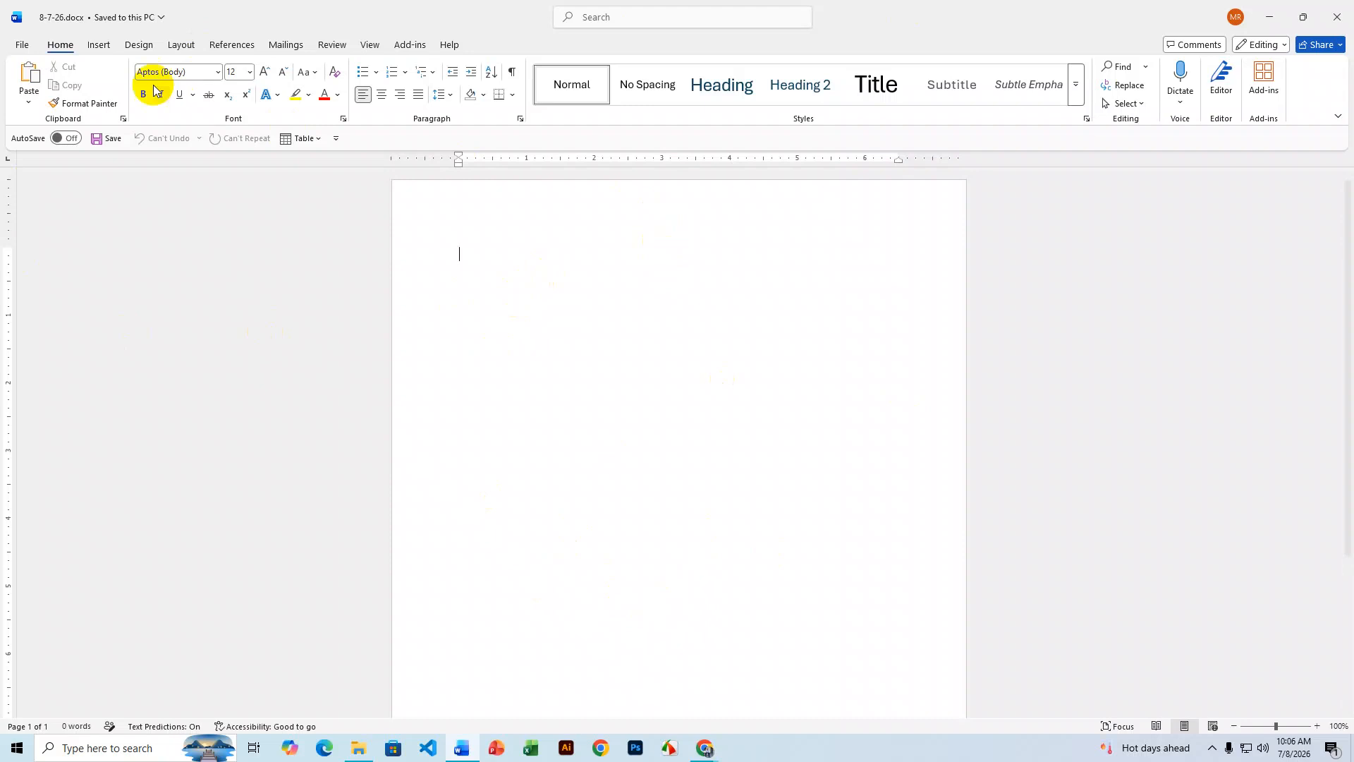
- Open the Table dropdown on the Insert ribbon
click(99, 45)
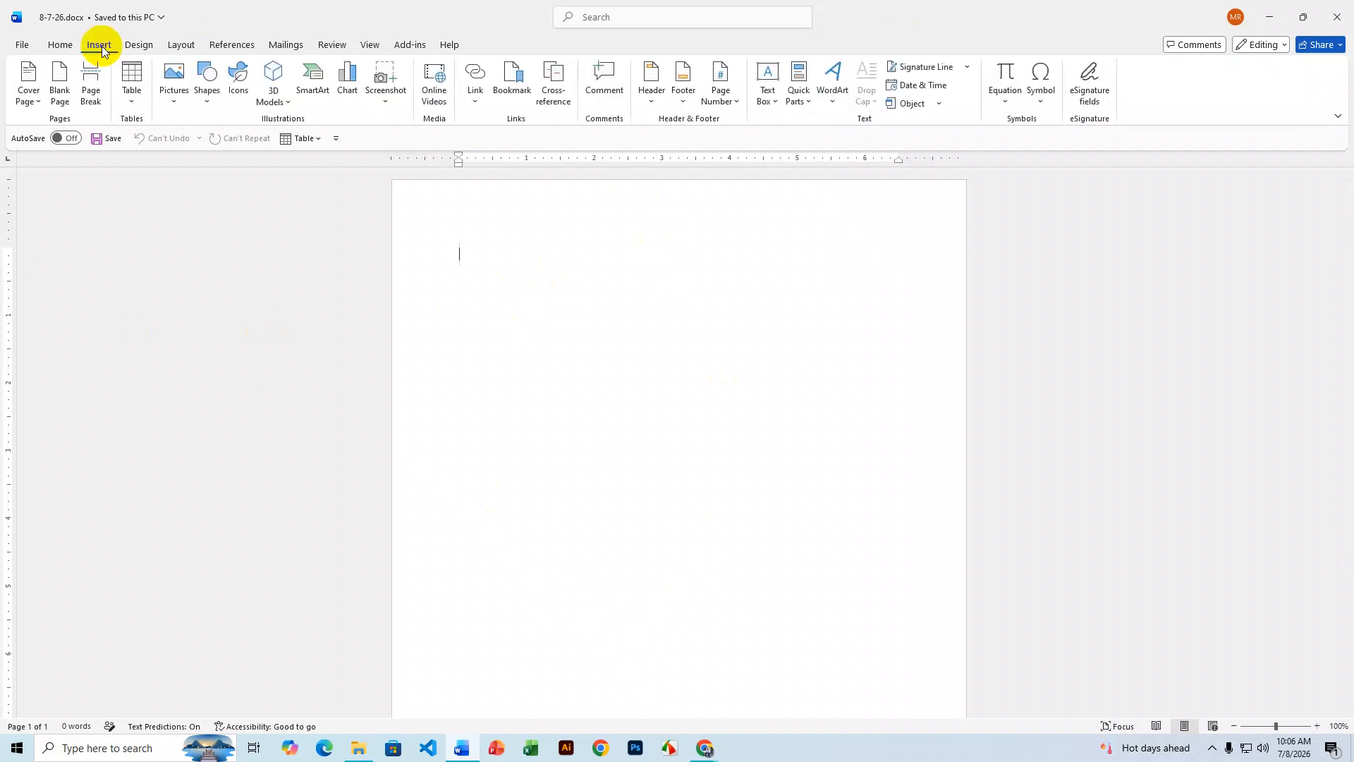
click(132, 92)
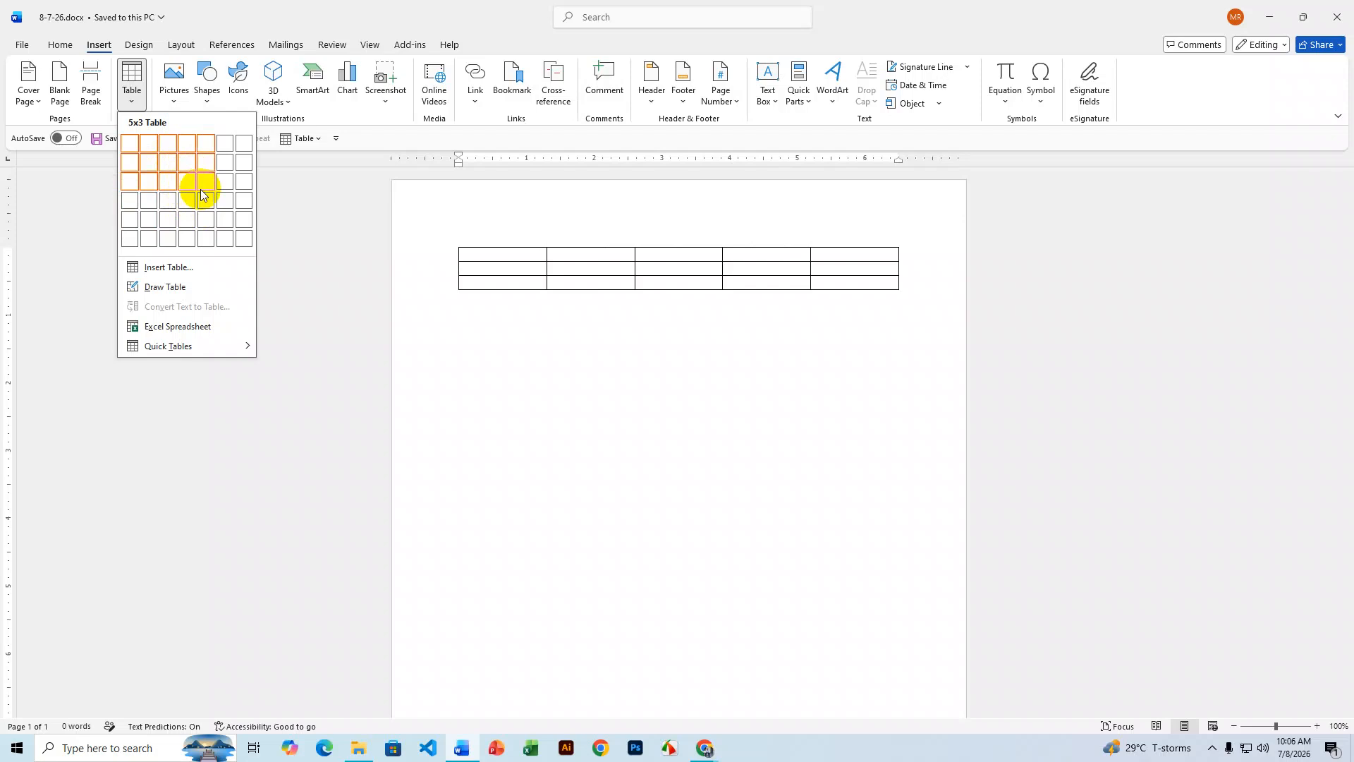
- Insert a blank table with 4 columns and 5 rows via Insert Table
click(169, 268)
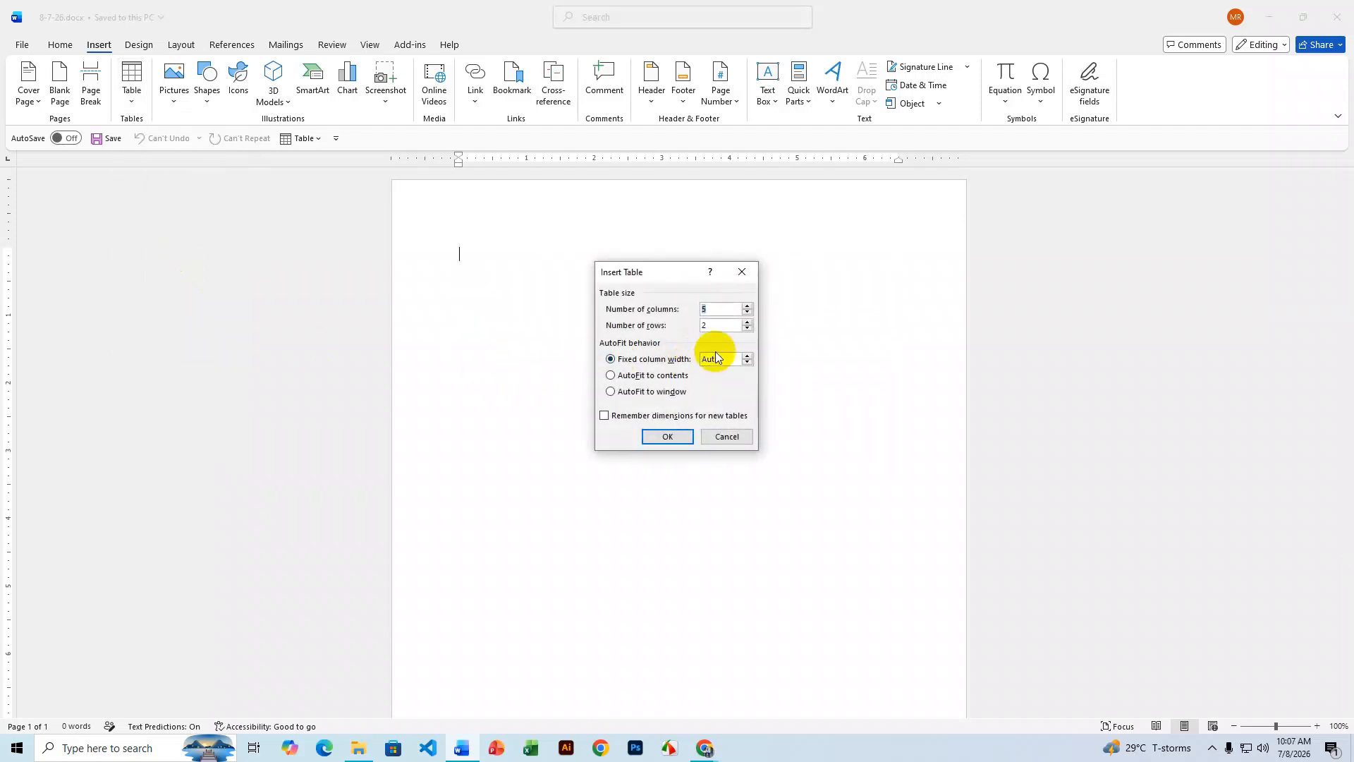
text(4)
click(653, 327)
text(5)
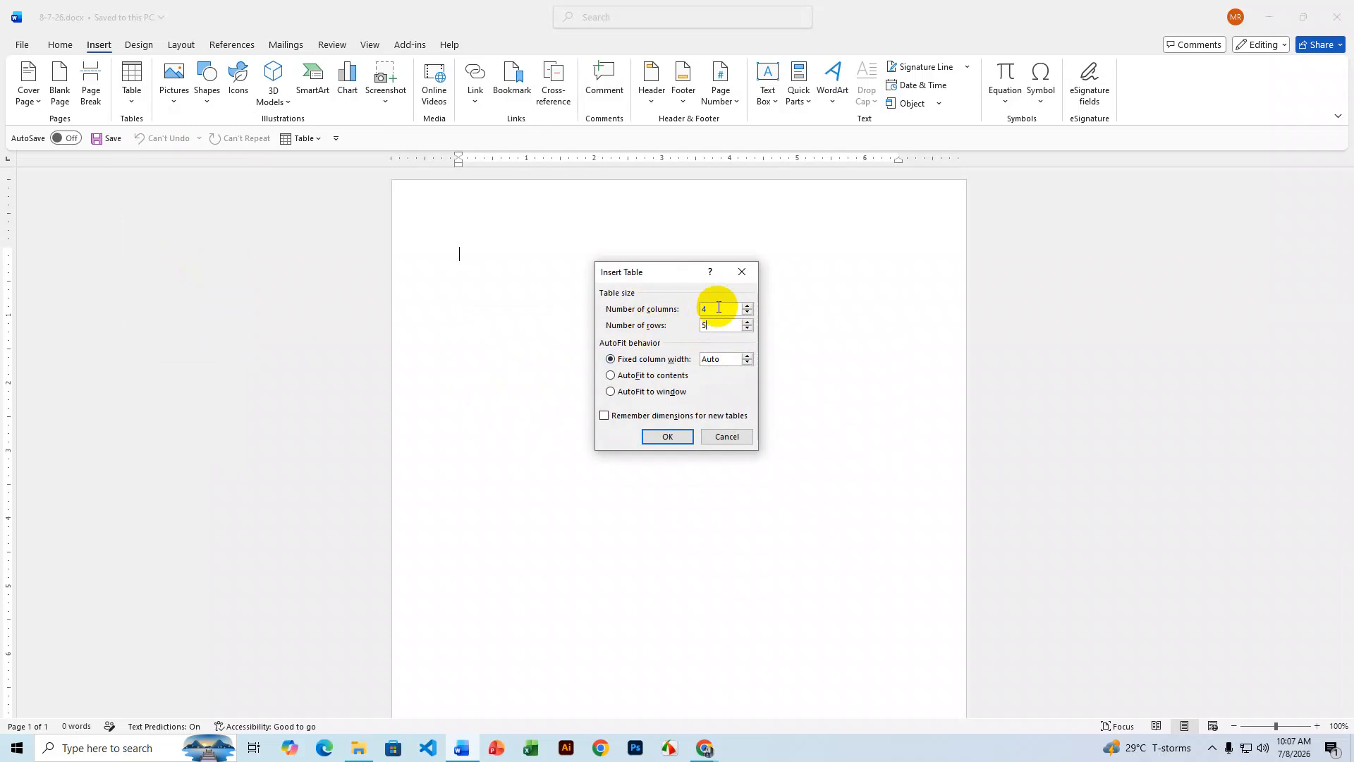
click(671, 444)
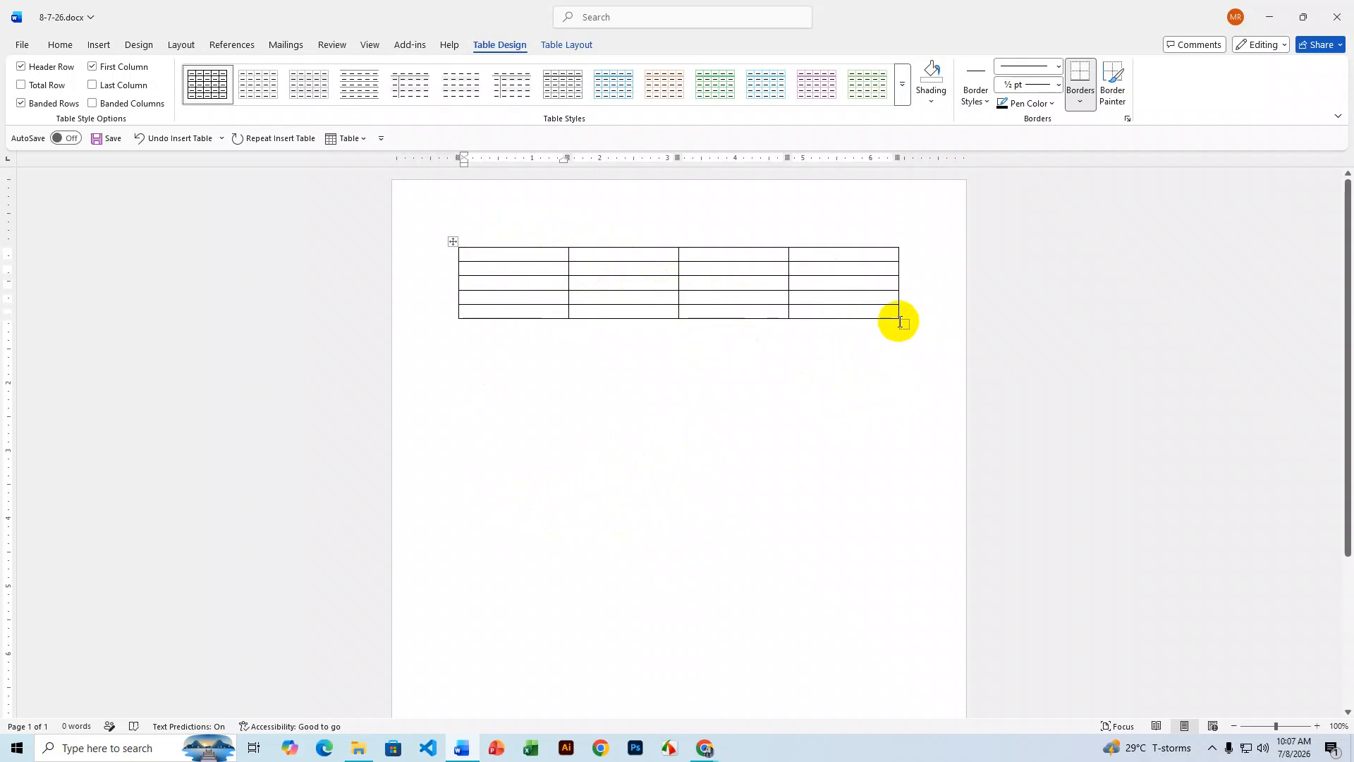
- Drag the table's resize handle downward to make all five rows much taller
drag(902, 322, 900, 508)
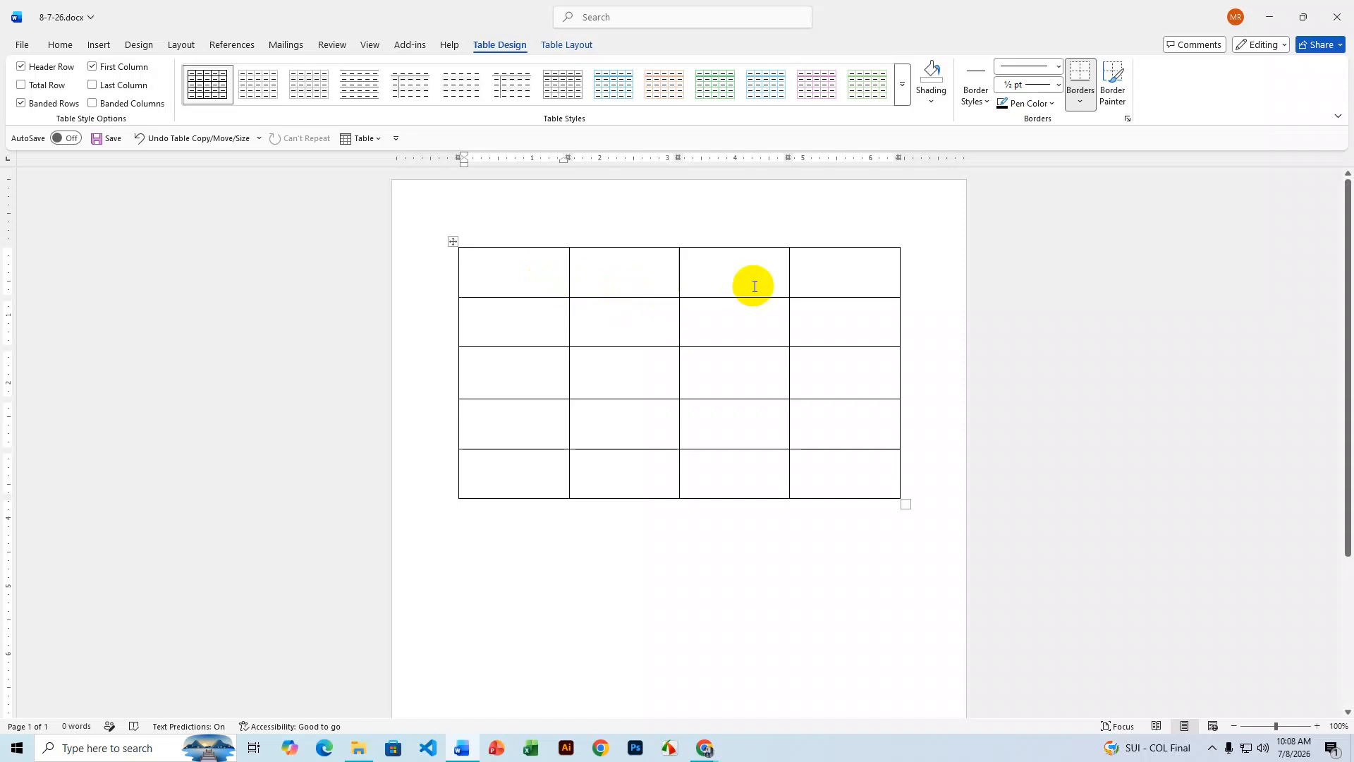
- Merge the second, third and fourth cells of the top row into one cell
drag(668, 281, 836, 281)
right_click(836, 281)
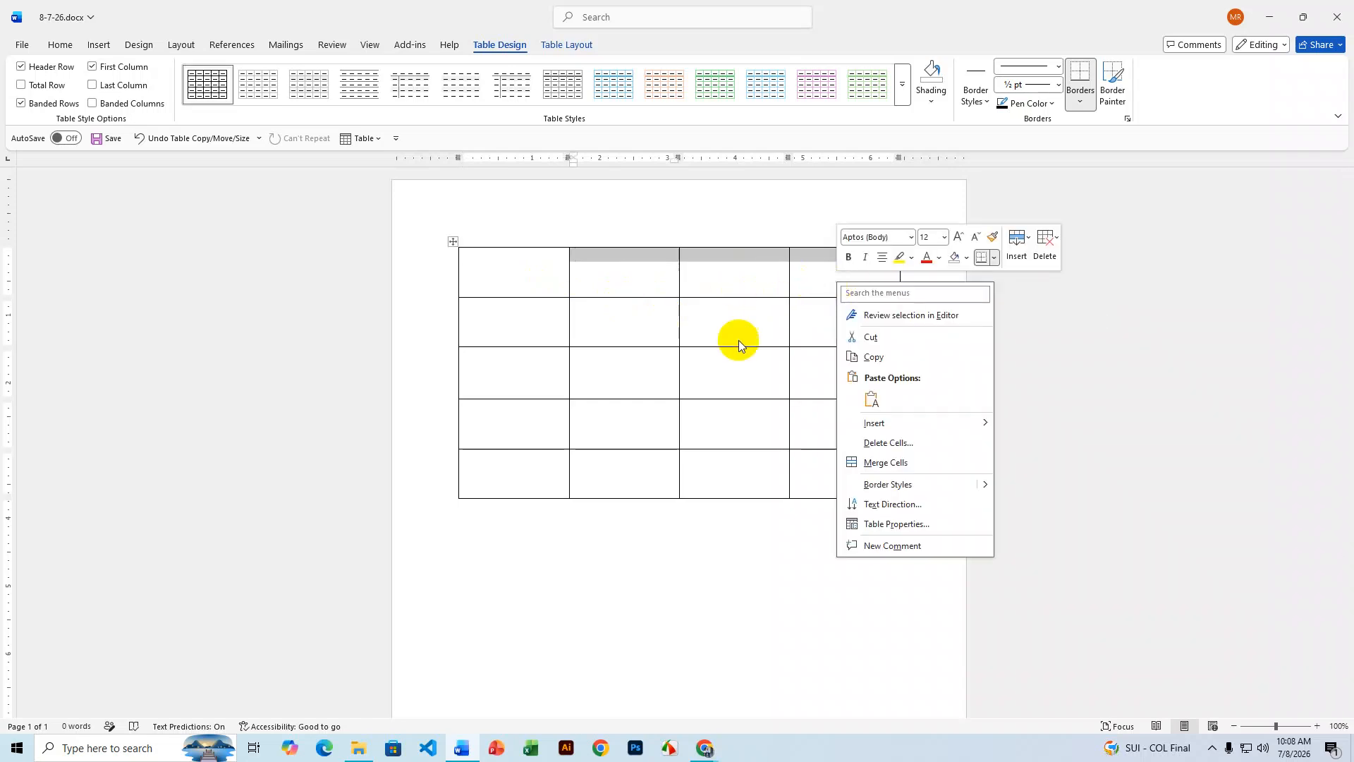
click(878, 462)
click(819, 305)
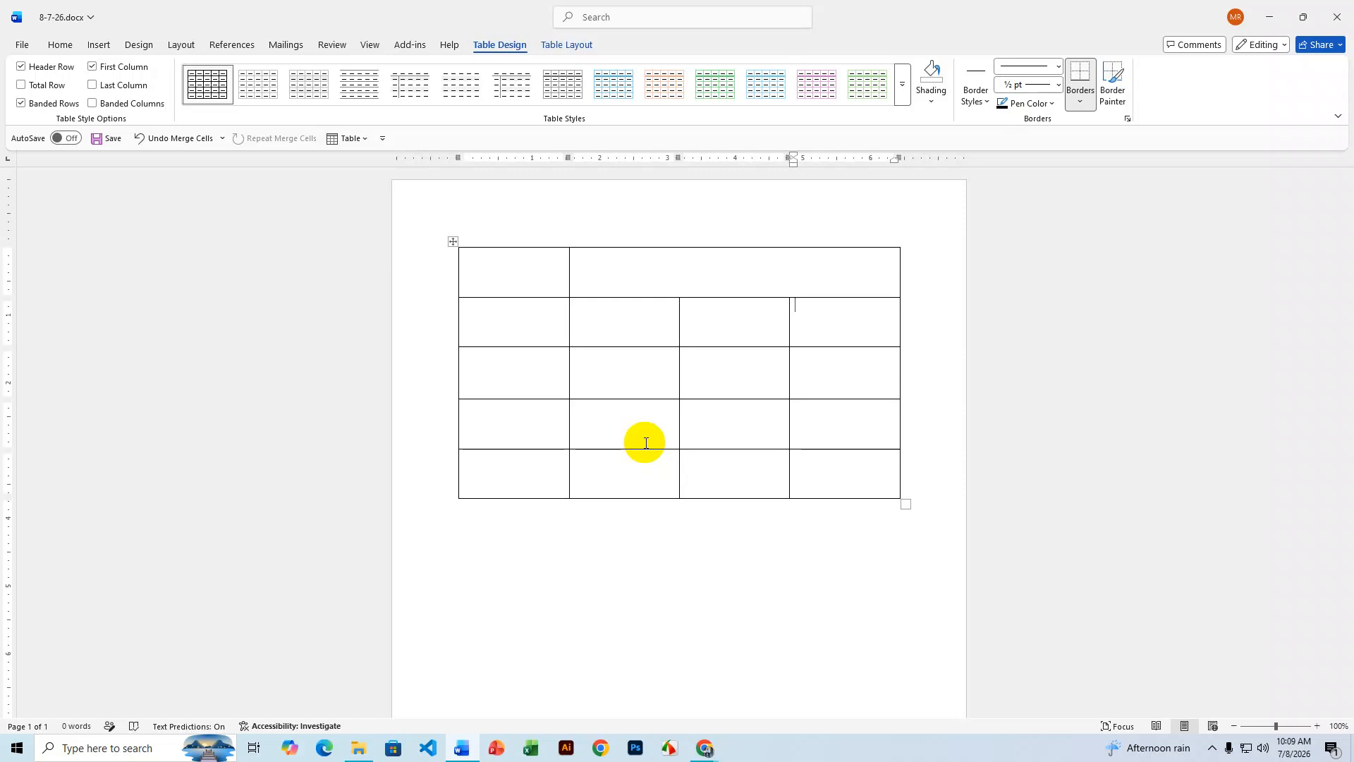
- Undo the cell merge and the table resize to restore the compact table
key(ctrl+z)
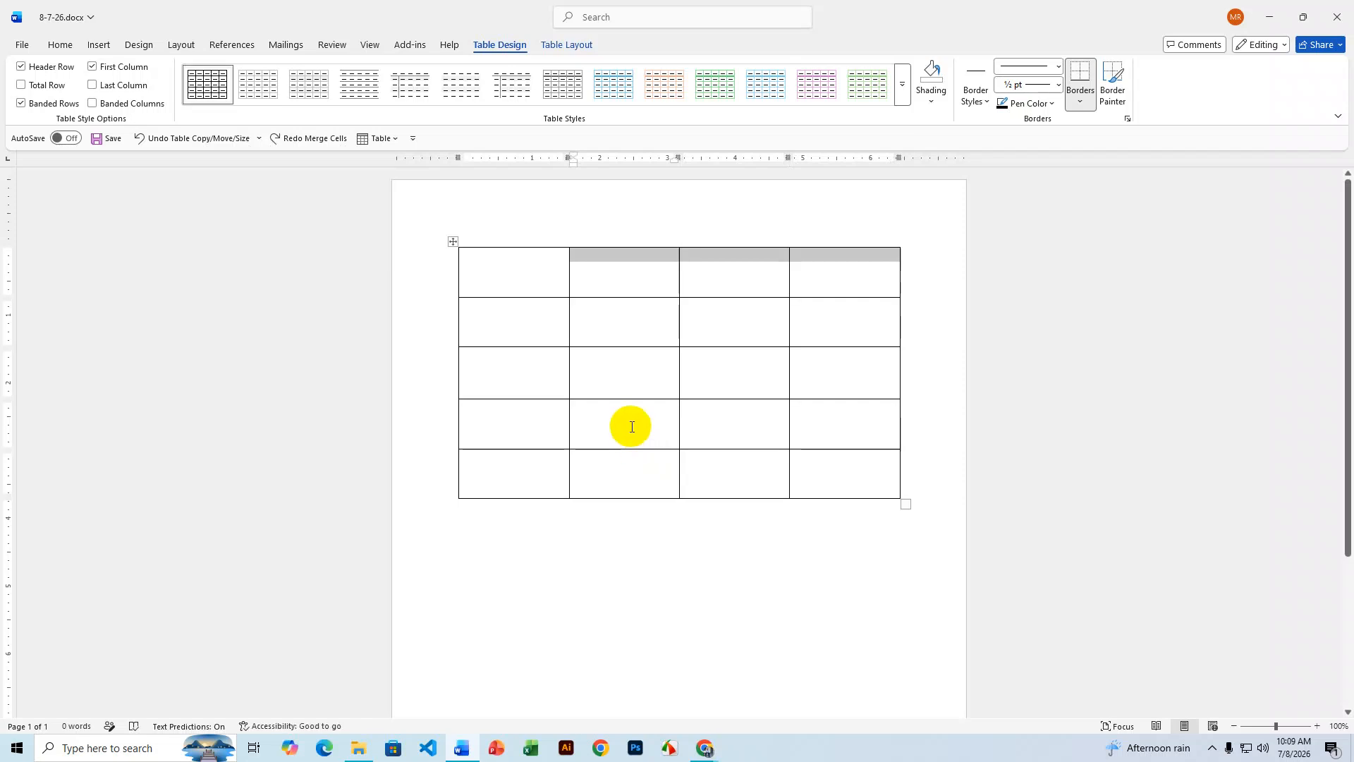
click(720, 302)
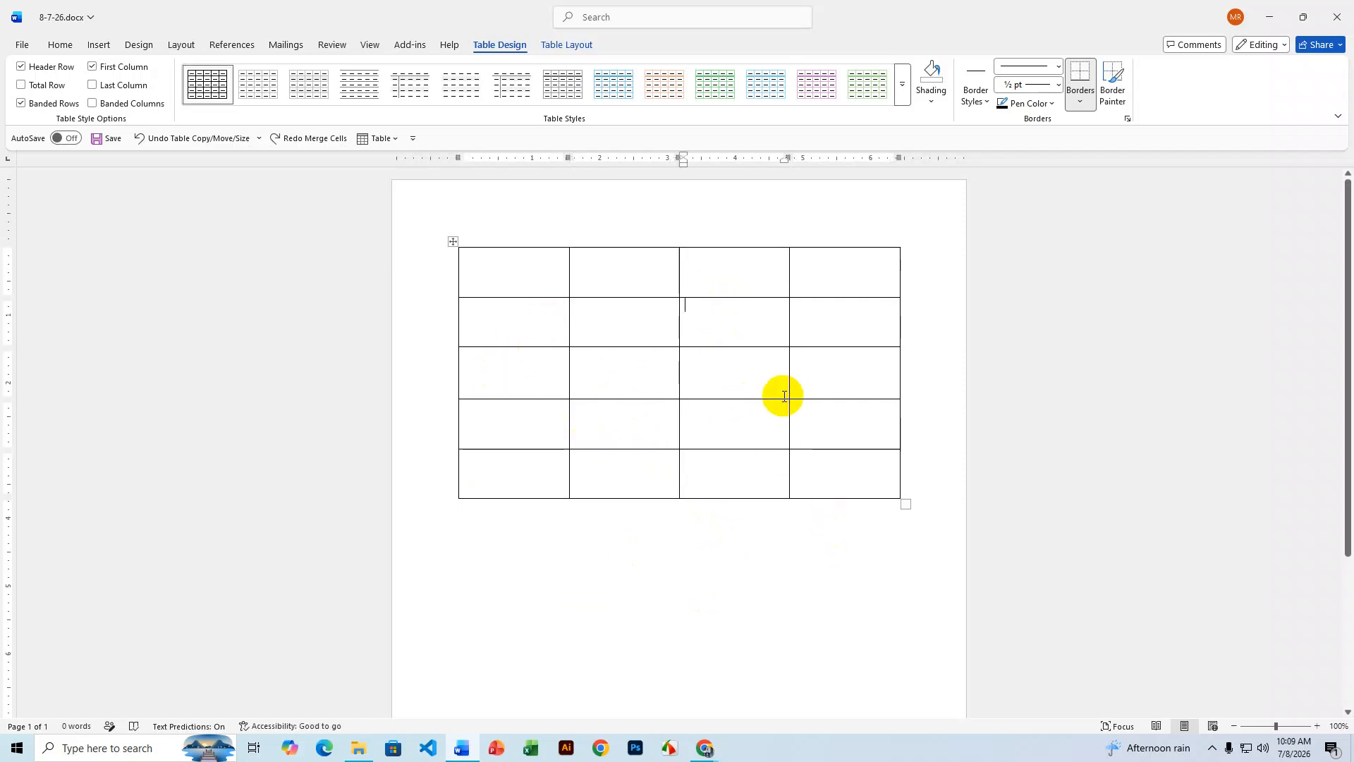
key(ctrl+z)
click(773, 284)
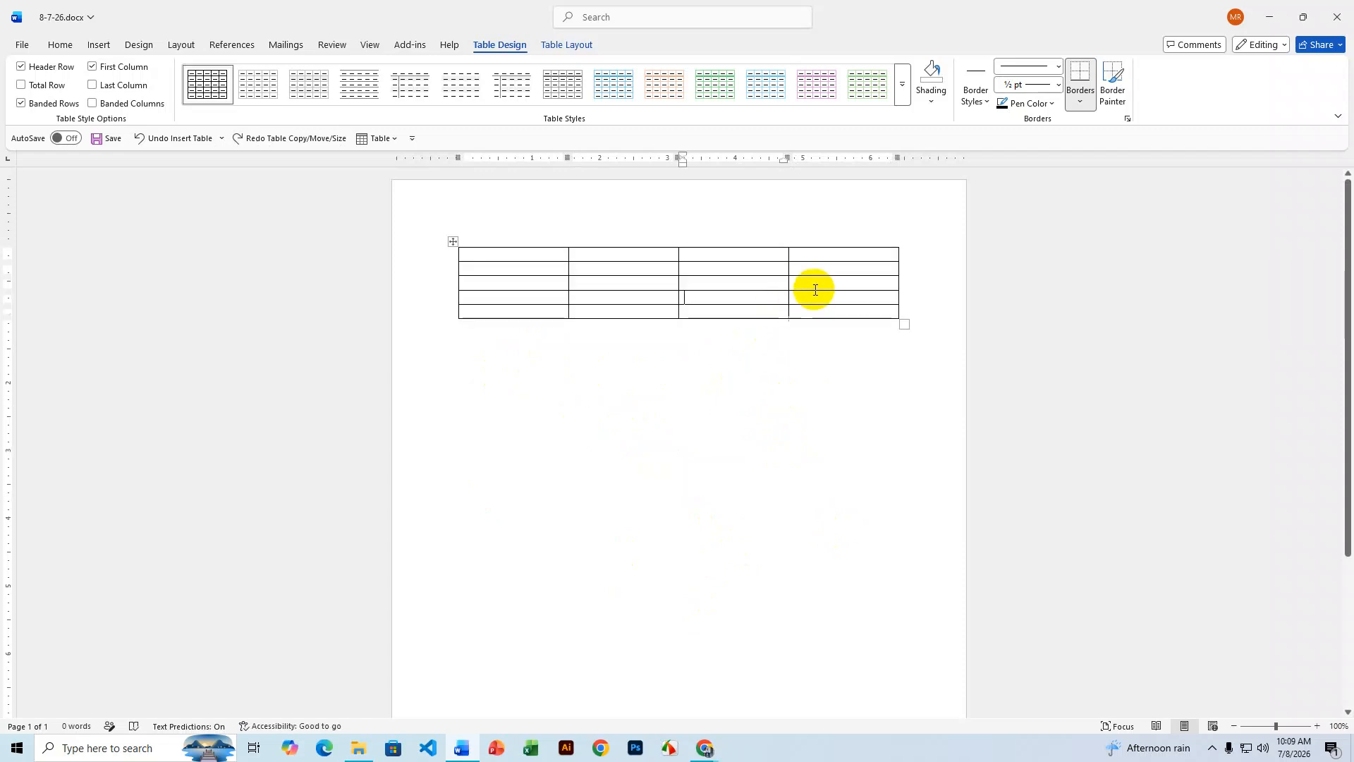
- Type the column headers SL NO, NAME, PHONE and EMAIL in the first row
click(501, 256)
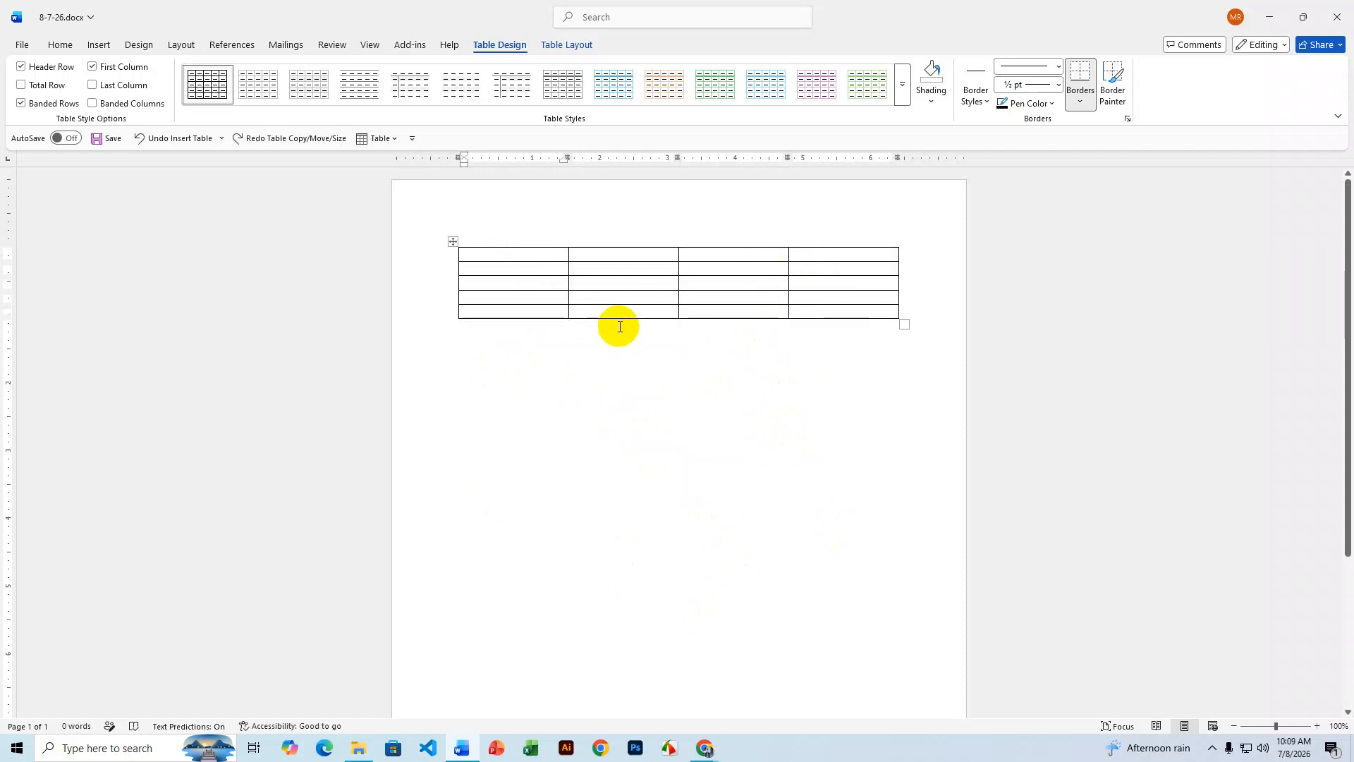
text(SL NO)
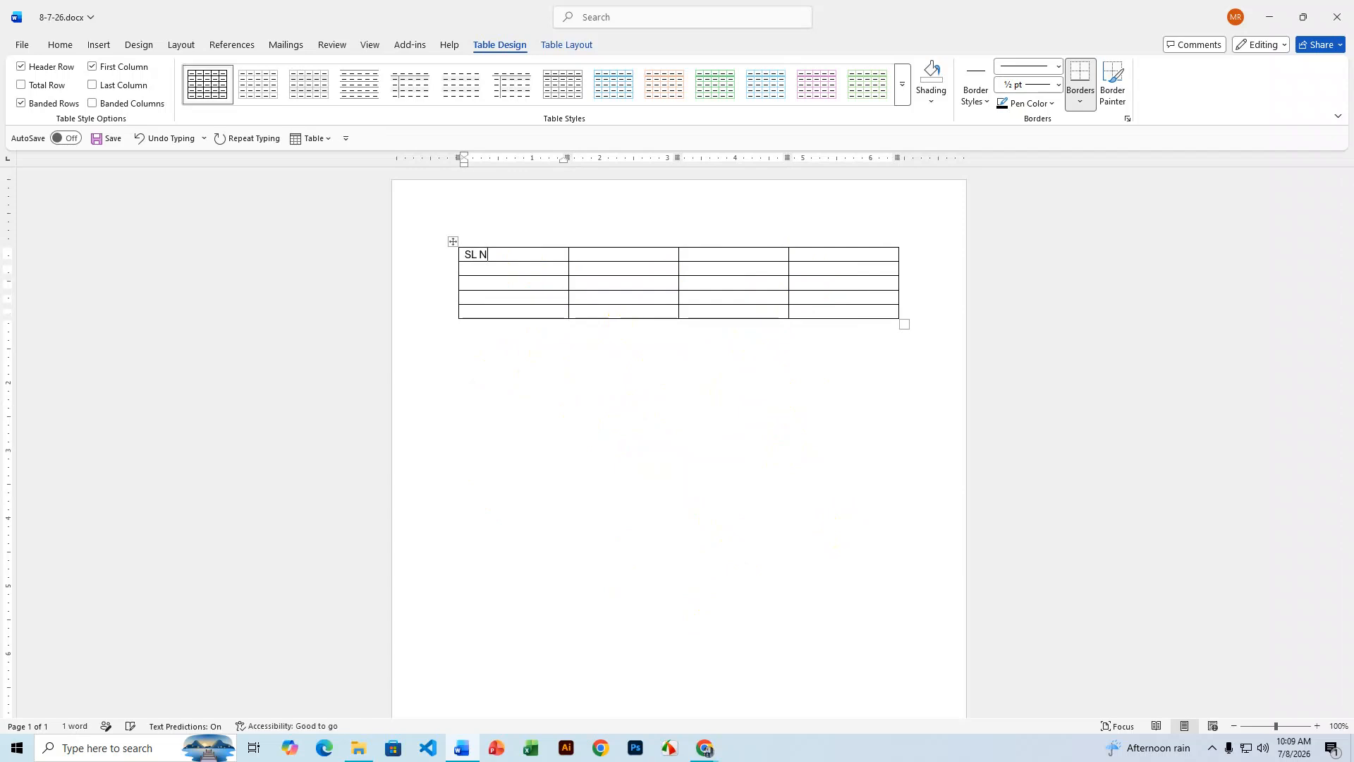
click(628, 259)
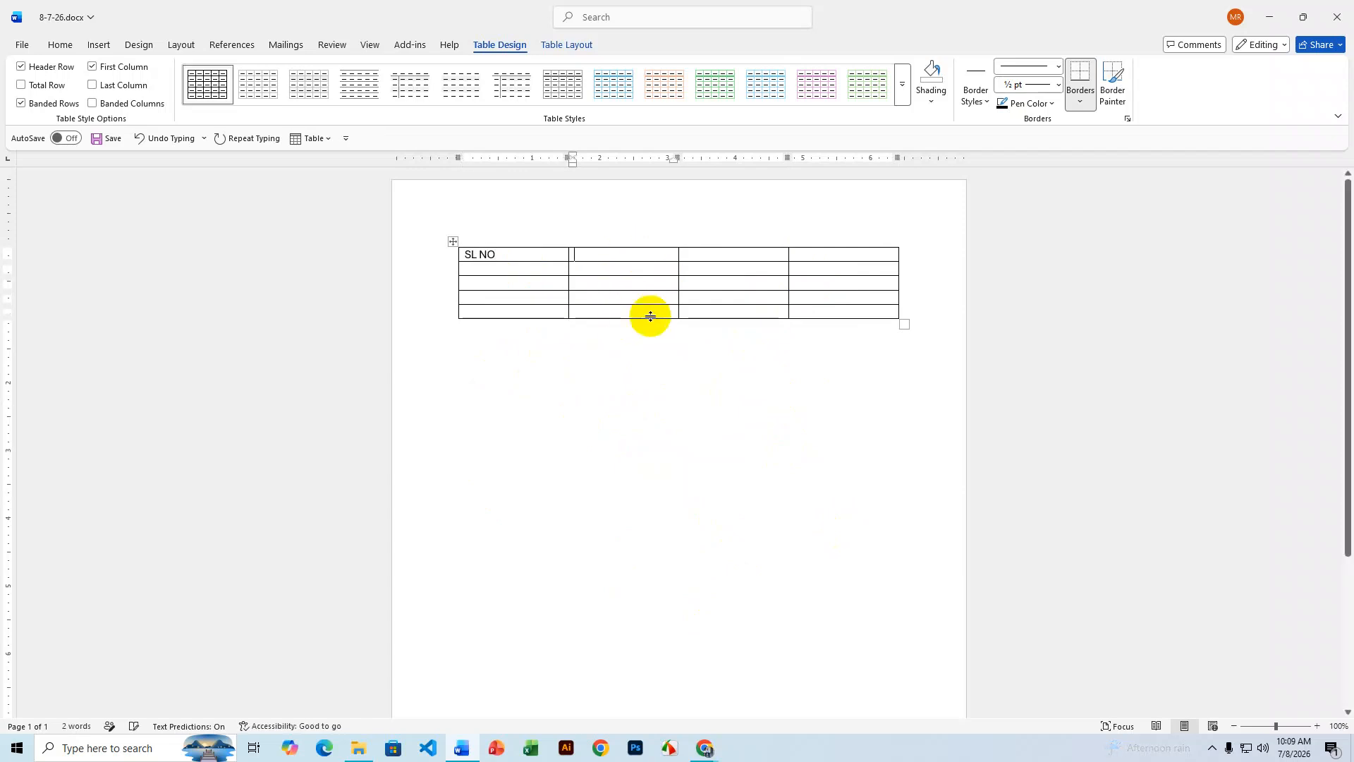
text(NAME)
click(734, 254)
text(P)
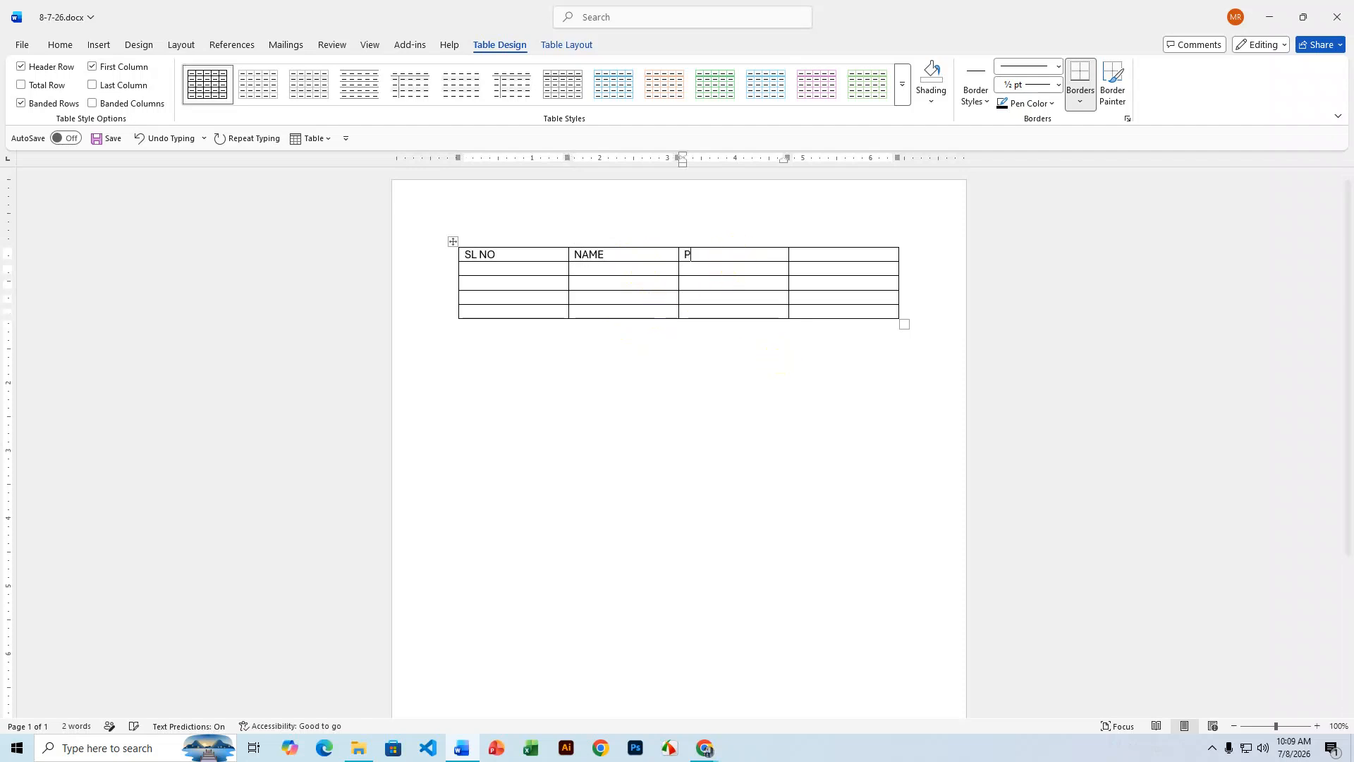
text(HONE)
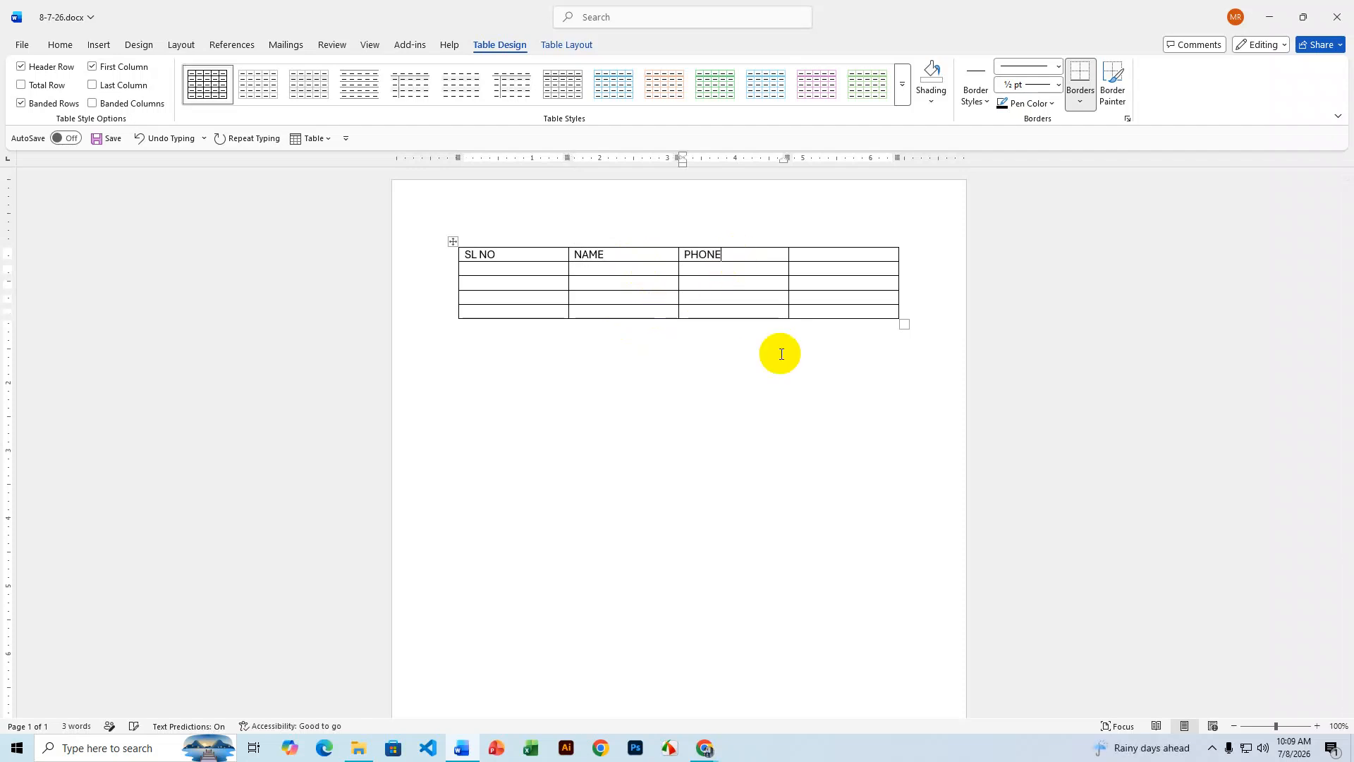
click(813, 255)
text(EMAIL)
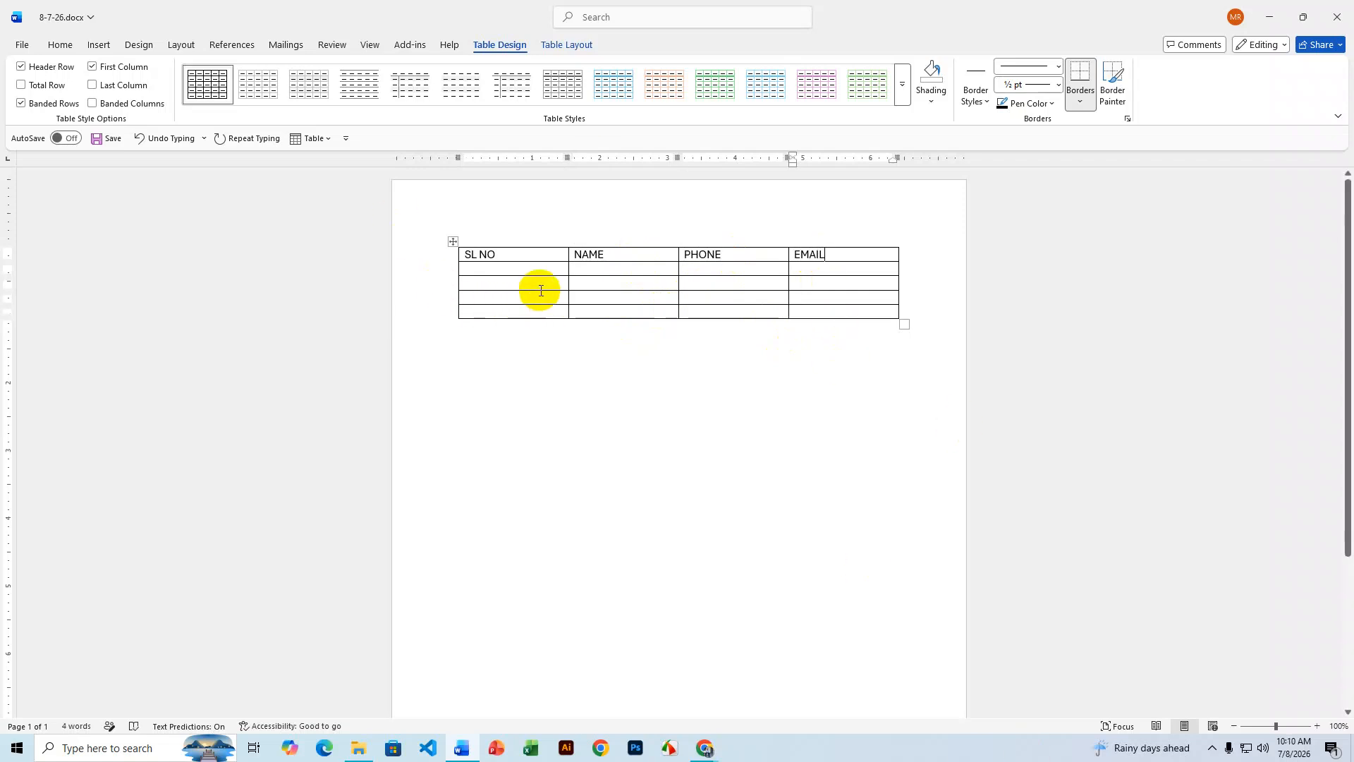
- Narrow the SL NO and NAME columns and centre the header labels both ways
drag(569, 282, 509, 284)
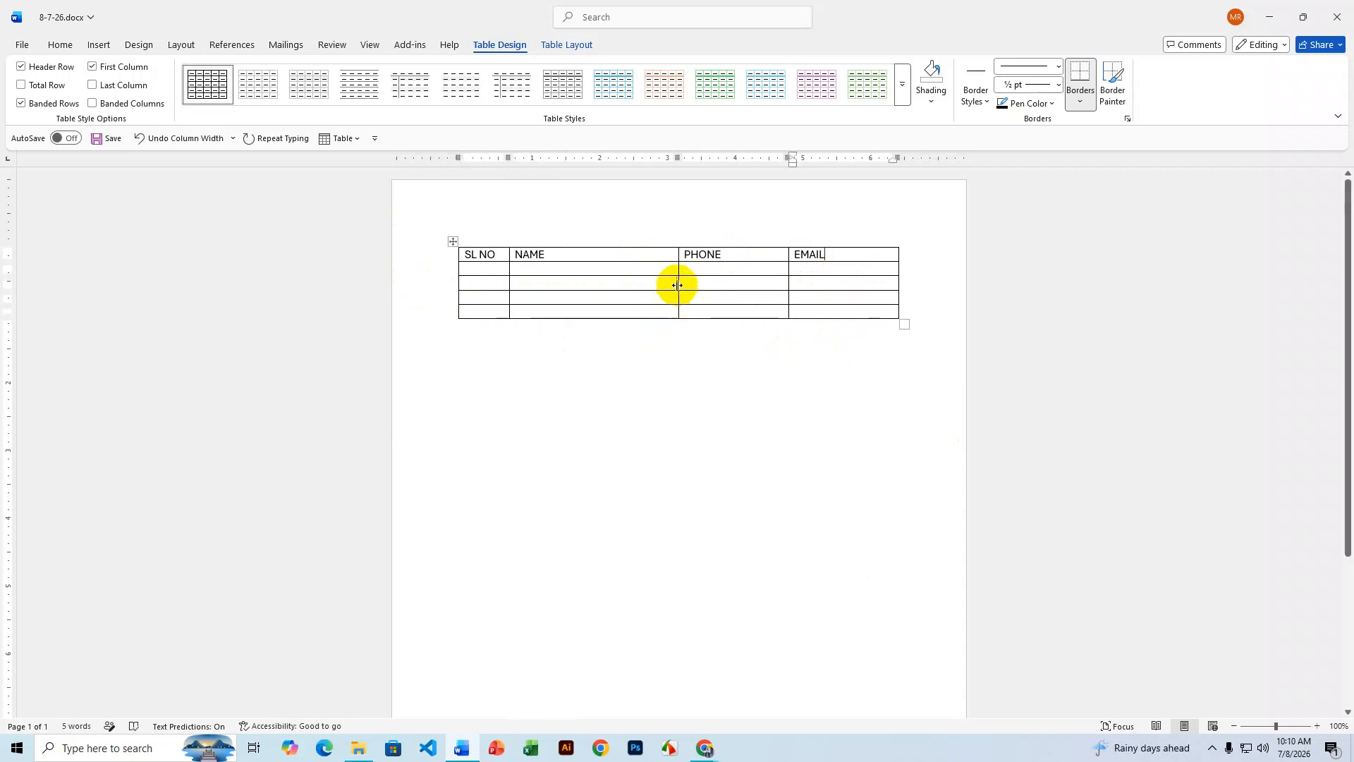
drag(678, 266, 657, 266)
drag(816, 254, 475, 254)
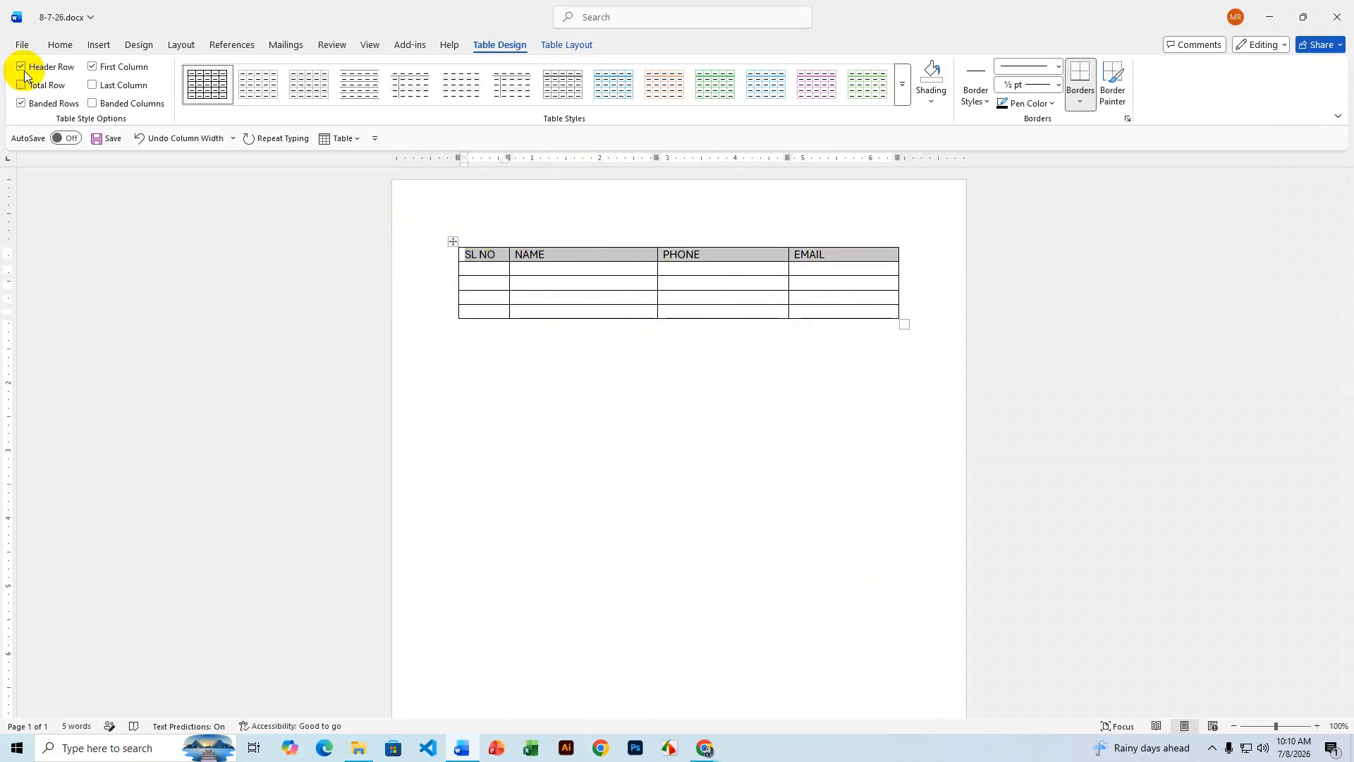
click(60, 44)
click(381, 95)
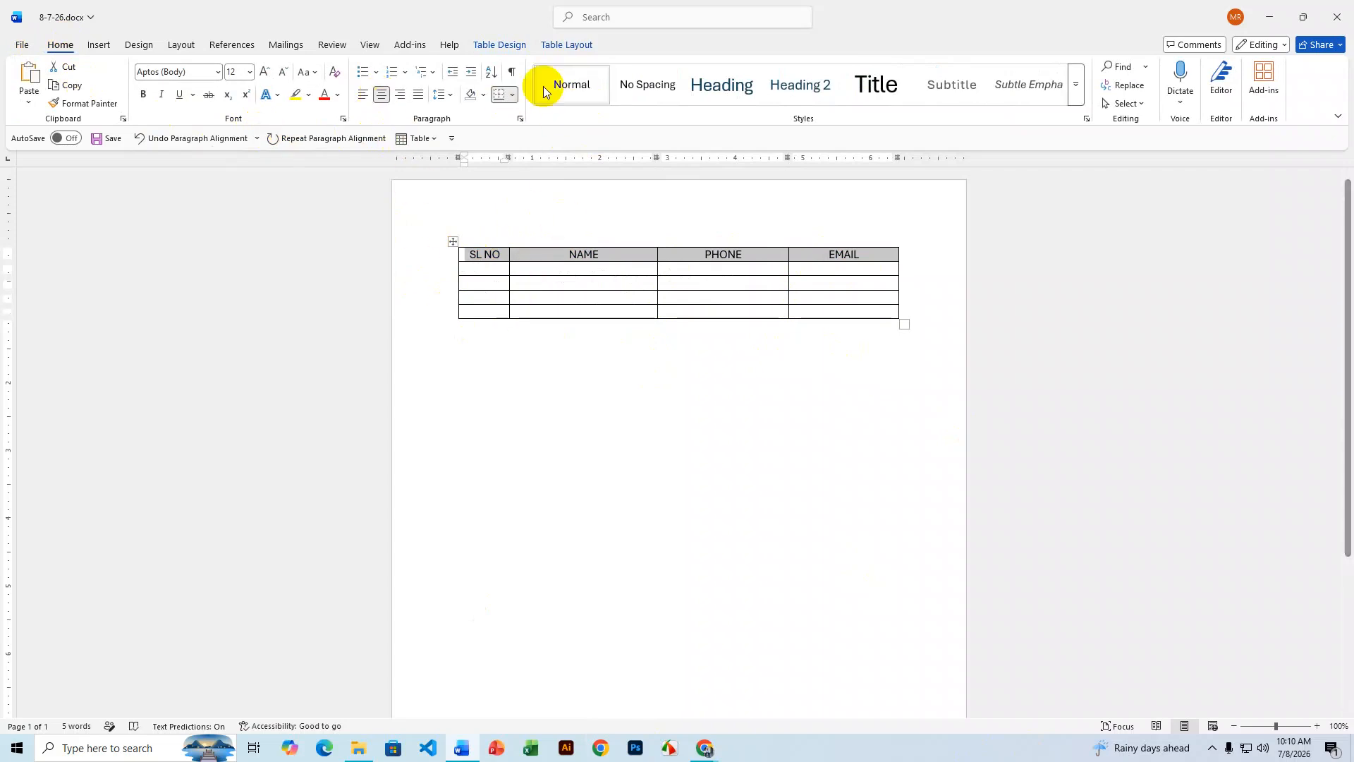
click(557, 44)
click(834, 85)
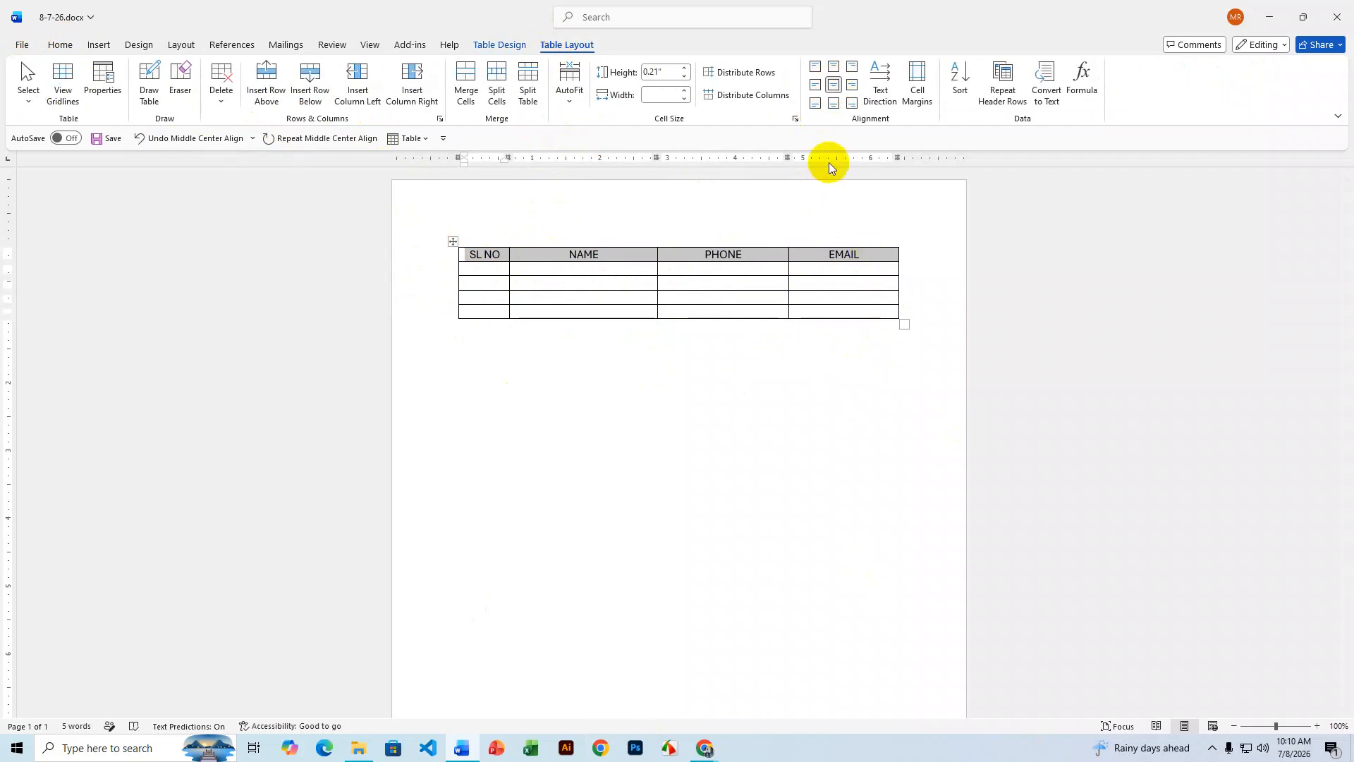
- Shade the header row green and make the table rows slightly taller
click(501, 46)
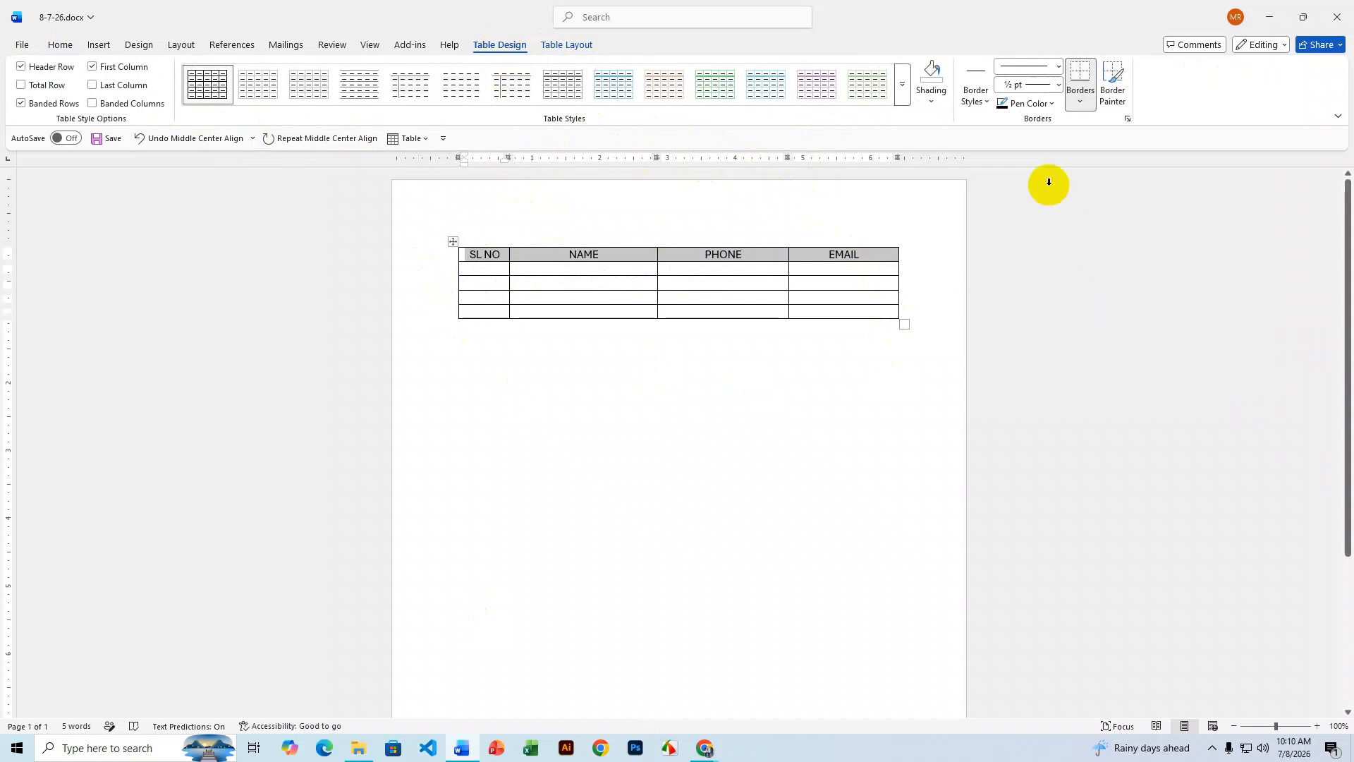
click(932, 100)
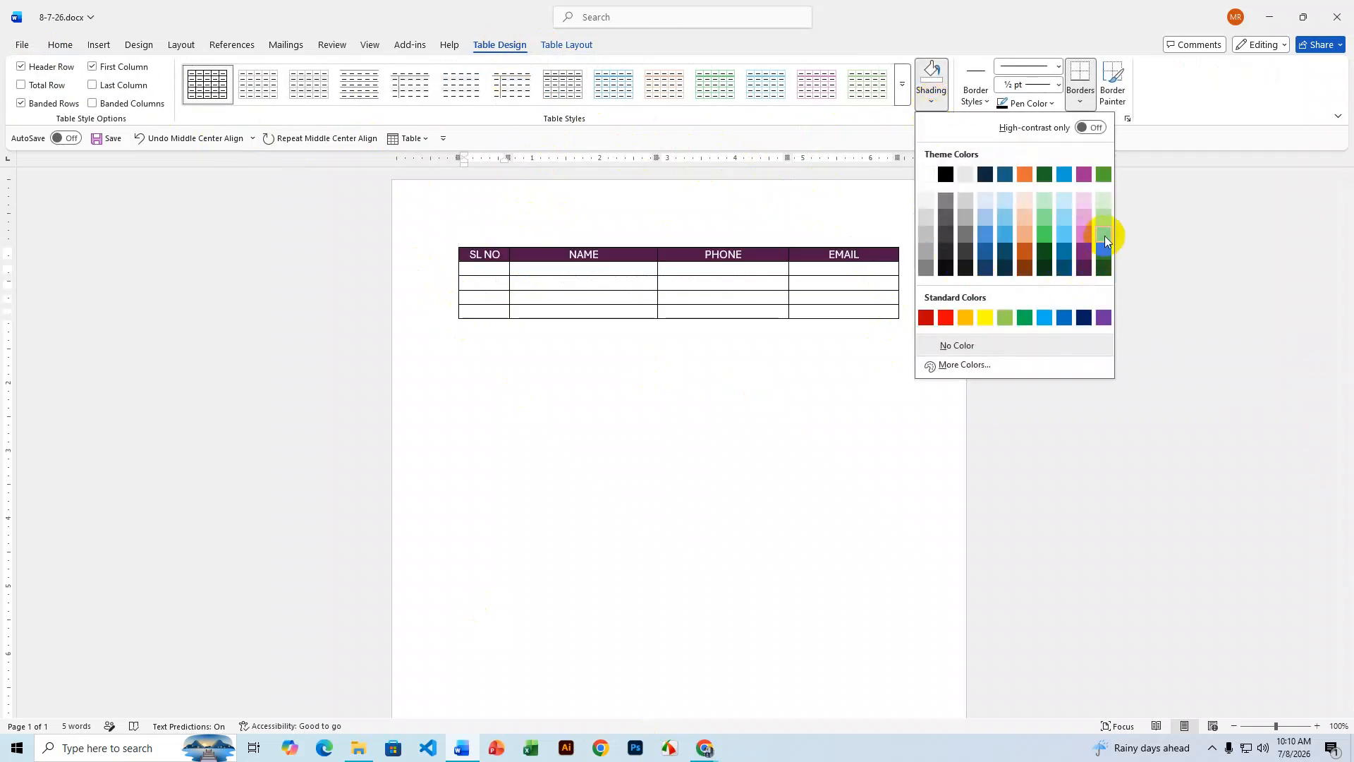
click(1005, 317)
drag(855, 256, 872, 258)
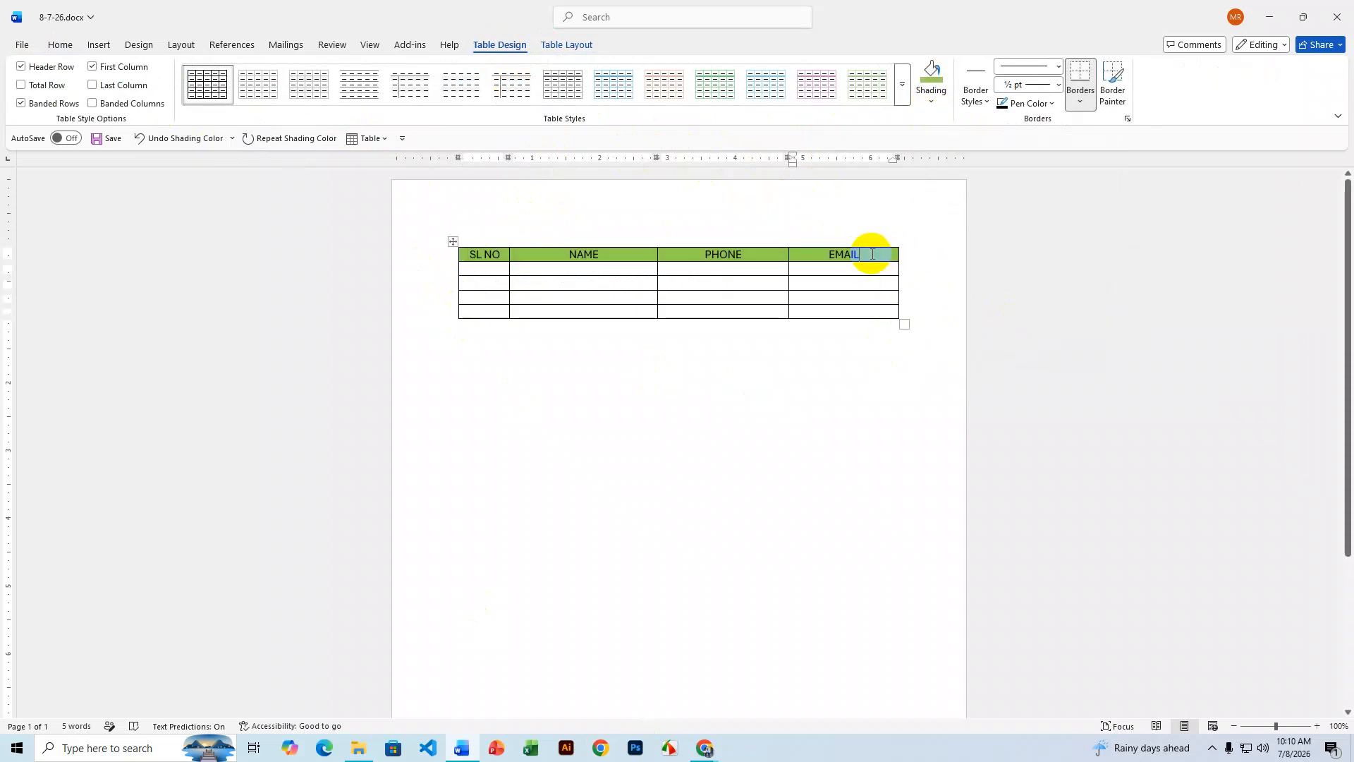
click(872, 254)
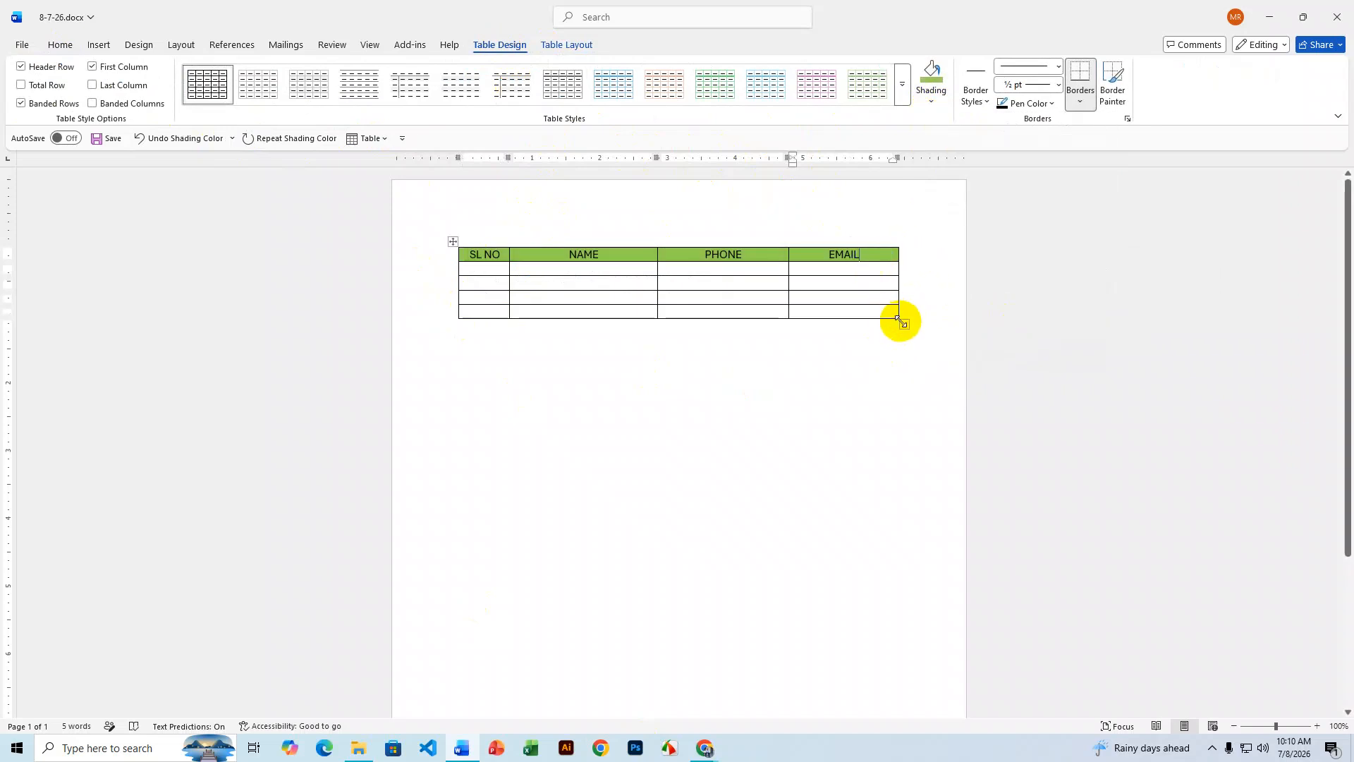
drag(901, 322, 895, 345)
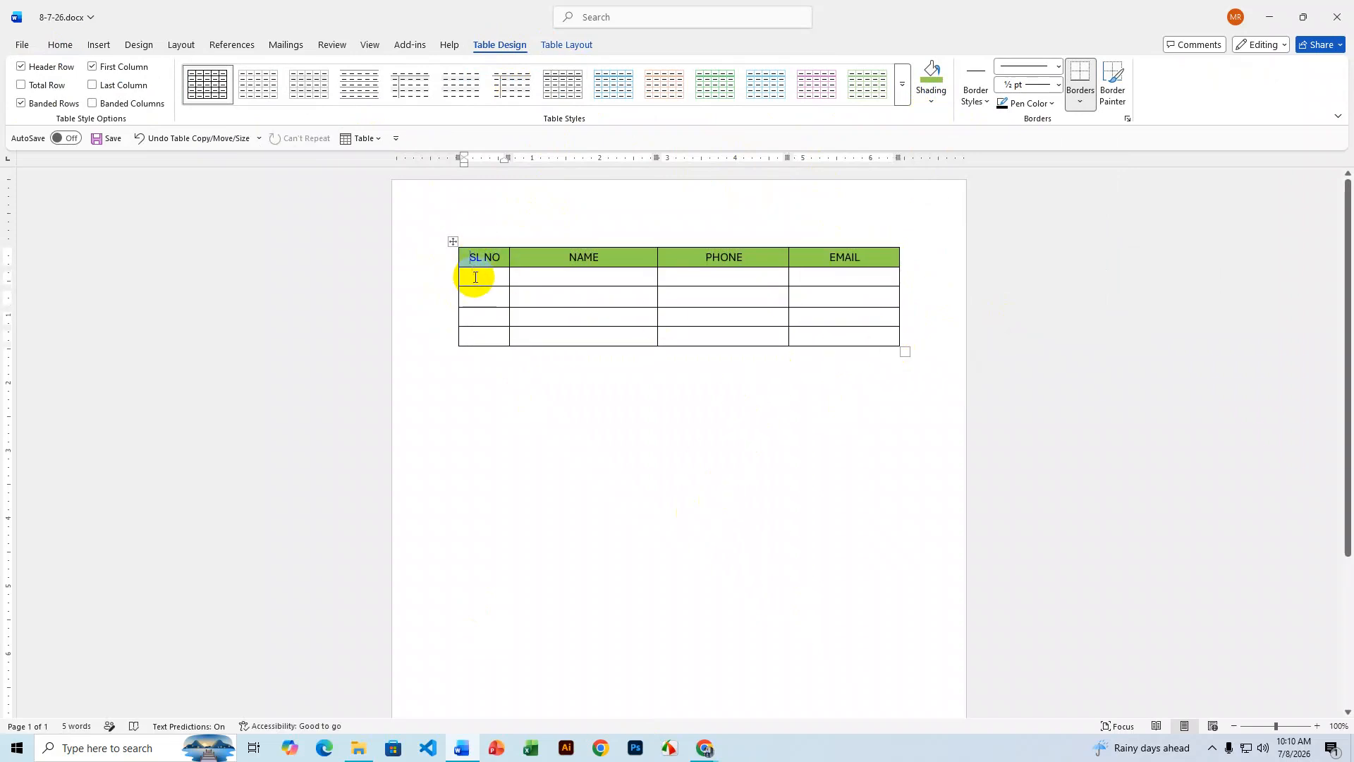
- Number the first three rows 1, 2 and 3 in the SL NO column
text(1)
click(496, 296)
text(2)
click(489, 318)
text(3)
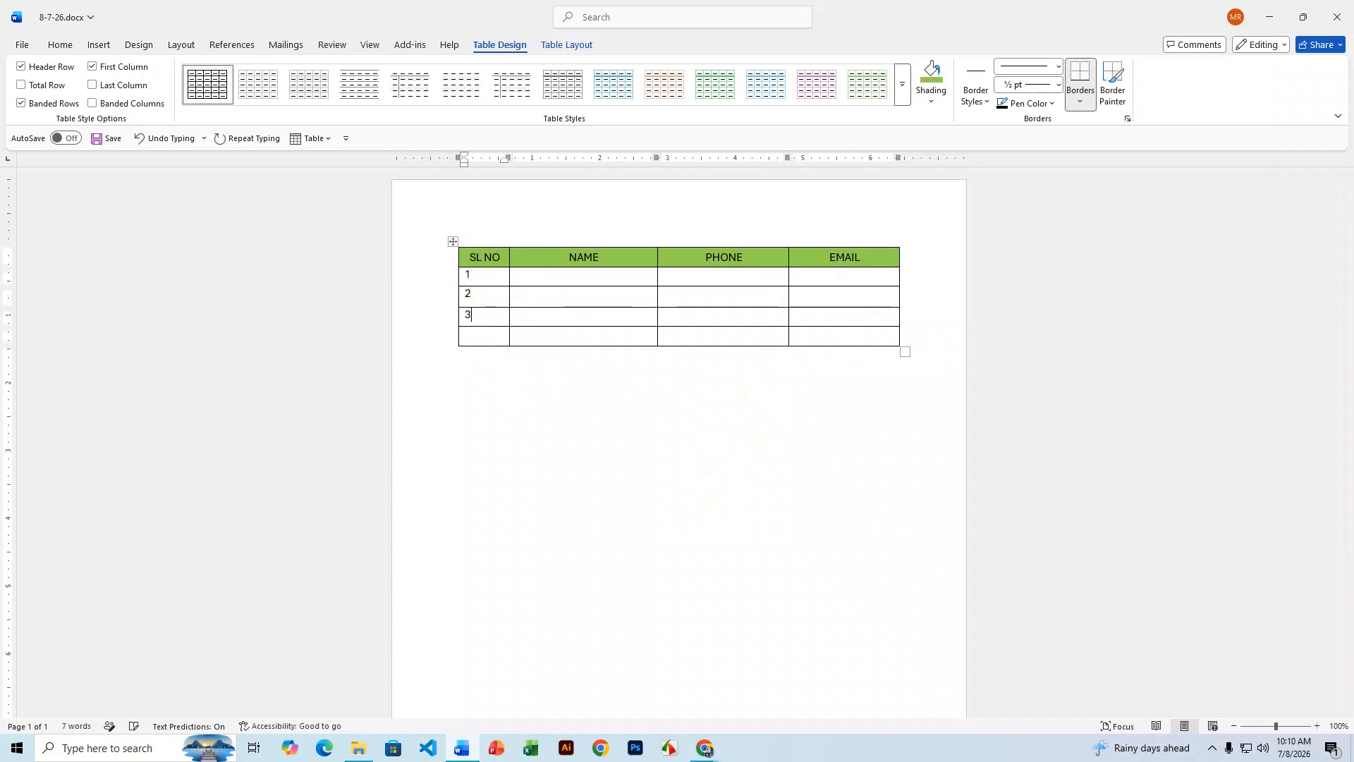
- Enter a person's name in the NAME cells of rows 1, 2 and 4
click(578, 275)
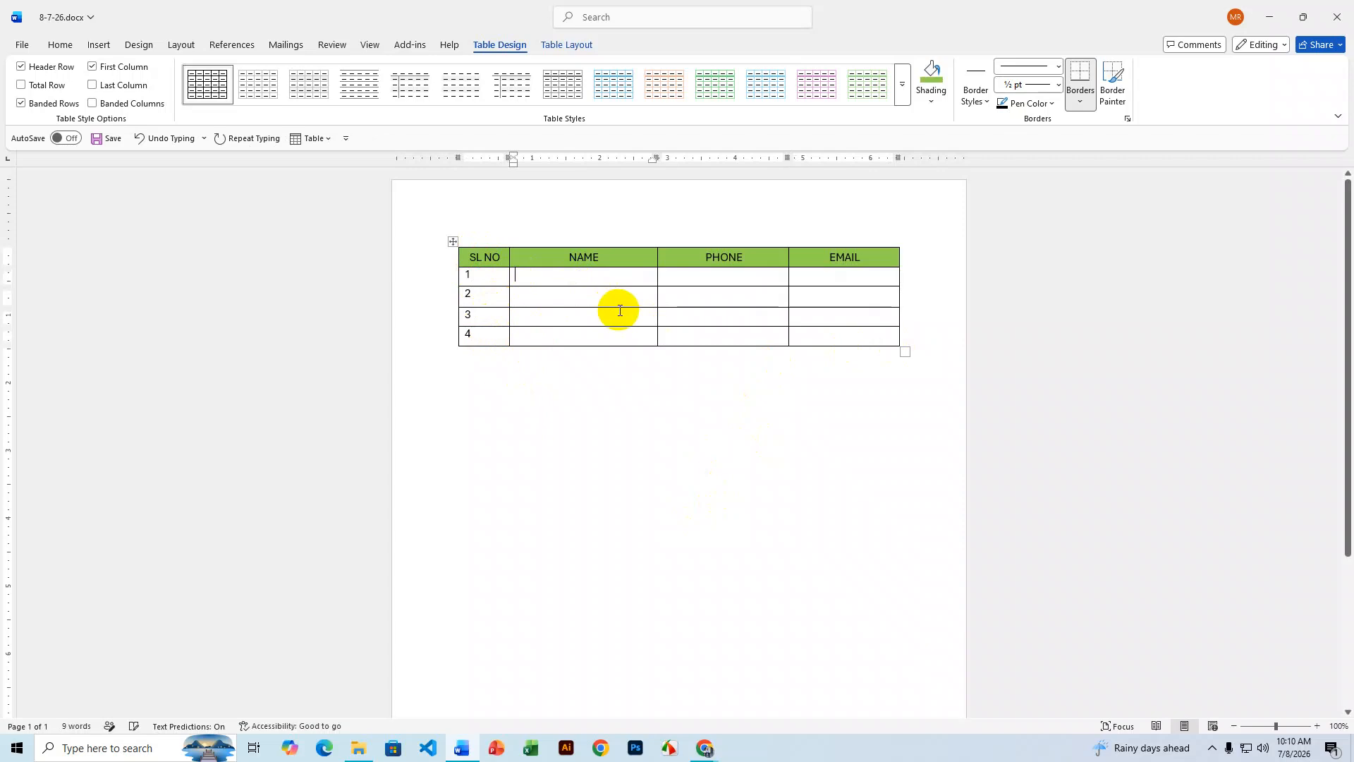
text(Rakib)
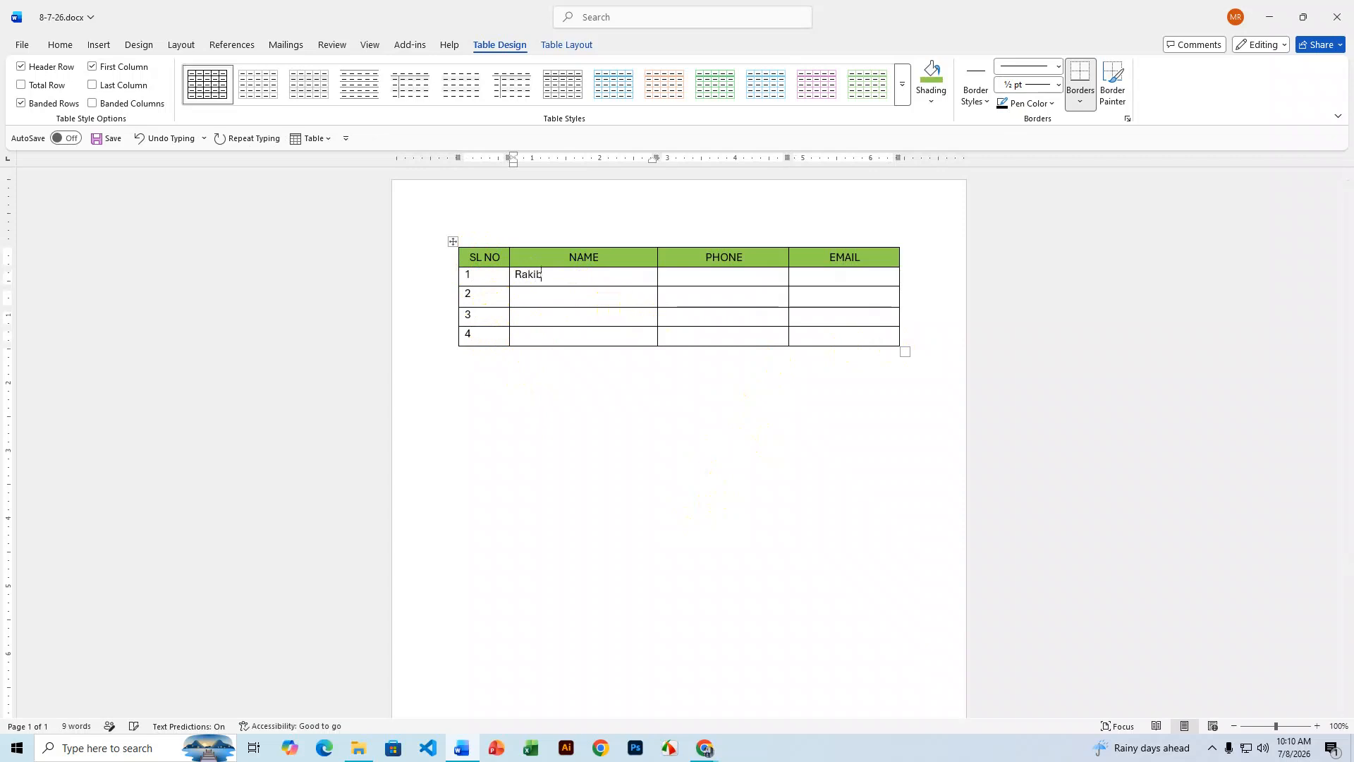
click(591, 294)
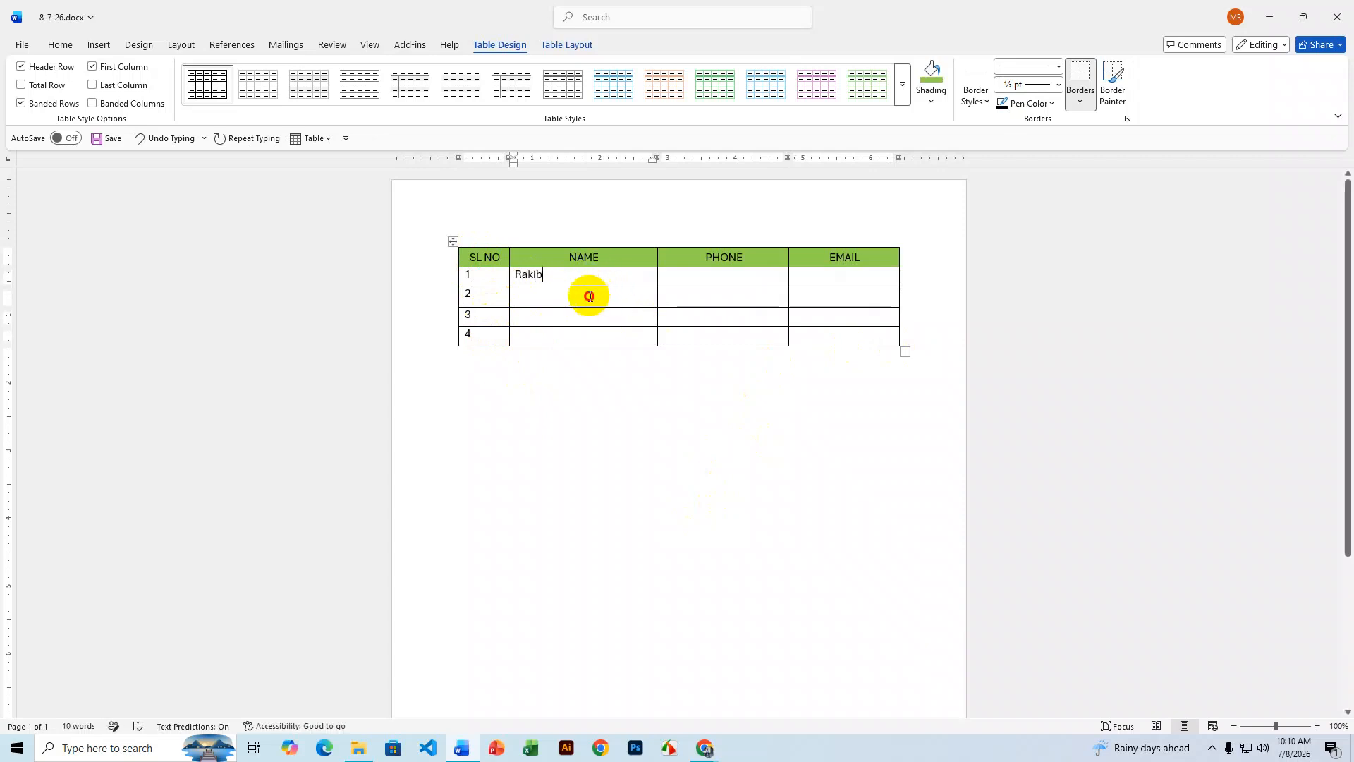
text(Sihab)
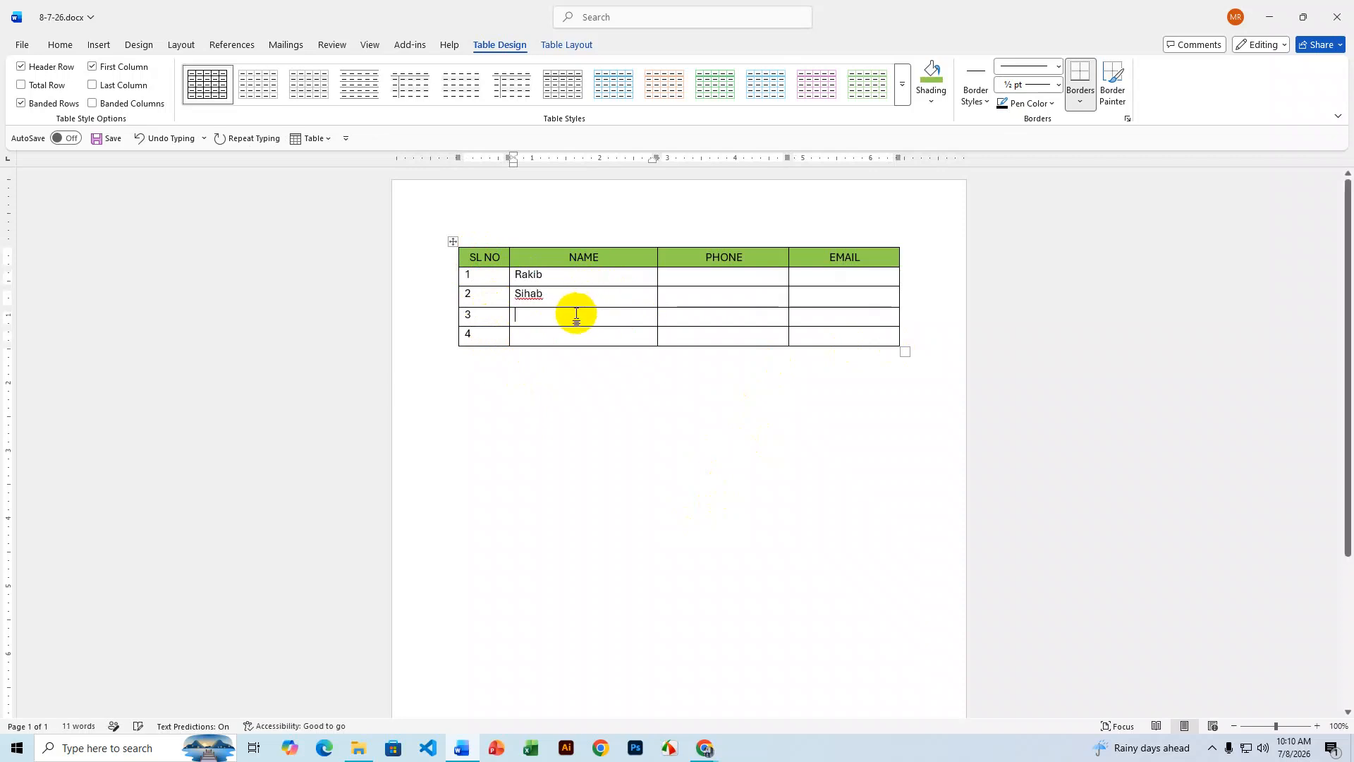
text(Juwel)
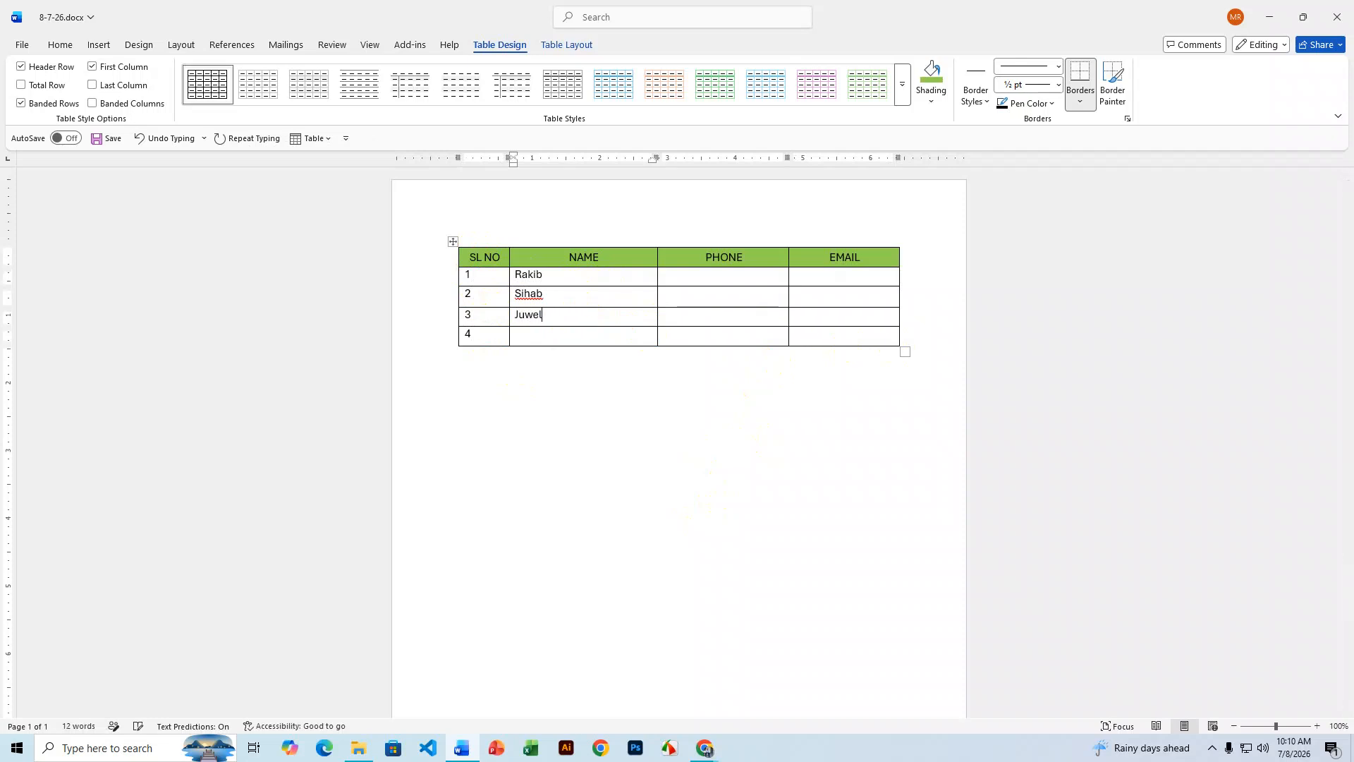
click(584, 337)
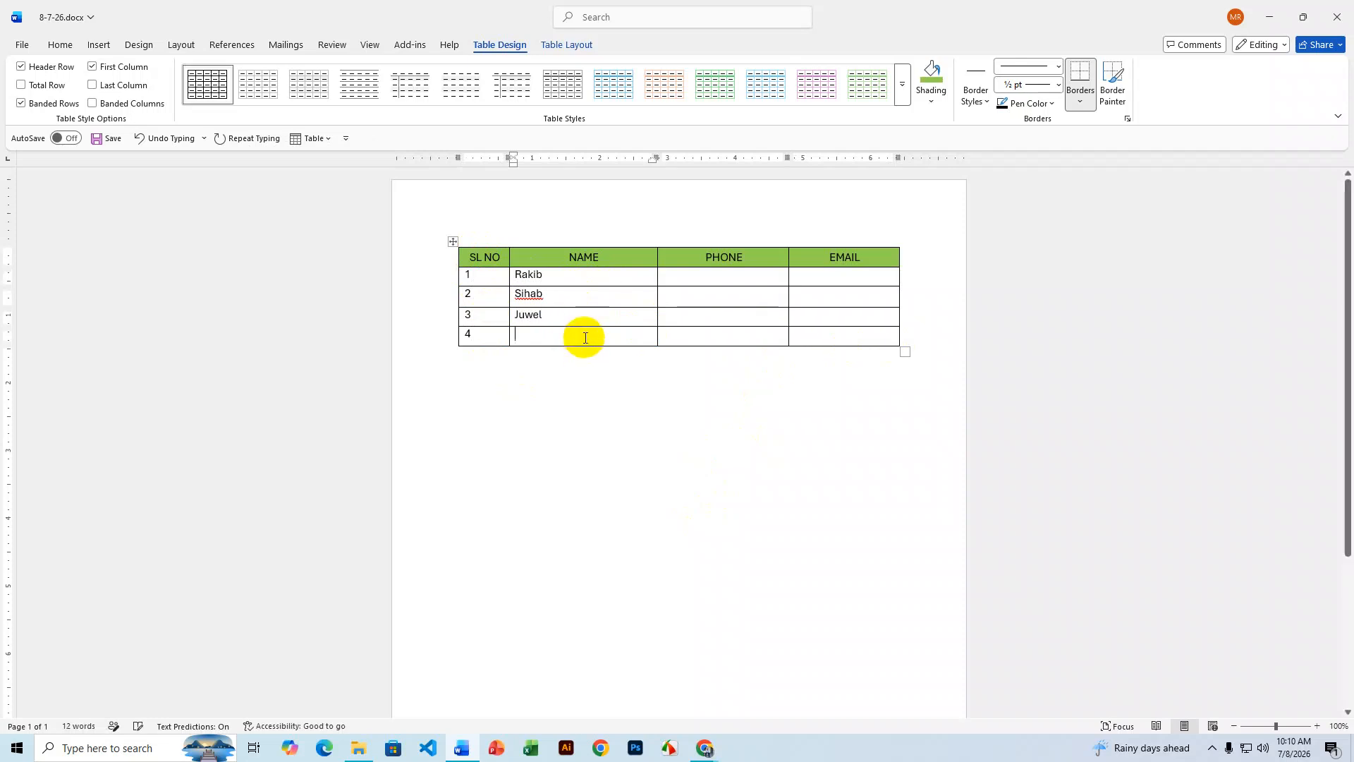
text(Habib)
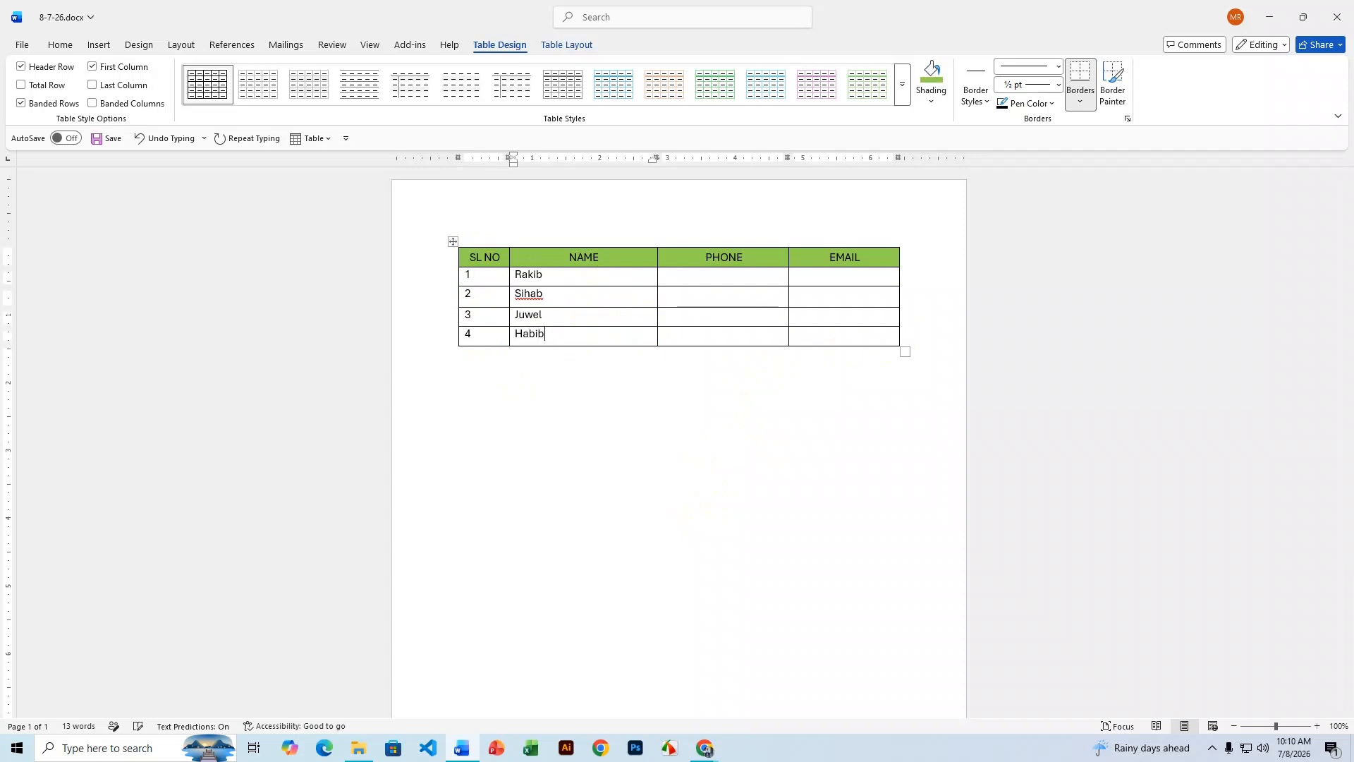
text(43435345)
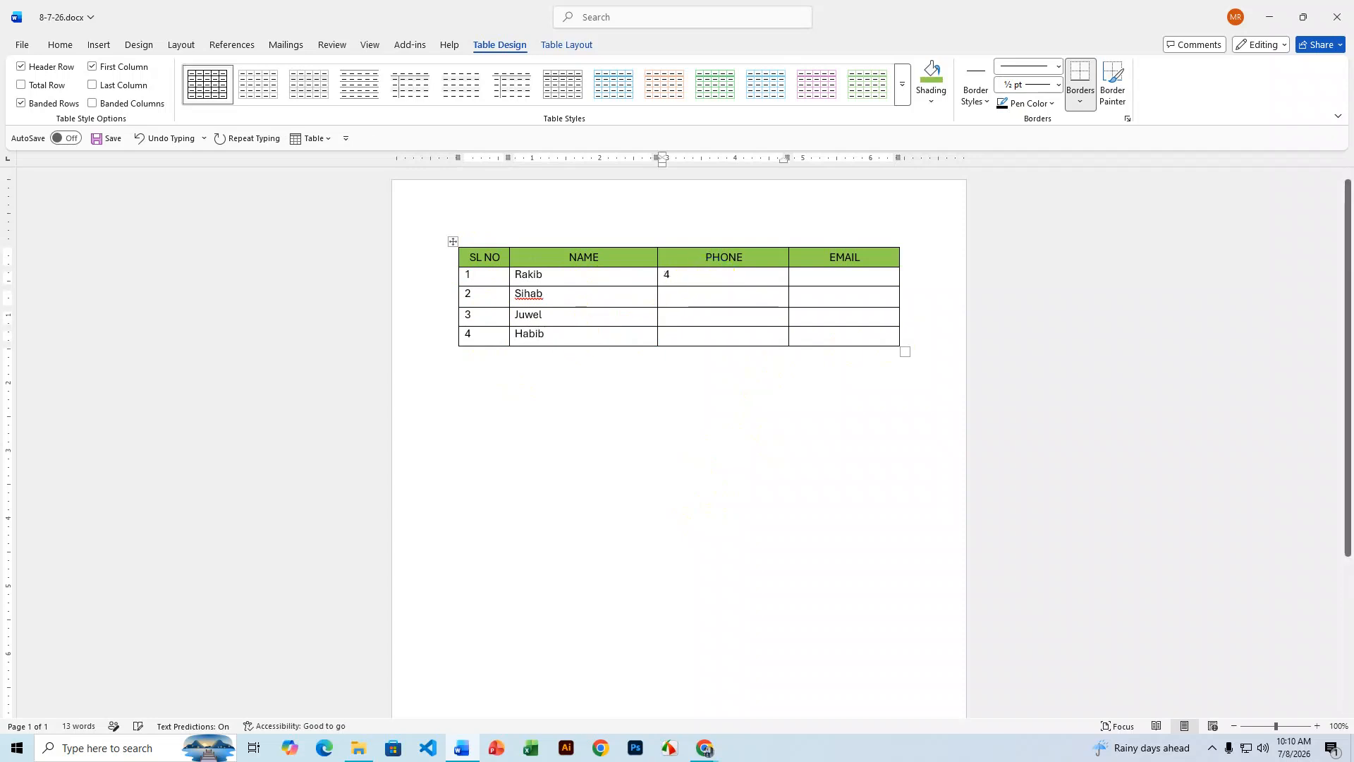
- Fill the PHONE cells of rows 2–4 with sample phone numbers
click(716, 293)
text(34534534)
click(733, 326)
text(435345345)
click(740, 336)
text(34534534)
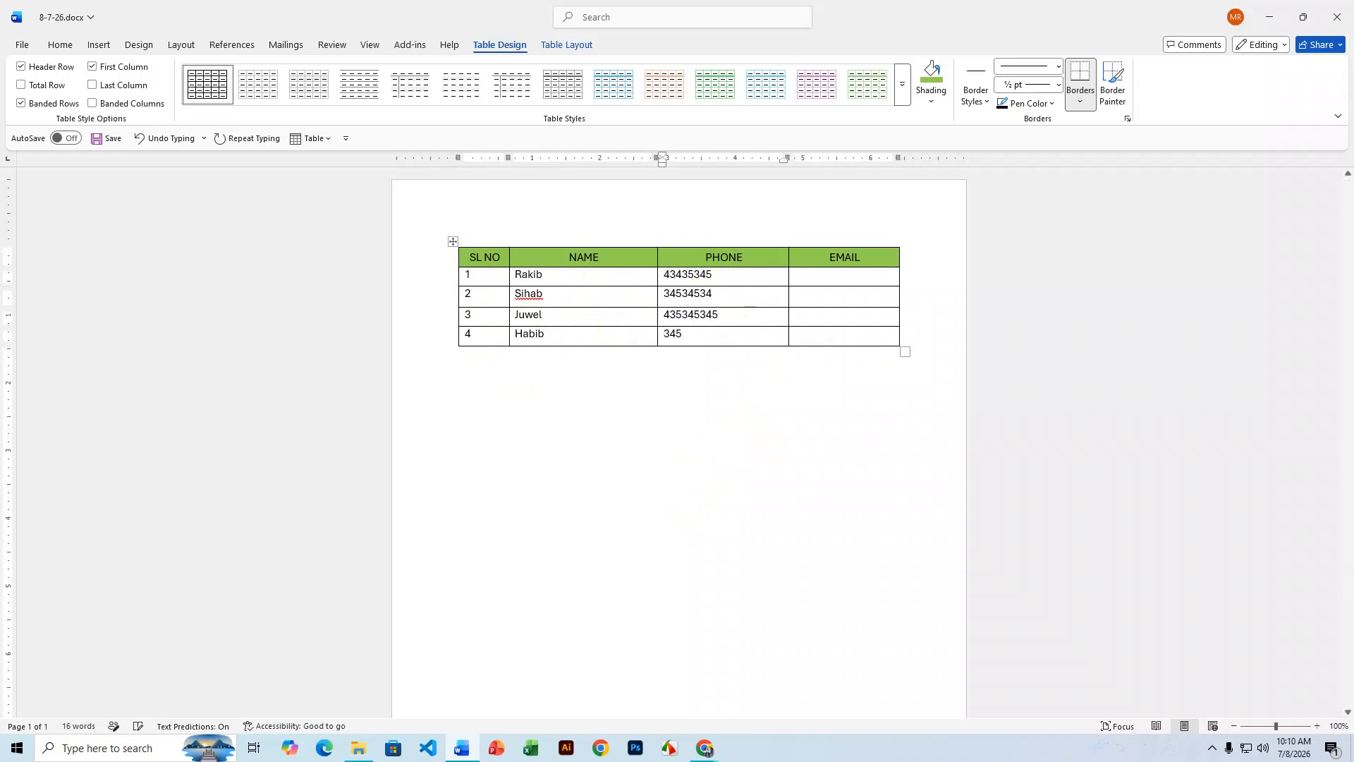
text(5)
- Type a sample email address in row 1 and paste copies into the other EMAIL cells
click(842, 273)
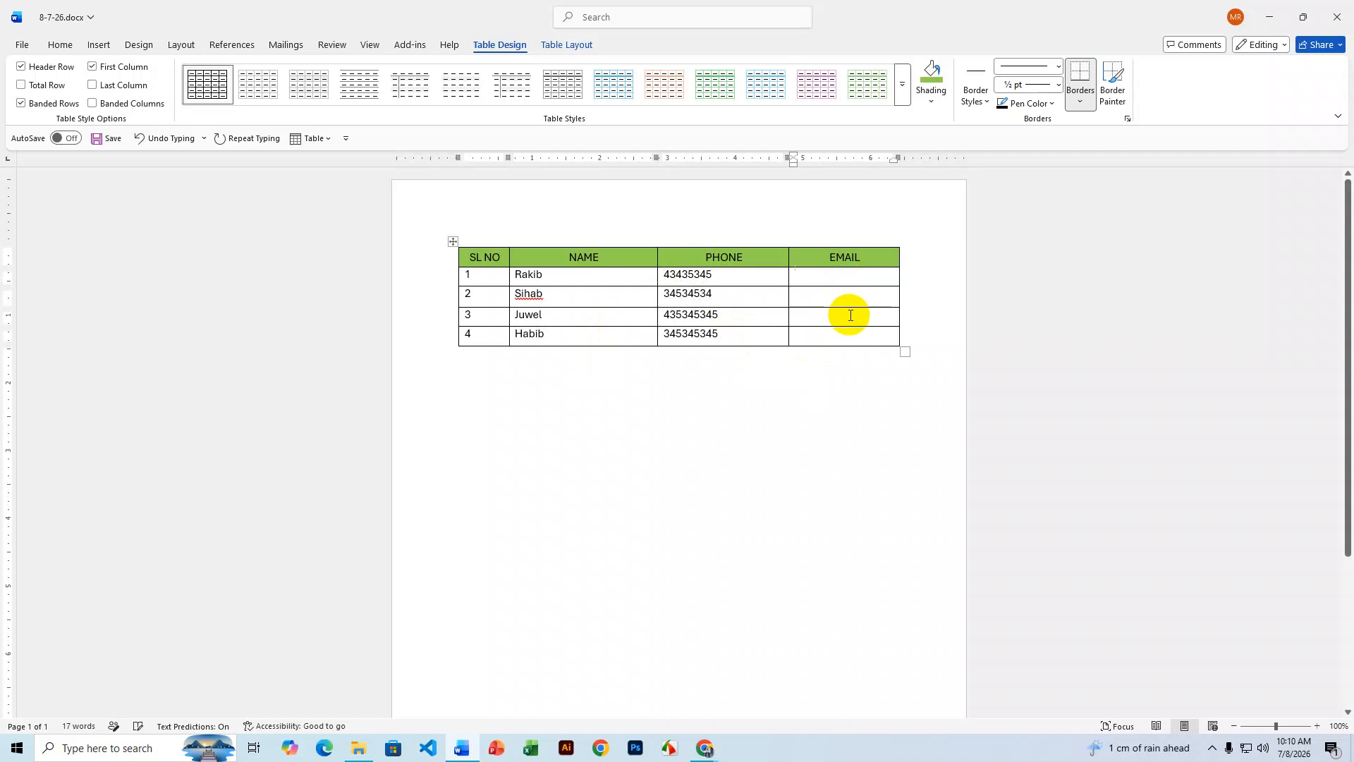
text(test)
click(851, 315)
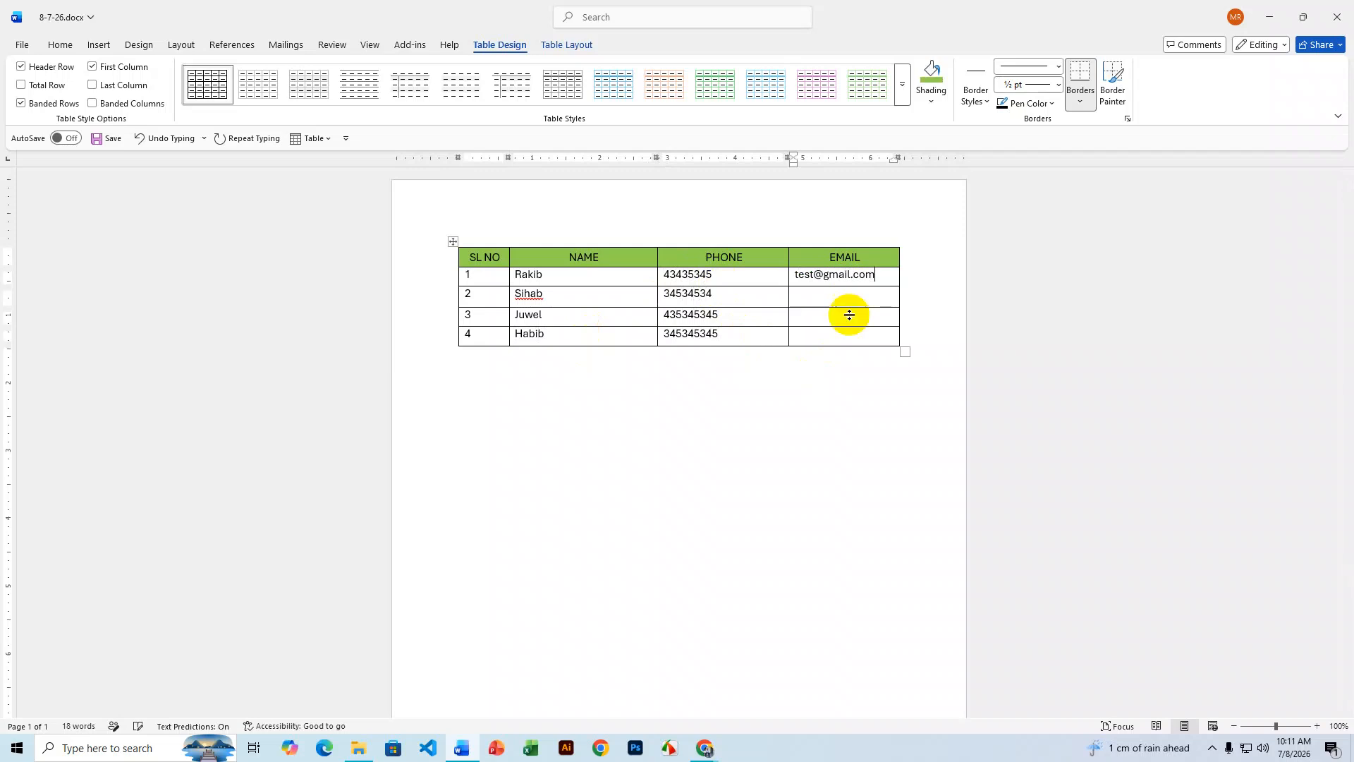
drag(875, 275, 795, 275)
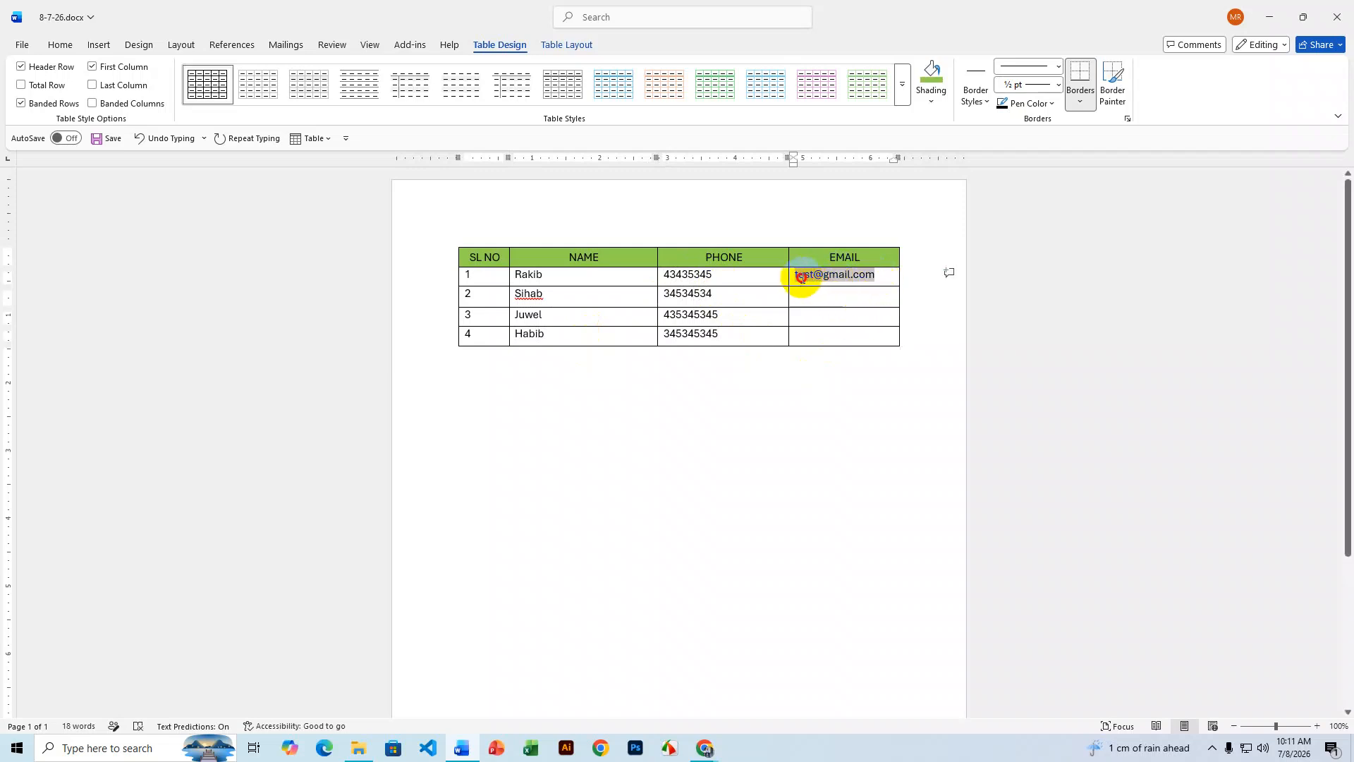
key(ctrl+c)
click(813, 299)
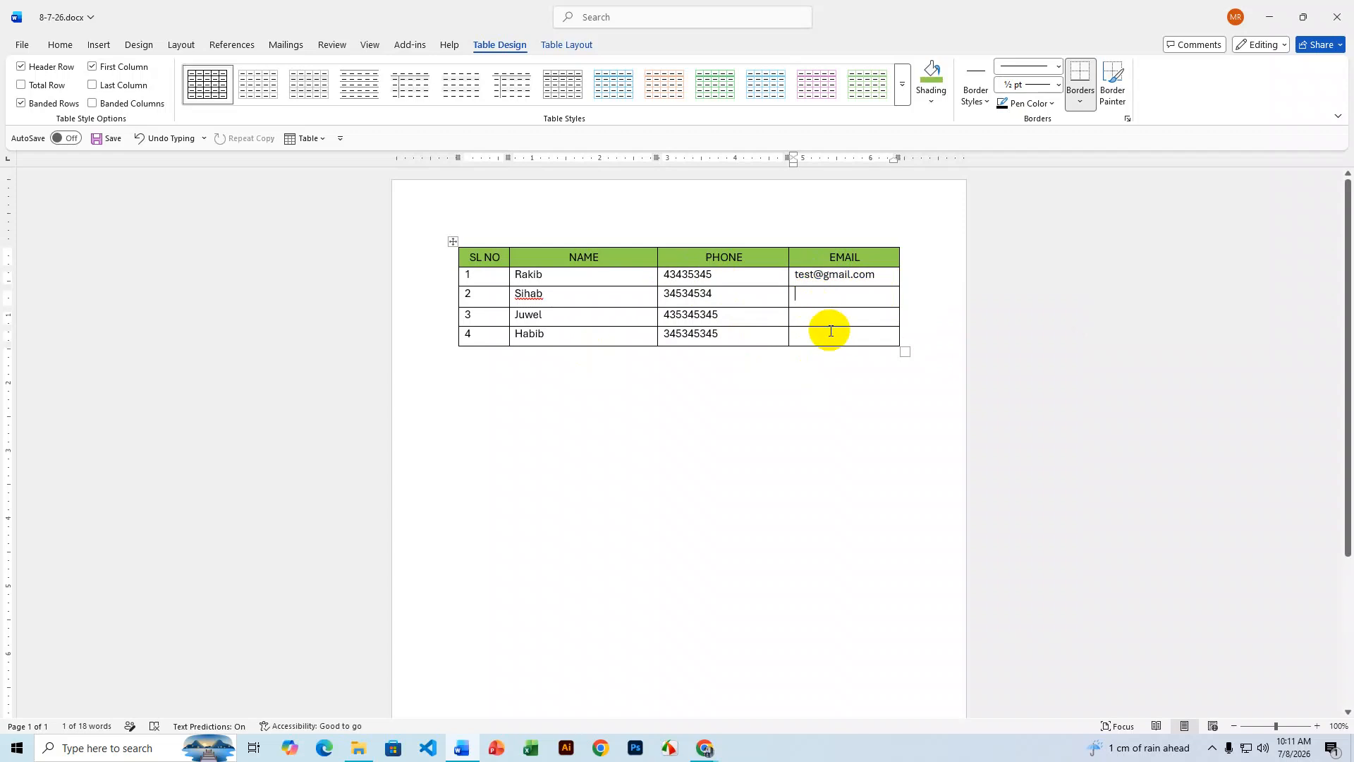
key(ctrl+v)
key(ctrl+v)
click(826, 337)
key(ctrl+v)
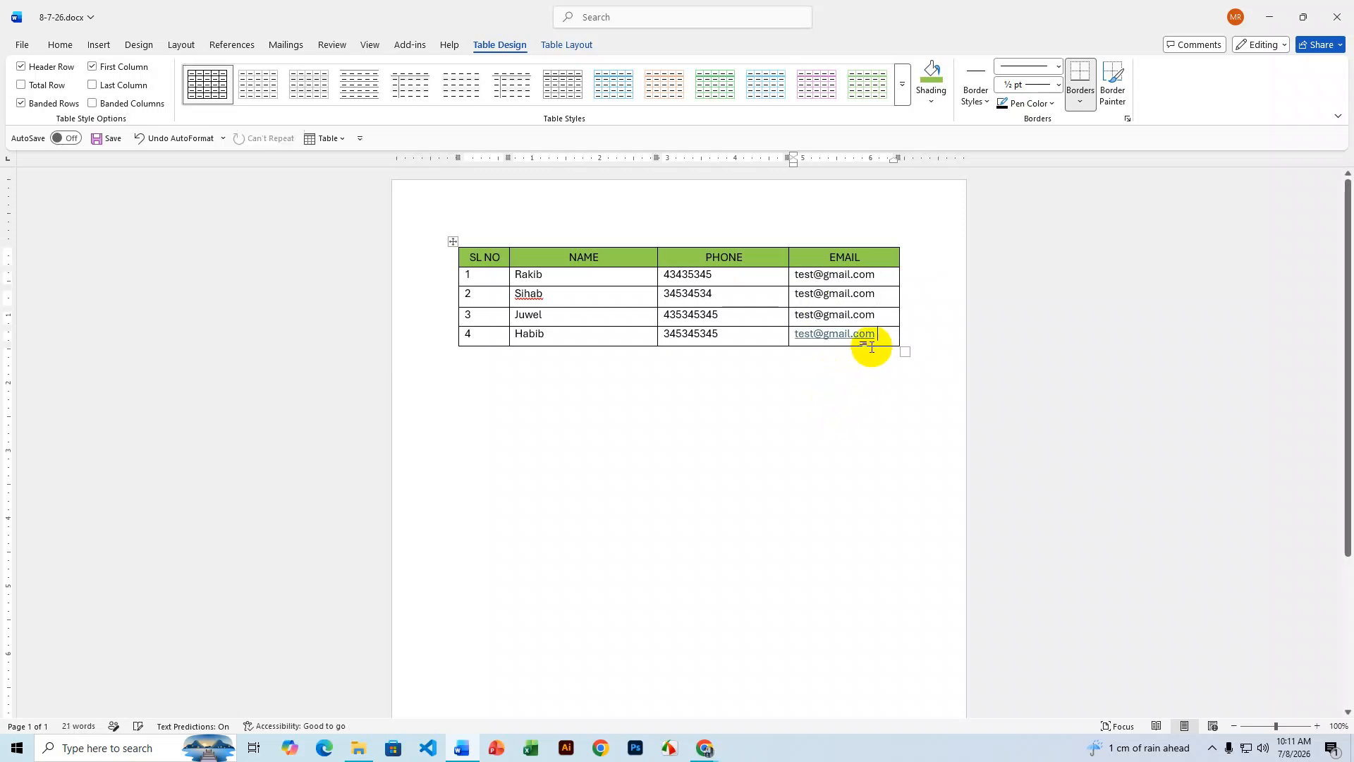
drag(858, 332, 453, 280)
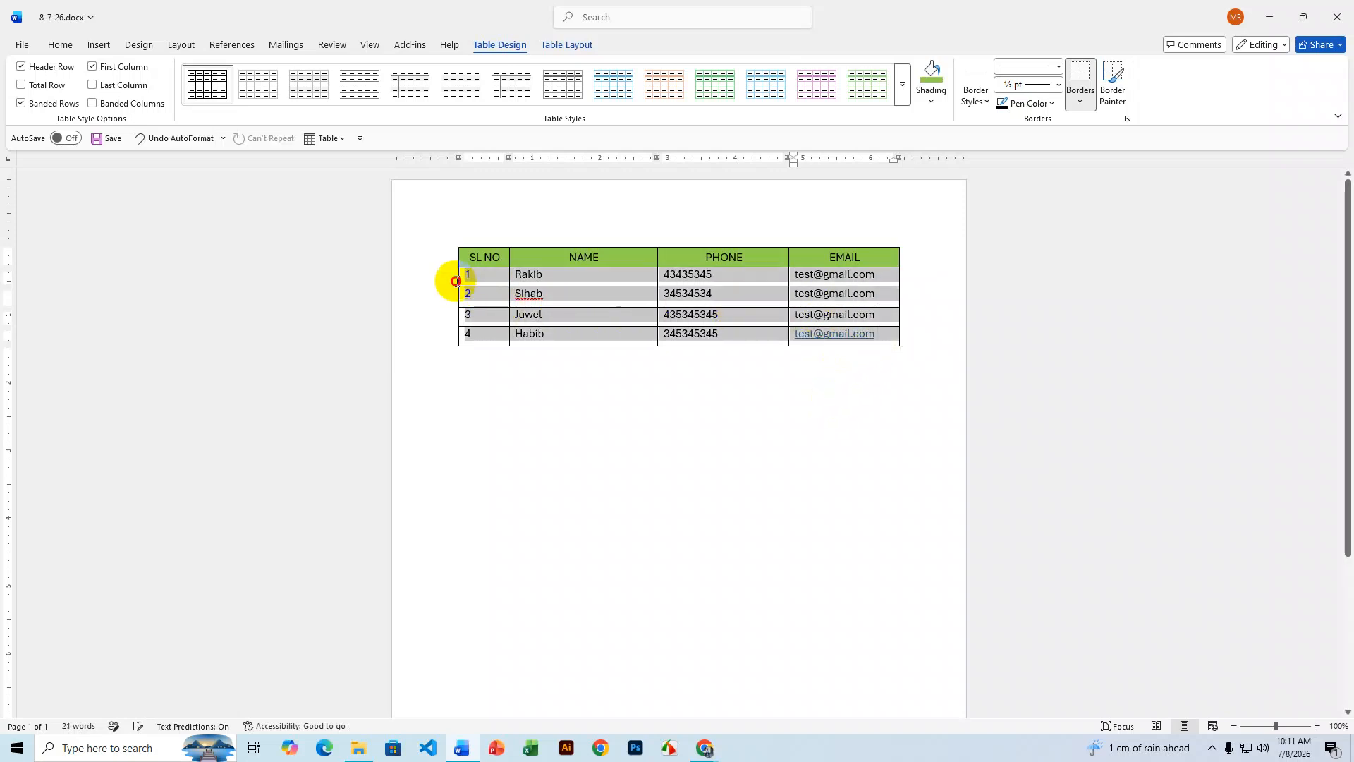
- Apply Align Center so the four data rows are centred horizontally and vertically
click(60, 44)
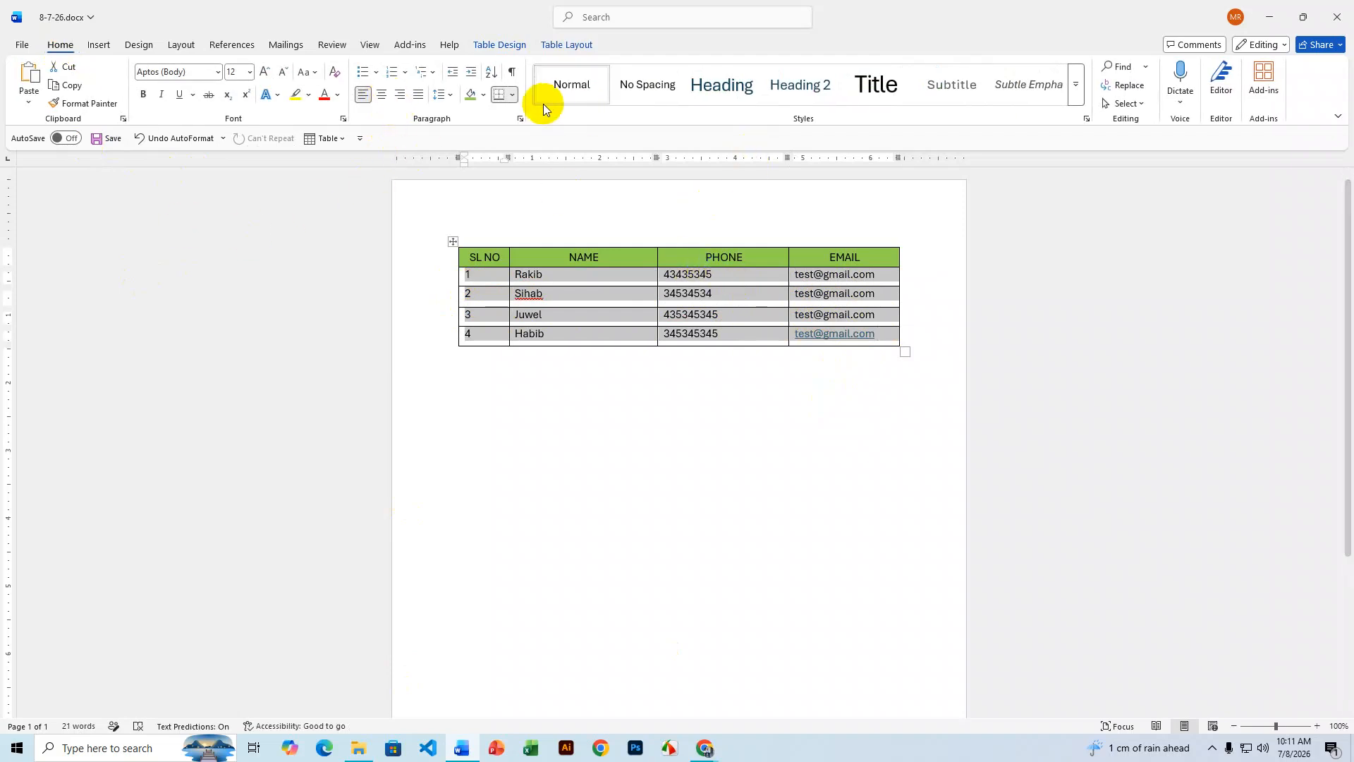
click(564, 46)
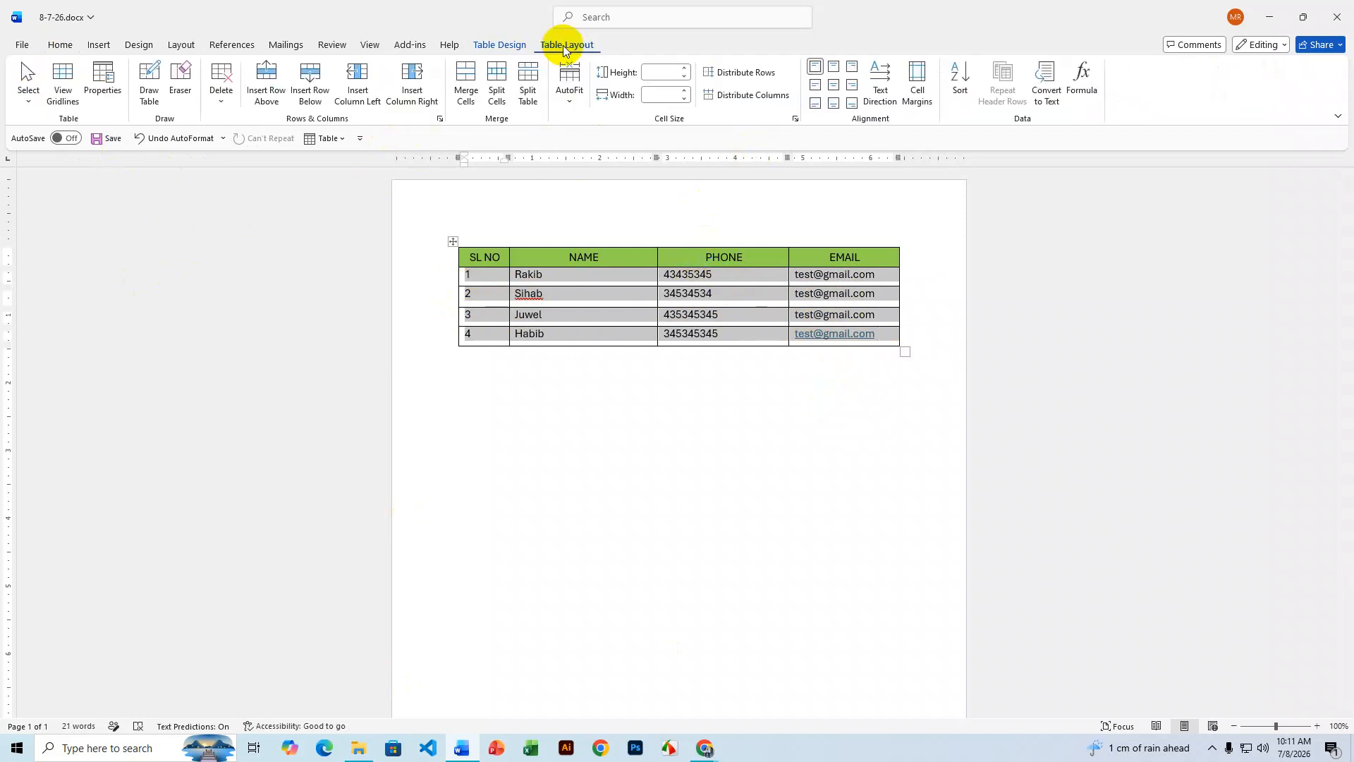
click(497, 45)
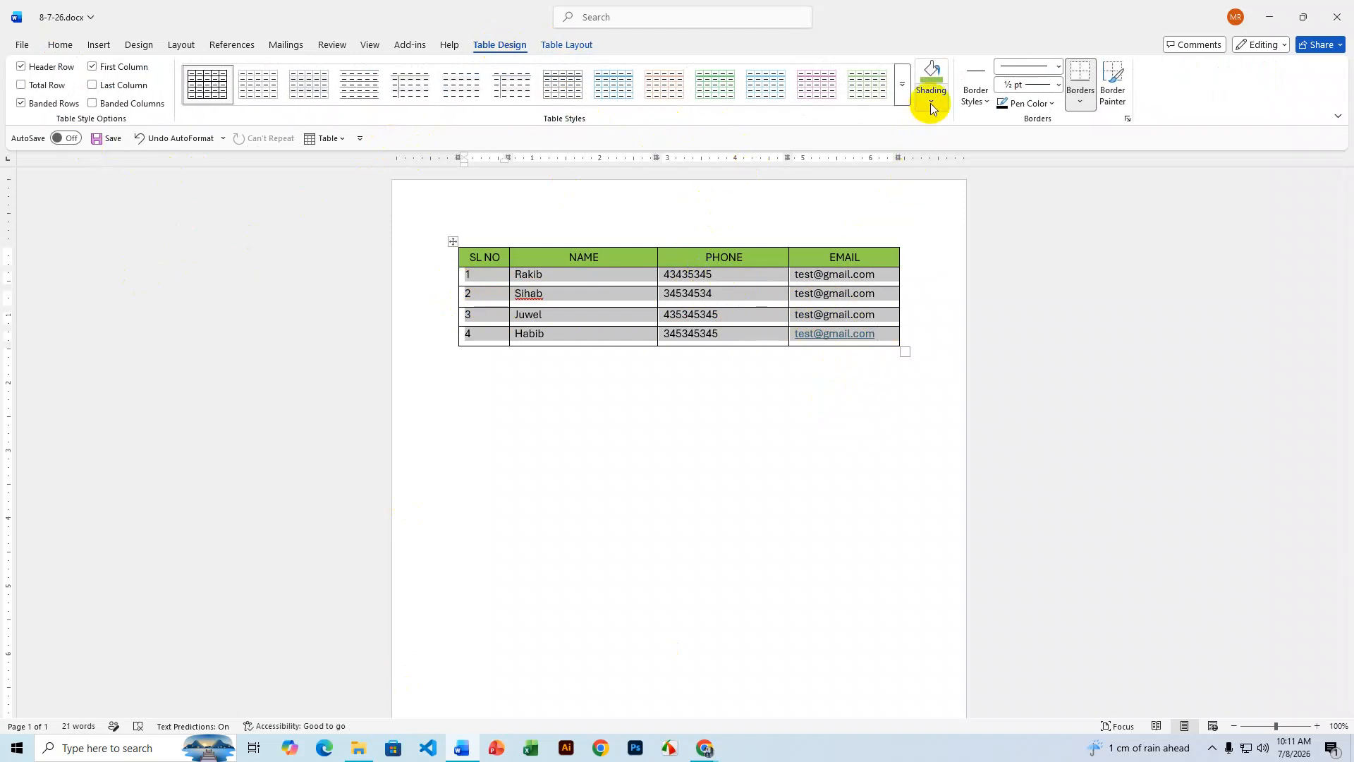
click(567, 45)
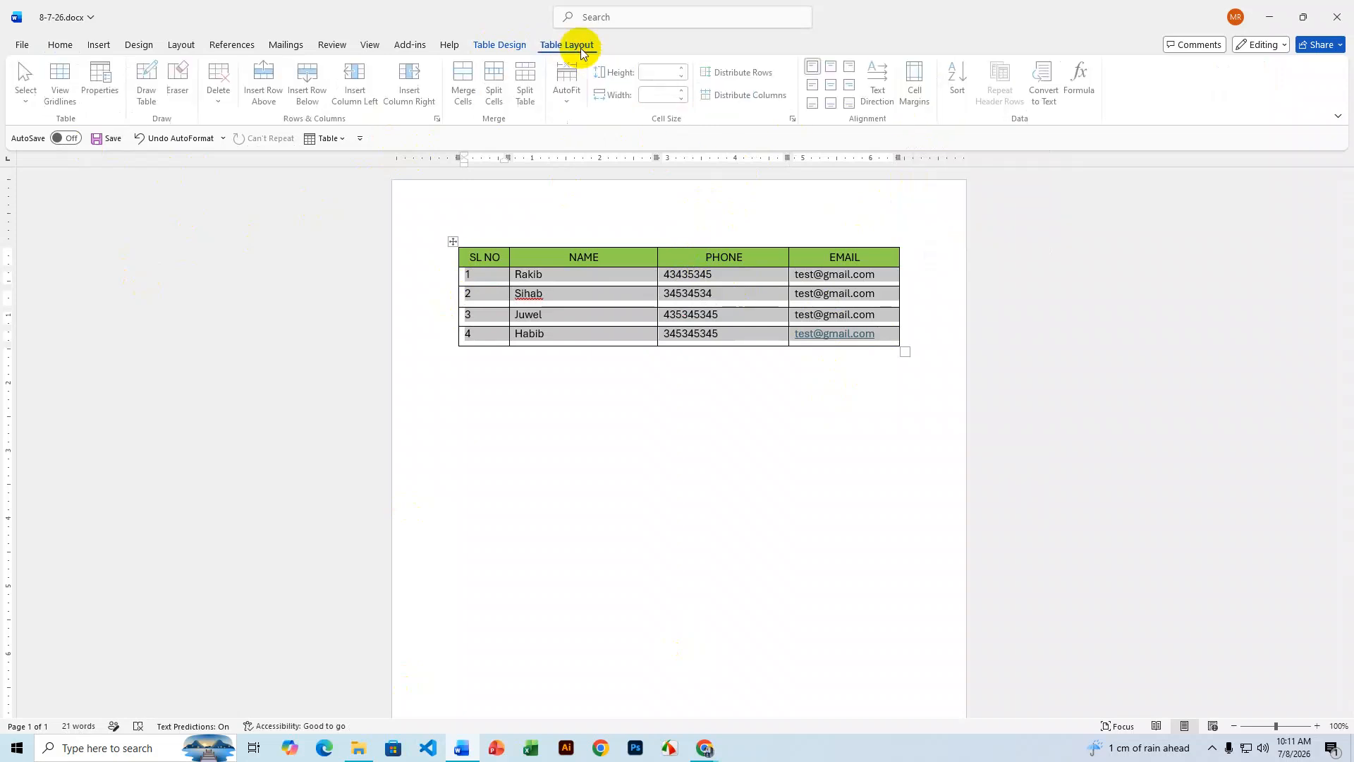
click(835, 85)
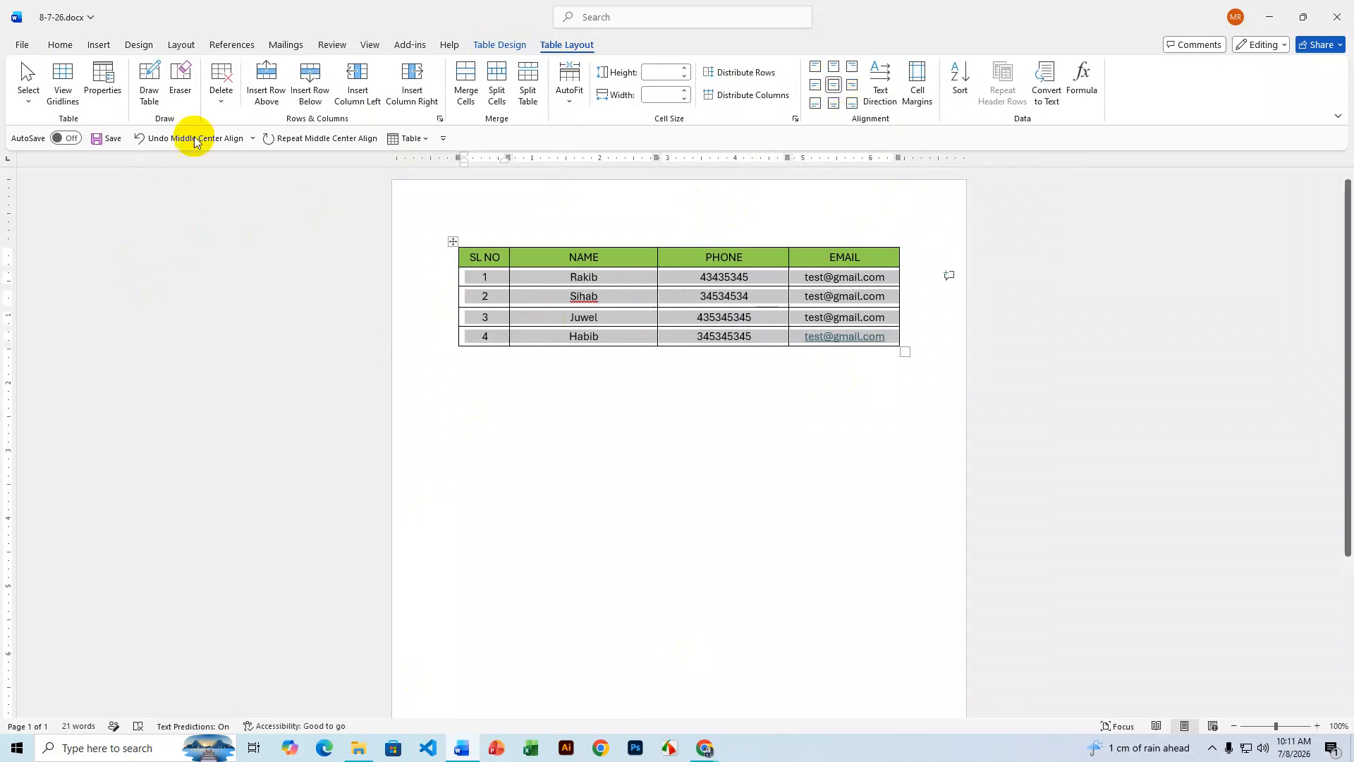
click(60, 45)
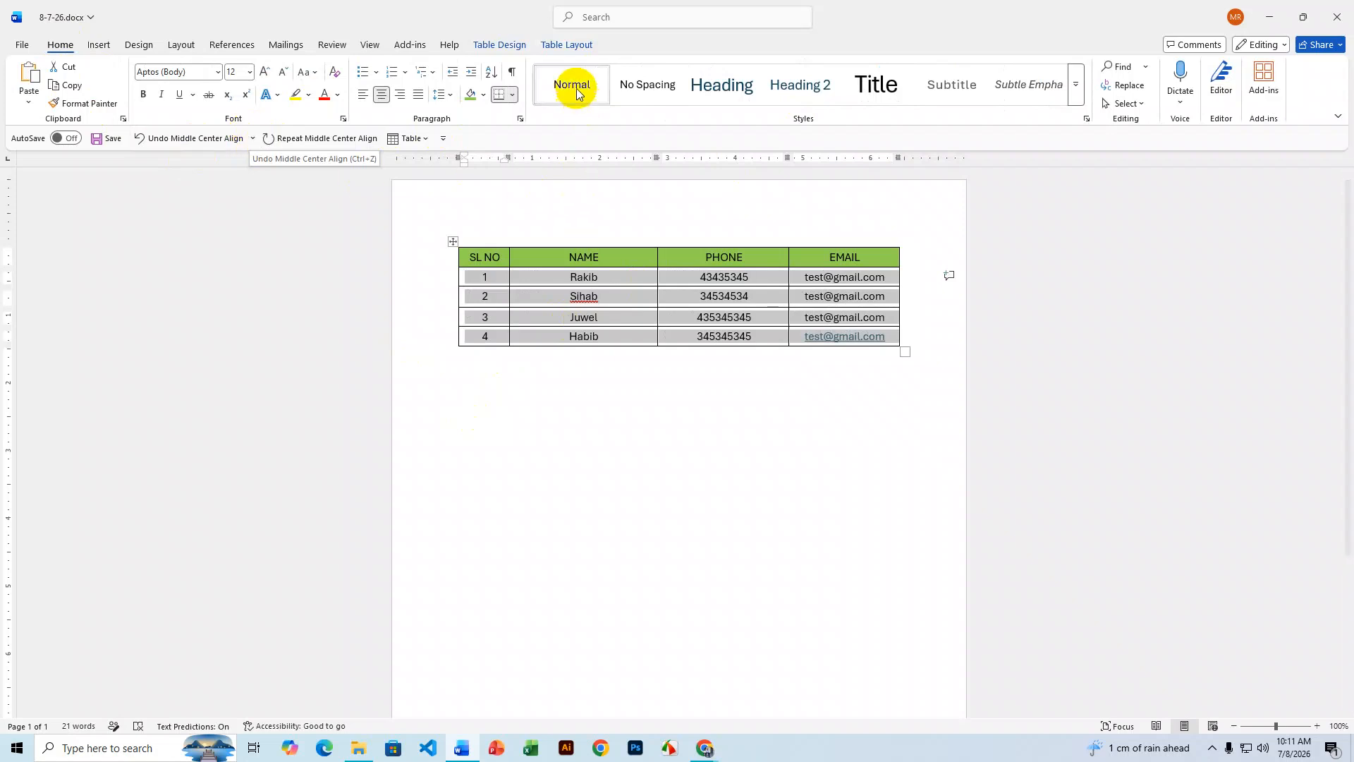
click(567, 47)
click(504, 45)
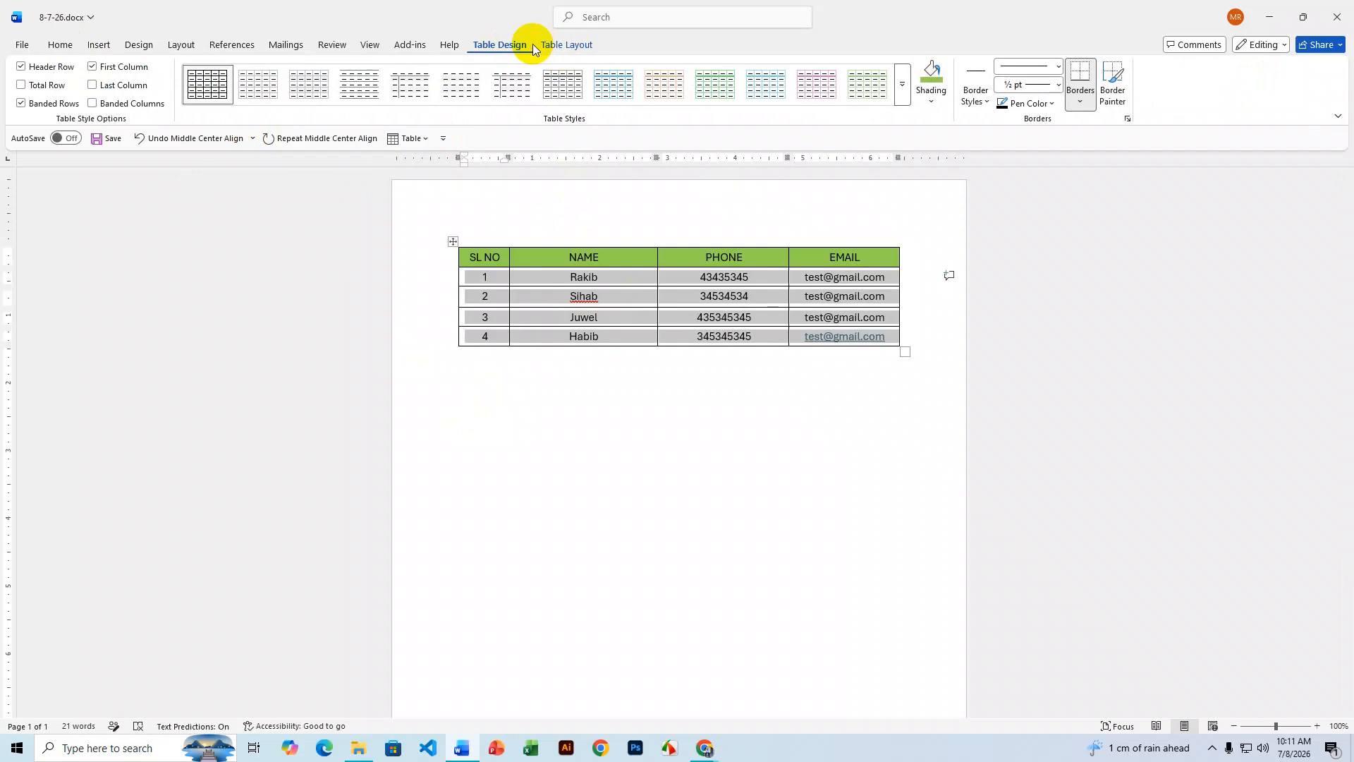
- Apply the green Grid Table style from the Table Styles gallery to the whole table
click(614, 490)
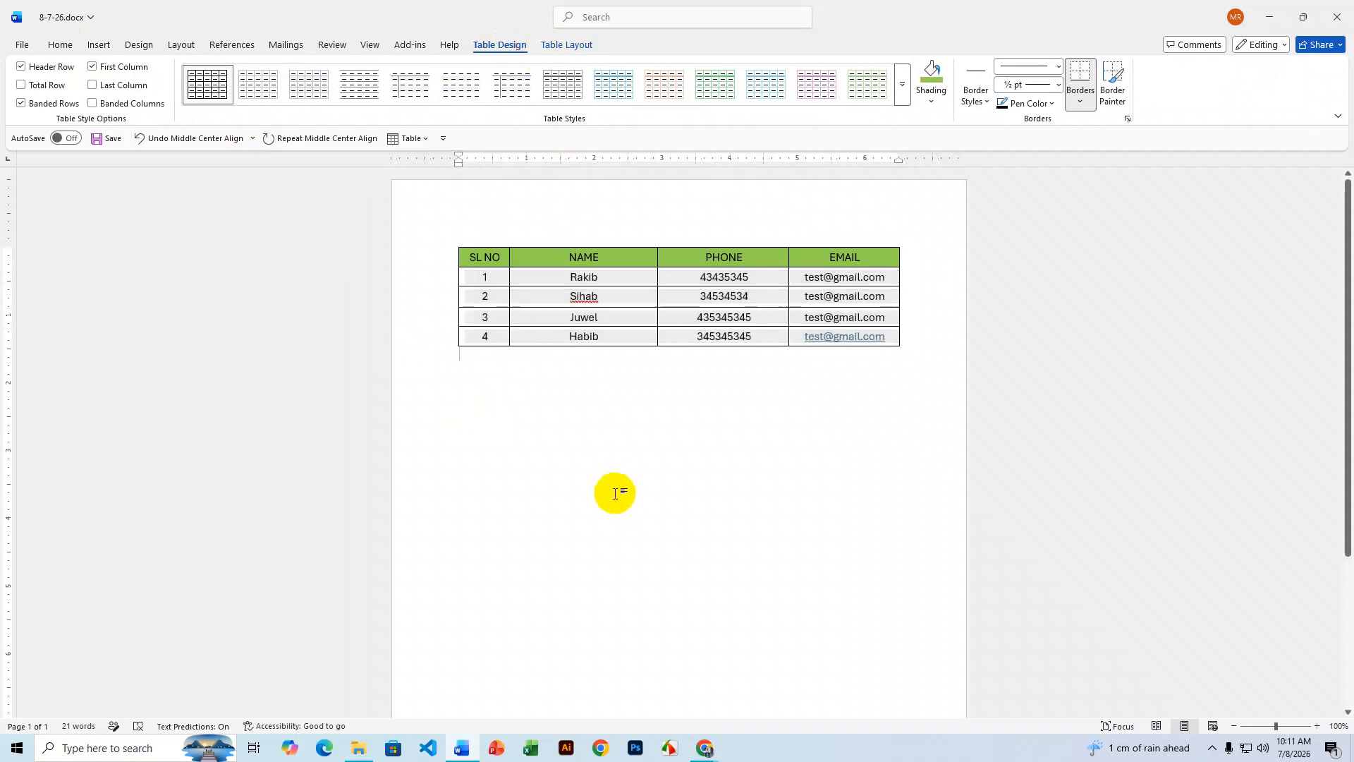
click(629, 278)
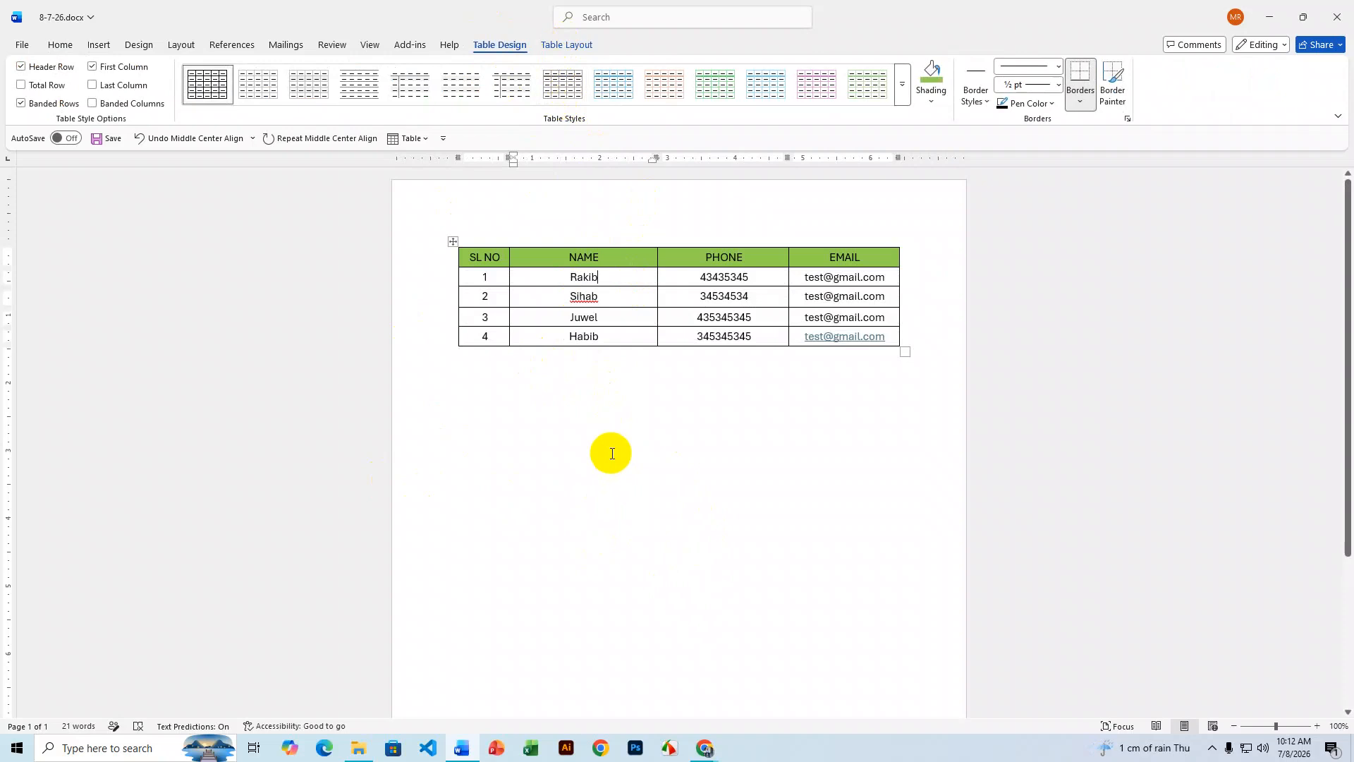
click(450, 240)
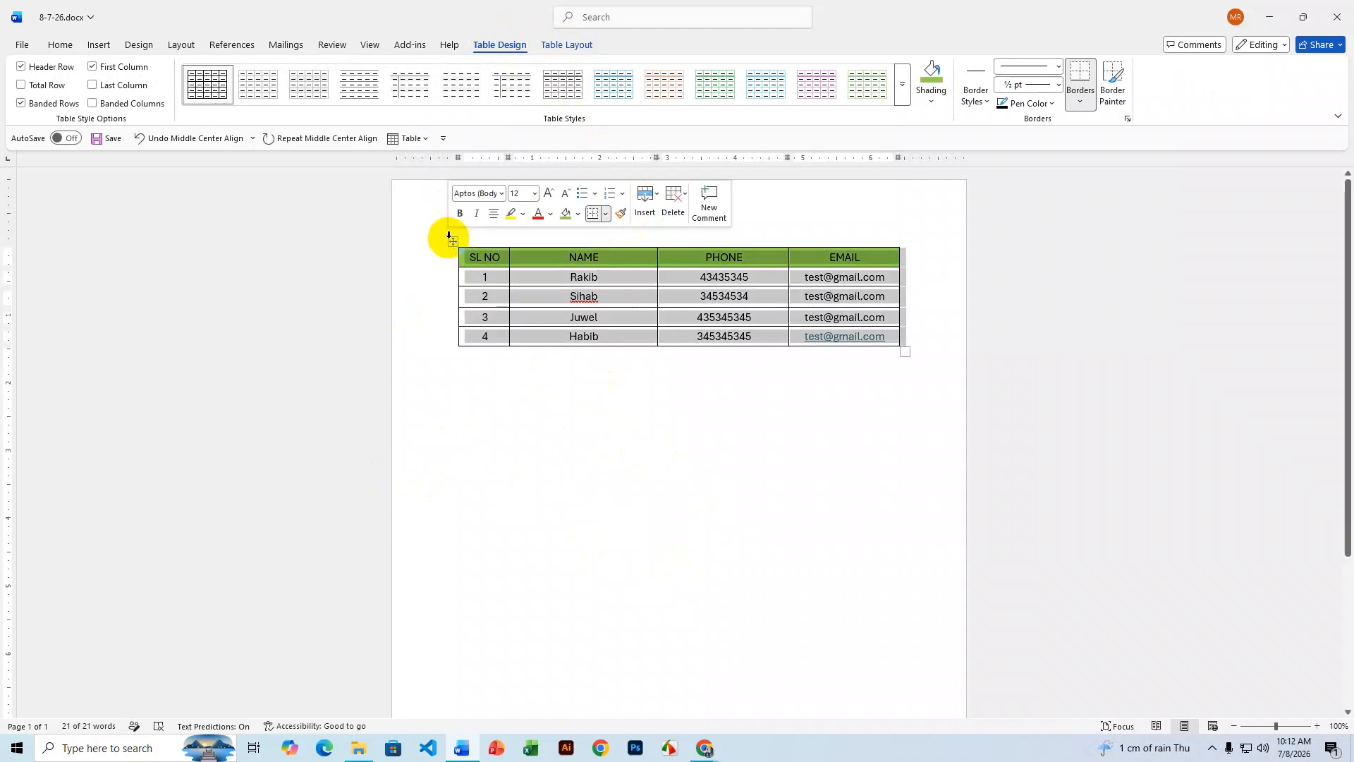
click(903, 91)
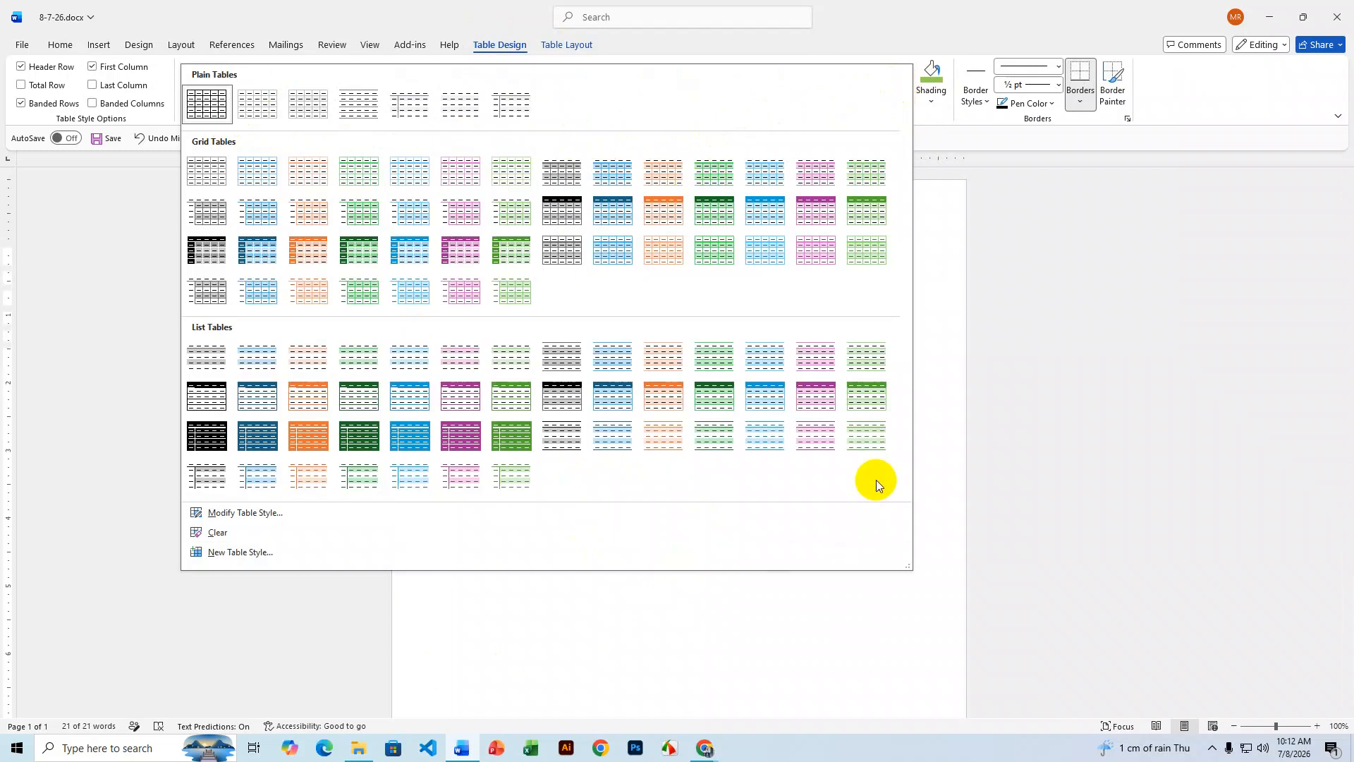
click(713, 207)
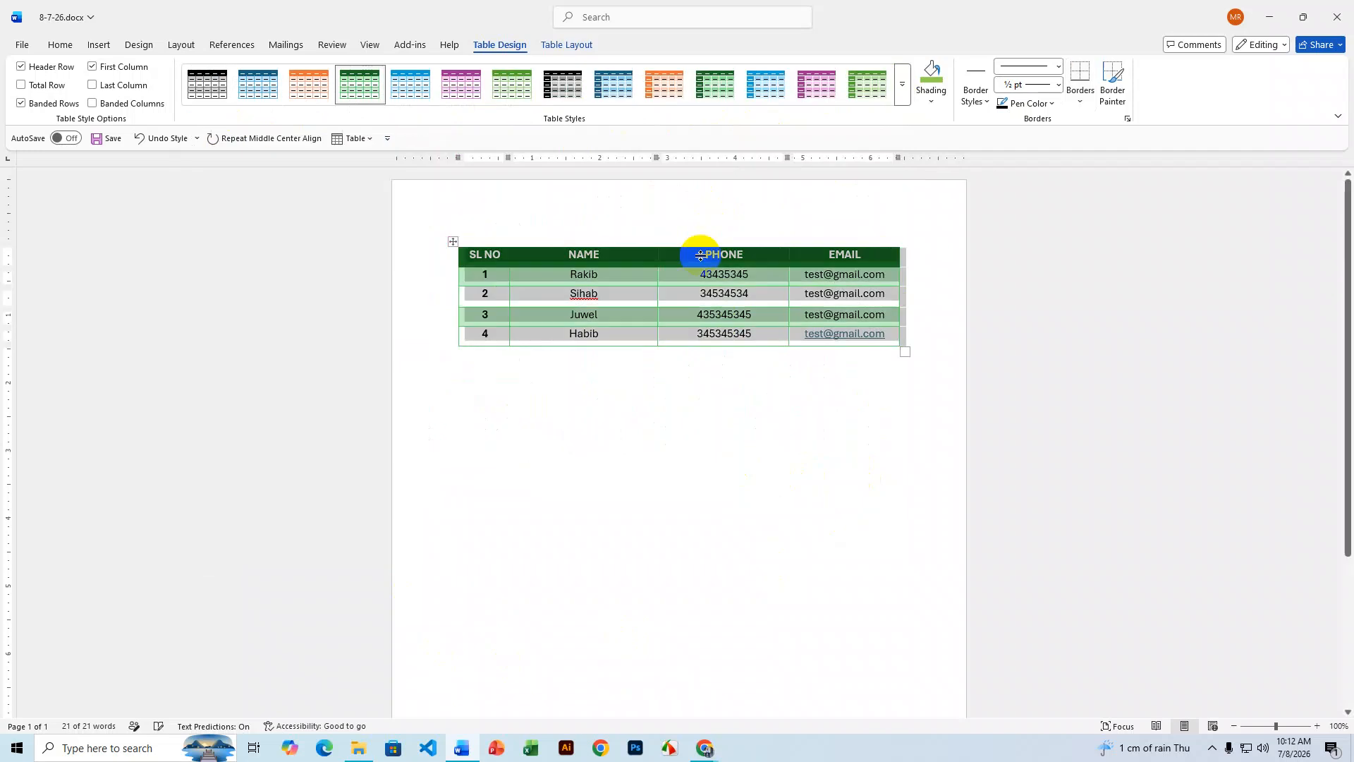
click(777, 485)
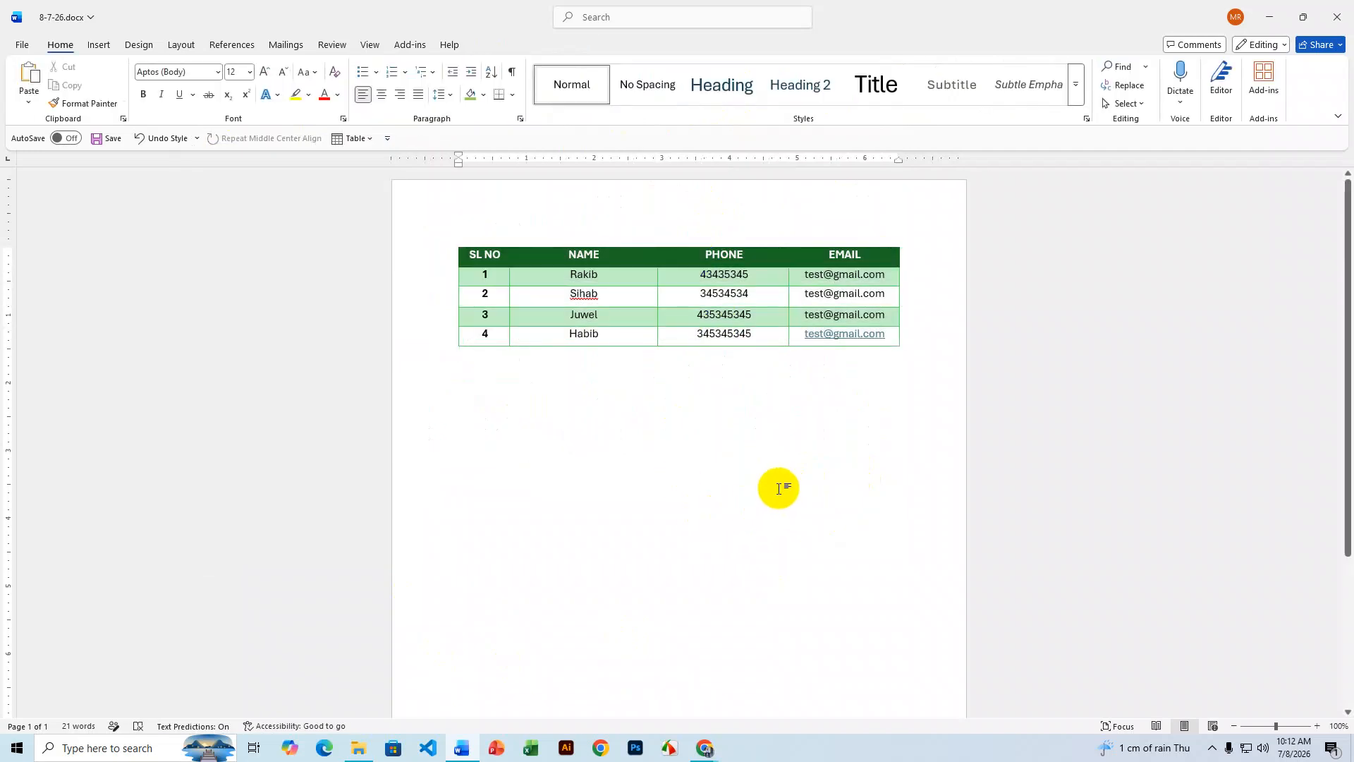
- Append five green-banded empty rows beneath the Habib row, then select the whole table
click(909, 333)
key(Return)
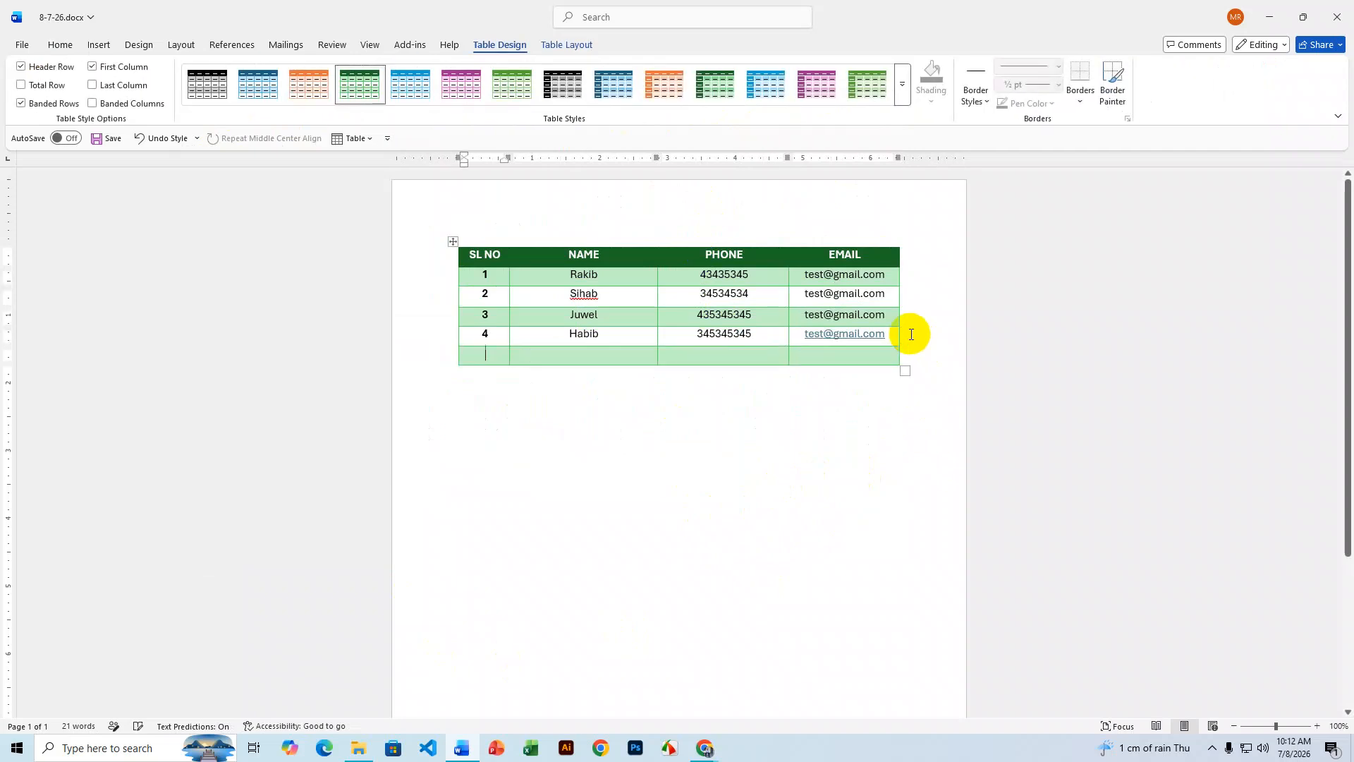
click(910, 356)
key(Return)
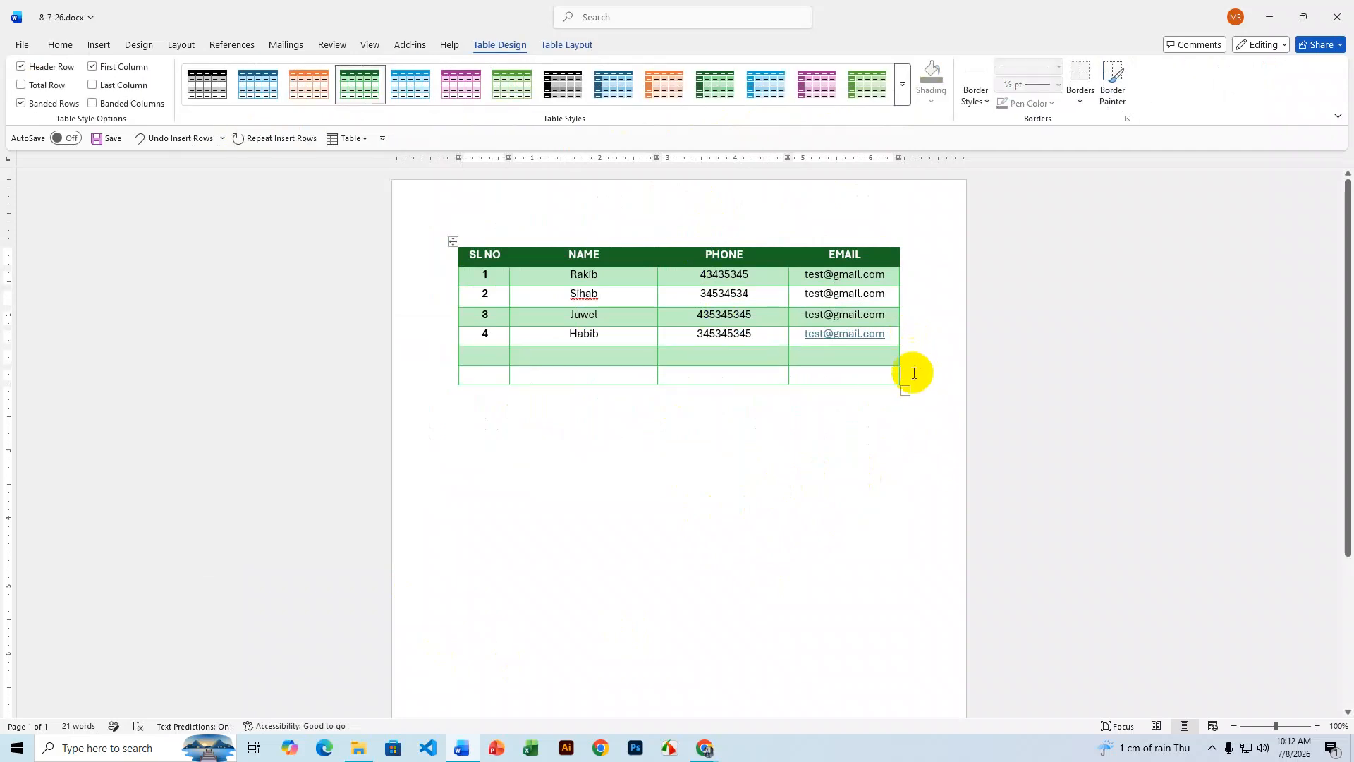
key(Return)
click(903, 395)
key(Return)
click(906, 418)
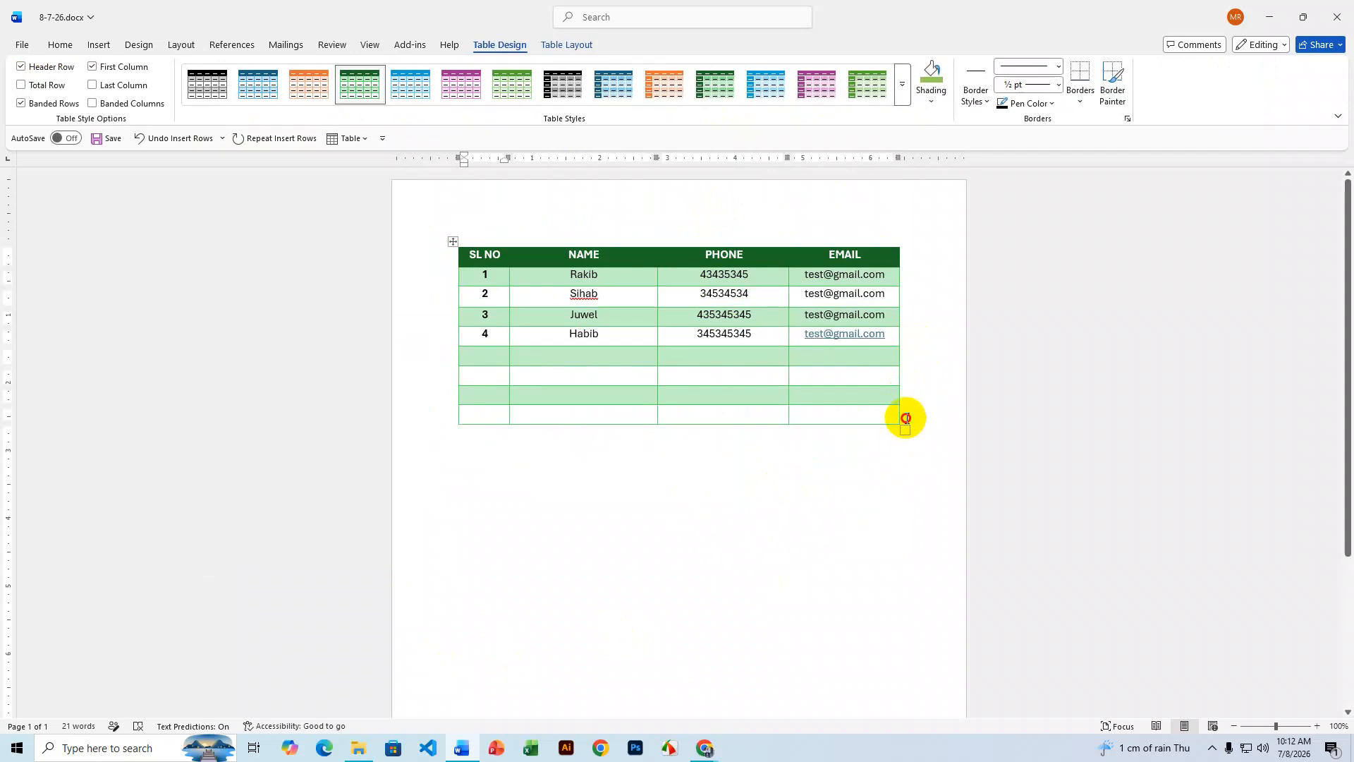
key(Return)
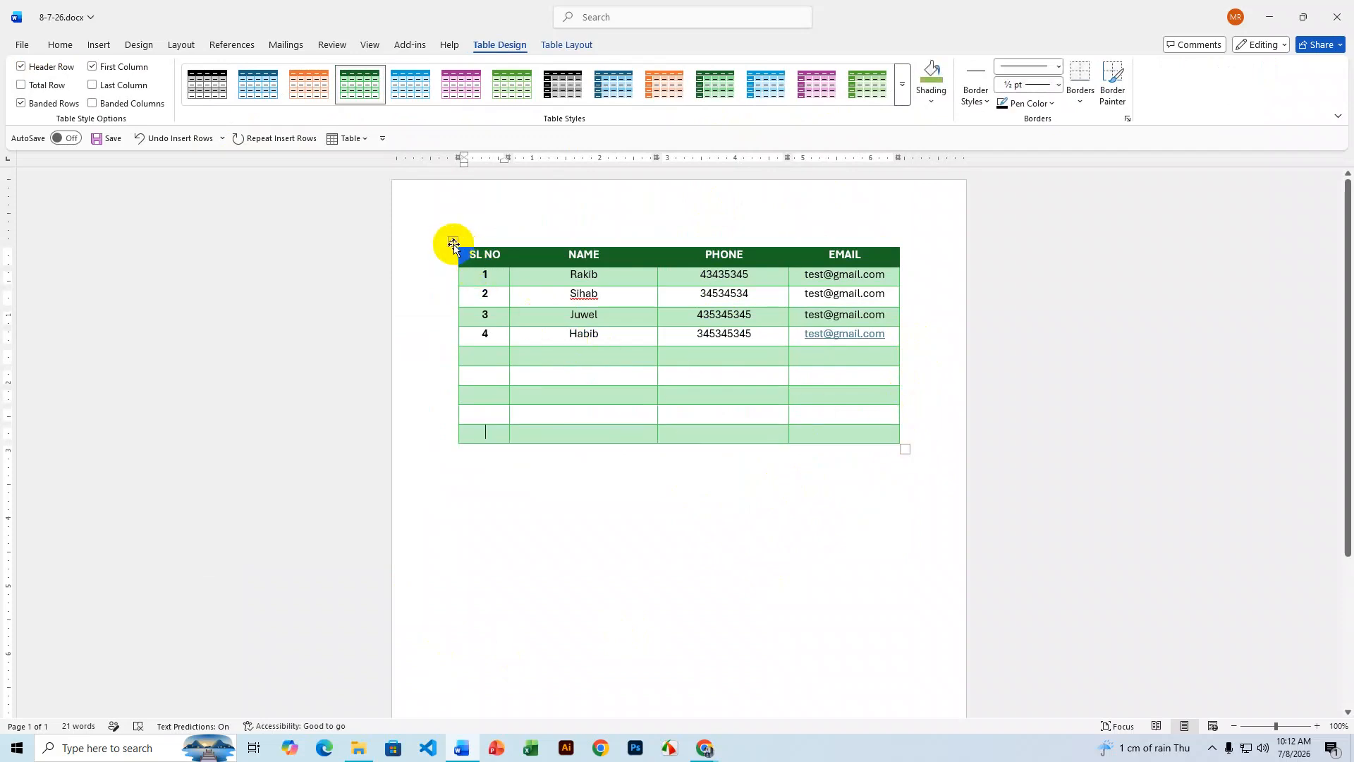
click(454, 242)
- Try the black-header grey-banded style, then apply the plain Table Grid style instead
click(901, 88)
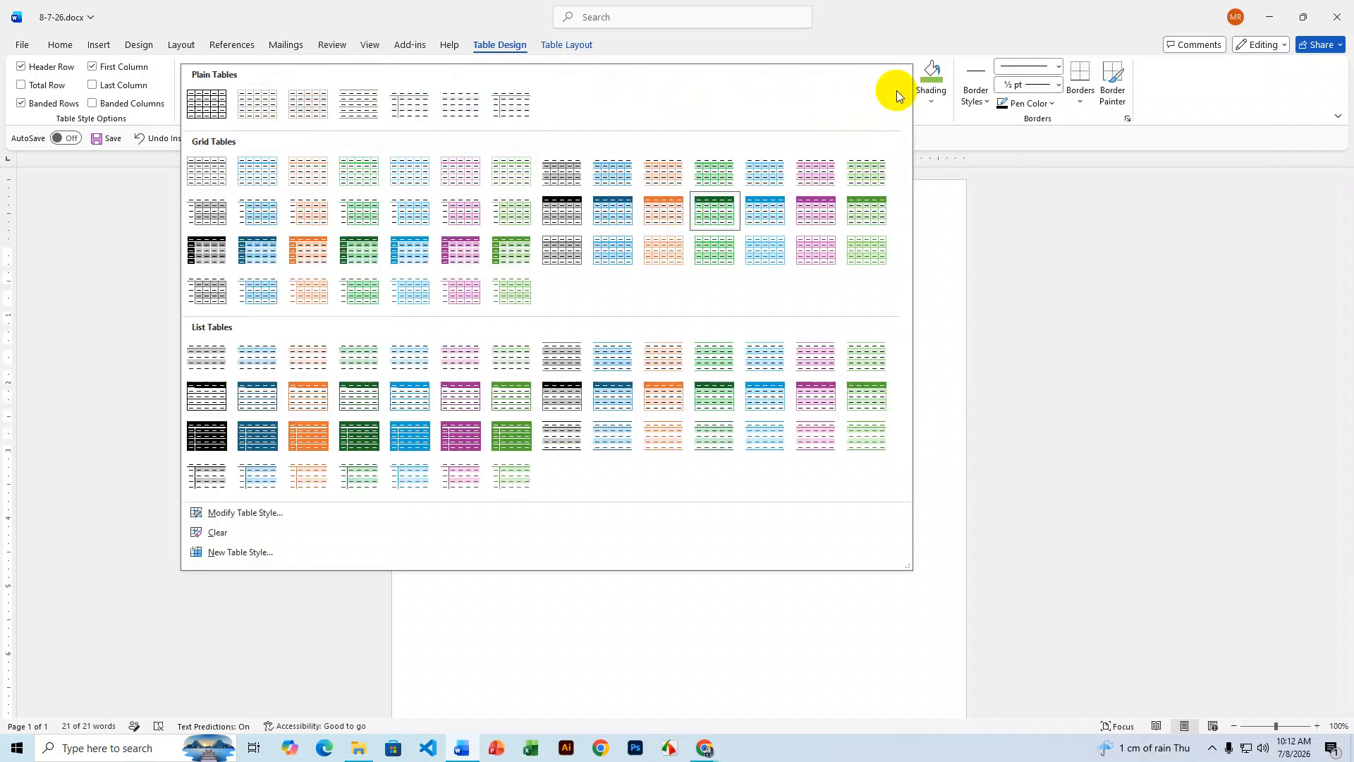
click(564, 212)
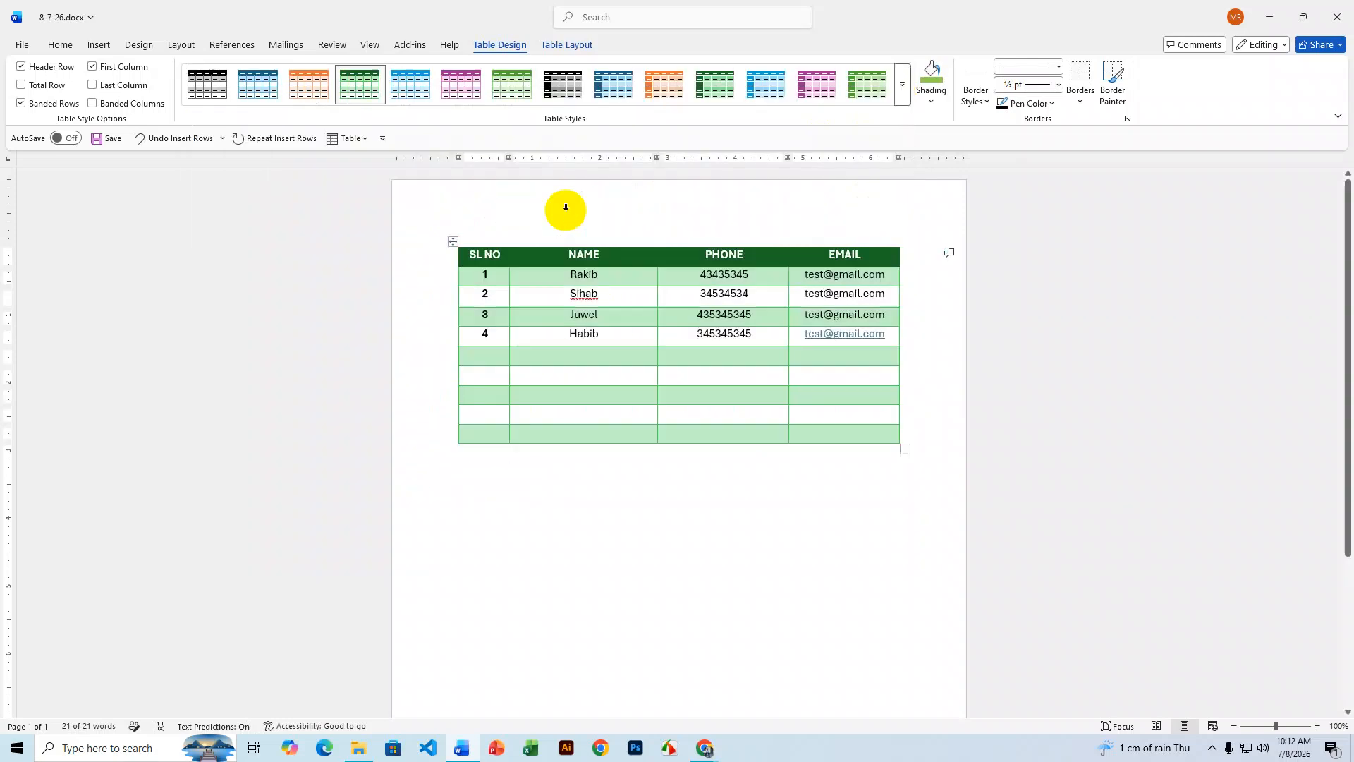
click(713, 378)
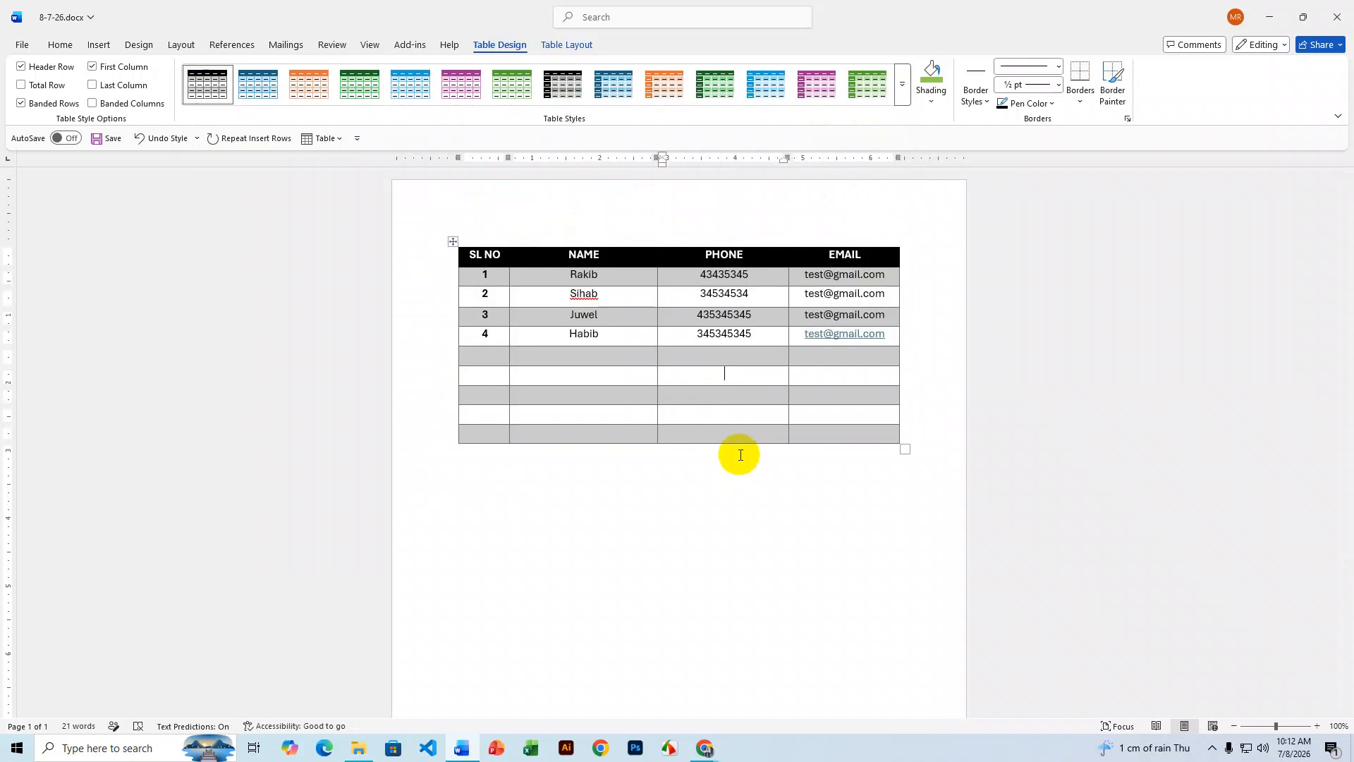
click(453, 242)
click(902, 86)
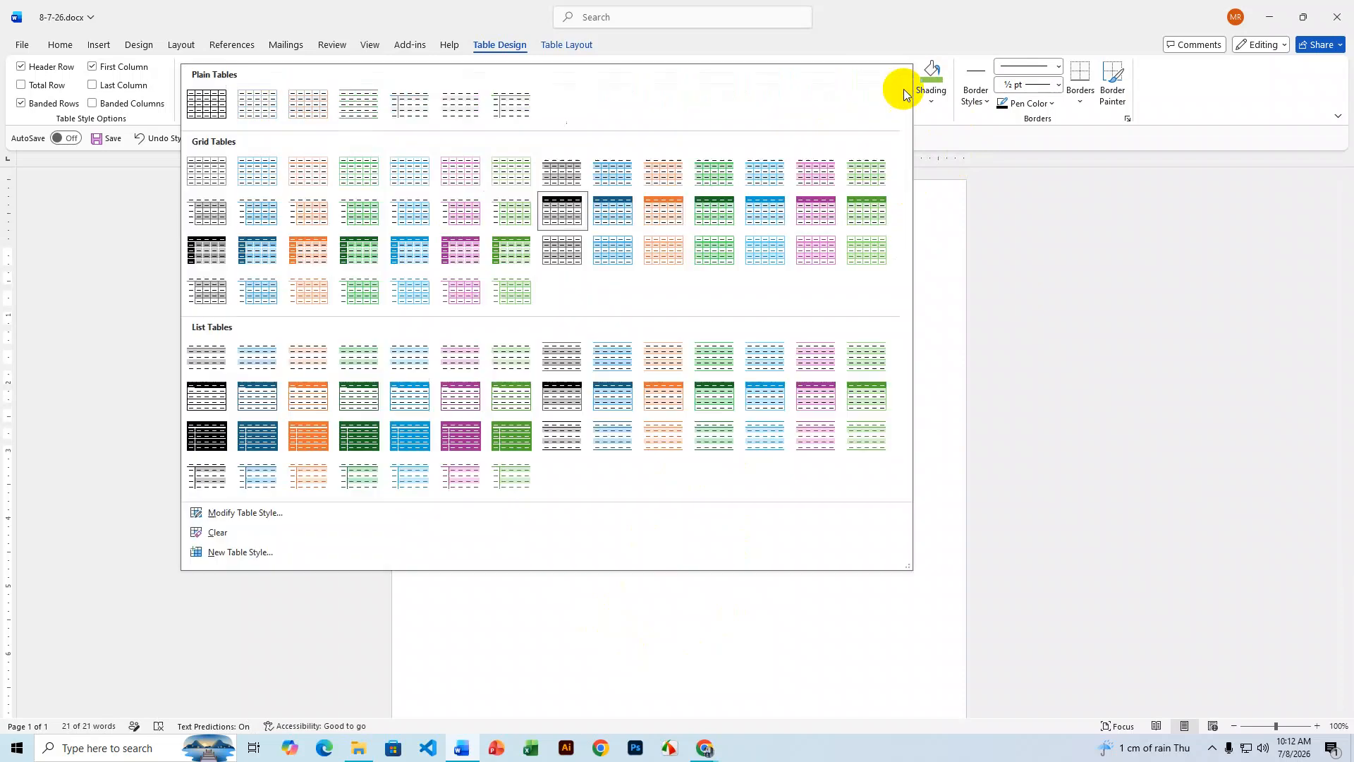
click(206, 104)
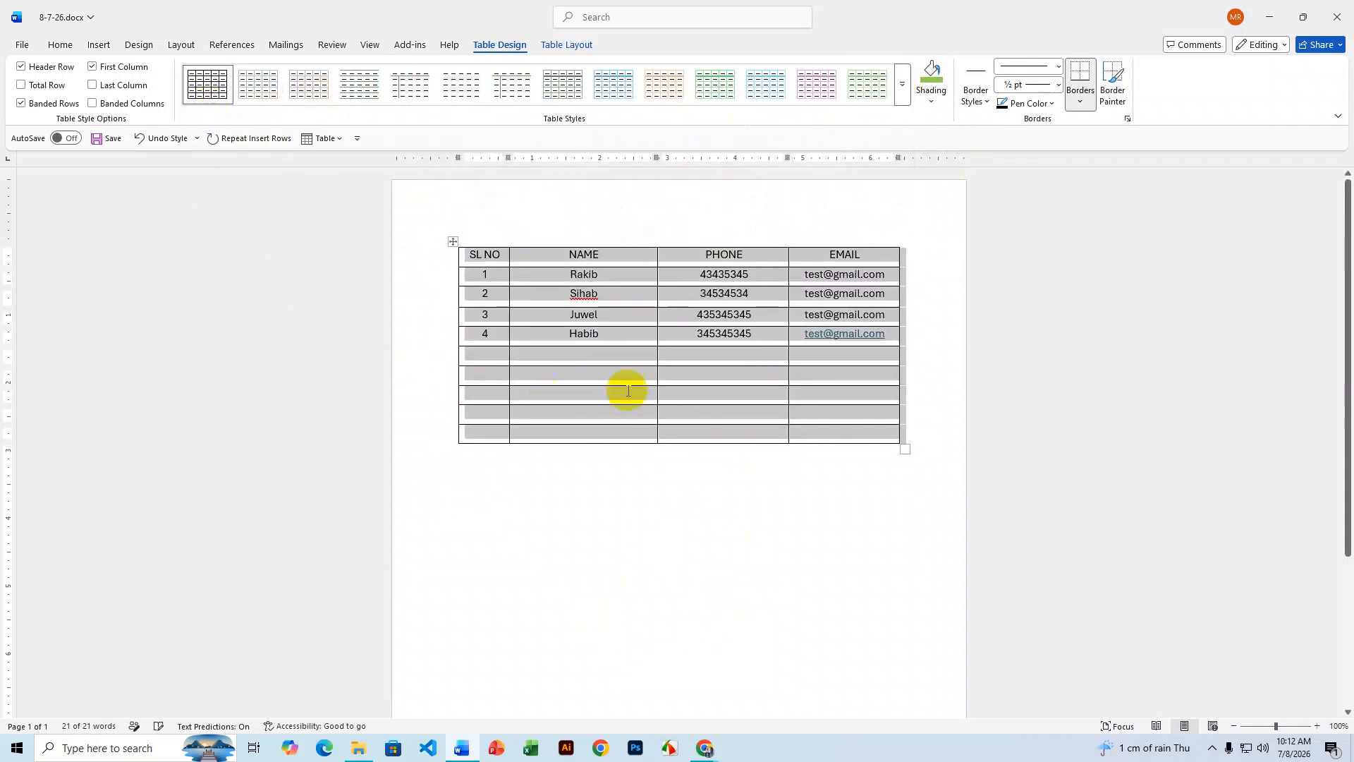
- Select the header row from SL NO to EMAIL and bring up the Shading colours
click(773, 354)
drag(871, 255, 474, 251)
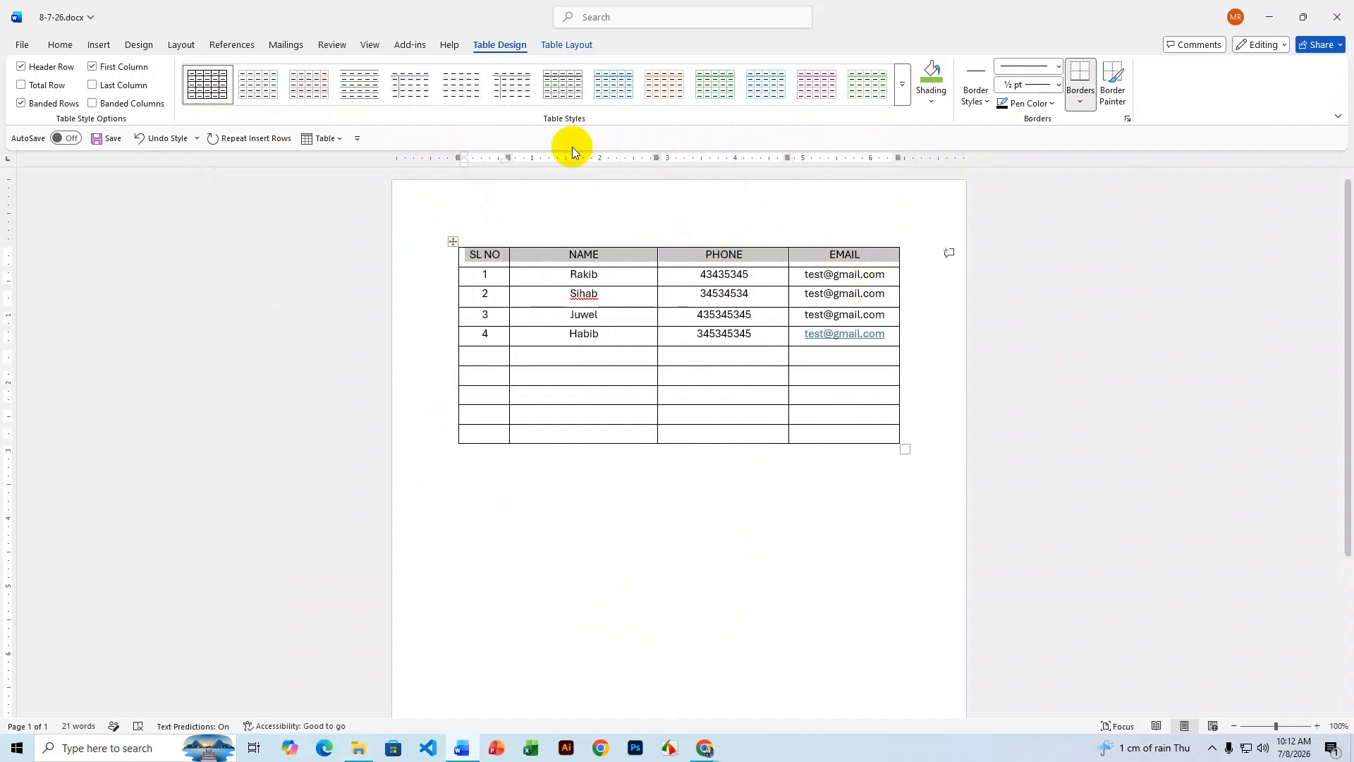
click(932, 102)
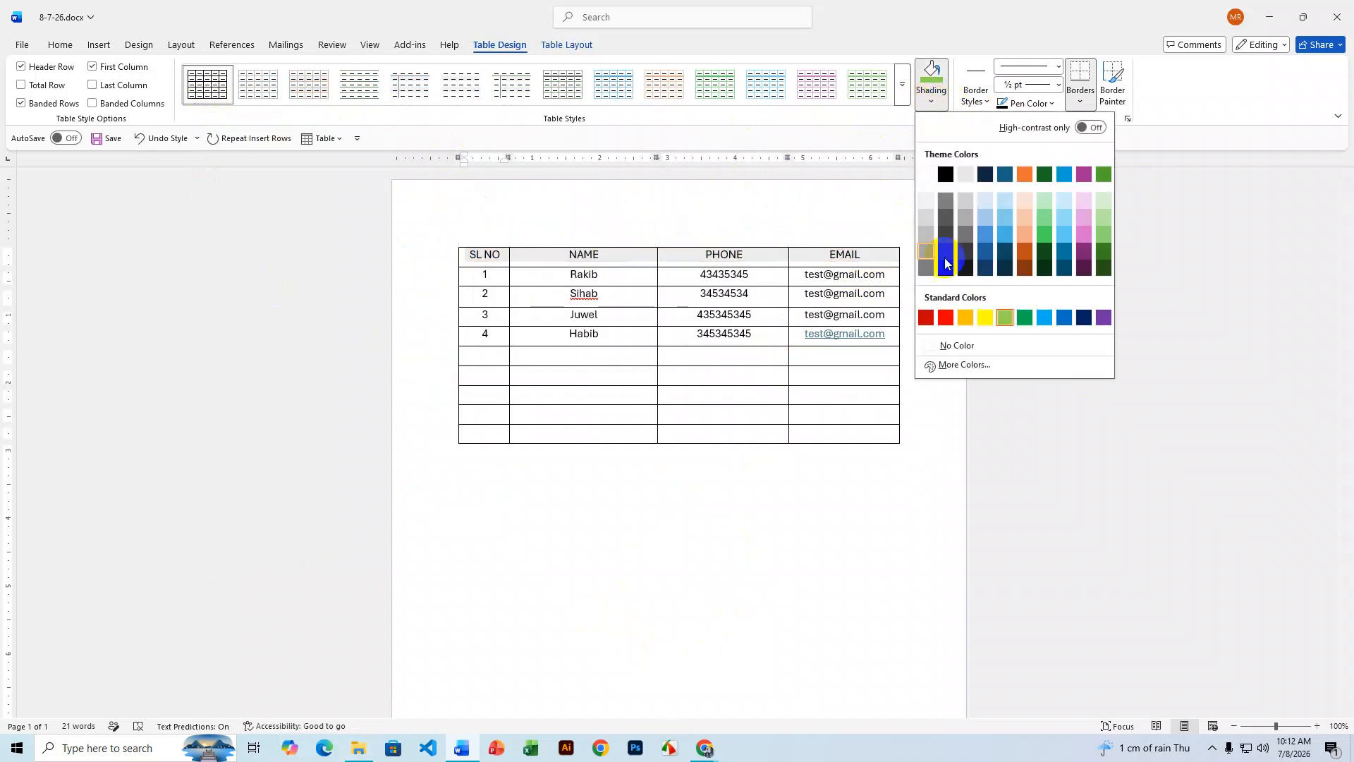
- Give the selected header row a light green shading colour
click(1103, 215)
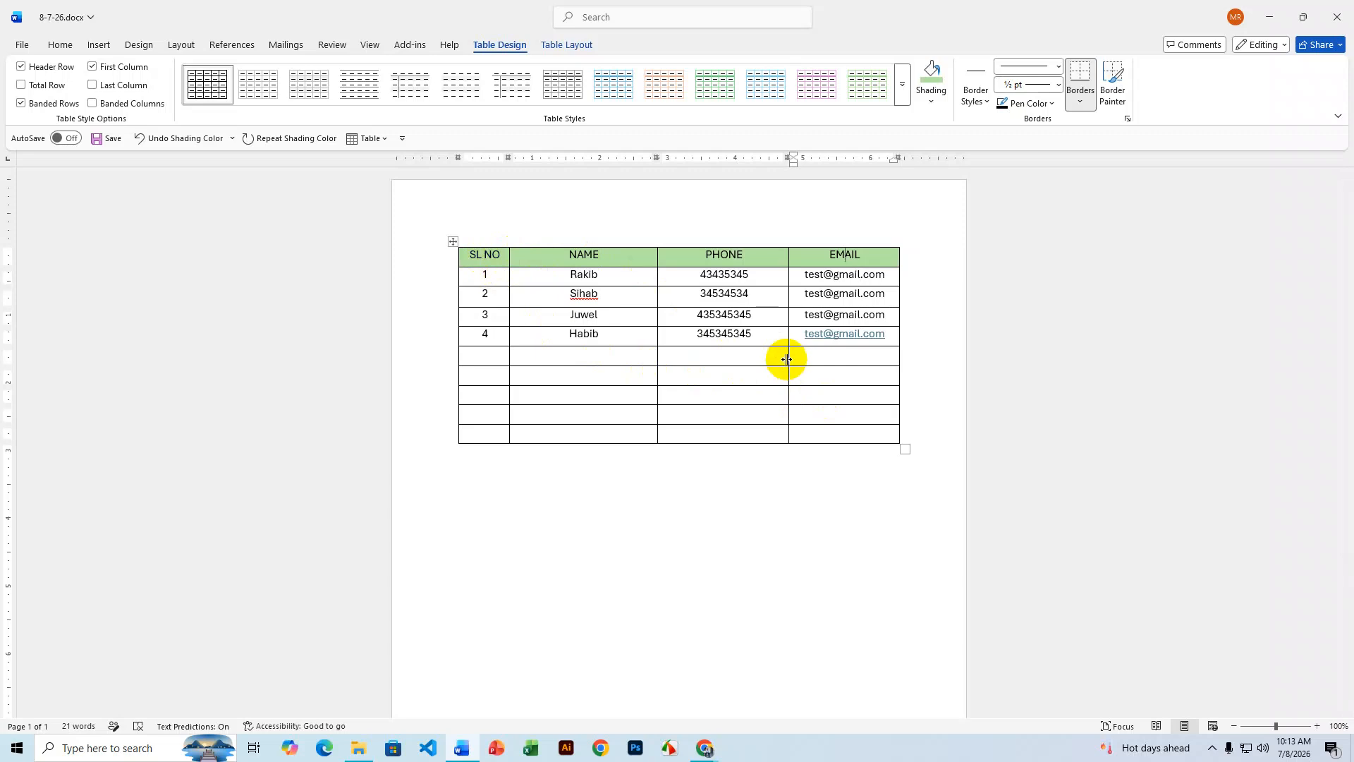
- Insert a blank column to the right of NAME, just before PHONE
click(614, 258)
right_click(613, 262)
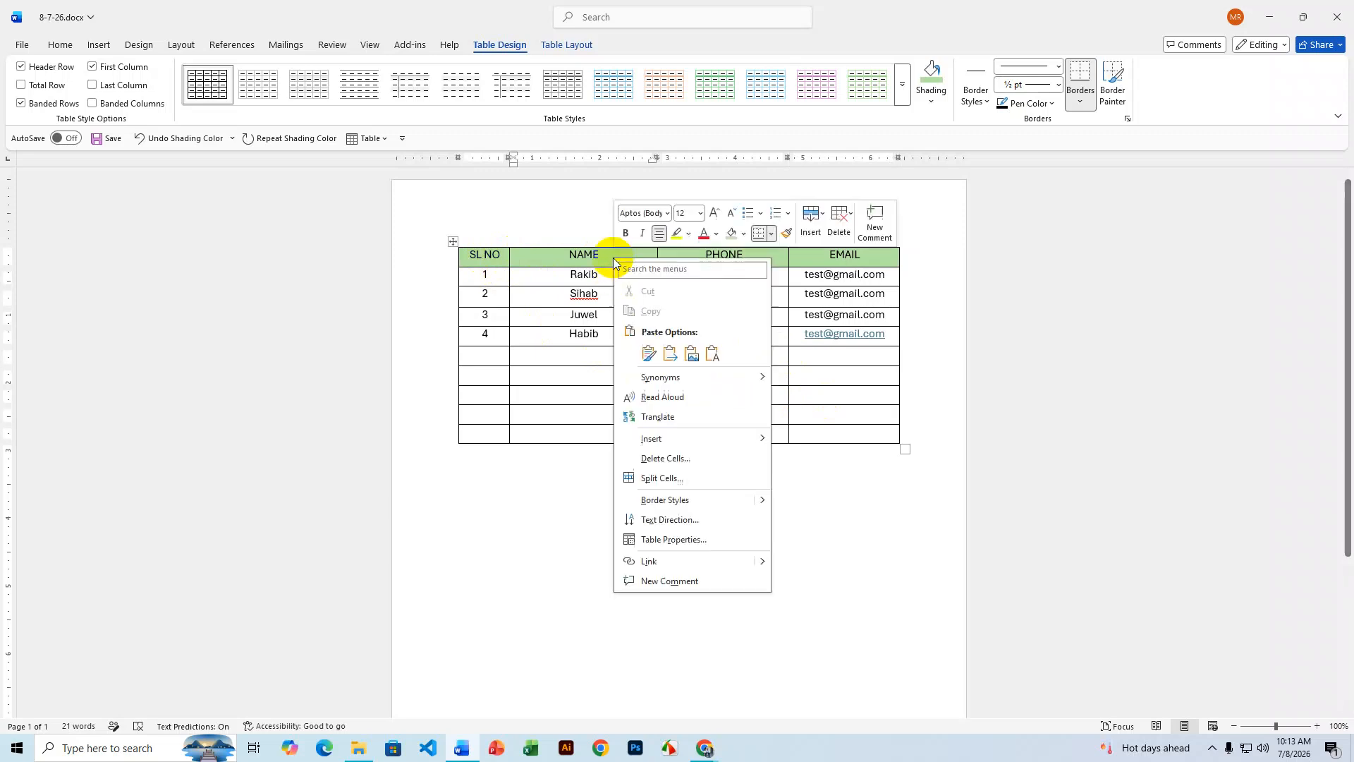
mouse_move(670, 439)
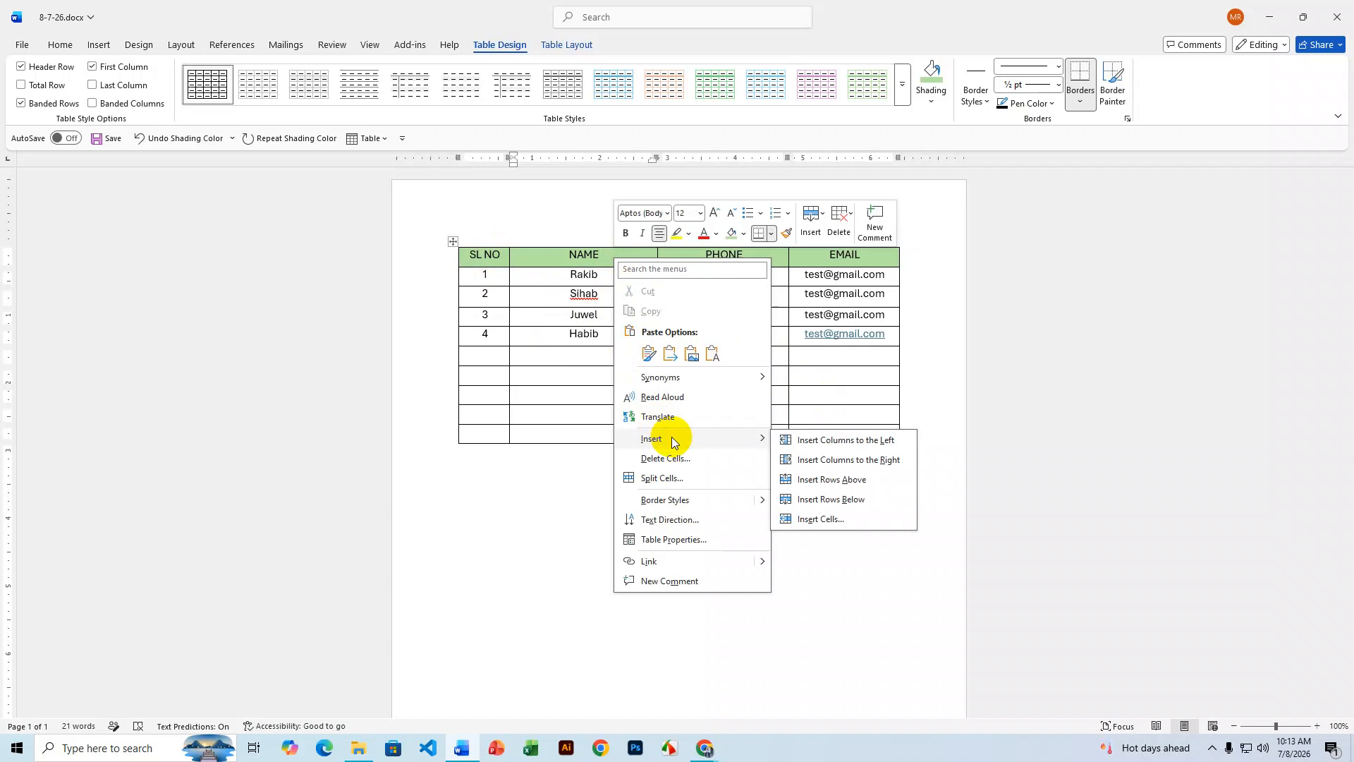
click(844, 462)
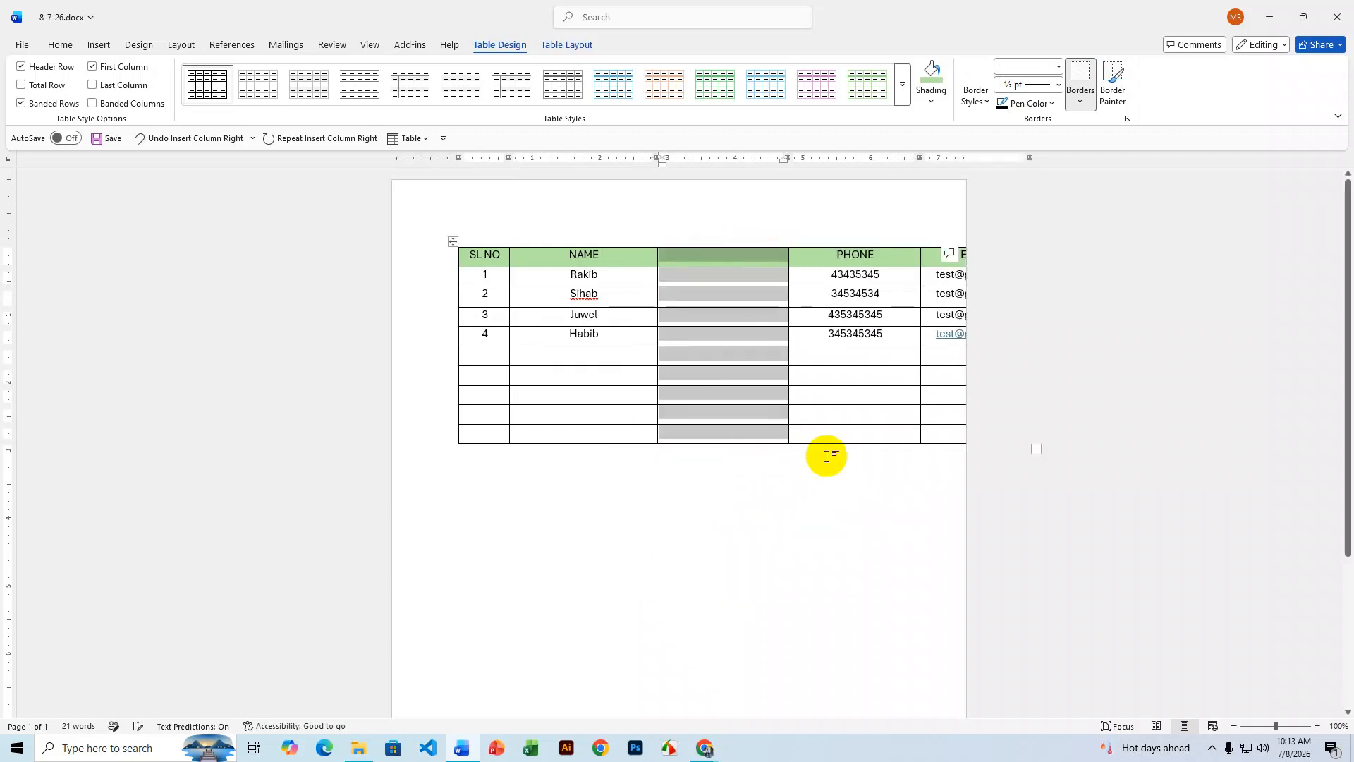
click(790, 534)
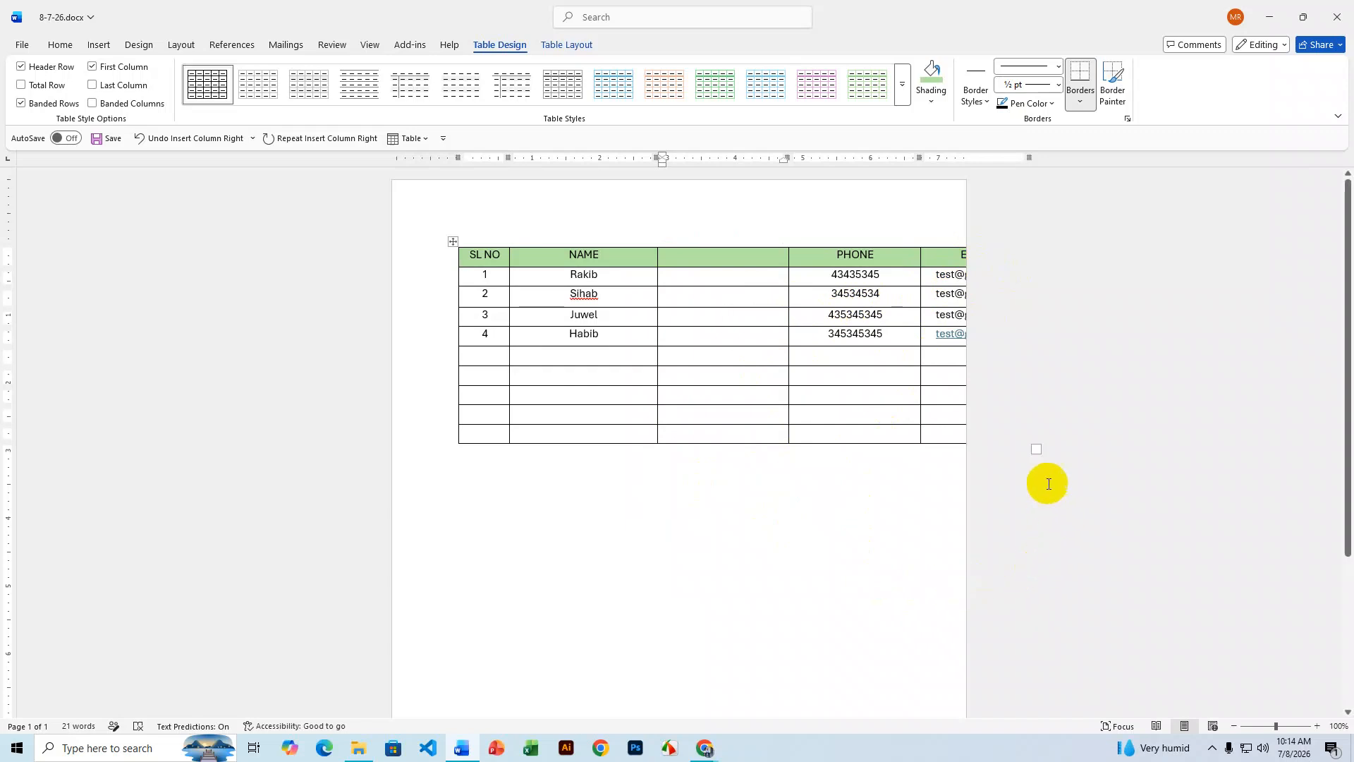
- Undo the handle resize and narrow all columns with the Table Layout Width setting
drag(1036, 449, 905, 447)
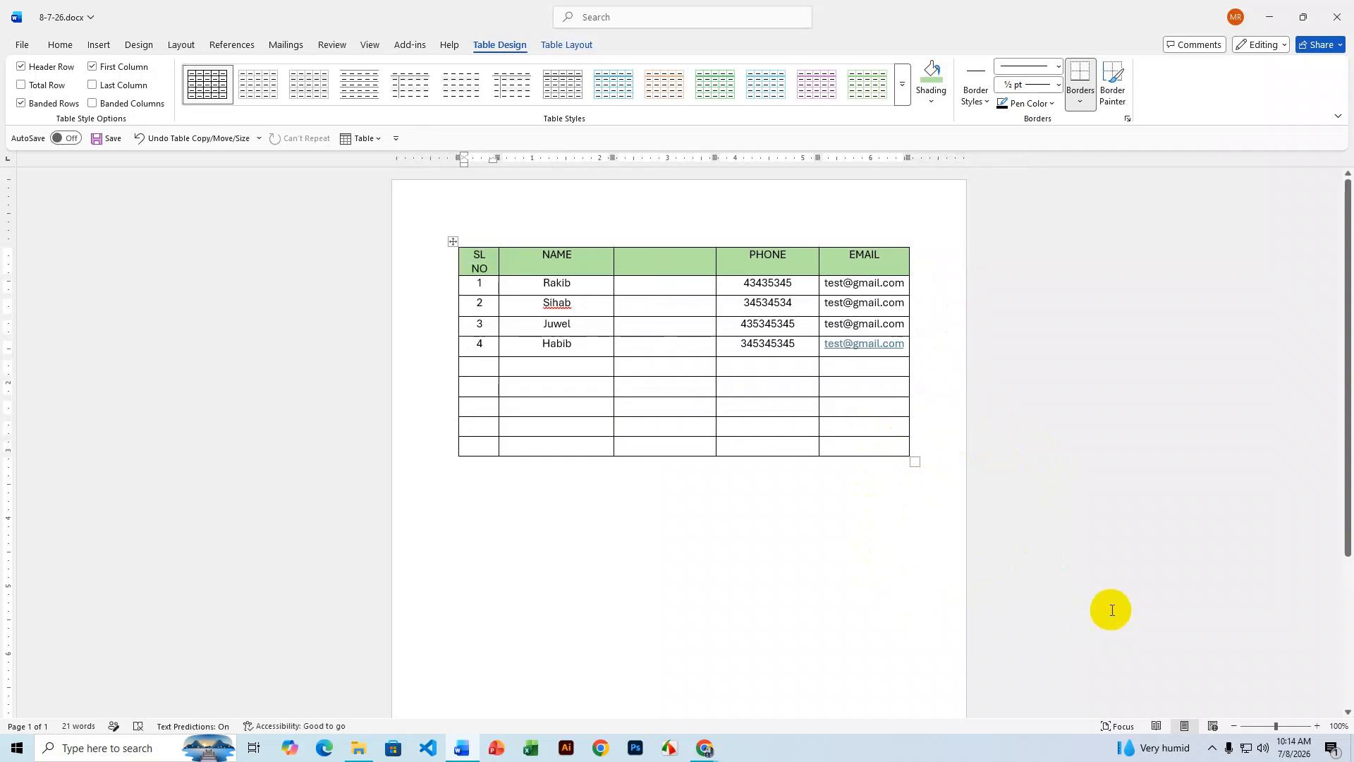
key(ctrl+z)
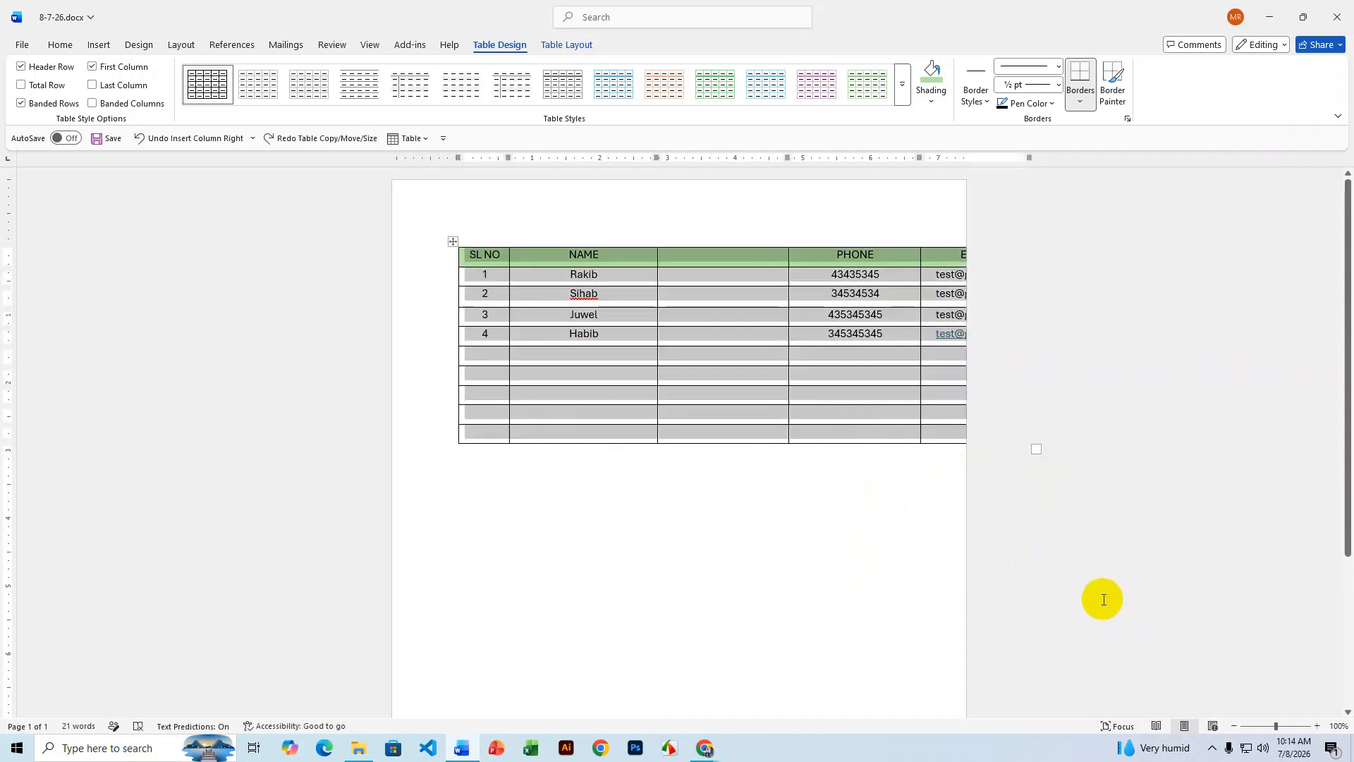
click(577, 49)
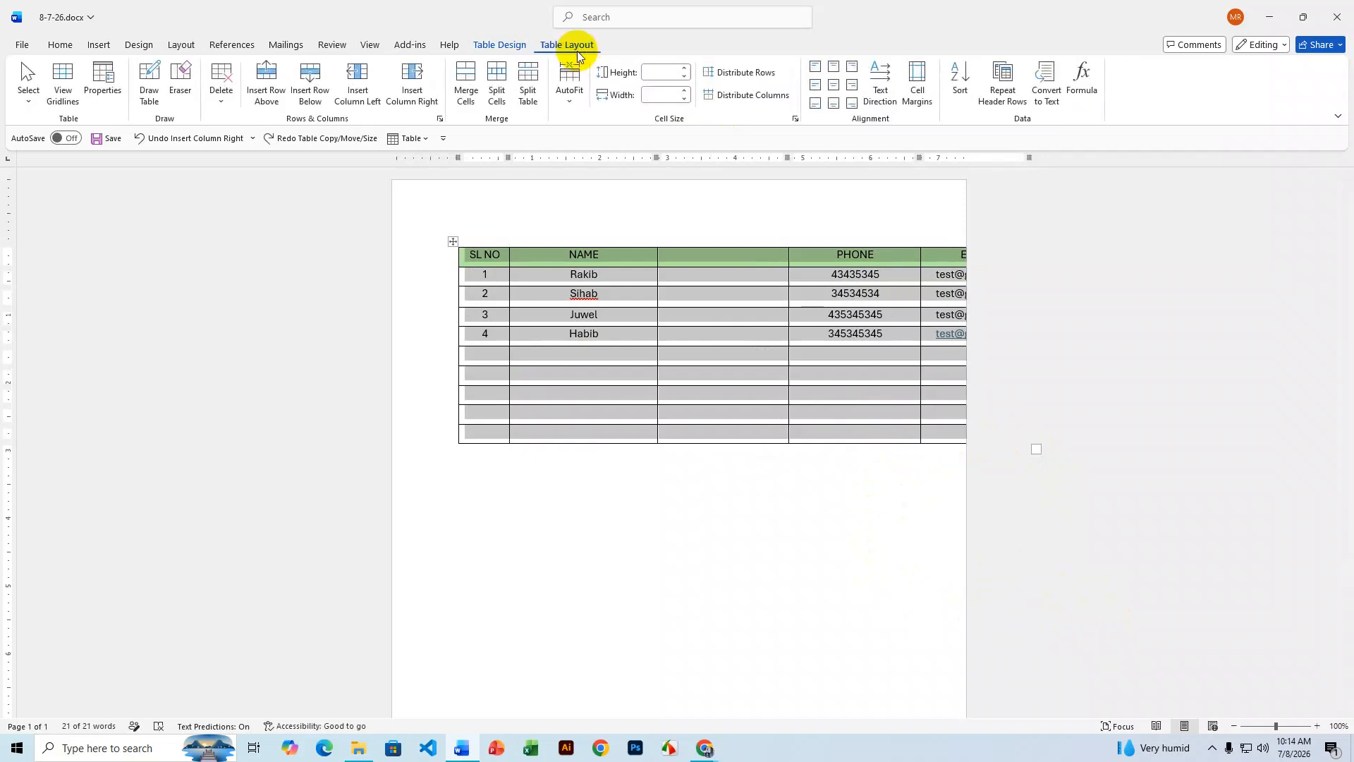
click(685, 99)
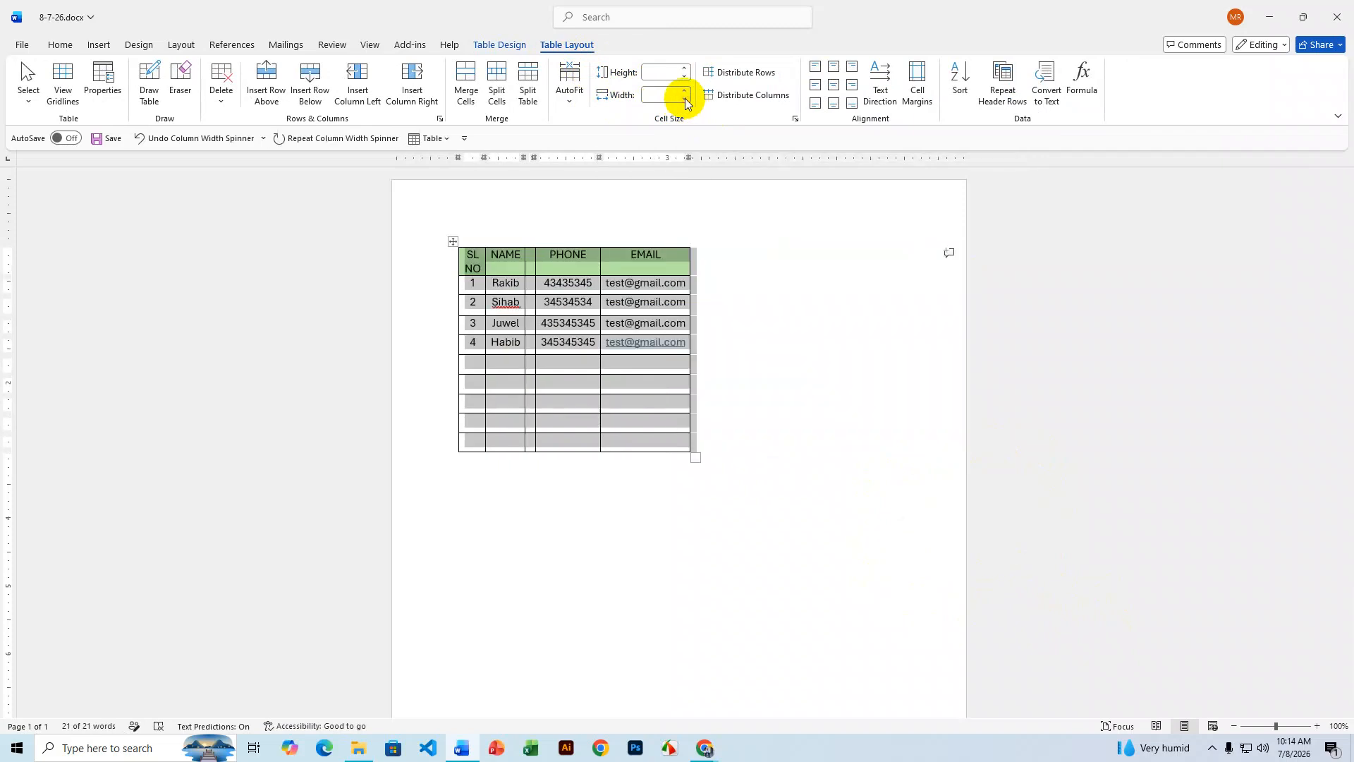
click(729, 426)
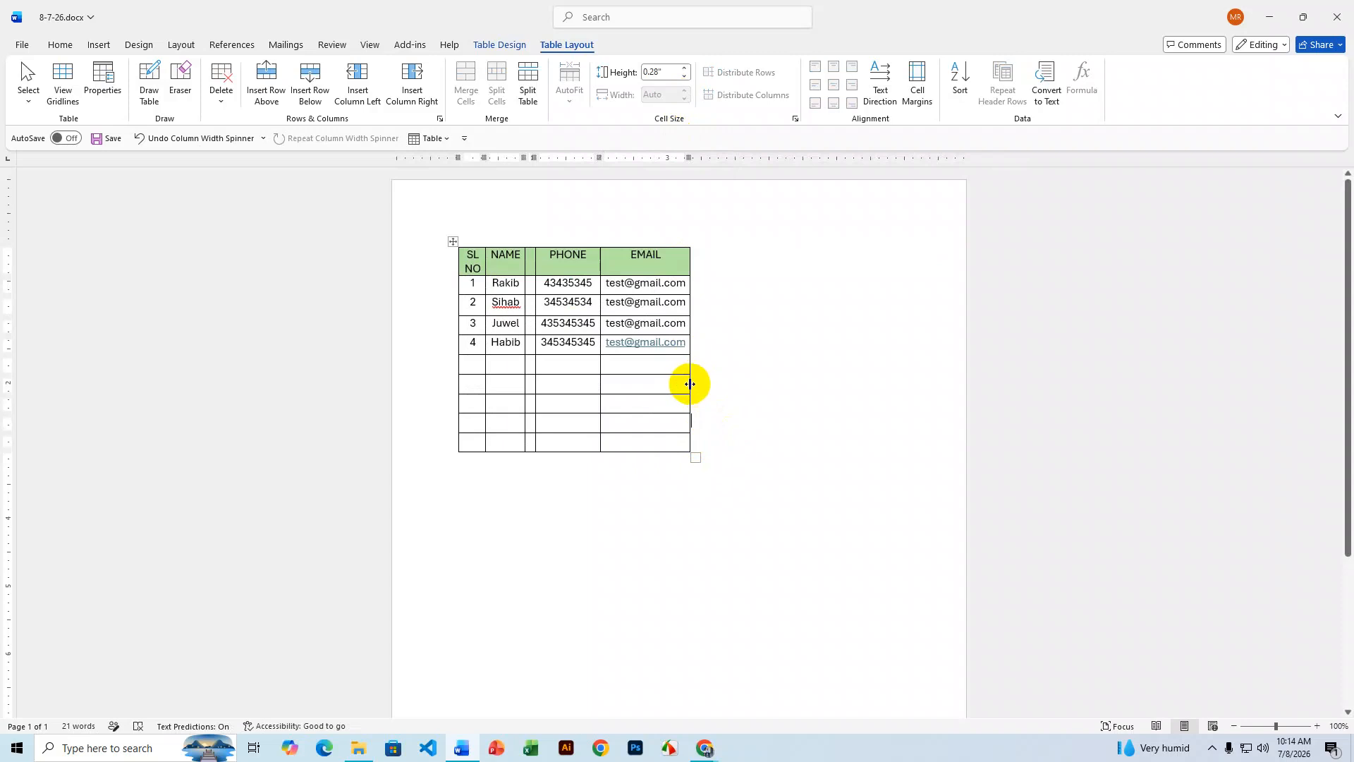
- Widen the EMAIL, PHONE, blank and NAME columns by dragging their borders
drag(689, 383, 912, 389)
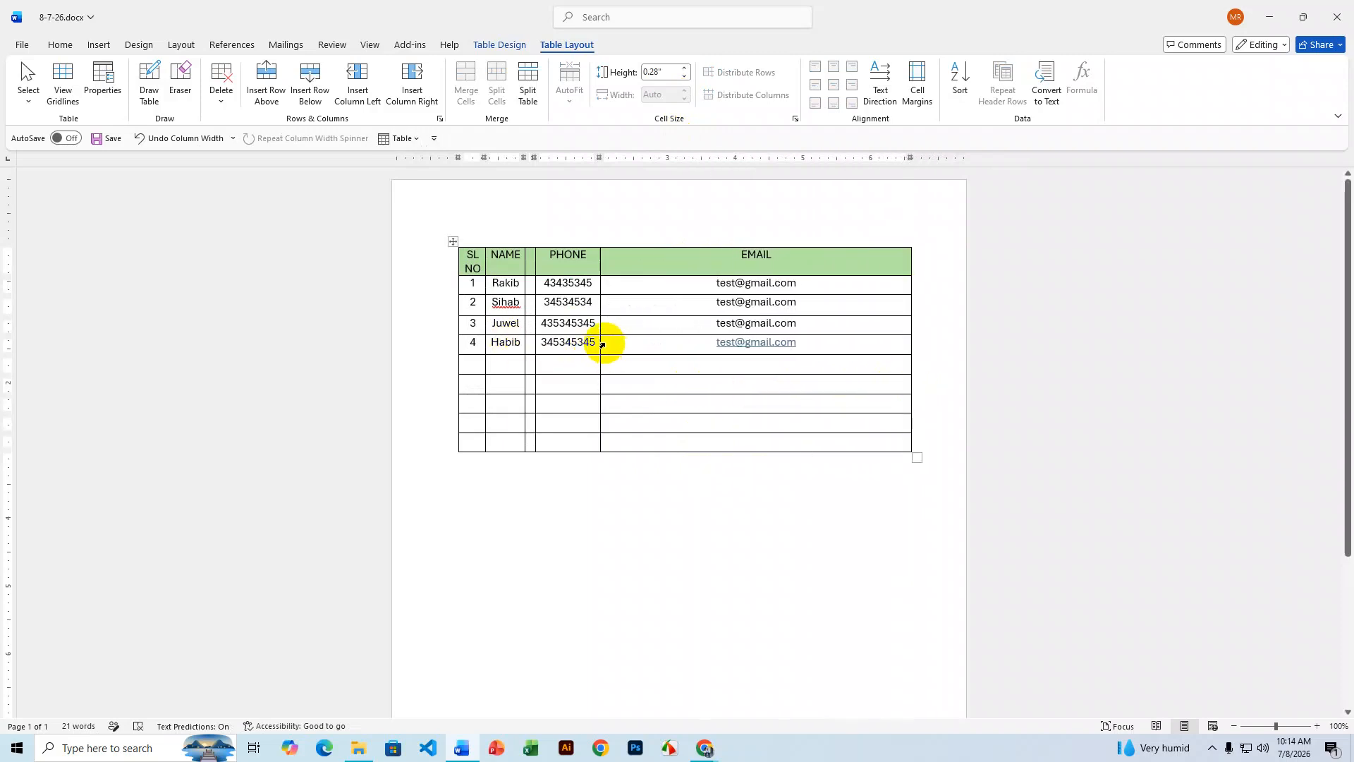
drag(600, 342, 789, 351)
drag(535, 306, 695, 310)
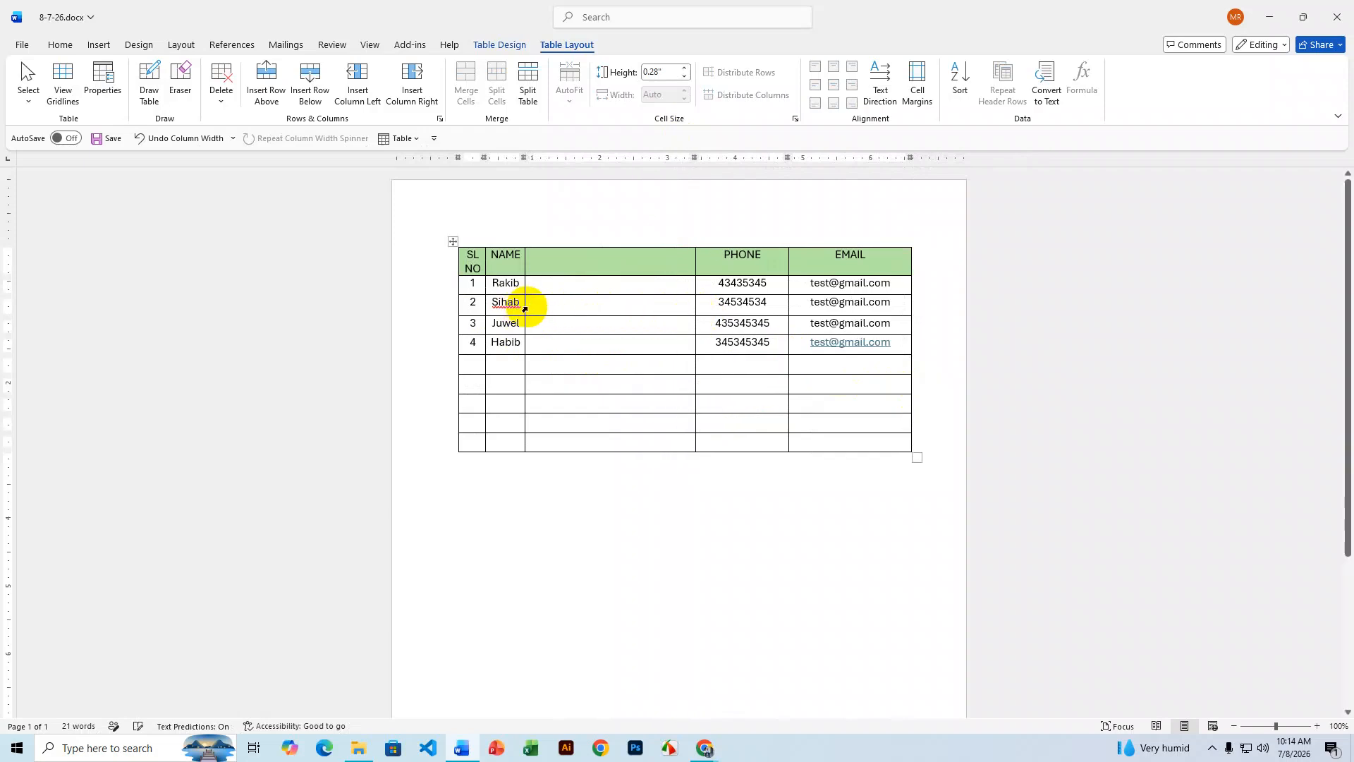
drag(525, 305, 602, 317)
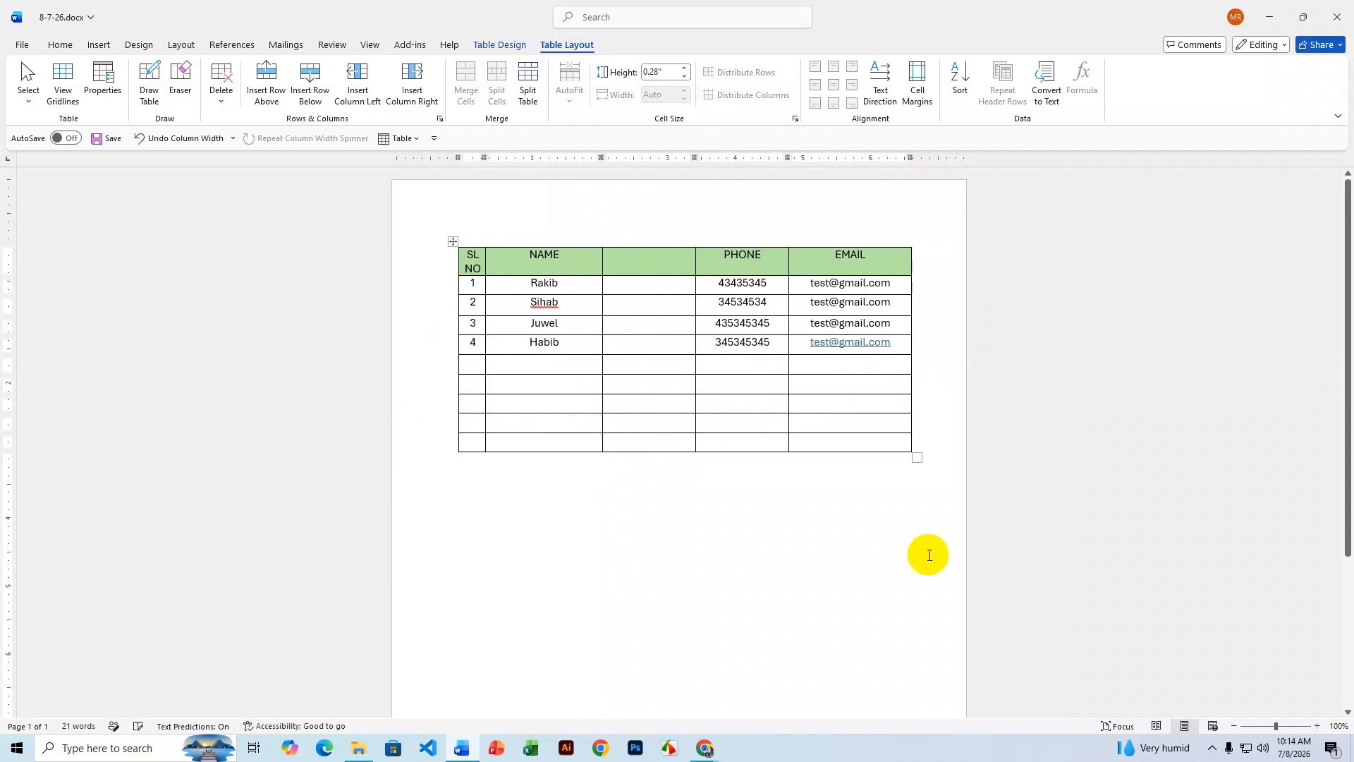
click(635, 270)
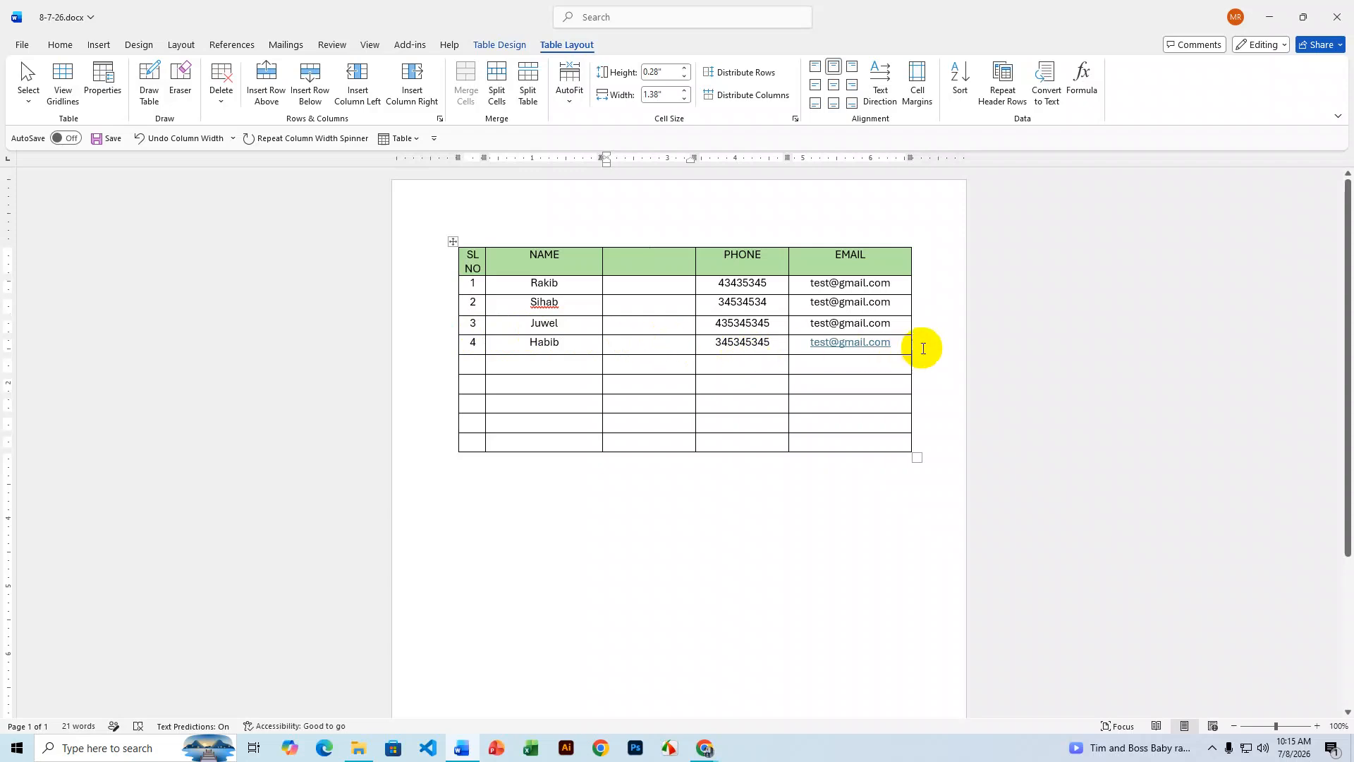
click(915, 325)
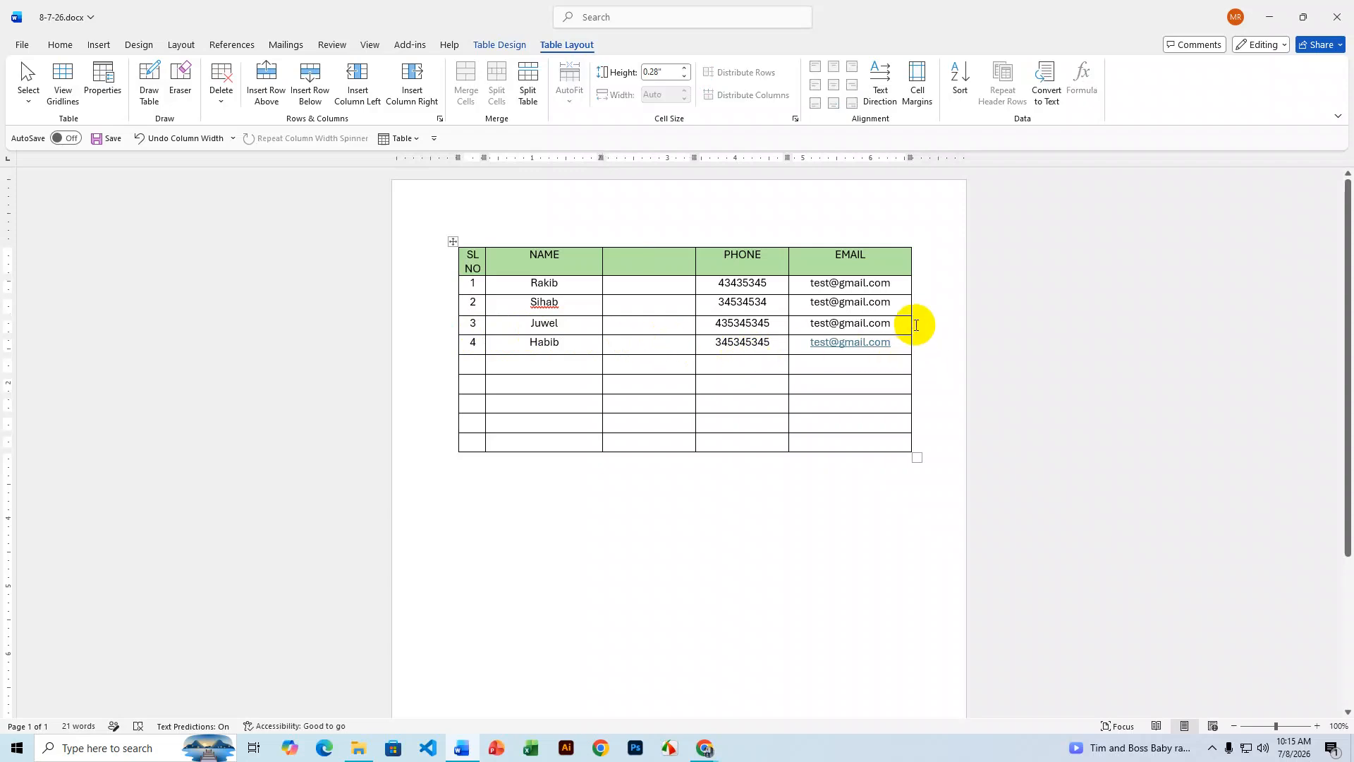
key(Return)
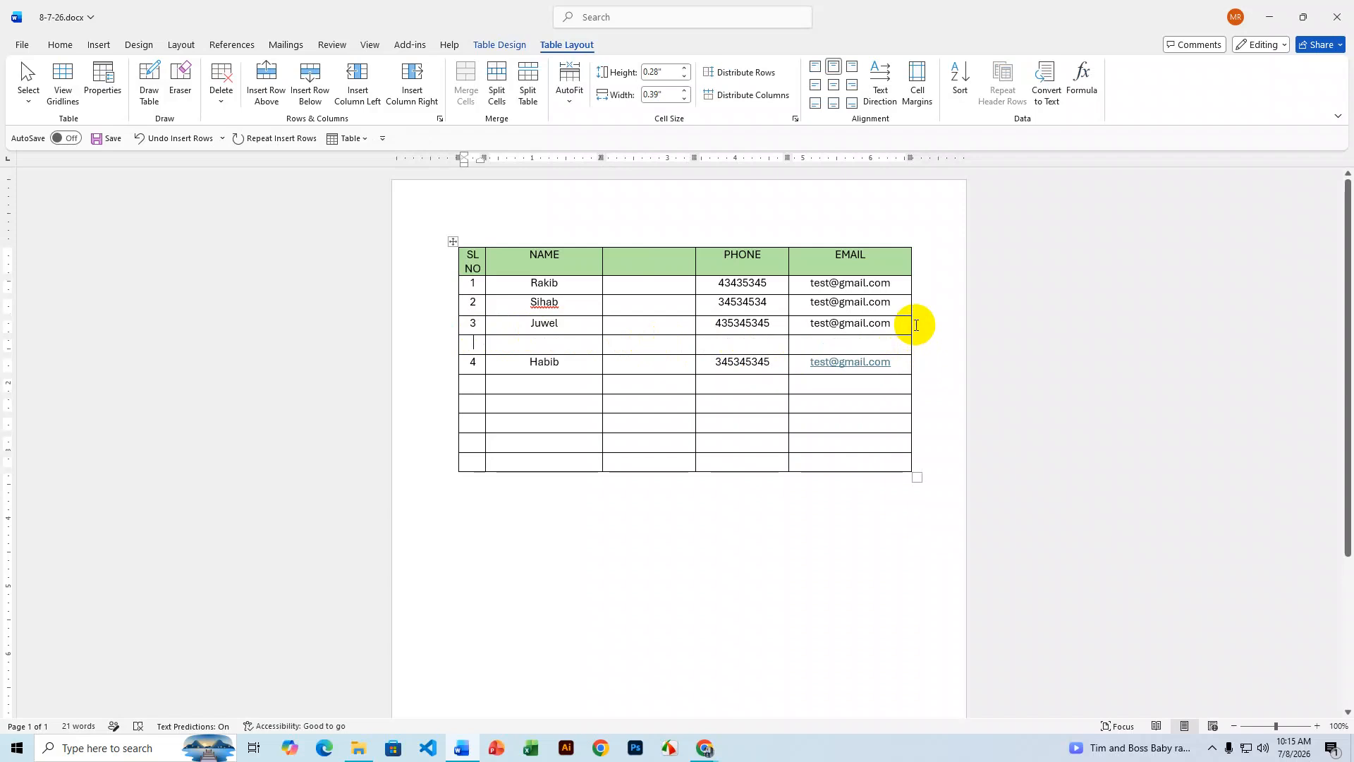
key(ctrl+z)
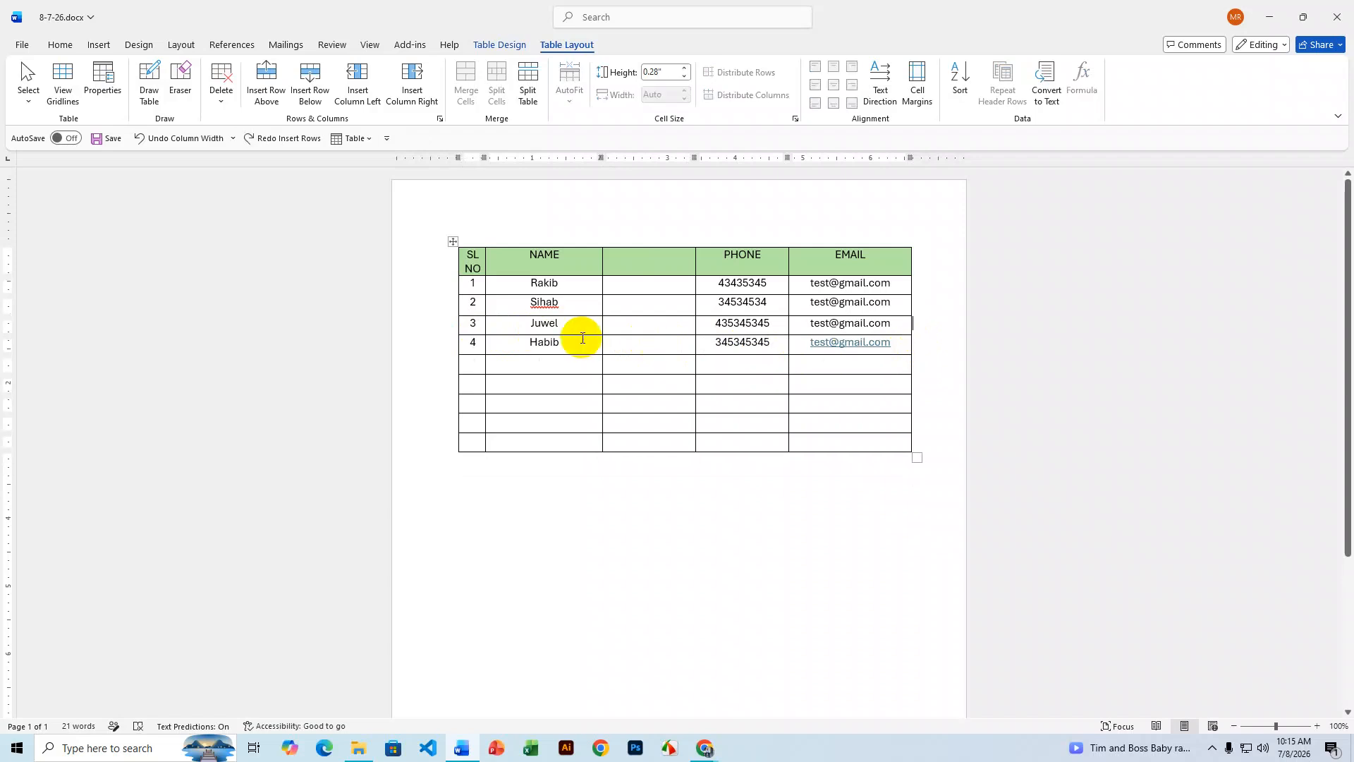
click(579, 329)
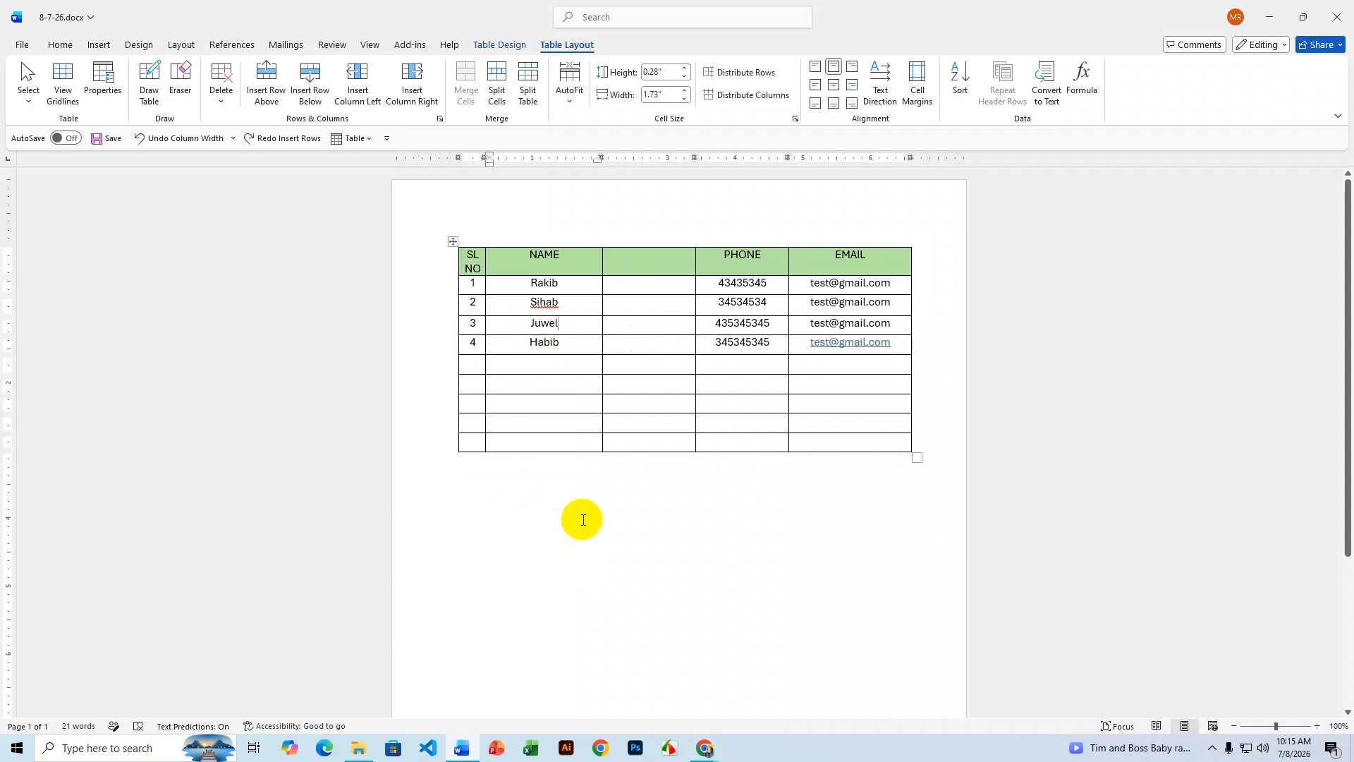
right_click(566, 325)
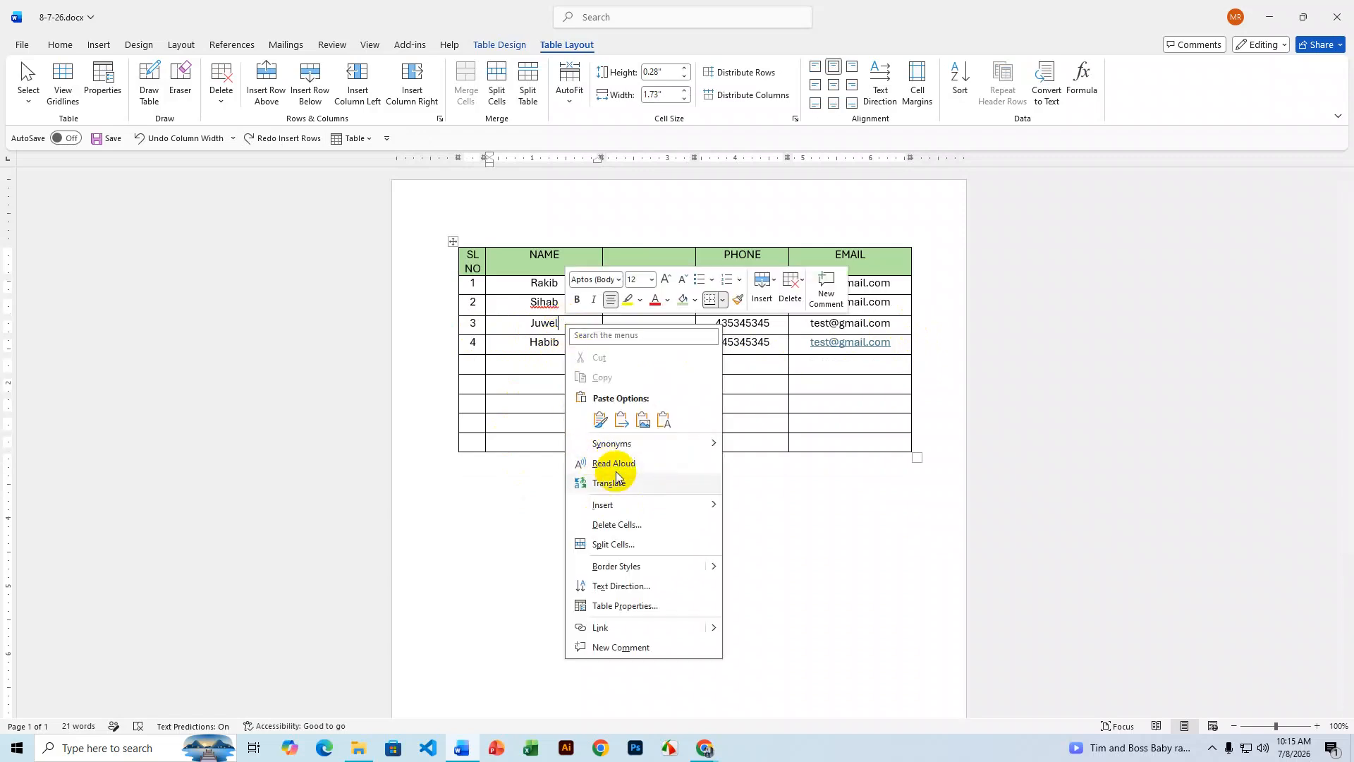
mouse_move(615, 506)
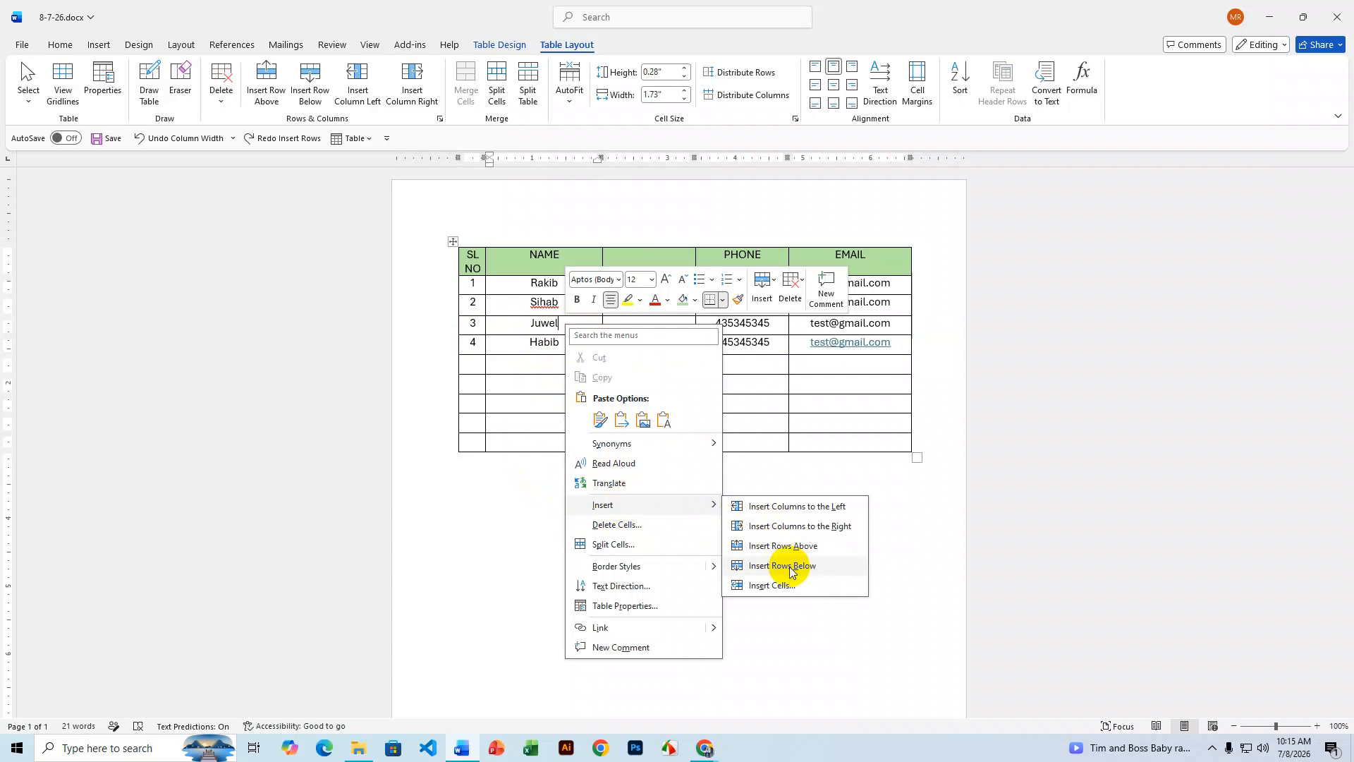
click(843, 414)
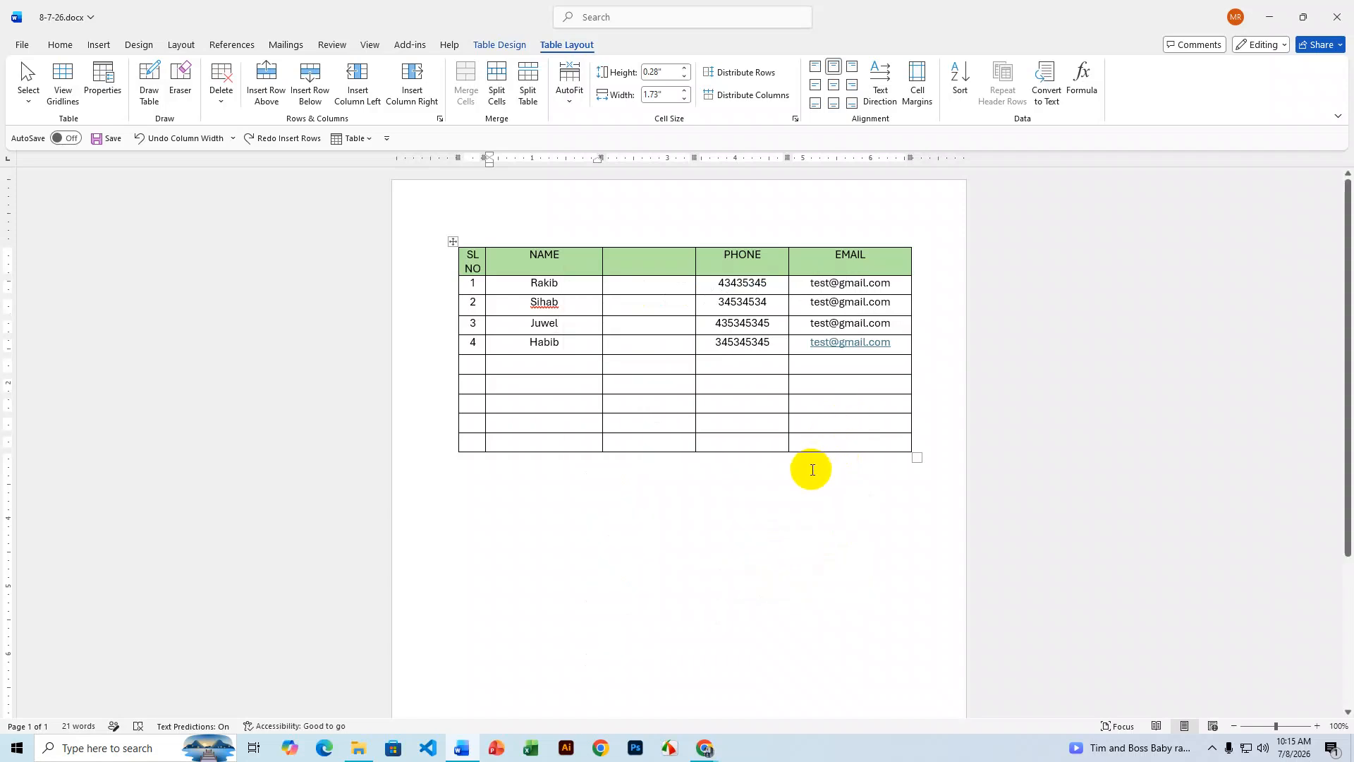
- Merge the bottom row's first four cells, enter 'Total:' and align it centre-right
drag(475, 444, 729, 446)
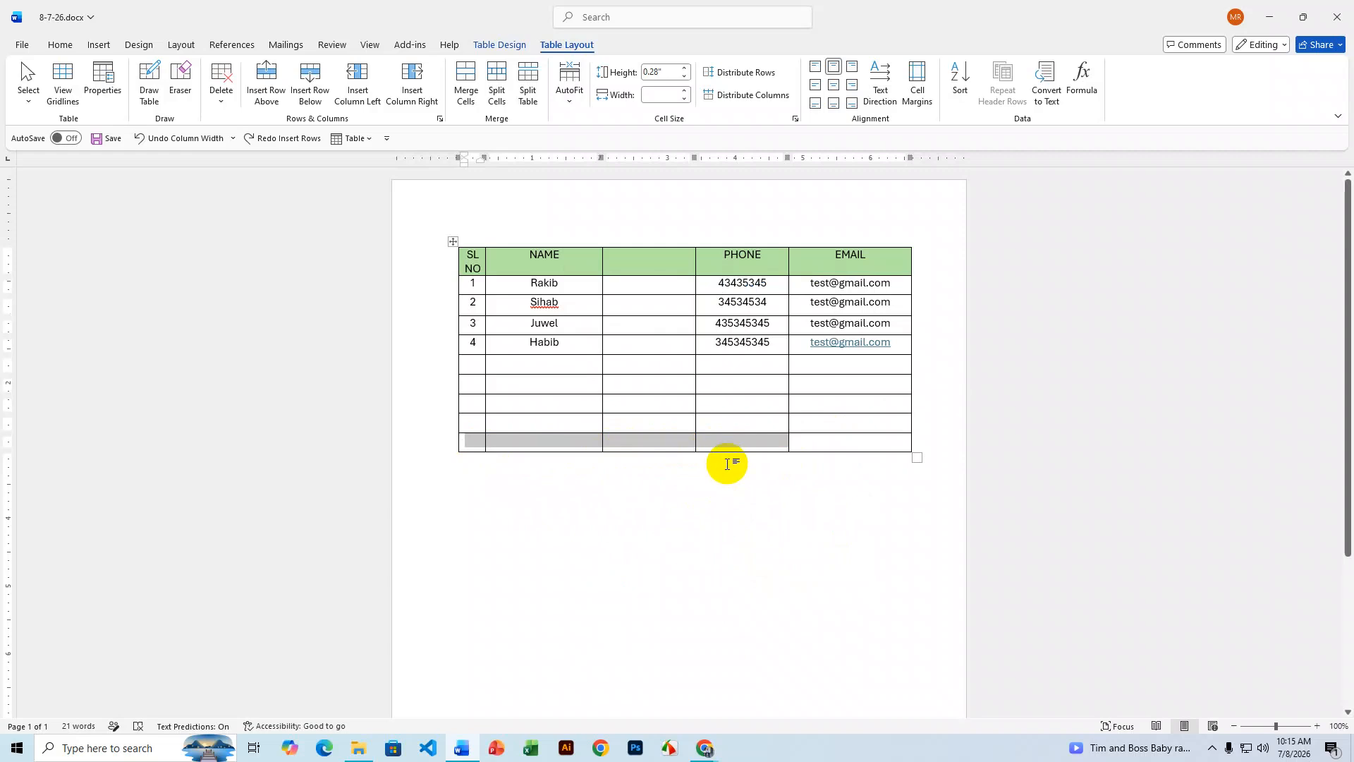
right_click(724, 442)
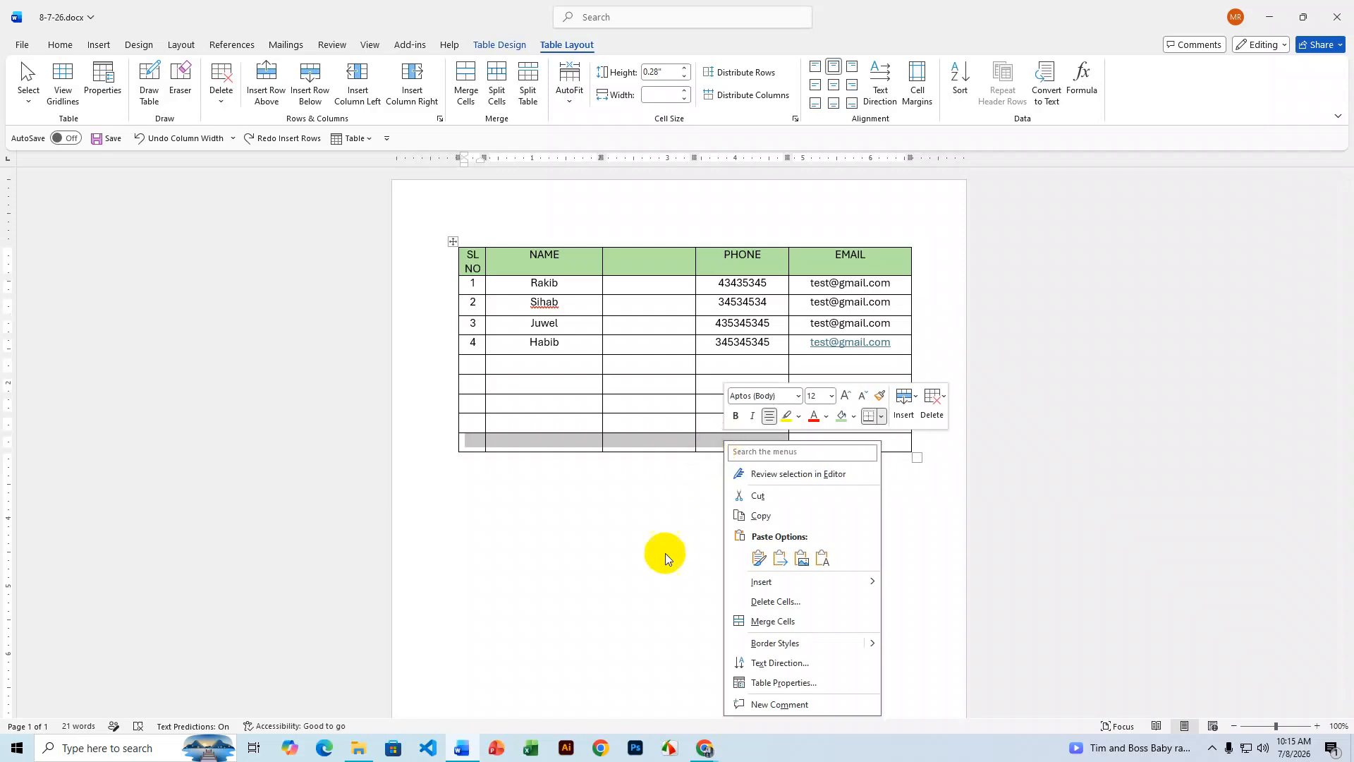
click(768, 621)
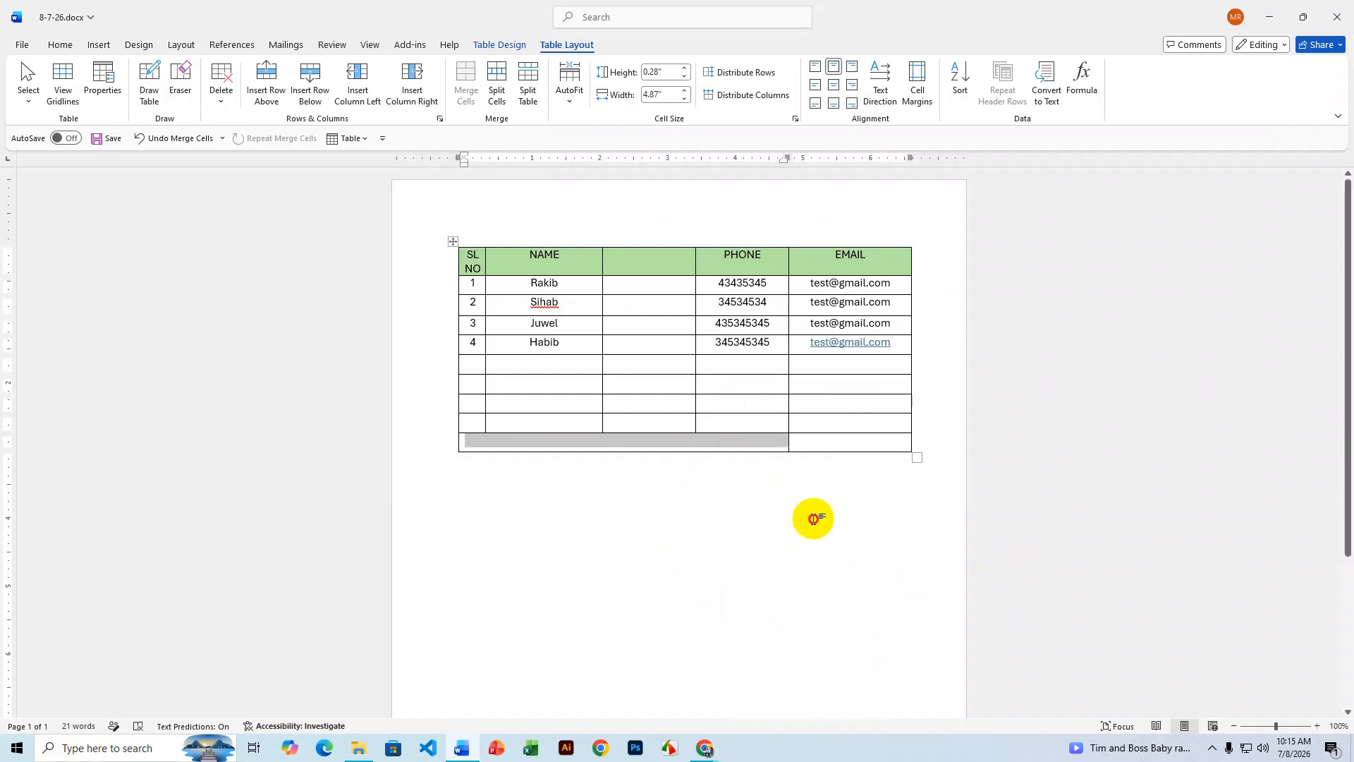
click(722, 447)
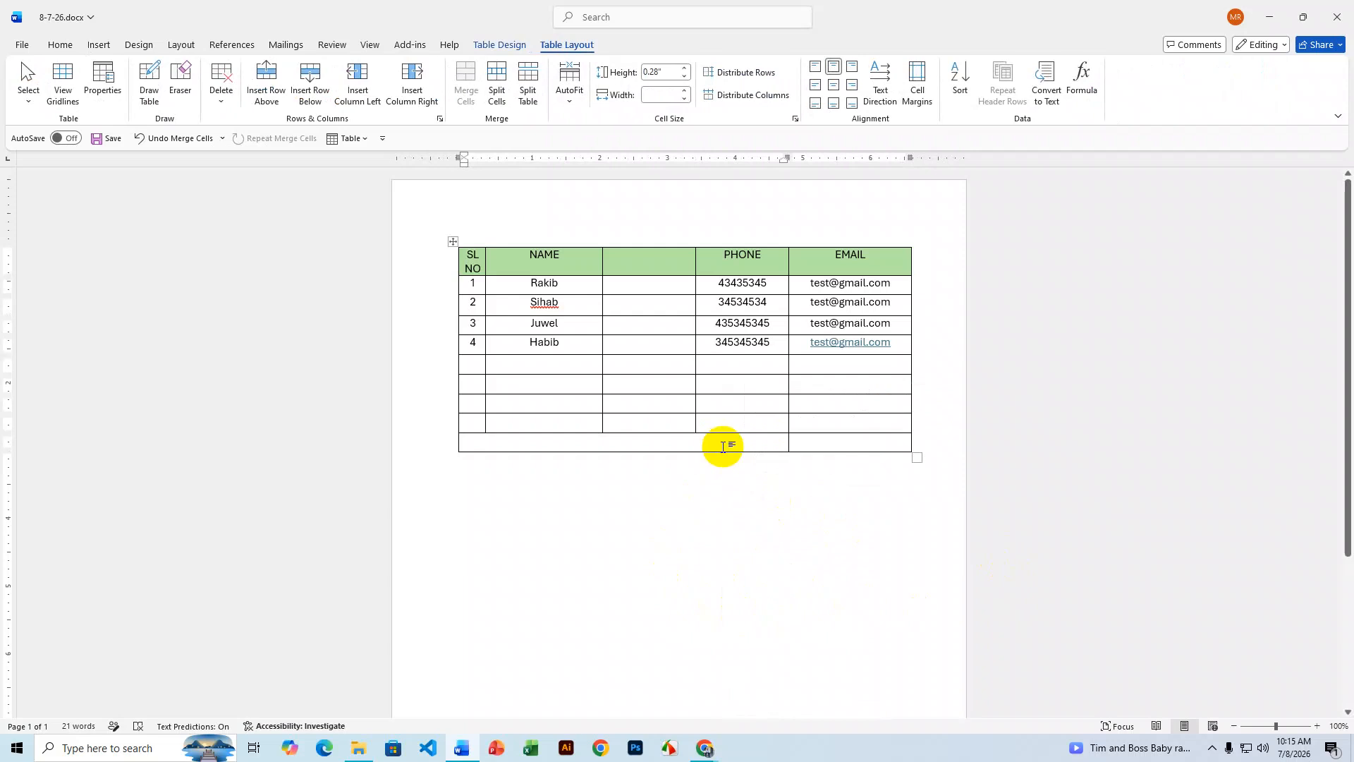
text(Total)
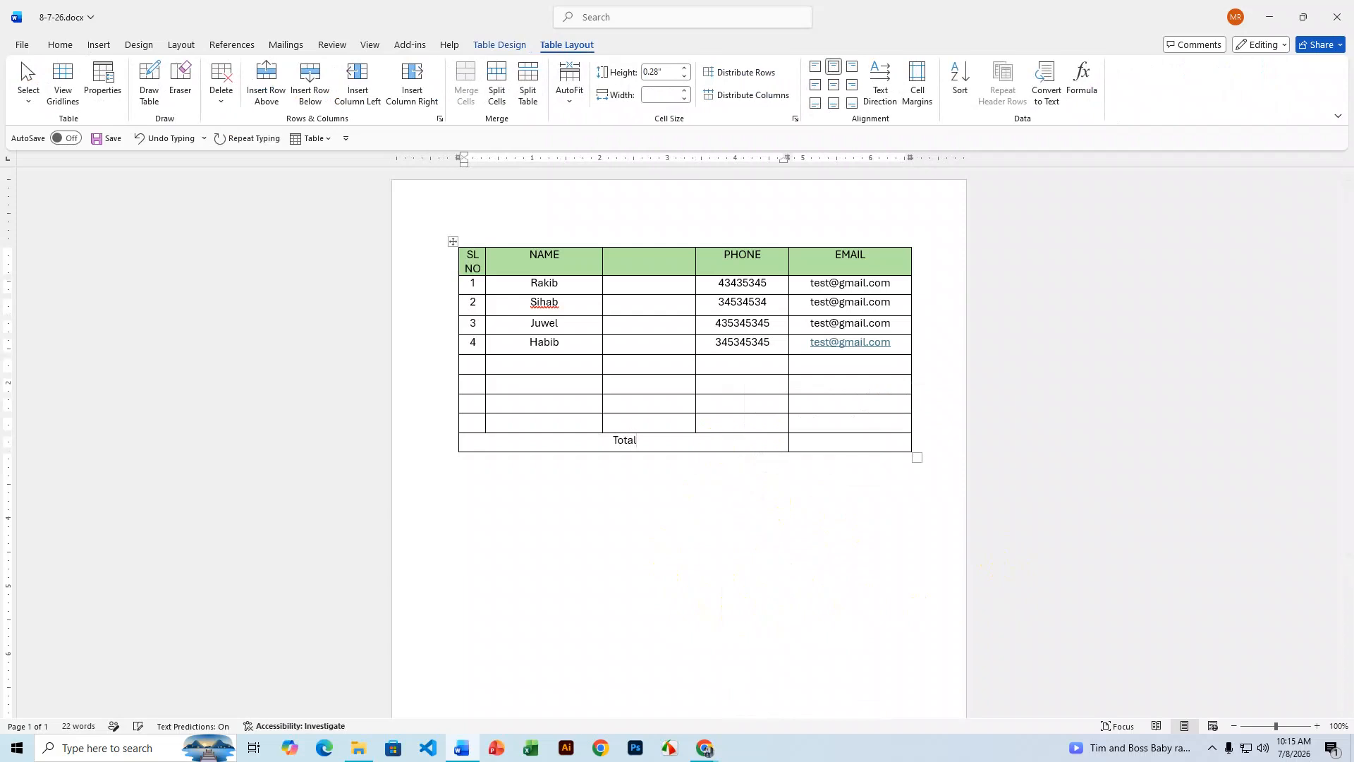
text(:)
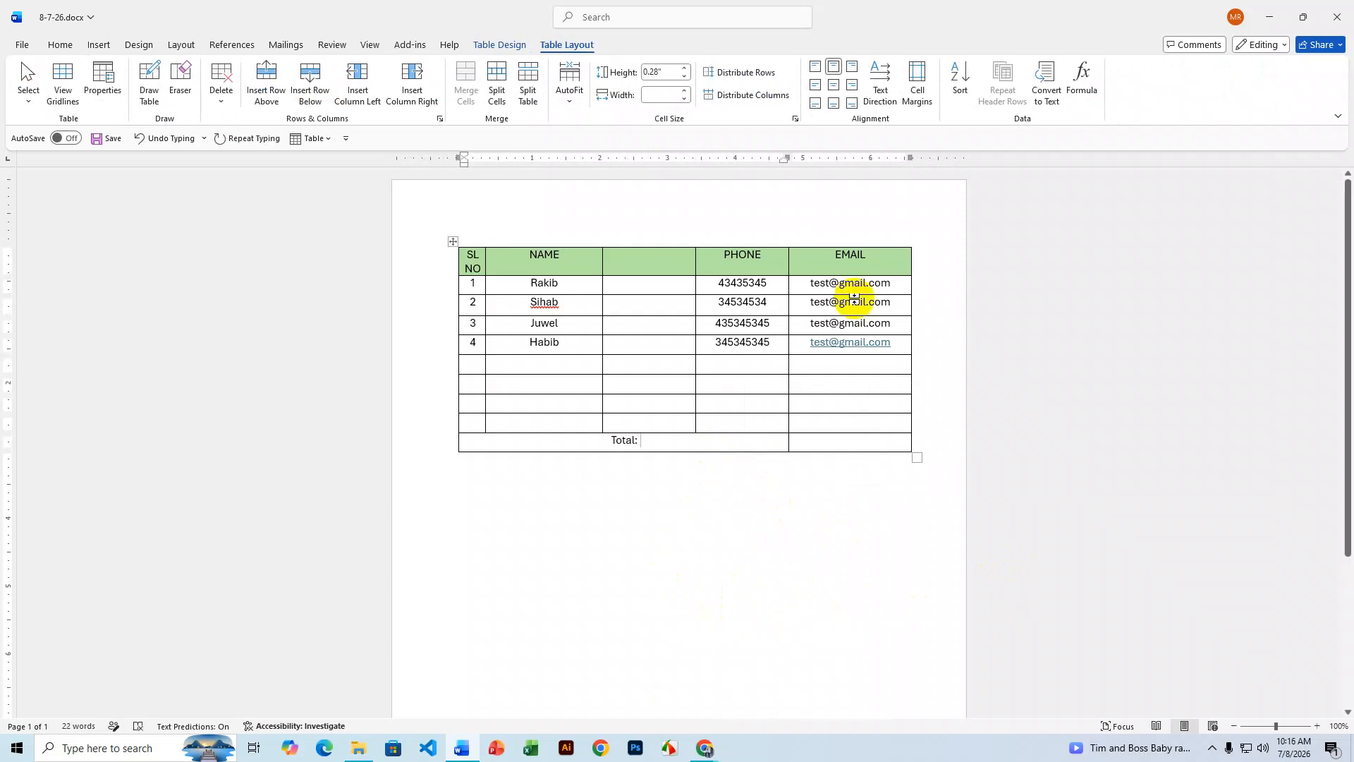
click(852, 84)
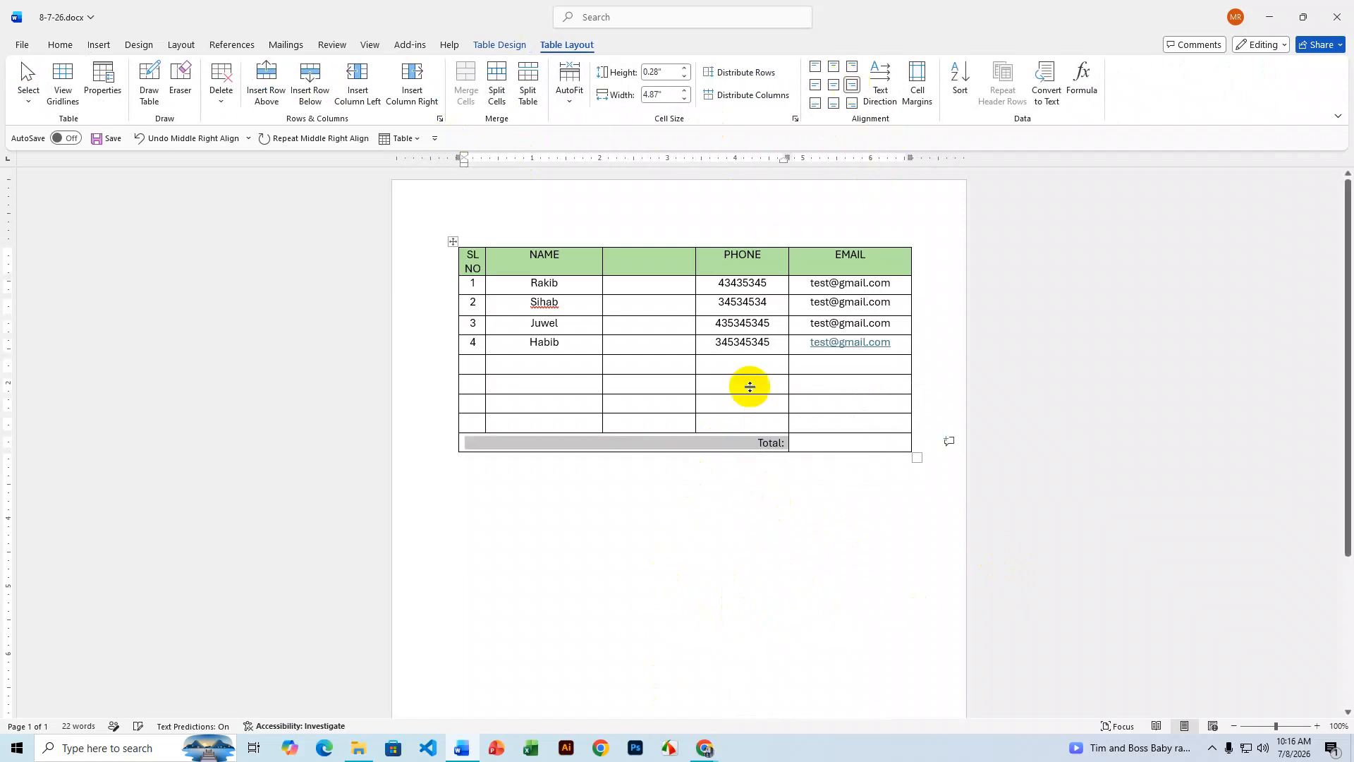
click(768, 441)
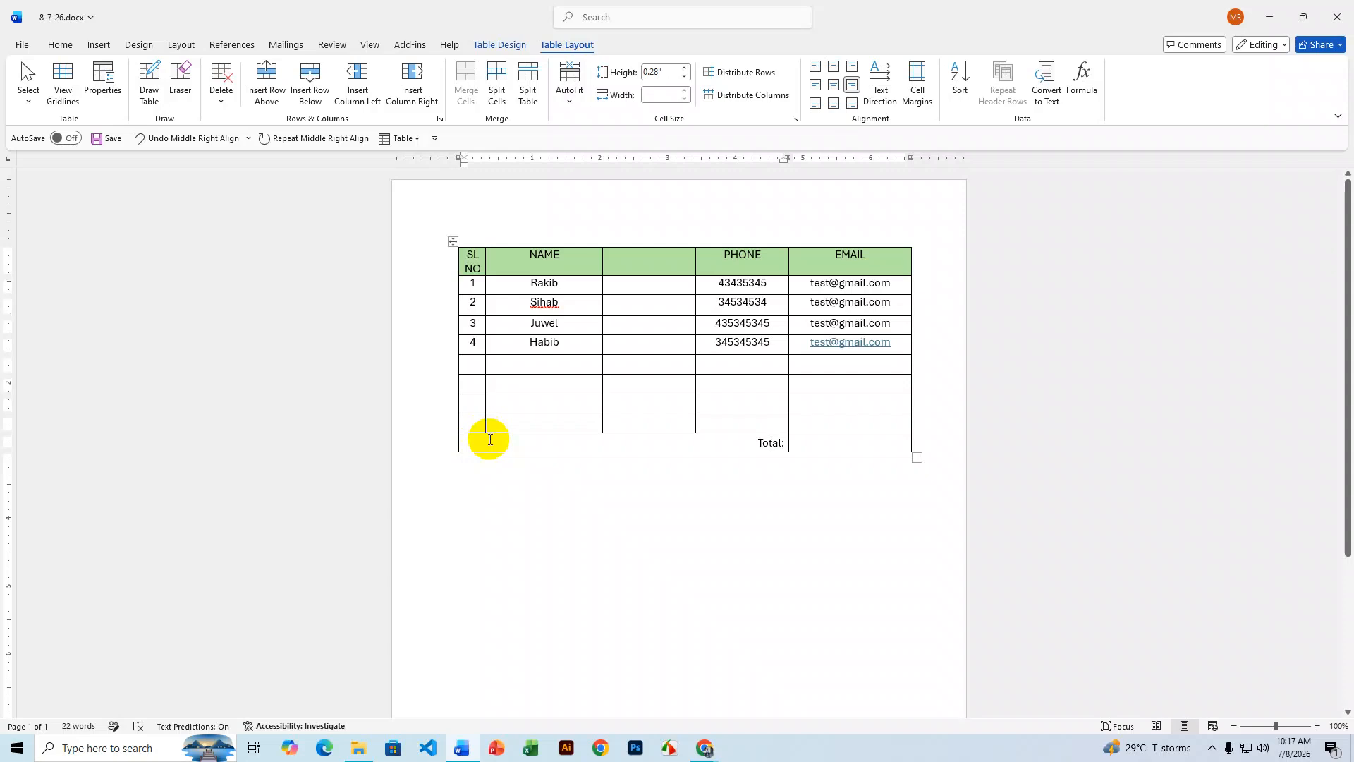
- Turn on Draw Table from the Borders list on the Table Design tab
click(644, 445)
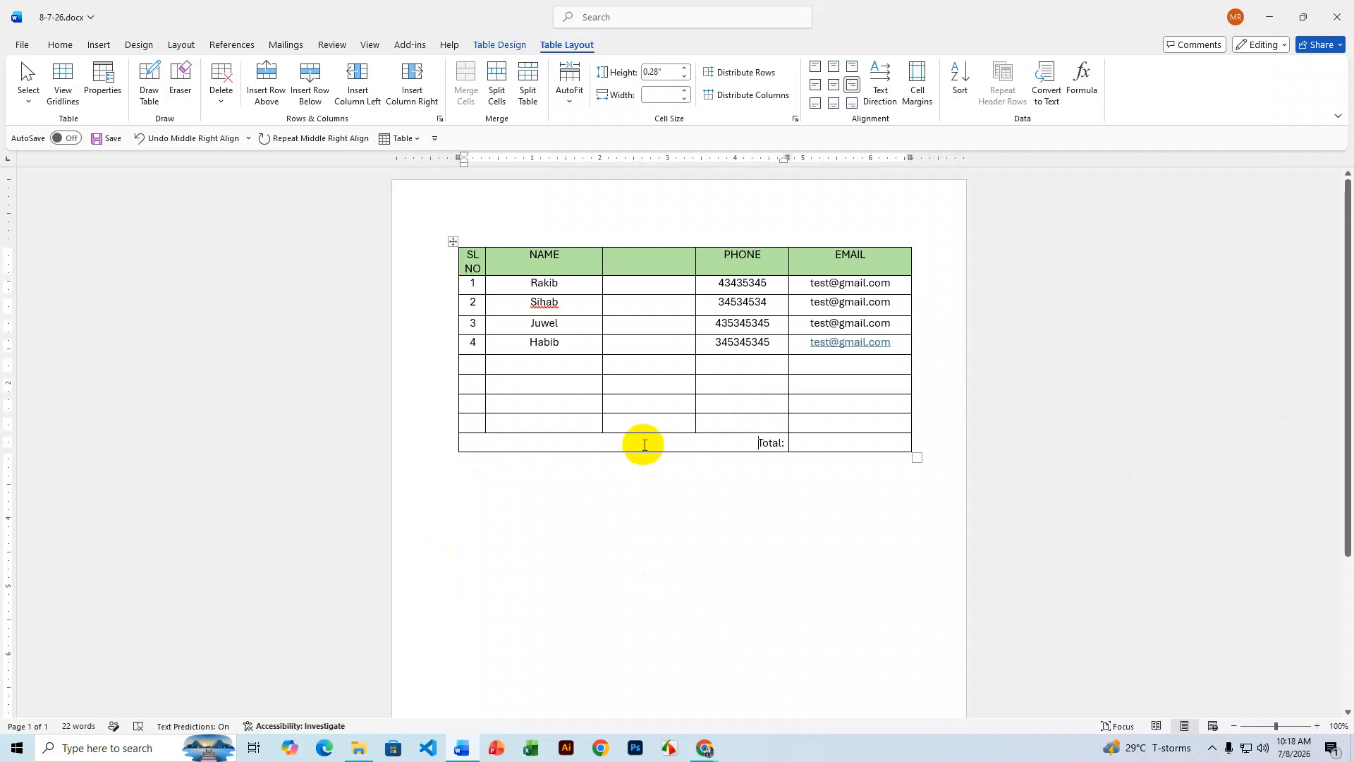
click(496, 44)
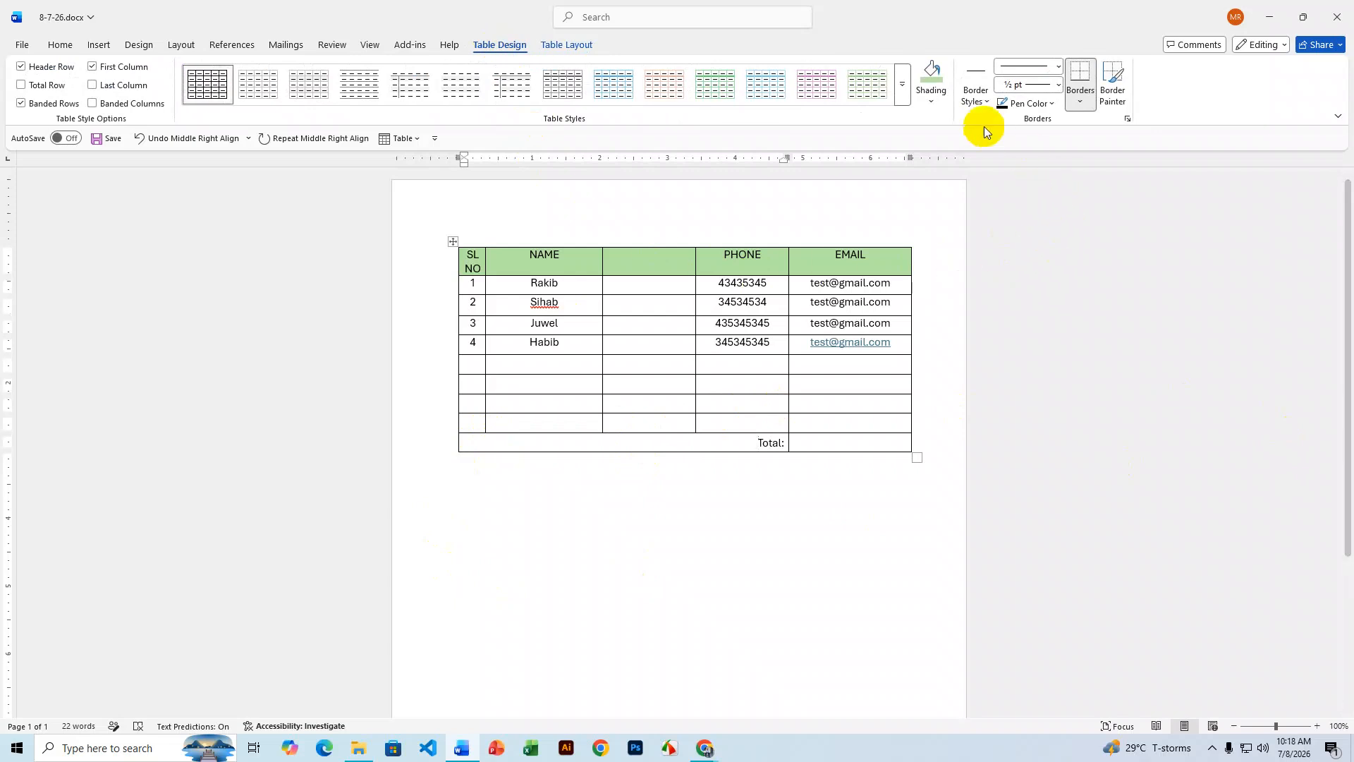
click(986, 103)
click(988, 100)
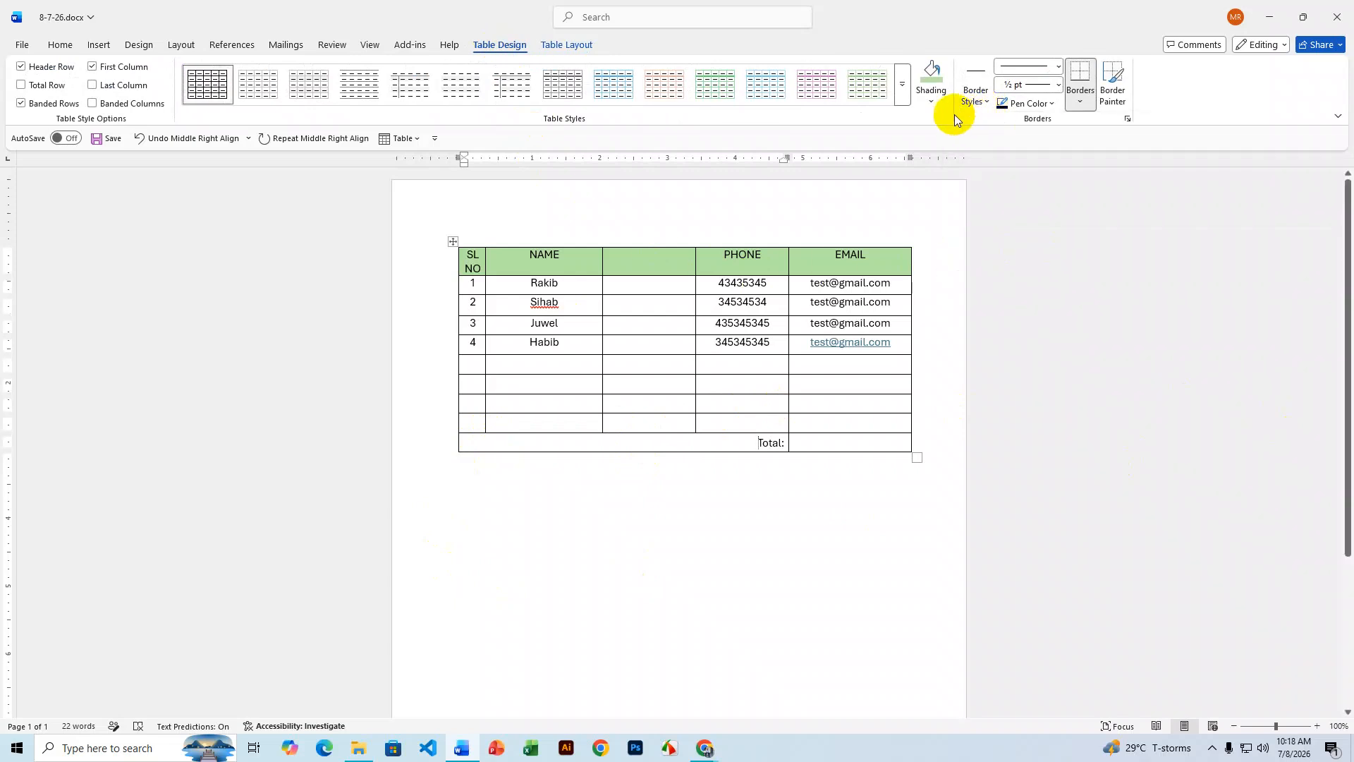
click(1080, 101)
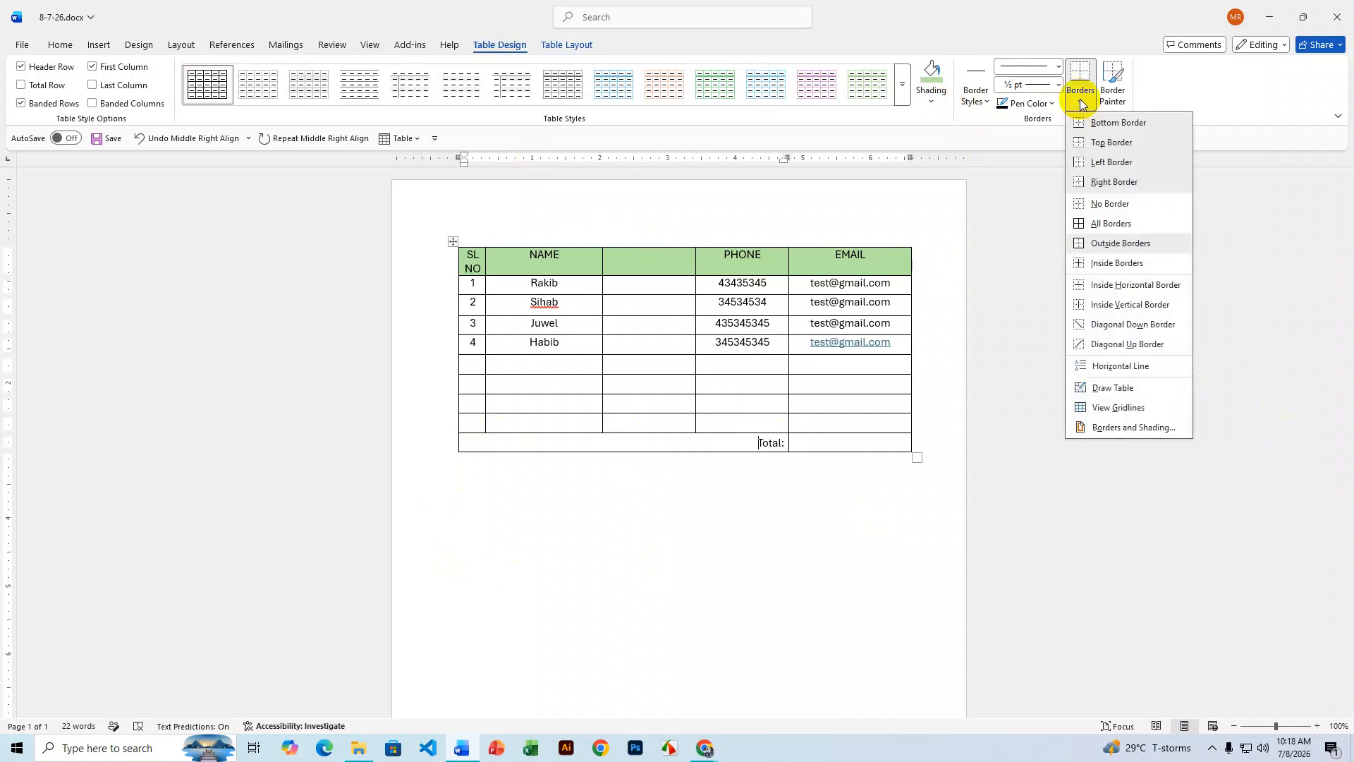
click(1118, 388)
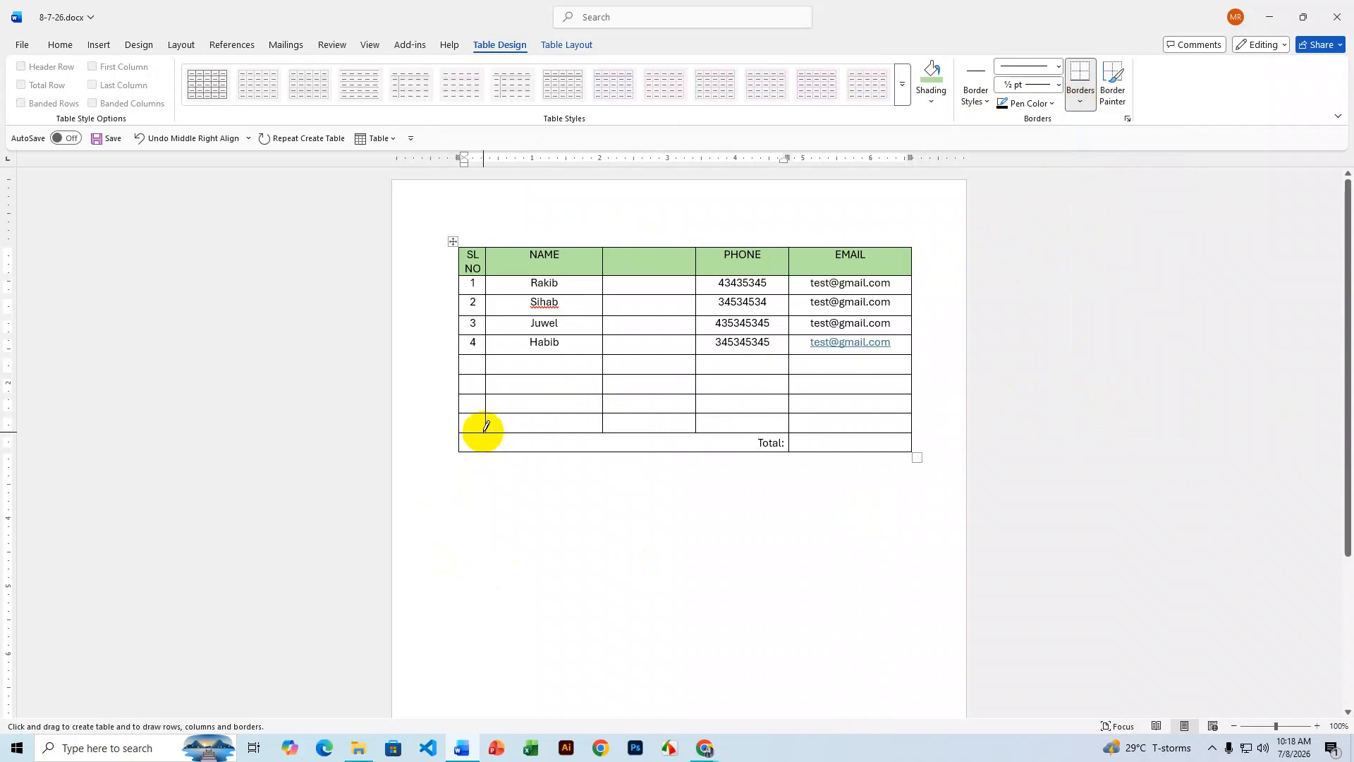
- Draw a vertical border in the Total row to split off a small cell under SL NO
click(488, 436)
drag(487, 437, 484, 440)
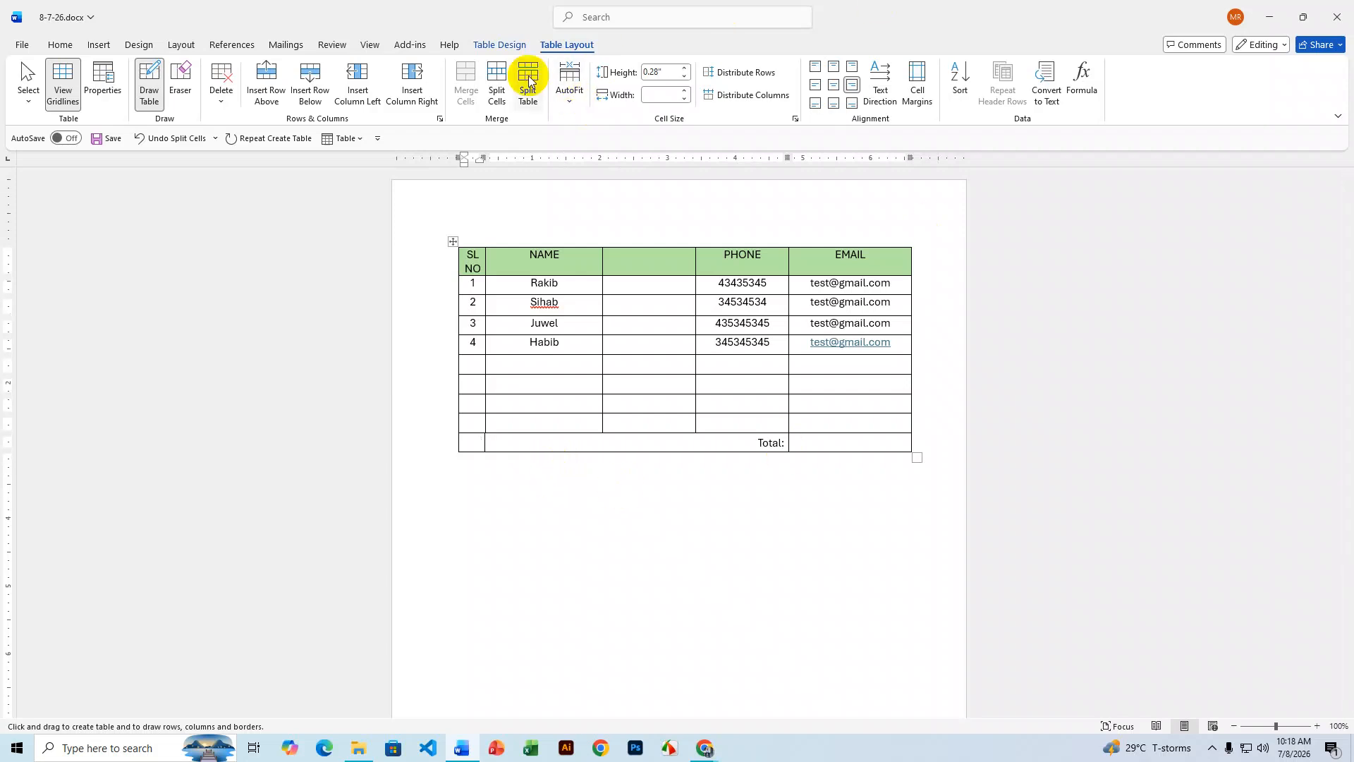
click(506, 49)
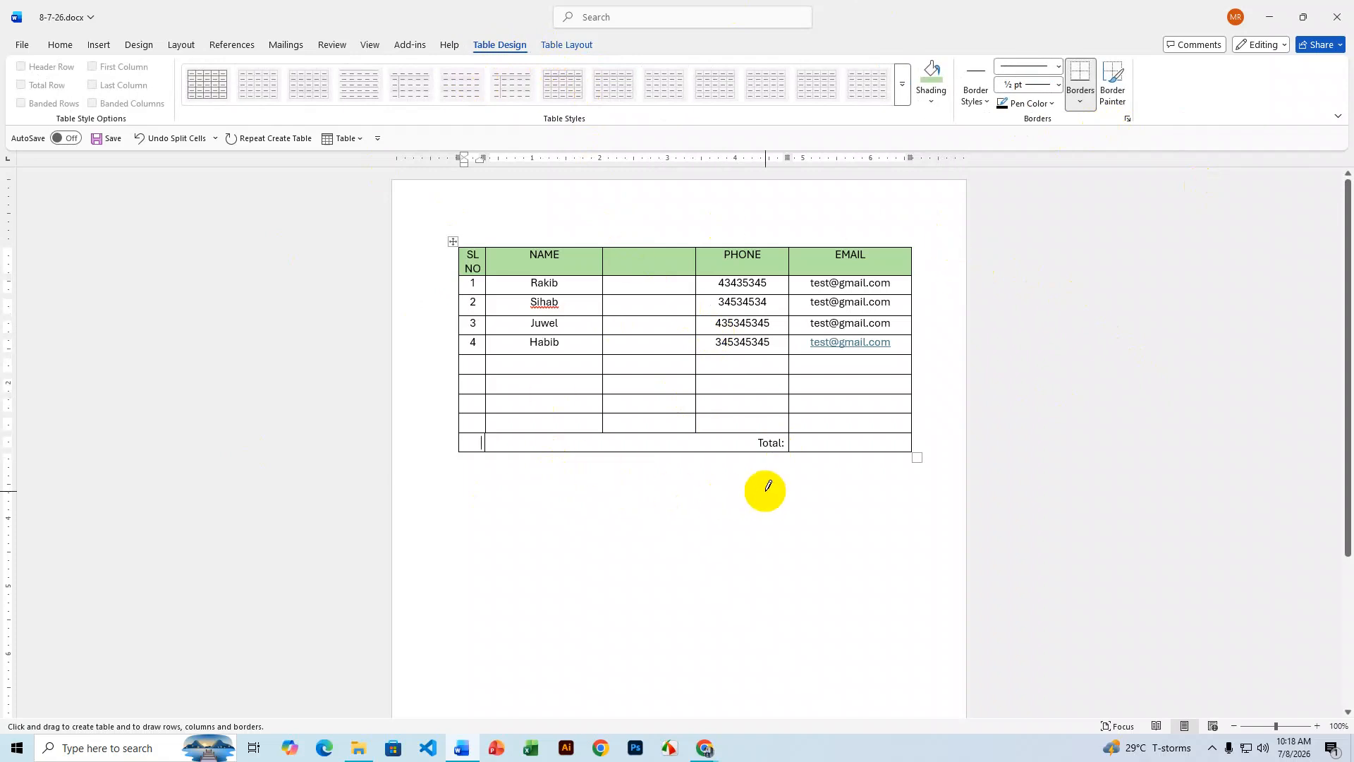
- Leave drawing mode and merge the bottom five rows, including Total:, into one cell
click(60, 44)
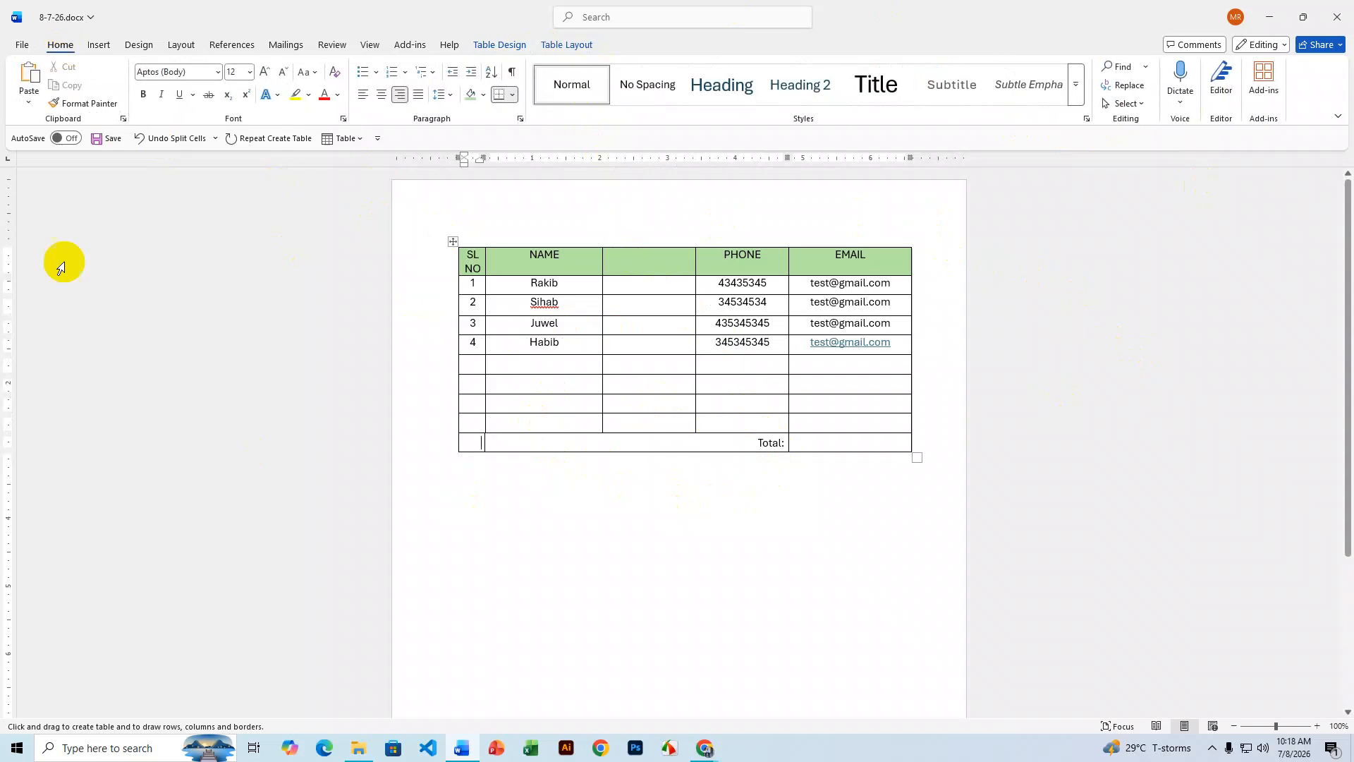
click(543, 442)
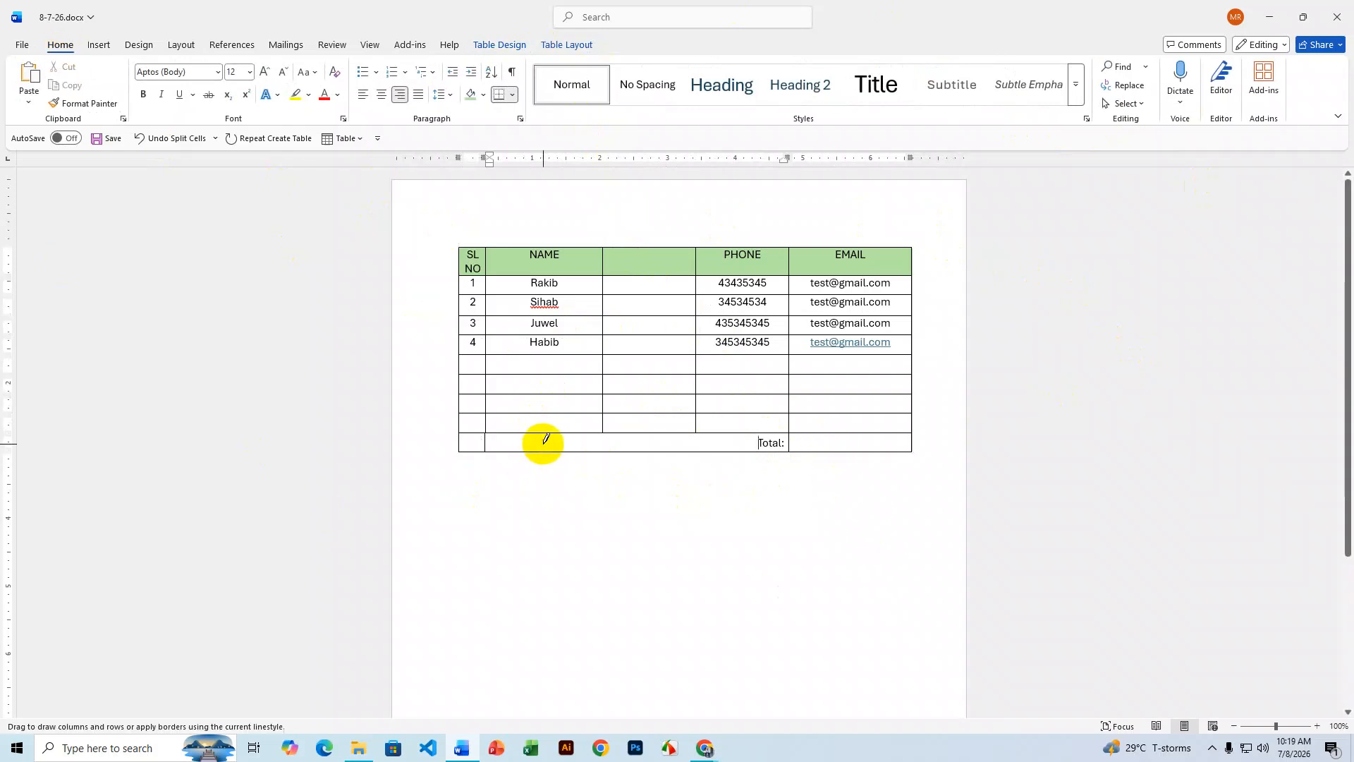
double_click(808, 443)
click(860, 450)
click(770, 442)
drag(770, 442, 463, 369)
right_click(540, 369)
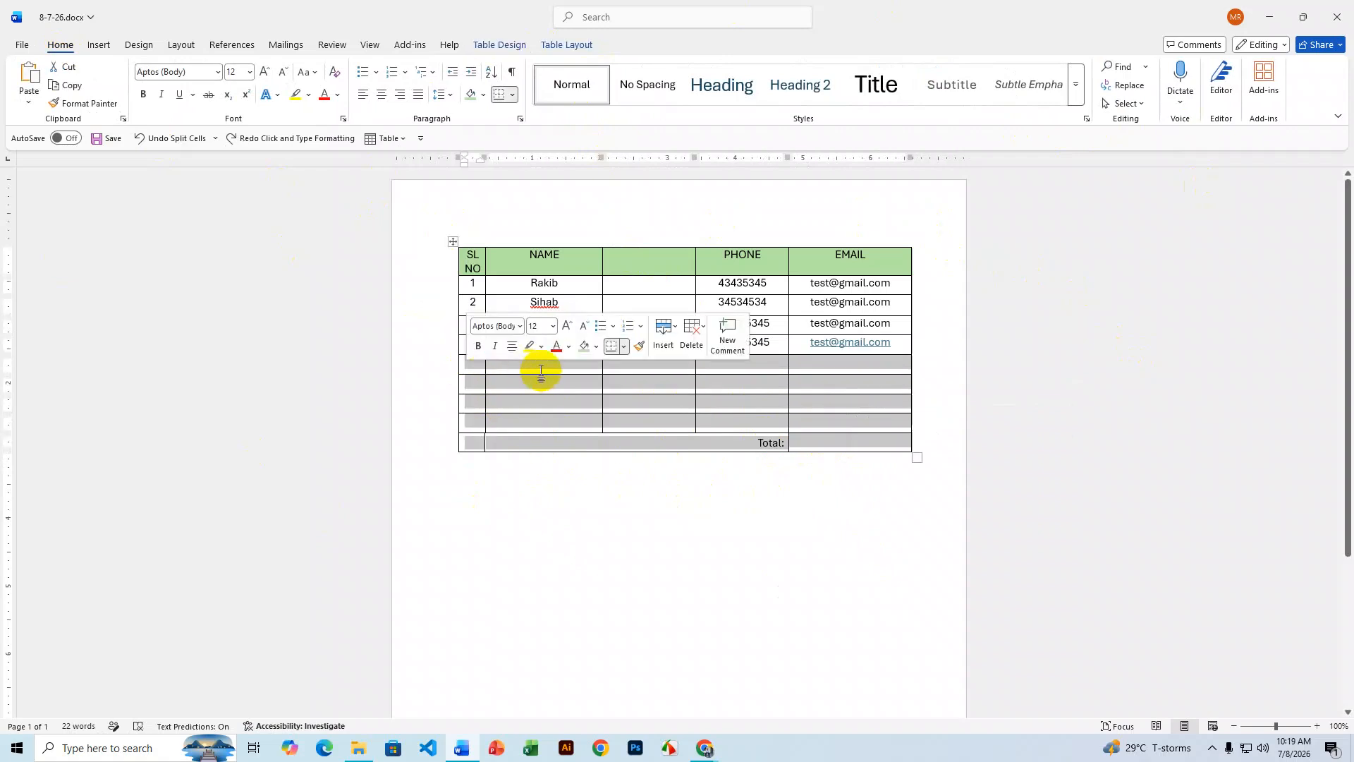
click(600, 551)
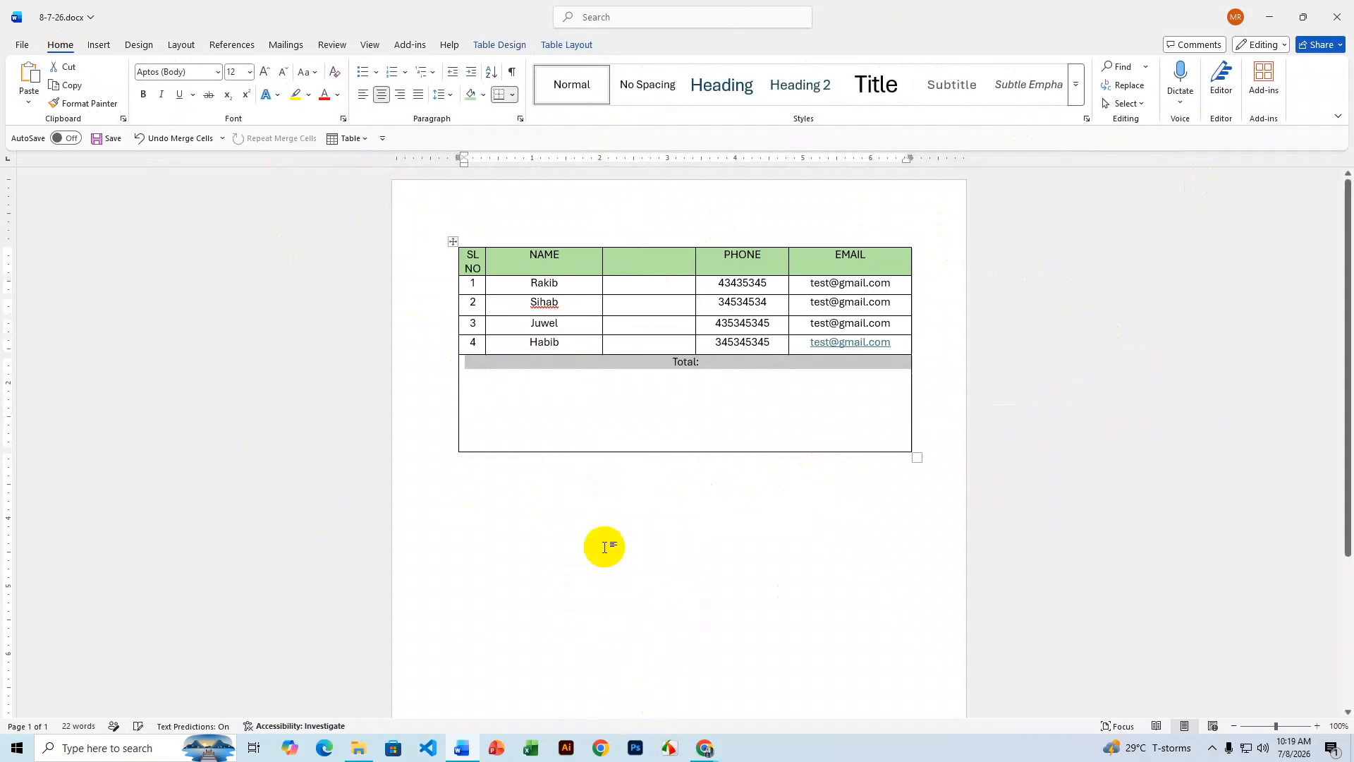
- Delete the merged bottom cell so the table ends at the Habib row
click(801, 406)
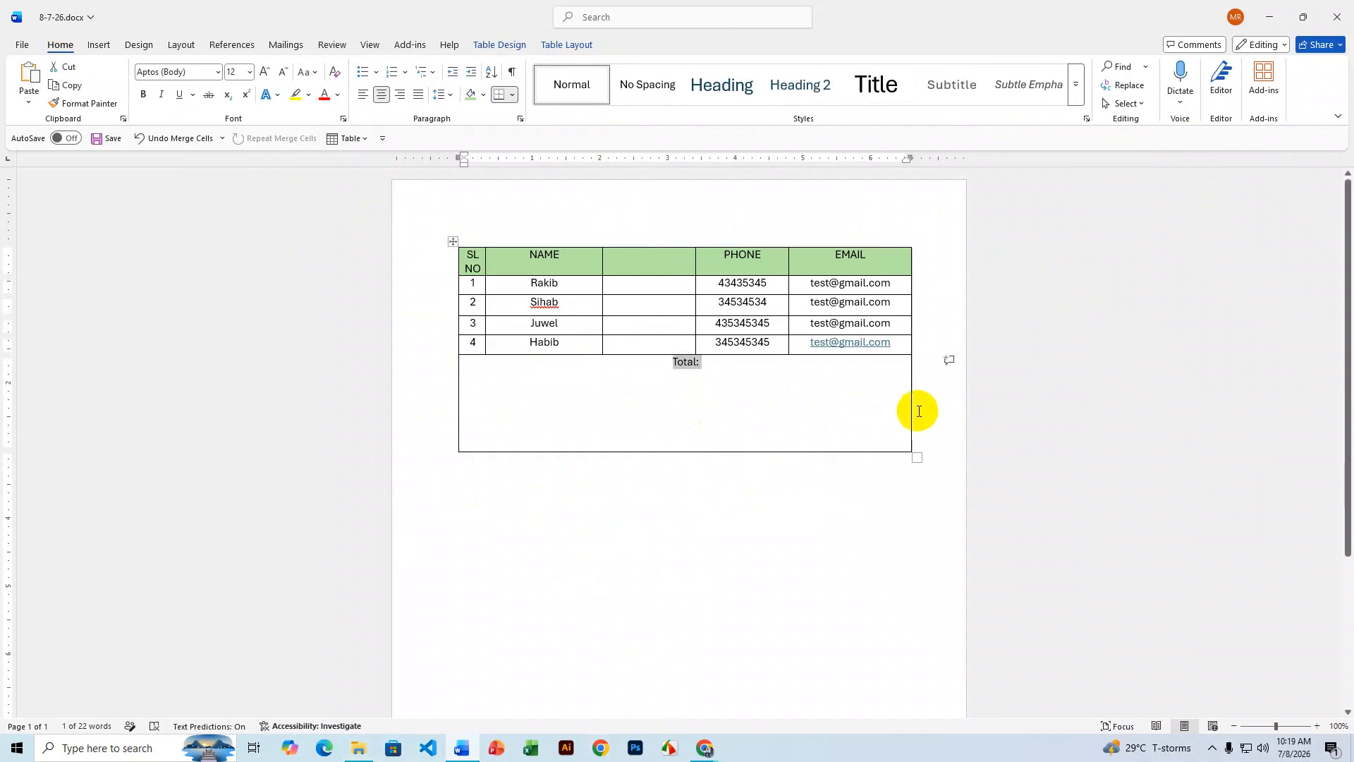
drag(934, 411, 398, 426)
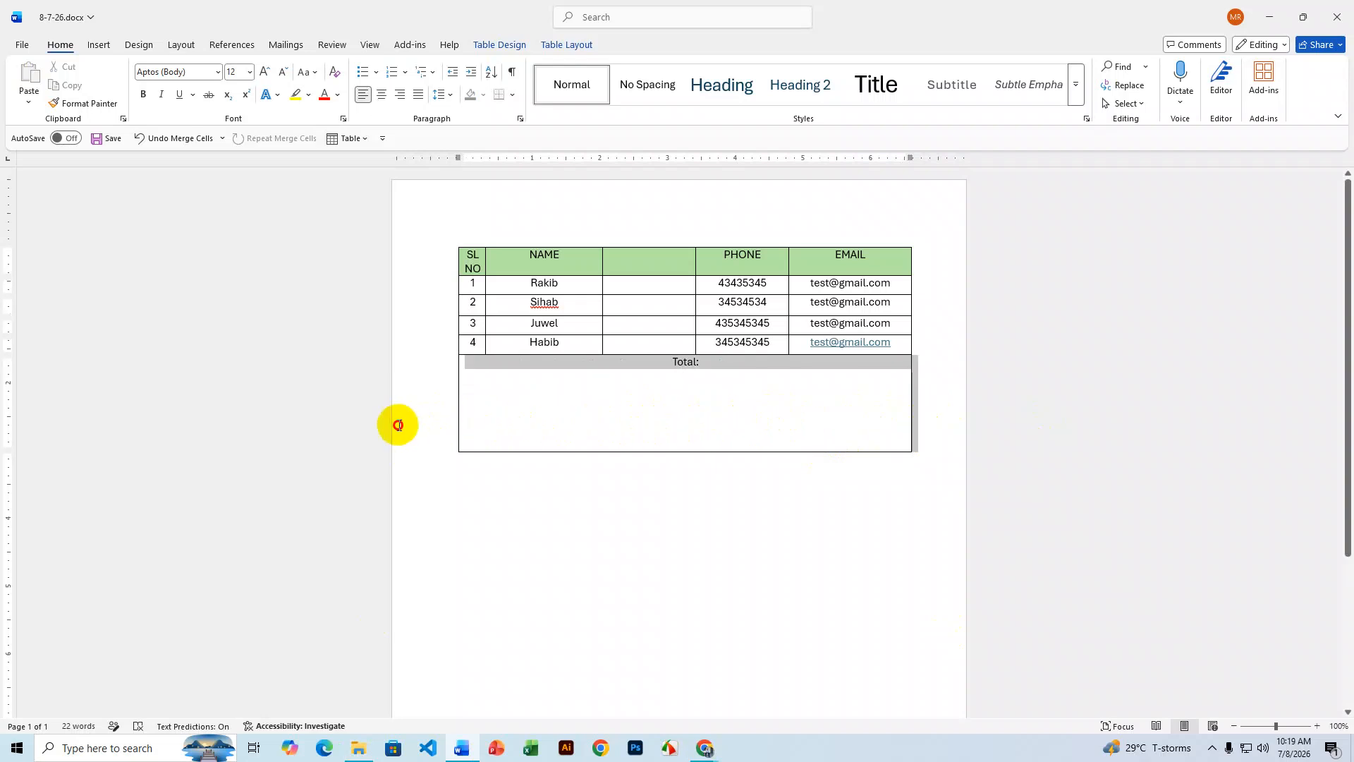
click(684, 390)
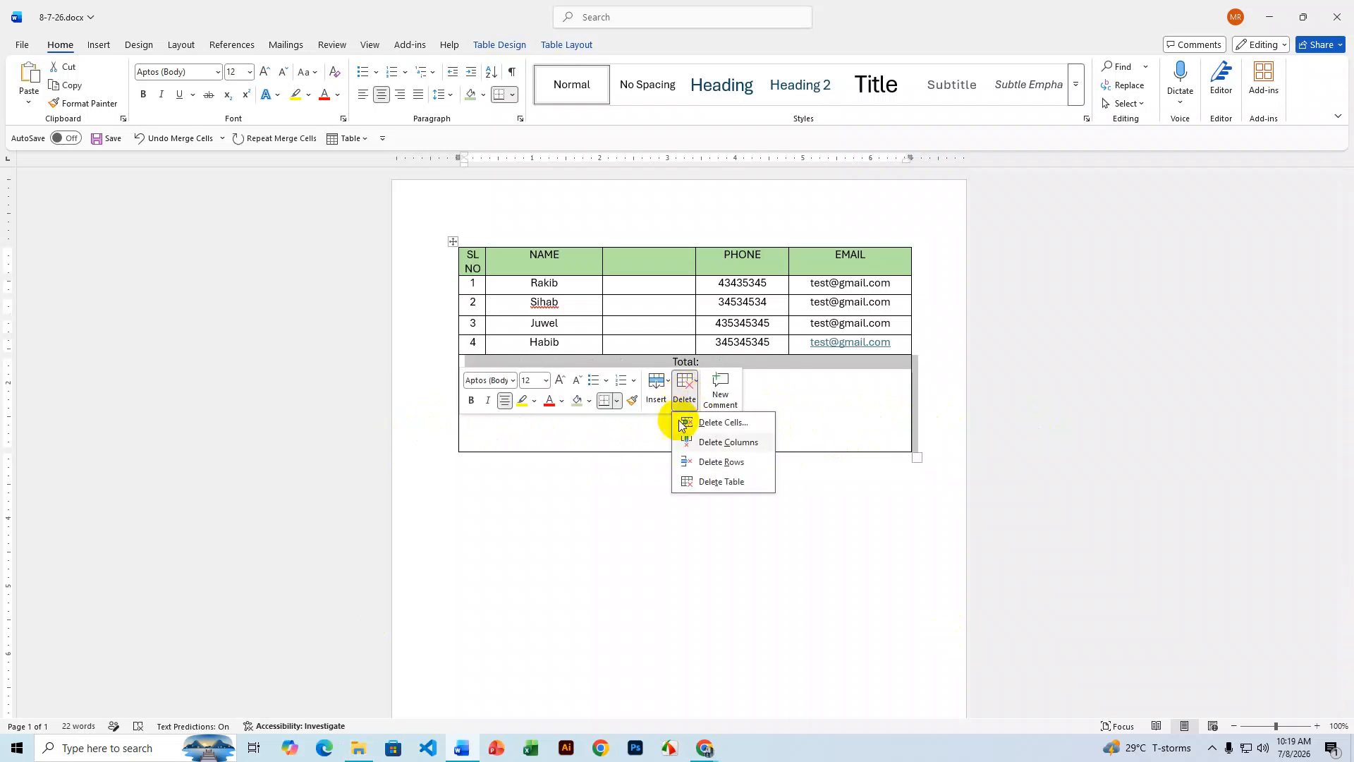
click(726, 420)
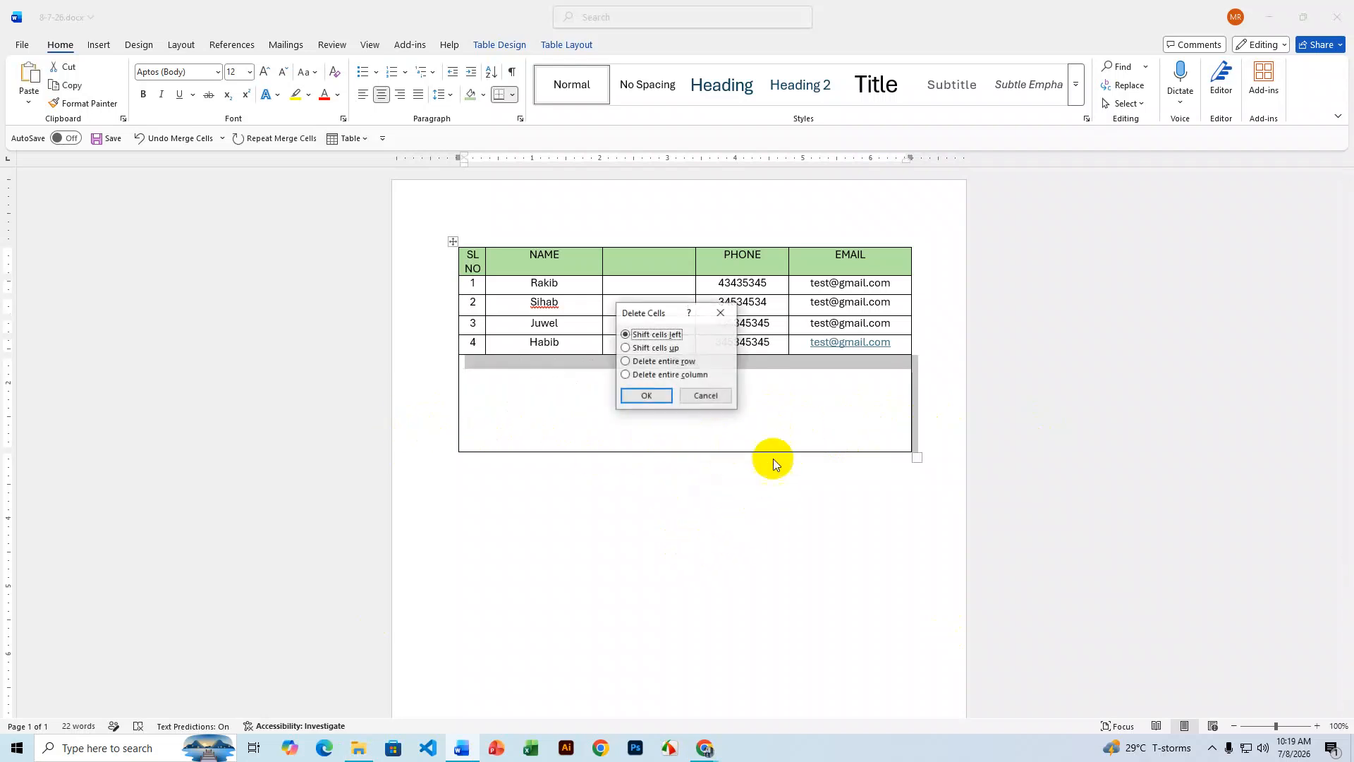
click(663, 397)
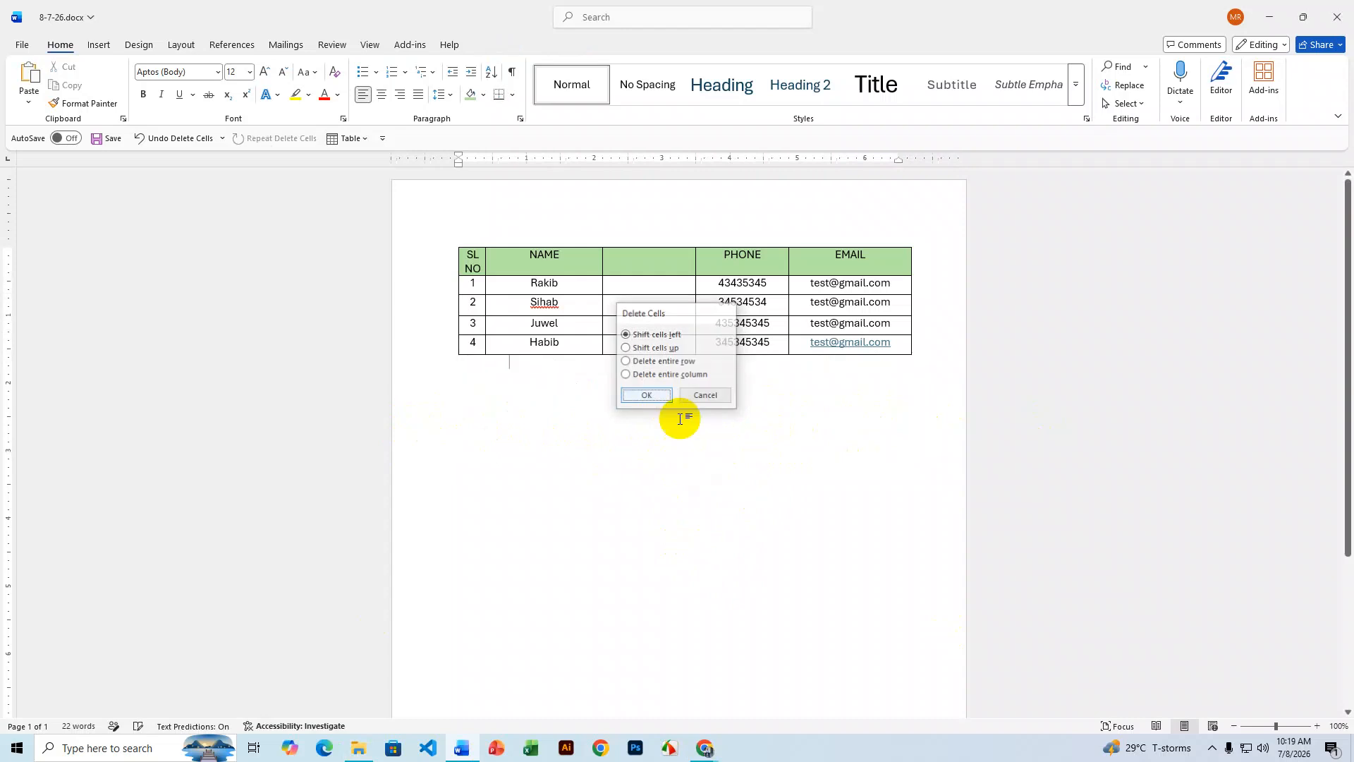
click(656, 272)
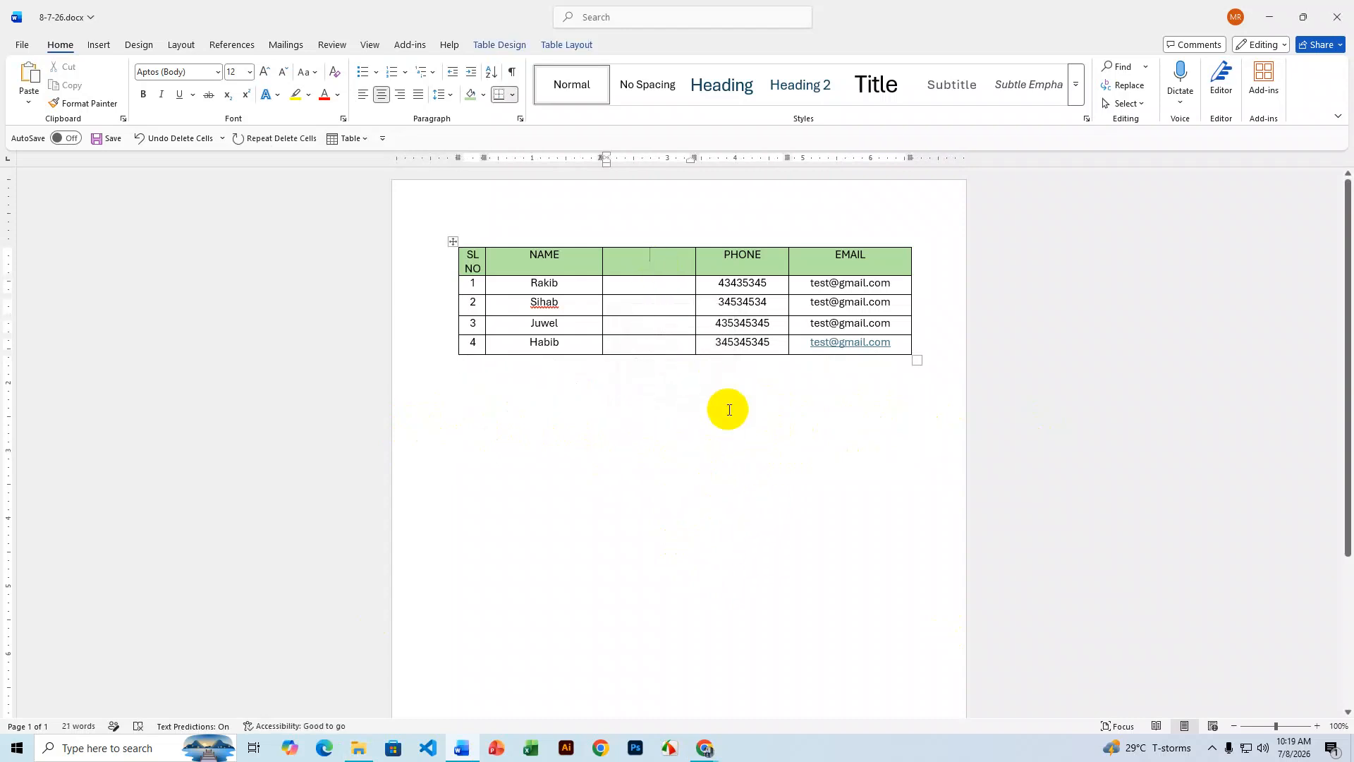
- Head the blank column 'Address', fill in Dhaka, Pabna, Rajshahi, Bogra, and check Rajshahi's spelling
text(Address)
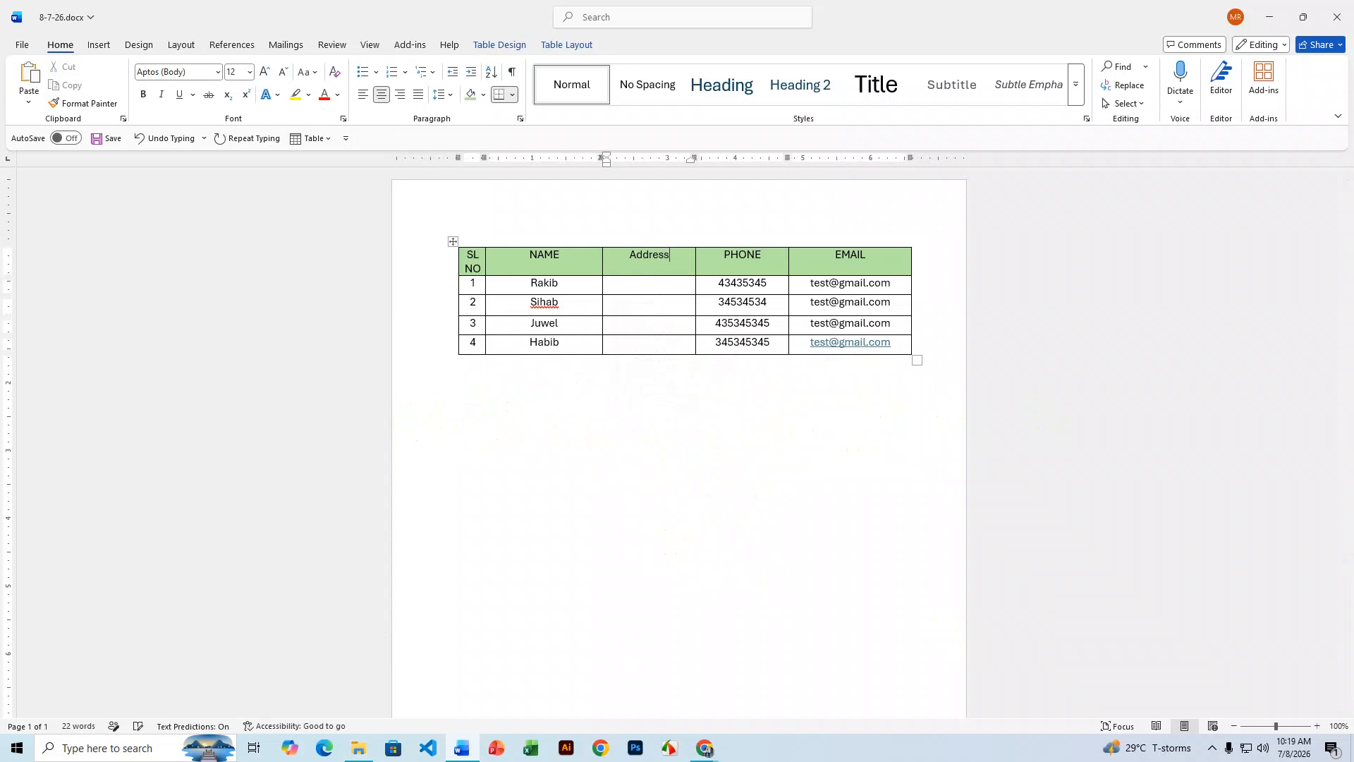
click(661, 289)
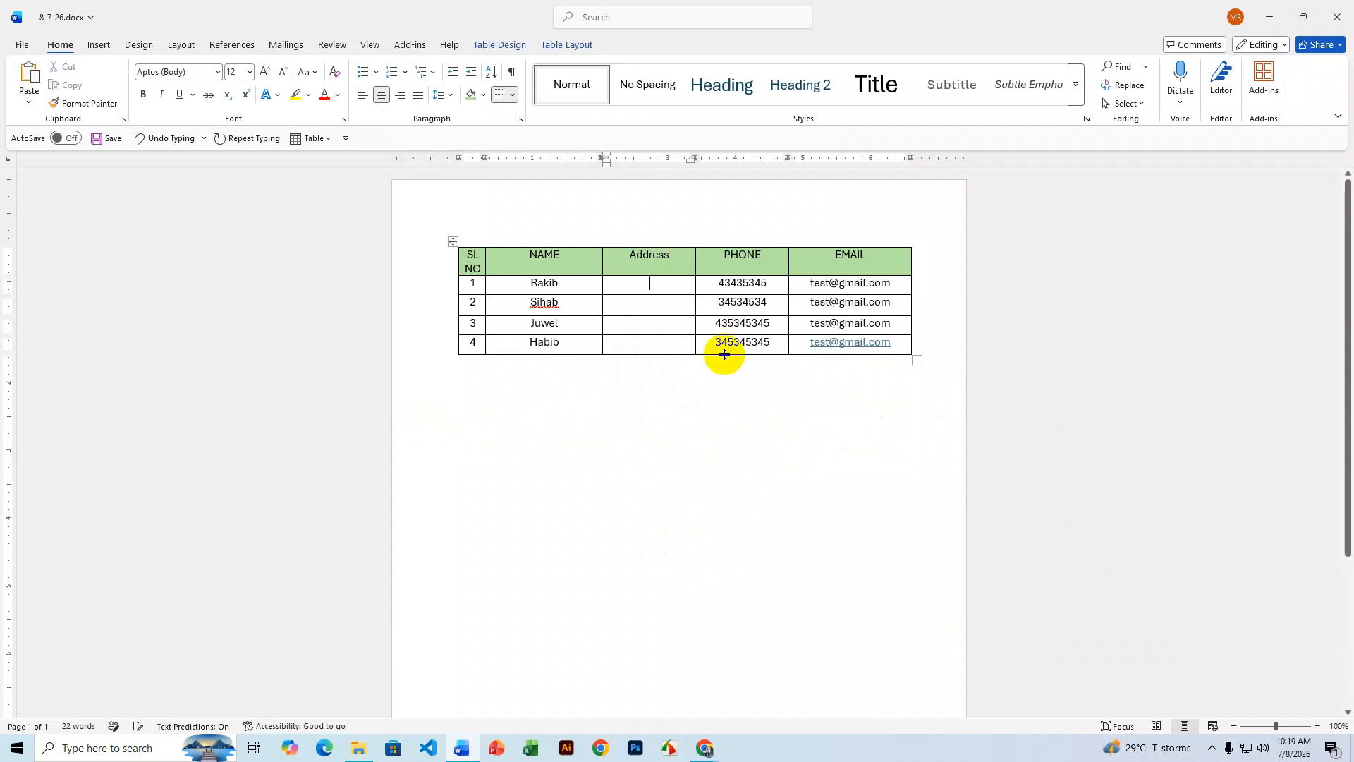
text(Dhaka)
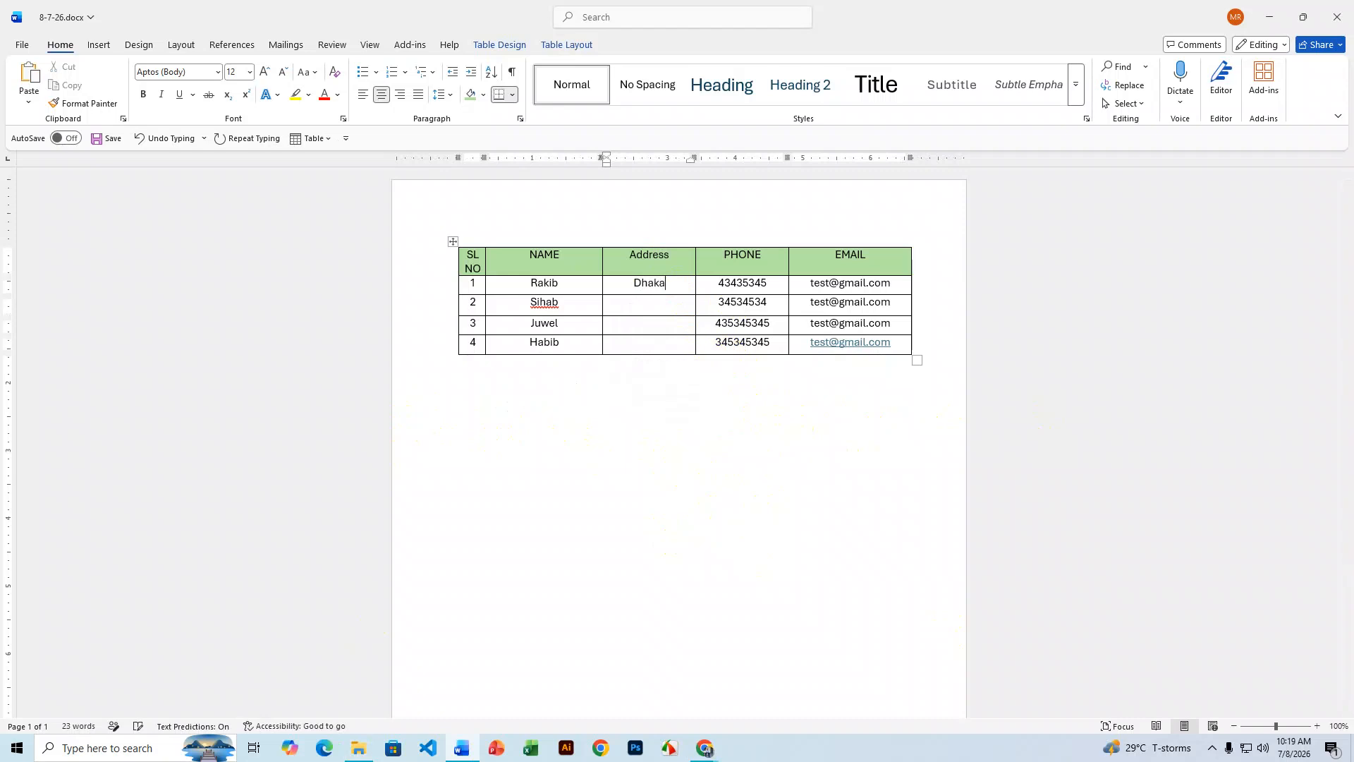
click(676, 302)
text(Pabna)
click(649, 326)
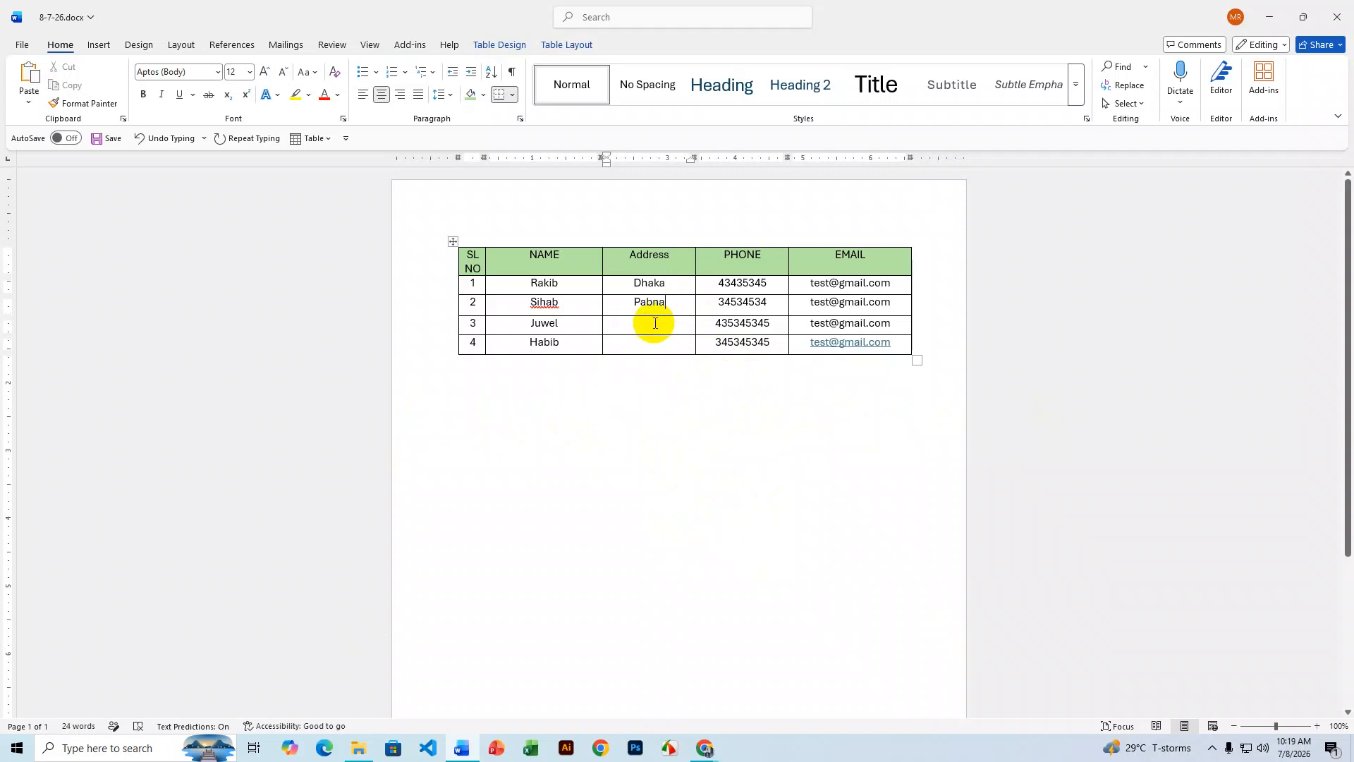
text(Raj)
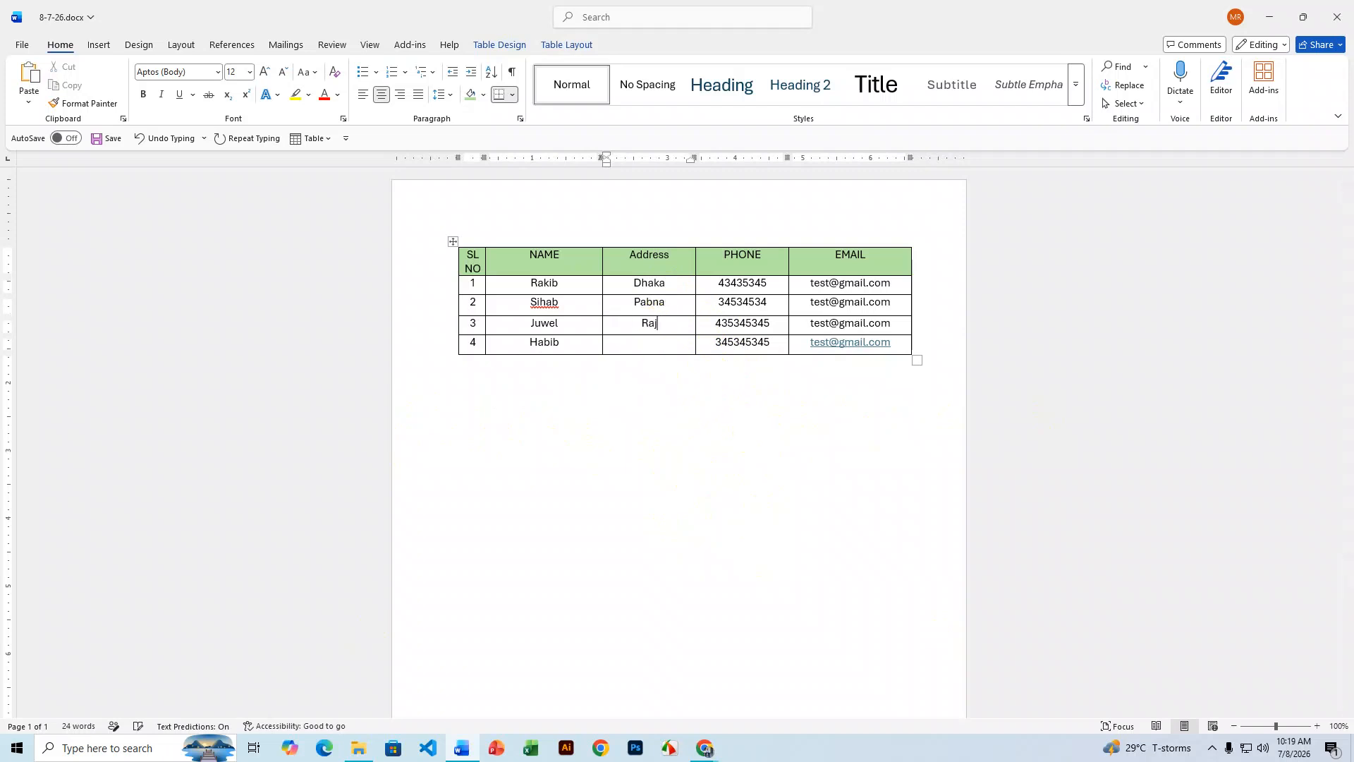
text(shahi)
click(647, 342)
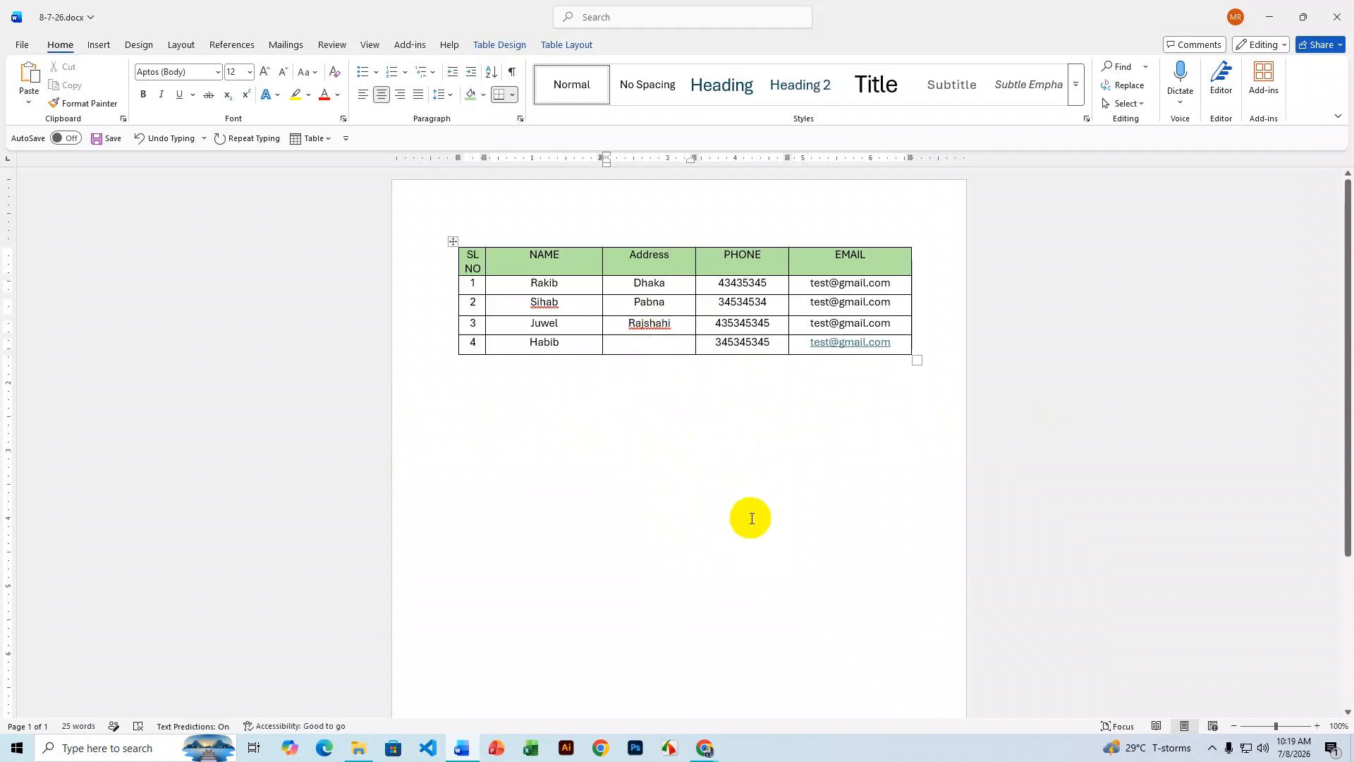
text(Bo)
text(a)
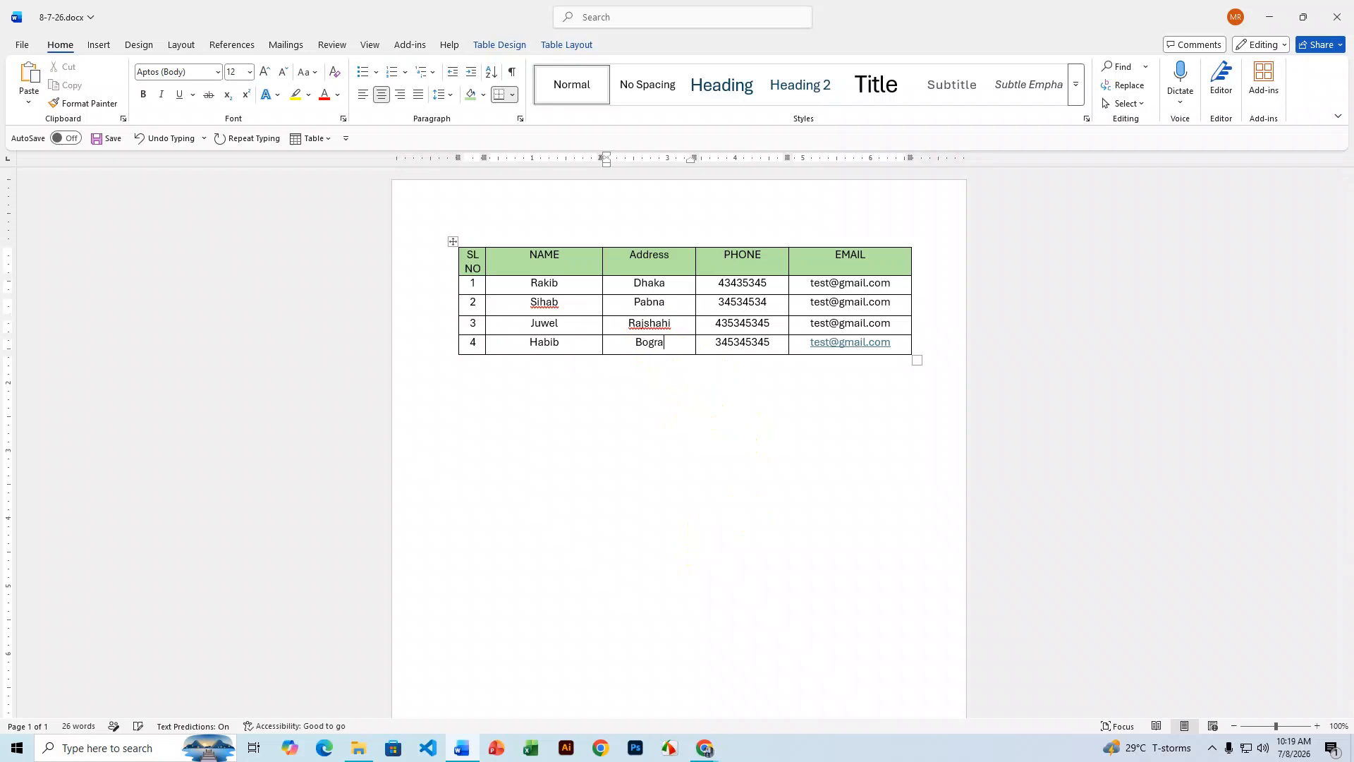
click(649, 323)
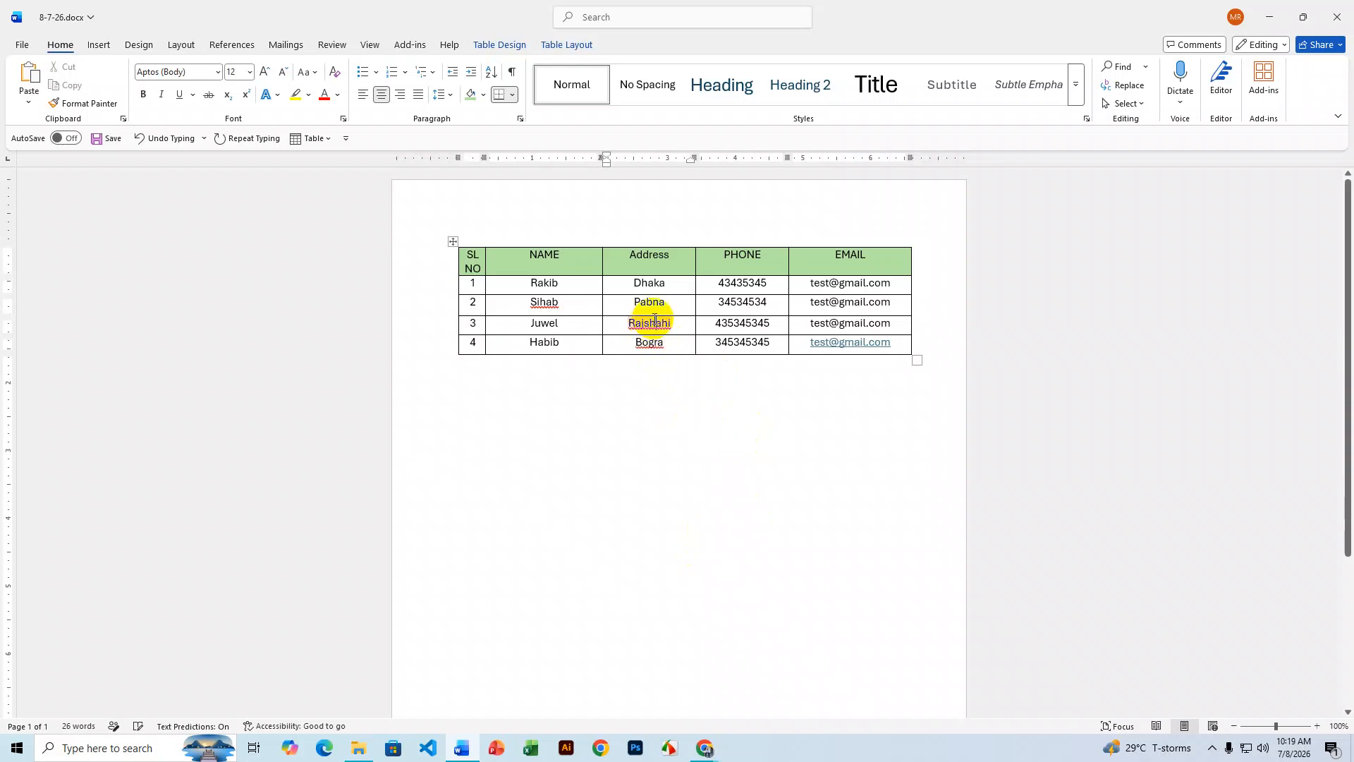
right_click(649, 322)
click(728, 582)
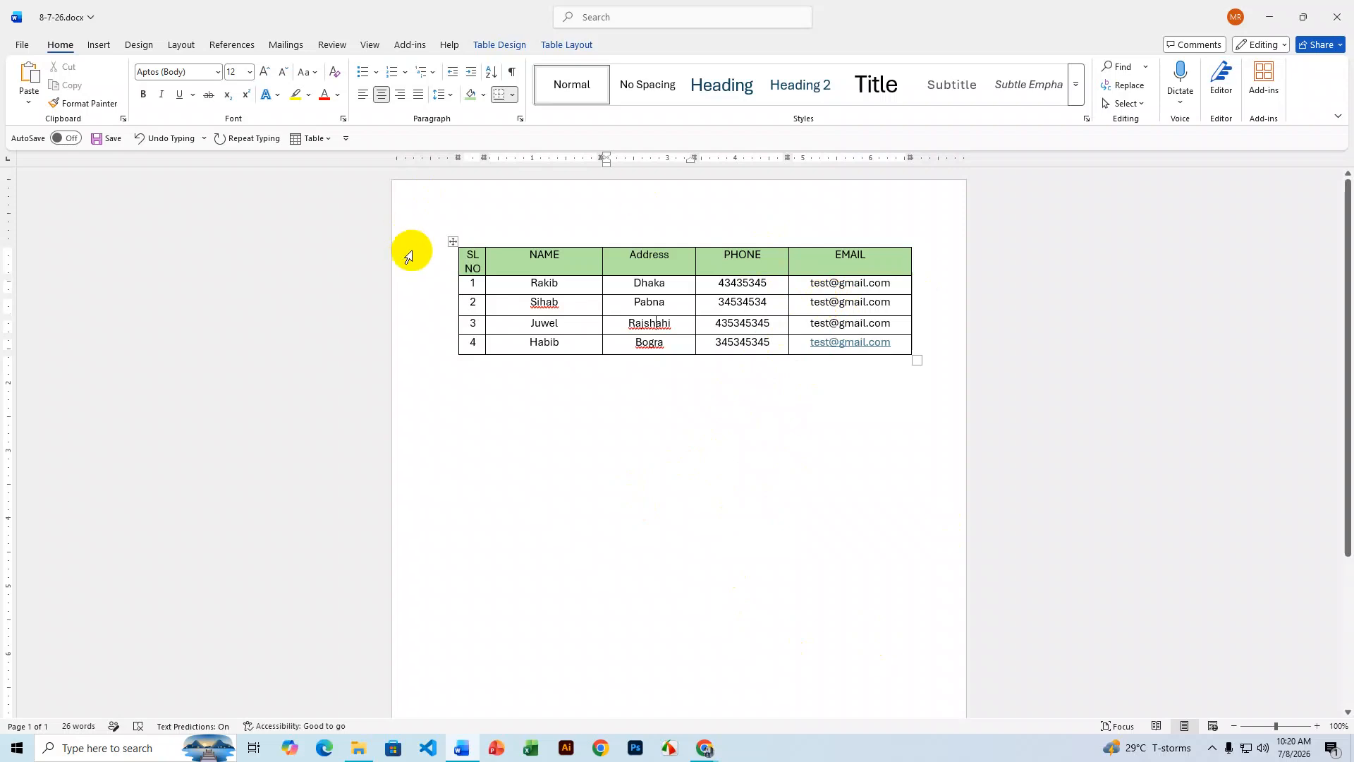
- Convert the whole contact table to plain text, separating its columns with tabs
click(452, 244)
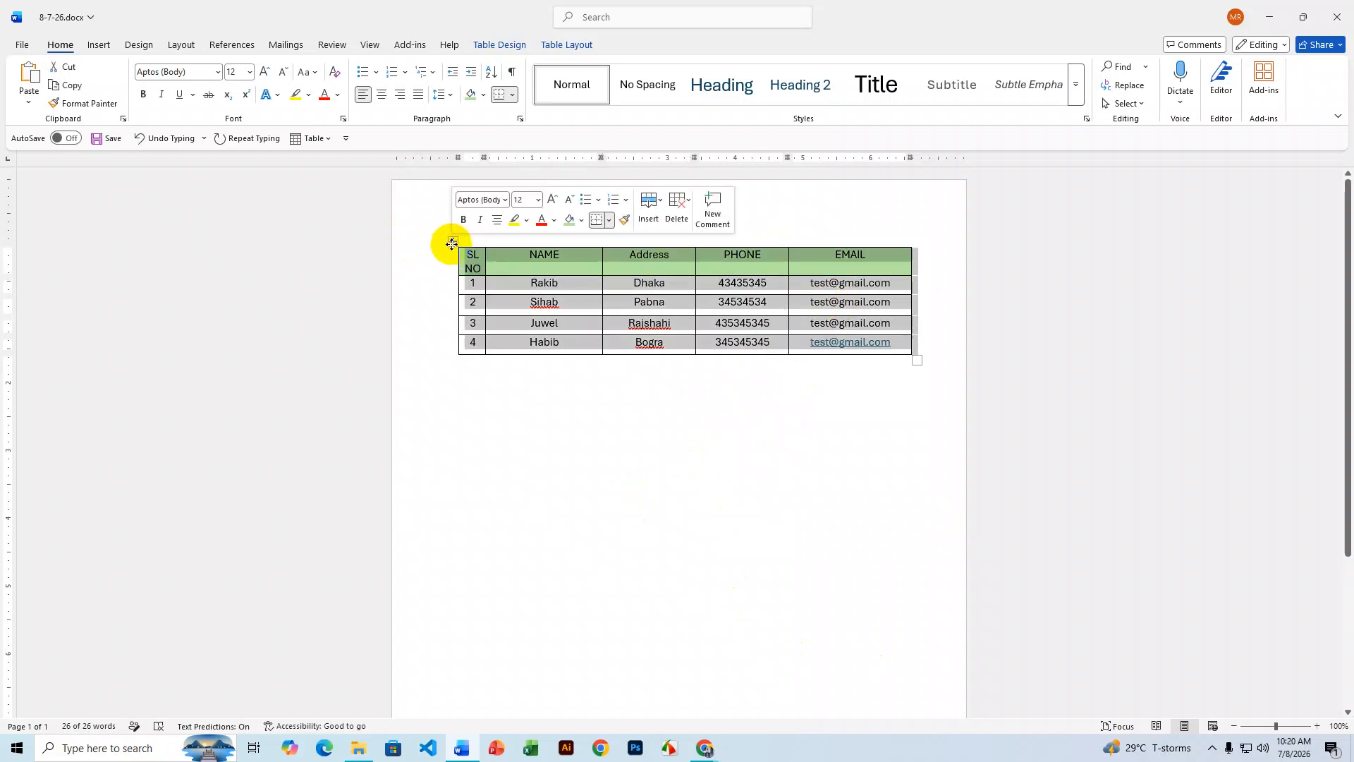
click(106, 46)
click(133, 103)
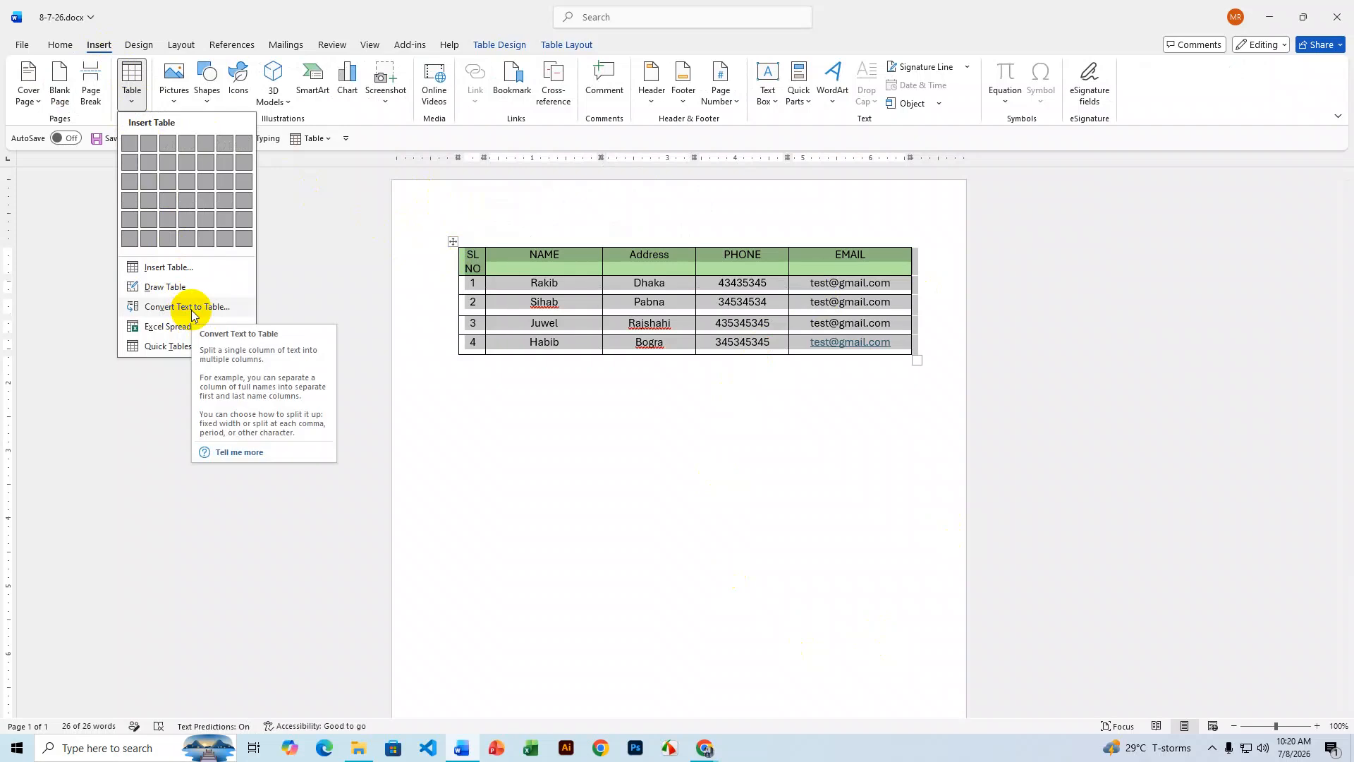
click(496, 47)
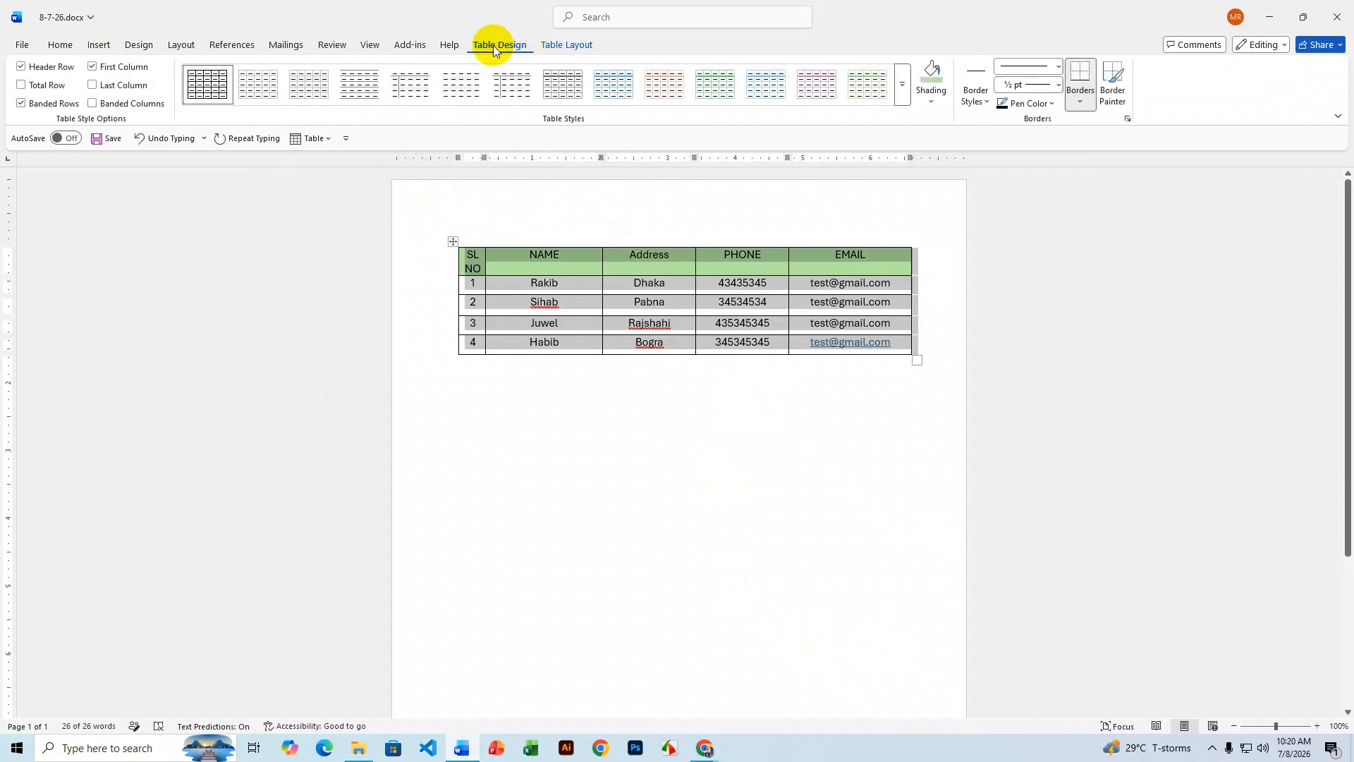
click(538, 47)
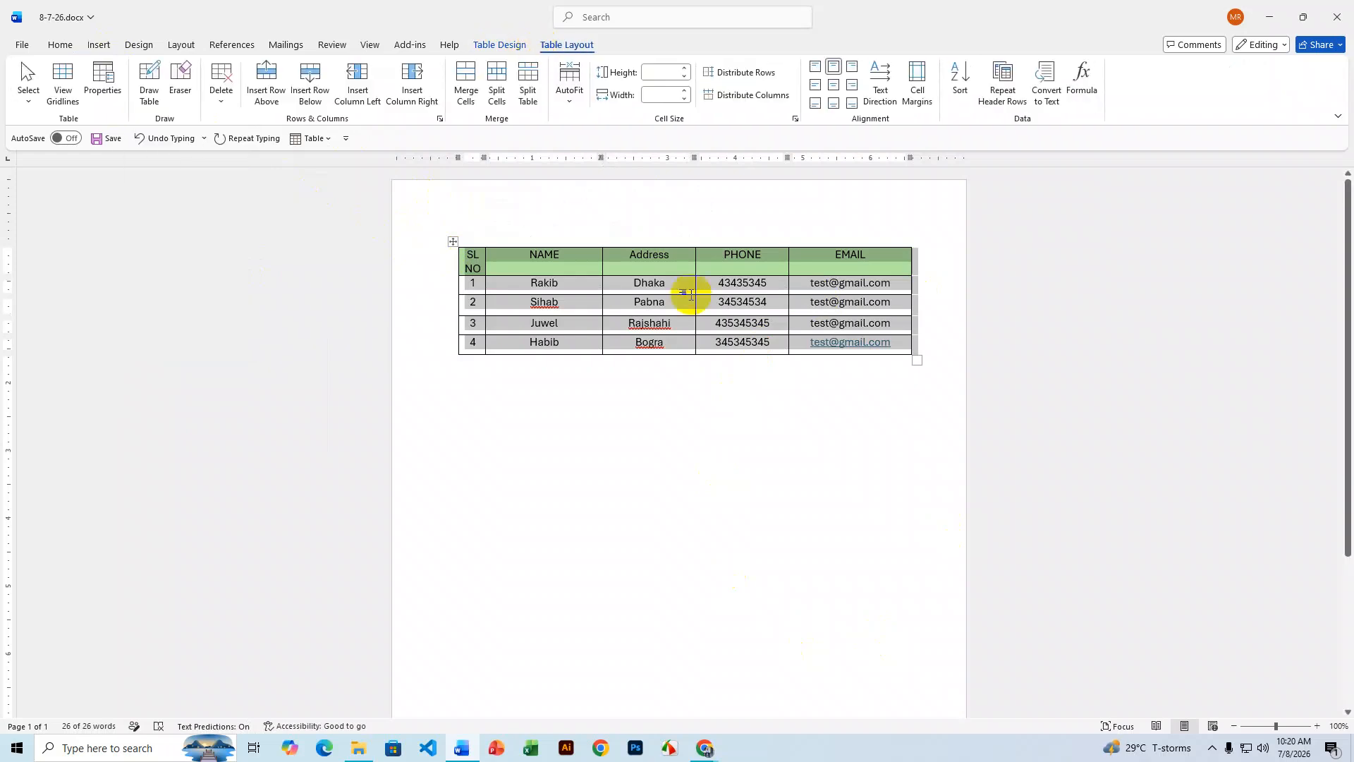
click(1053, 102)
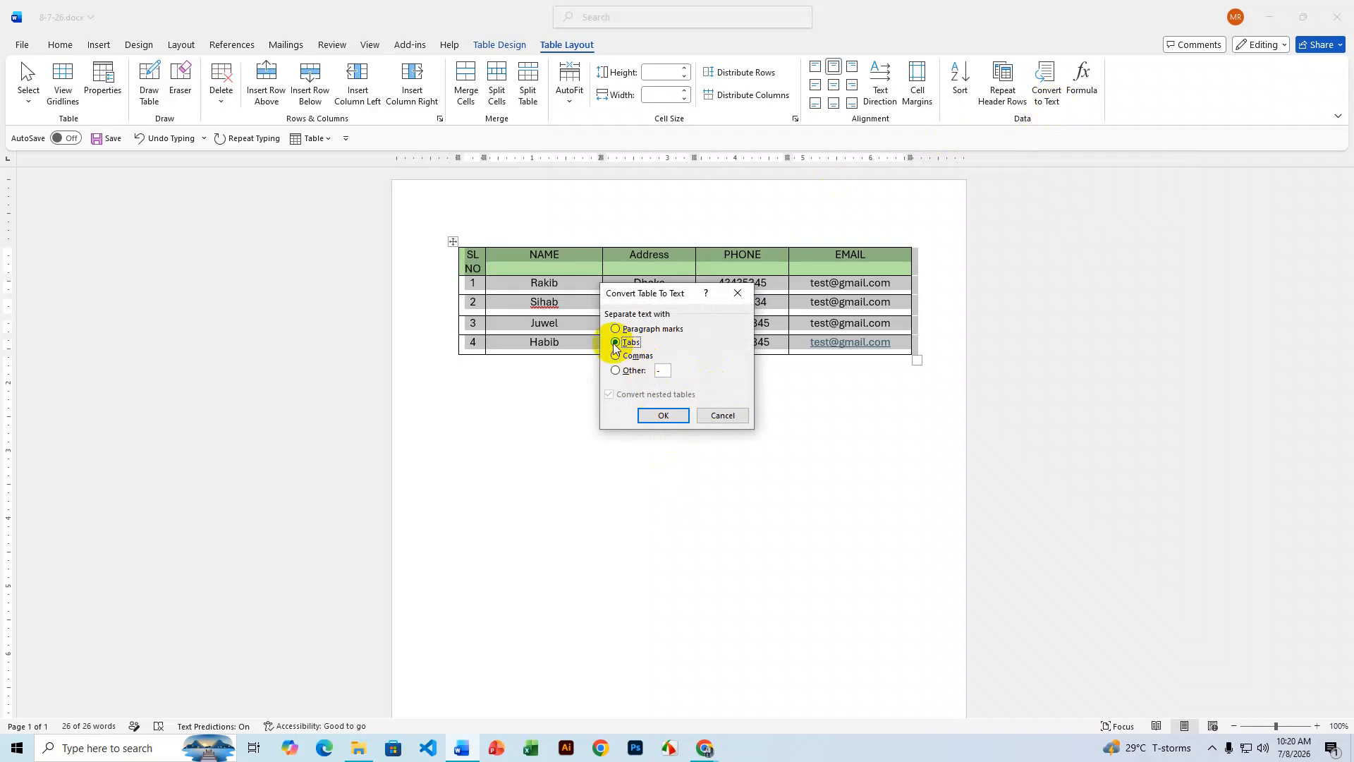
click(651, 414)
click(794, 460)
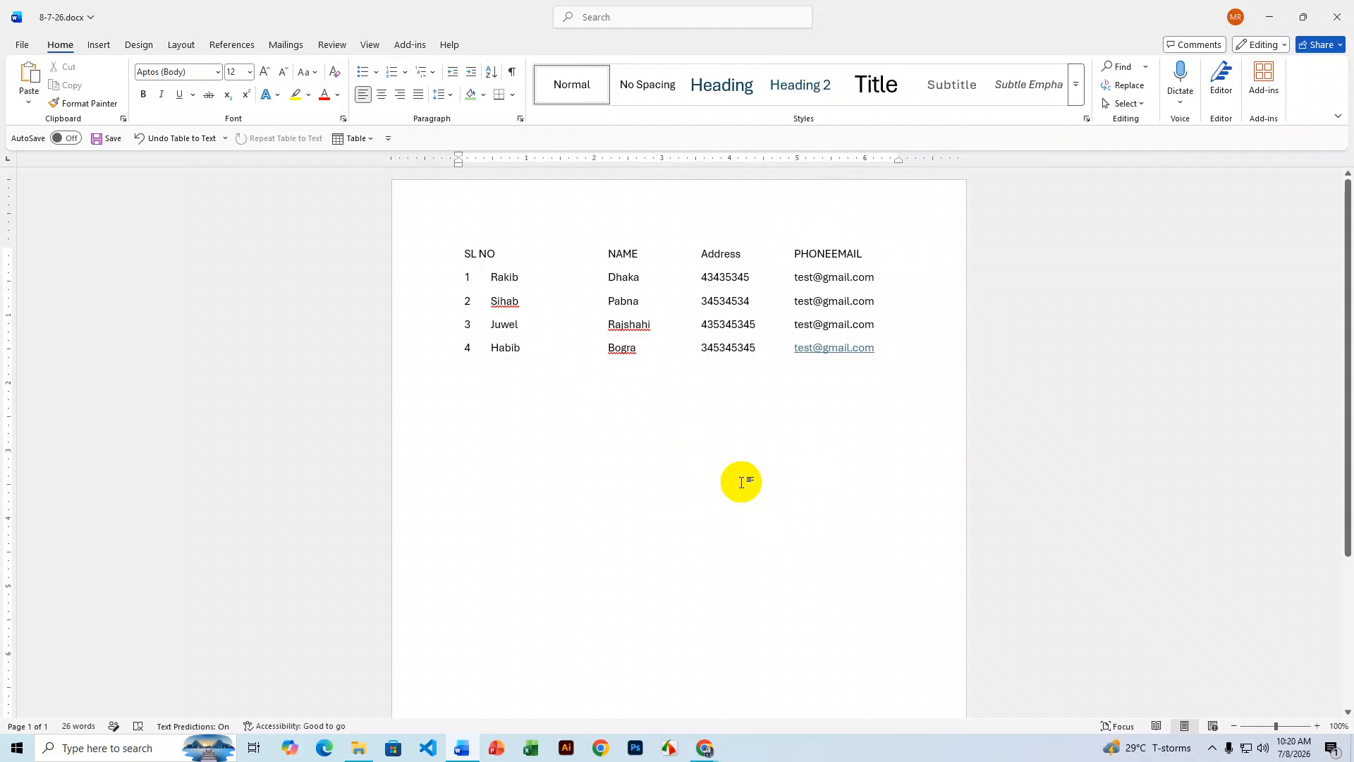
click(882, 353)
- Turn the tab-separated contact lines into a 5-column table headed SL NO, NAME, Address, PHONE, EMAIL
drag(882, 353, 505, 254)
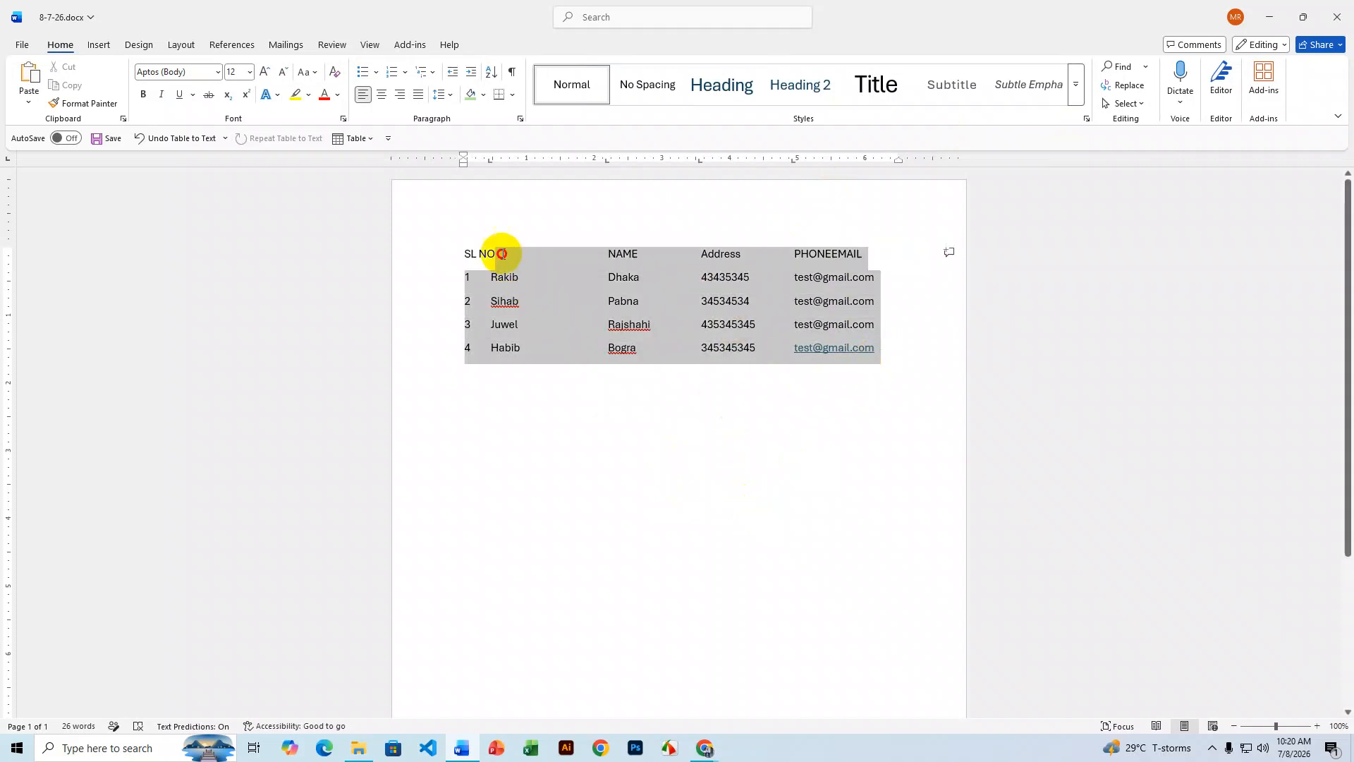
click(768, 438)
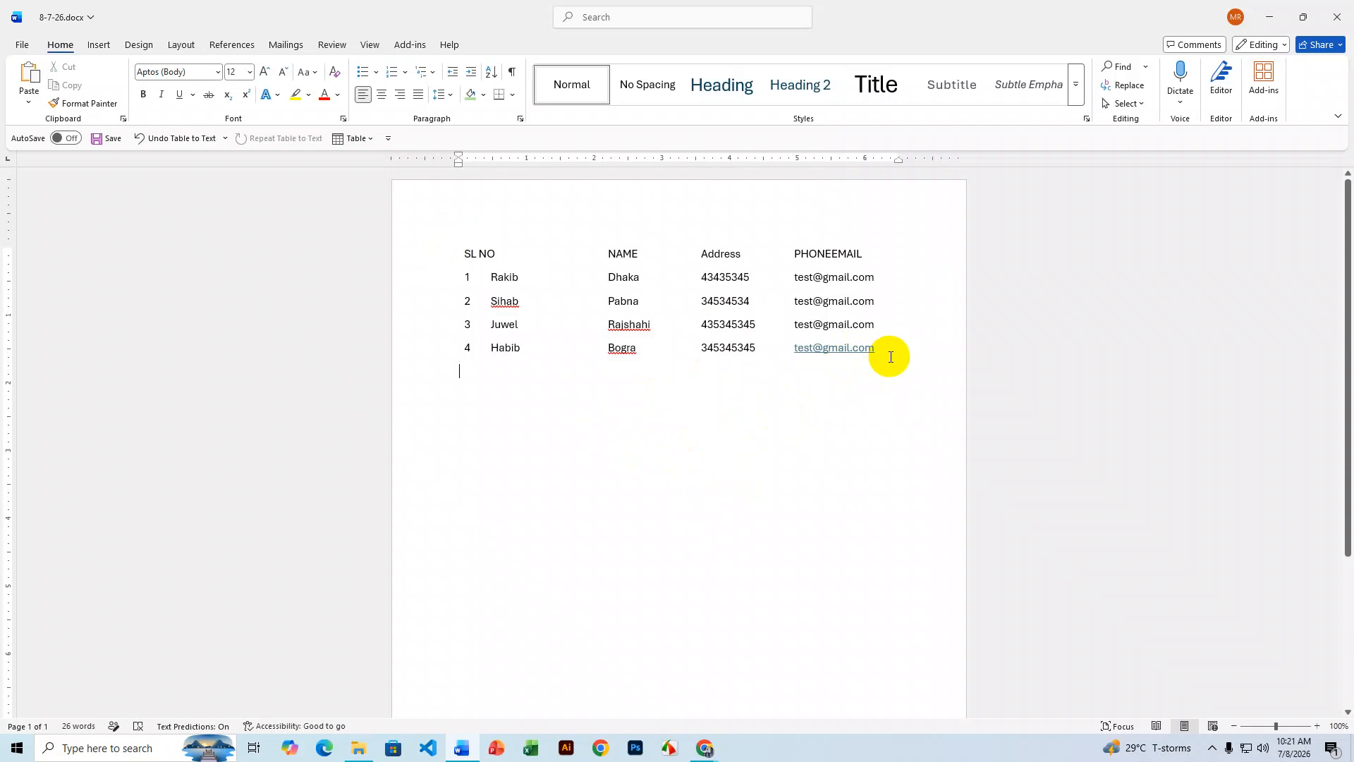
drag(890, 357, 438, 254)
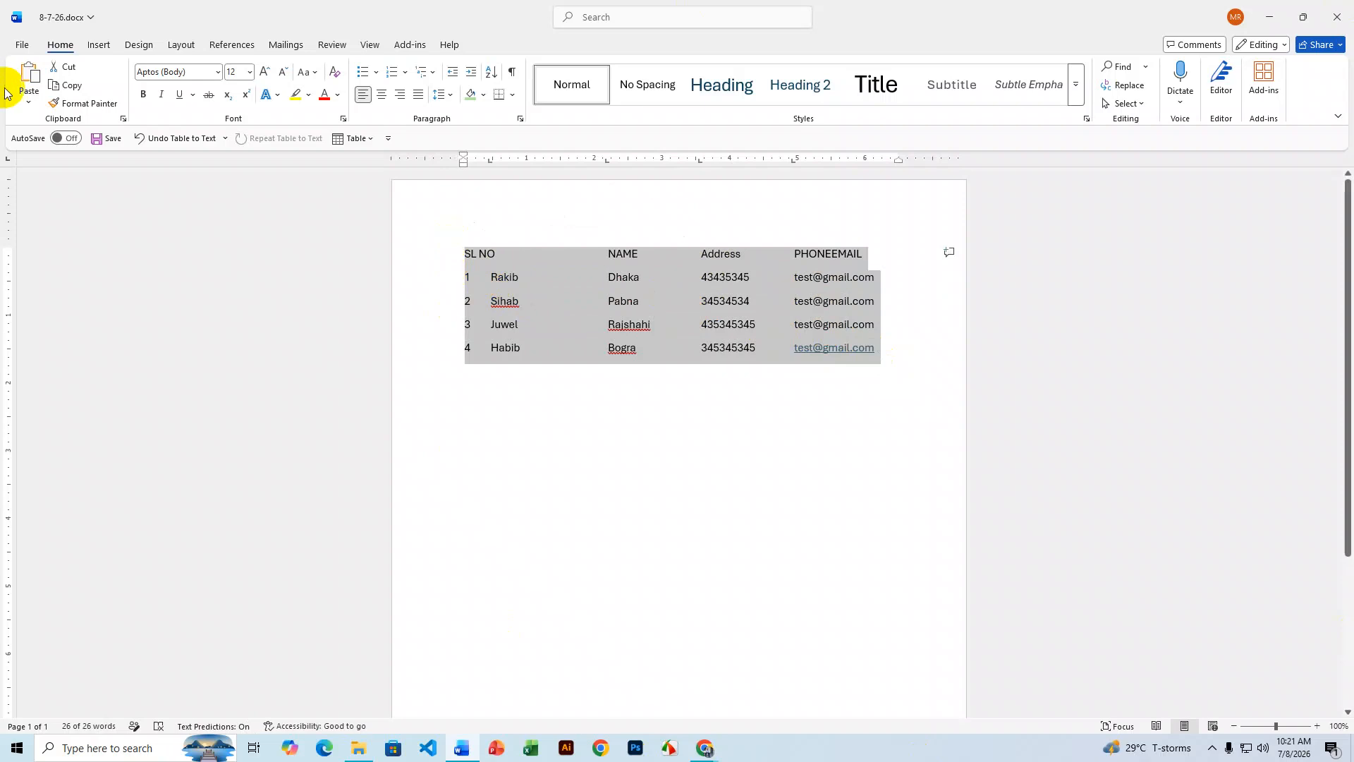
click(98, 46)
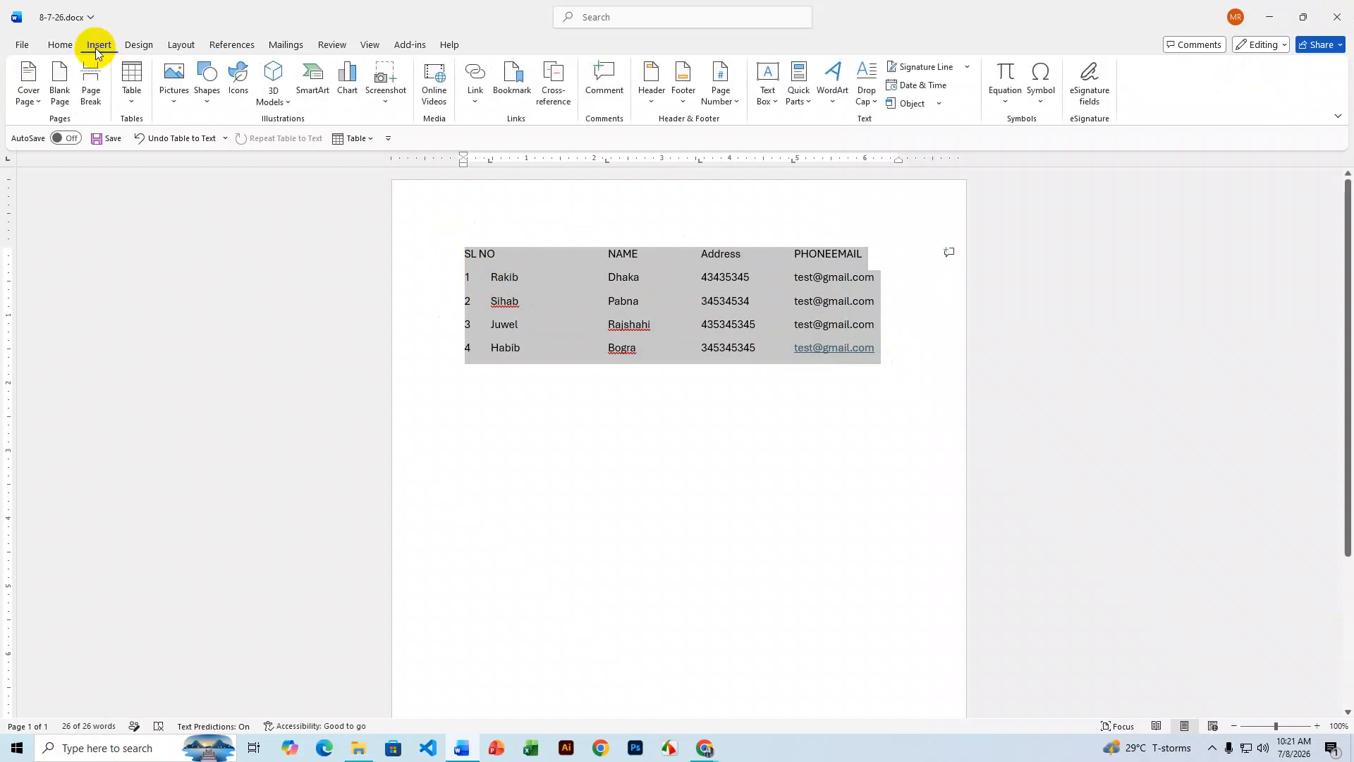
click(131, 95)
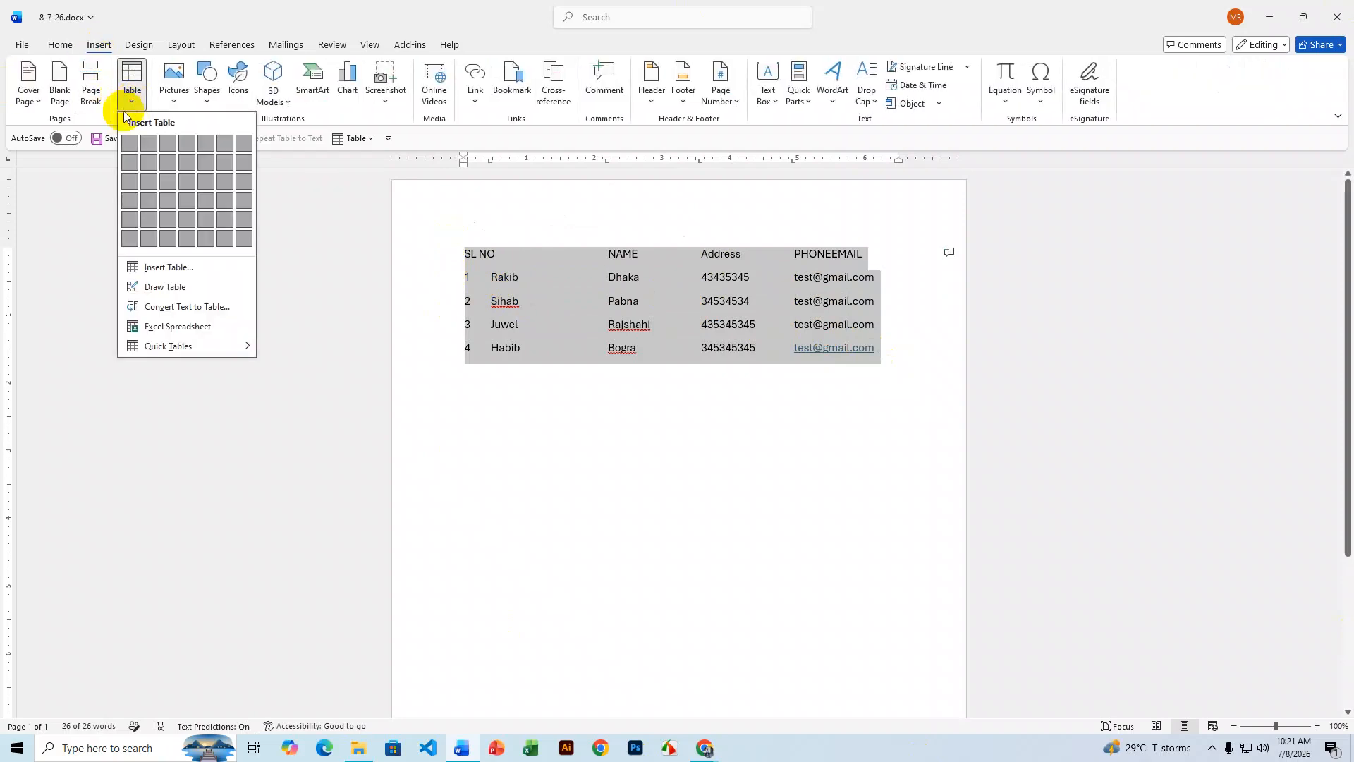
click(217, 305)
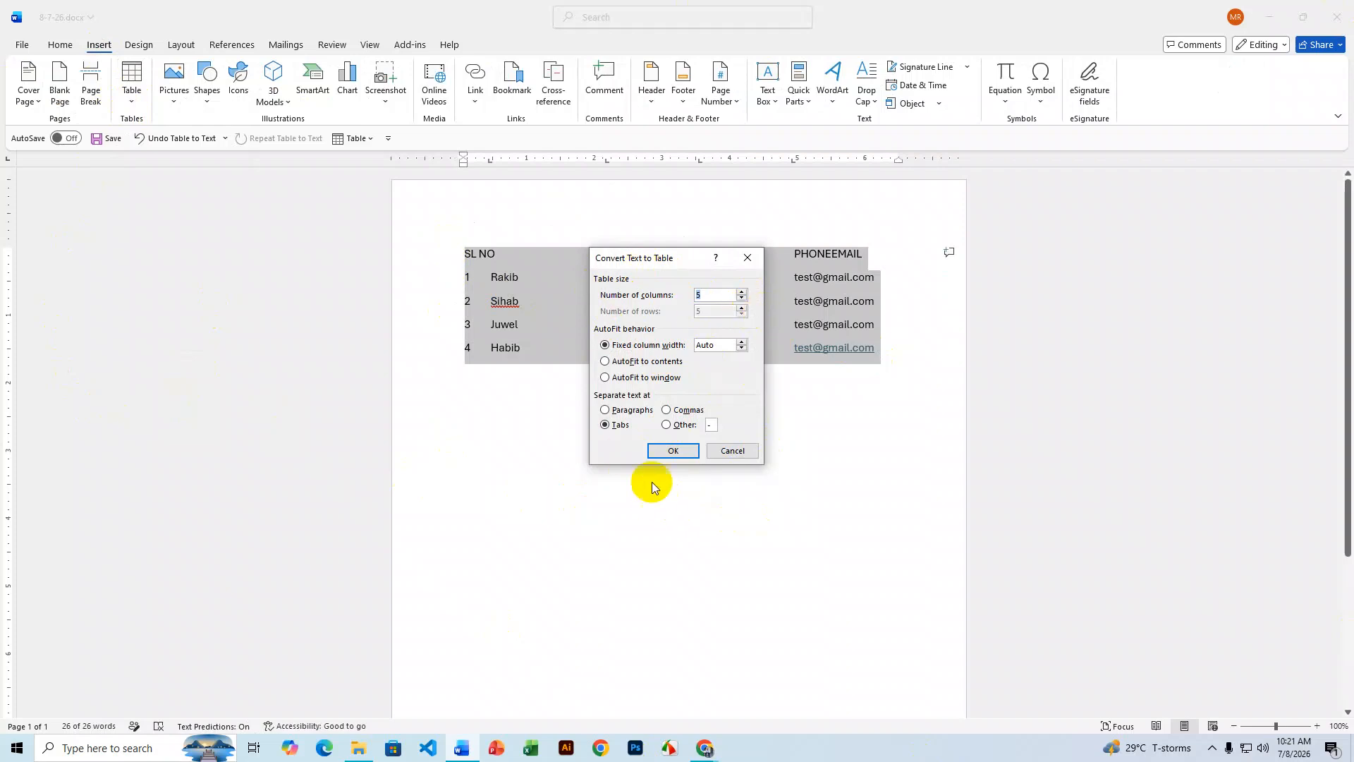
click(671, 450)
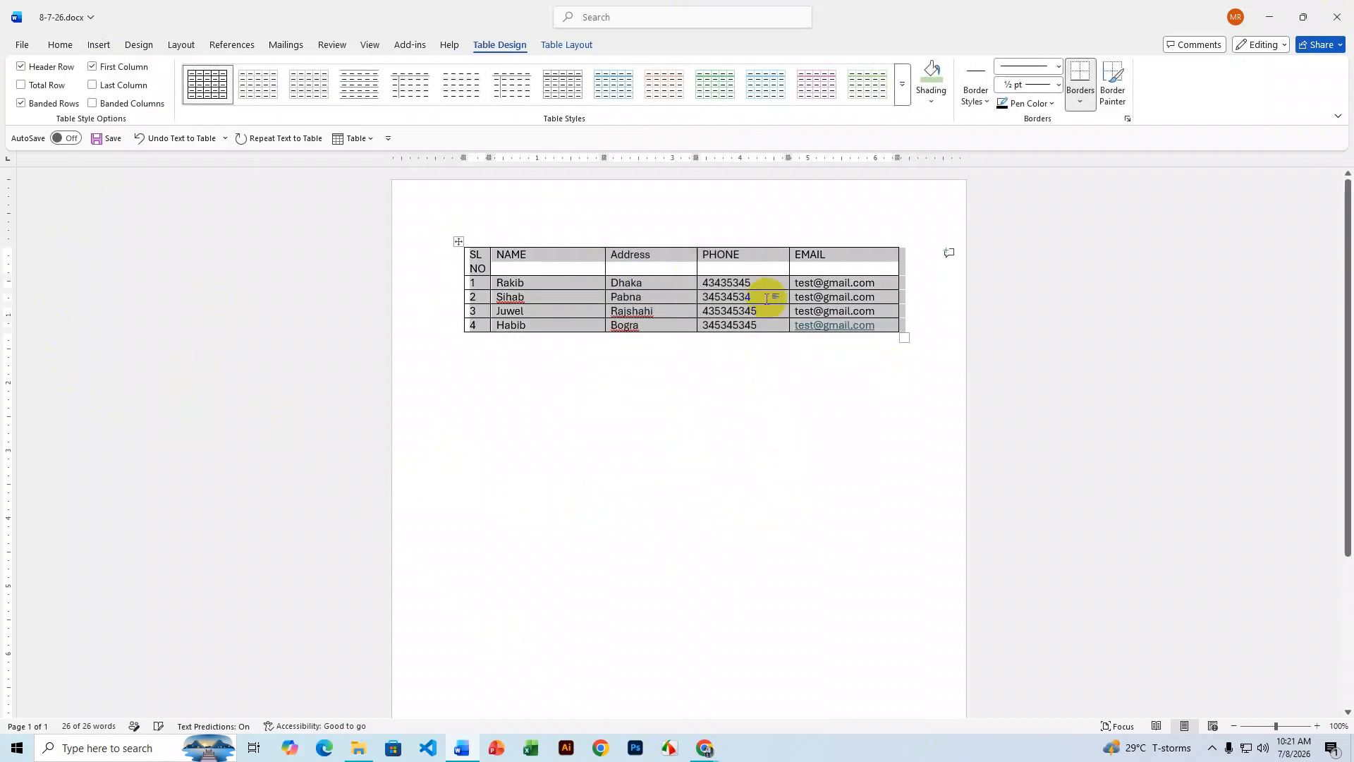
click(730, 445)
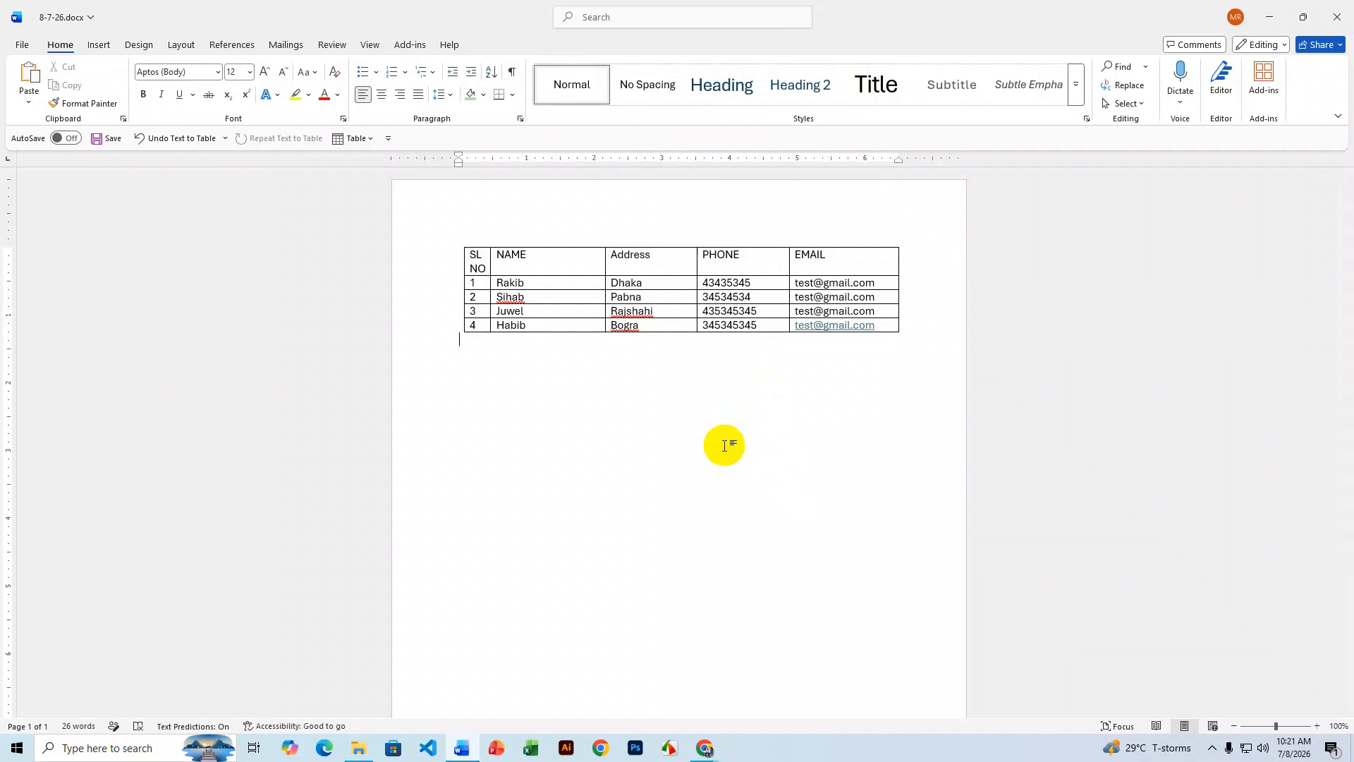
scroll(725, 445, down, 5)
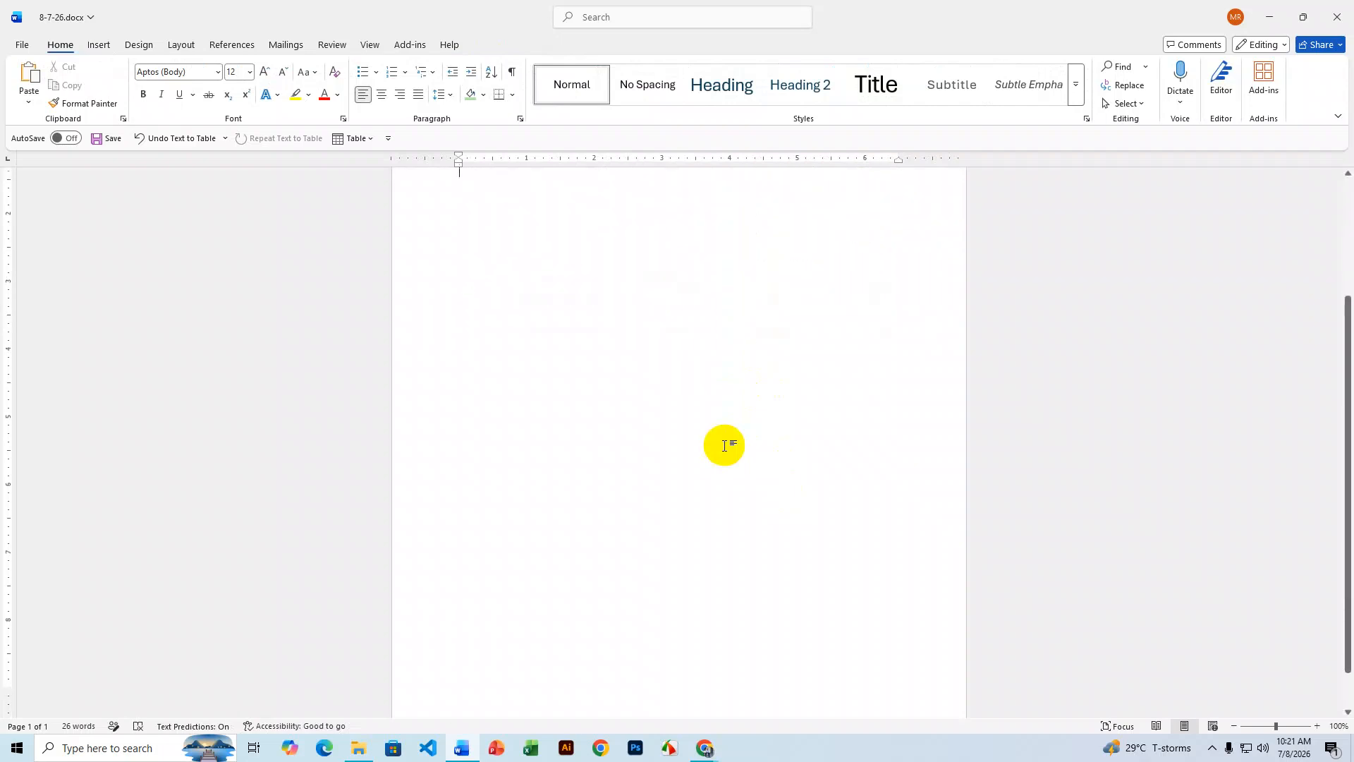
scroll(725, 445, up, 4)
click(708, 749)
click(642, 701)
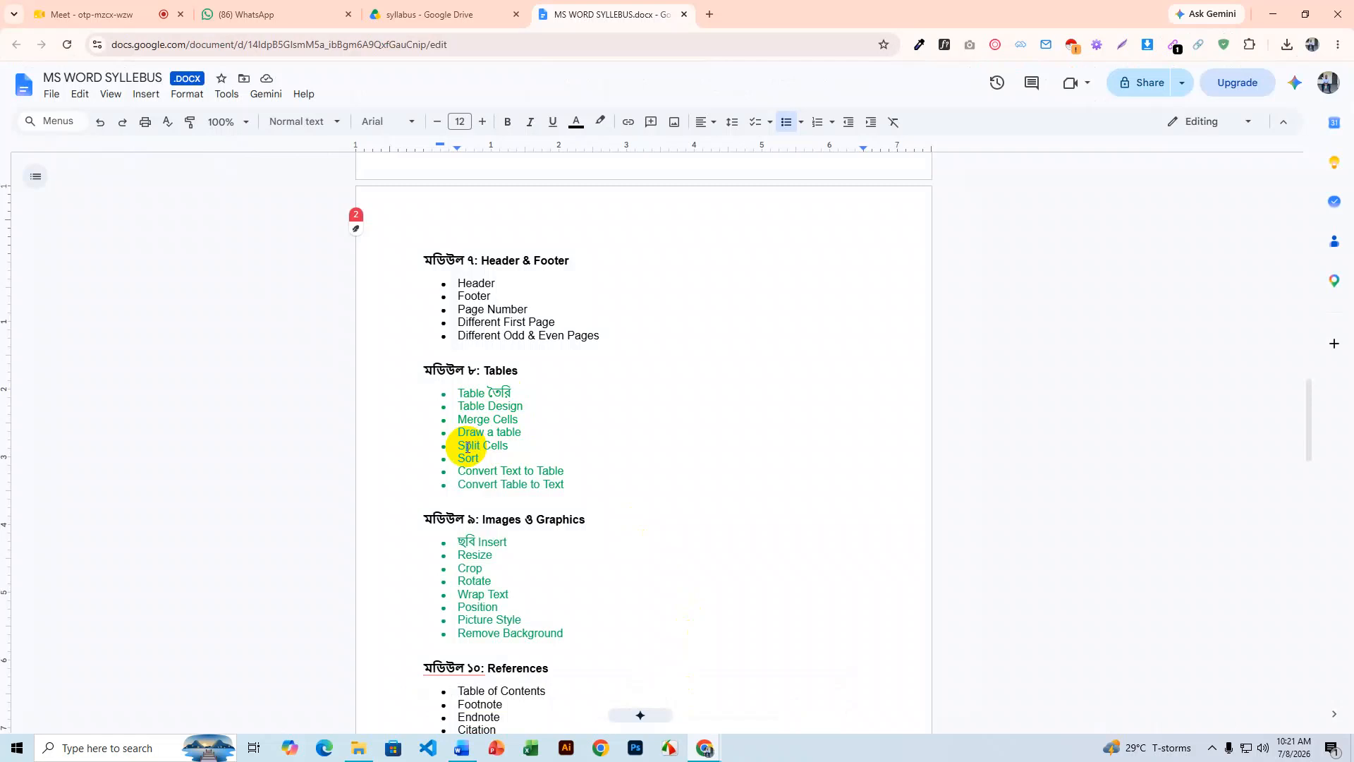
click(1272, 13)
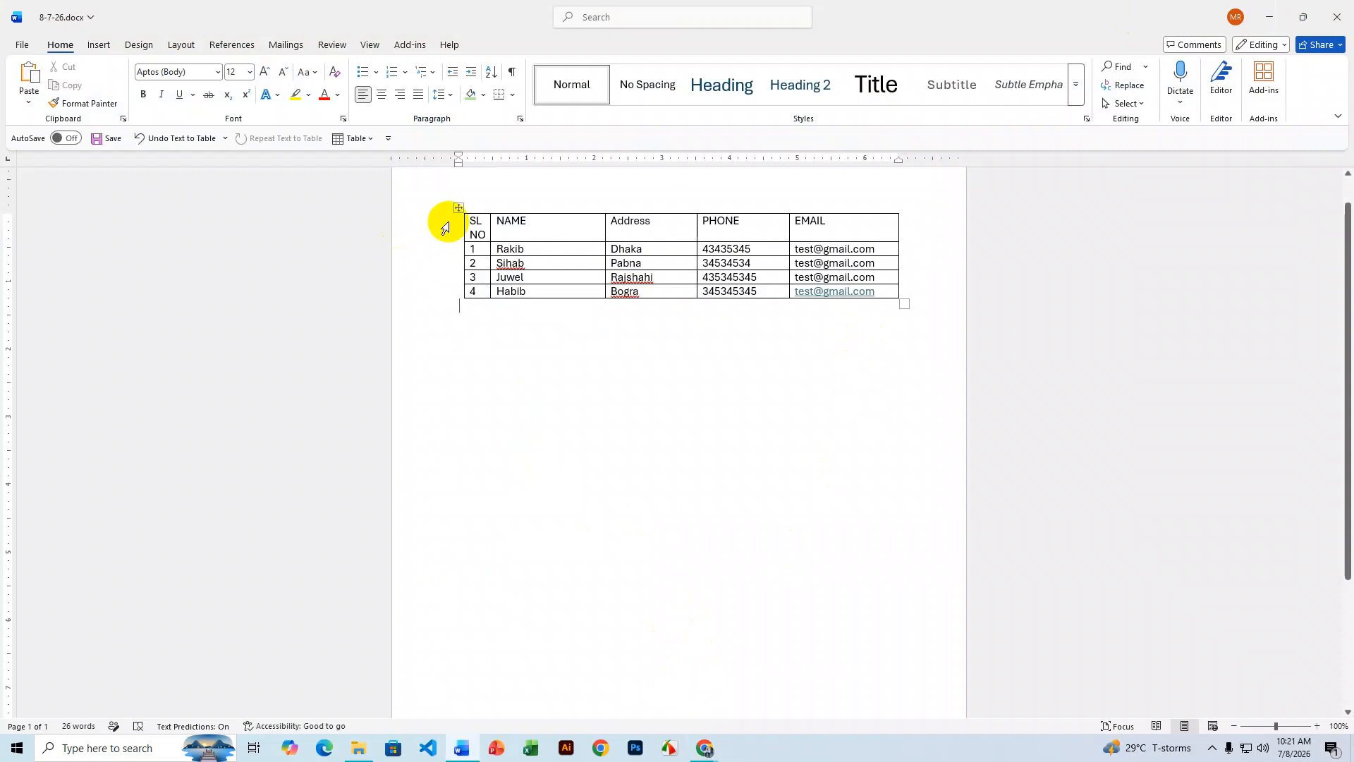
- Drag the contact table lower on the page, then select the Sihab, Juwel and Habib rows
click(458, 208)
drag(457, 252, 453, 314)
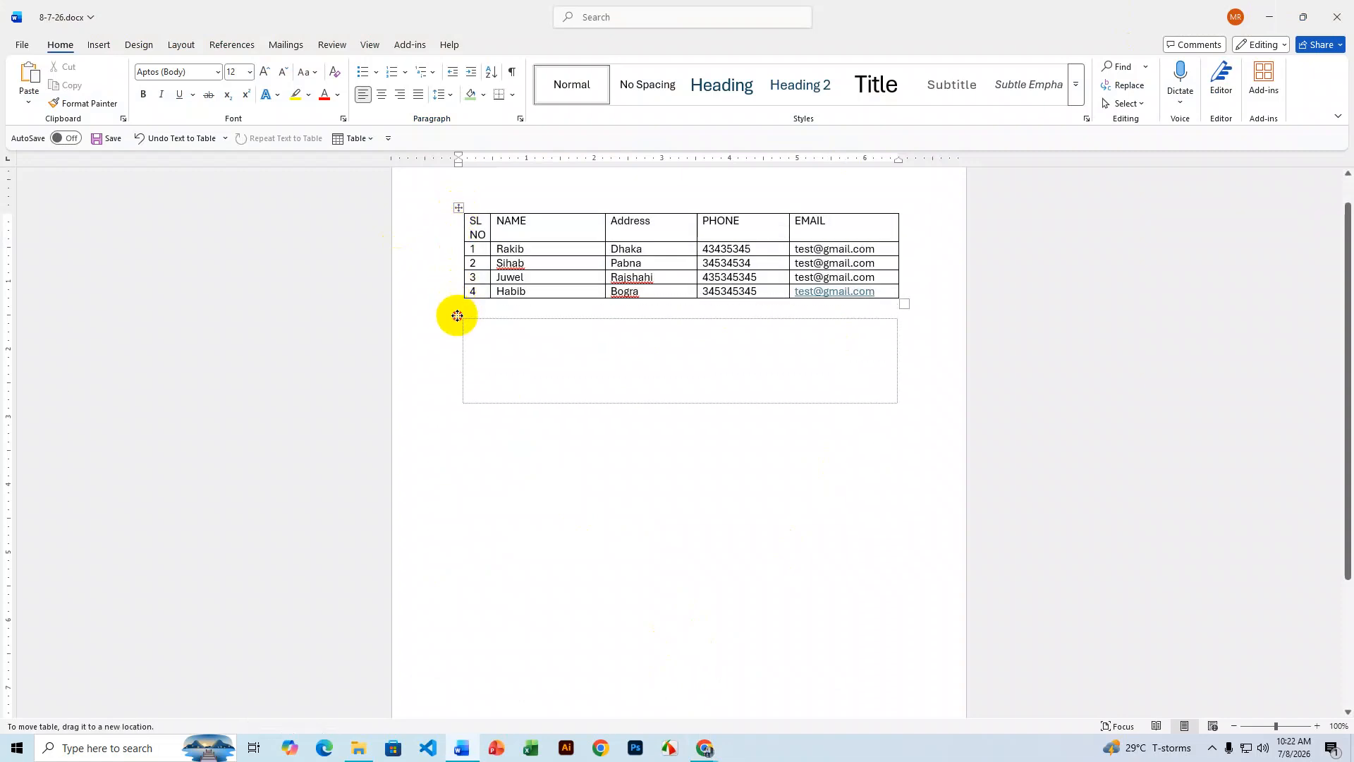
drag(450, 226, 453, 347)
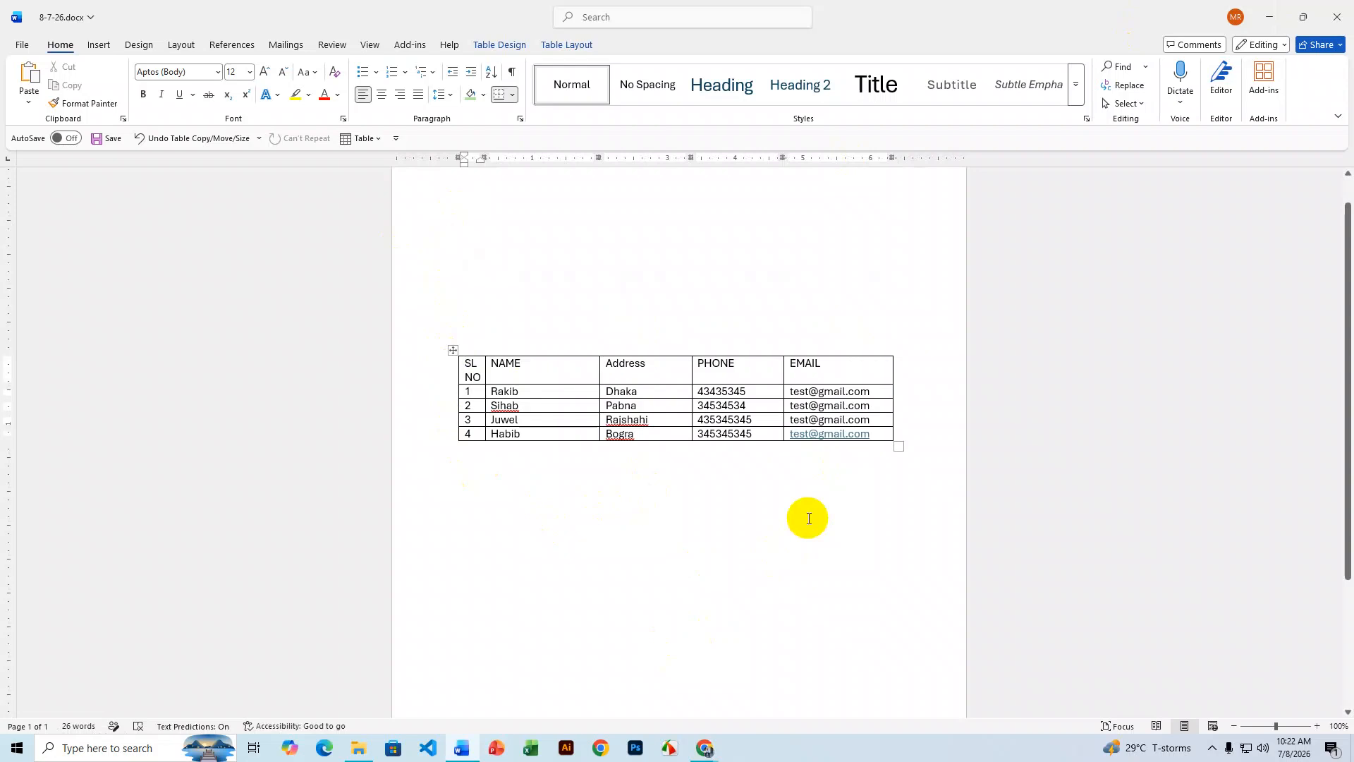
drag(872, 431, 460, 409)
key(ctrl+c)
- Add three empty rows at the table's end and paste the copied Sihab, Juwel and Habib rows
click(906, 433)
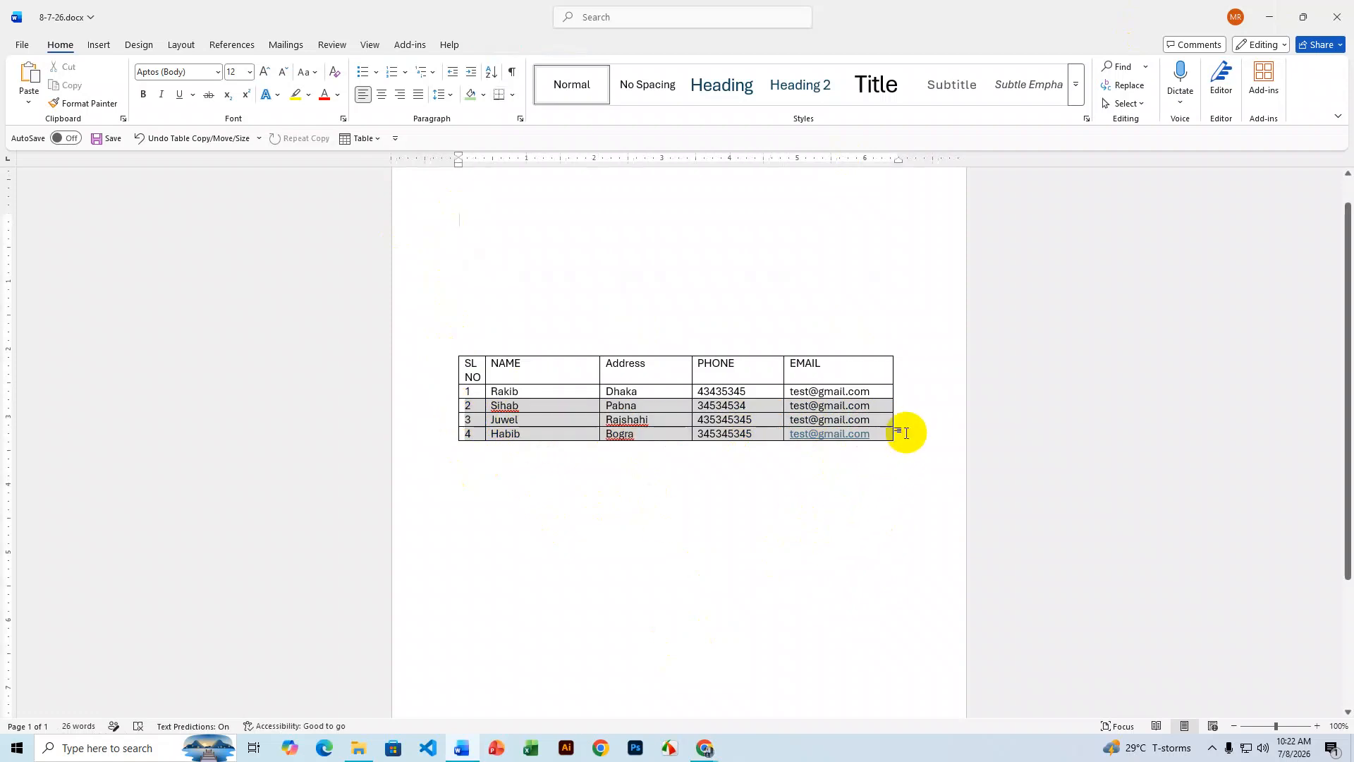
click(897, 434)
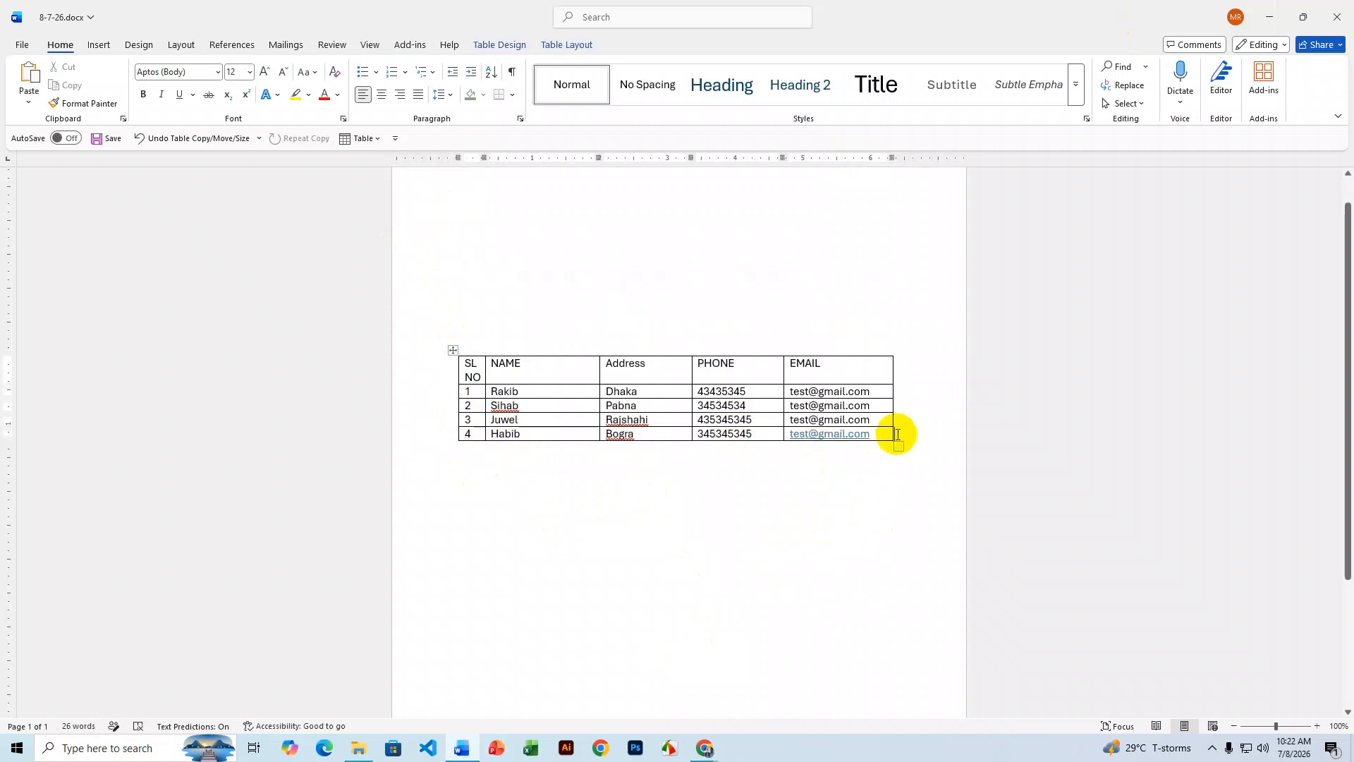
key(Return)
key(Return)
key(Return)
drag(473, 450, 840, 476)
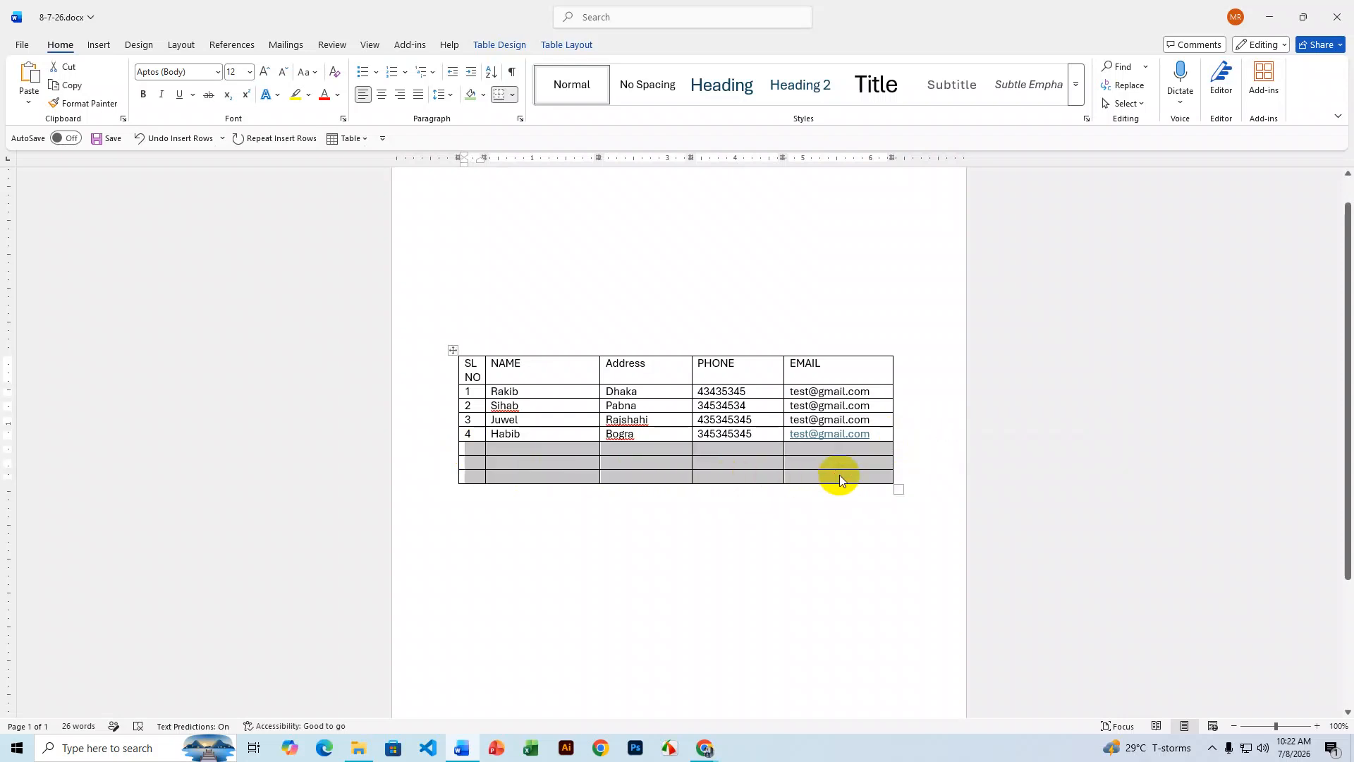
key(ctrl+v)
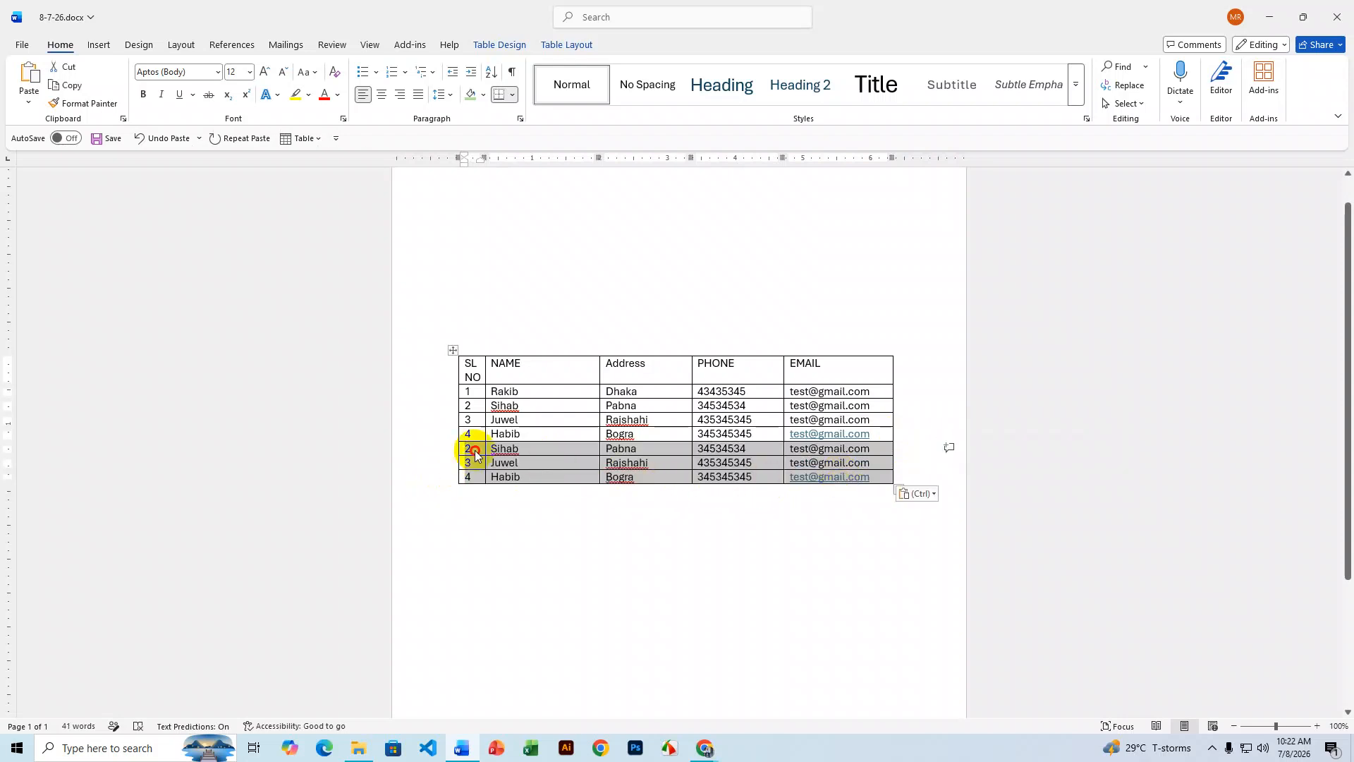
click(475, 455)
- Renumber the pasted rows' serial numbers to 5, 6 and 7
double_click(466, 452)
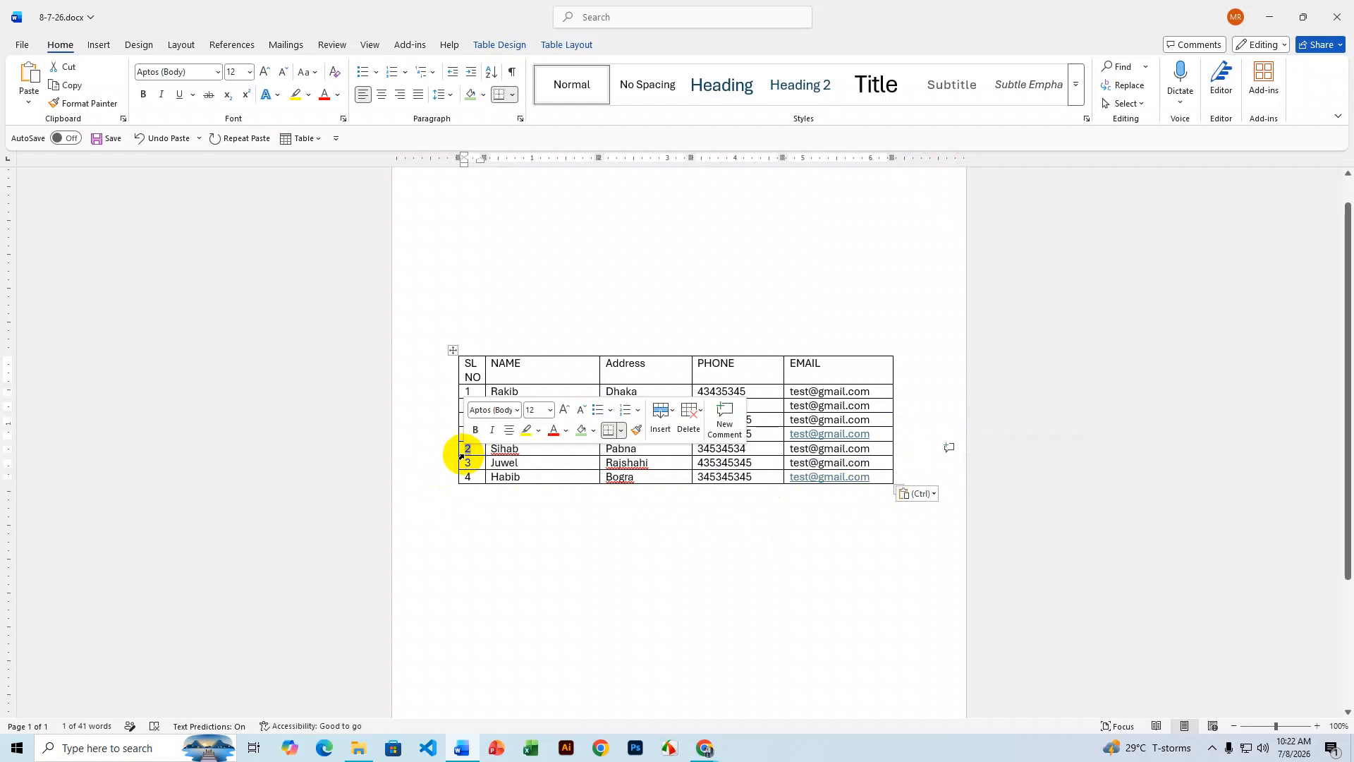
text(5)
double_click(462, 462)
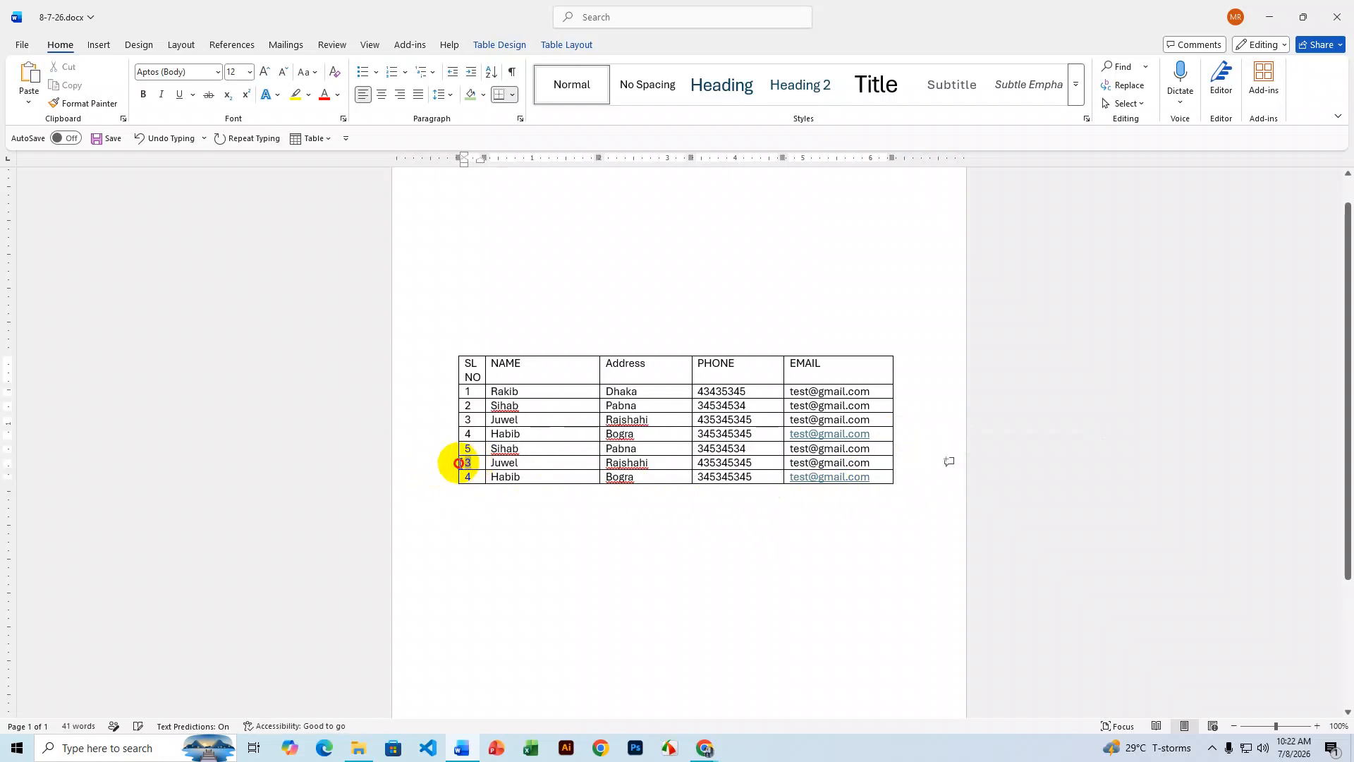
text(6)
double_click(463, 477)
text(7)
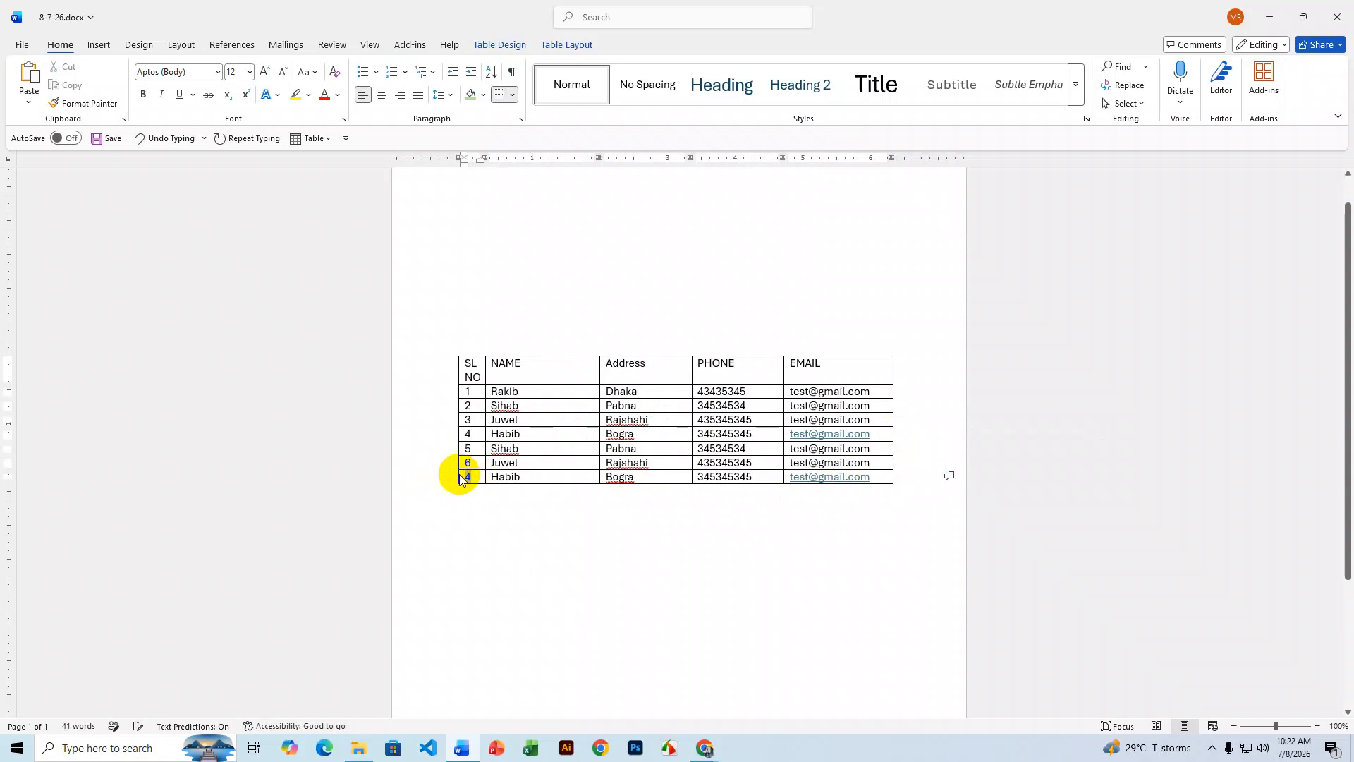
click(675, 596)
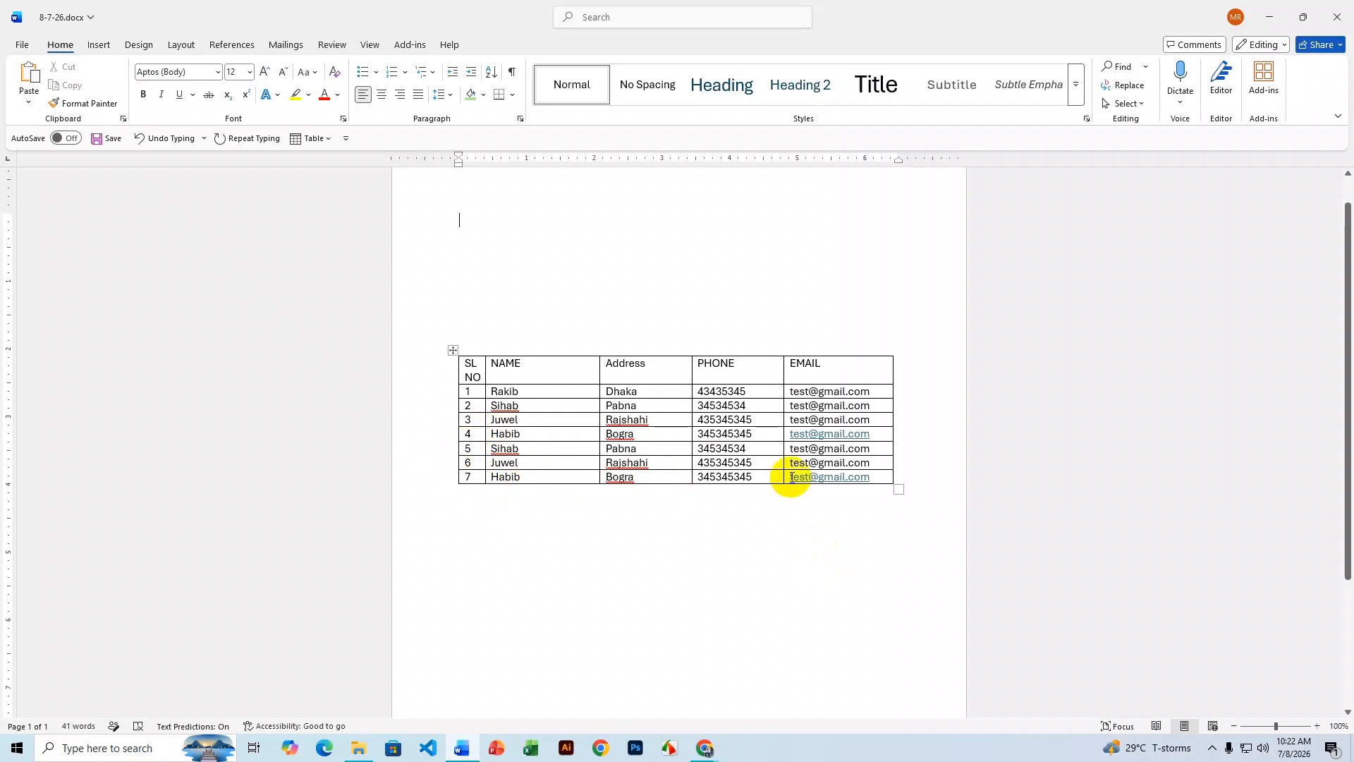
click(902, 448)
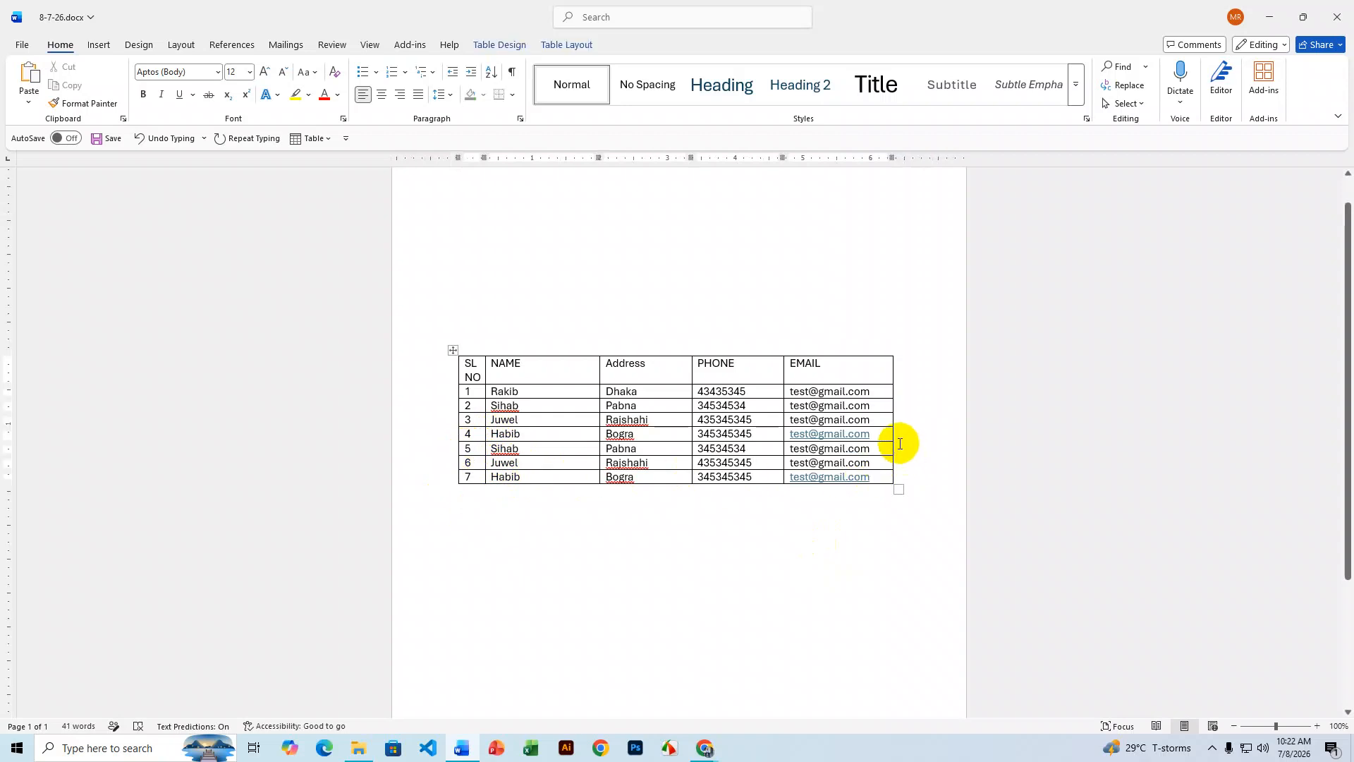
- Split the table before row 5 and drag the rows 5–7 table further down the page
click(492, 48)
click(564, 46)
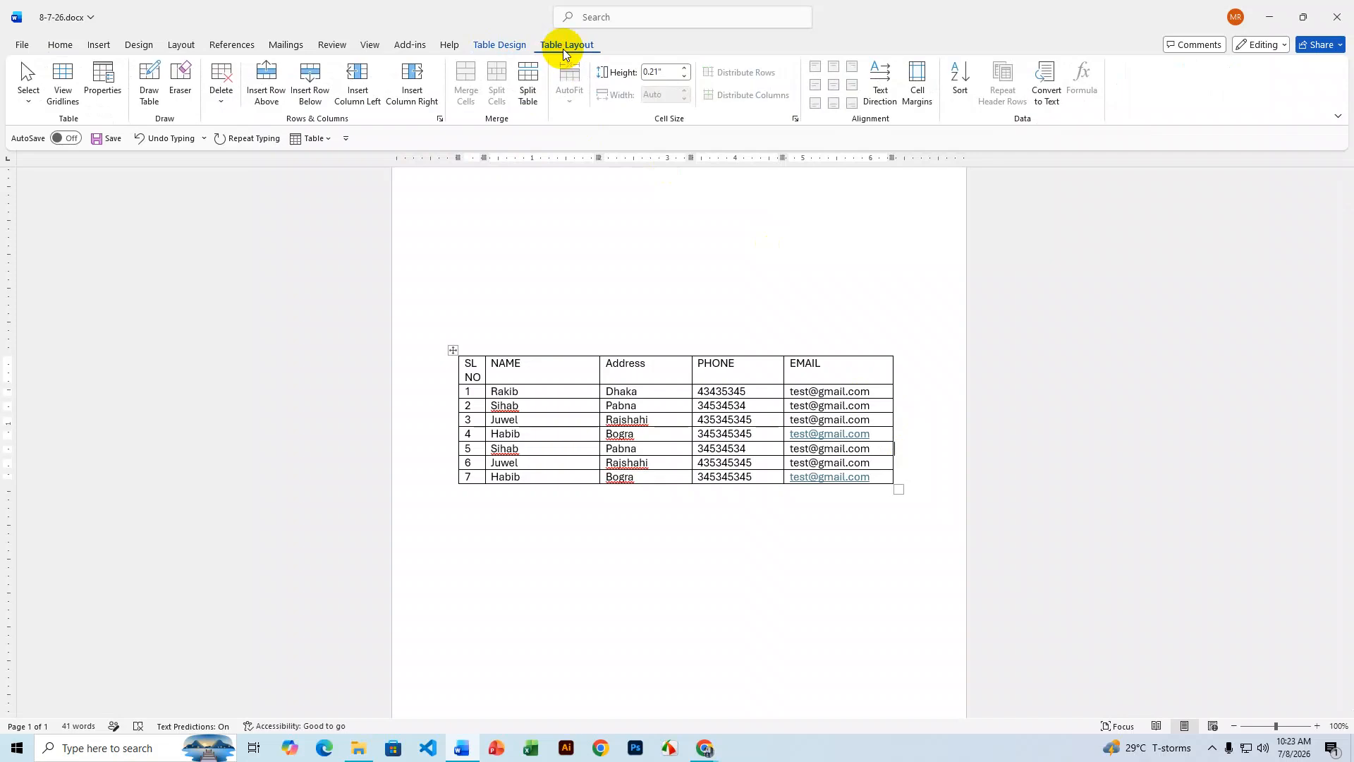
click(531, 76)
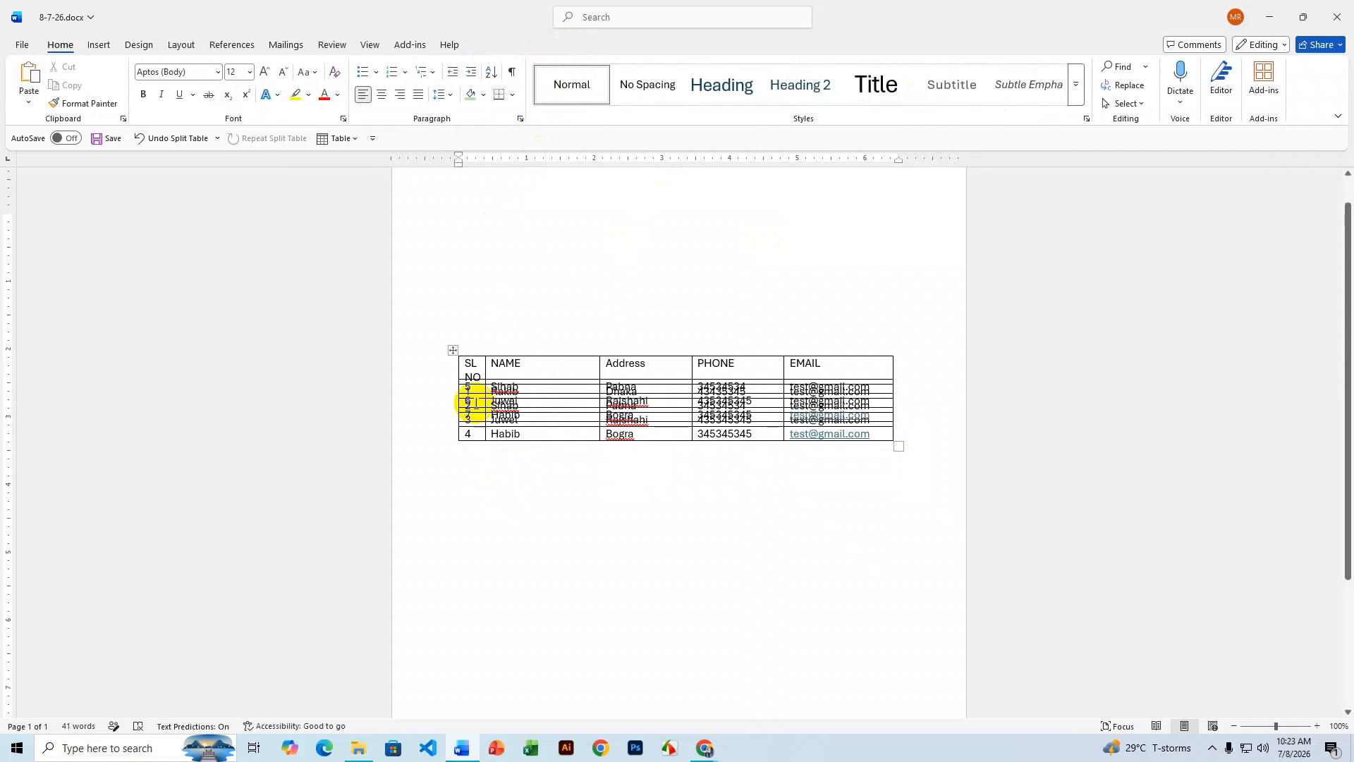
drag(453, 351, 454, 248)
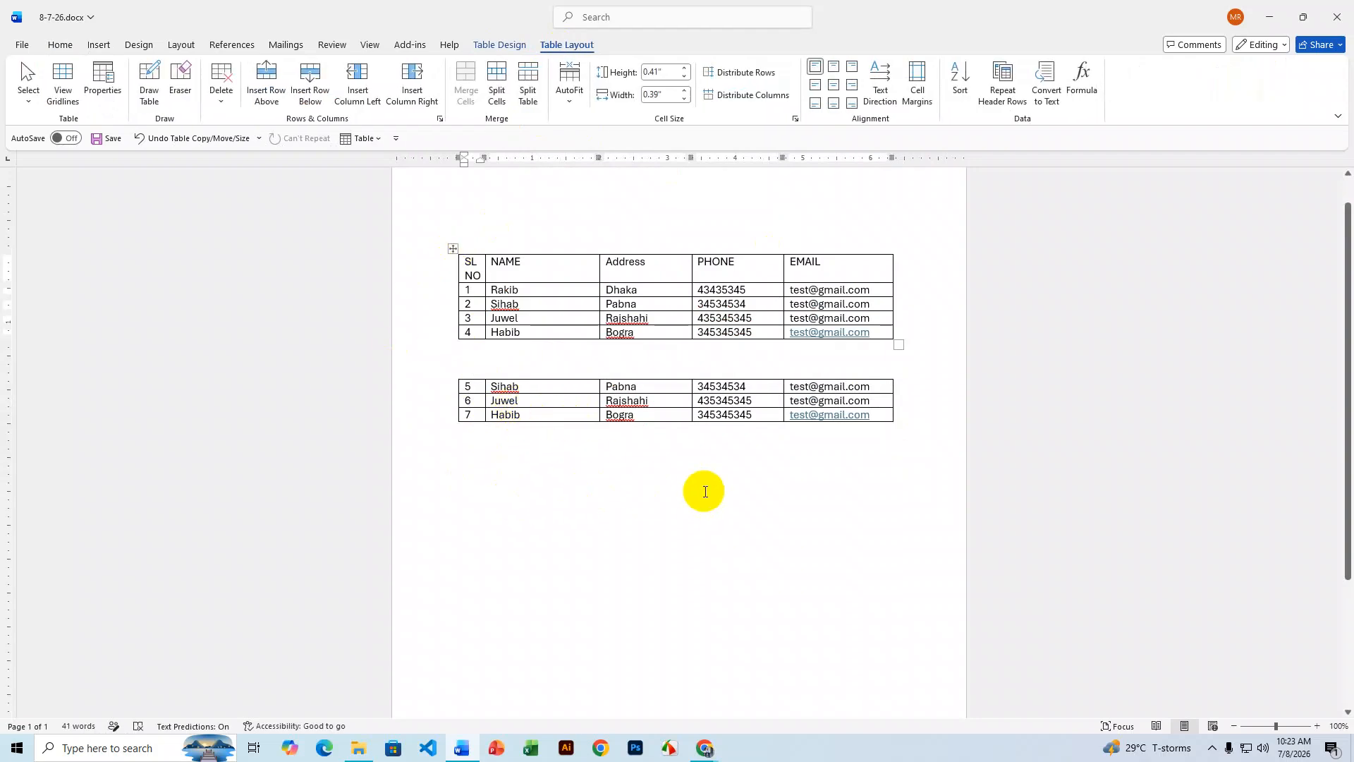
drag(453, 373, 448, 512)
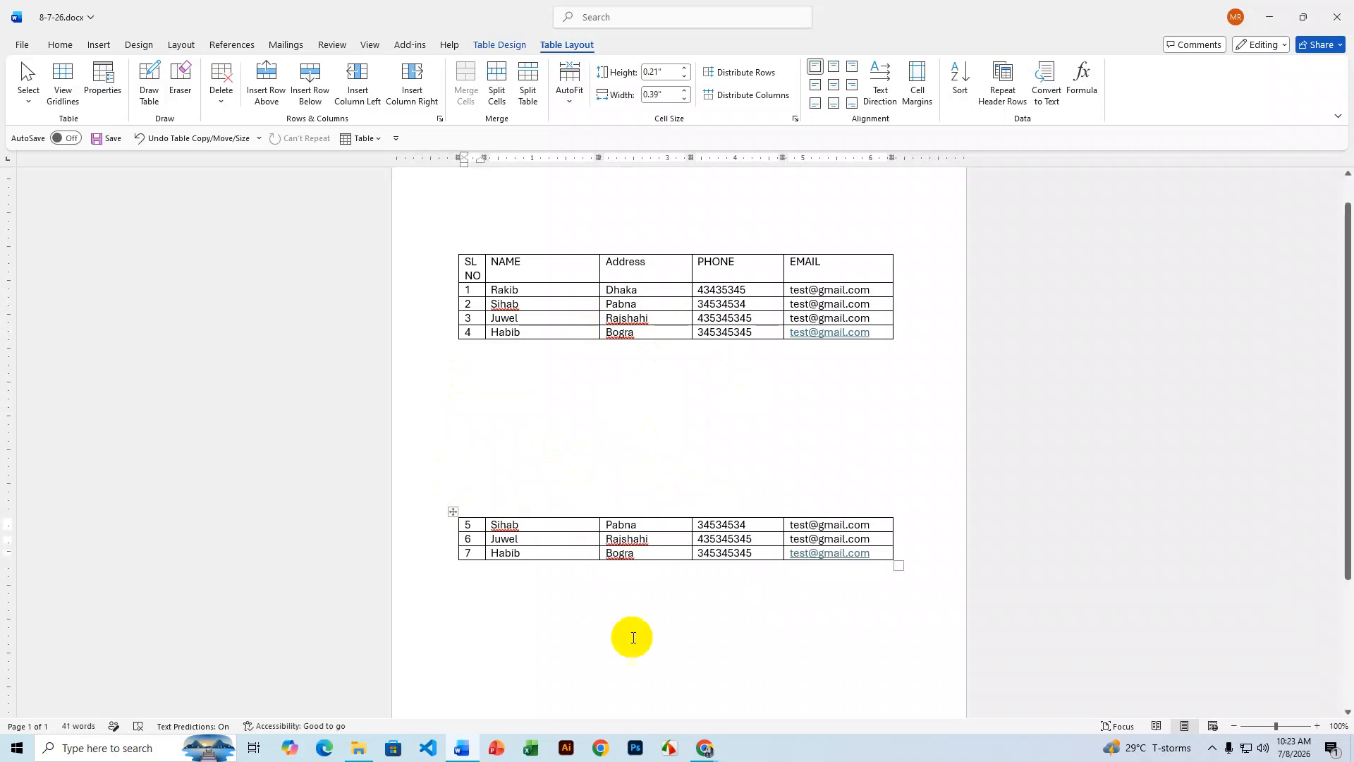
- Split the upper table above row 2 and move the header-and-row-1 table below rows 2–4
click(903, 305)
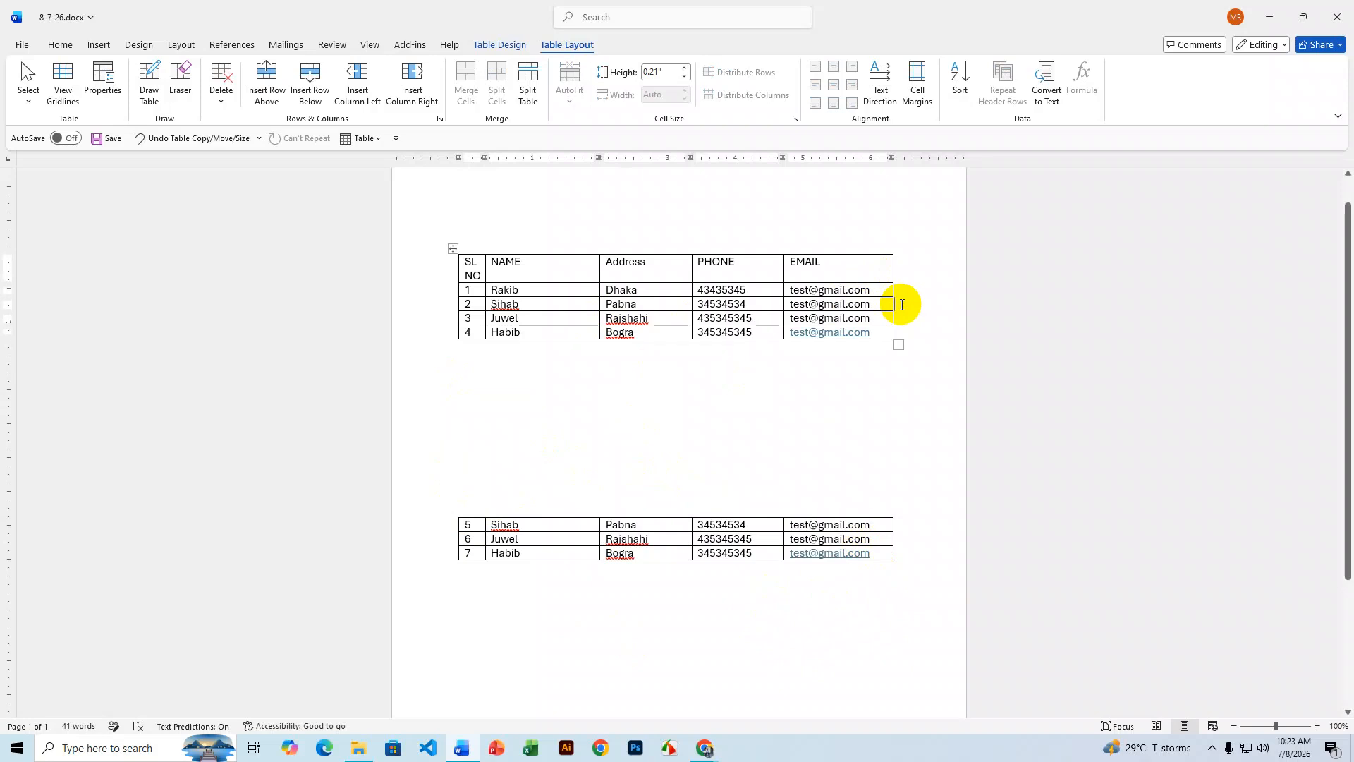
click(529, 83)
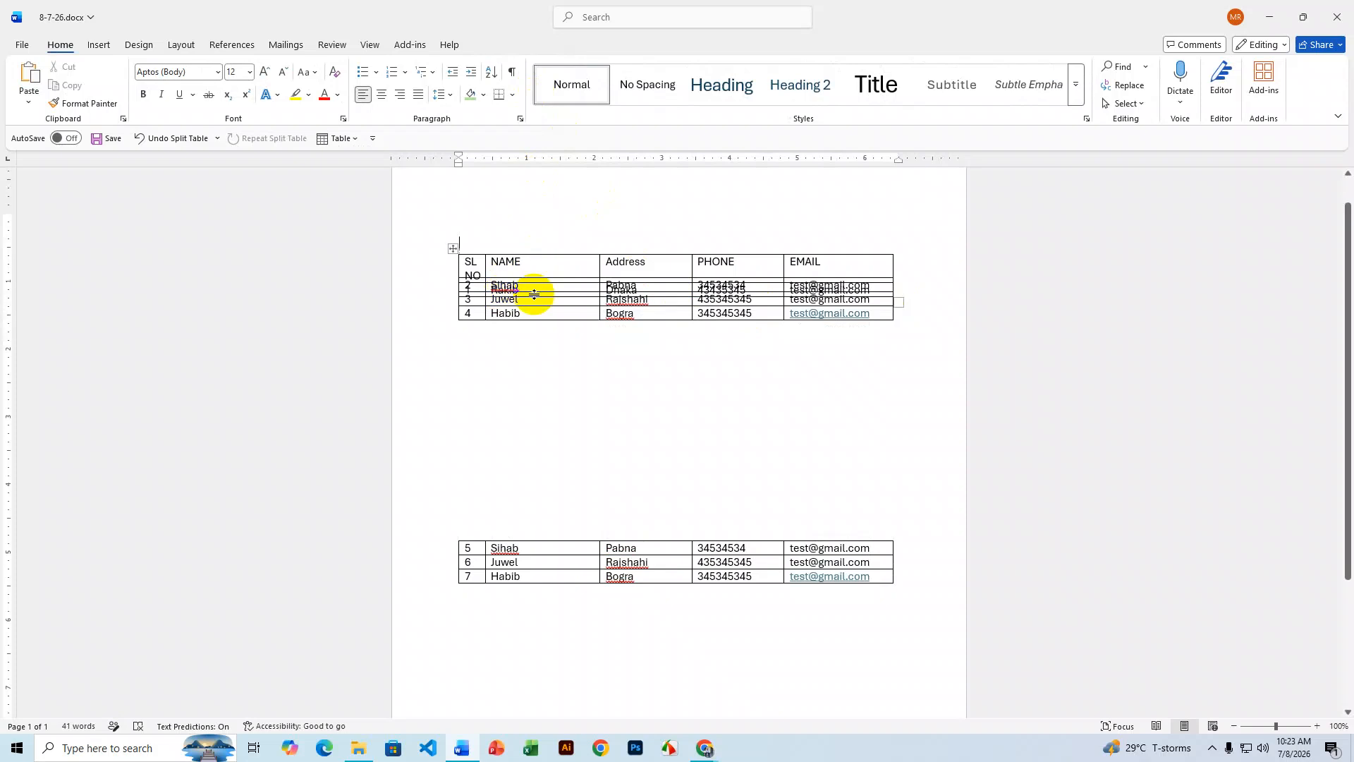
drag(452, 247, 454, 410)
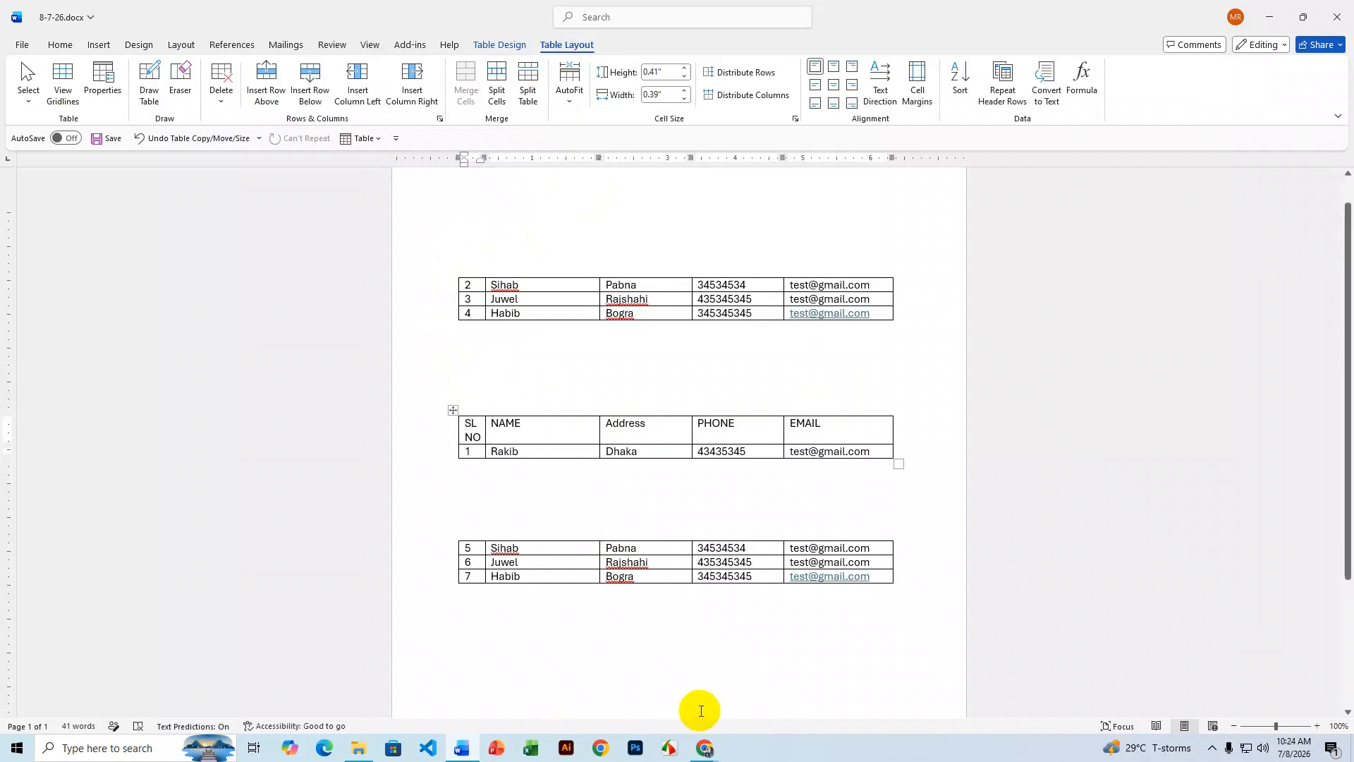
- Rename the syllabus item 'Split Cells' to 'Split Table' in Google Docs, then undo Word's table move
click(704, 747)
click(650, 698)
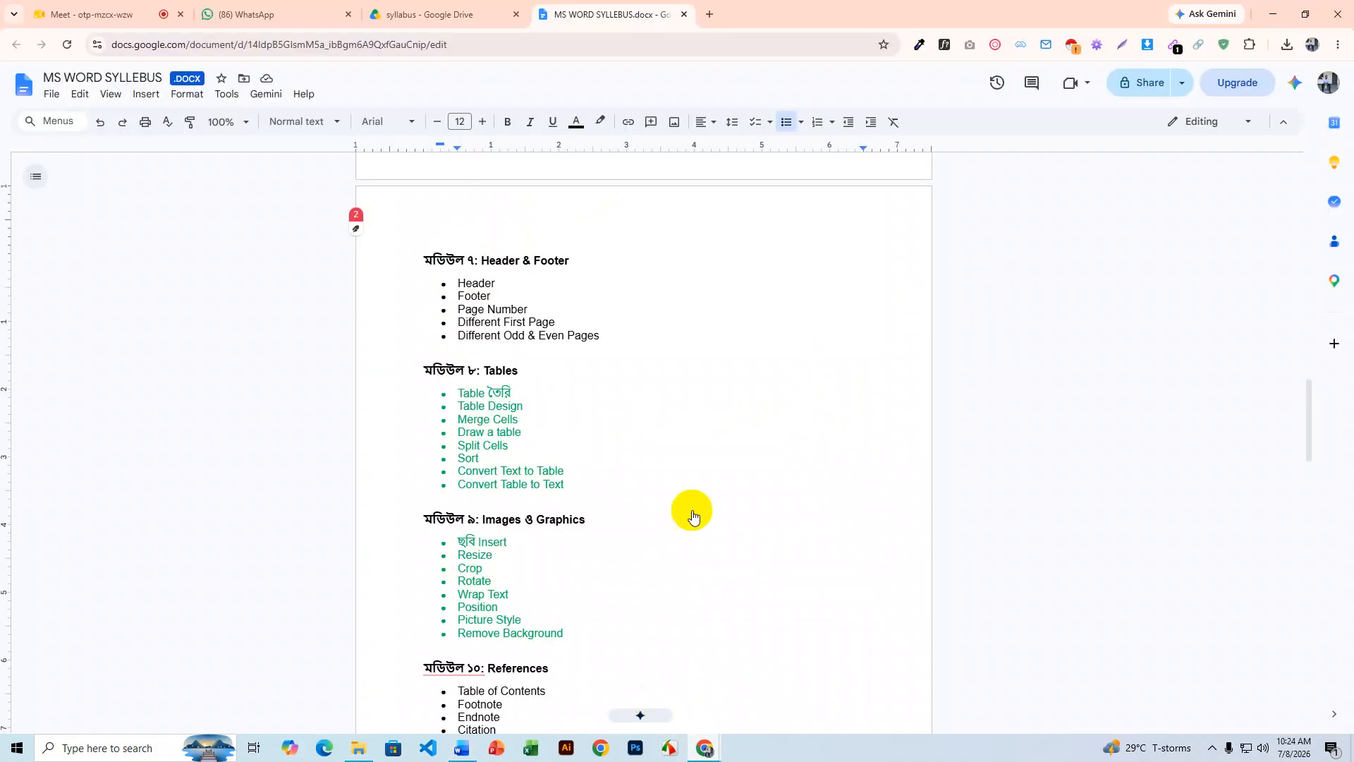
double_click(495, 445)
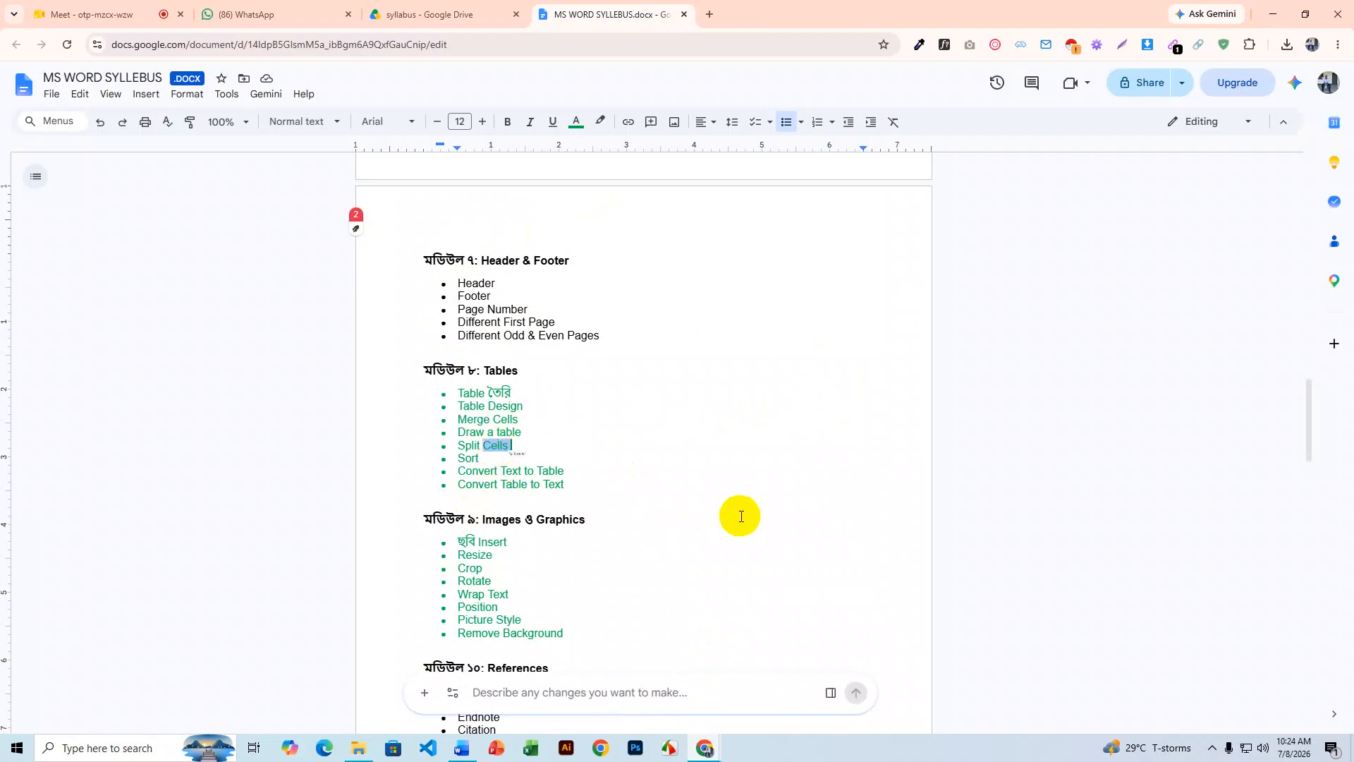
text(Table)
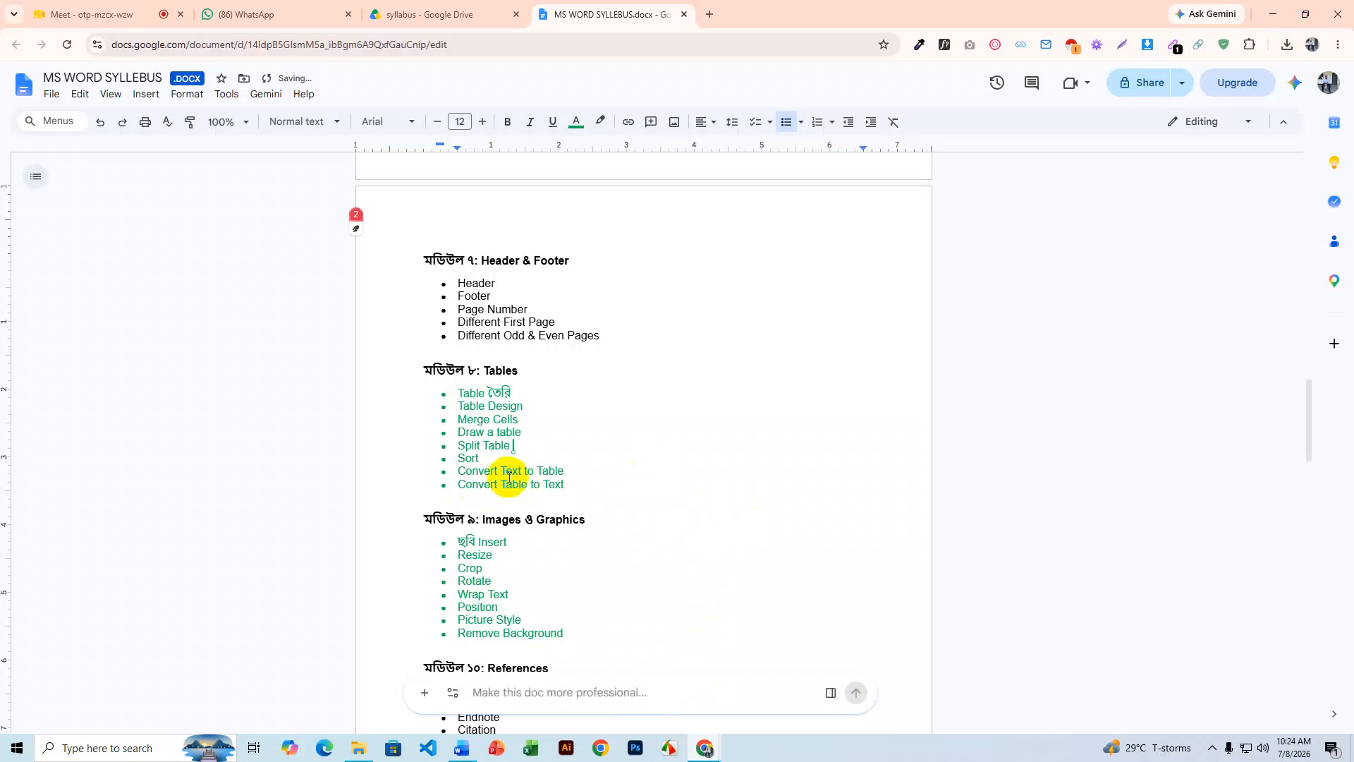
double_click(467, 459)
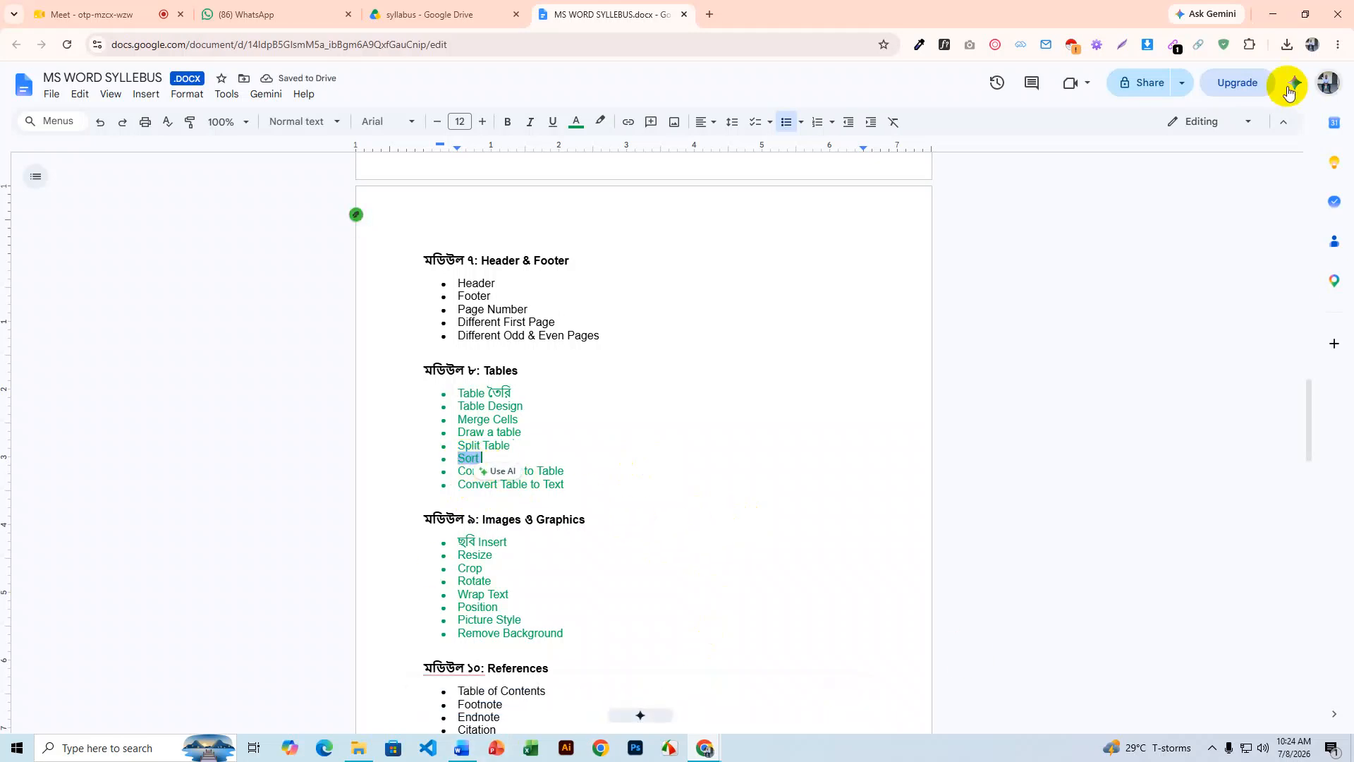
click(1273, 14)
key(ctrl+z)
key(ctrl+z)
key(ctrl+z)
key(ctrl+z)
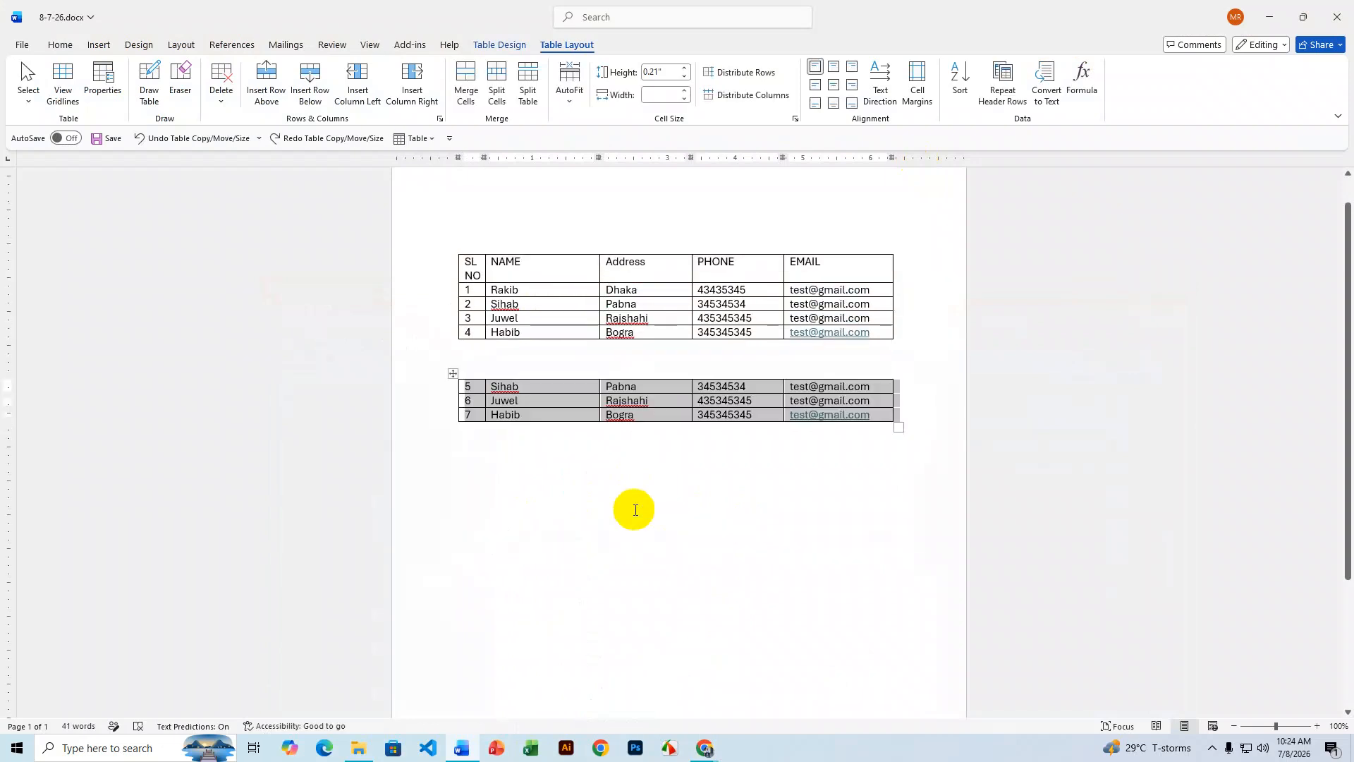
- Undo the split to rejoin one seven-row table and move it higher up the page
key(ctrl+z)
key(ctrl+z)
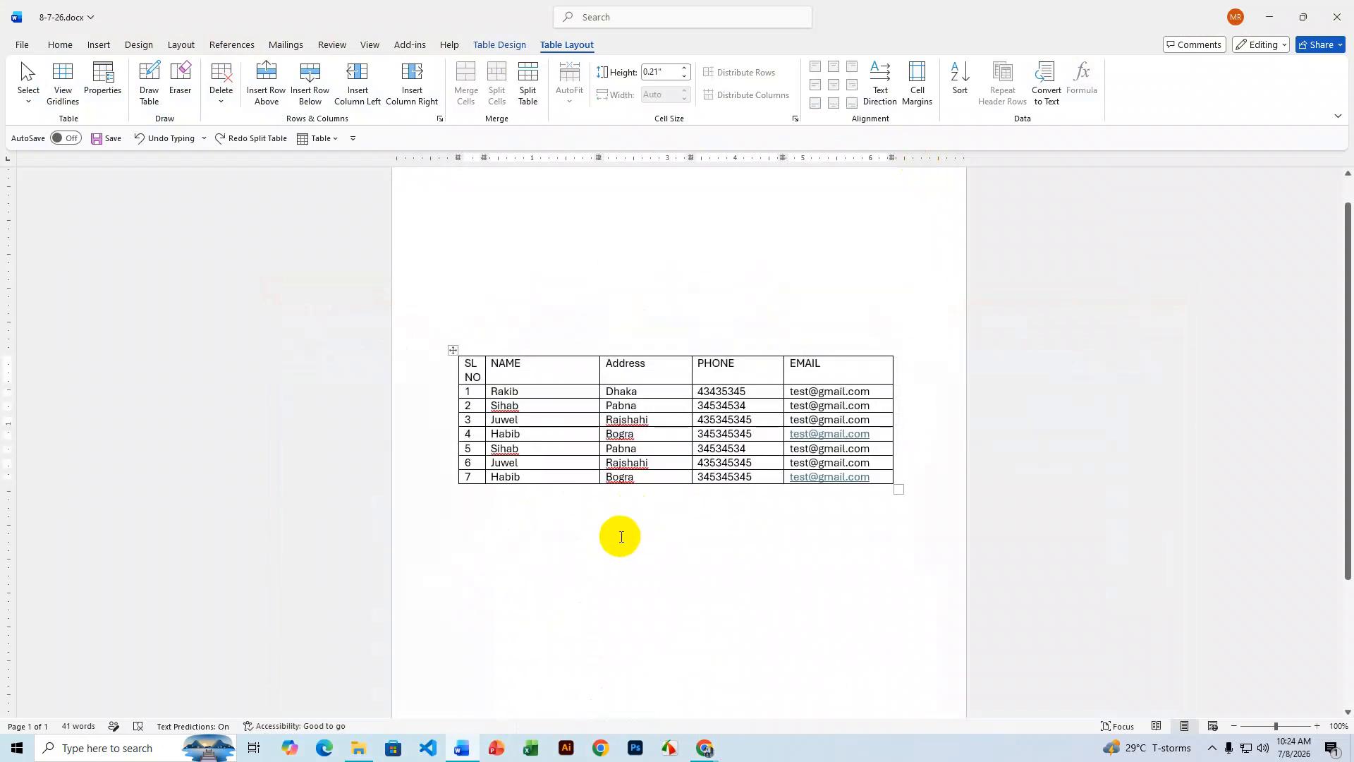
drag(453, 350, 451, 239)
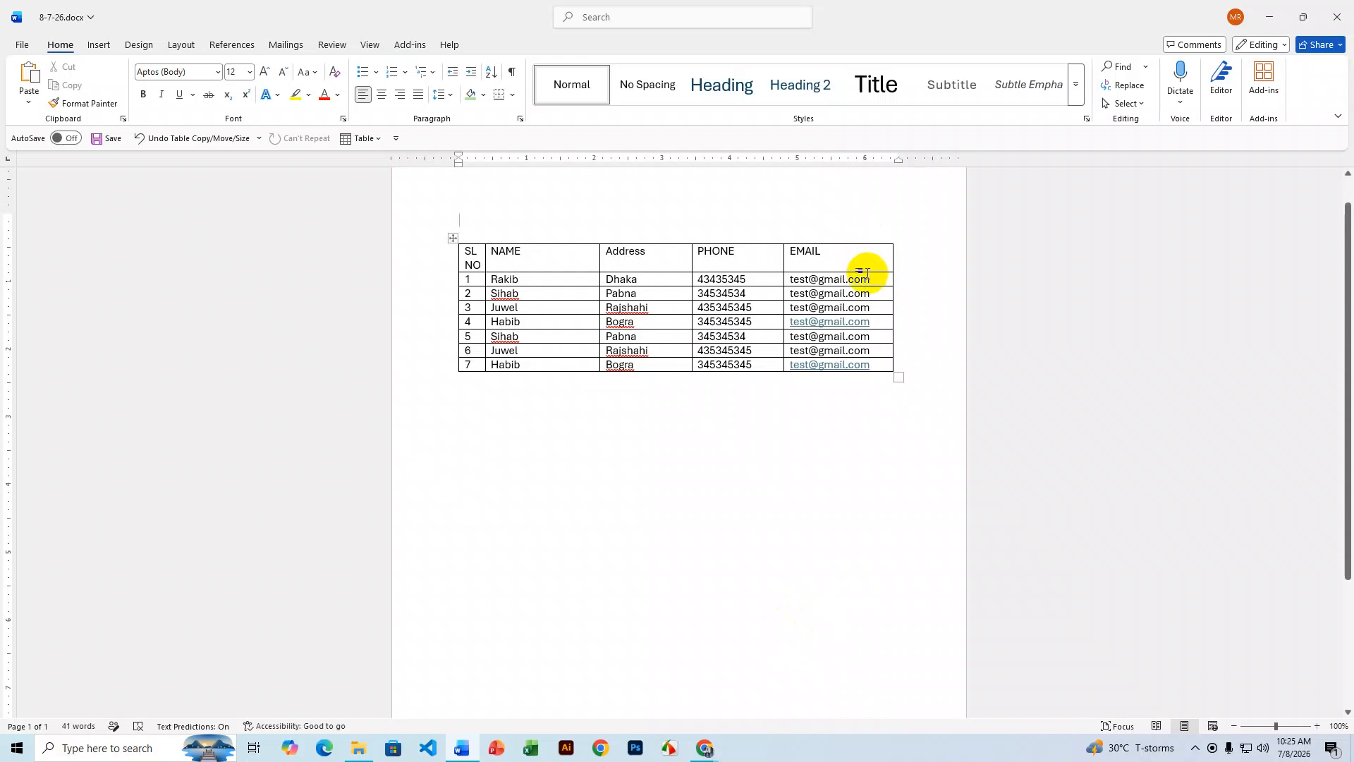
drag(866, 263, 412, 260)
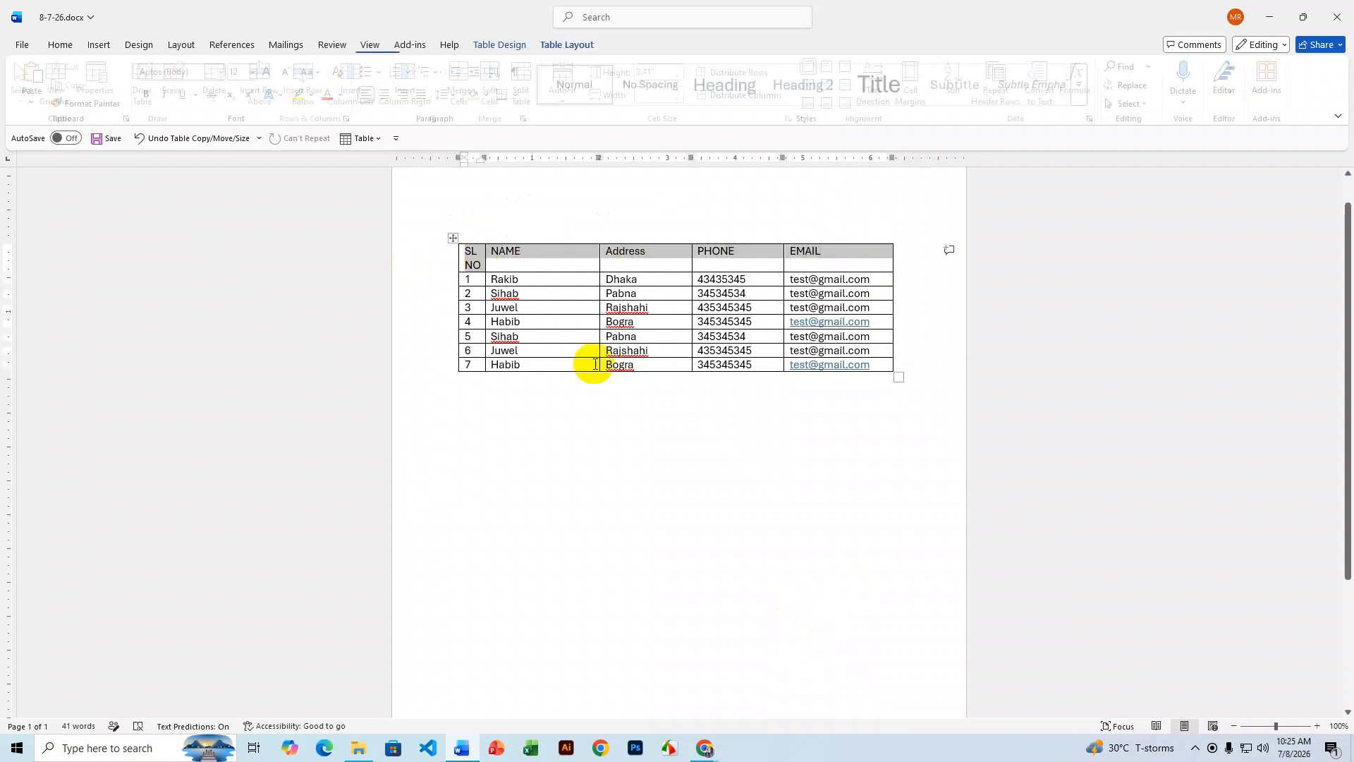
right_click(729, 259)
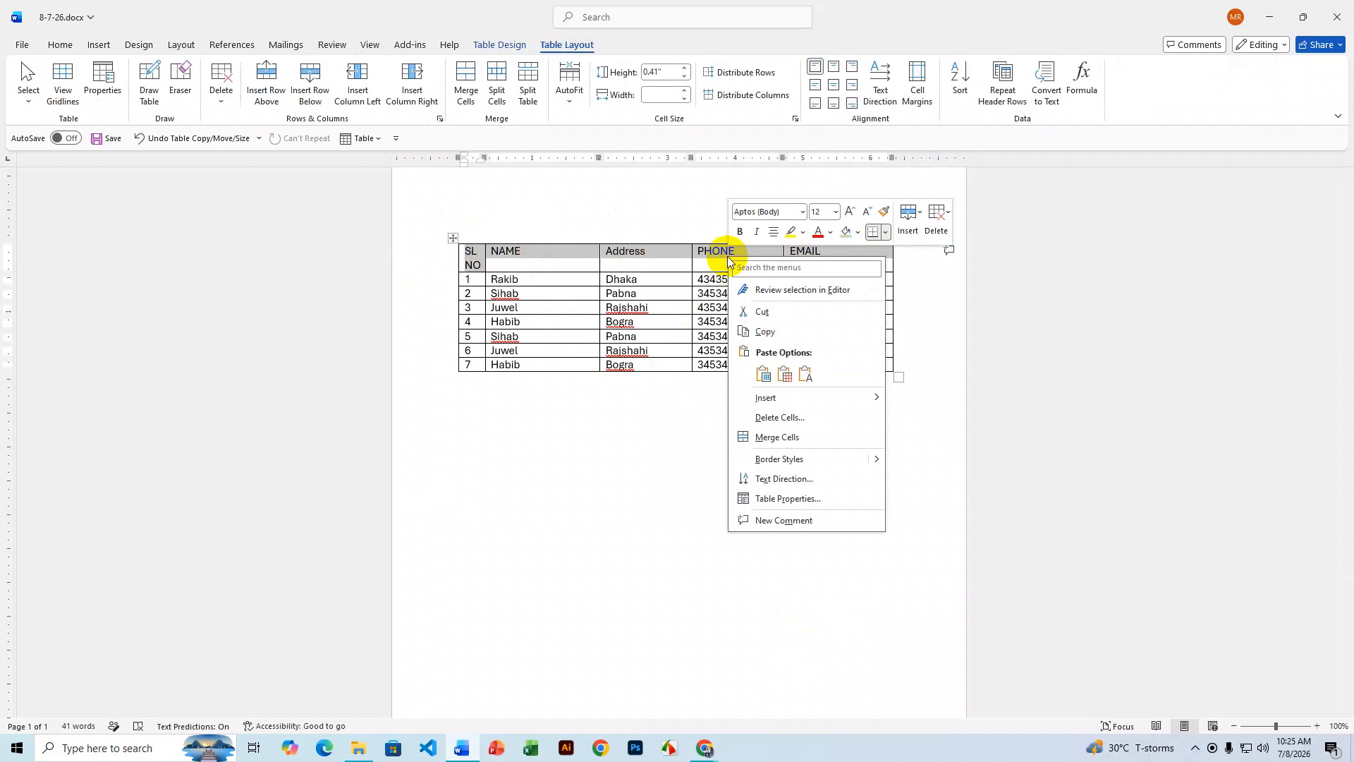
click(568, 298)
click(543, 282)
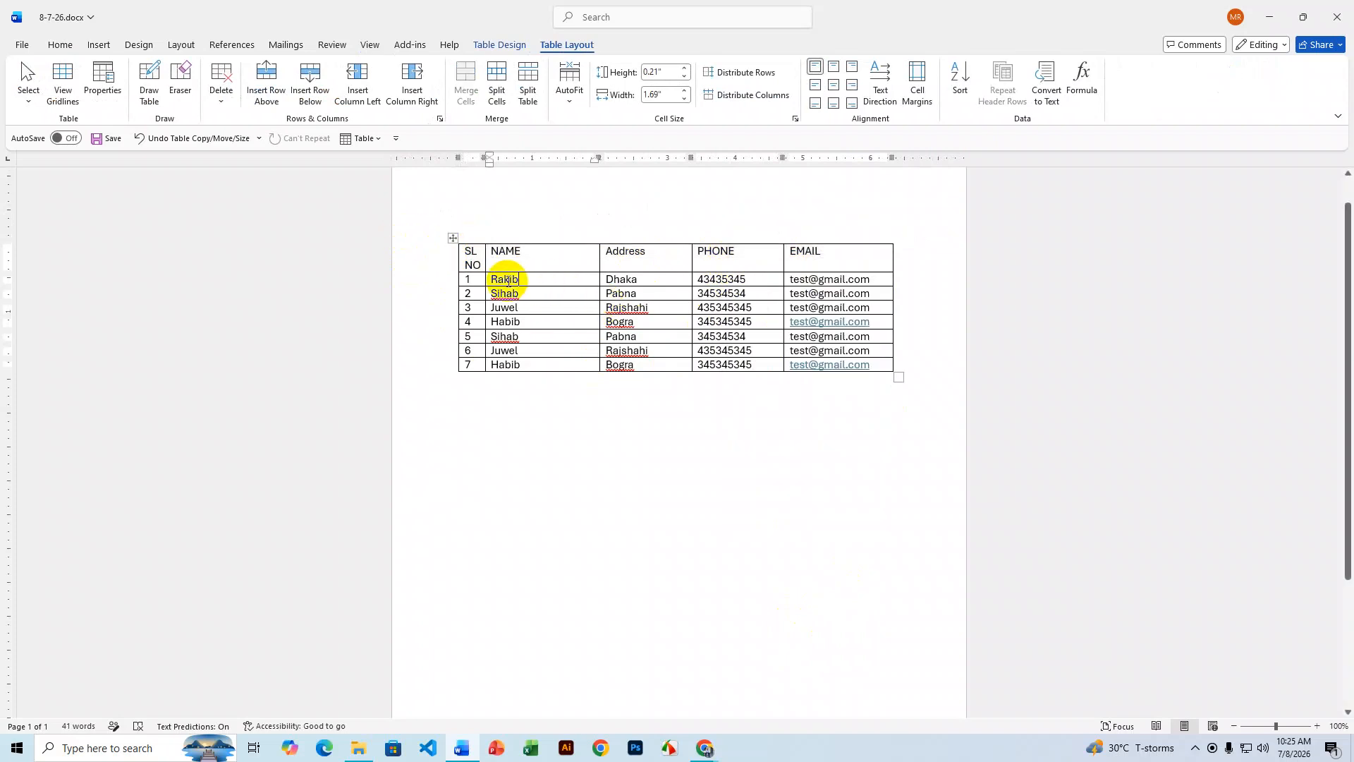
click(455, 239)
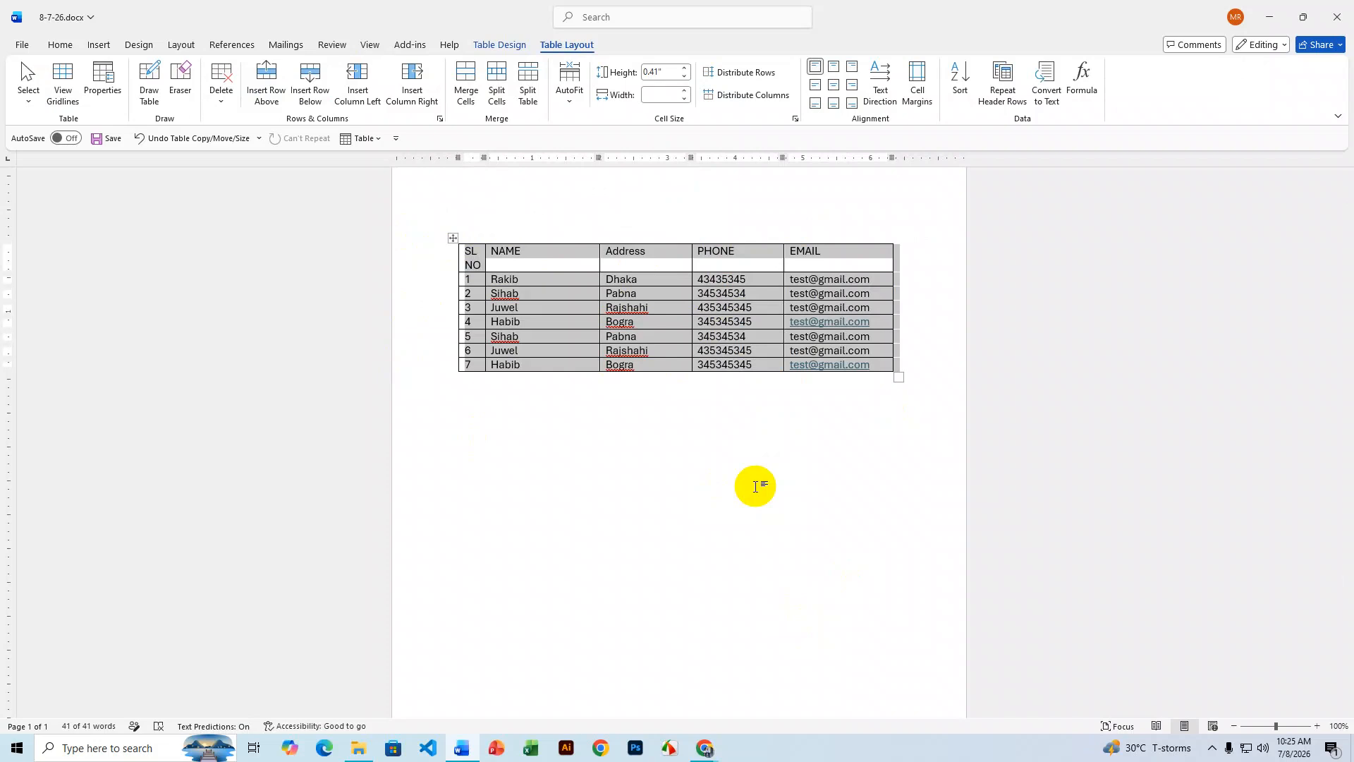
click(839, 256)
- Paste a copy of the whole contact table below the original
click(453, 238)
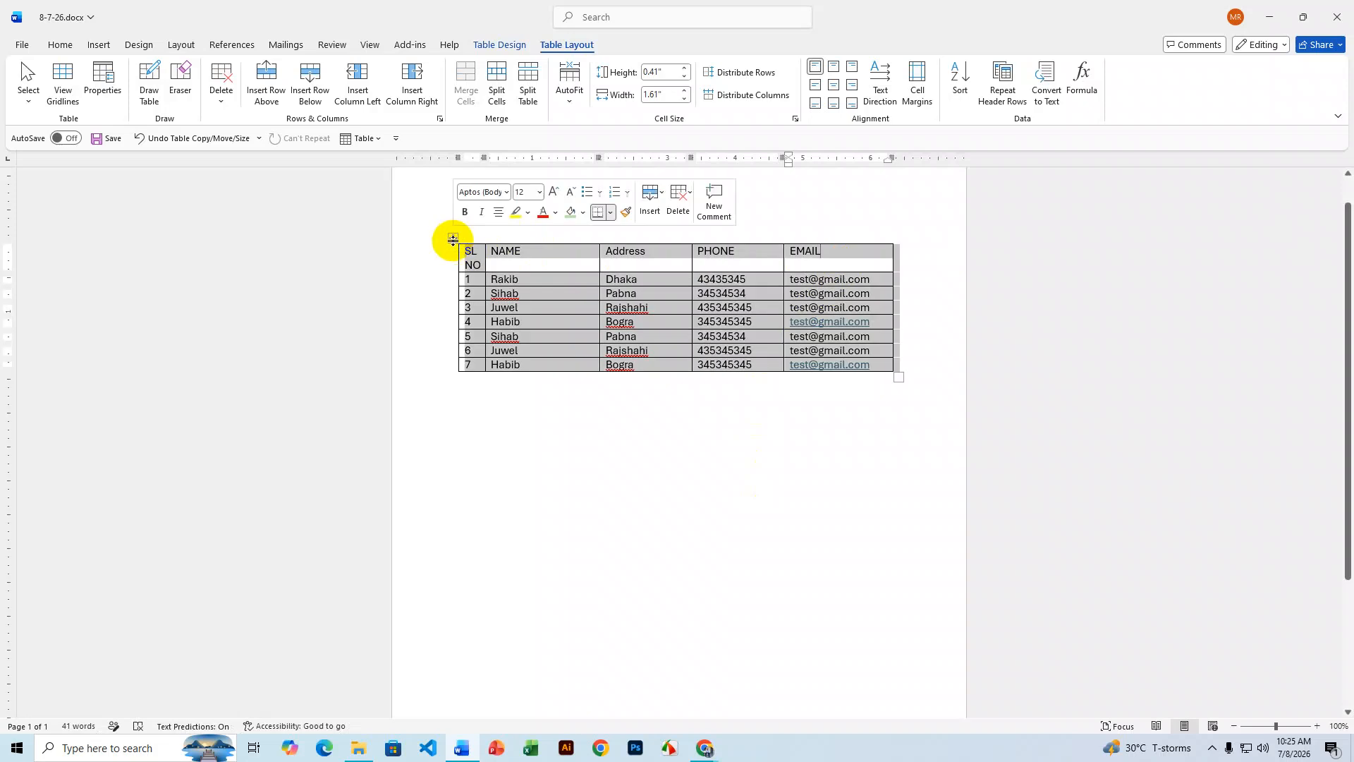
key(ctrl+c)
double_click(467, 448)
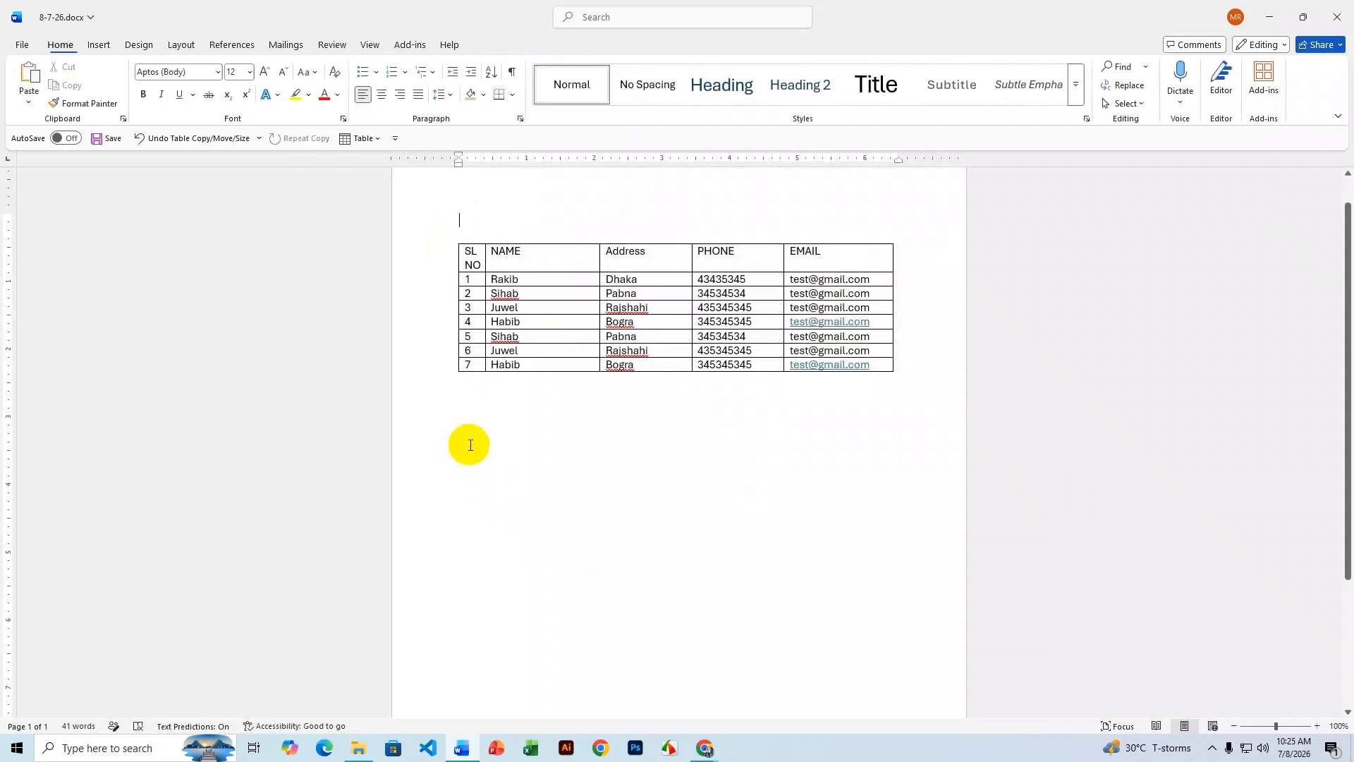
key(ctrl+v)
- Delete the copy's entire header row, then select its serial-number column
drag(853, 460, 442, 462)
right_click(536, 452)
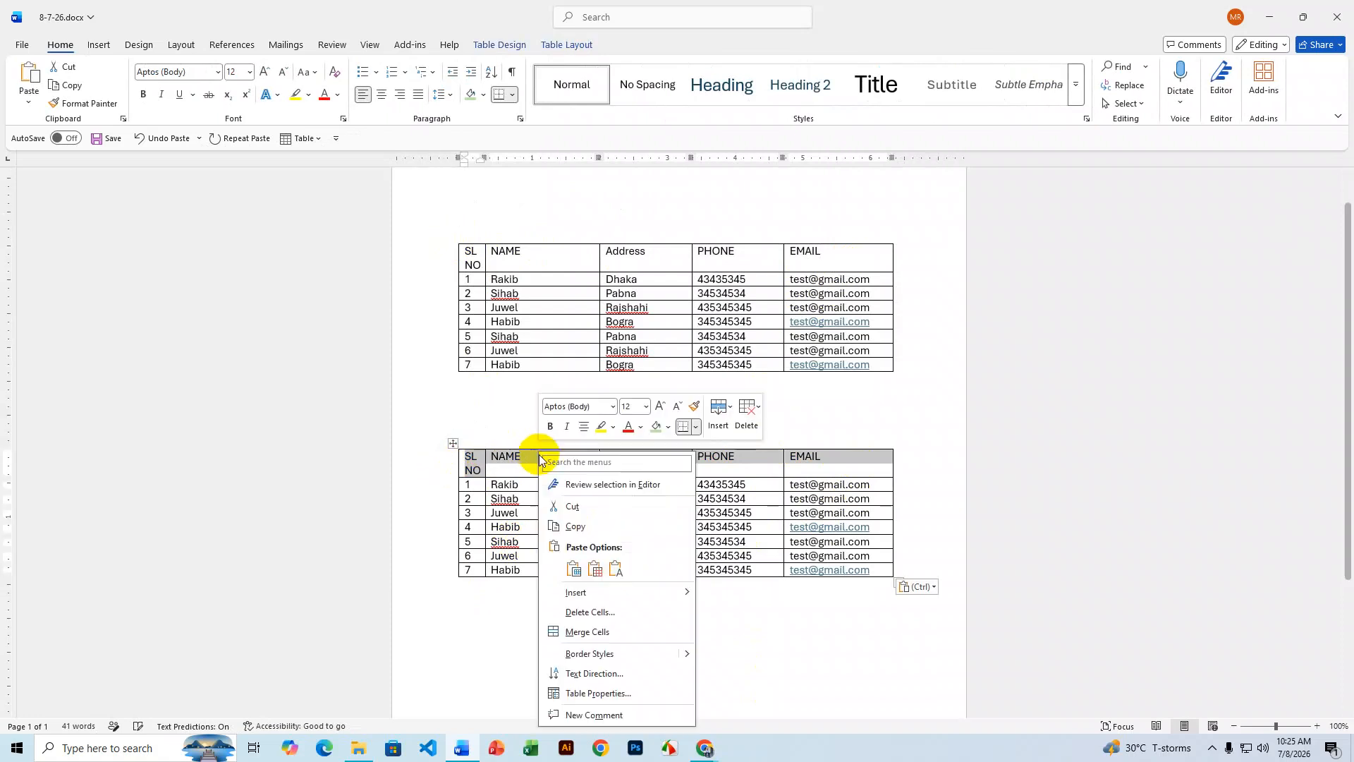
click(590, 612)
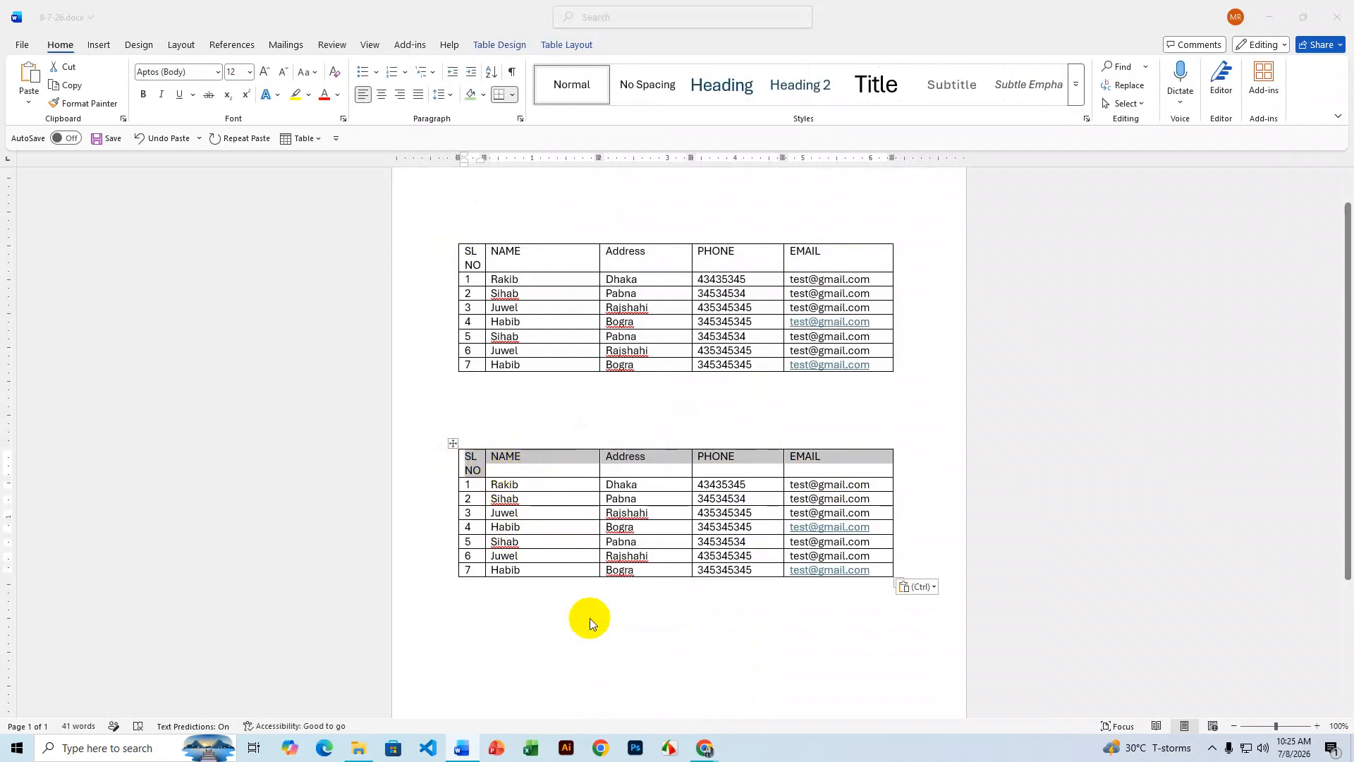
click(649, 361)
click(647, 395)
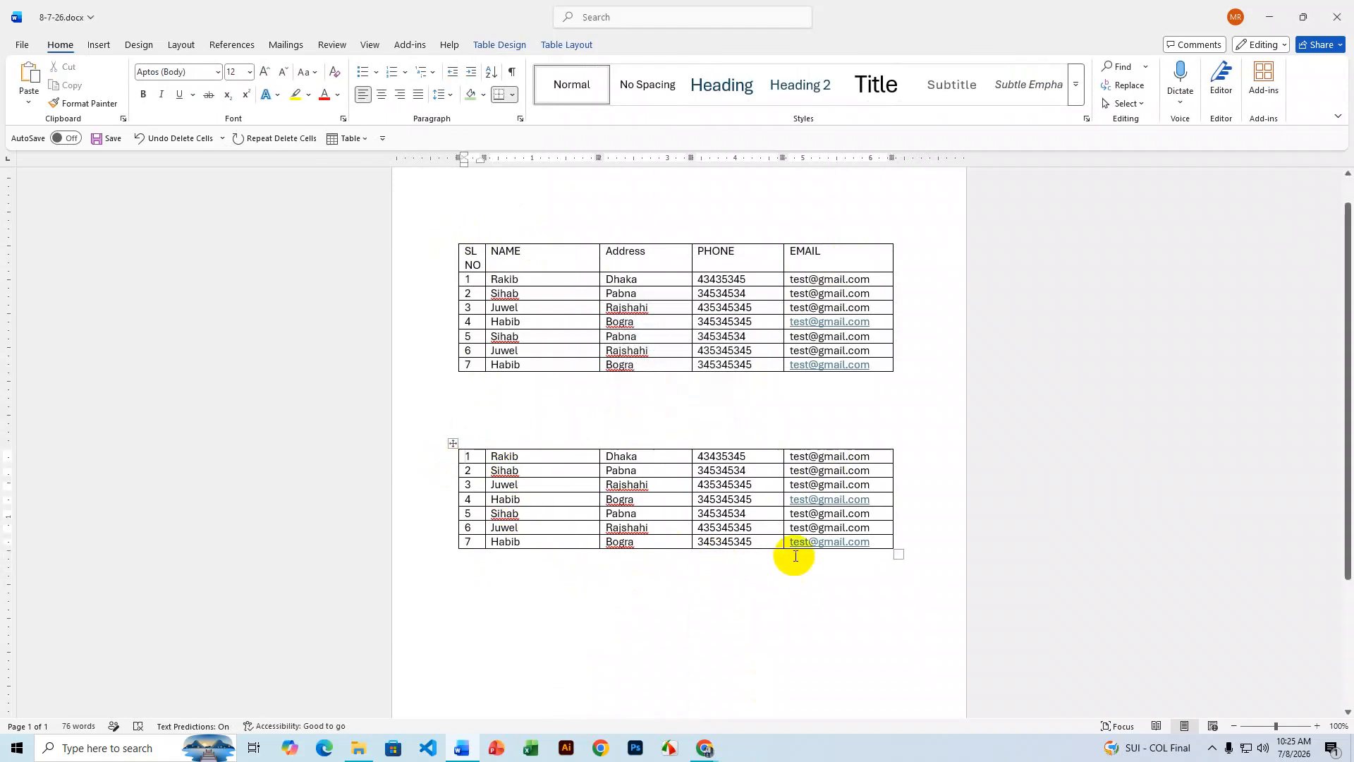
drag(464, 458, 467, 546)
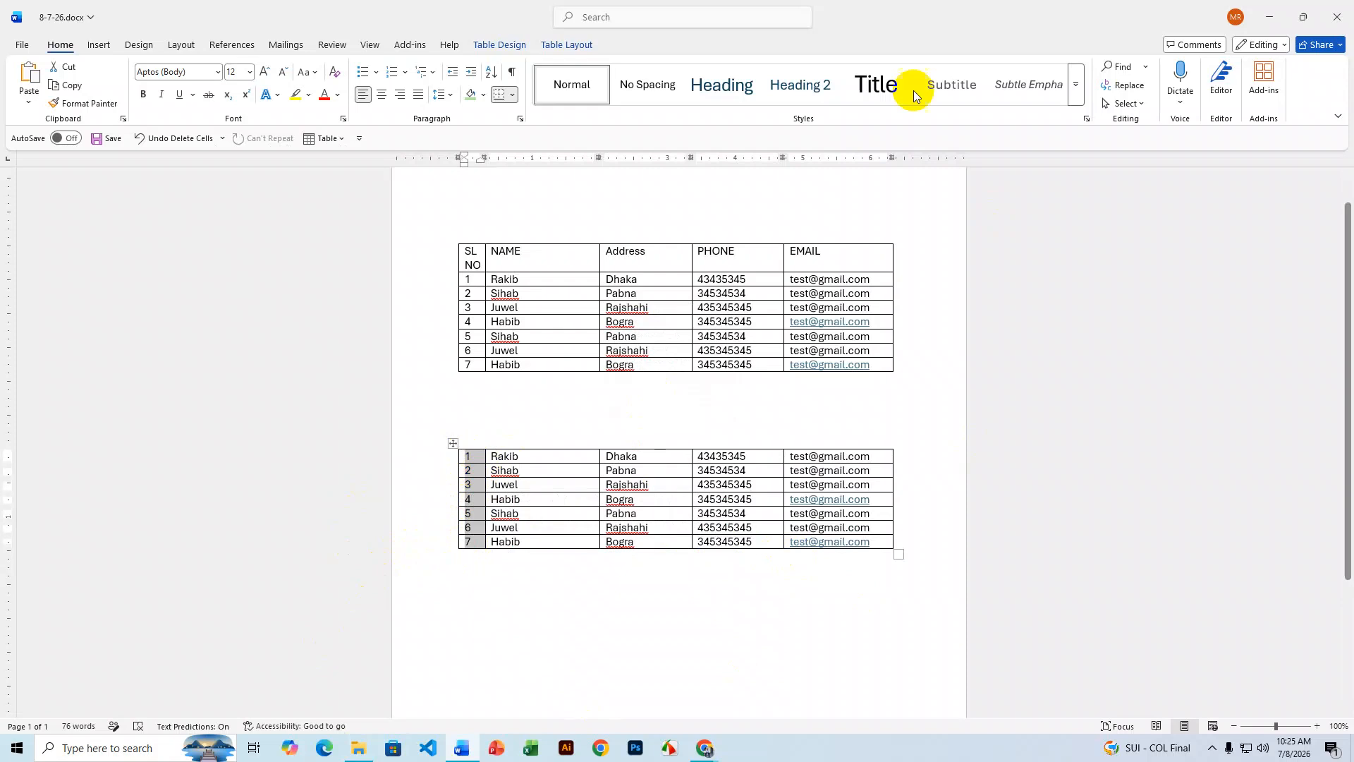
- Sort the second table by Column 1 in descending order, from 7 down to 1
click(506, 47)
click(554, 45)
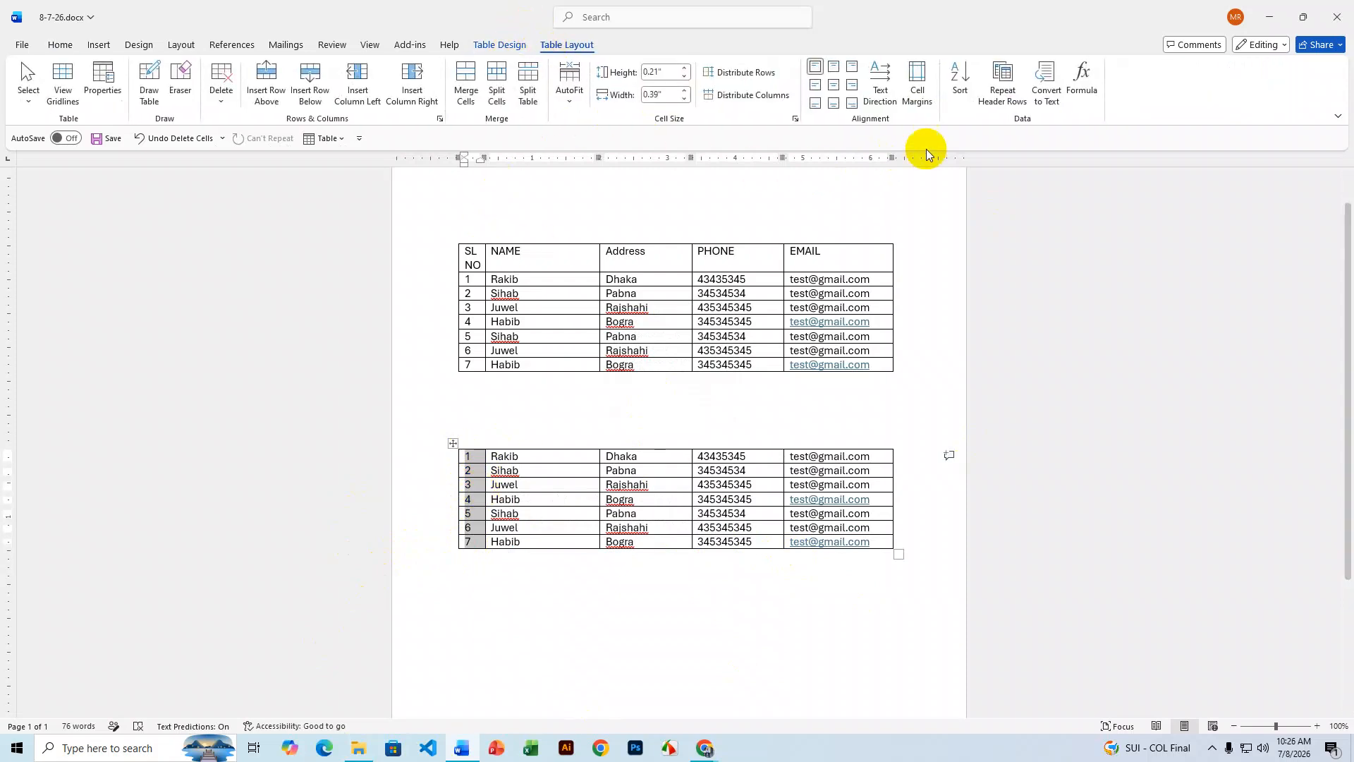
click(960, 82)
drag(695, 236, 1043, 182)
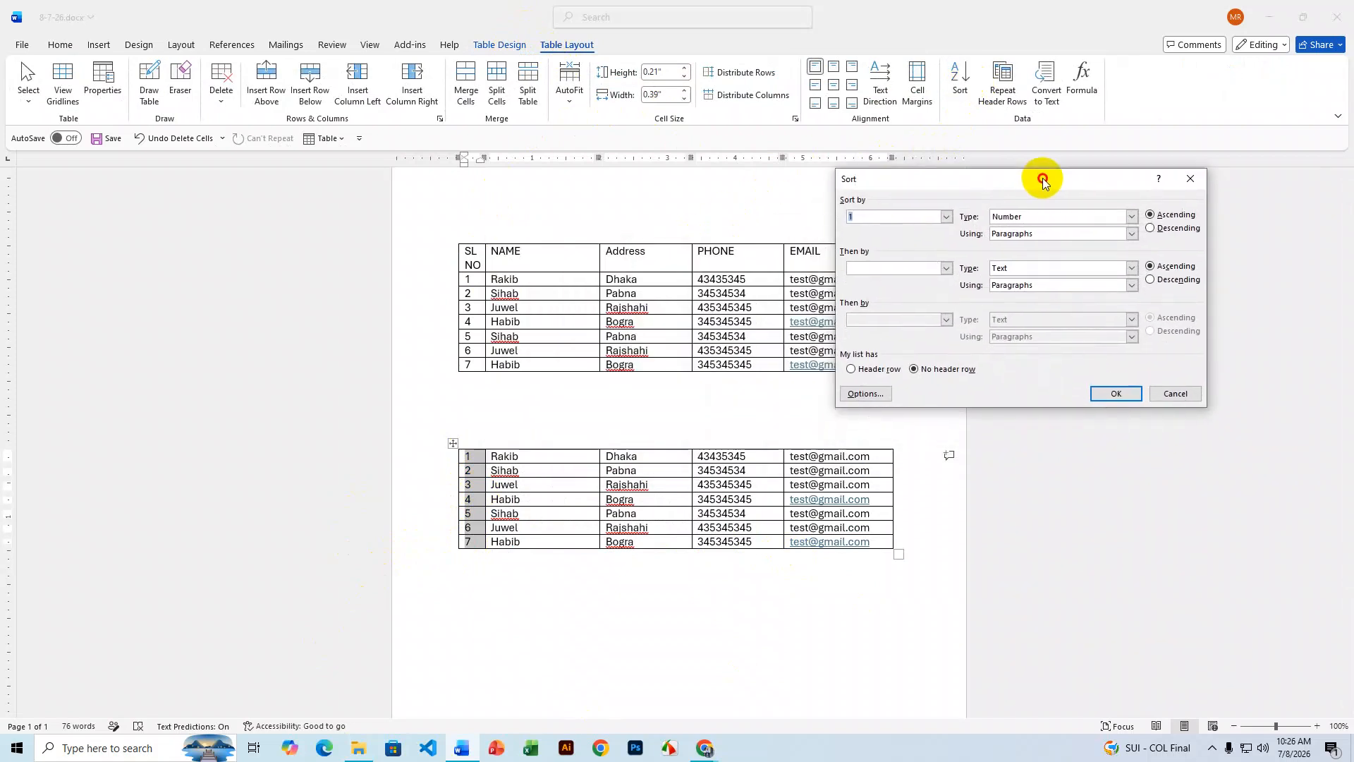
click(1157, 229)
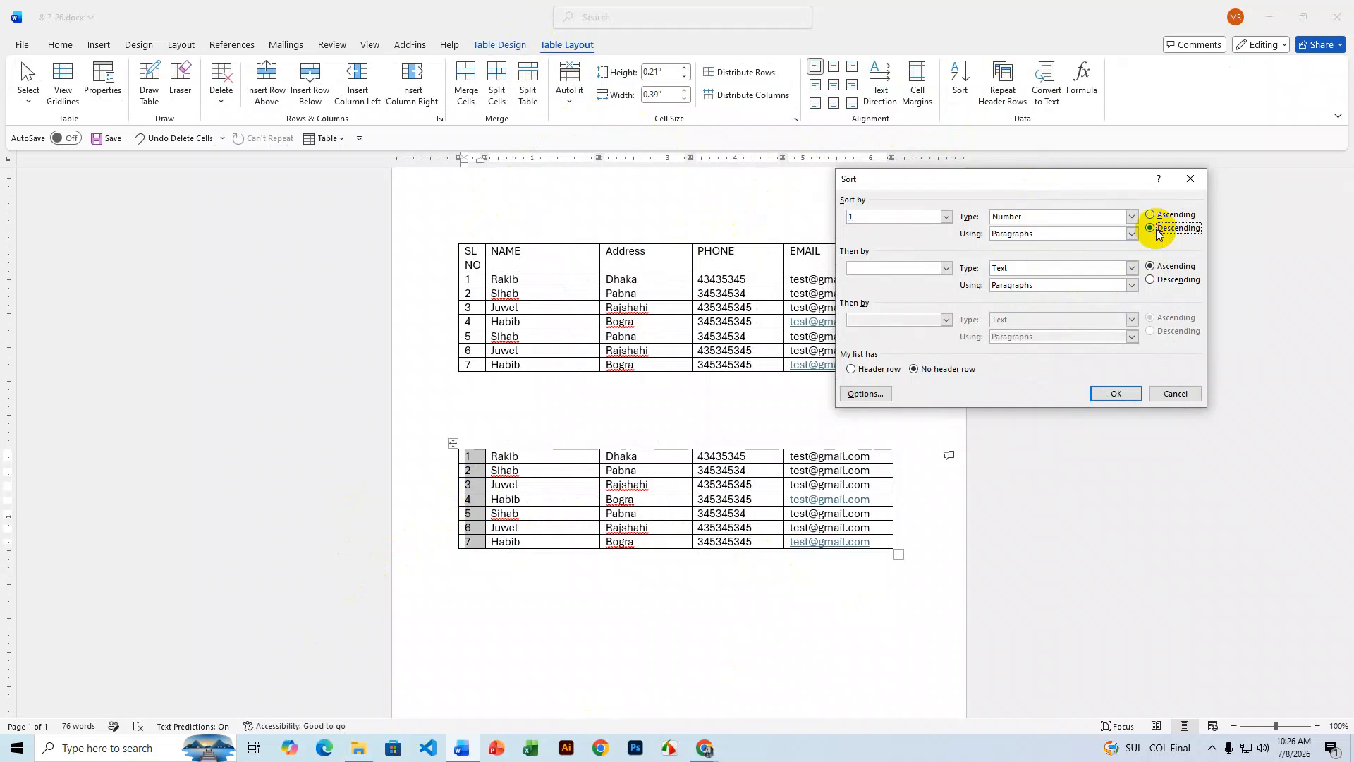
click(946, 217)
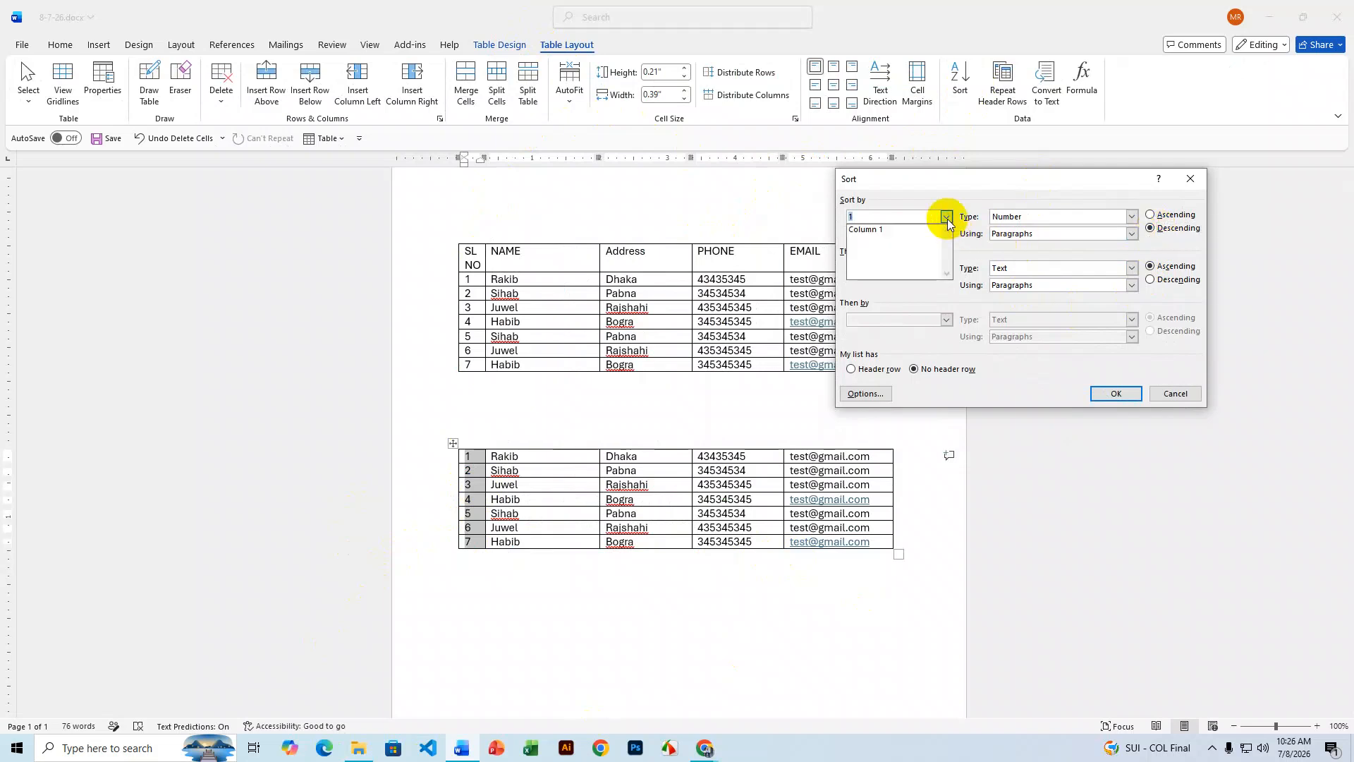
click(867, 230)
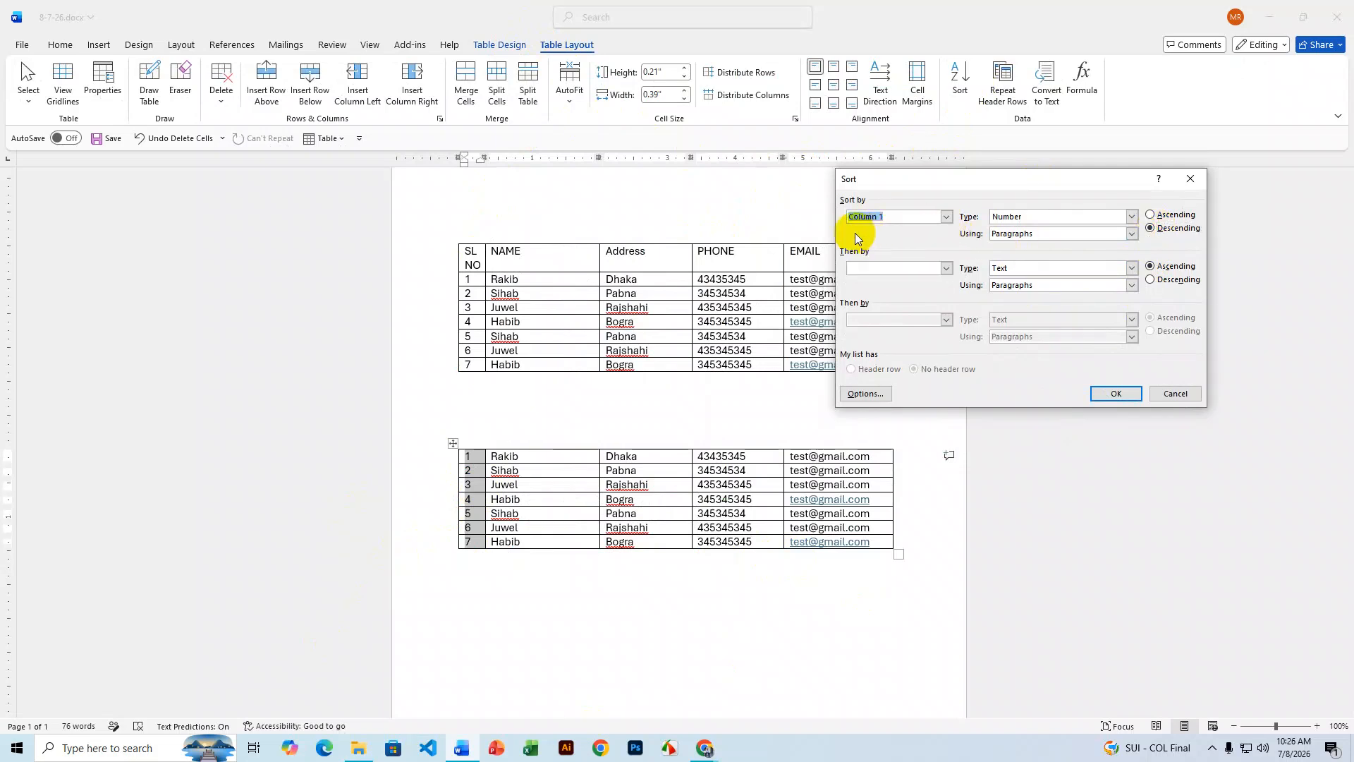
click(1118, 394)
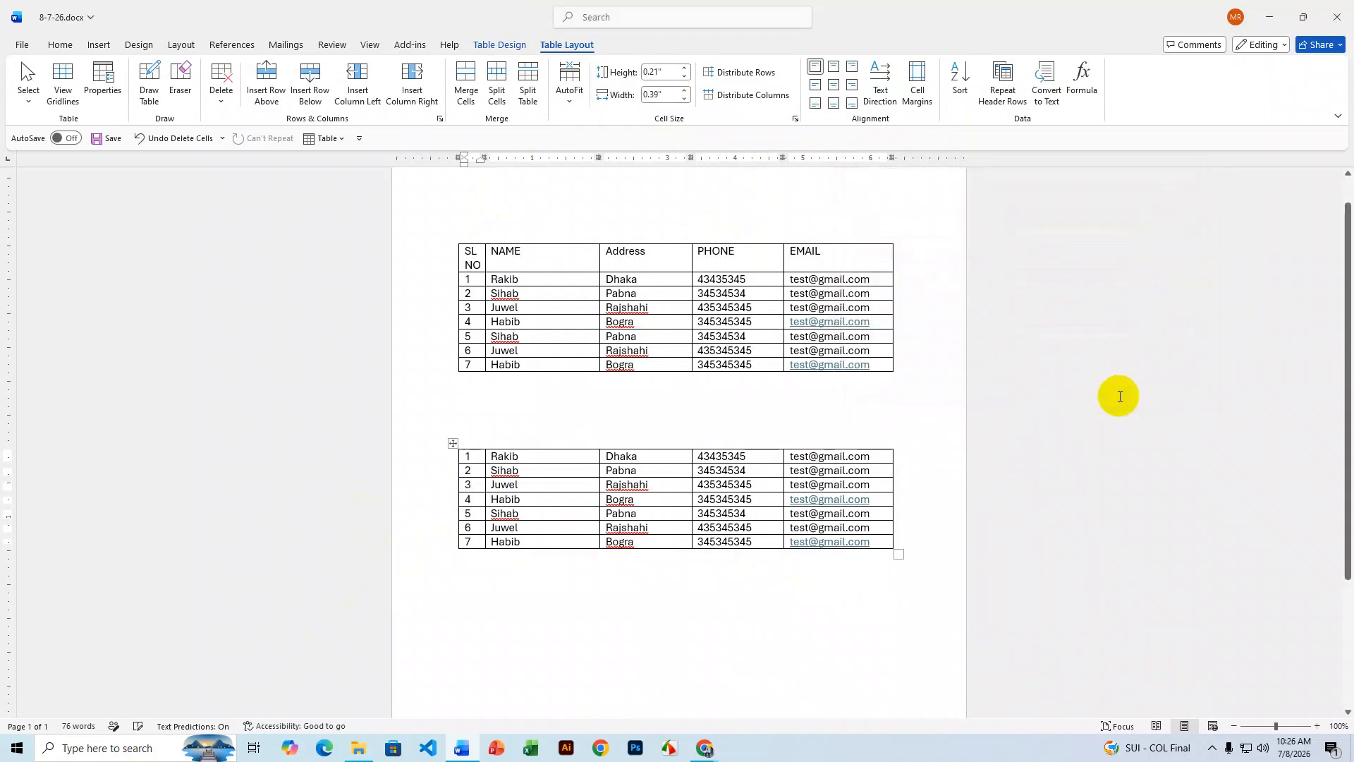
click(467, 459)
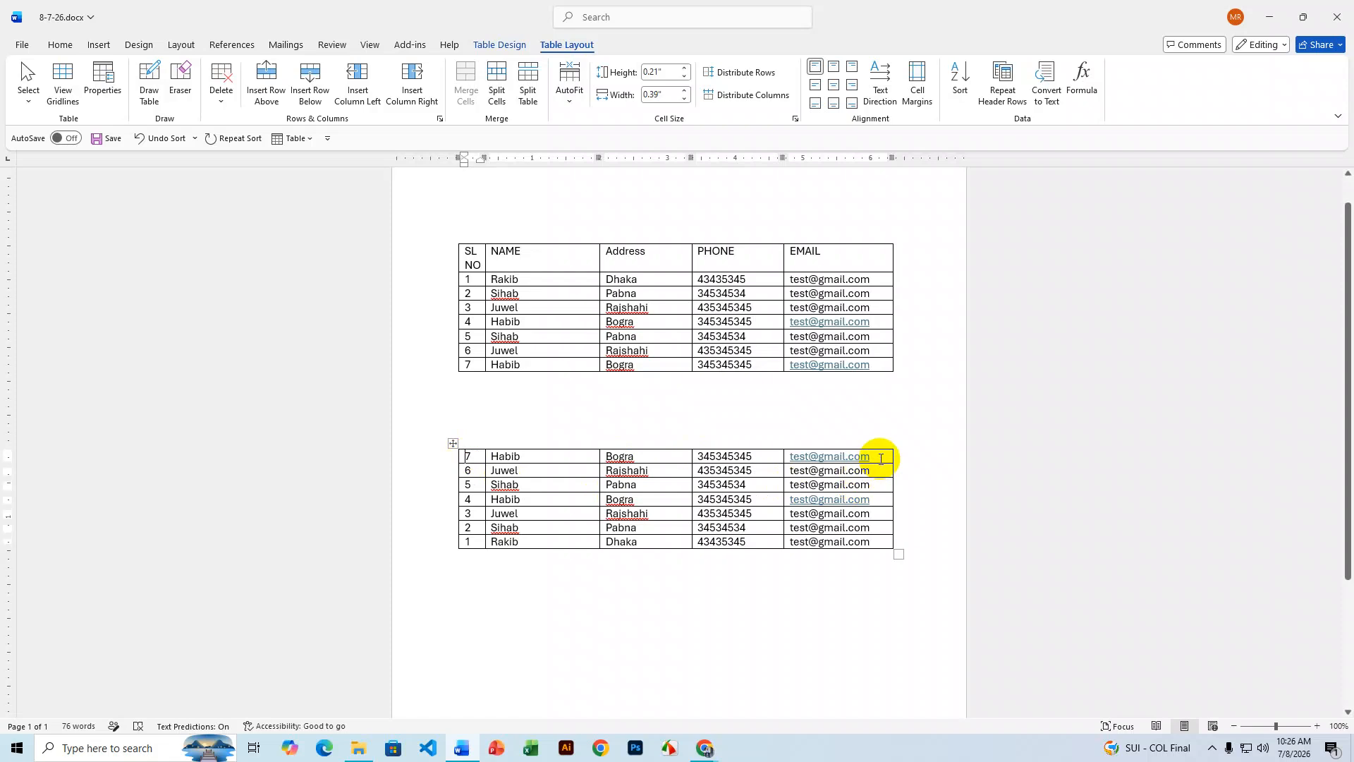
- Copy the lower table's reversed rows and paste them over the upper table's rows 1–7
drag(858, 543, 458, 449)
key(ctrl+c)
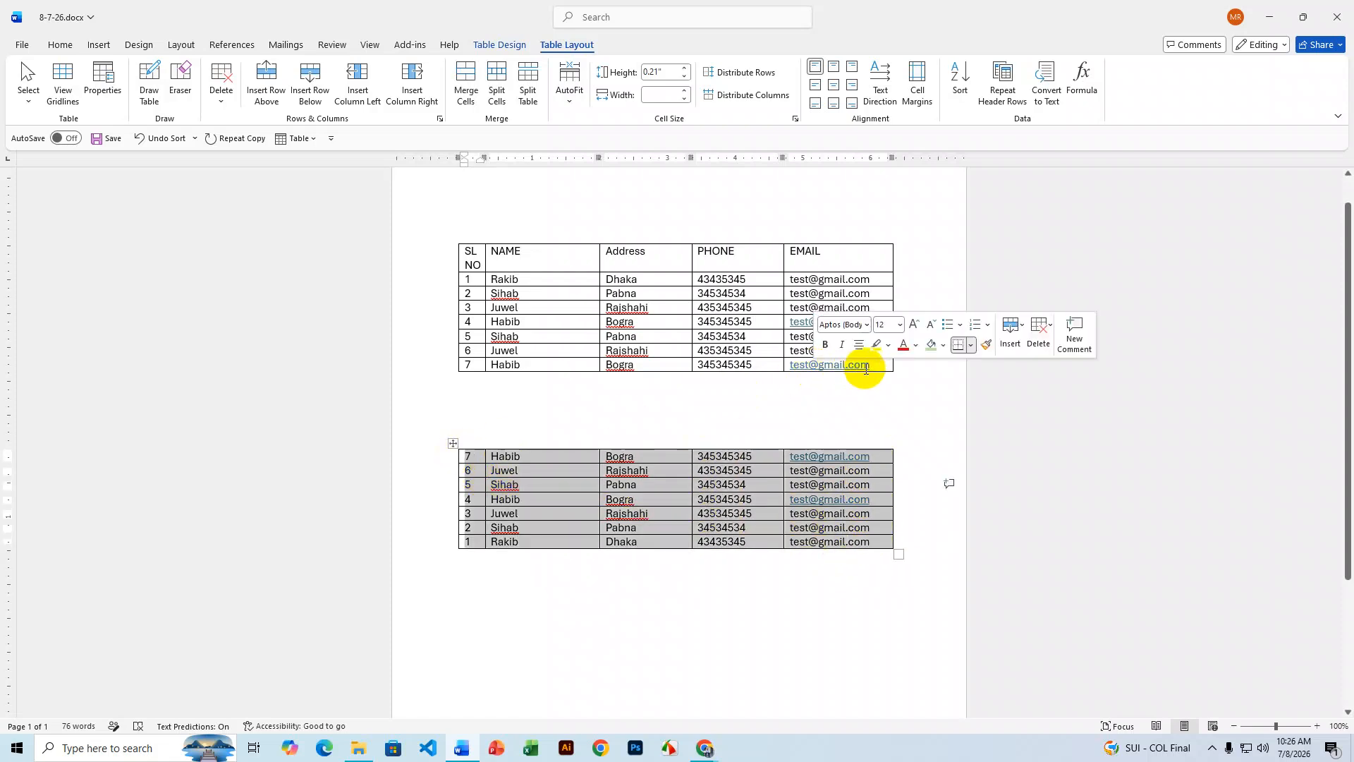
drag(866, 367, 455, 277)
key(ctrl+v)
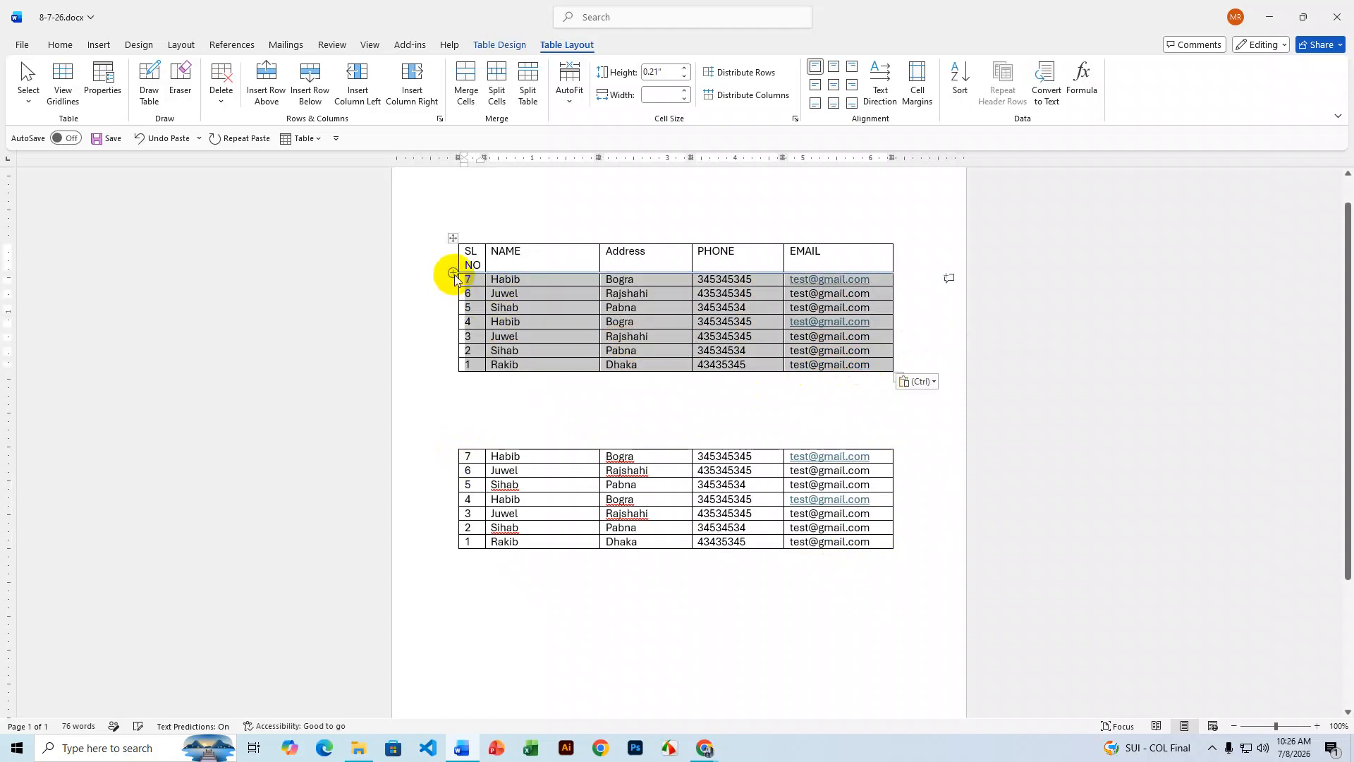
click(661, 351)
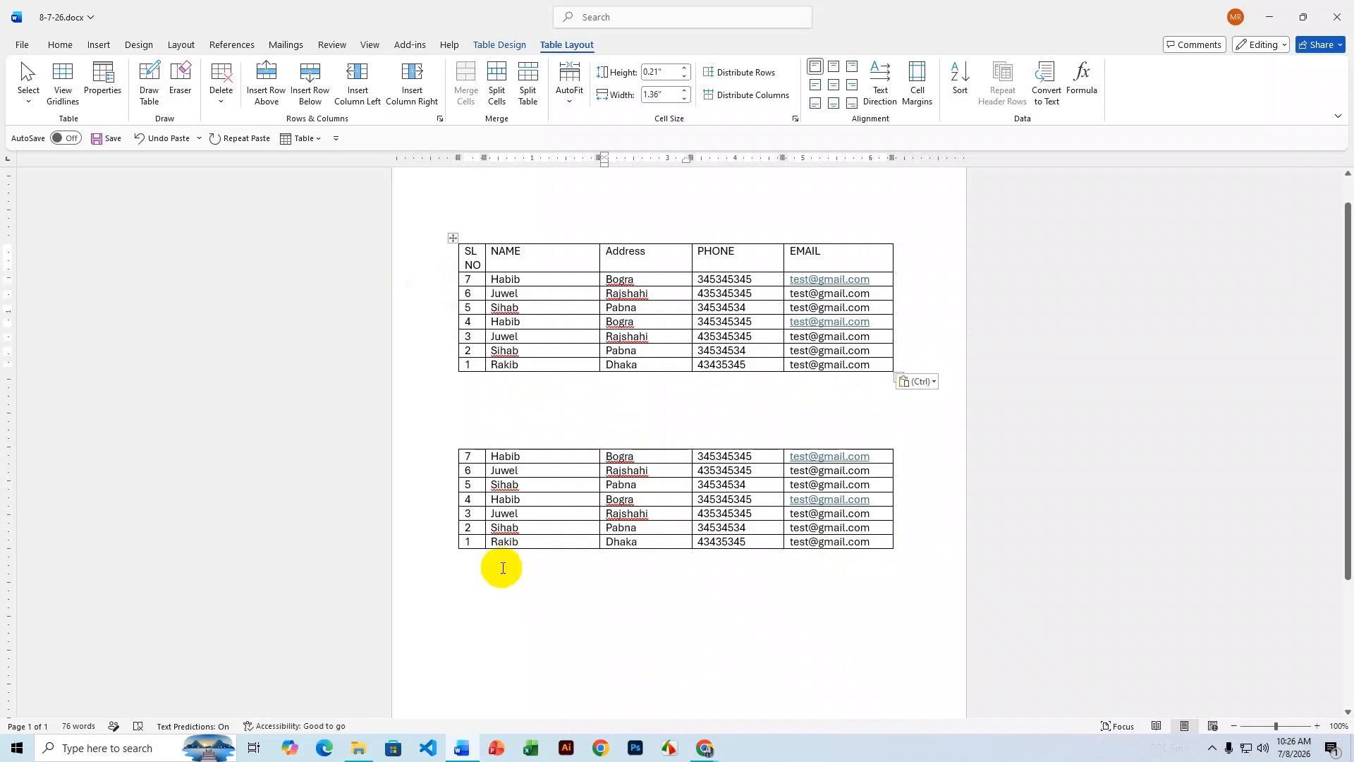
- Select the Name cells of the lower table
click(462, 456)
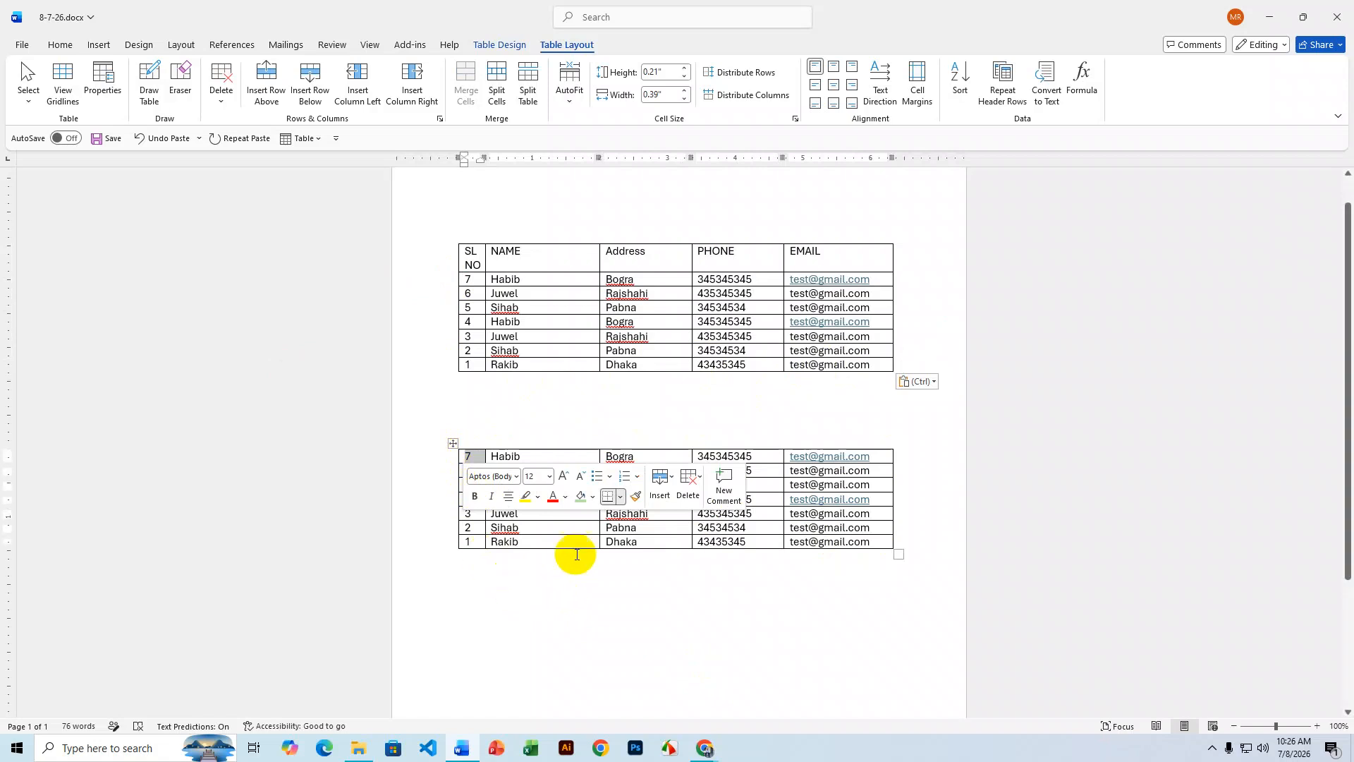
click(567, 443)
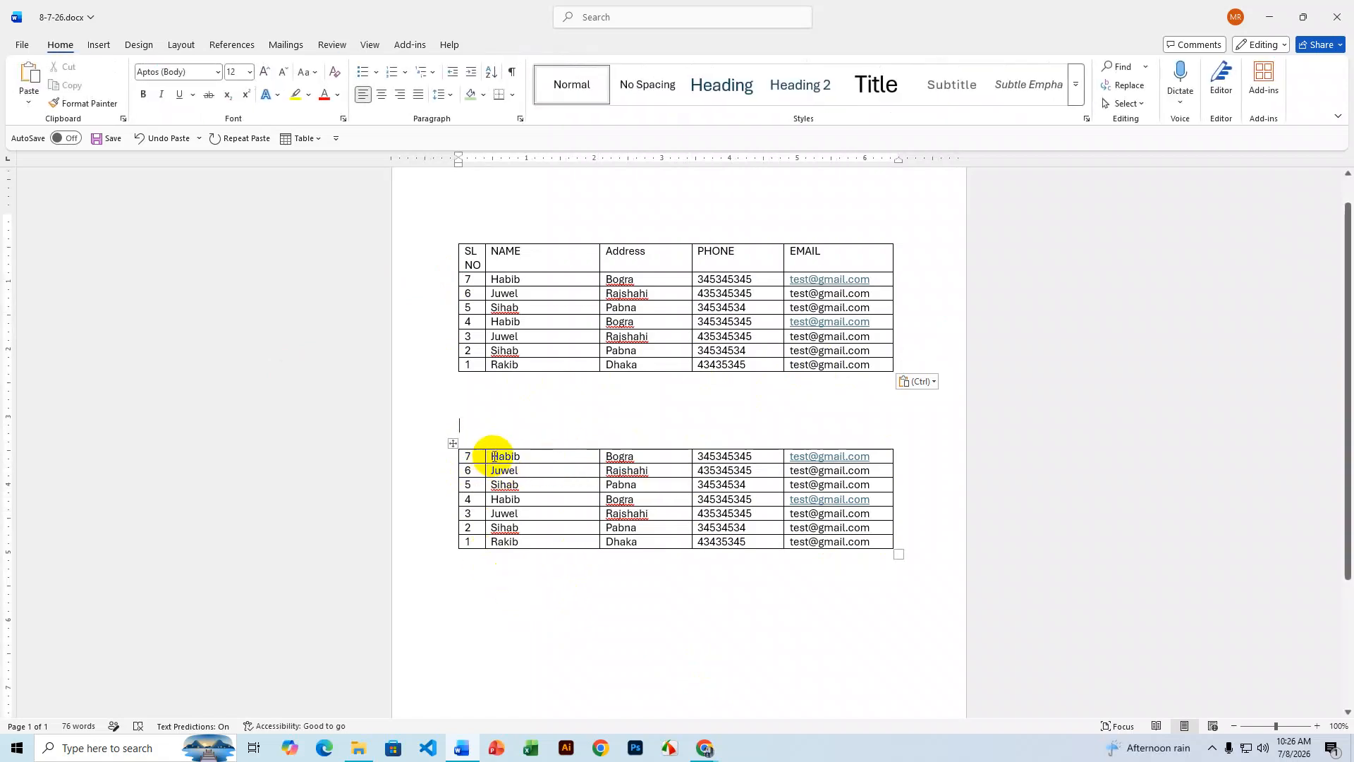
drag(492, 456, 534, 548)
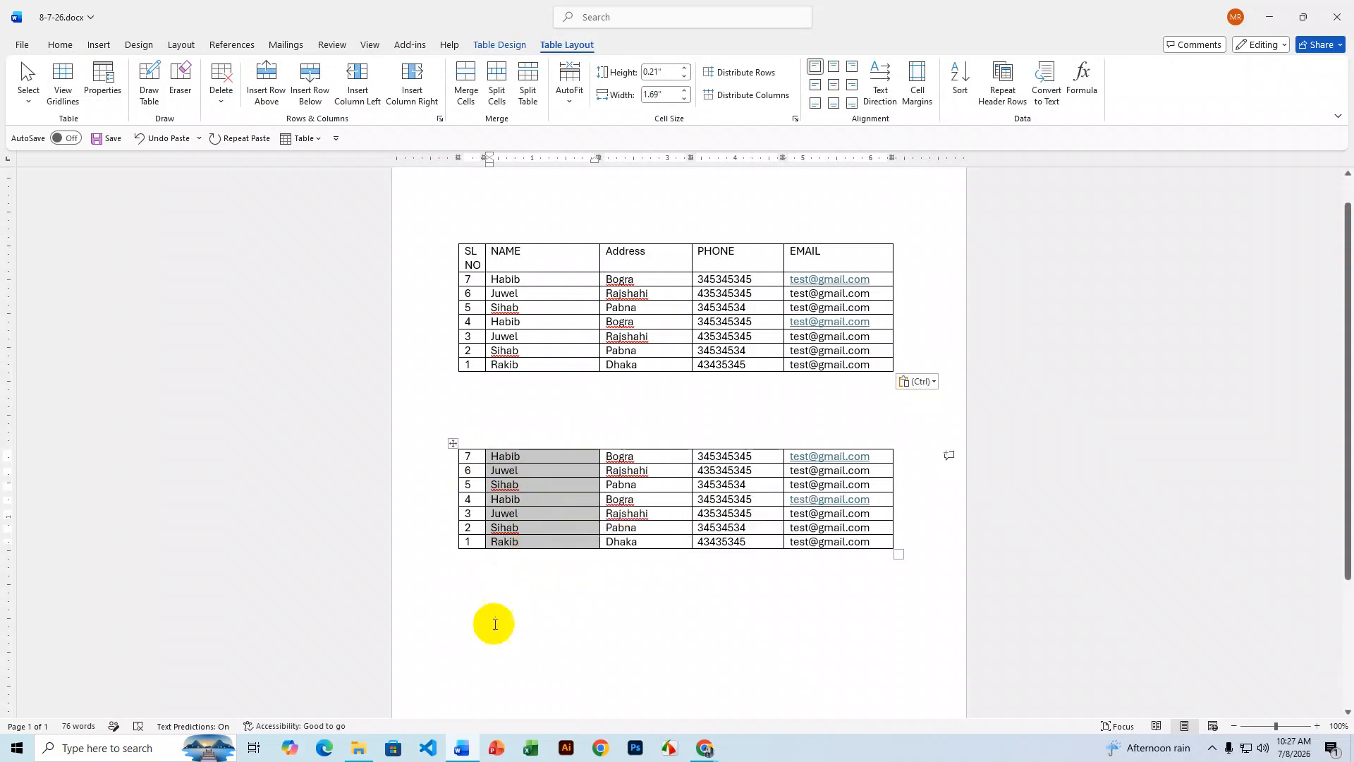
- Sort the lower table by Column 2 (Name) in ascending order
click(961, 82)
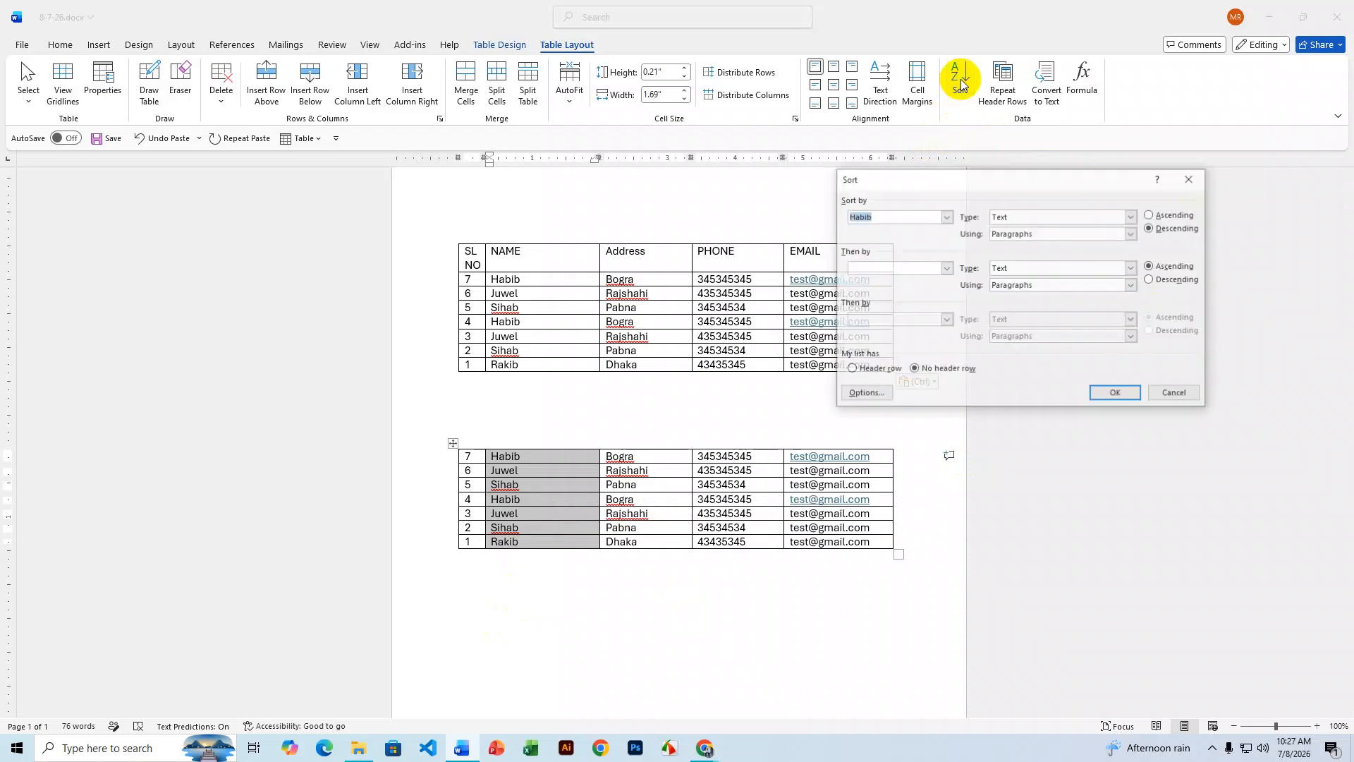
click(947, 218)
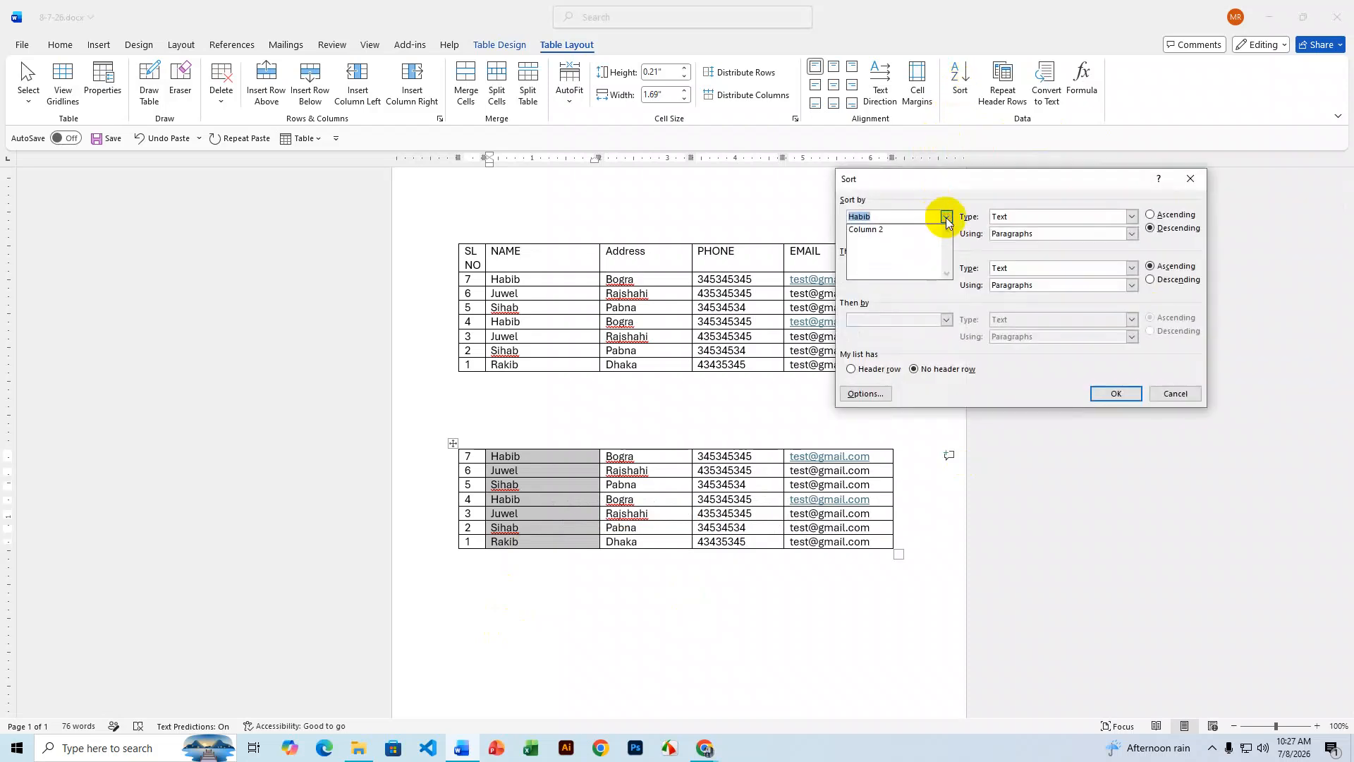
click(886, 230)
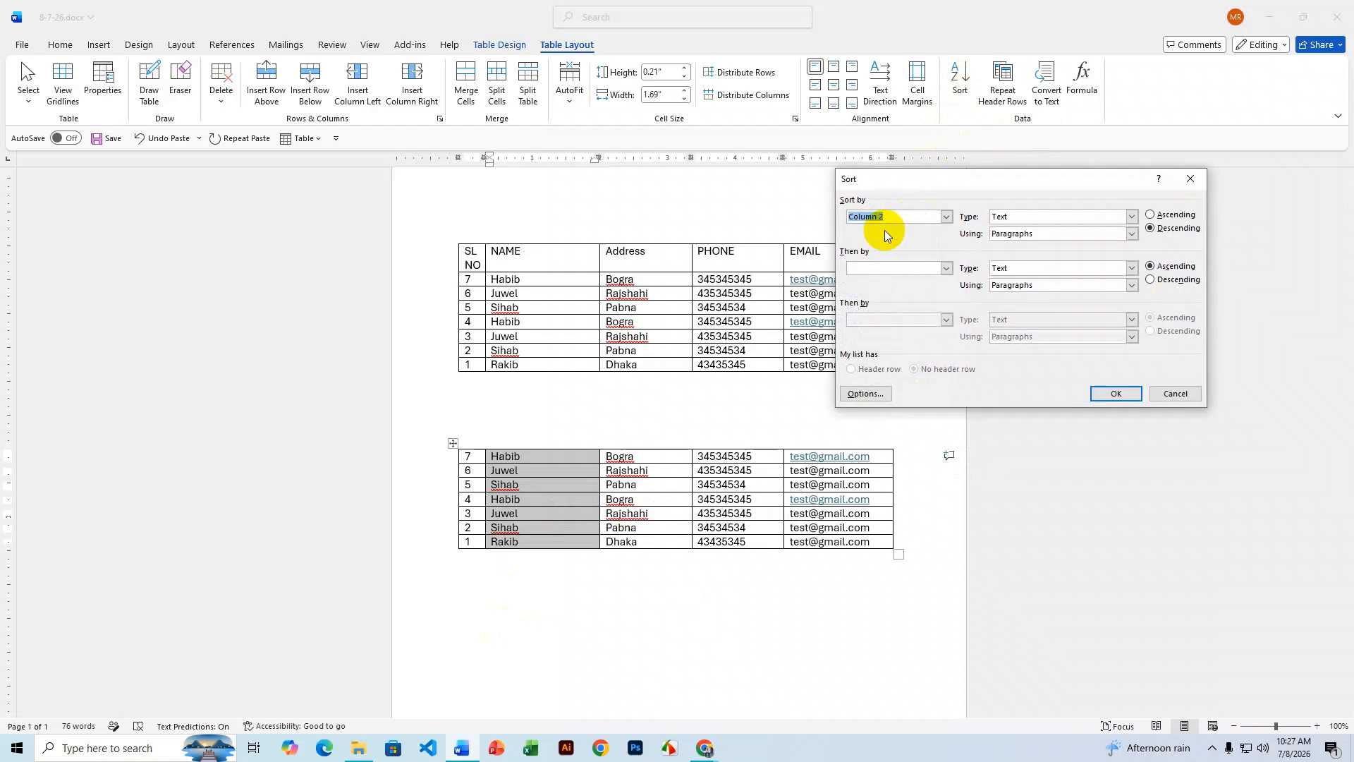
click(1151, 215)
click(1110, 394)
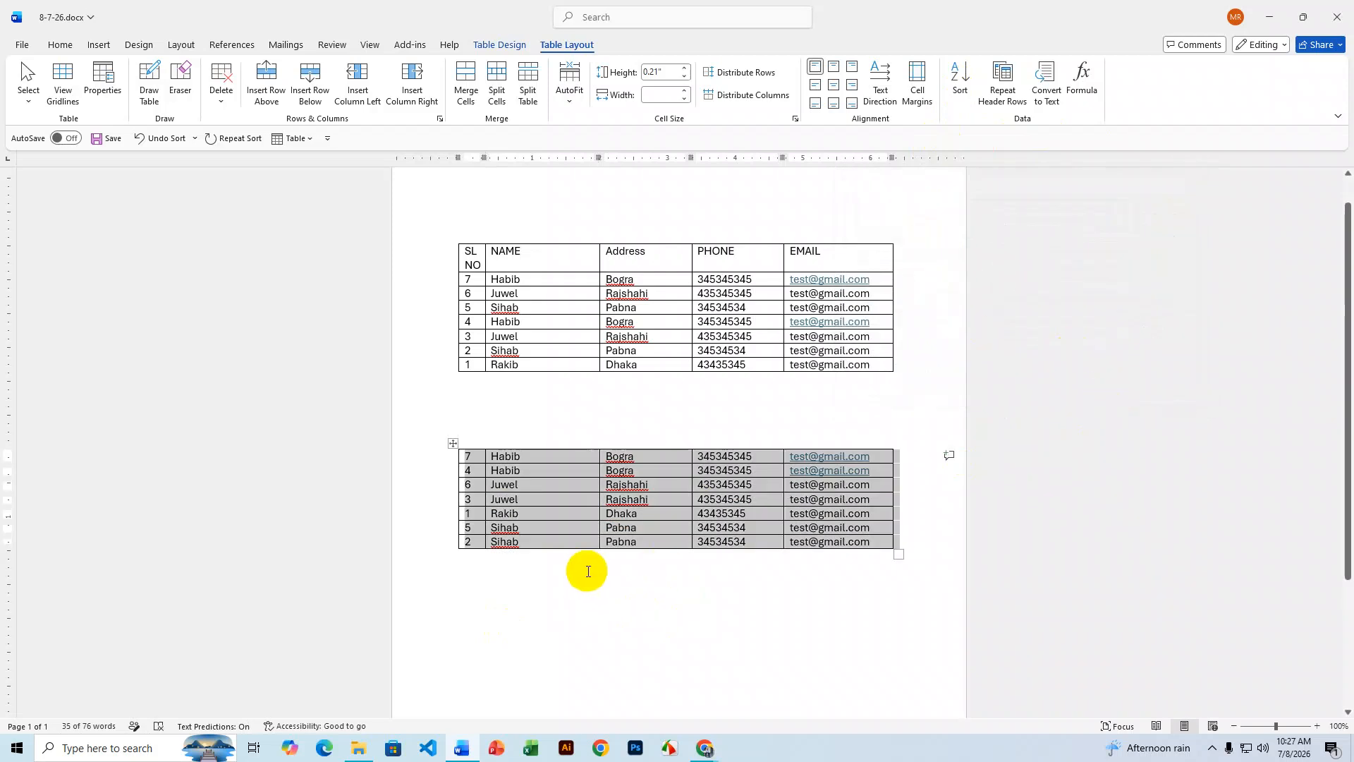
click(517, 455)
- Replace the name in the lower table's last row with a new contact name
click(508, 486)
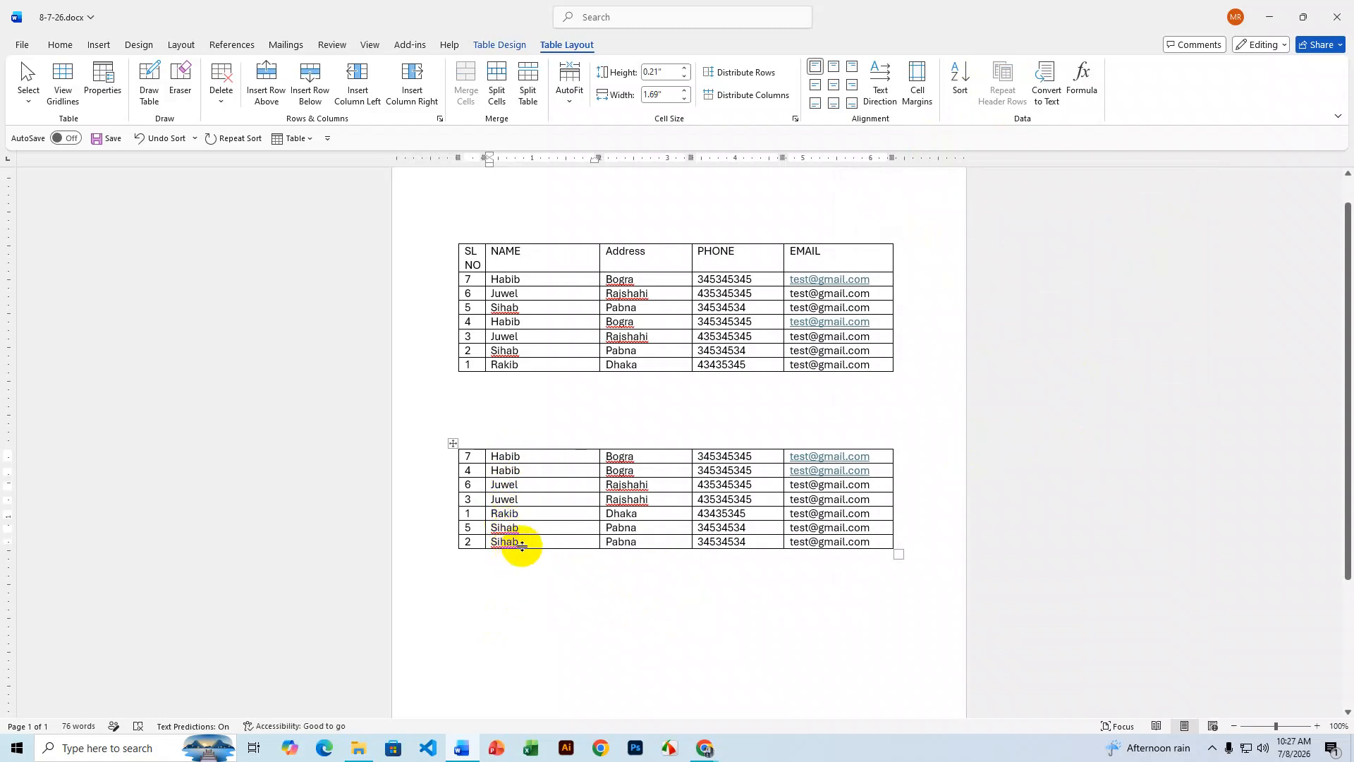
click(514, 542)
double_click(514, 542)
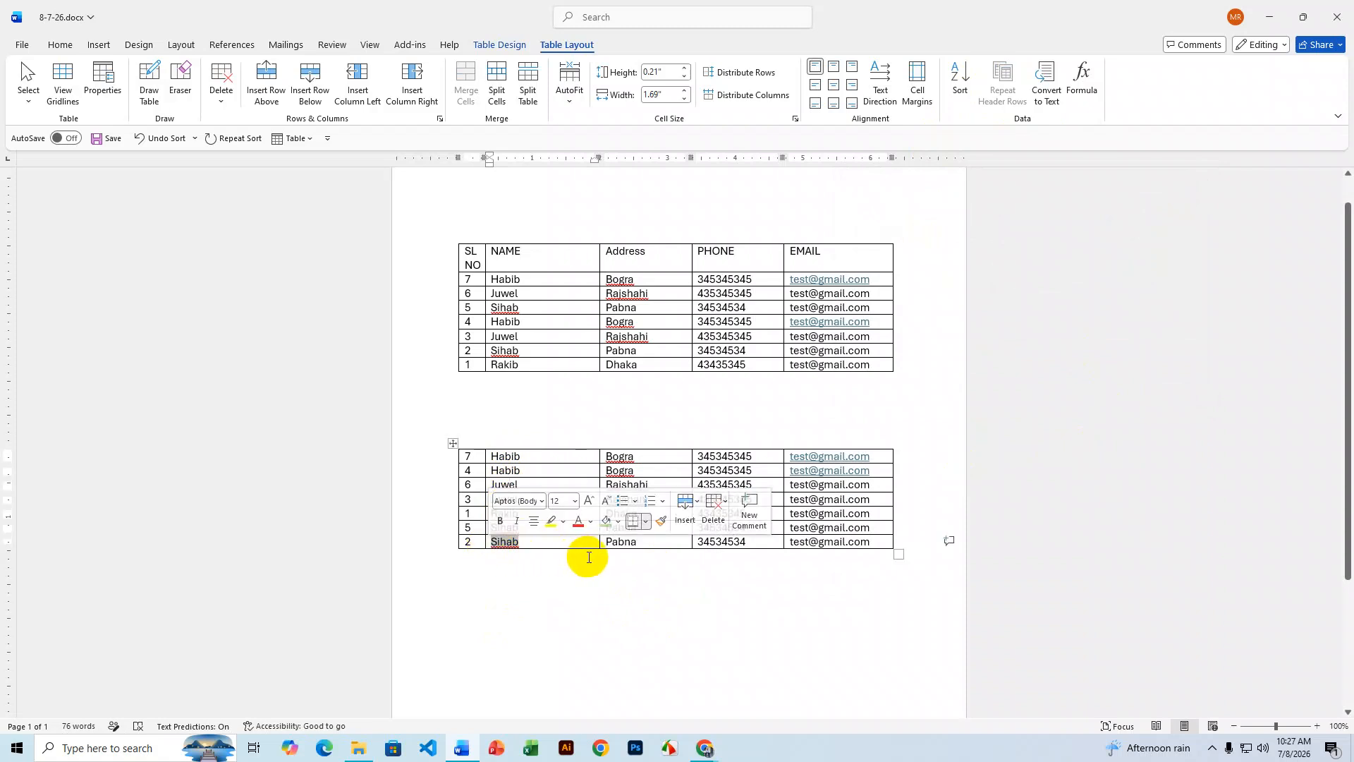
text(Ahsan)
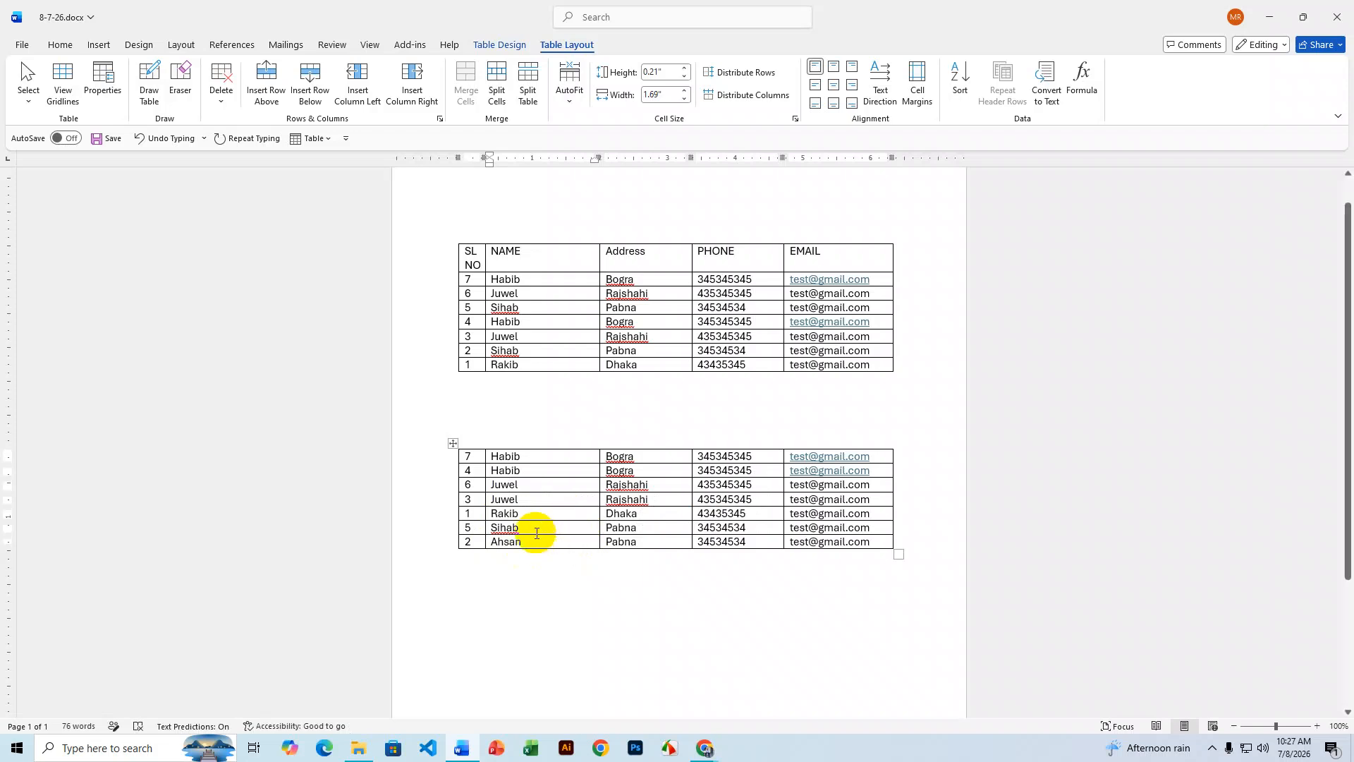
- Re-sort the lower table by Column 2 ascending so the new name comes first
drag(487, 455, 520, 539)
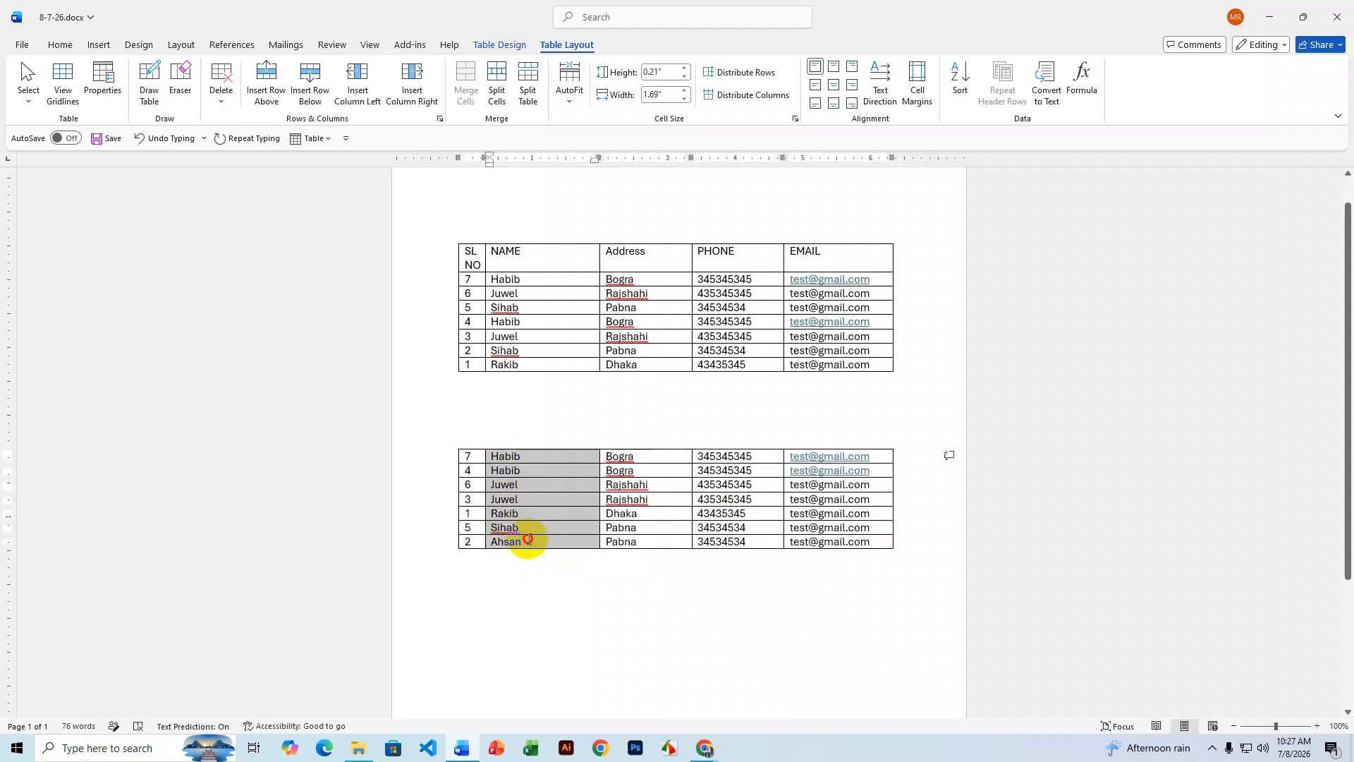
click(961, 81)
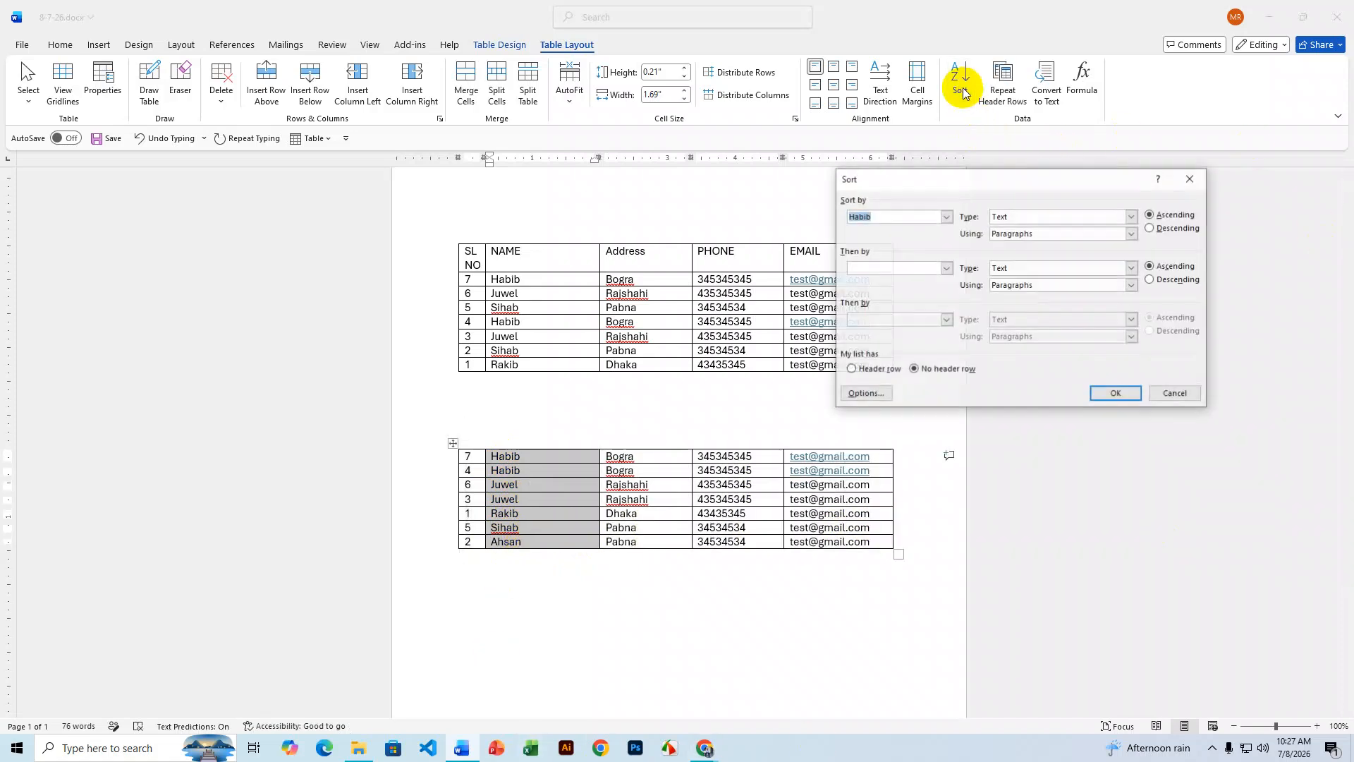
click(944, 217)
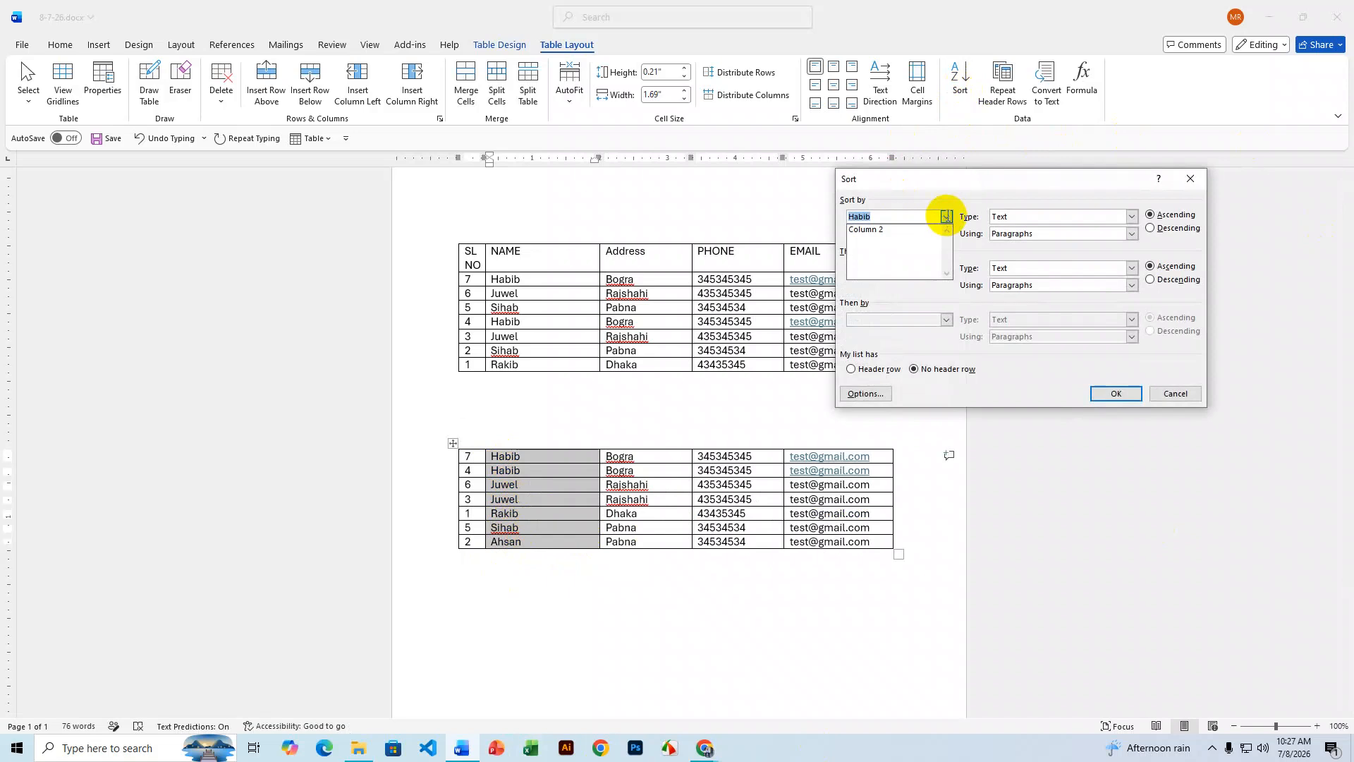
click(892, 227)
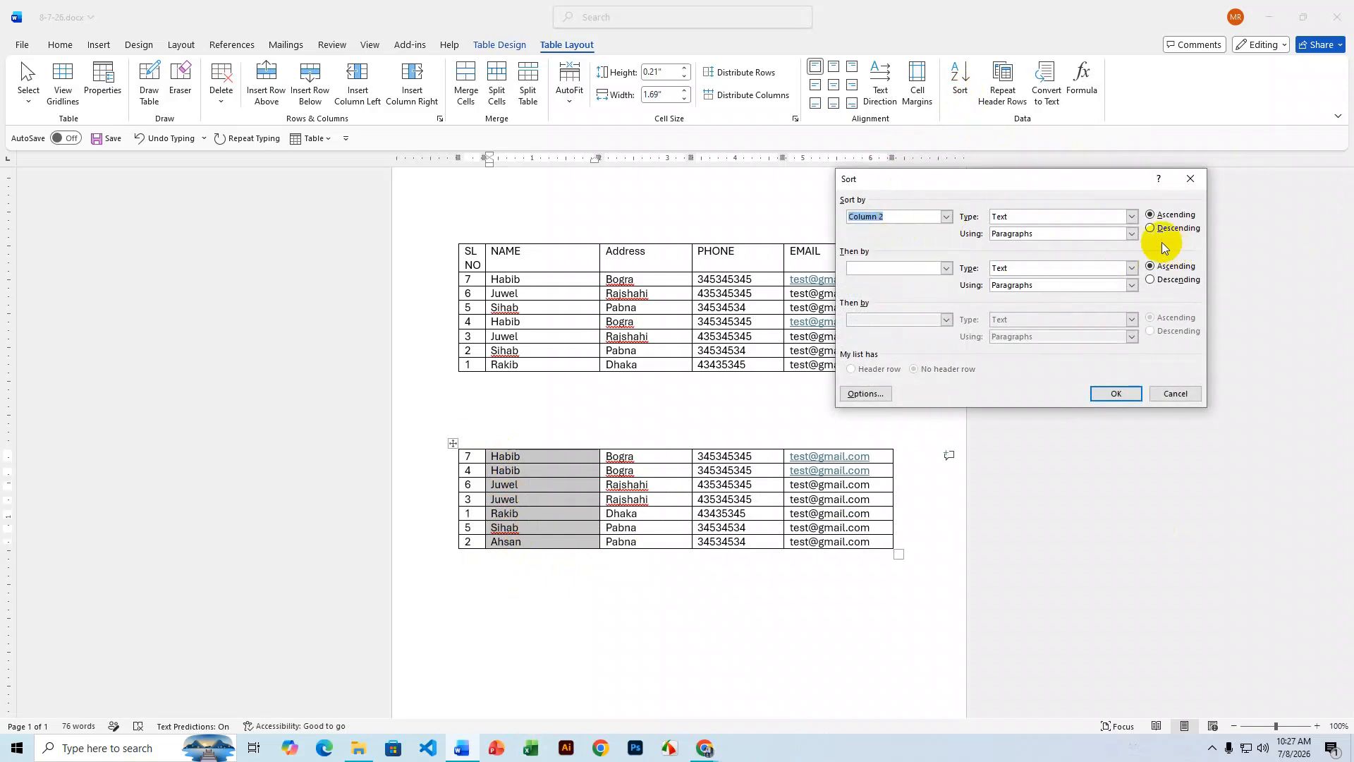
click(1151, 218)
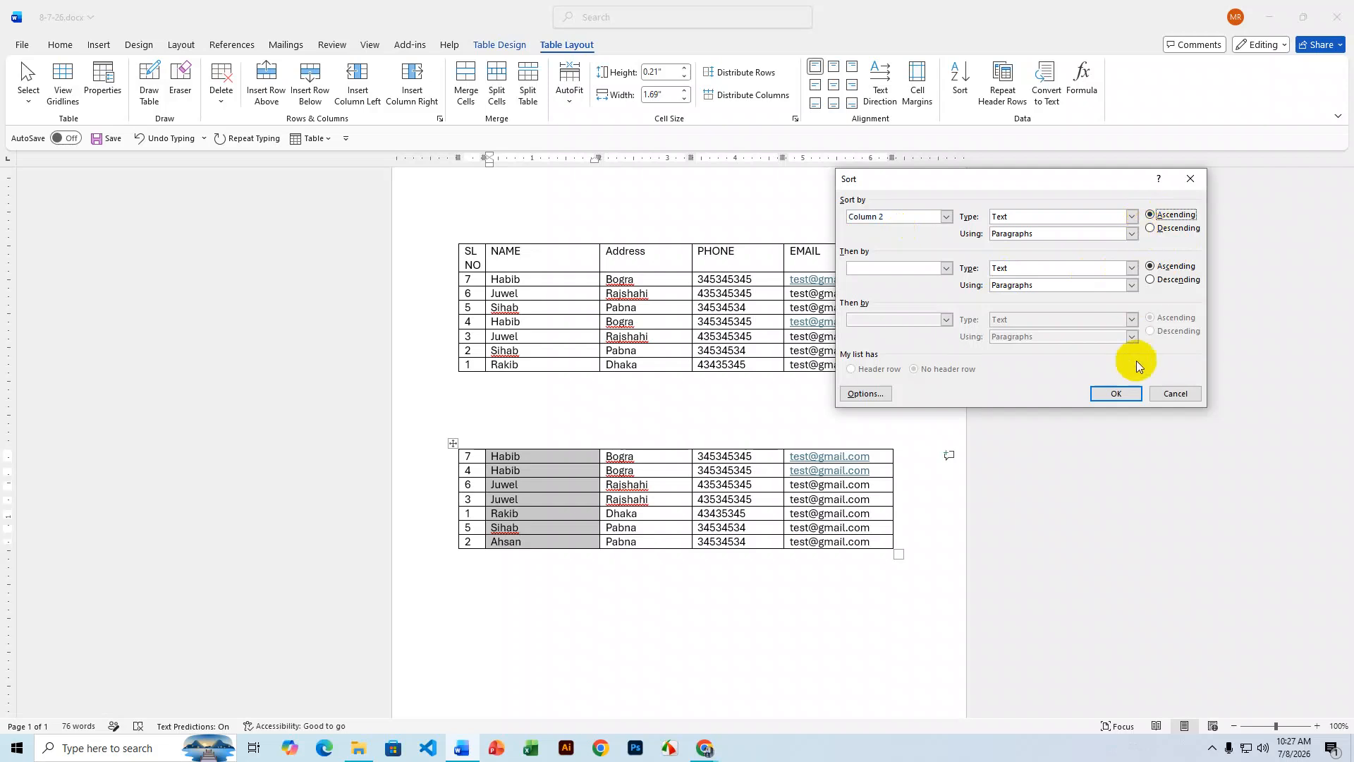
click(1117, 394)
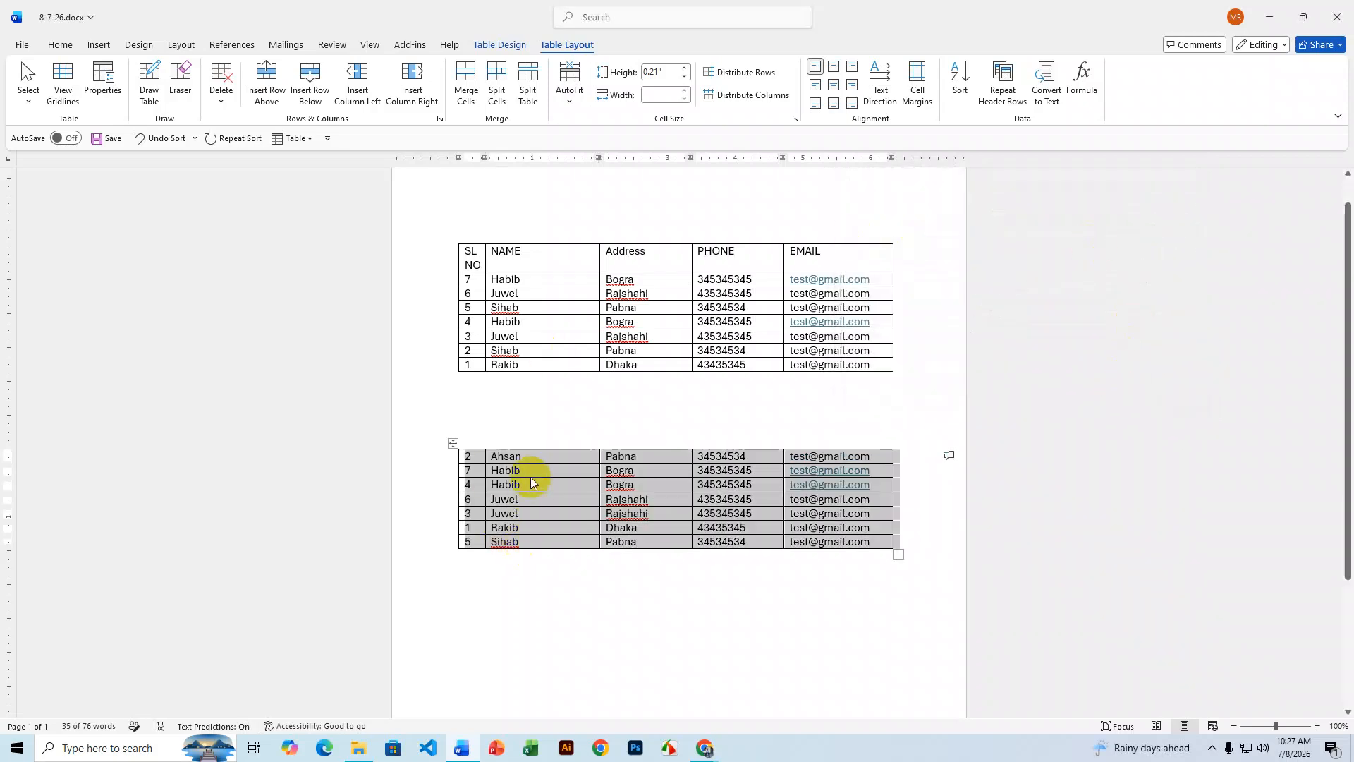
click(532, 455)
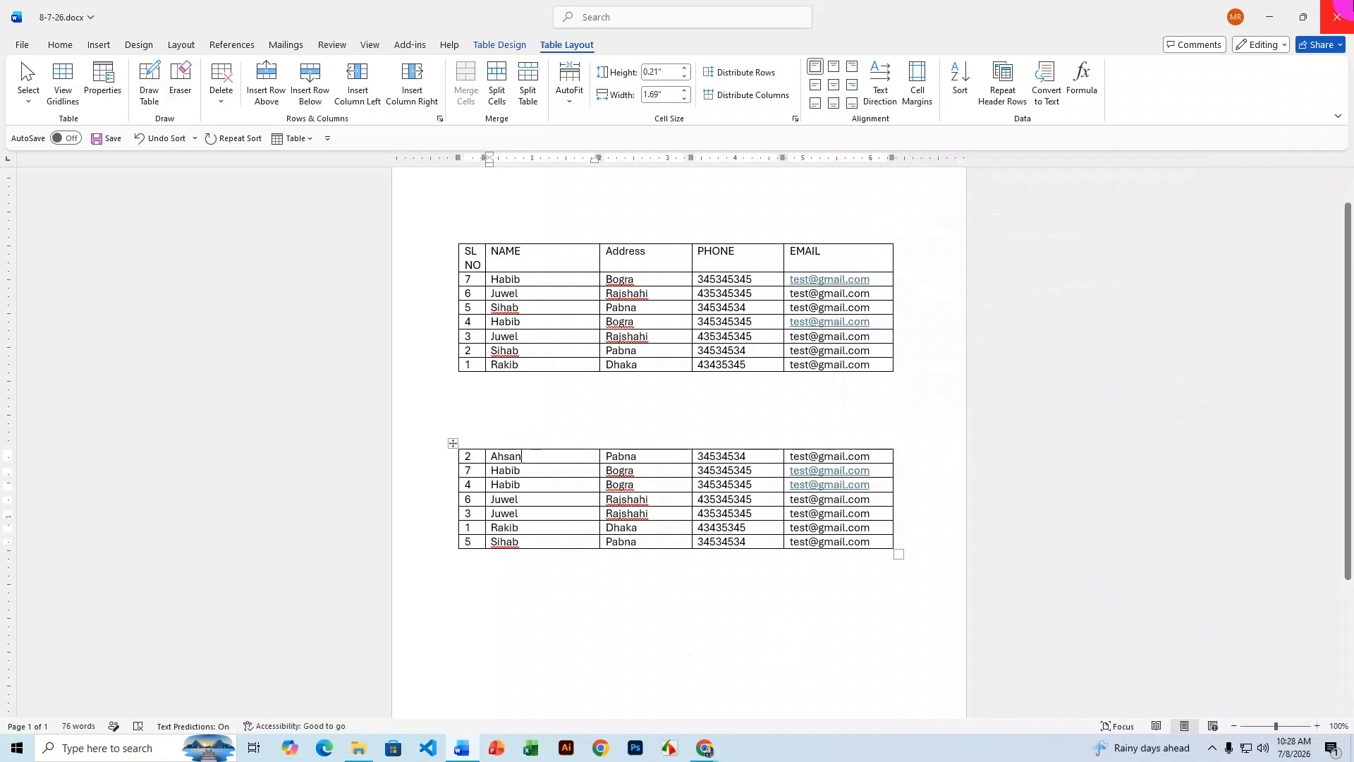
mouse_move(719, 746)
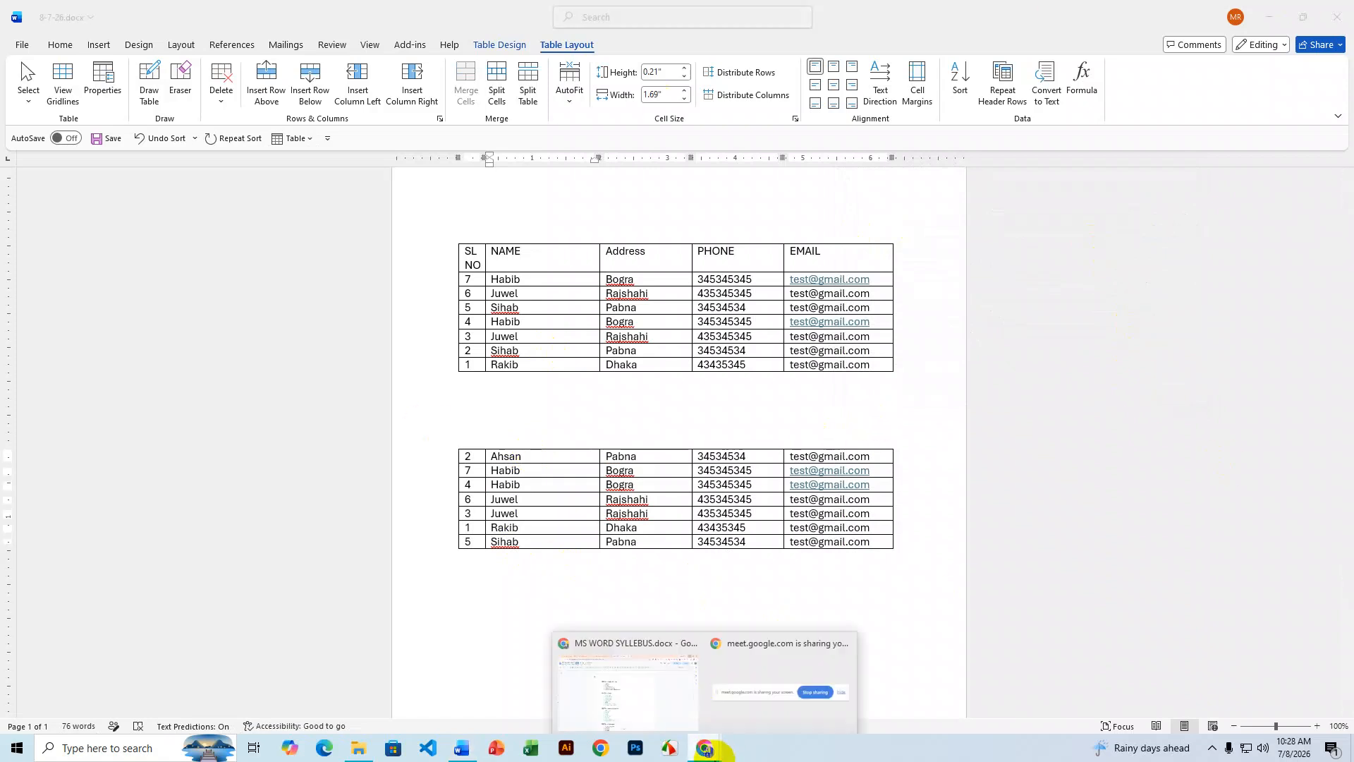
click(667, 710)
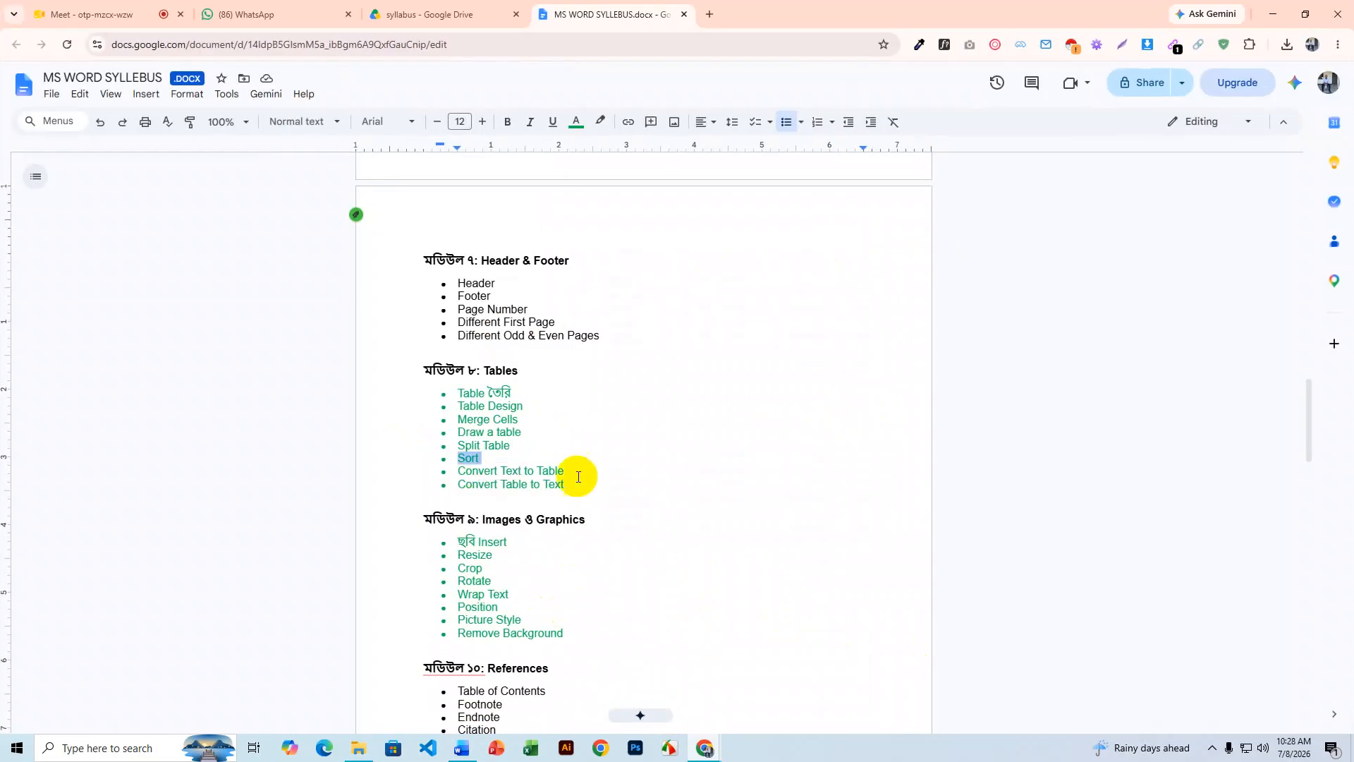
double_click(516, 445)
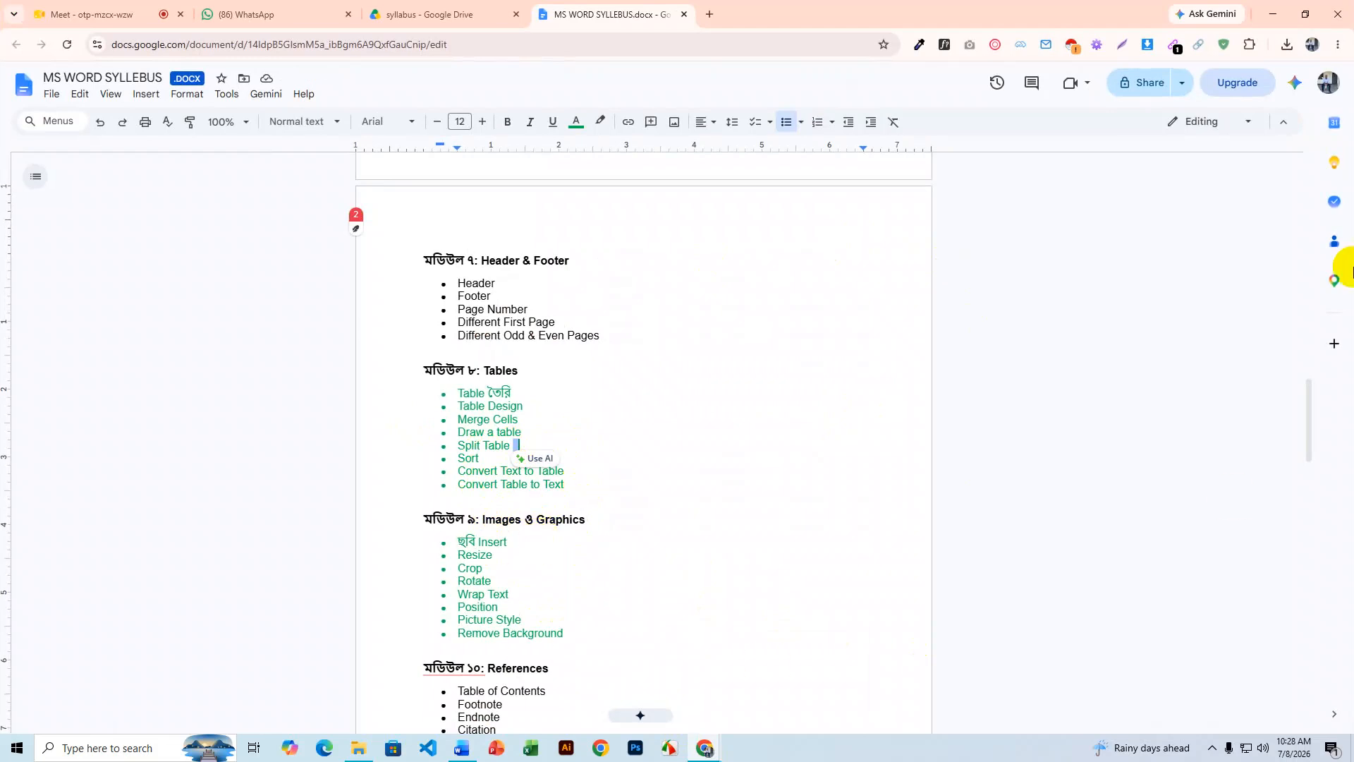
click(1273, 14)
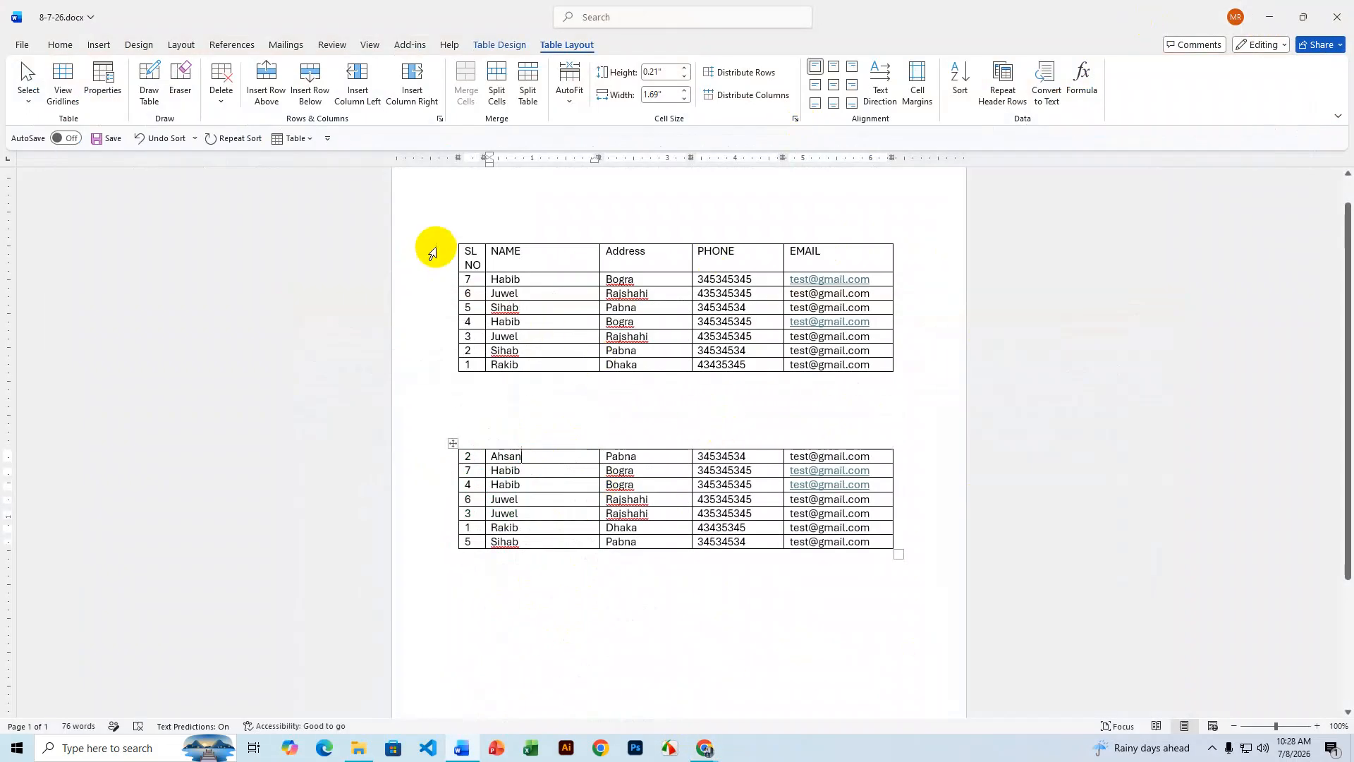
- Delete both tables to blank the page, then switch to WhatsApp Web in Chrome
drag(880, 603, 453, 256)
key(Delete)
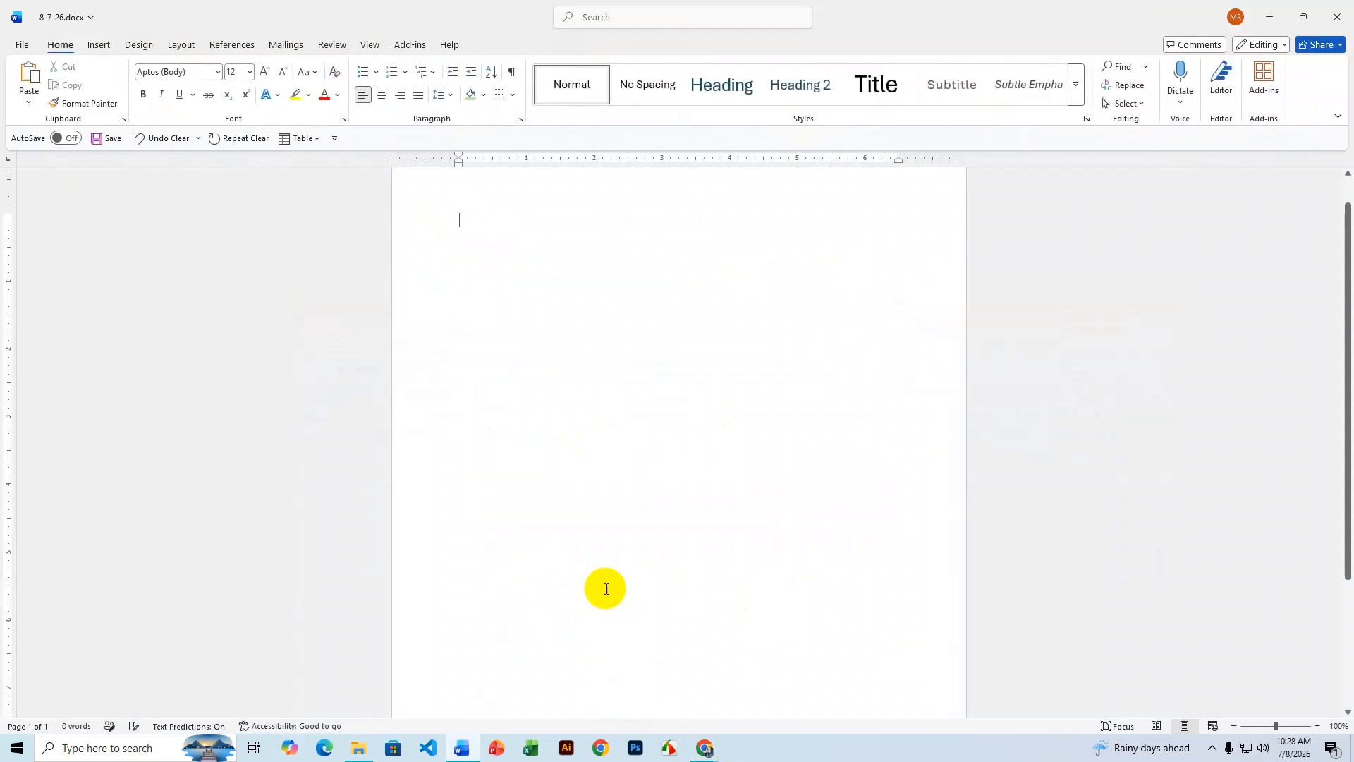
click(704, 746)
click(660, 704)
click(271, 20)
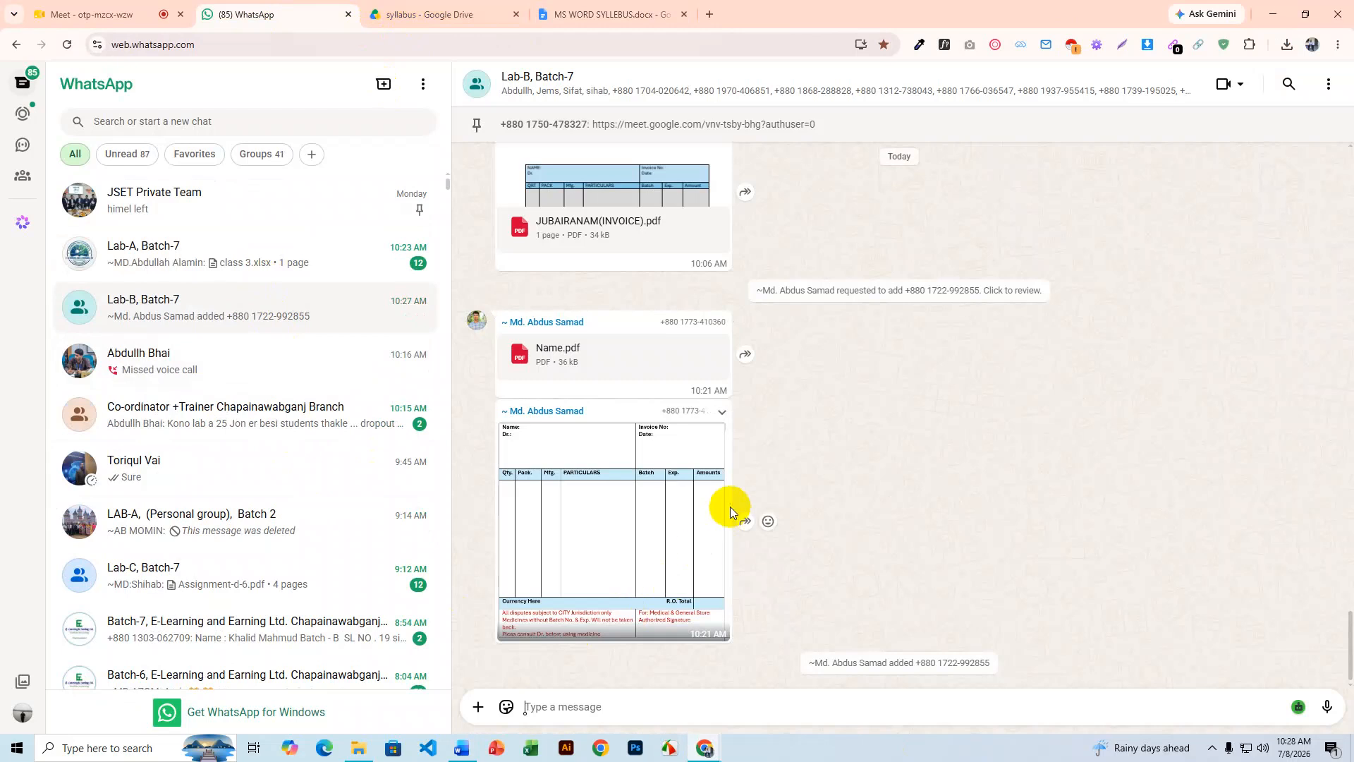
- View the shared medical-store invoice image full-size, then minimize the browser
scroll(730, 506, up, 10)
scroll(730, 506, up, 8)
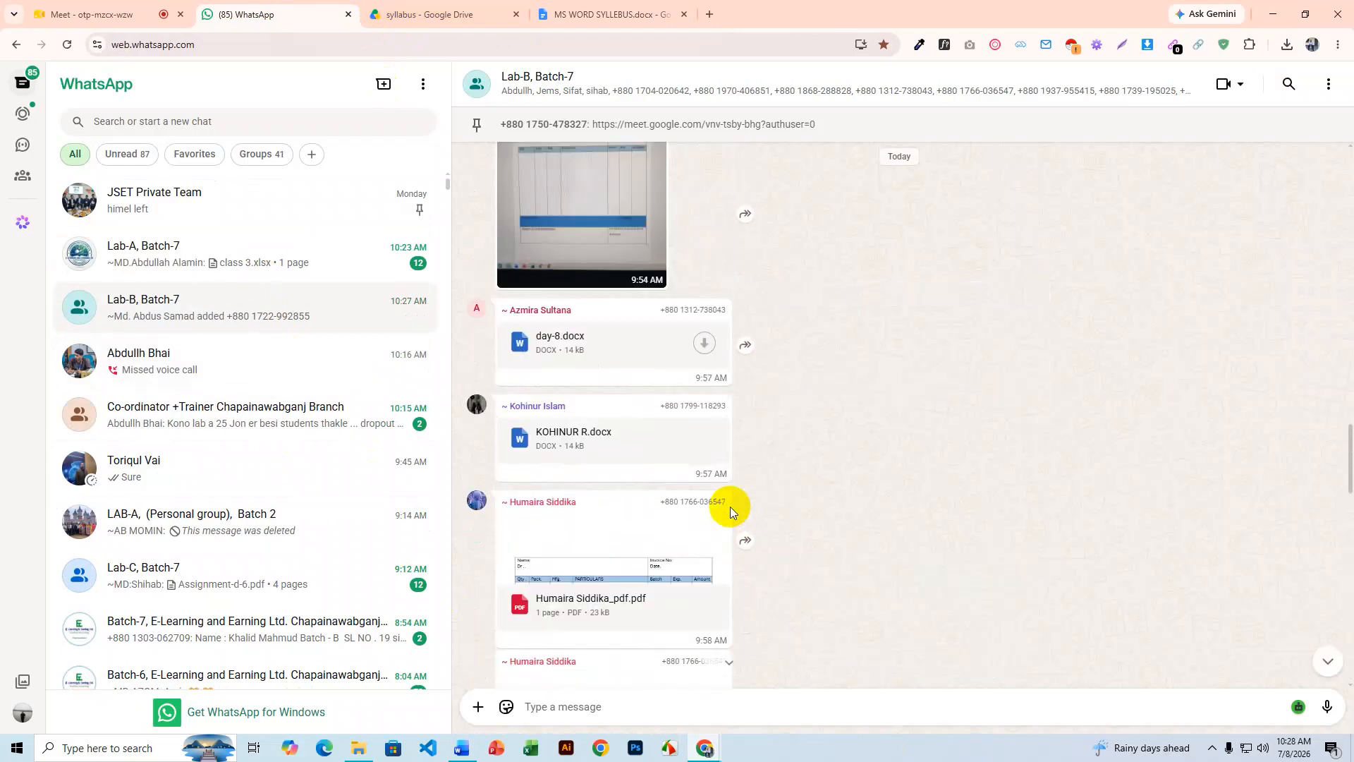
scroll(861, 464, up, 10)
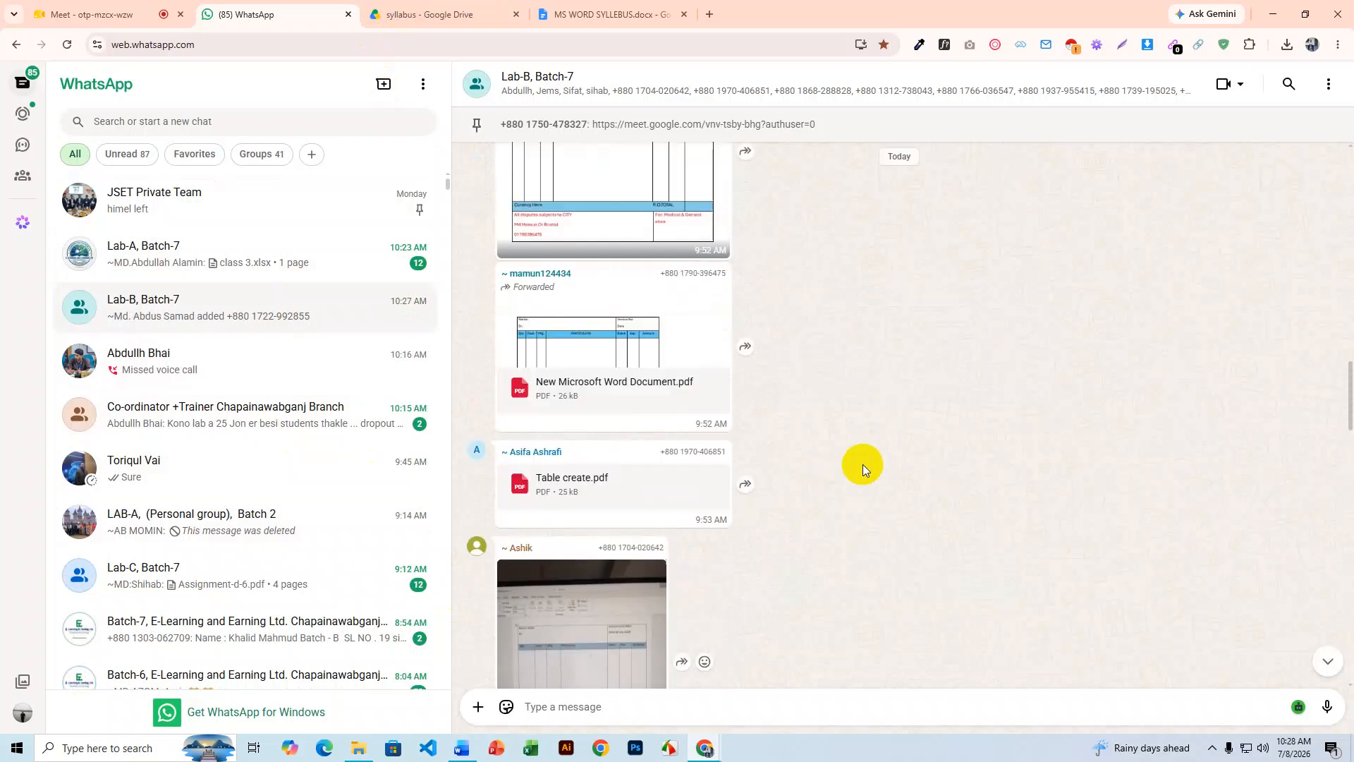
scroll(862, 464, up, 15)
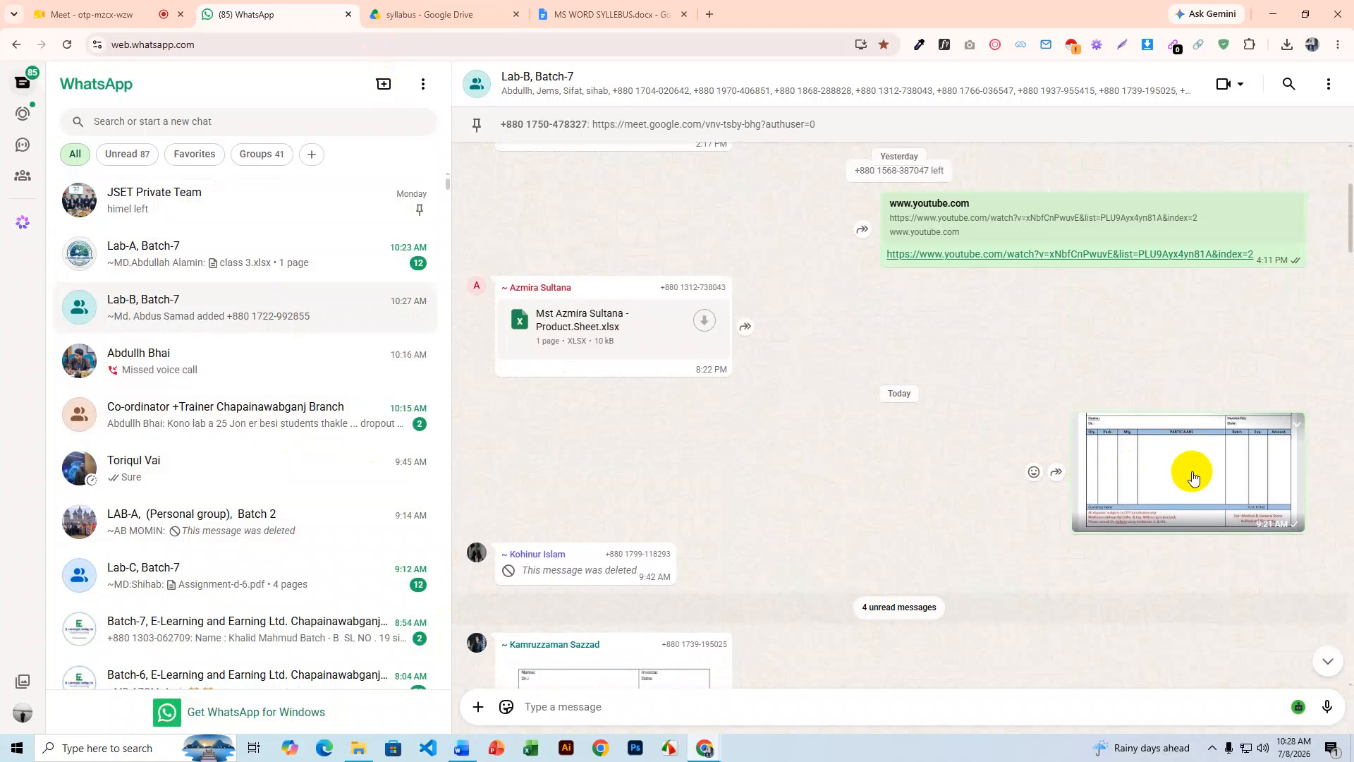
click(1192, 477)
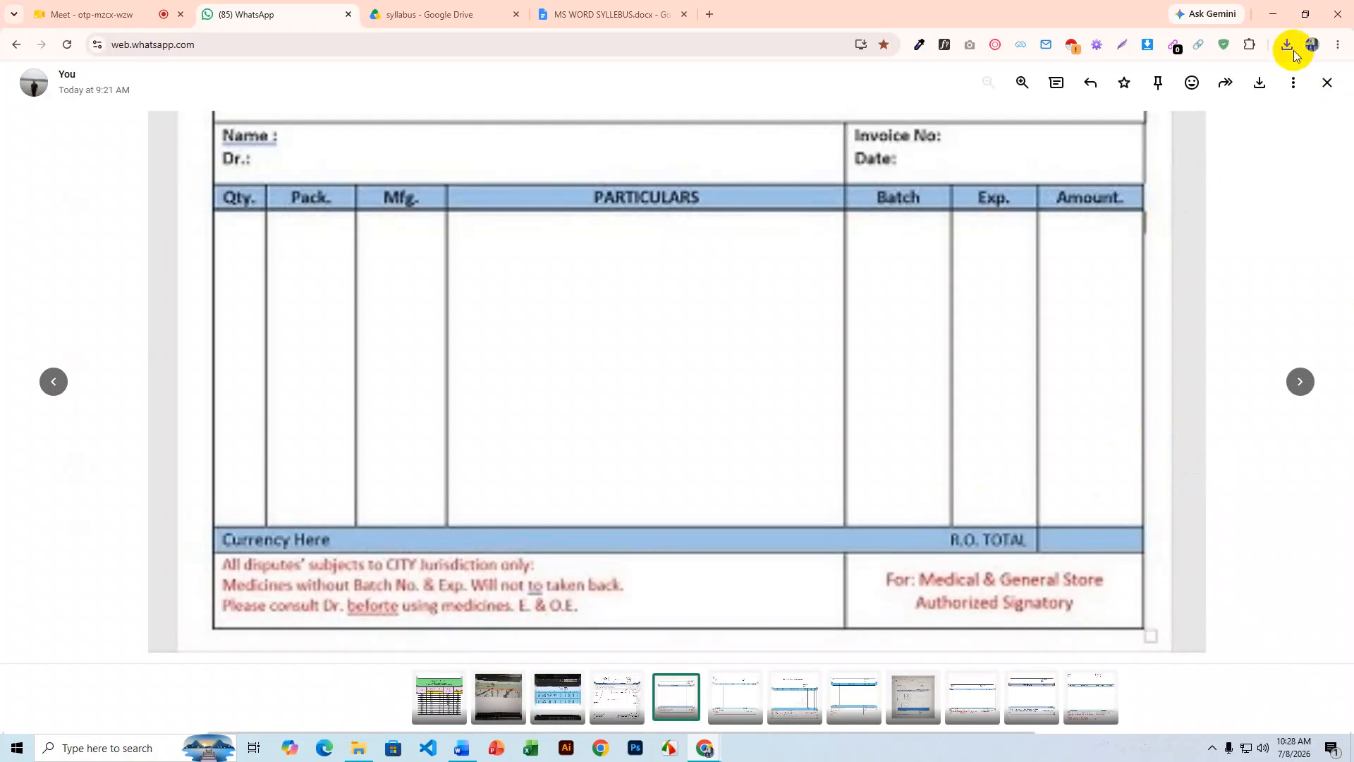
click(1273, 15)
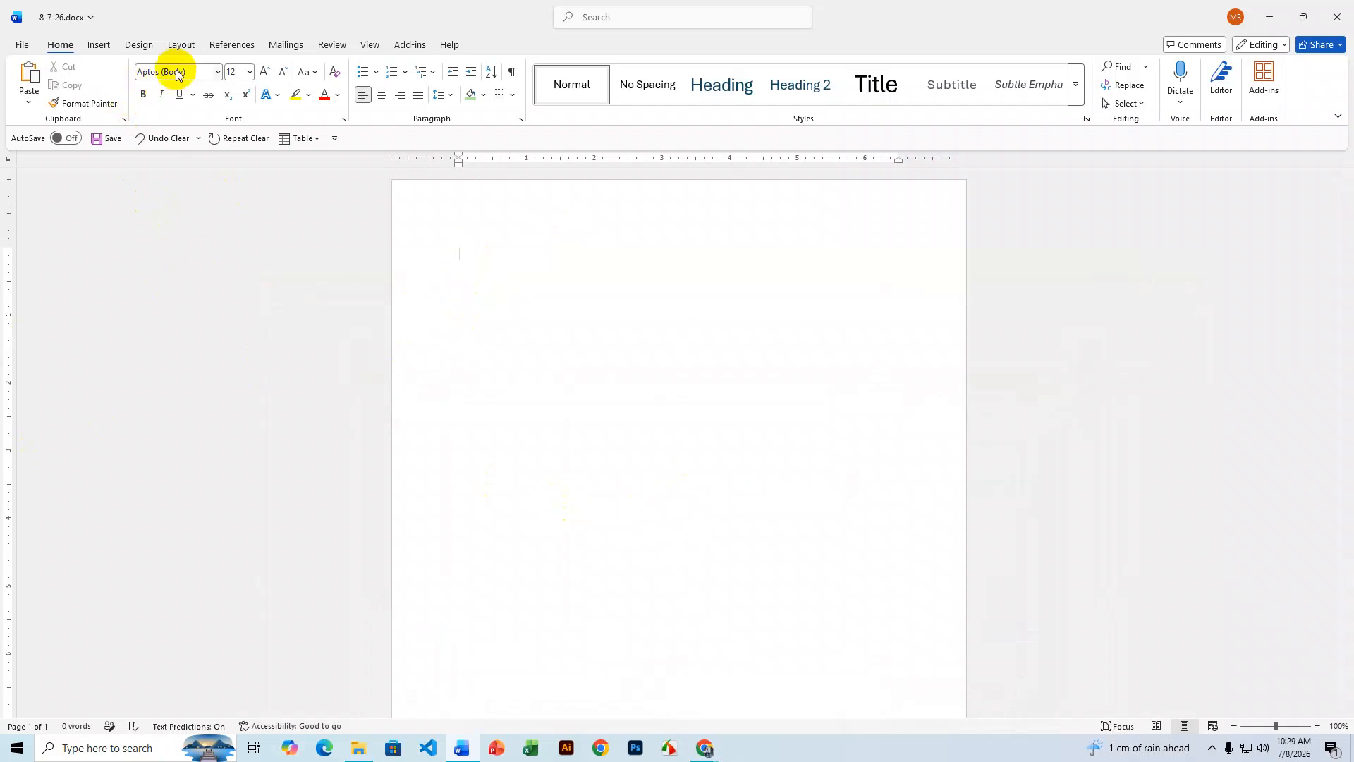
- Set the page to B5 (JIS) paper in landscape orientation
click(150, 46)
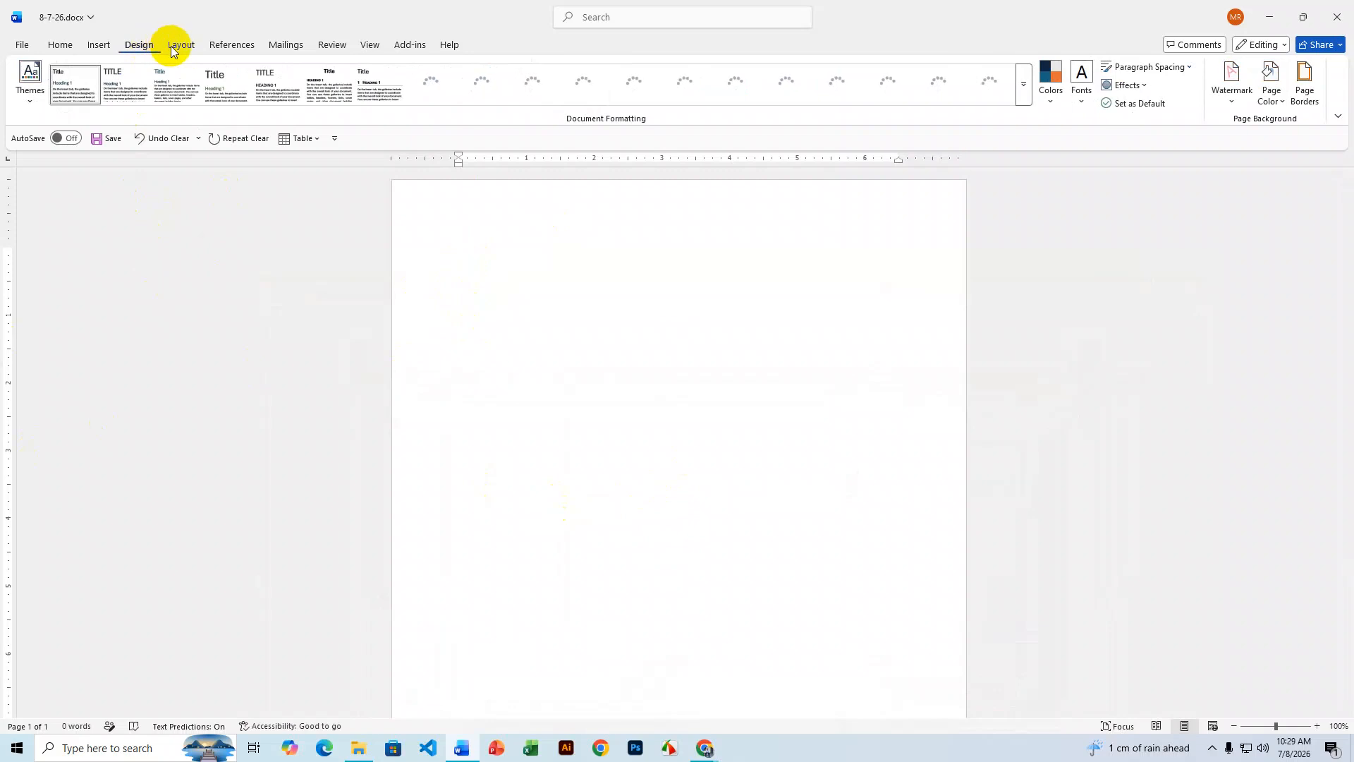
click(172, 48)
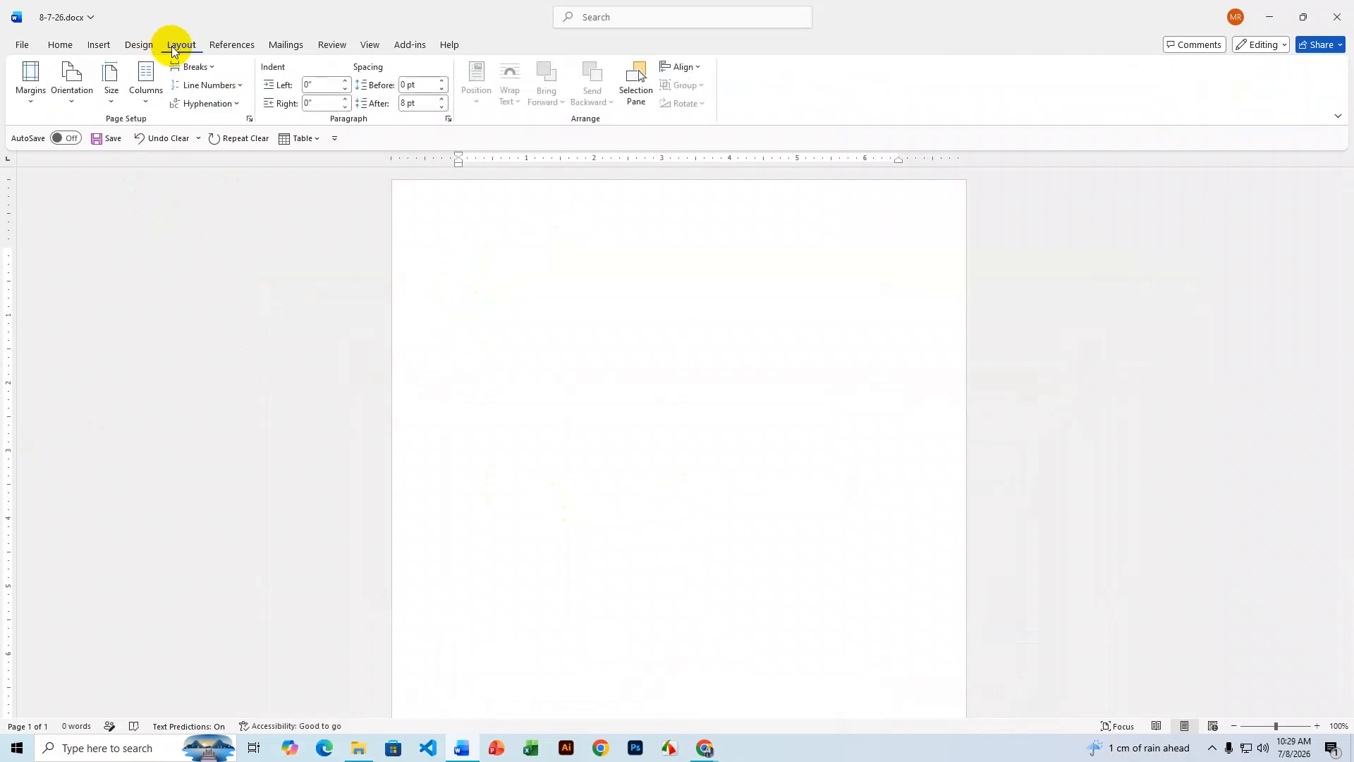
click(32, 99)
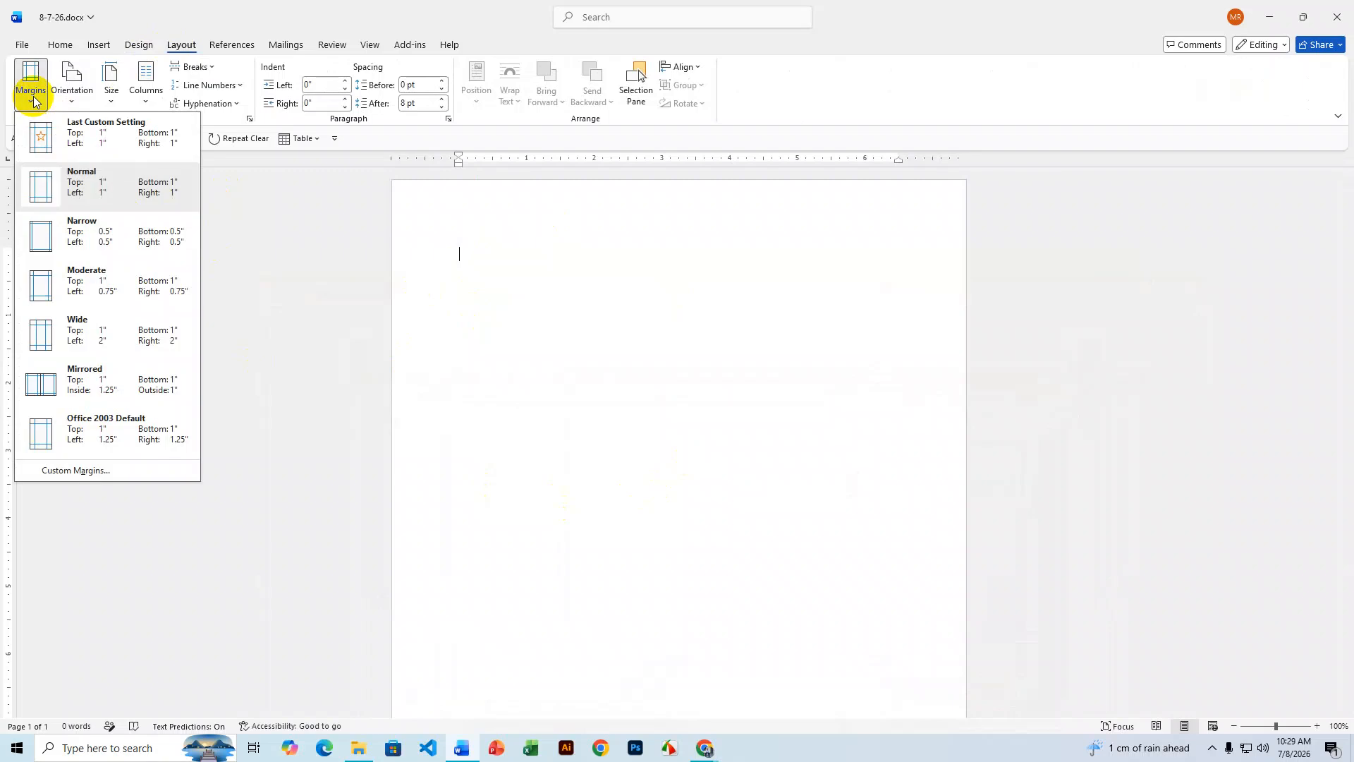
click(109, 90)
click(109, 90)
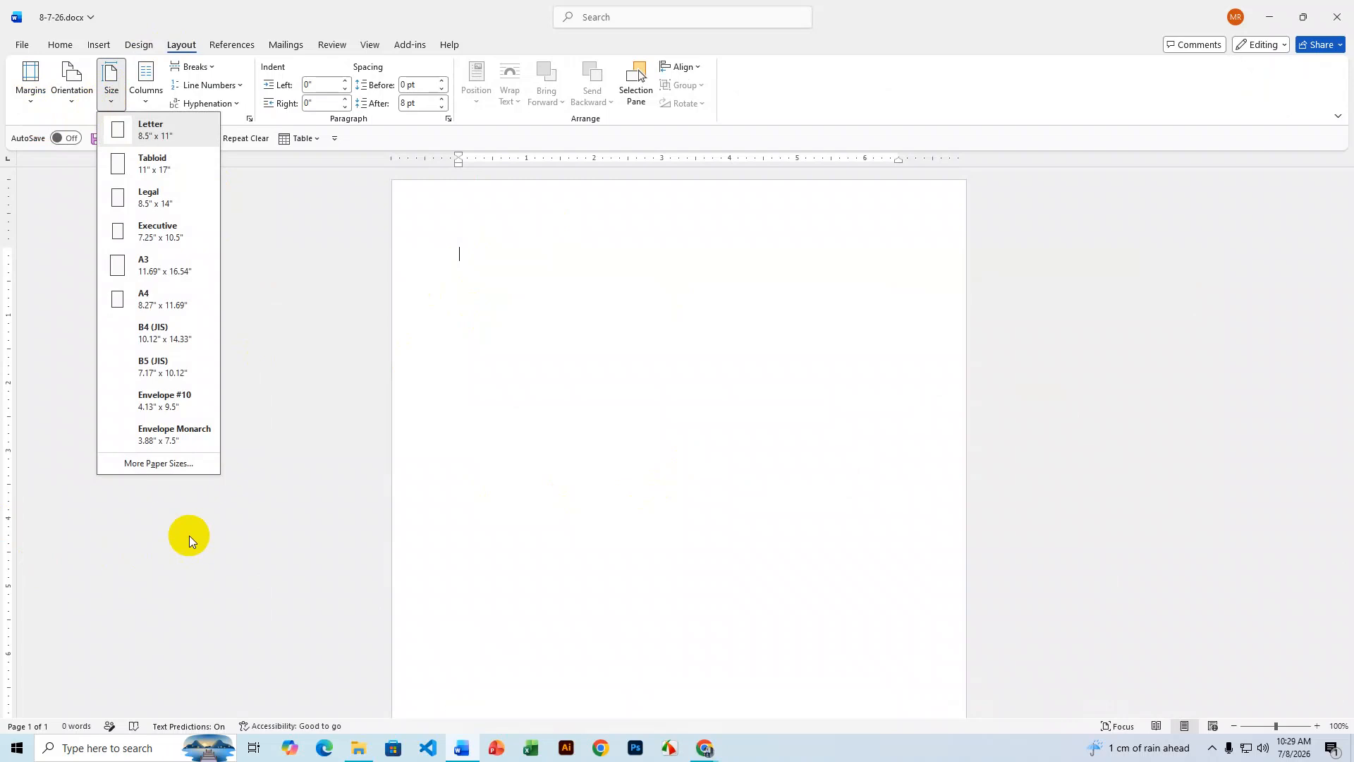
click(160, 367)
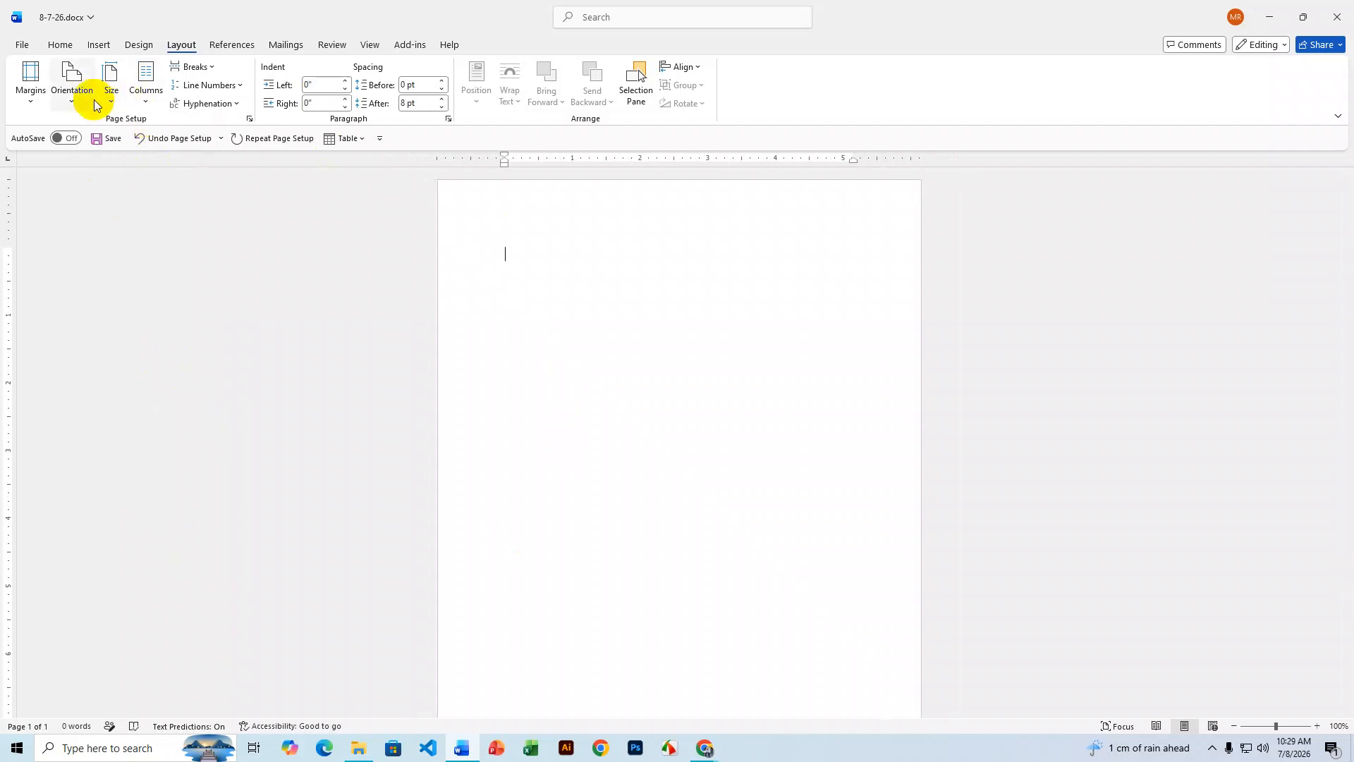
click(72, 88)
click(106, 169)
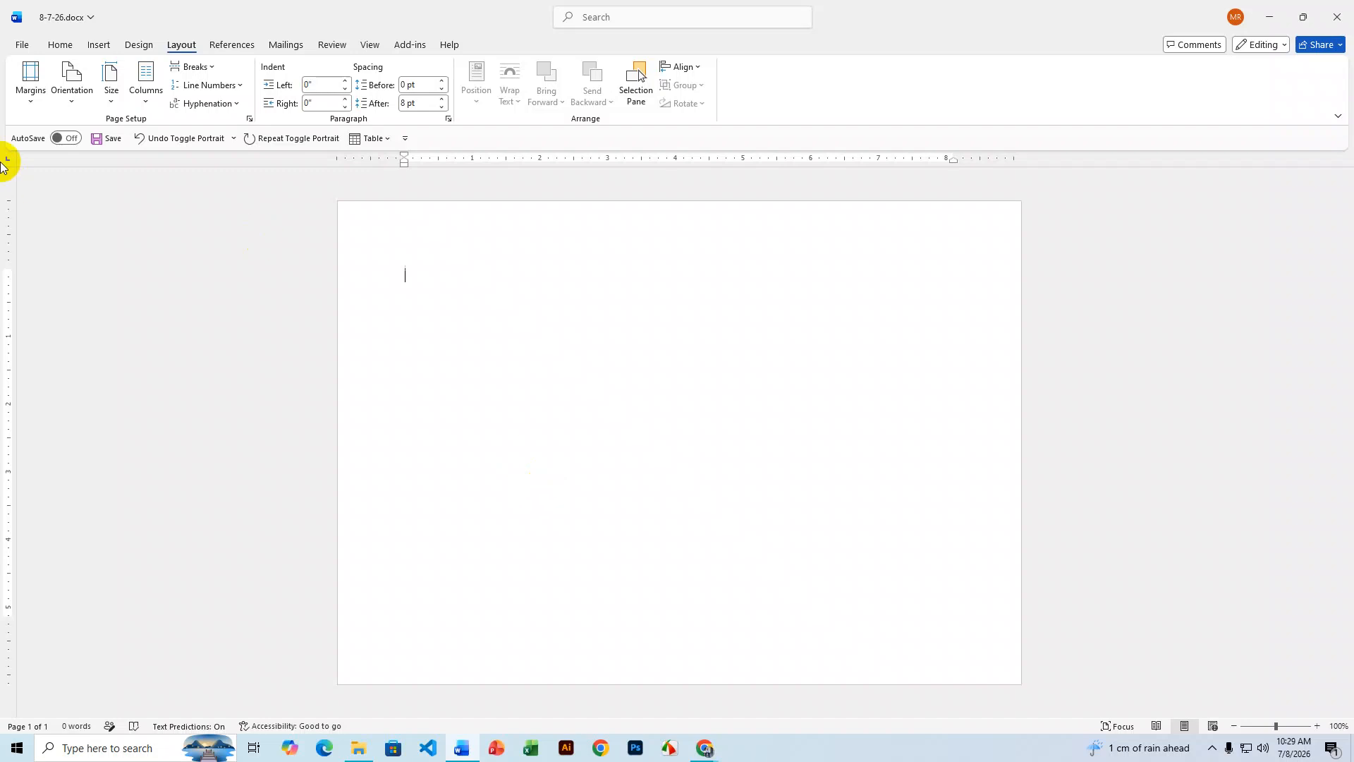
- Change the paper size to B4 (JIS)
click(112, 101)
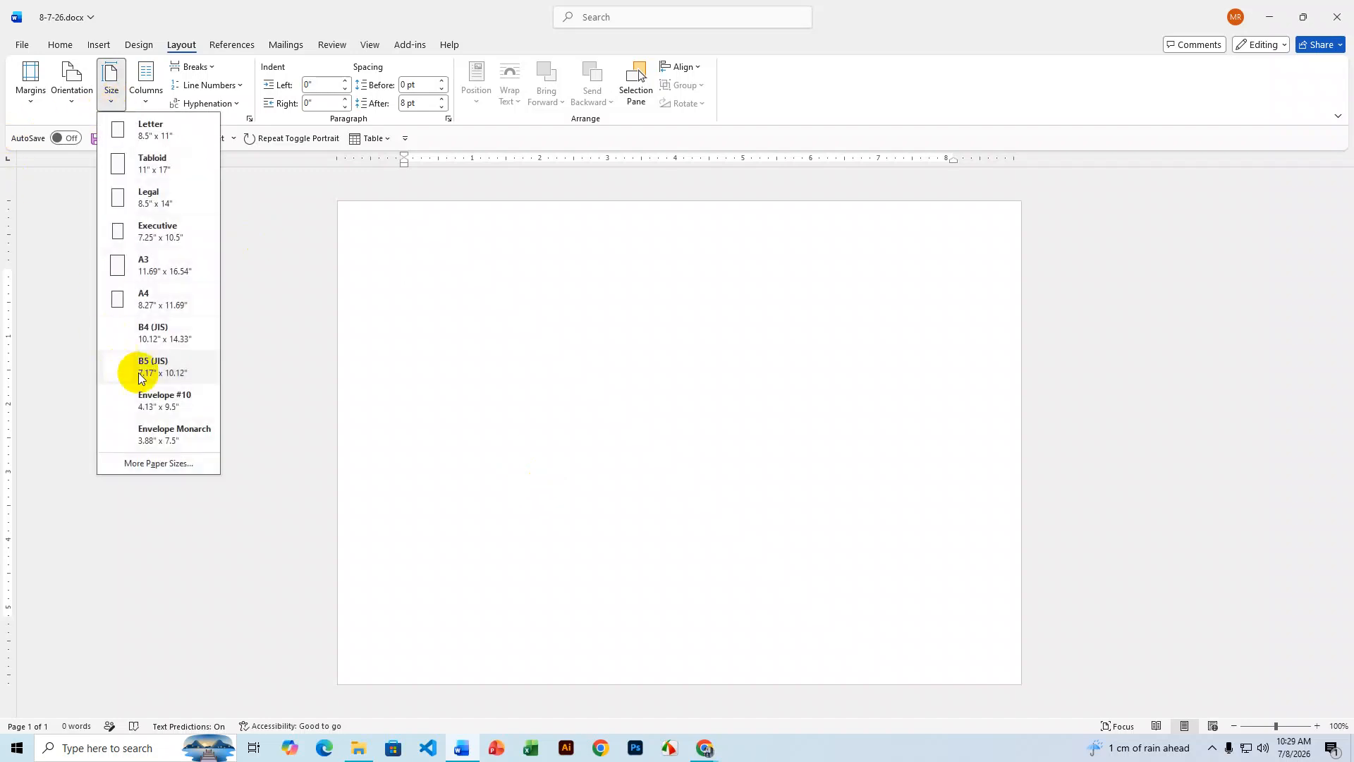
click(167, 339)
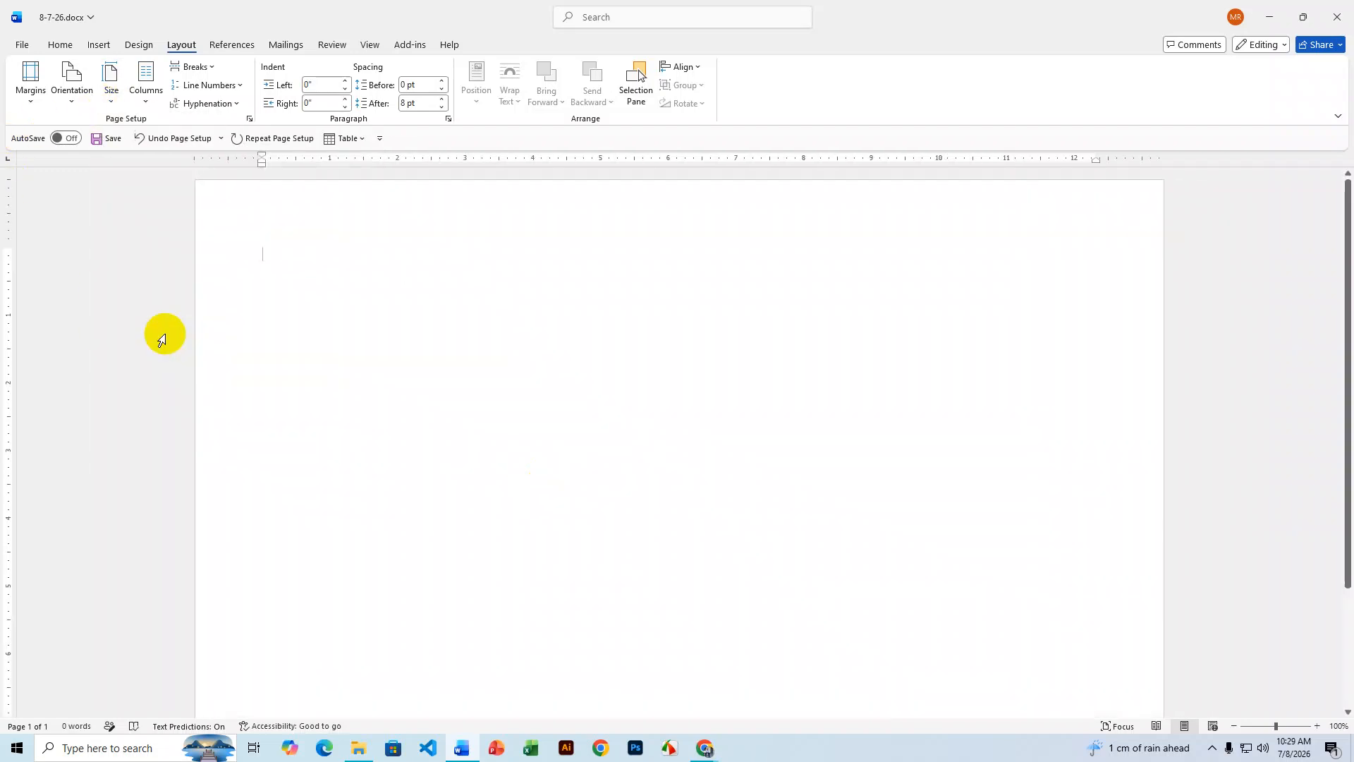
scroll(926, 484, up, 2)
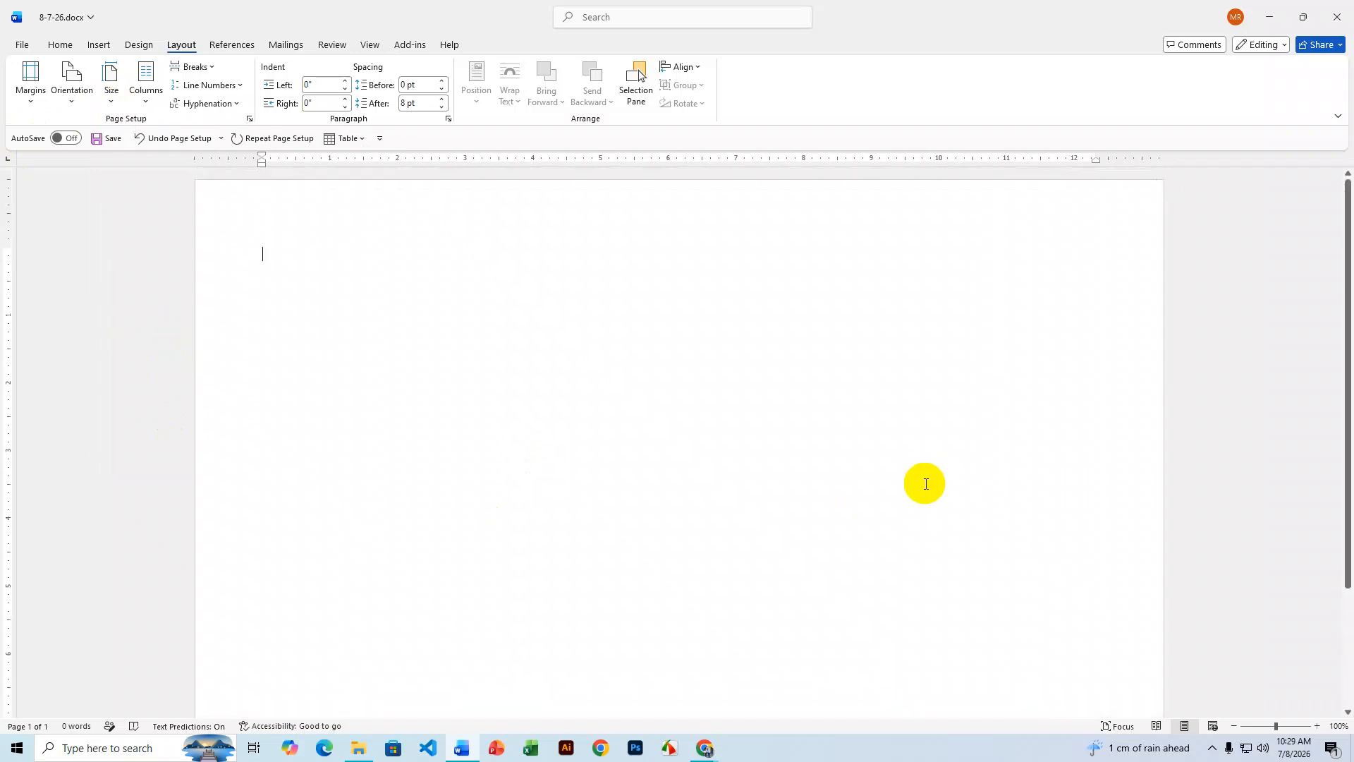
click(1266, 727)
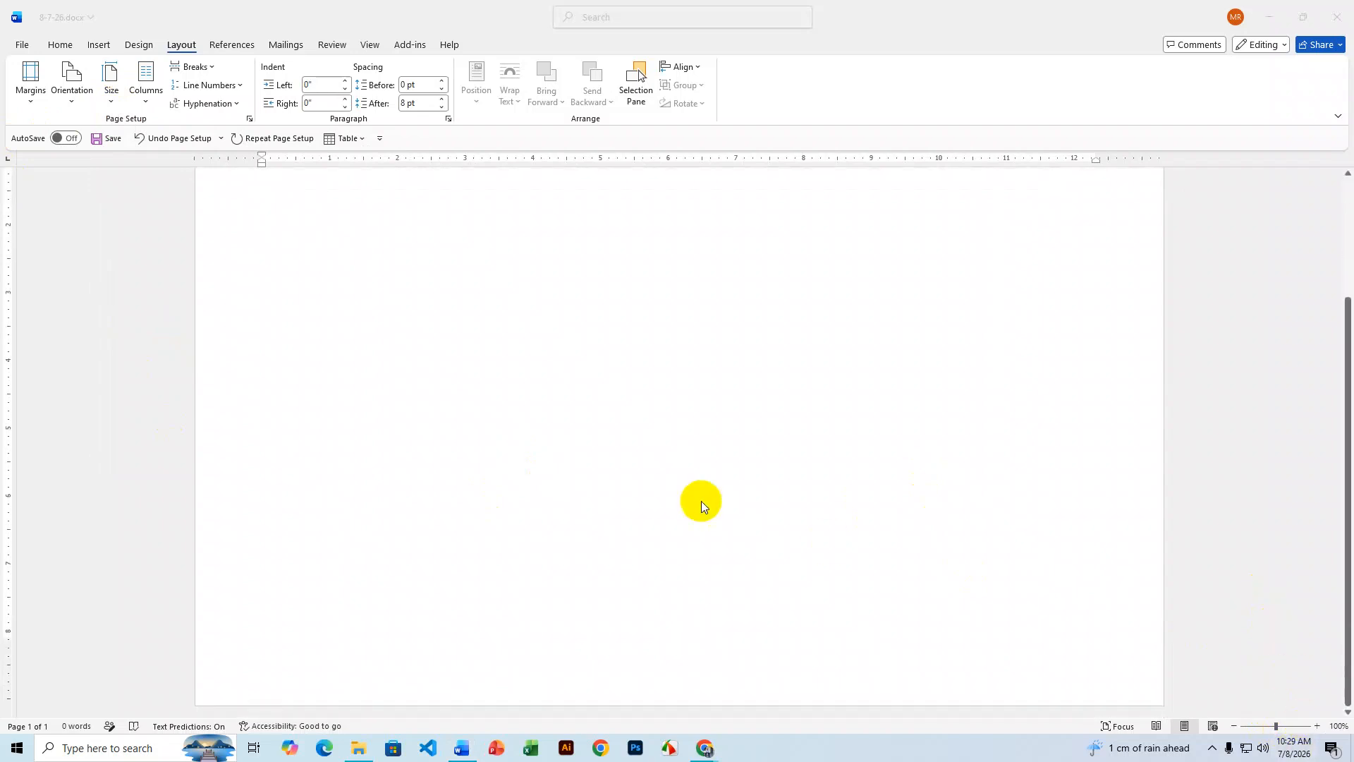
click(316, 285)
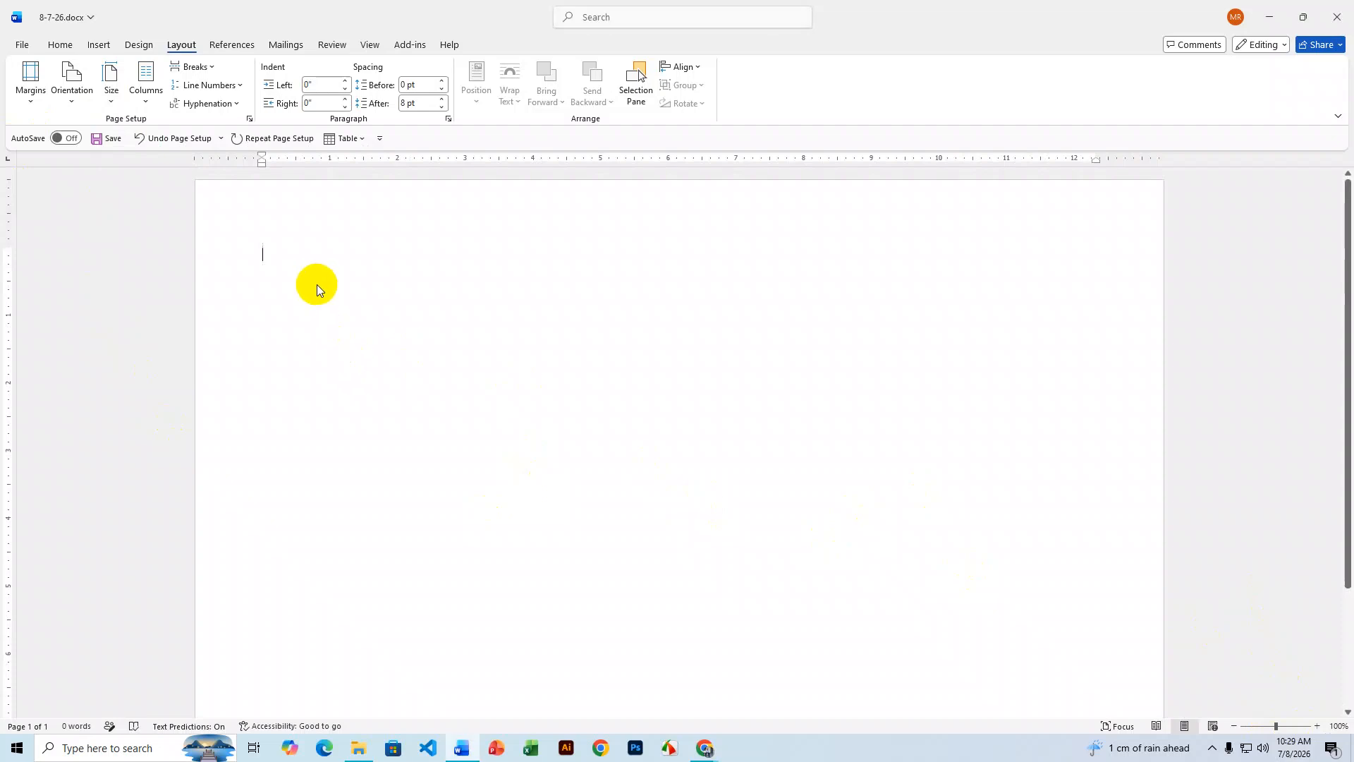
scroll(409, 388, down, 3)
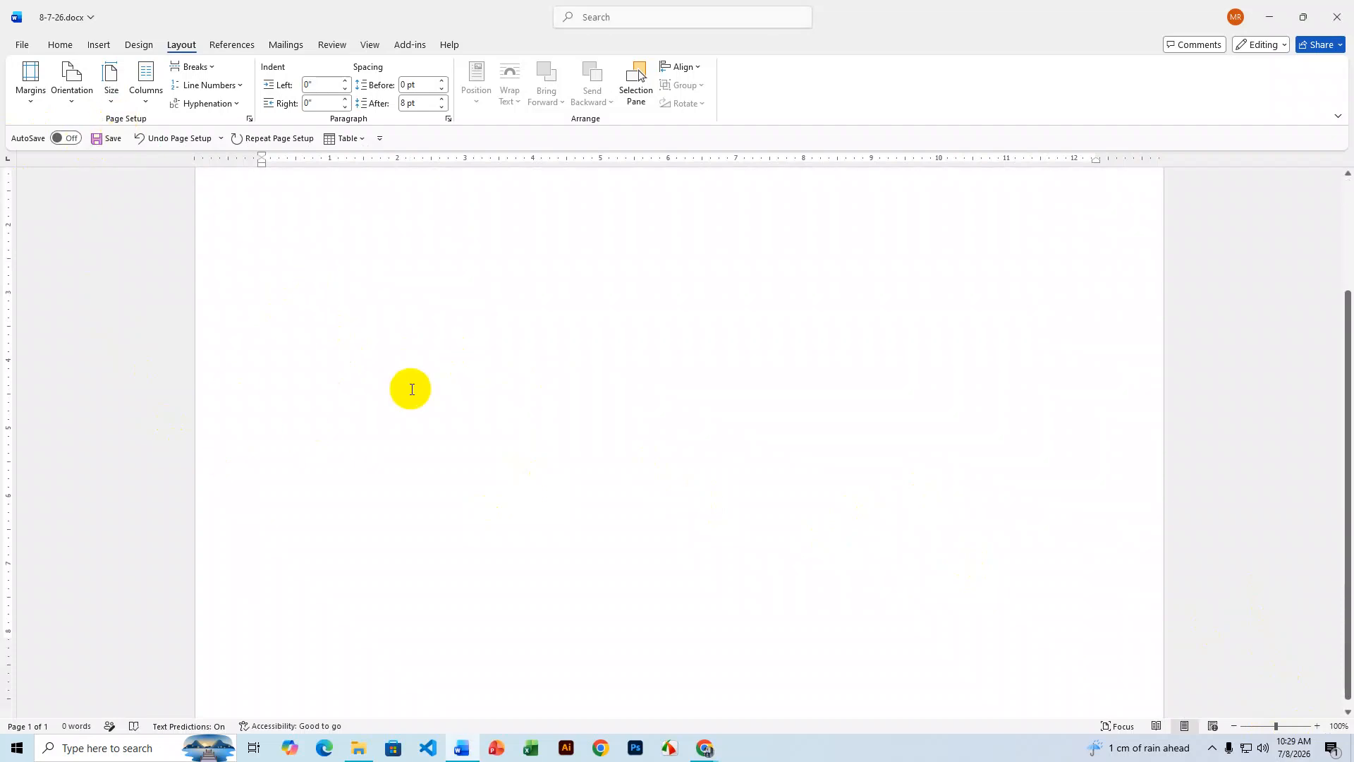
scroll(411, 389, up, 3)
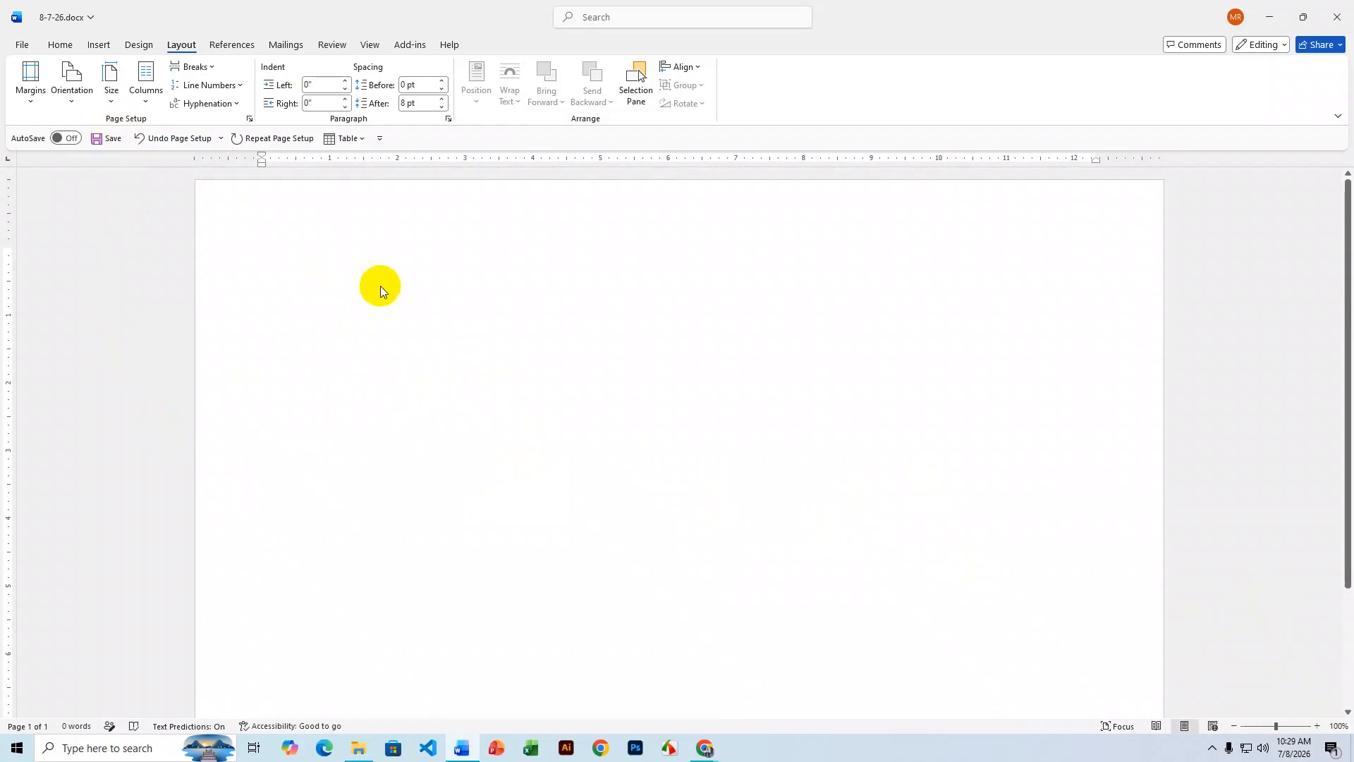
click(29, 105)
- Set all four page margins to 0.3 inch, then bring up the WhatsApp invoice image
click(115, 471)
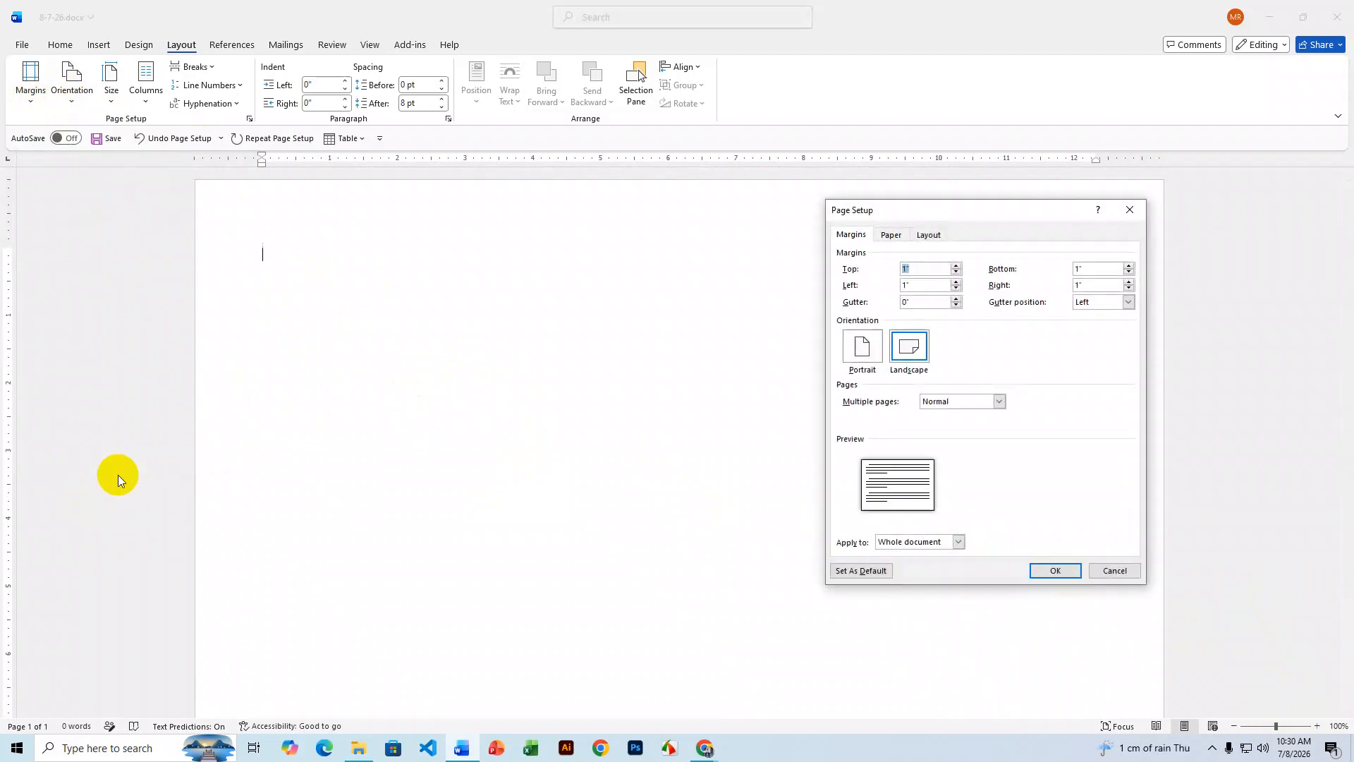
click(906, 269)
drag(906, 270, 896, 273)
text(0.3)
drag(921, 269, 869, 287)
text(0.3)
drag(1118, 271, 1057, 287)
text(0.3)
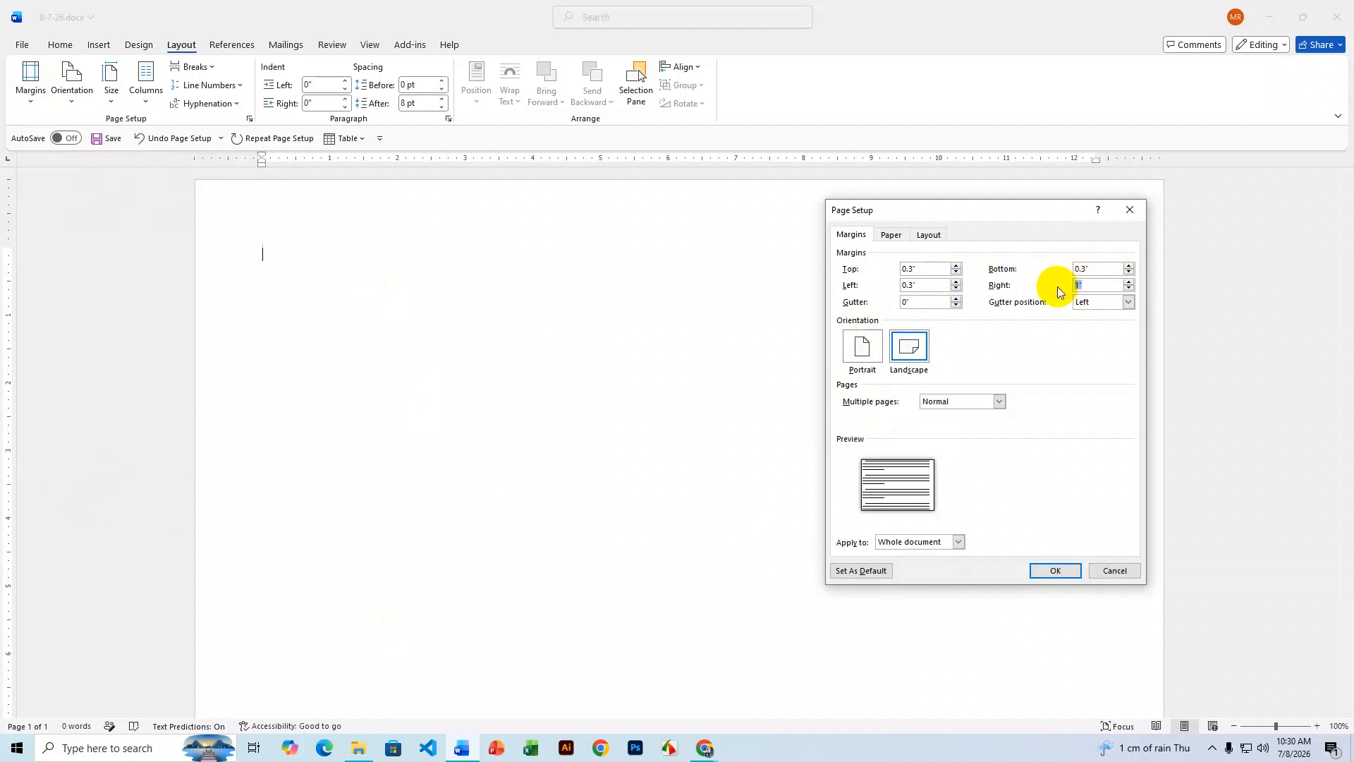
text(0.3)
click(1055, 571)
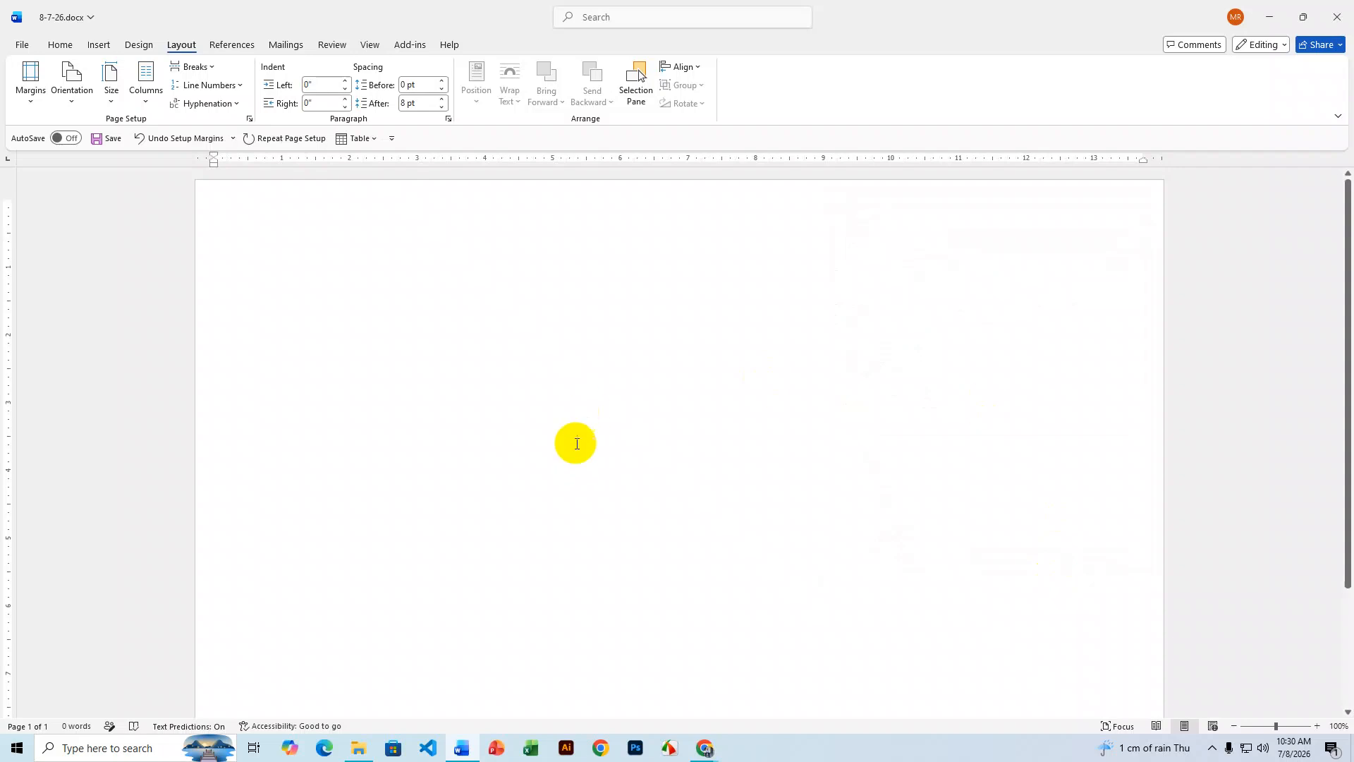
scroll(771, 522, down, 3)
scroll(771, 522, up, 3)
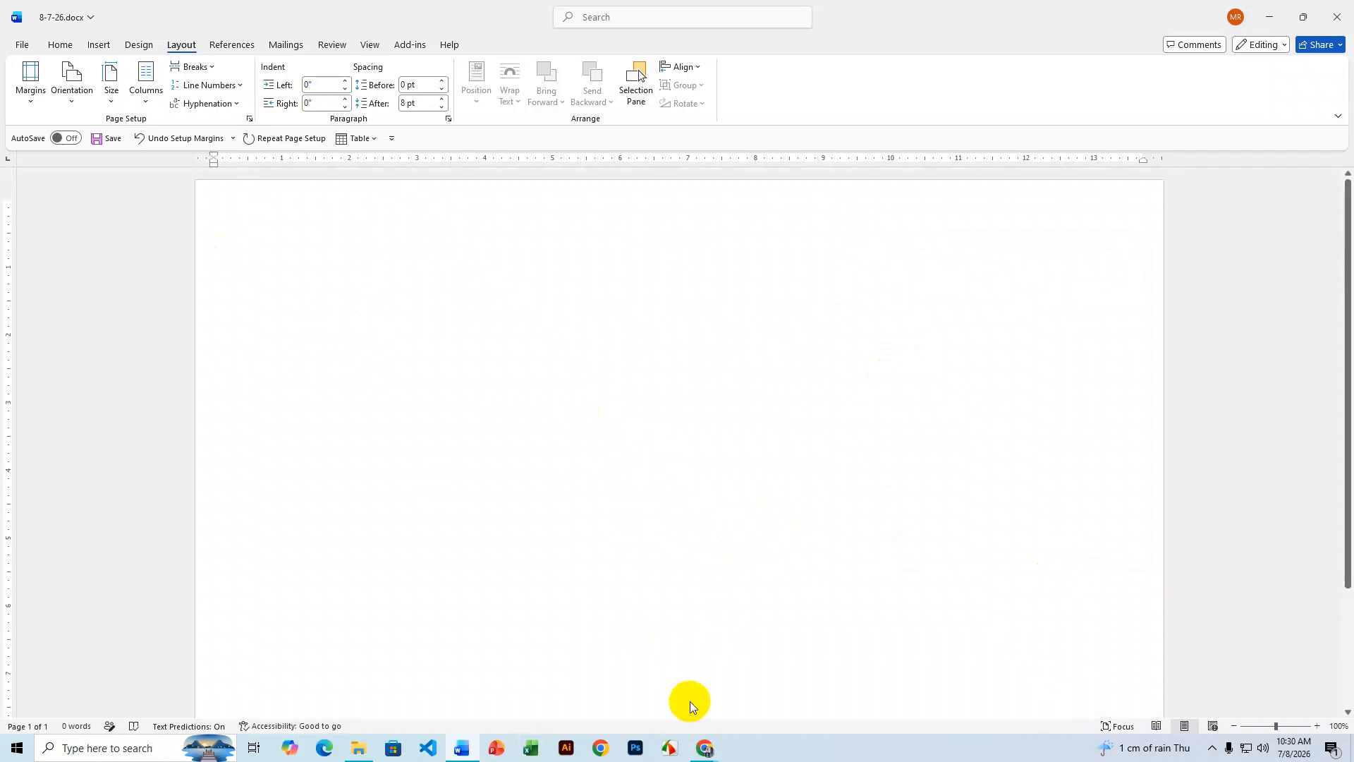
click(705, 748)
click(634, 679)
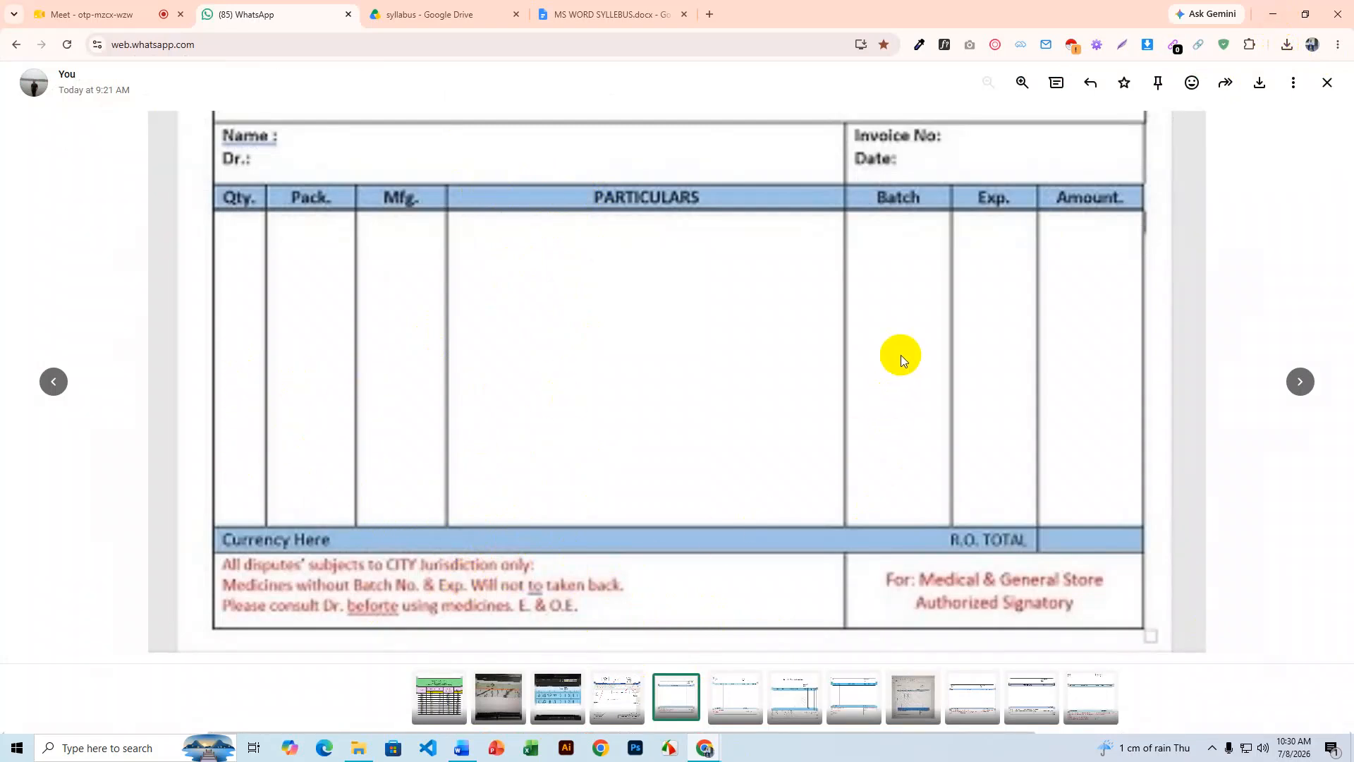
- Minimize the browser to return to the blank 8-7-26.docx page
click(1272, 14)
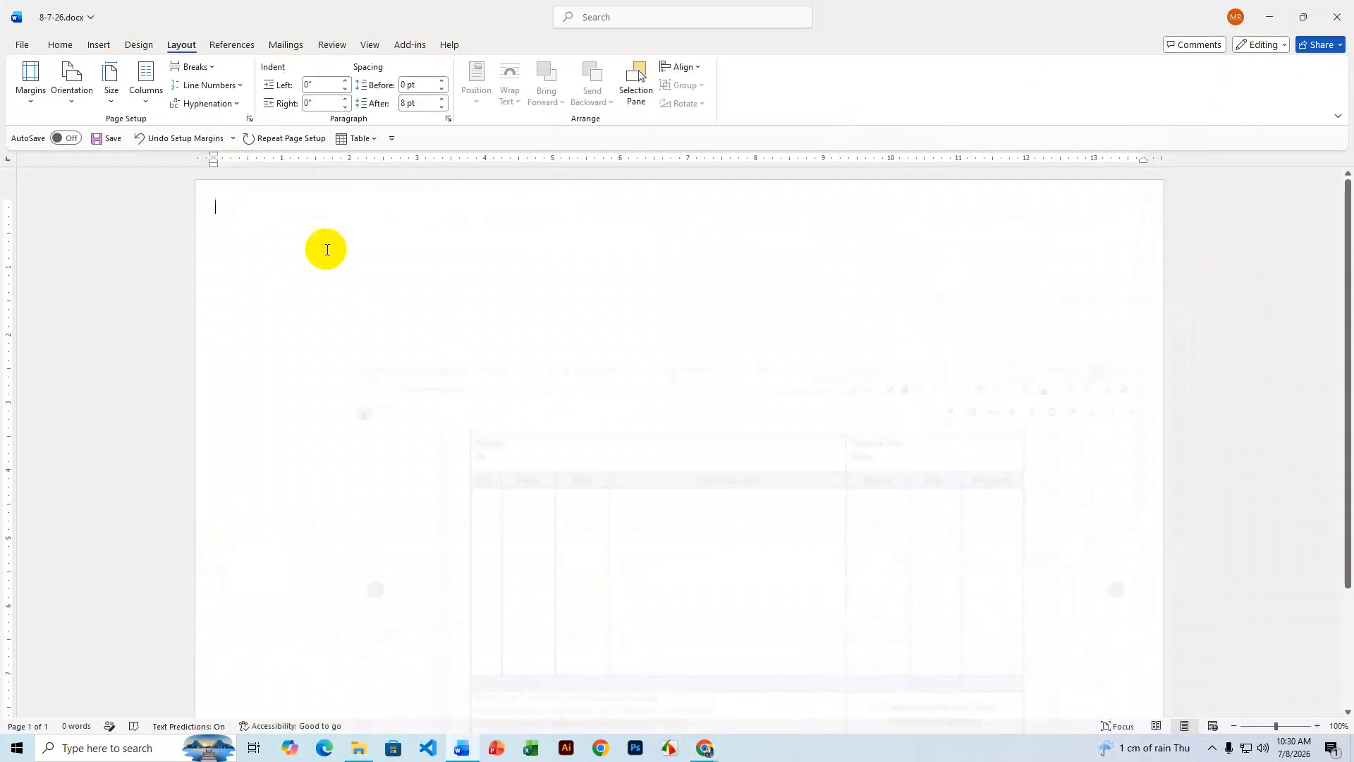
- Insert a blank table with 7 columns and 5 rows
click(97, 48)
click(132, 103)
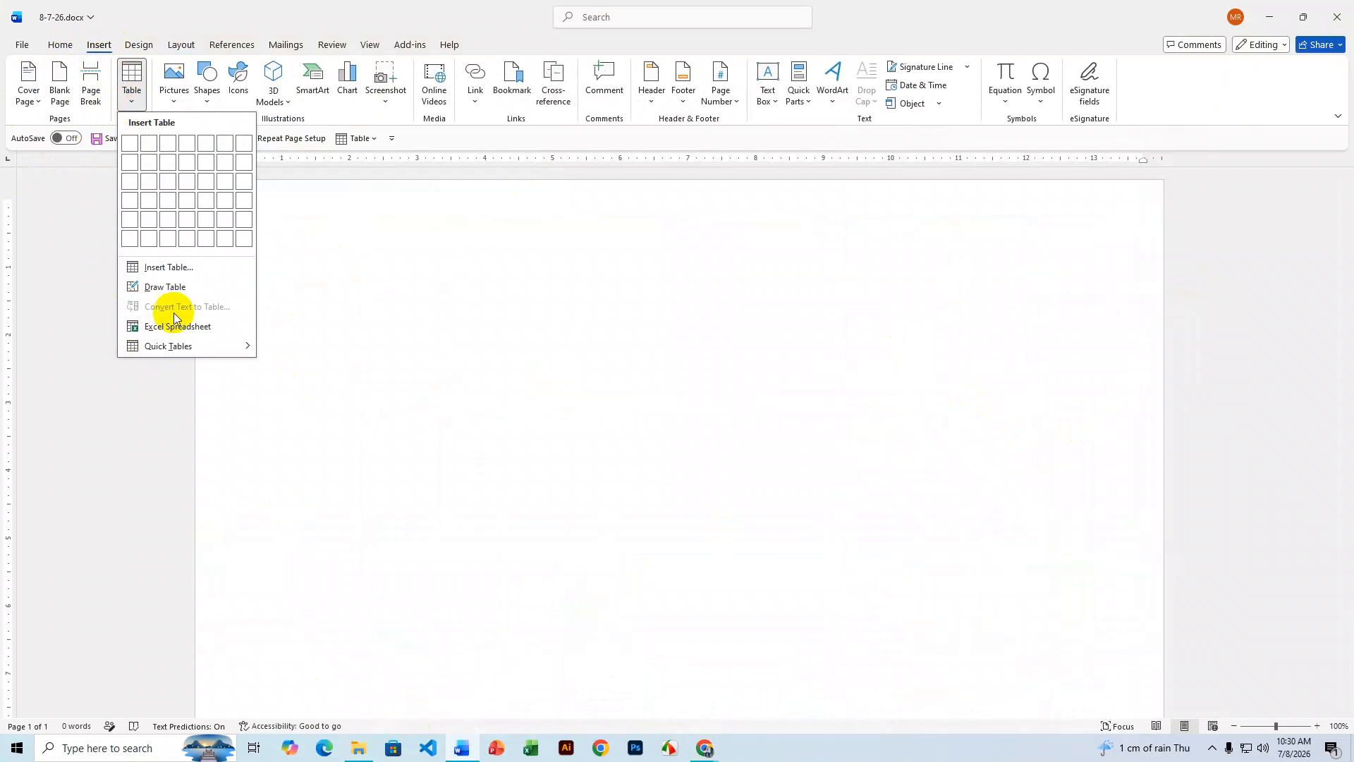
click(169, 268)
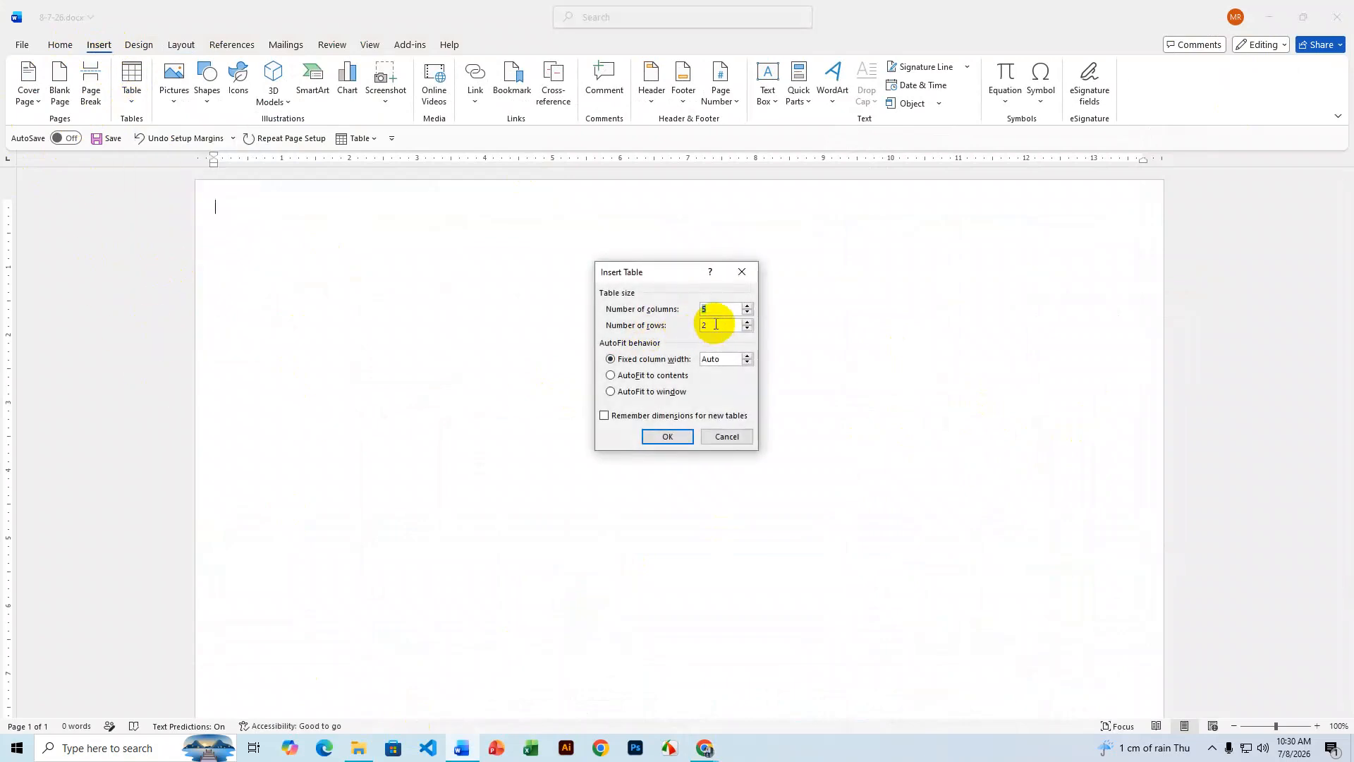
text(7)
click(662, 325)
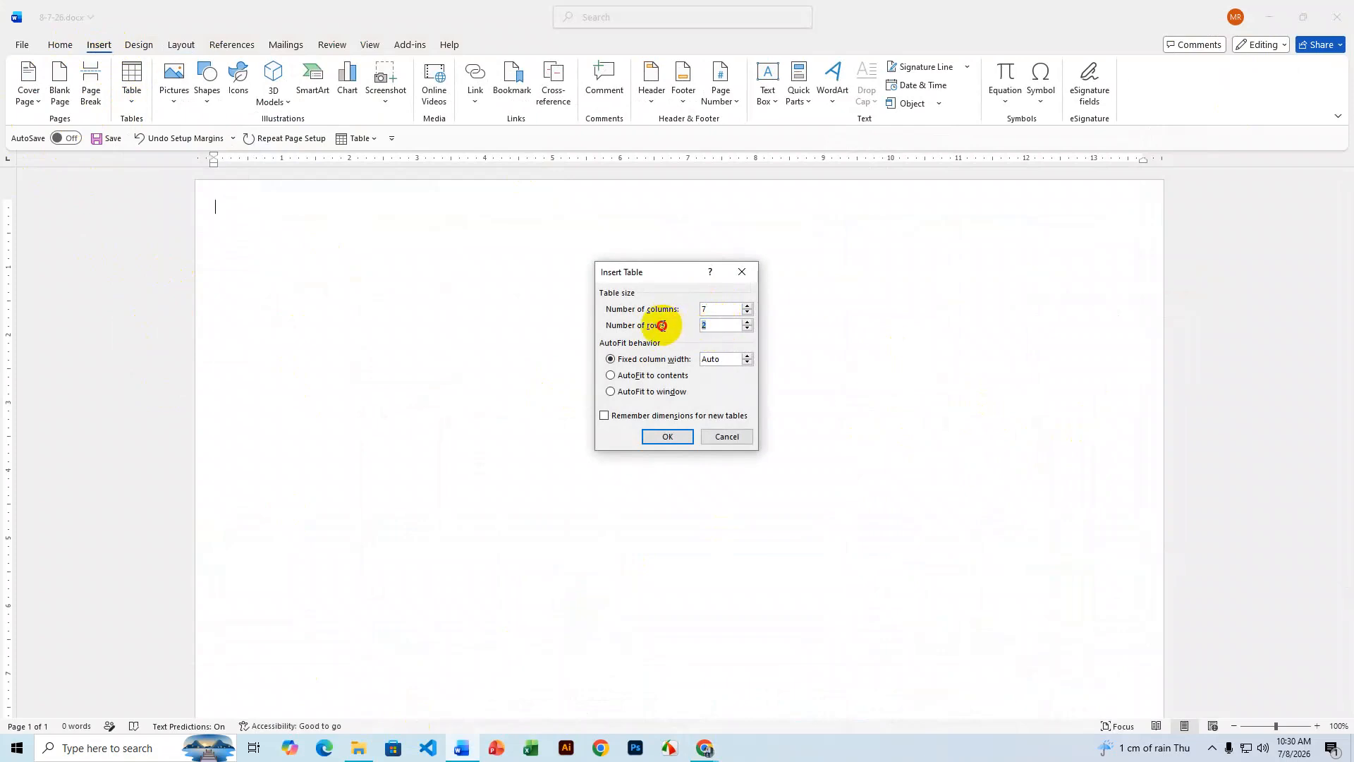
click(666, 435)
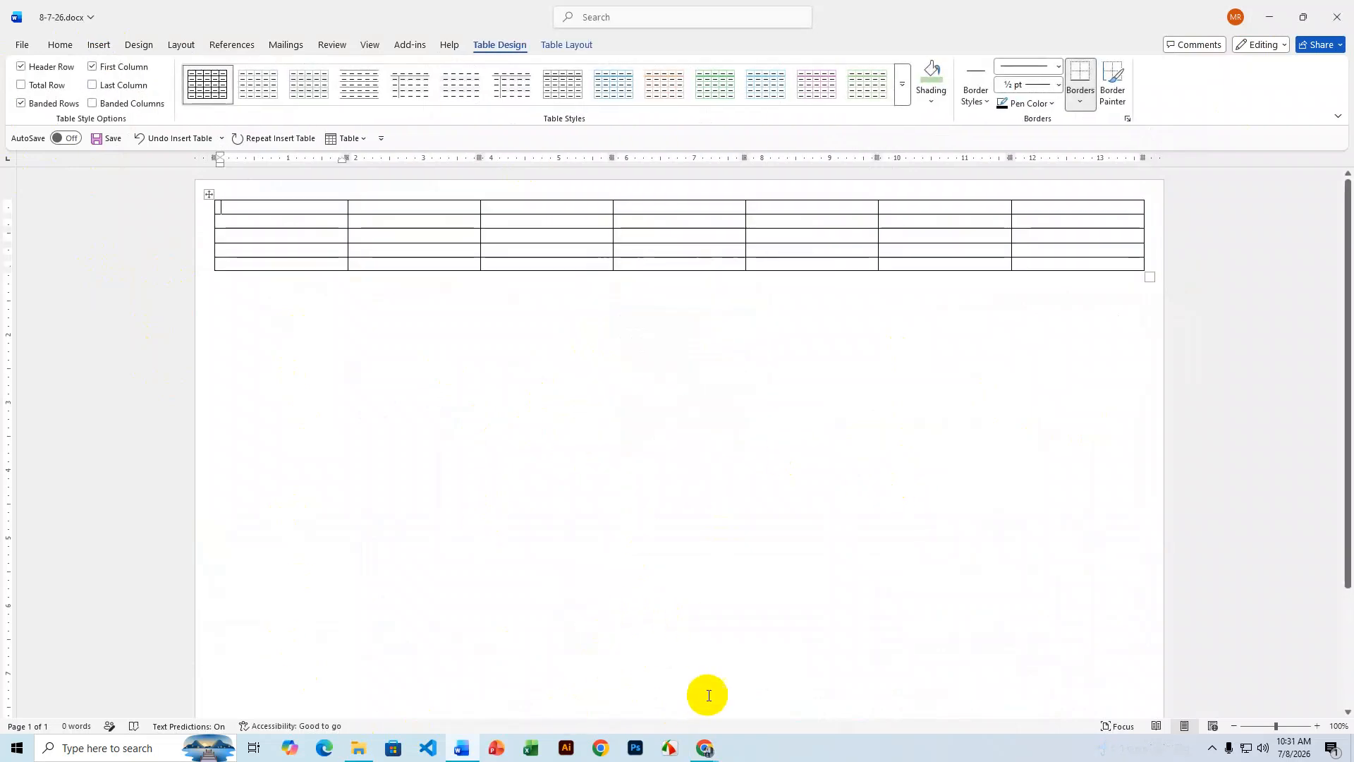
- Glance at the WhatsApp invoice image, then return to the Word table
mouse_move(706, 748)
click(635, 706)
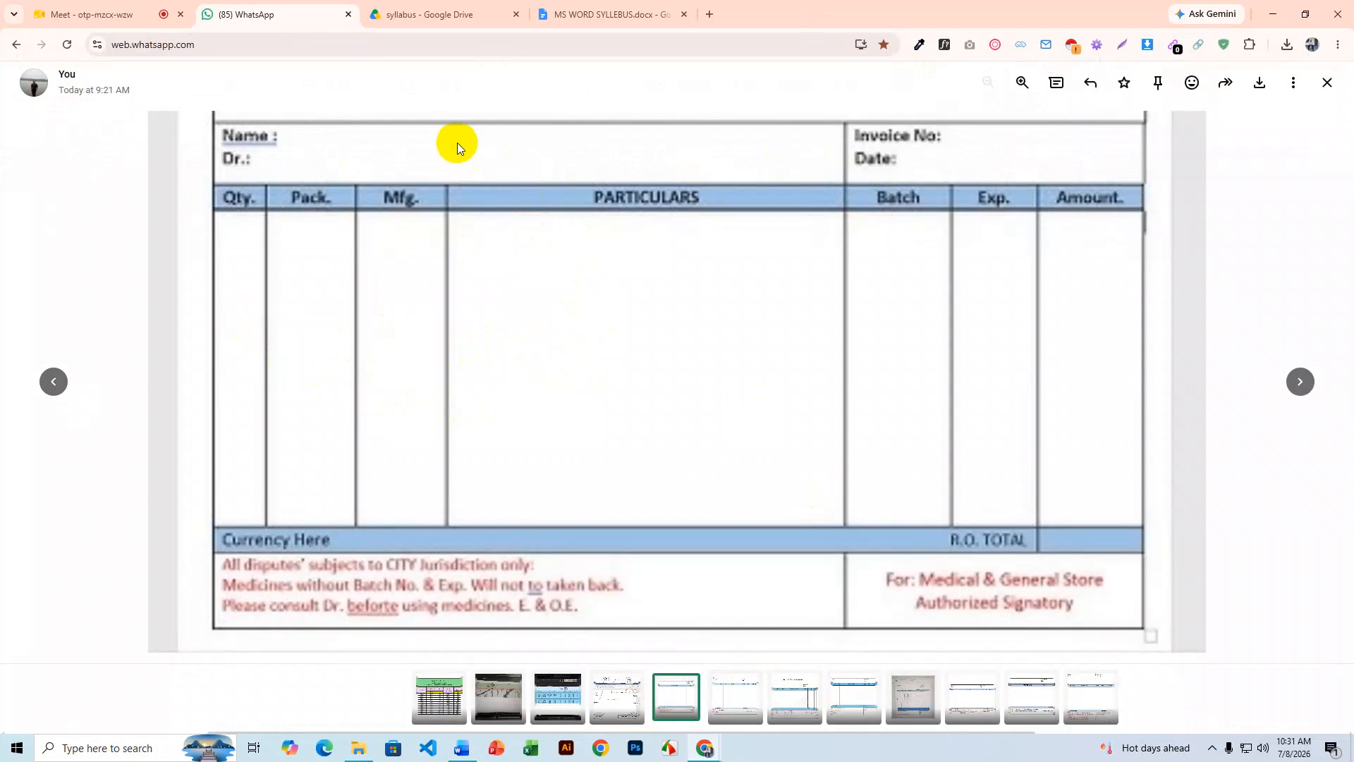
click(1274, 13)
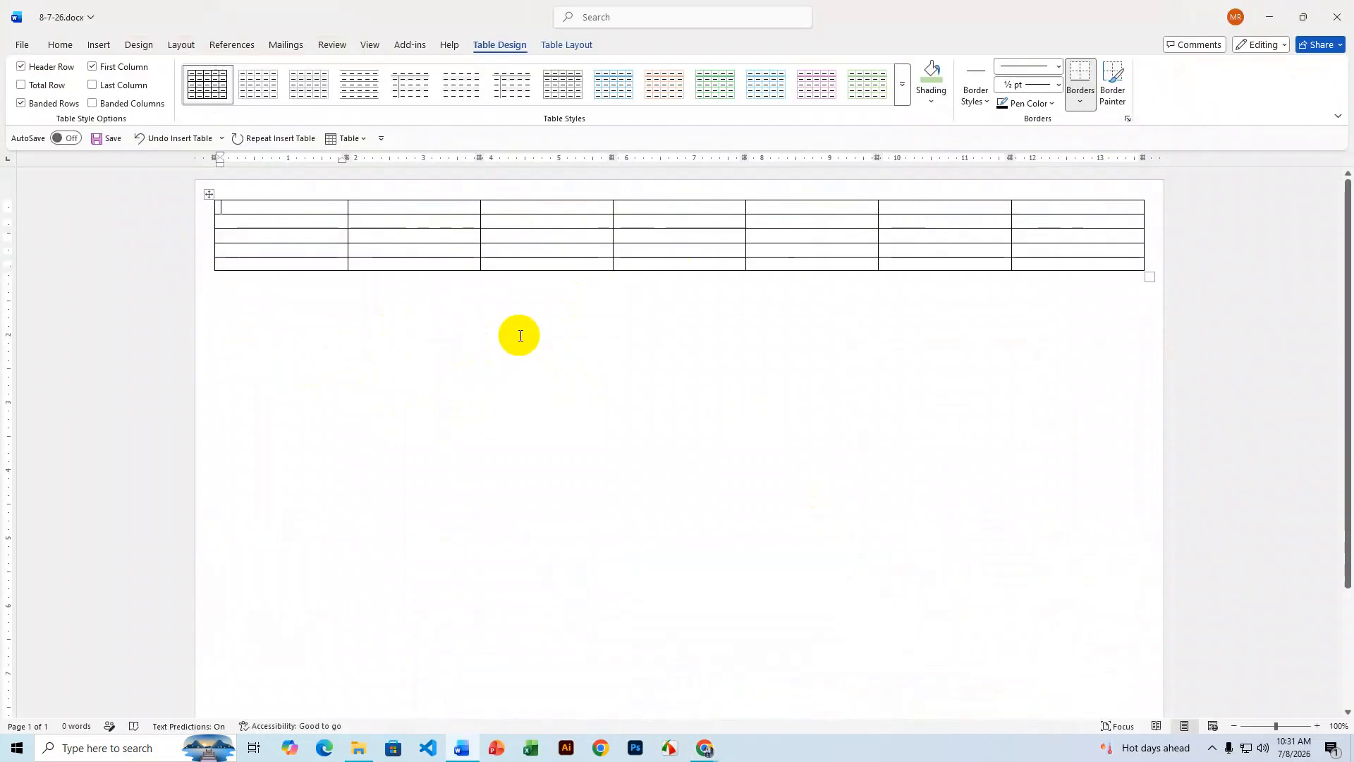
- Merge the top row's first four cells into one and its last three cells into one
drag(311, 205, 653, 206)
right_click(653, 206)
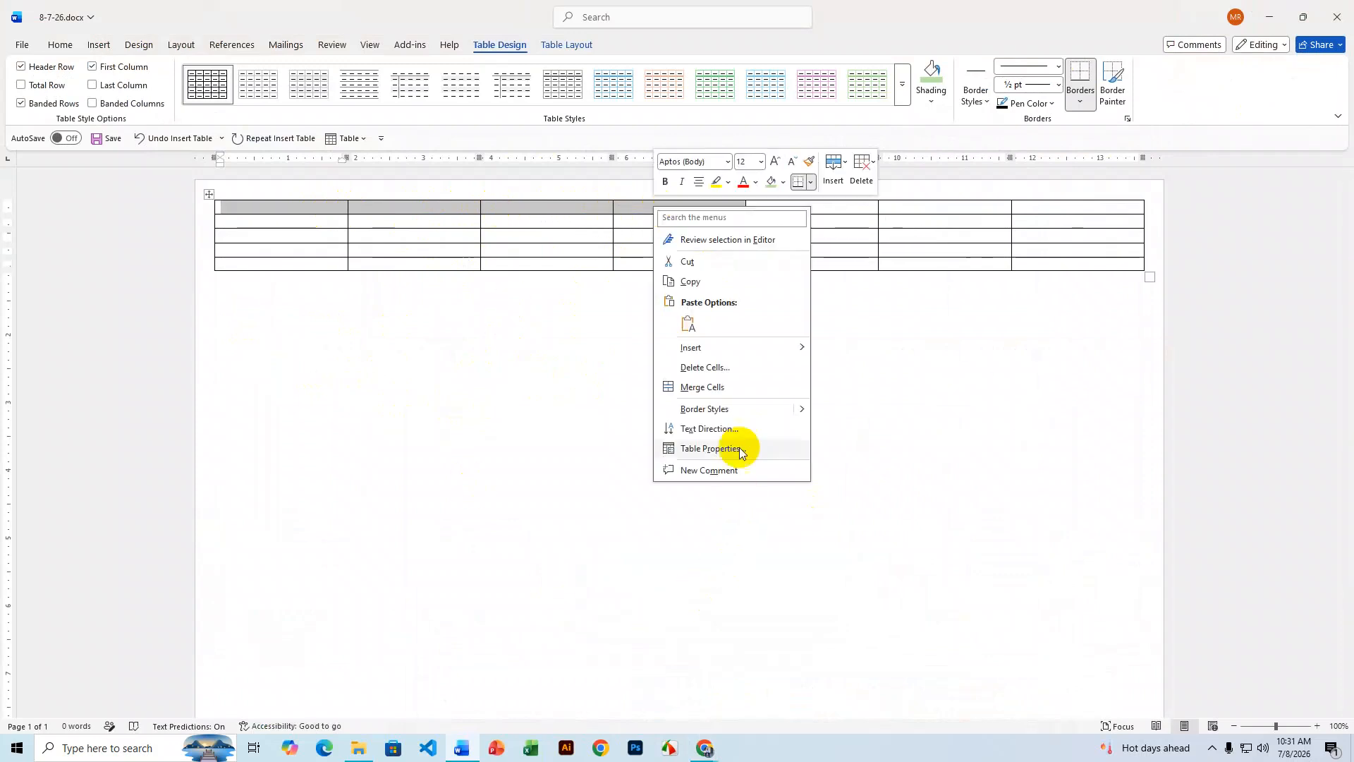
click(724, 387)
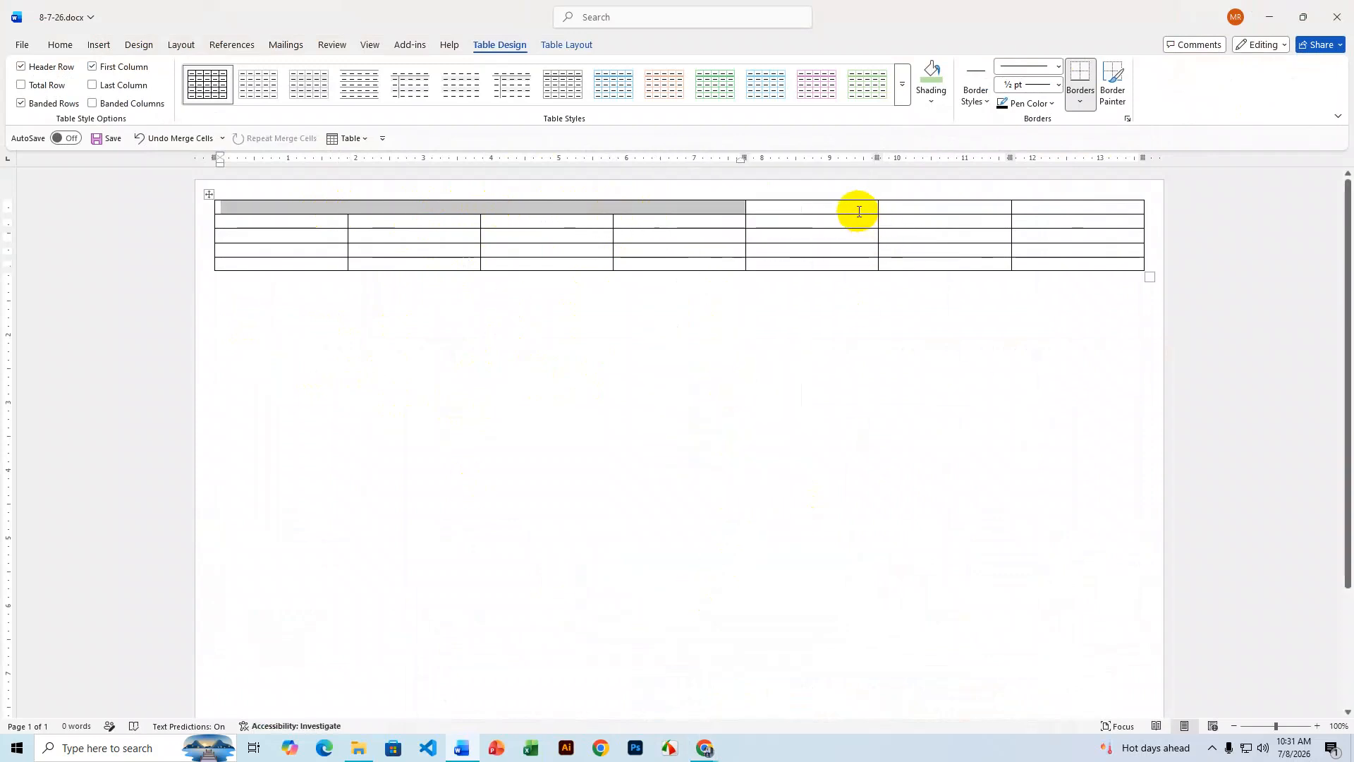
drag(857, 210, 1032, 212)
right_click(1037, 214)
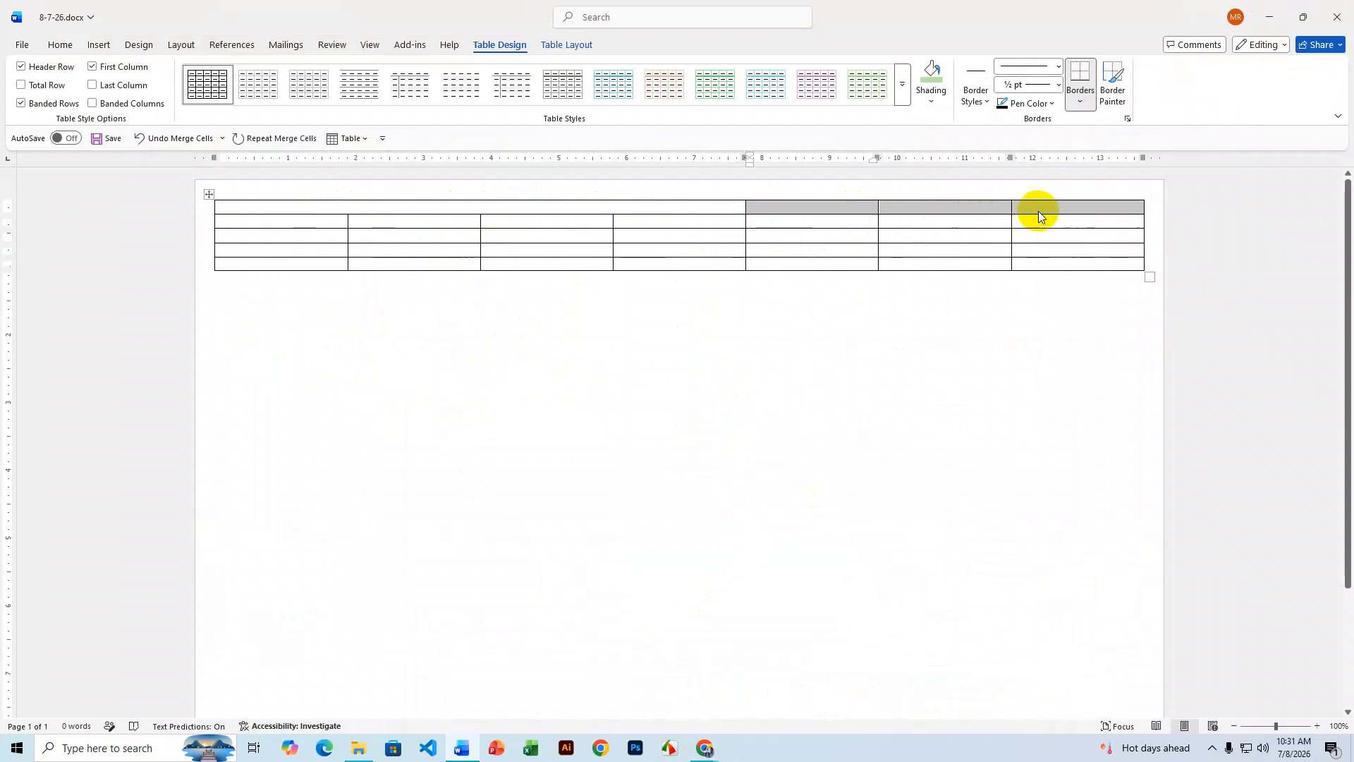
click(1088, 392)
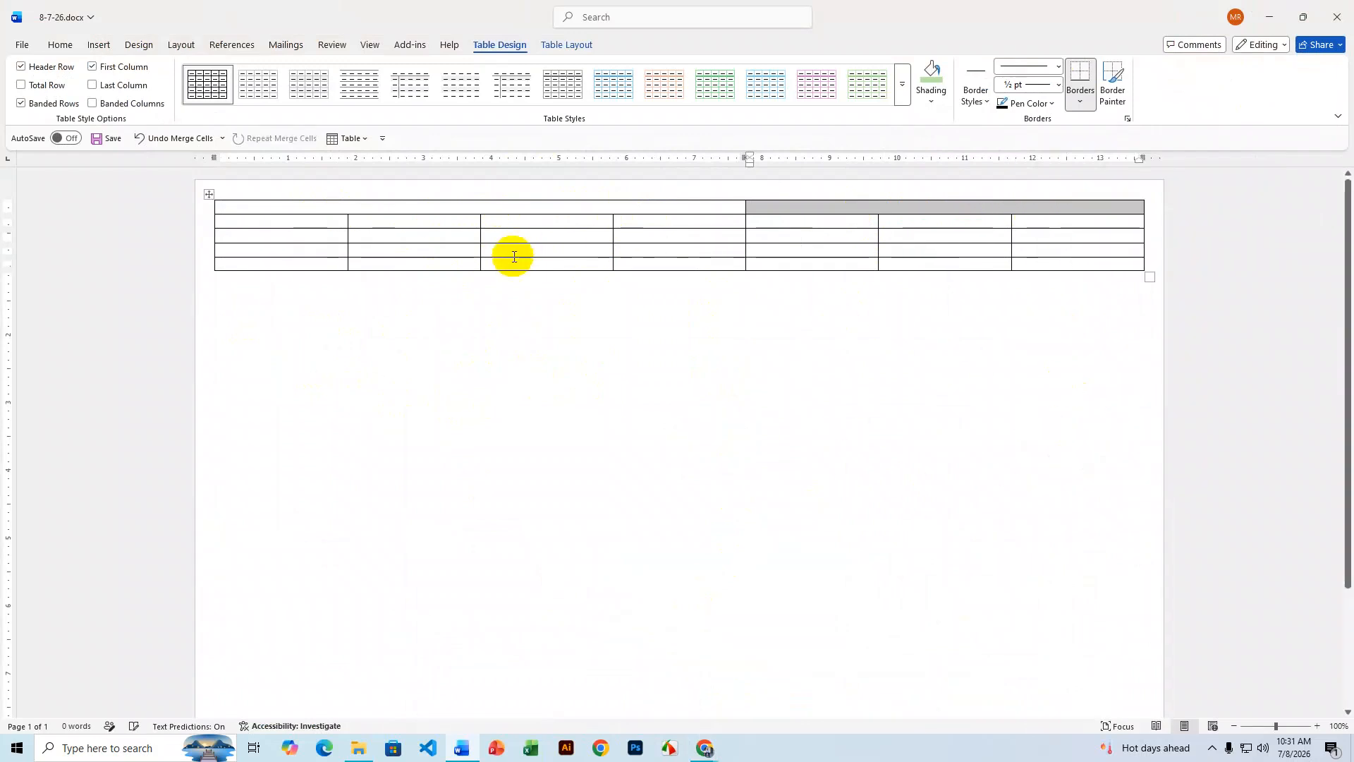
- Make the top row taller, then bring the invoice reference image back up
drag(672, 214, 675, 249)
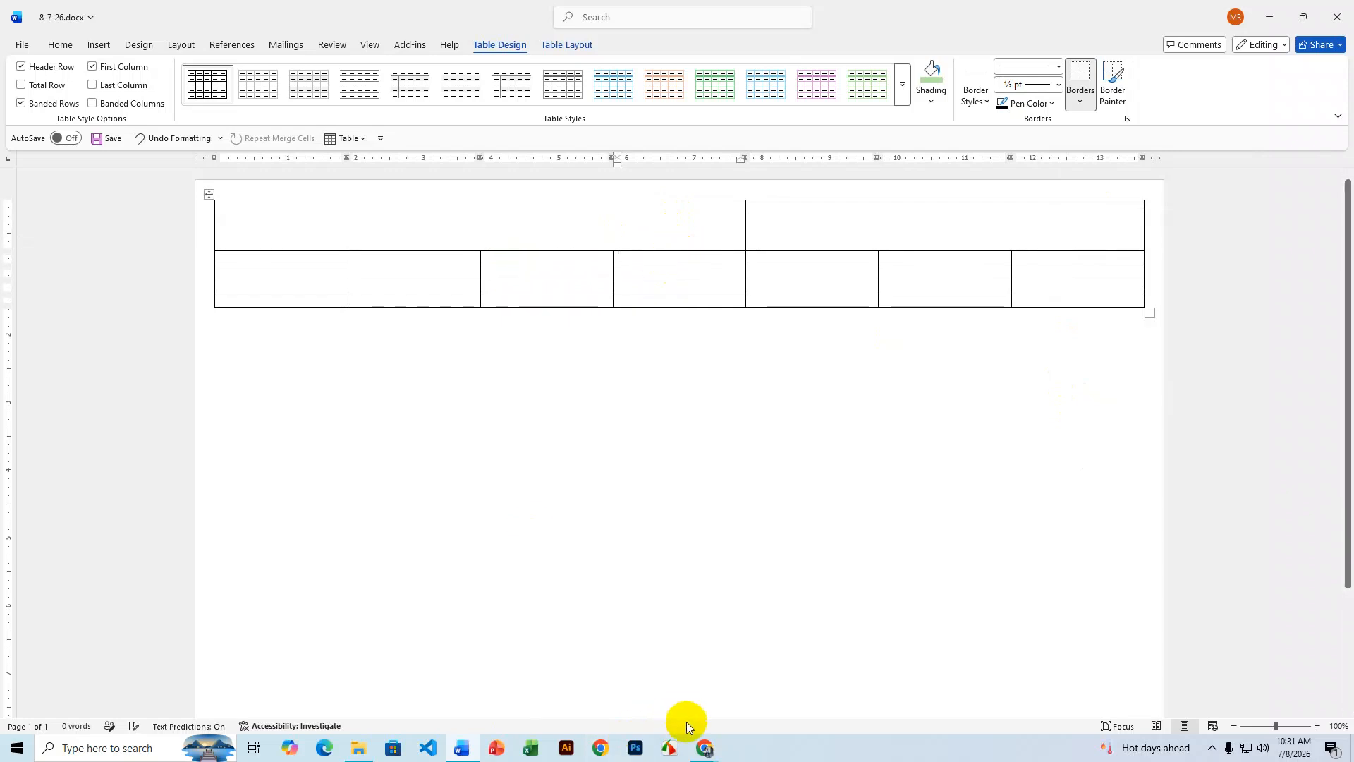
click(703, 751)
click(674, 708)
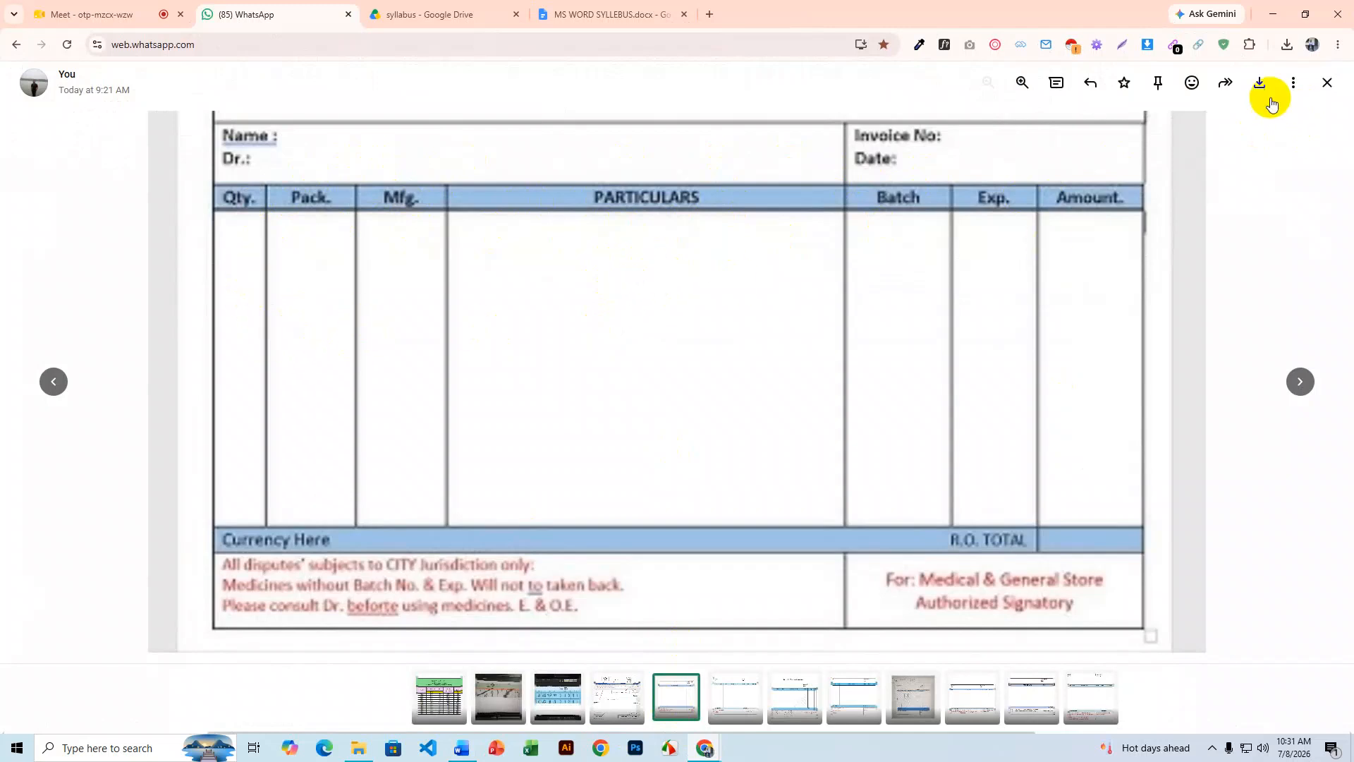
- Narrow the first three columns to widen Particulars, and make the item row much taller
click(1273, 14)
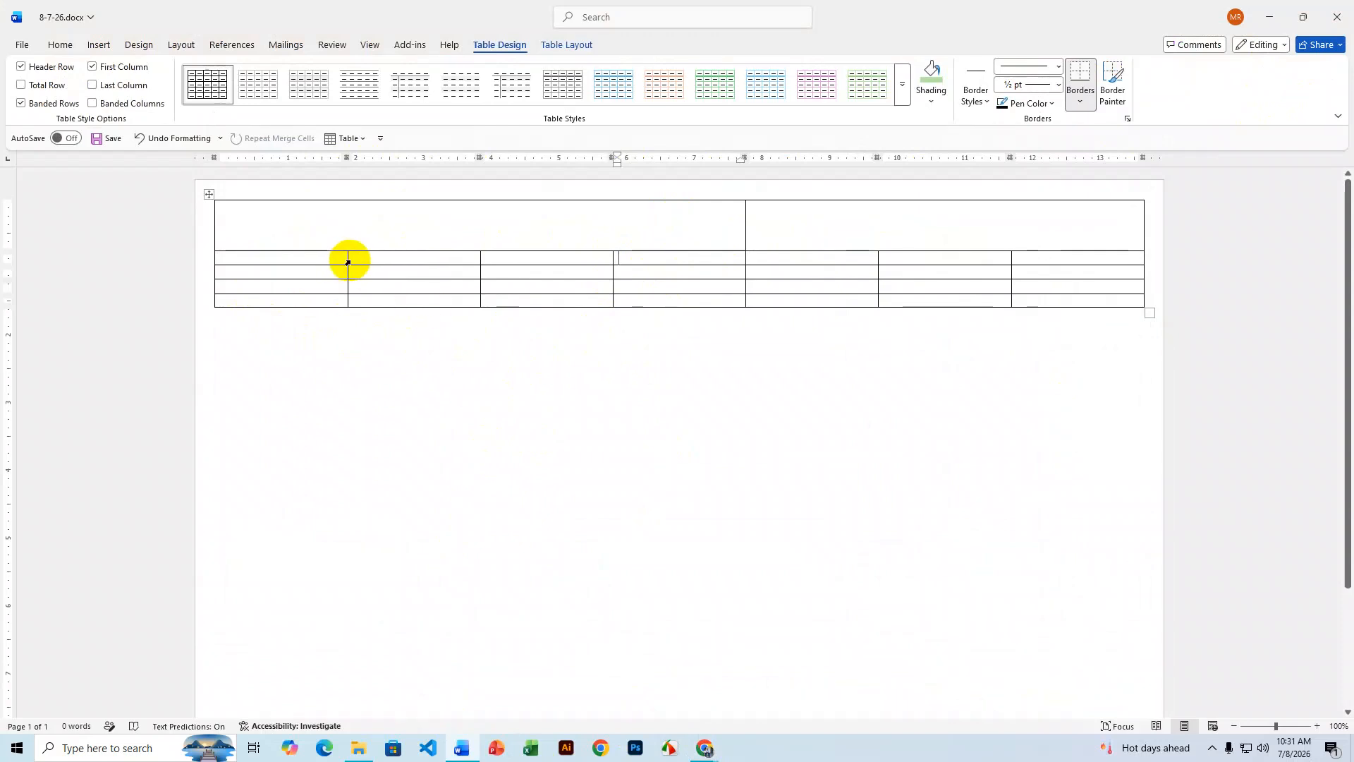
drag(348, 260, 260, 261)
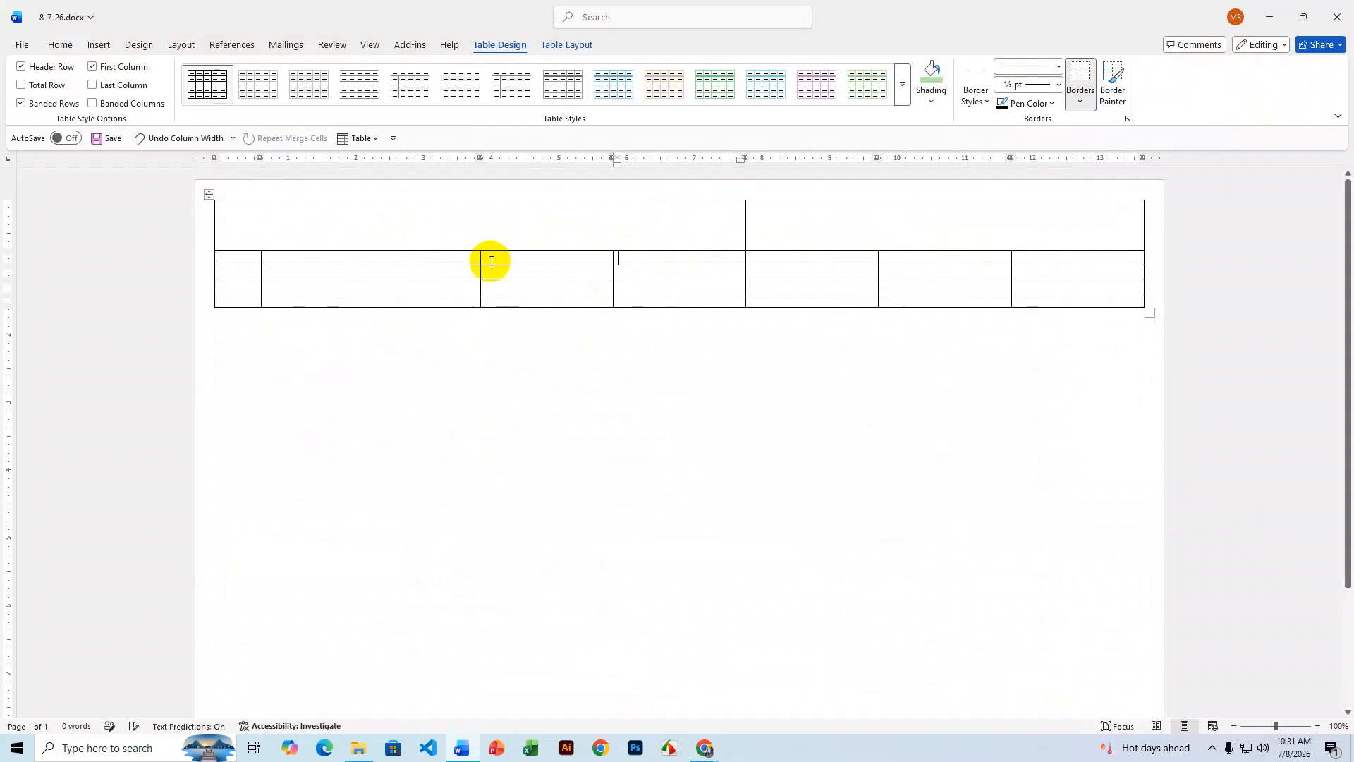
drag(474, 259, 308, 269)
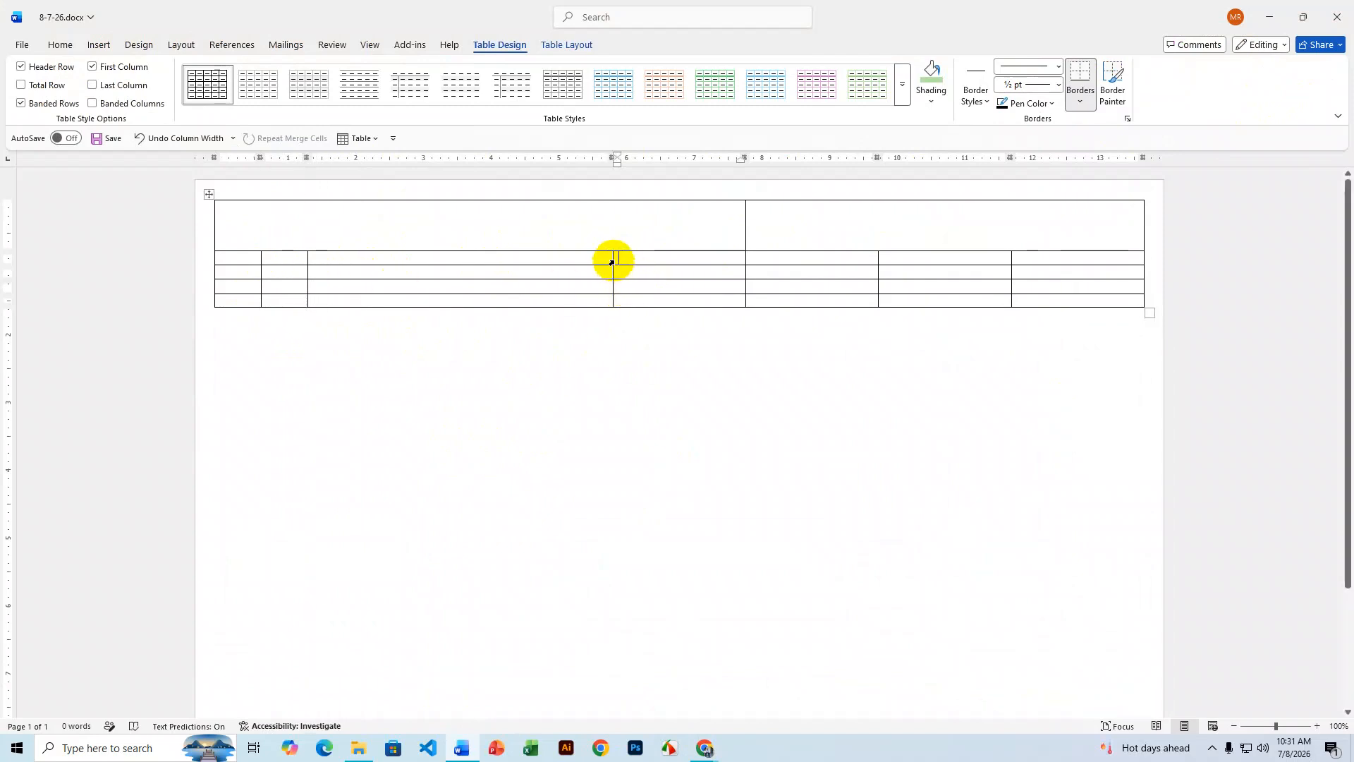
drag(612, 266, 366, 273)
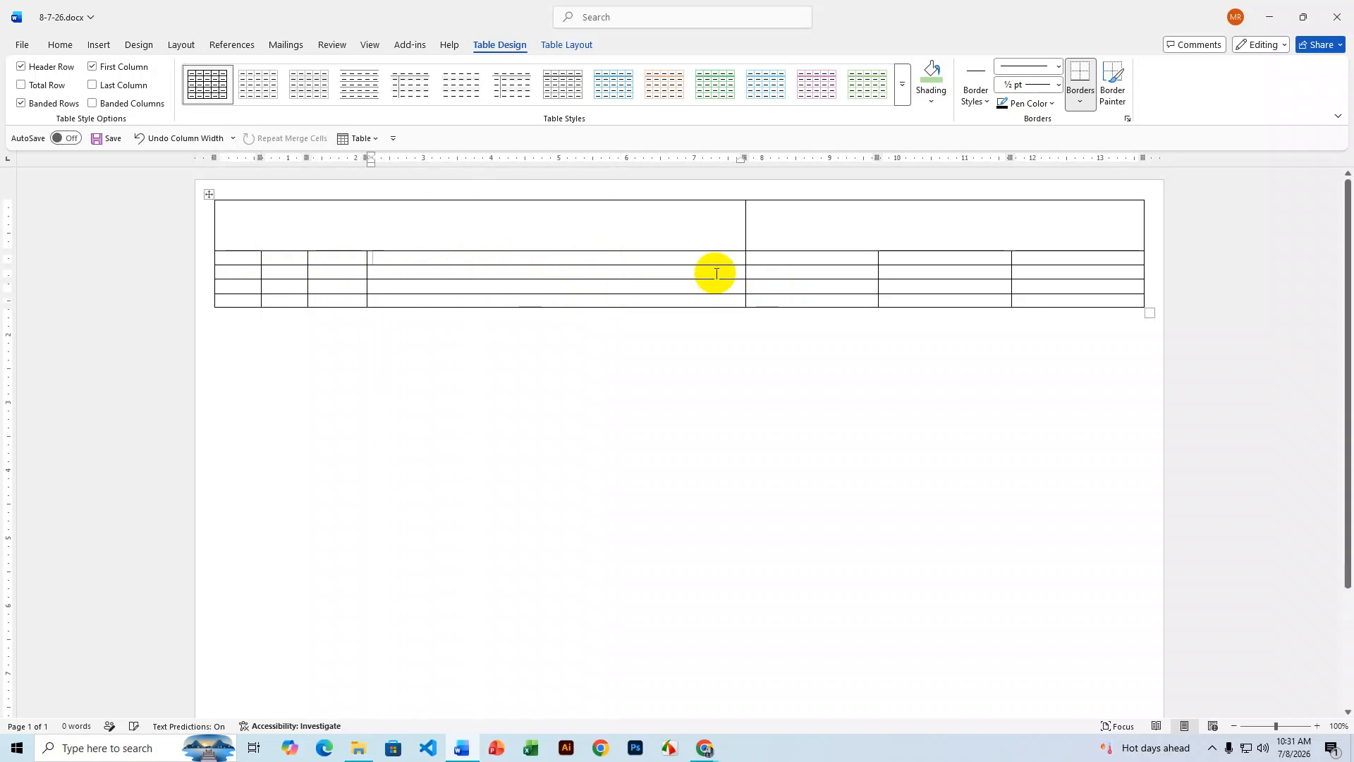
drag(707, 264, 727, 560)
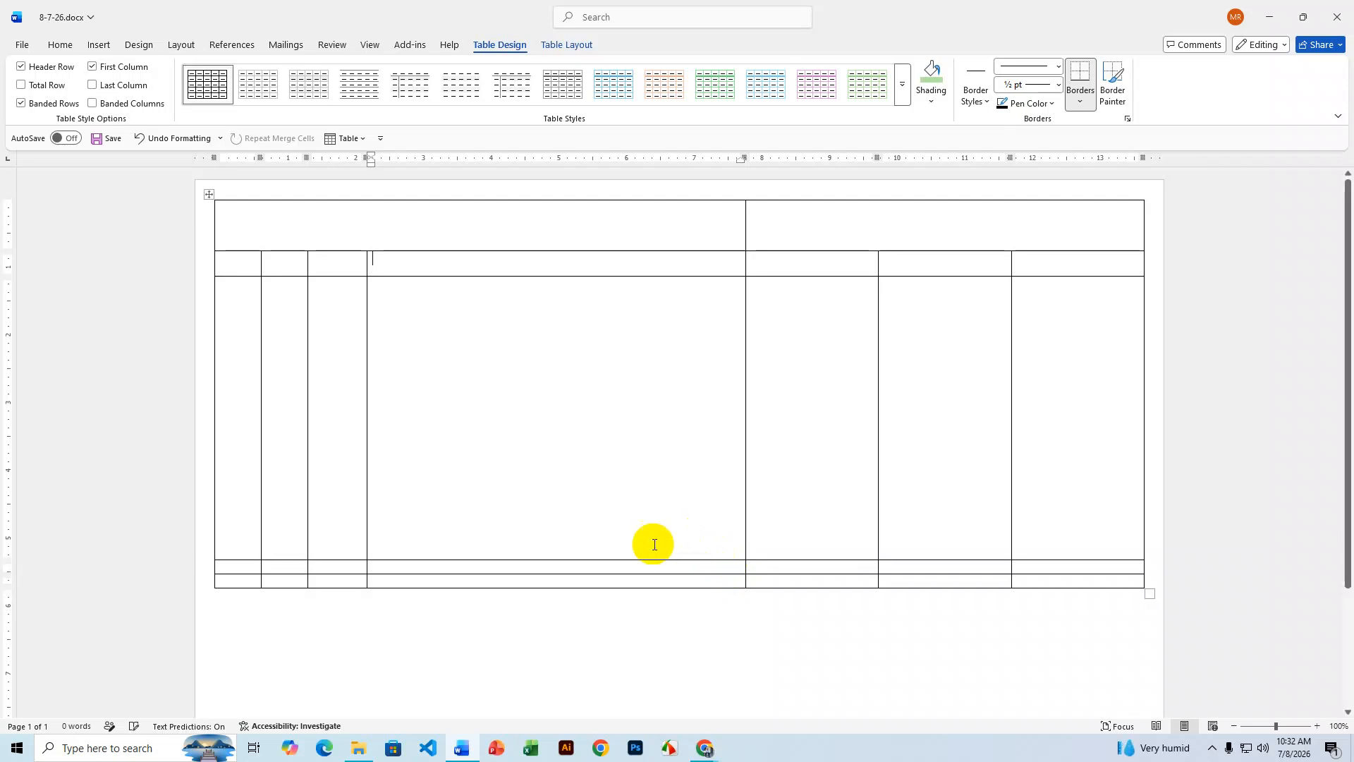
- After checking the reference invoice, merge the total row's first six cells and make it taller
click(705, 748)
click(660, 707)
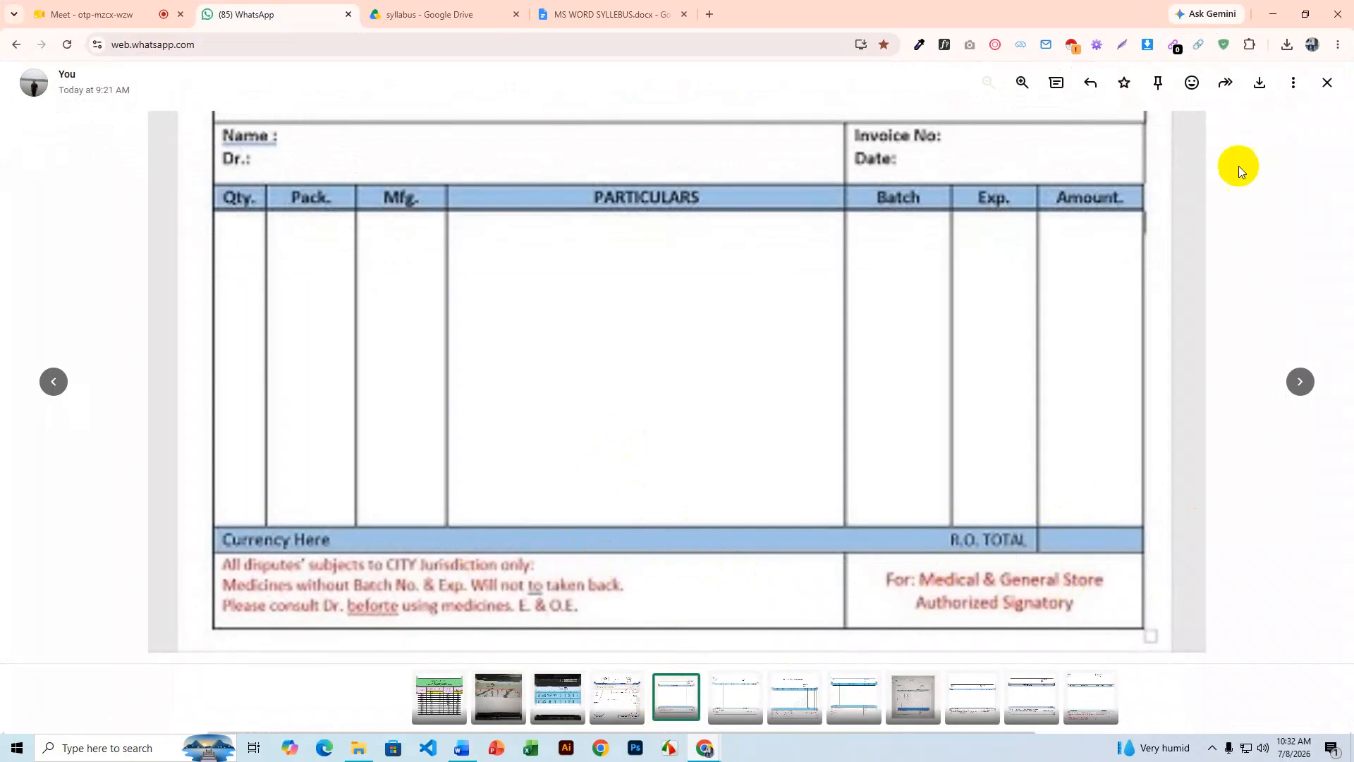
click(1273, 14)
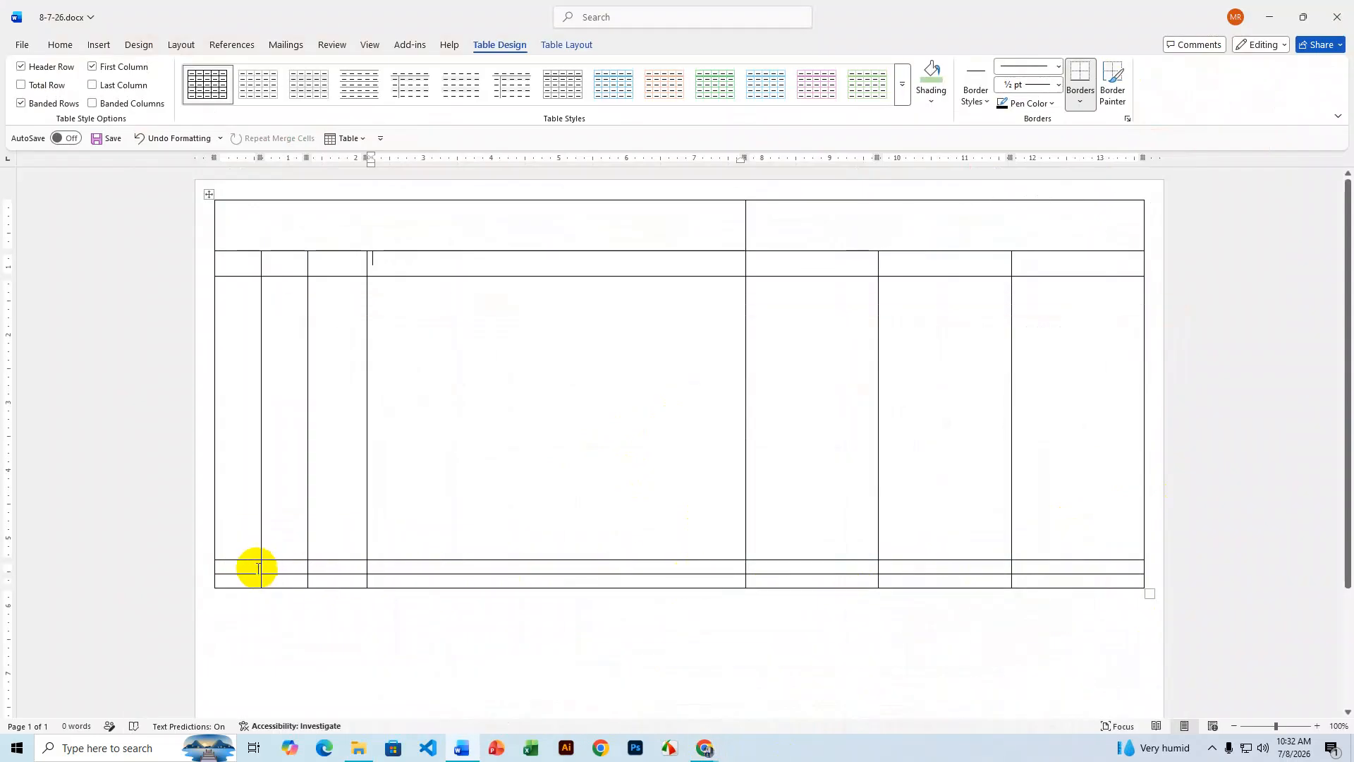
drag(229, 565, 918, 562)
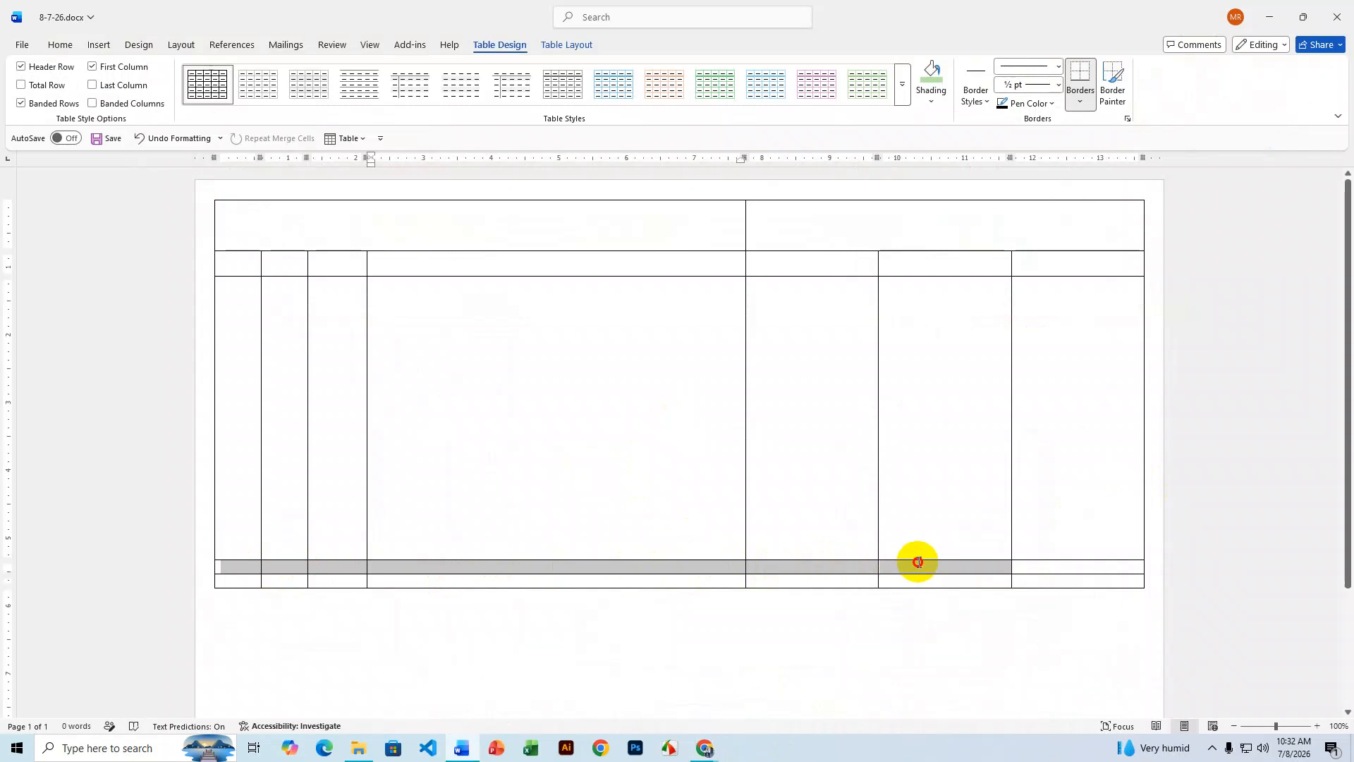
right_click(919, 562)
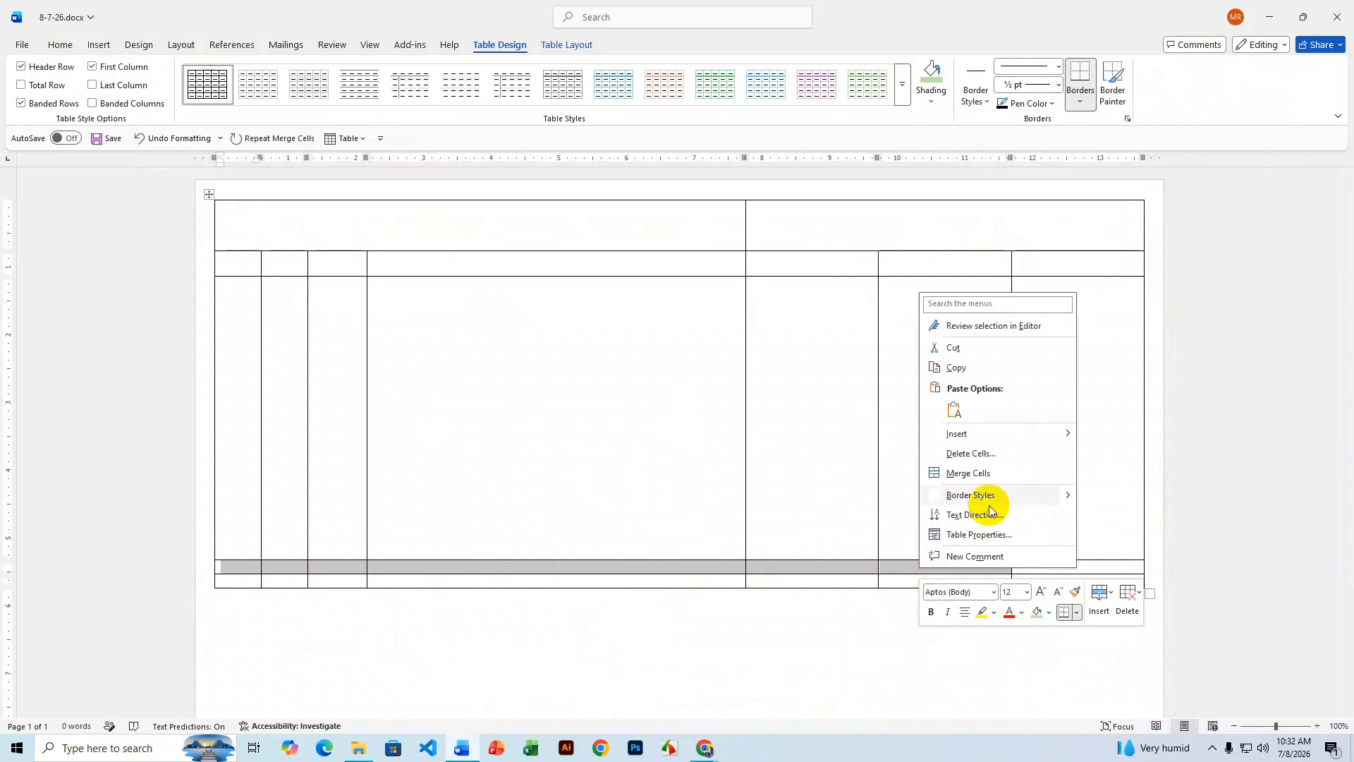
click(981, 474)
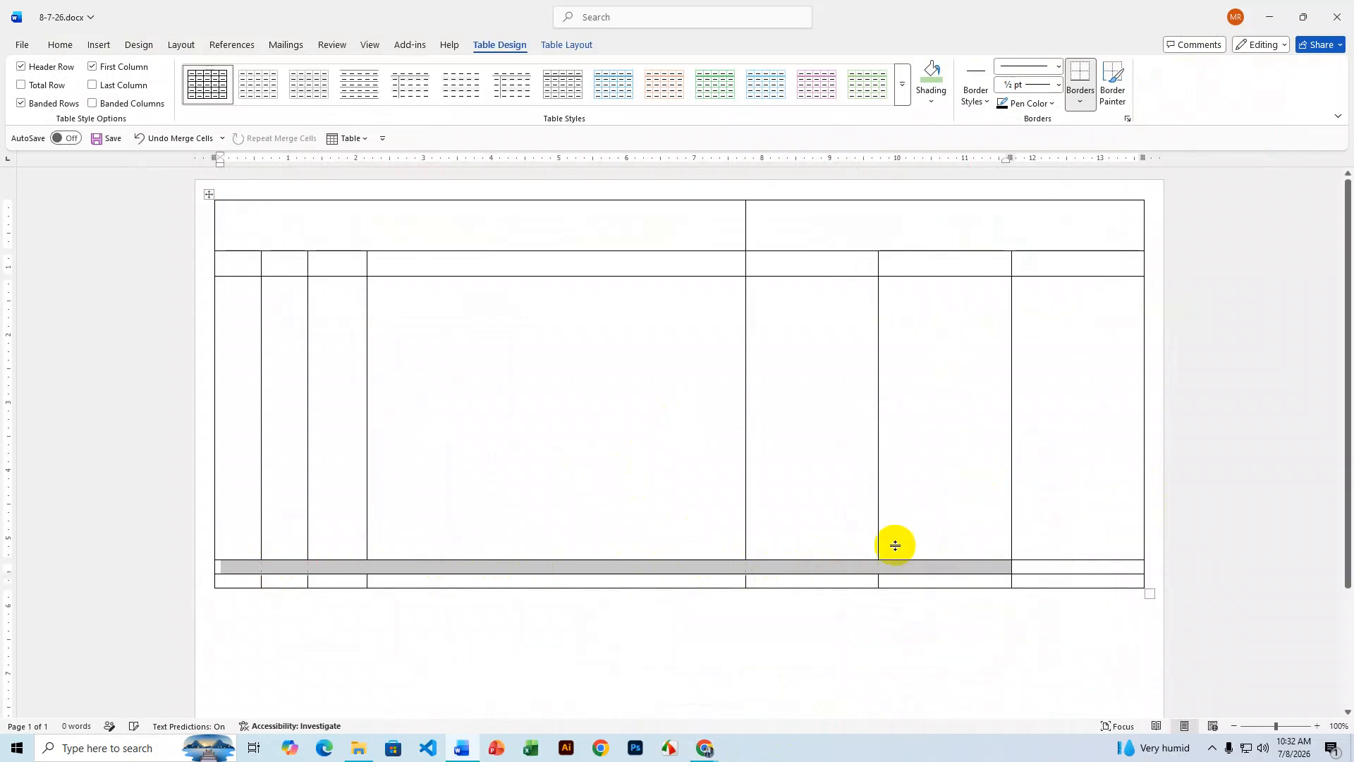
click(833, 570)
drag(831, 573, 827, 589)
- Compare the reference invoice image in WhatsApp Web with the table, then return to Word
scroll(704, 589, down, 3)
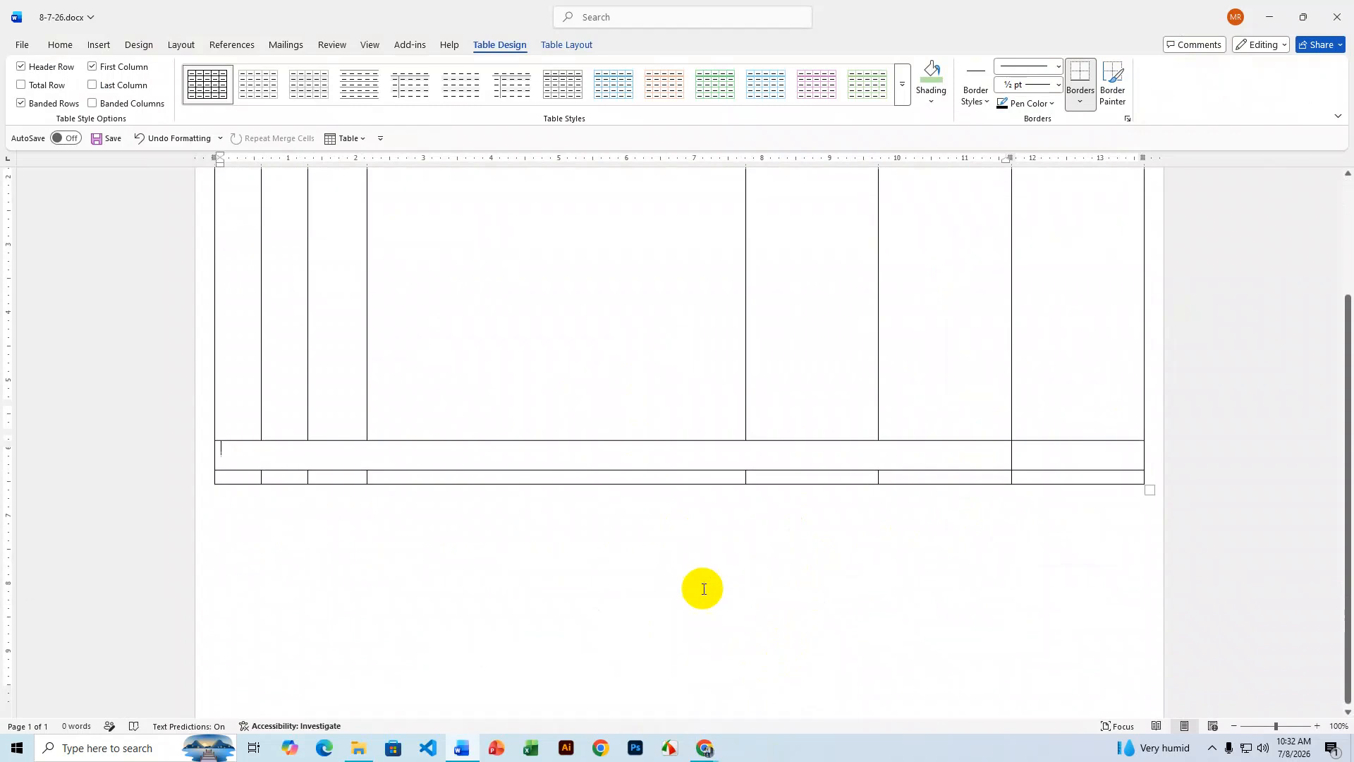
scroll(650, 587, up, 2)
click(704, 748)
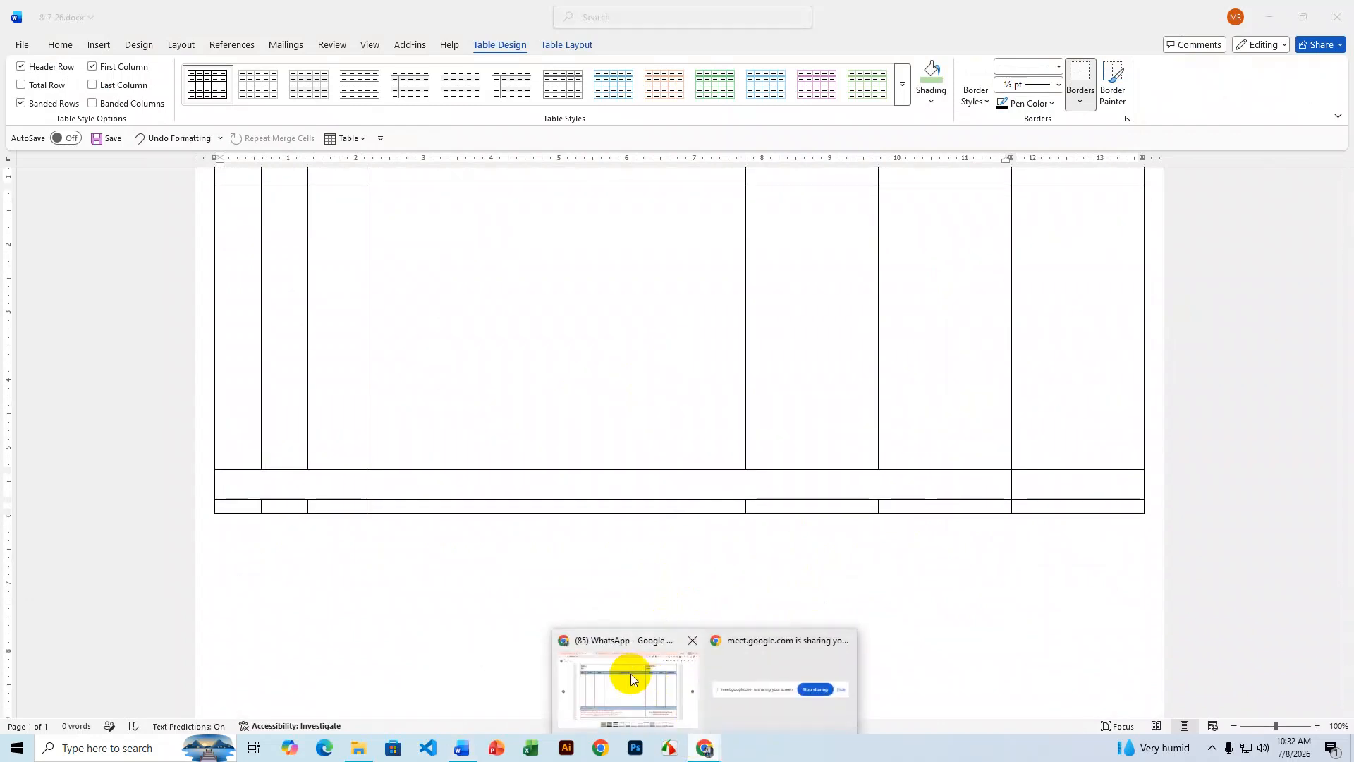
click(631, 678)
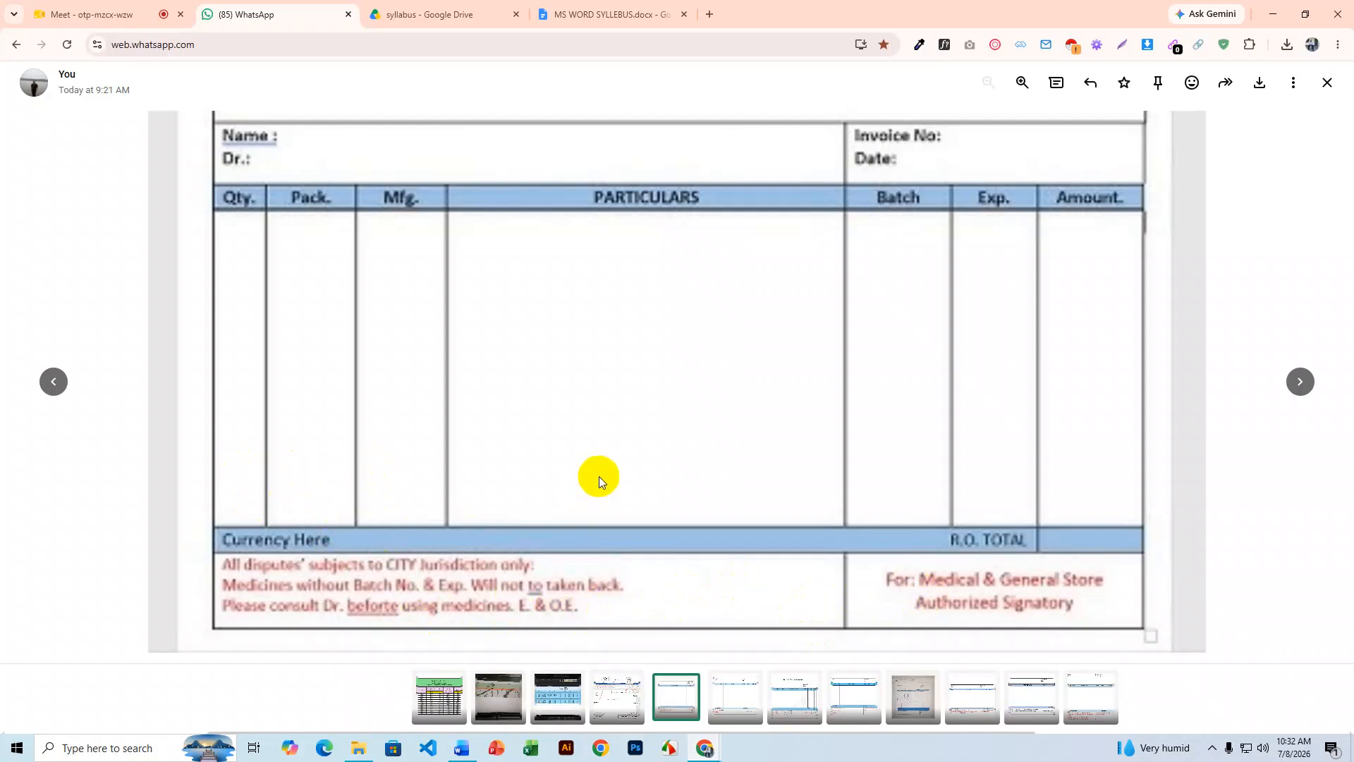
click(1270, 9)
- Merge the bottom row's first four cells into one cell and its last three into another
drag(235, 505, 689, 509)
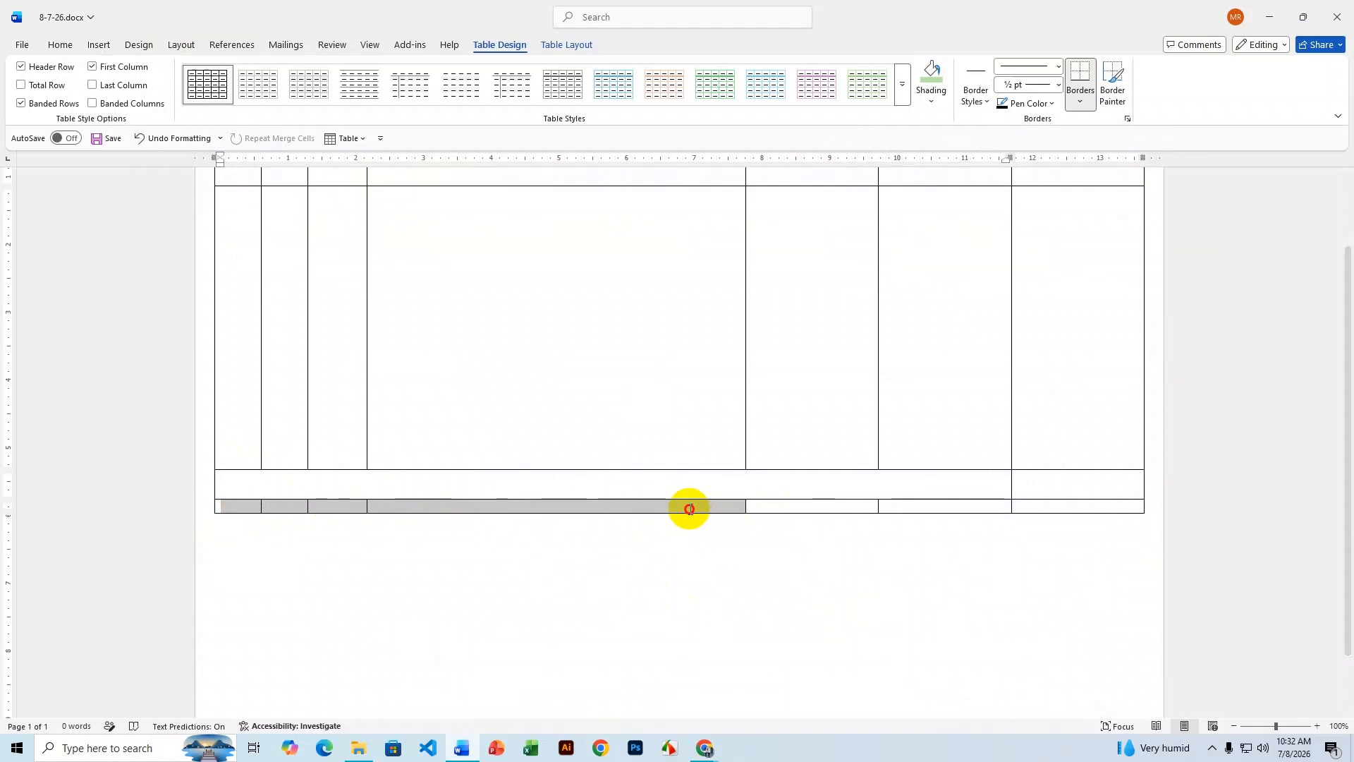
right_click(689, 509)
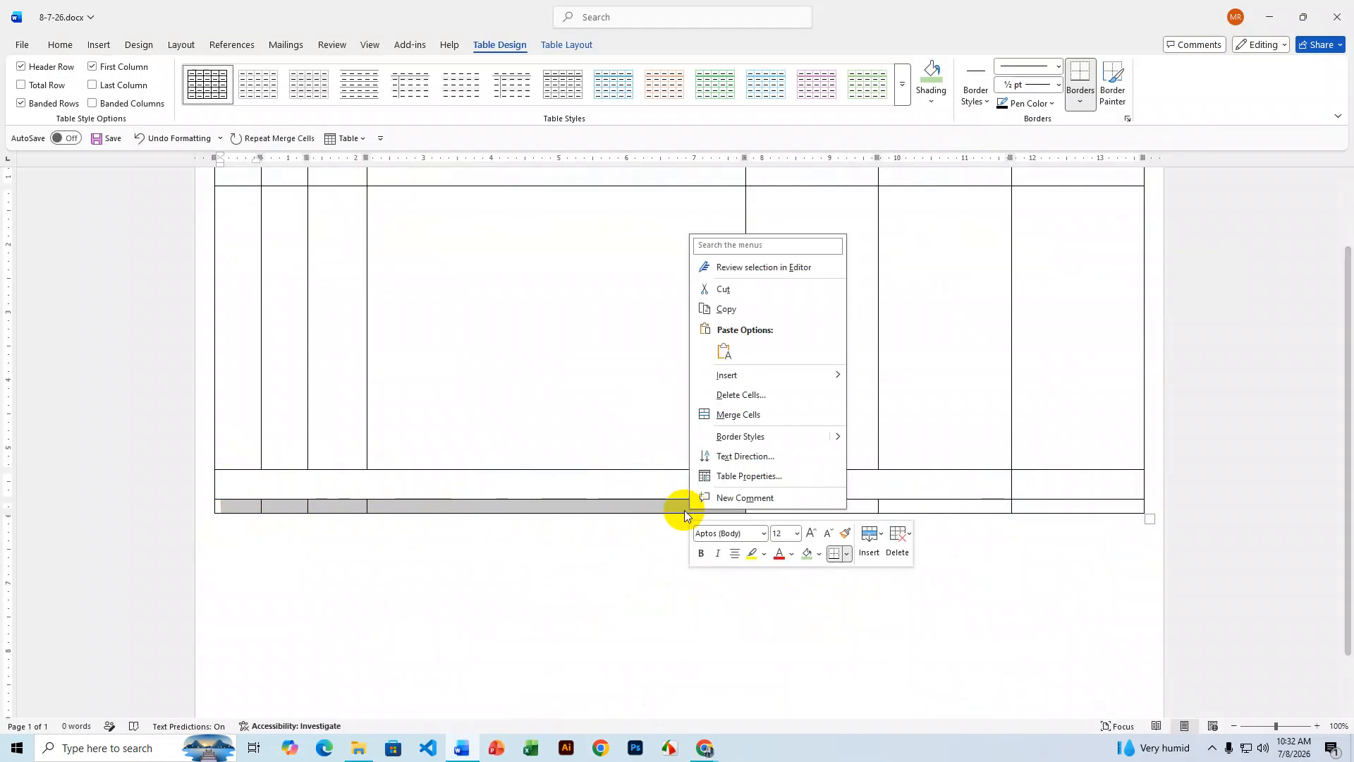
click(751, 419)
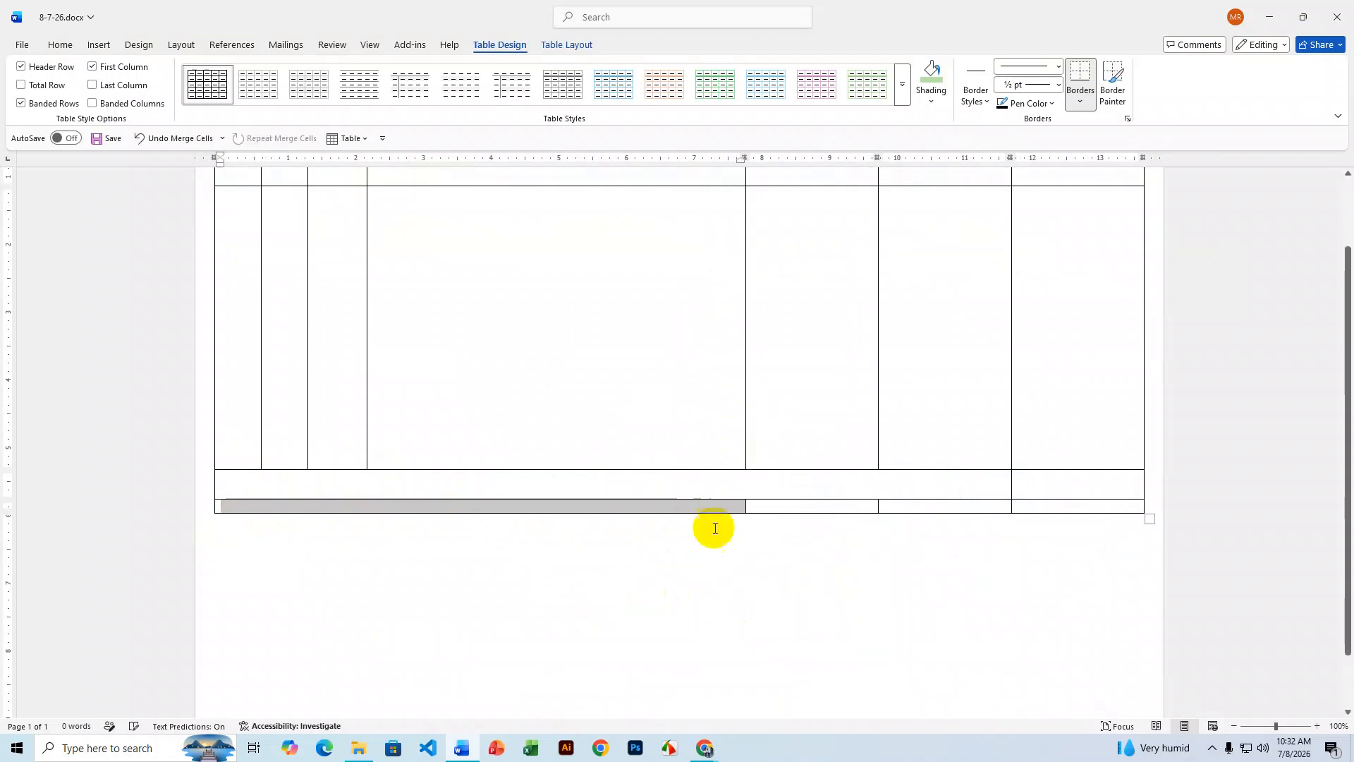
click(843, 505)
drag(924, 506, 1053, 506)
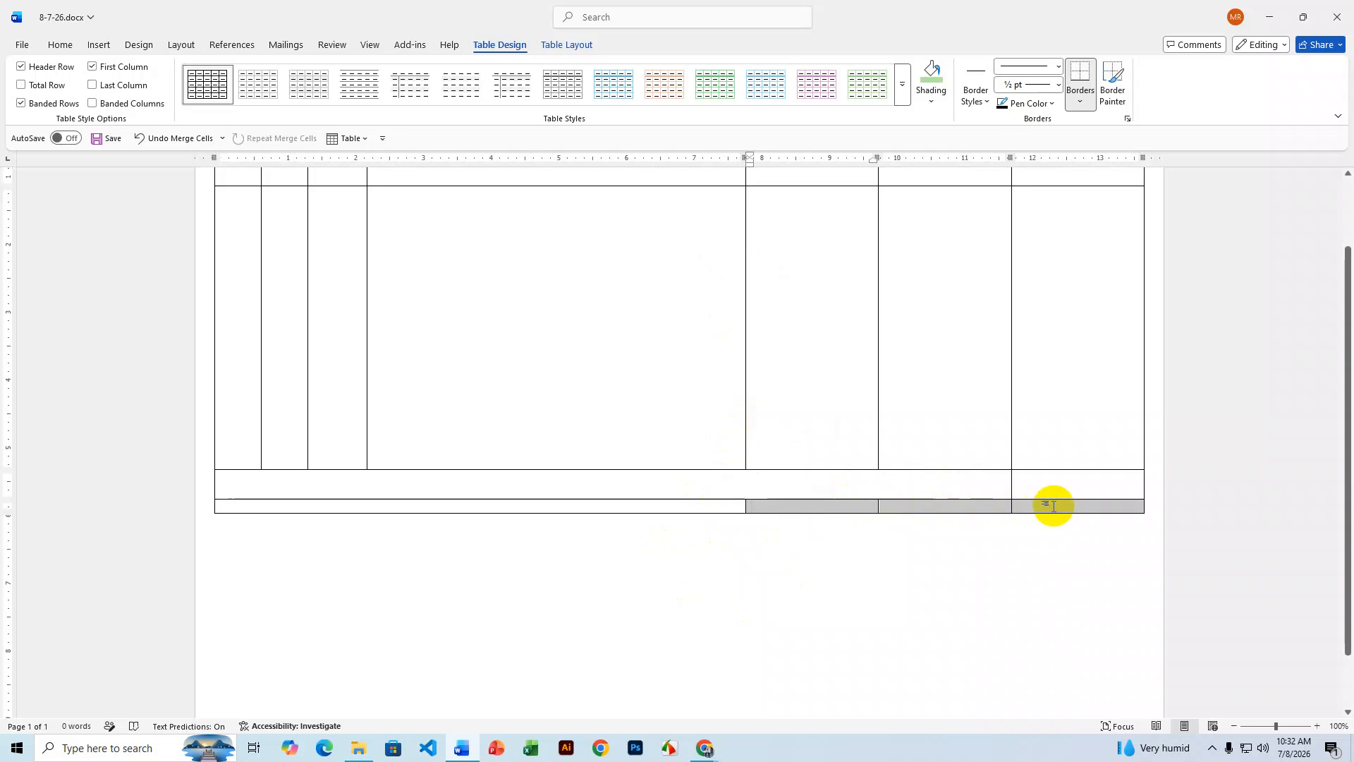
right_click(1031, 506)
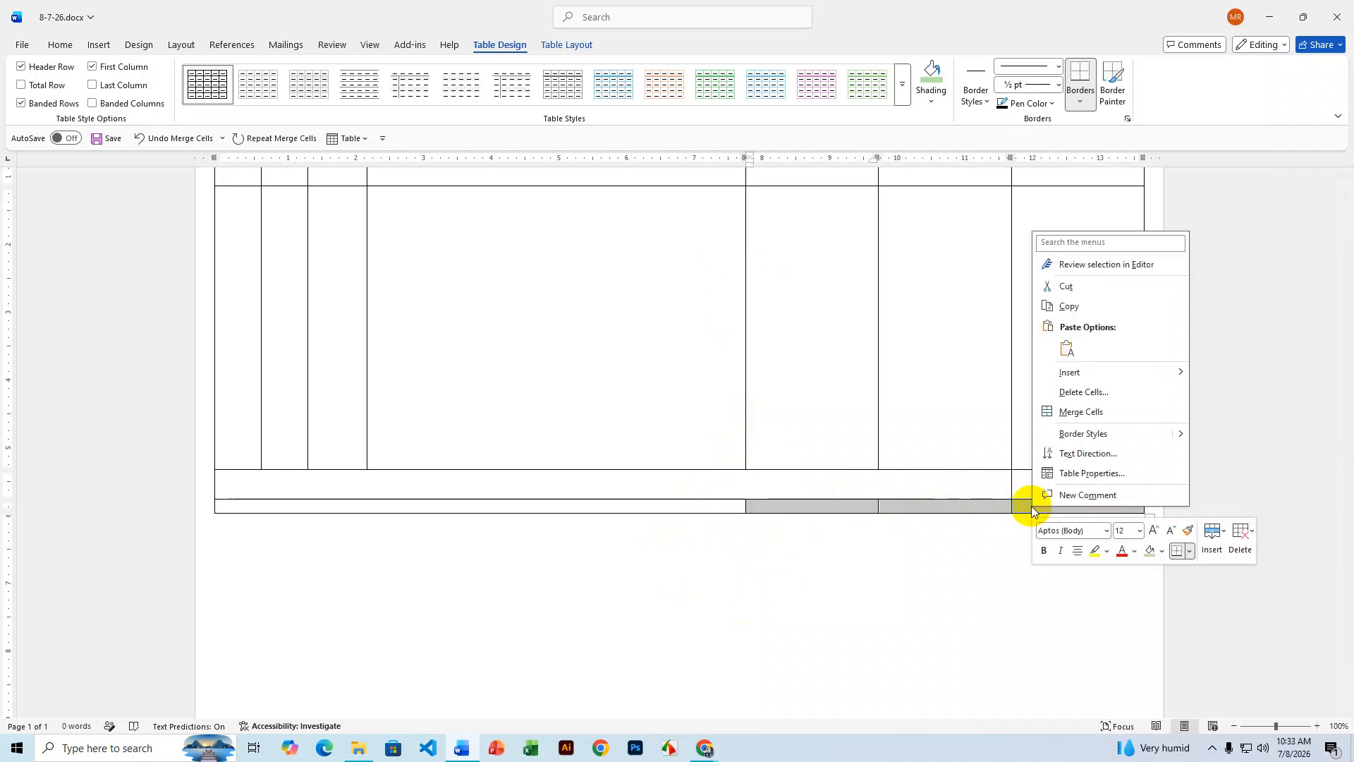
click(1084, 410)
- Make the merged bottom row taller, then bring up the reference invoice image
click(848, 508)
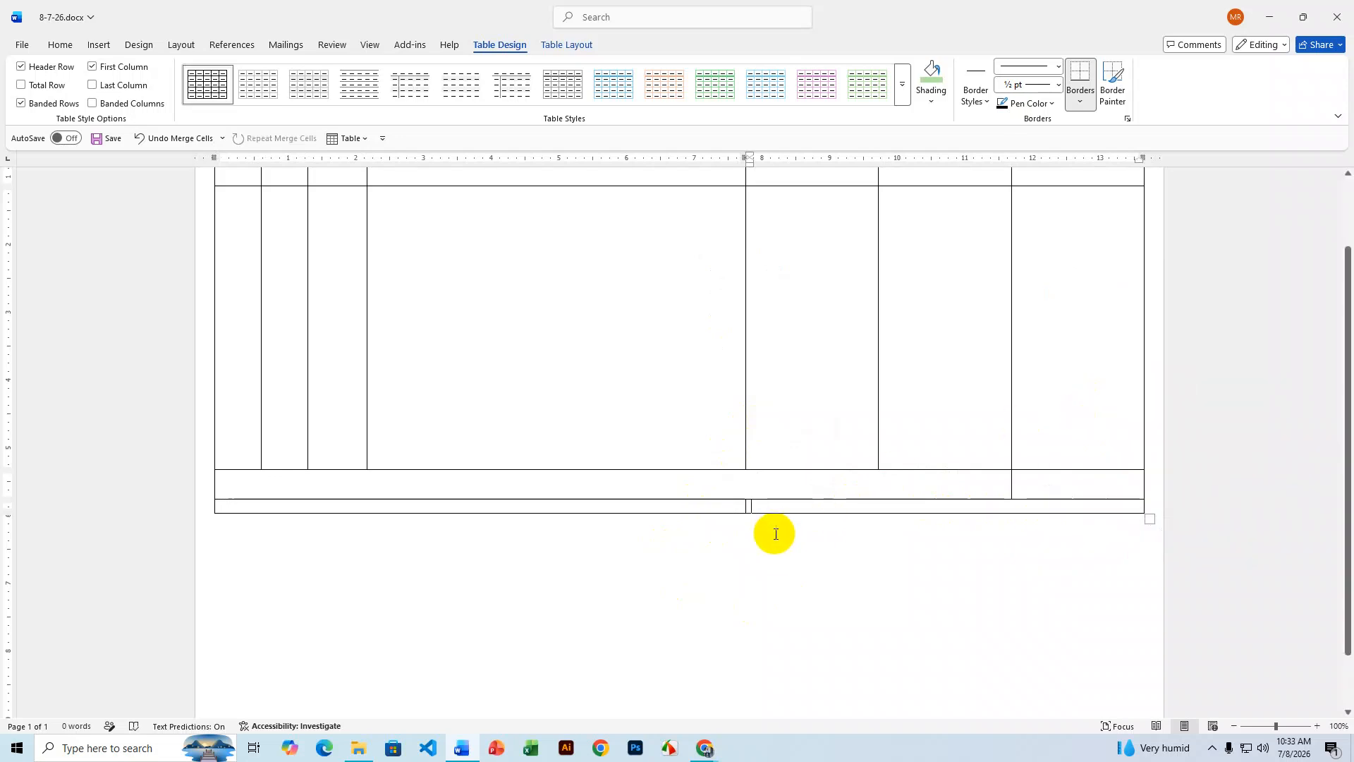
drag(778, 512, 778, 563)
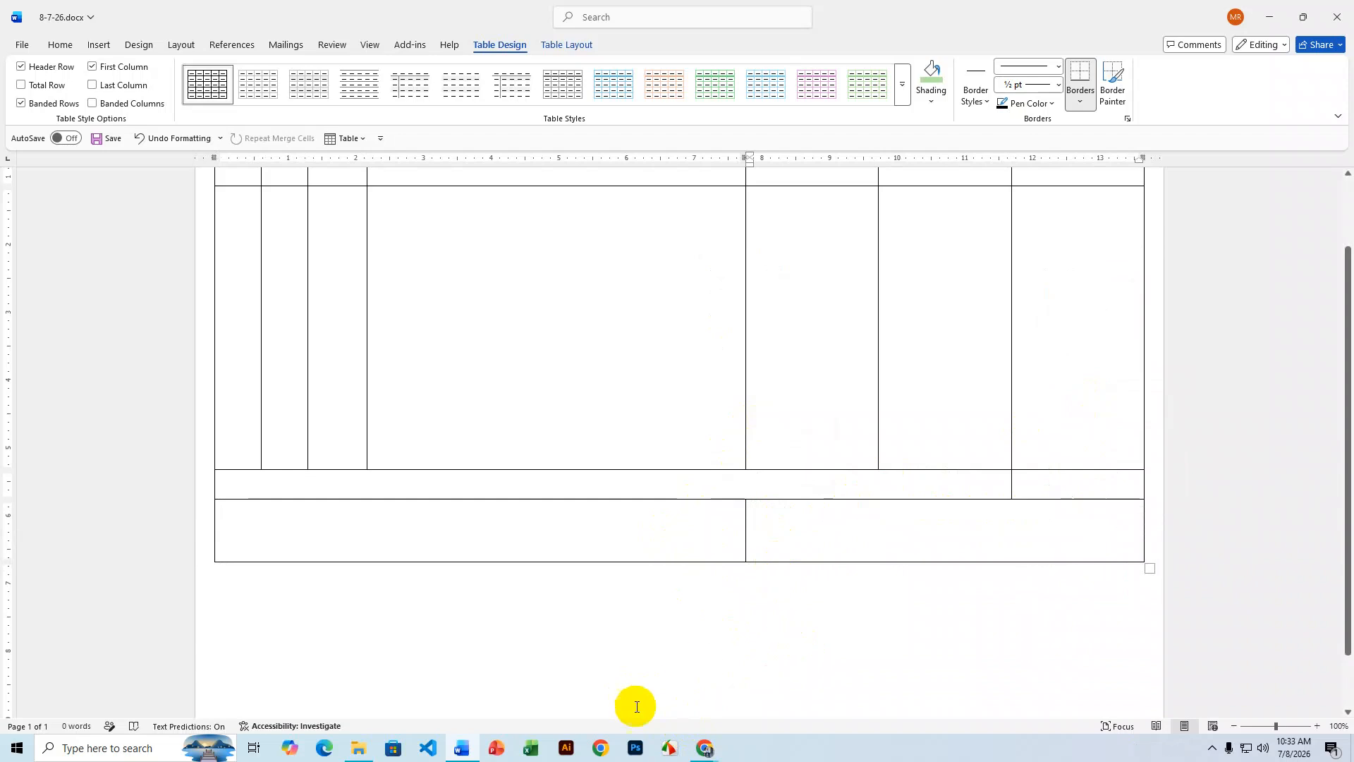
mouse_move(703, 746)
click(670, 695)
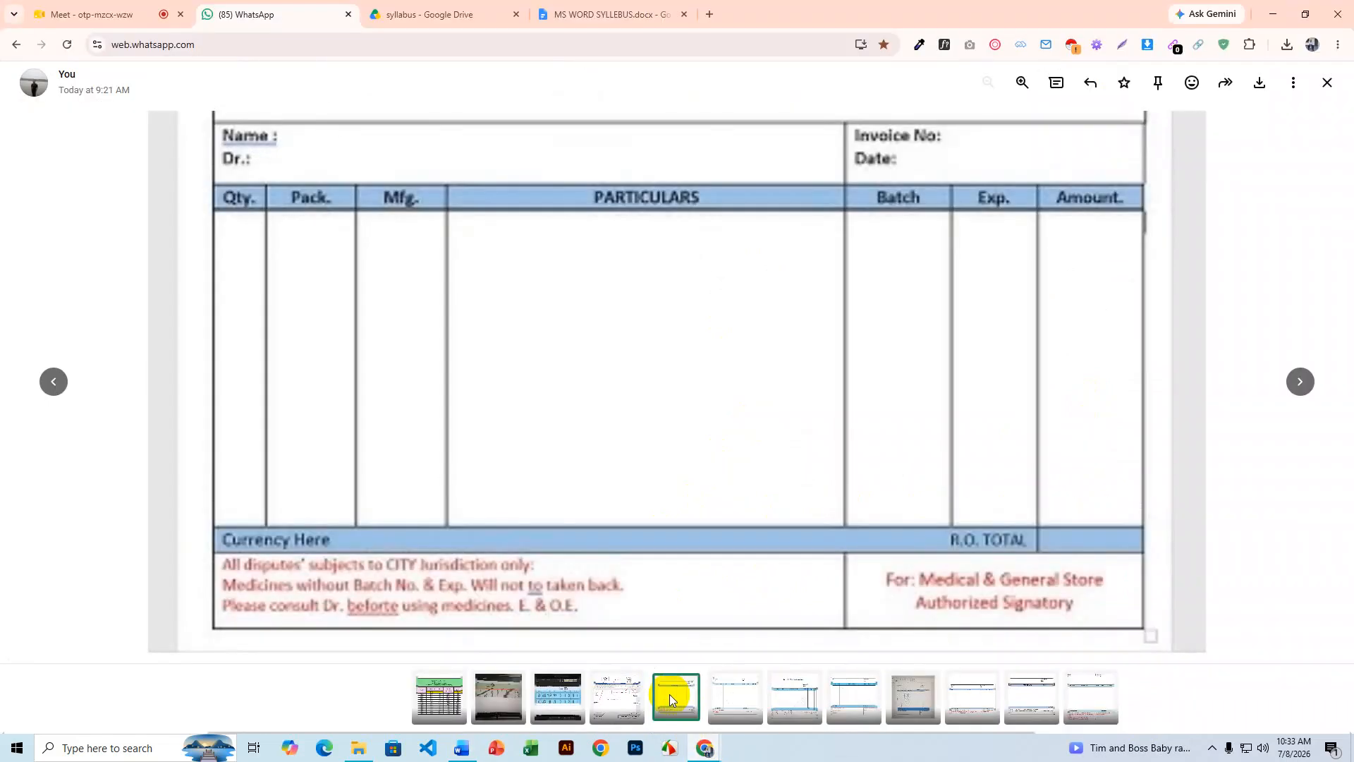
- Drag the invoice table by its move handle a little lower on the page
click(1273, 14)
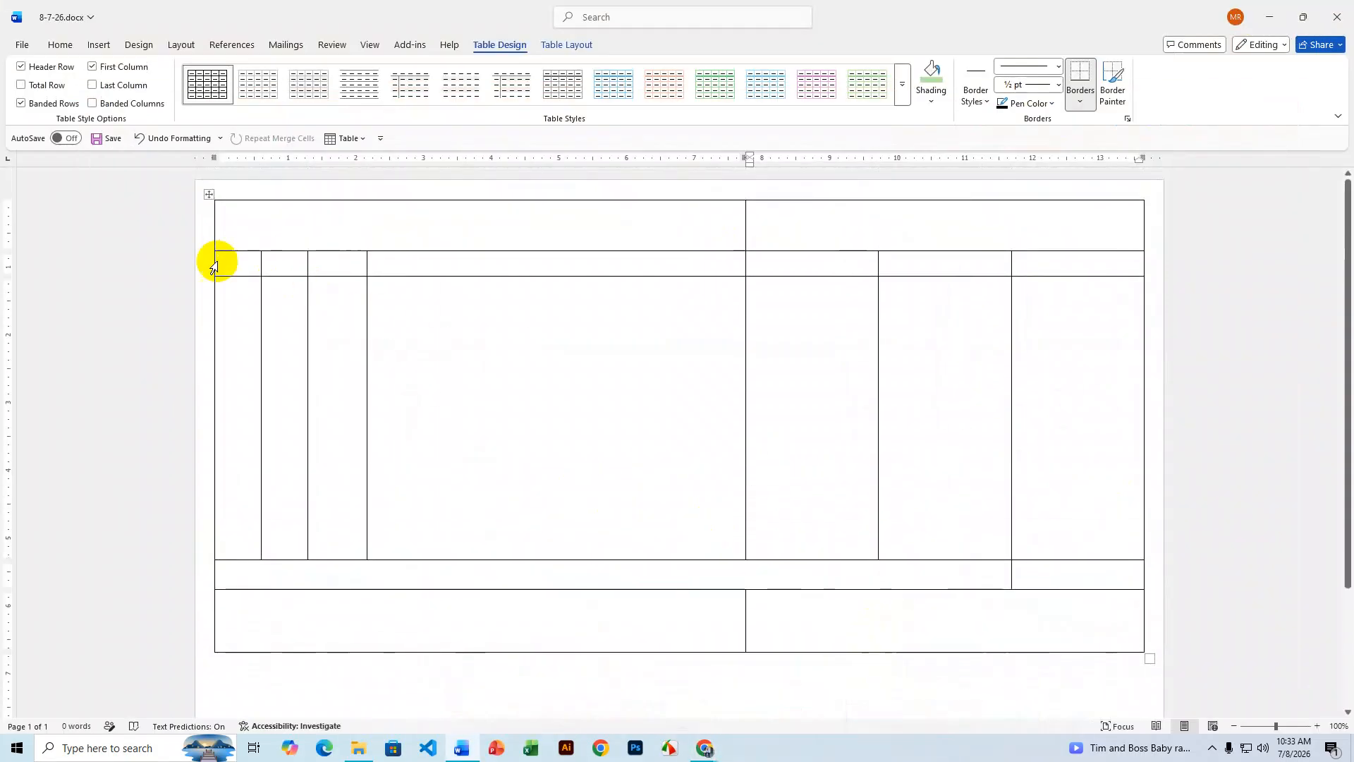
click(209, 194)
drag(214, 228, 209, 289)
scroll(494, 402, down, 3)
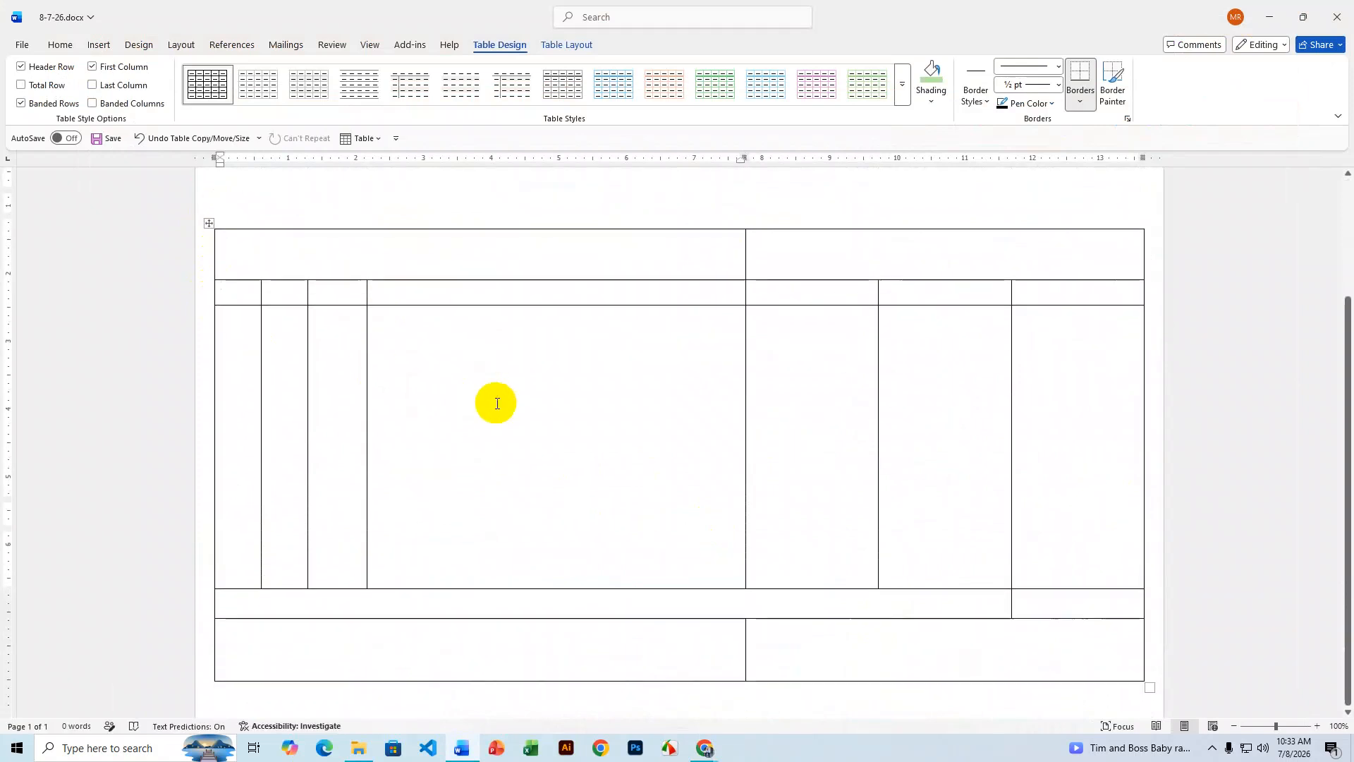
scroll(497, 403, up, 3)
scroll(497, 404, down, 3)
scroll(496, 404, up, 1)
scroll(496, 403, up, 1)
scroll(496, 404, down, 1)
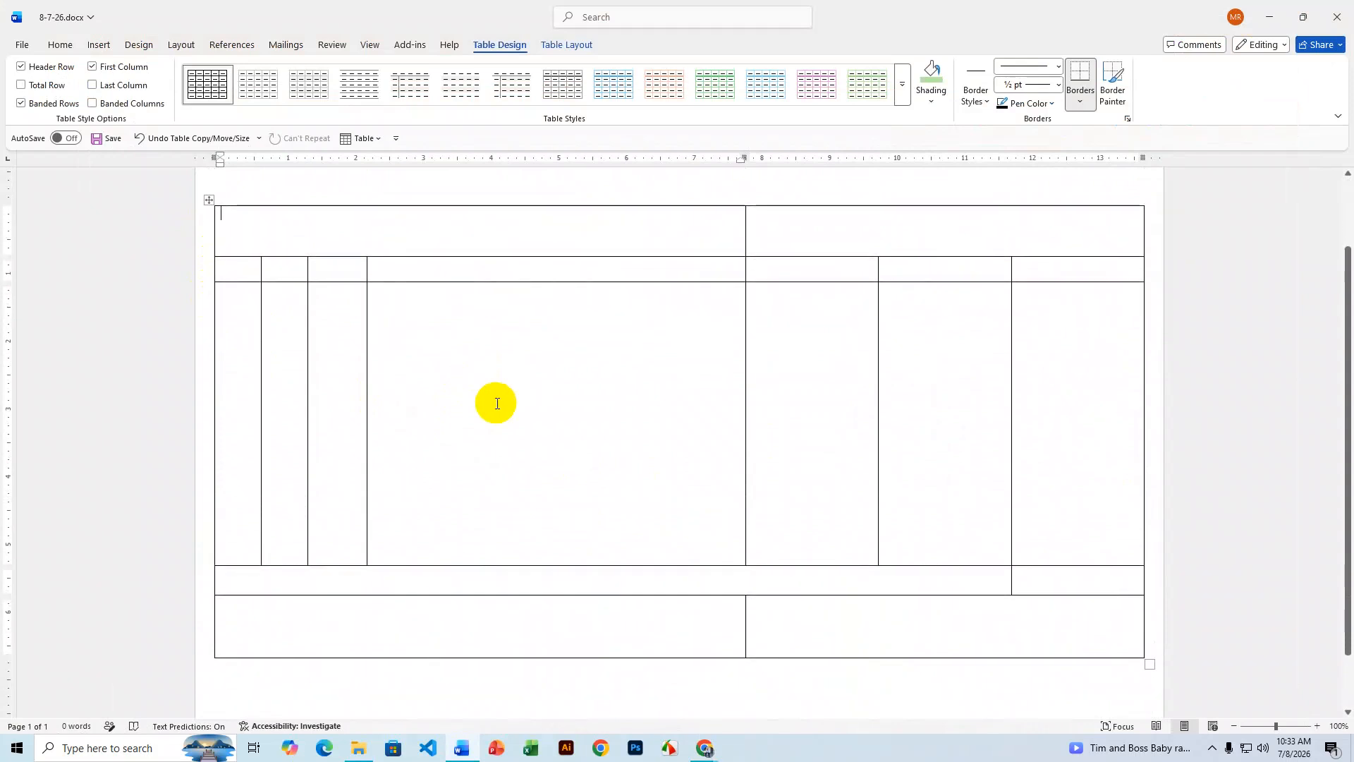
- Preview the landscape printout, try B5 (JIS) paper, revert to B4 (JIS), then return to editing
key(ctrl+p)
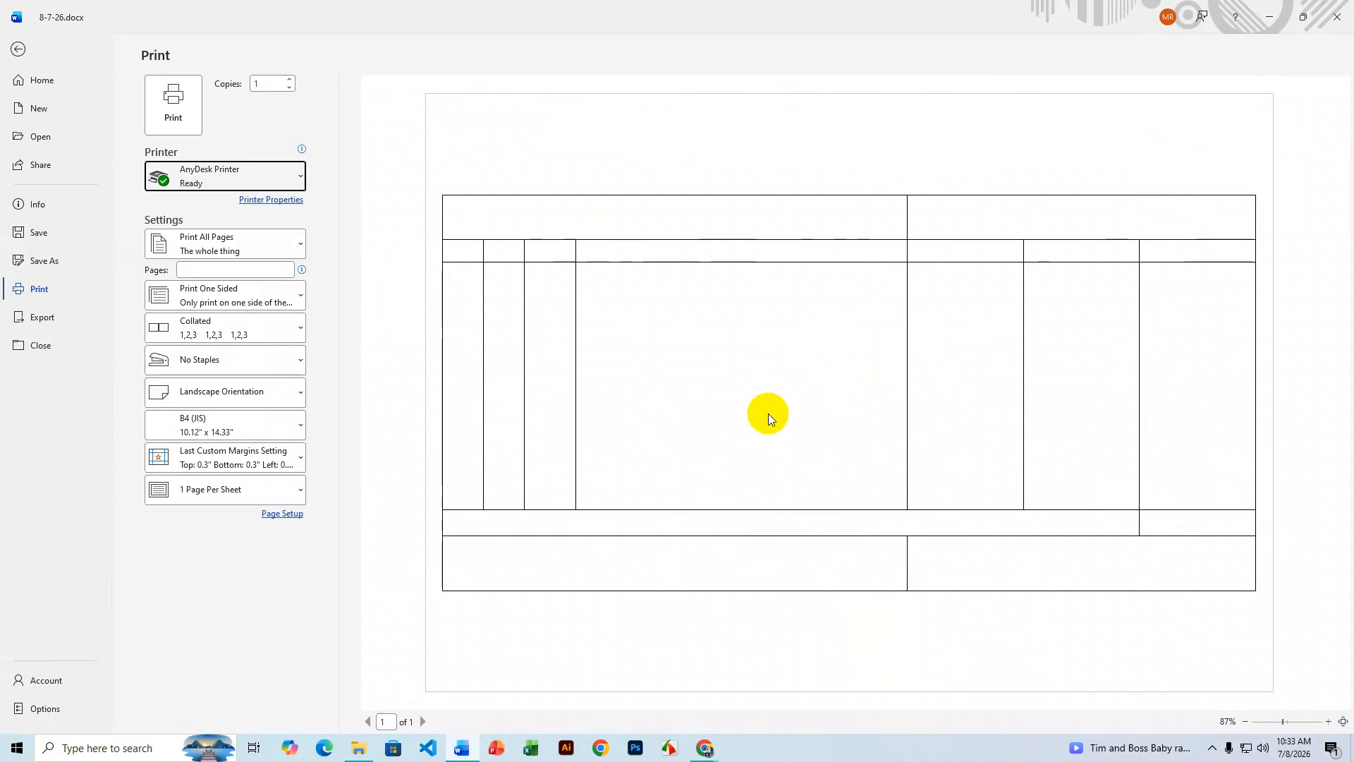
click(221, 423)
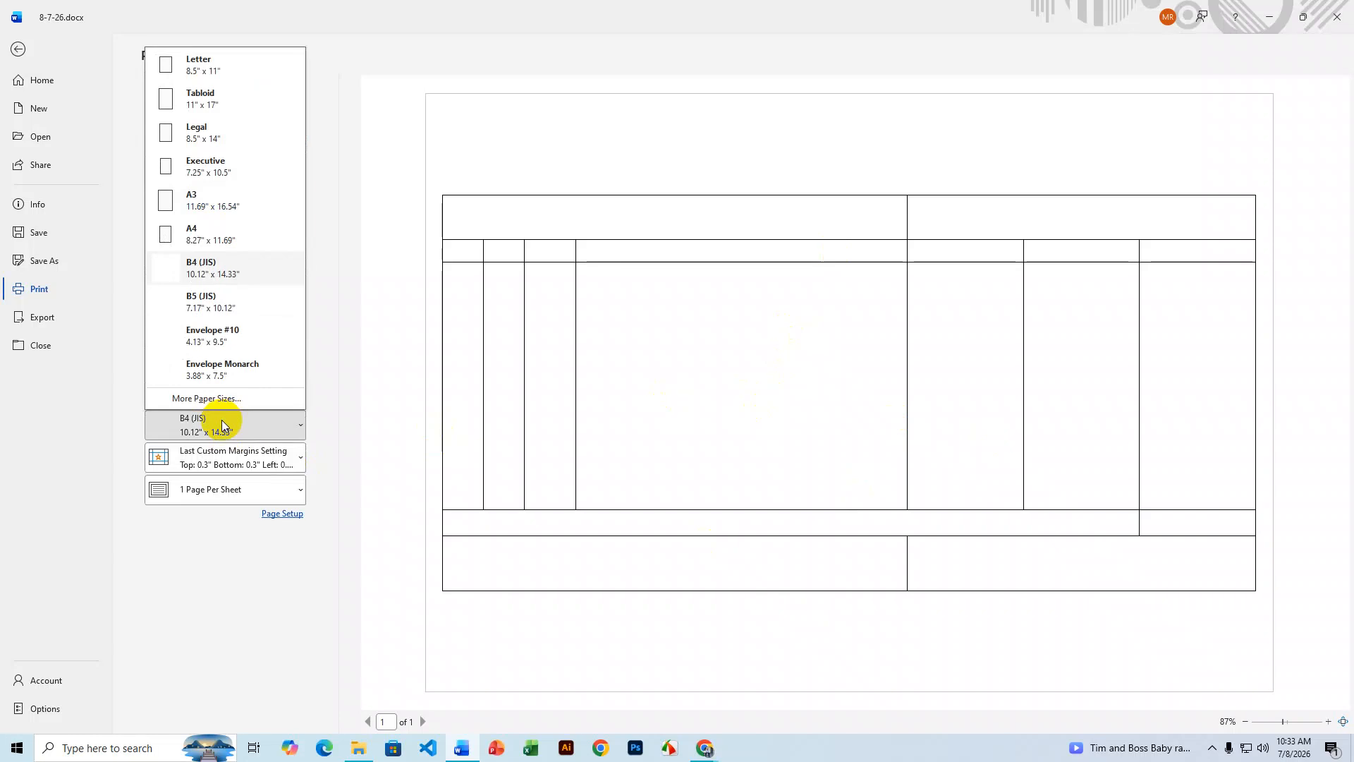
click(205, 308)
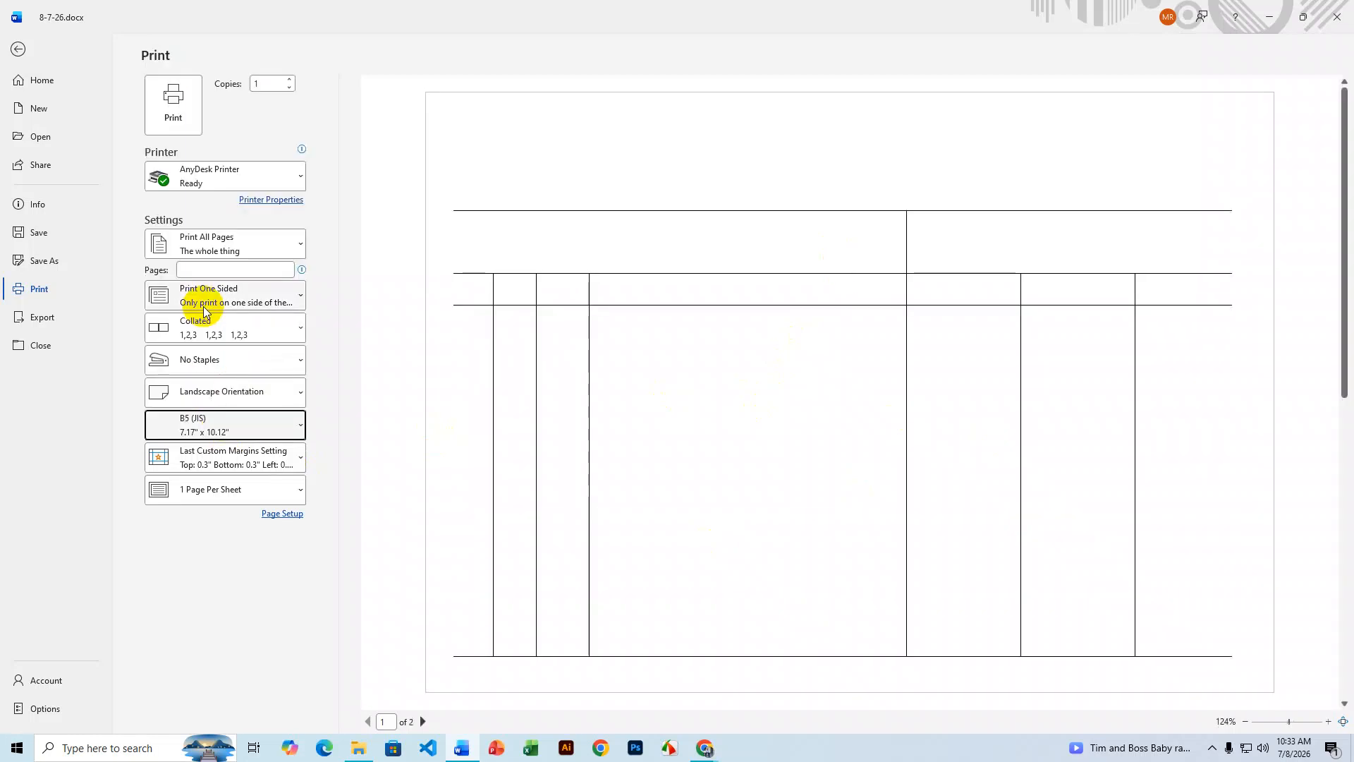
scroll(824, 466, down, 5)
click(196, 434)
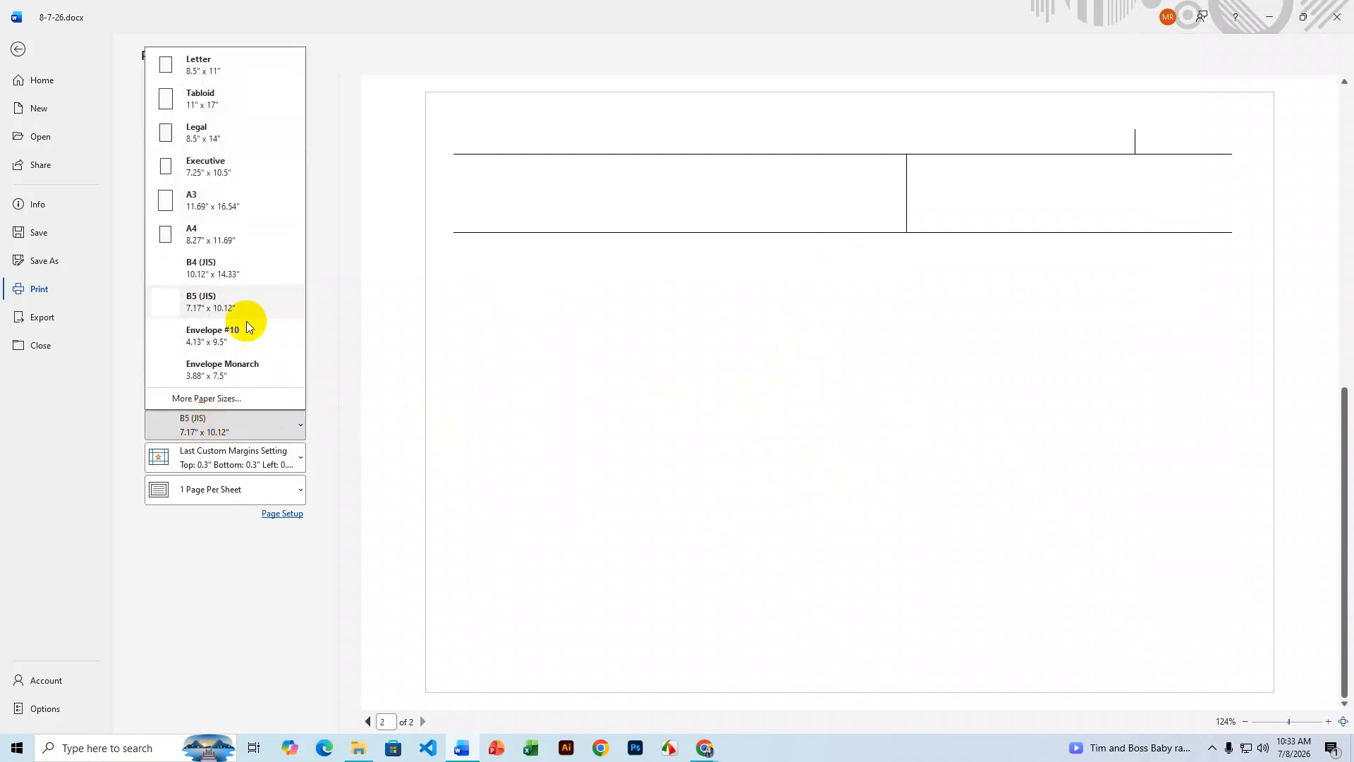
click(215, 267)
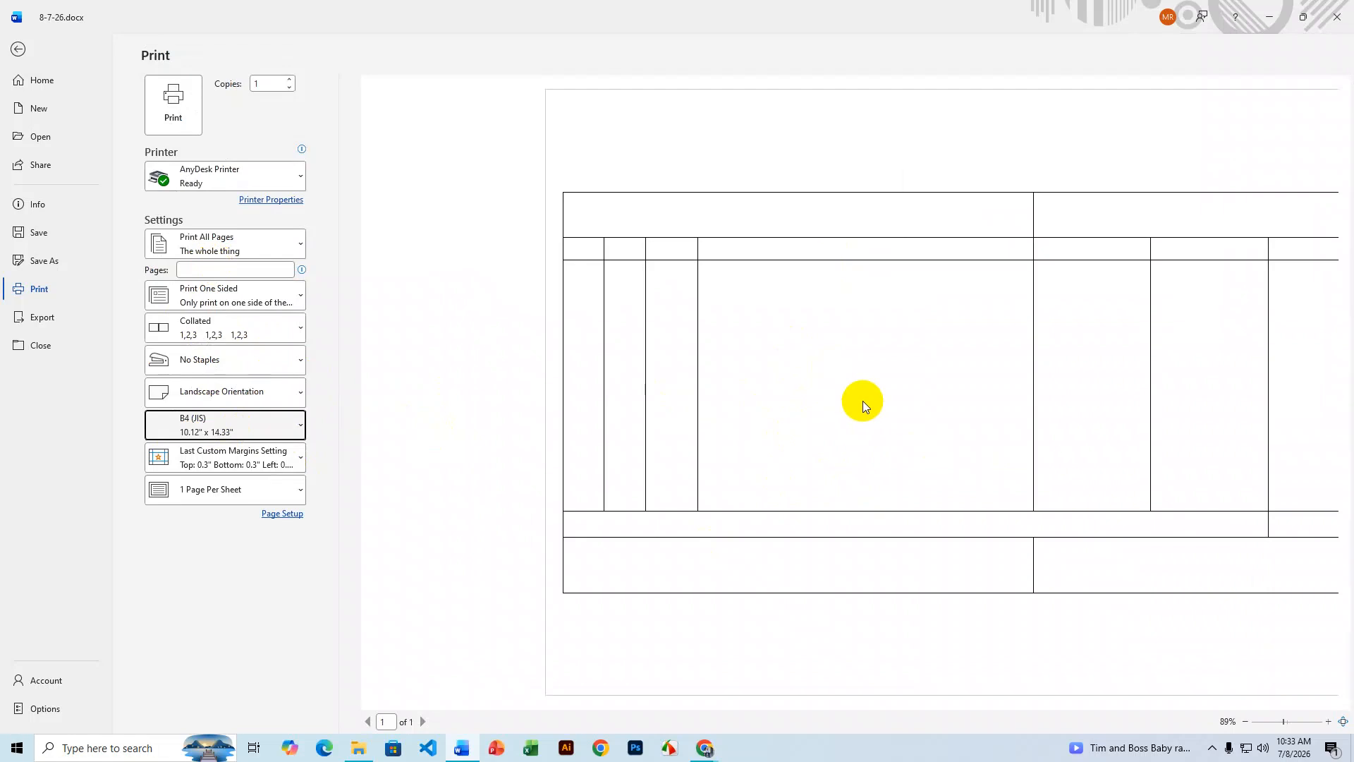
click(17, 49)
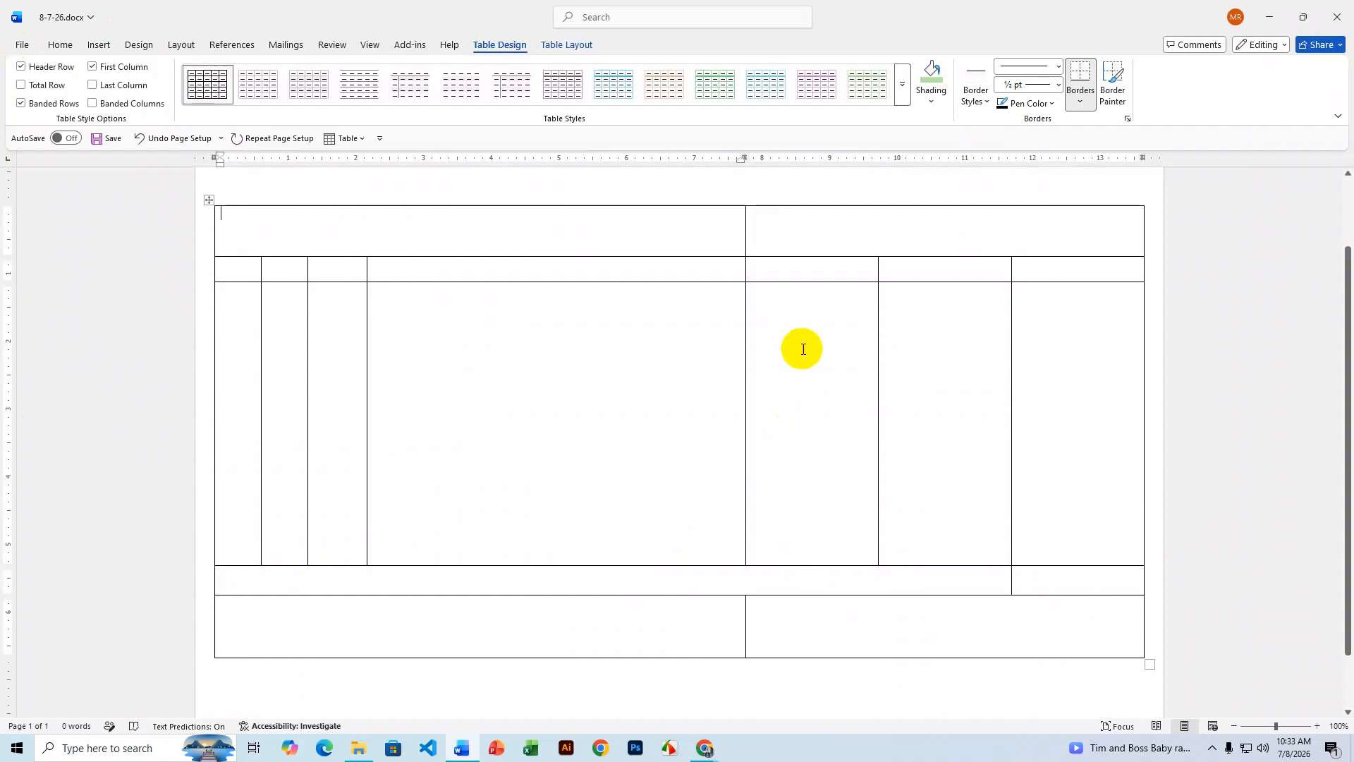
scroll(802, 350, up, 3)
scroll(802, 350, down, 3)
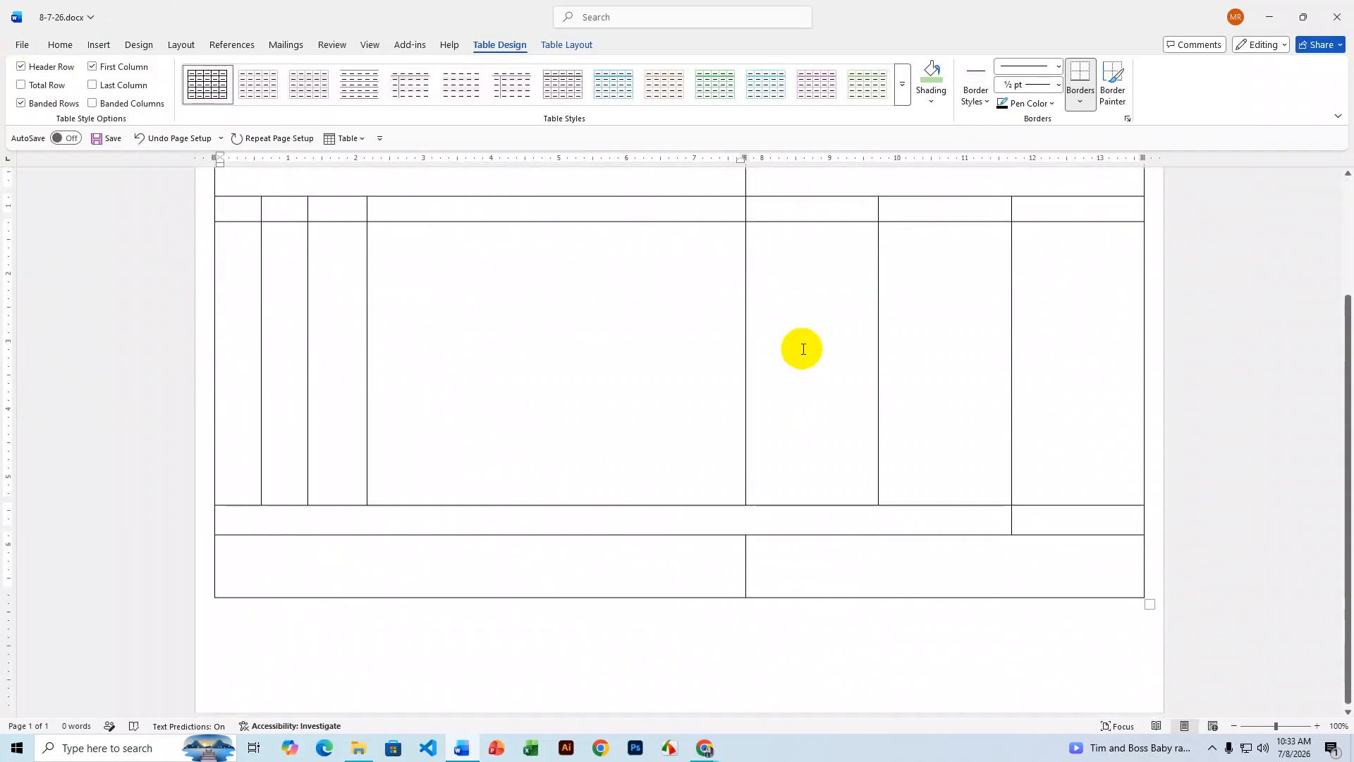
scroll(803, 349, up, 3)
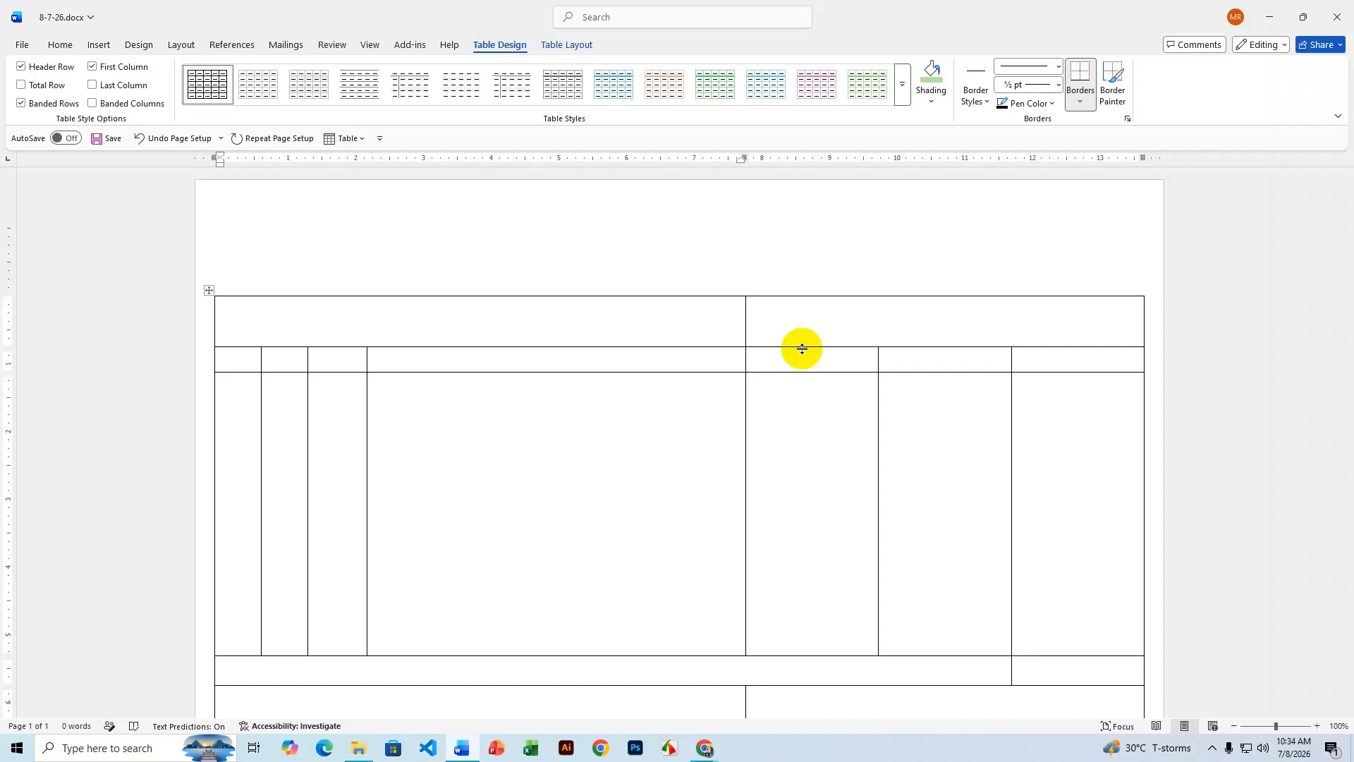
mouse_move(704, 746)
click(645, 707)
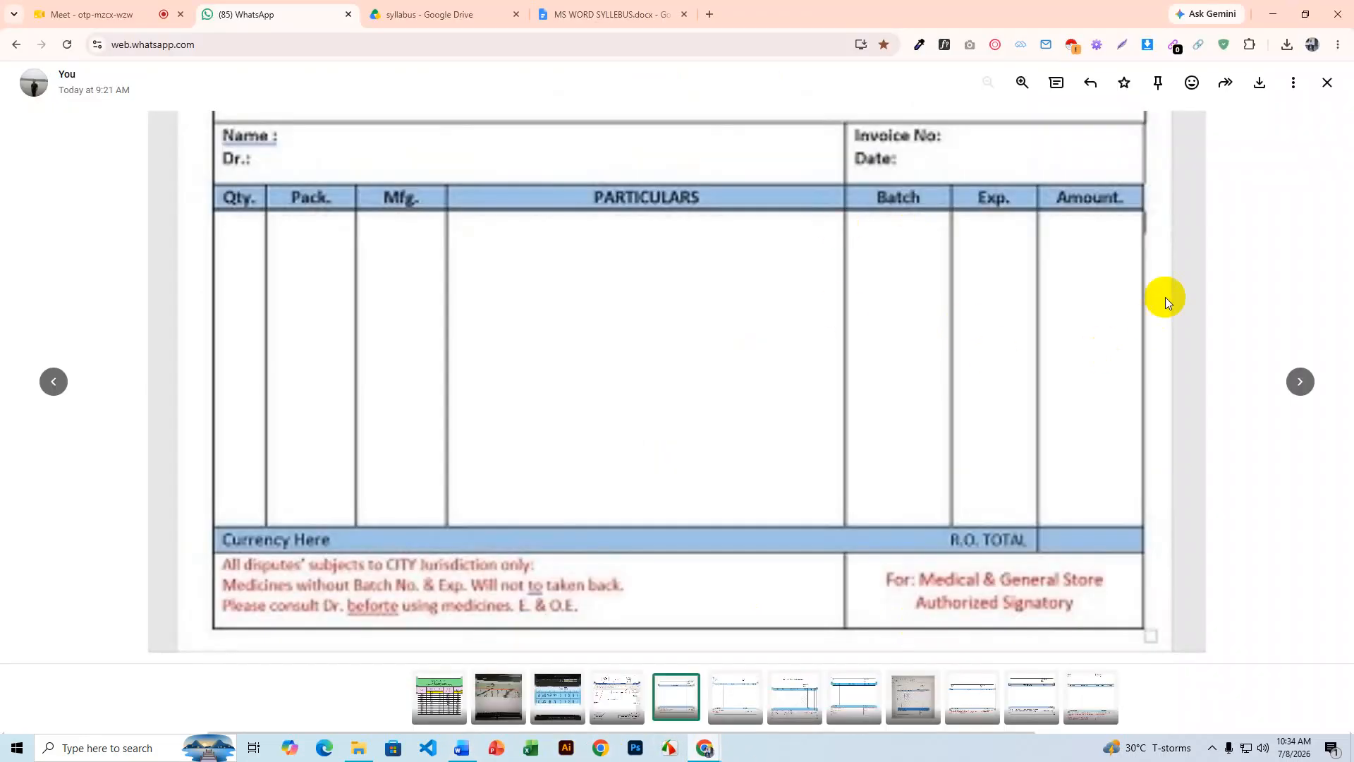
click(654, 17)
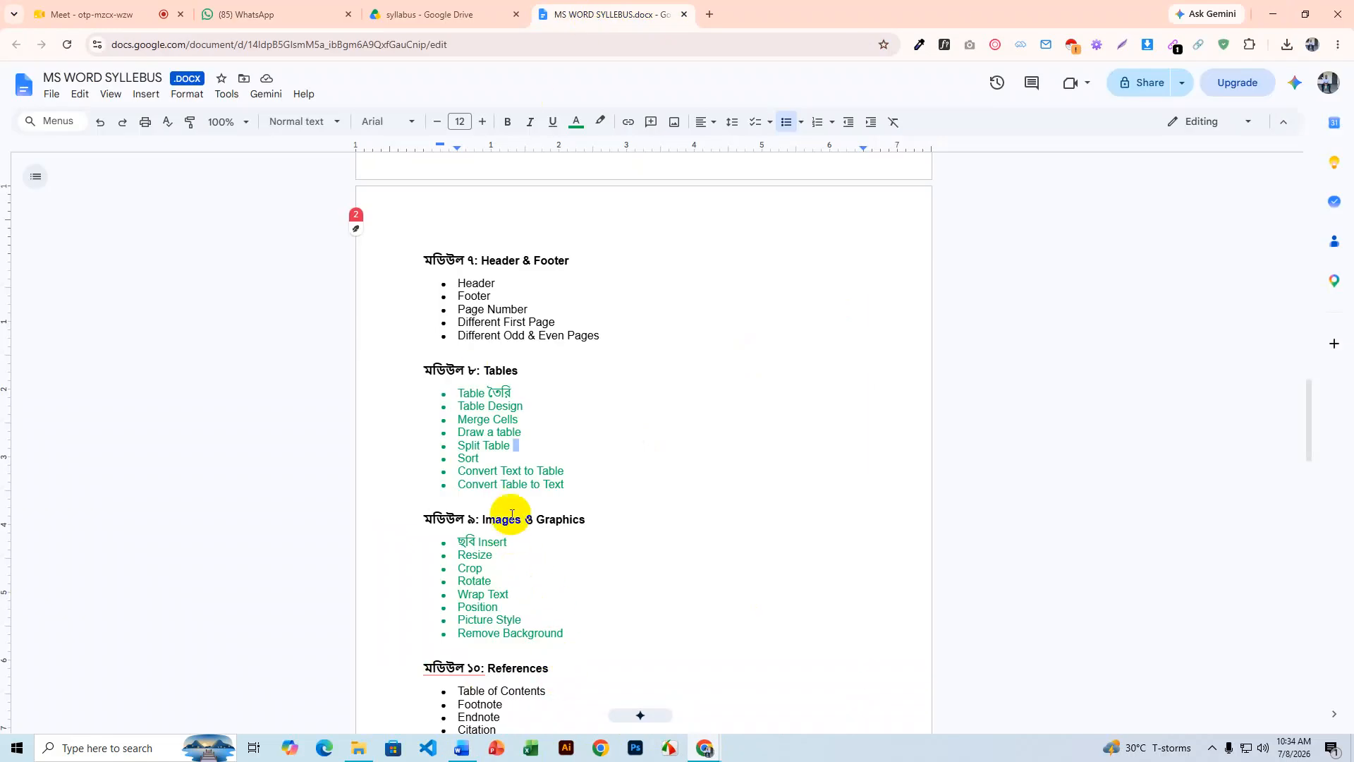
scroll(532, 427, down, 2)
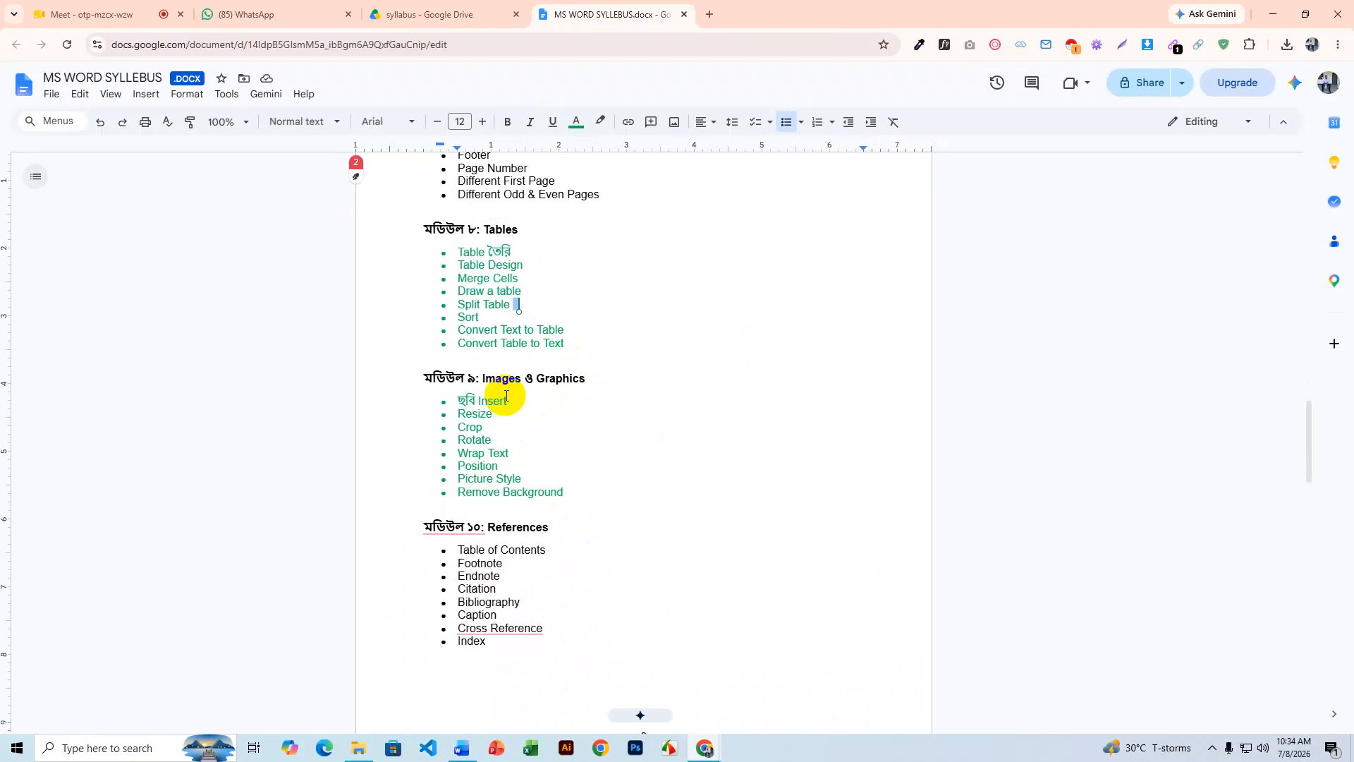
drag(502, 379, 593, 383)
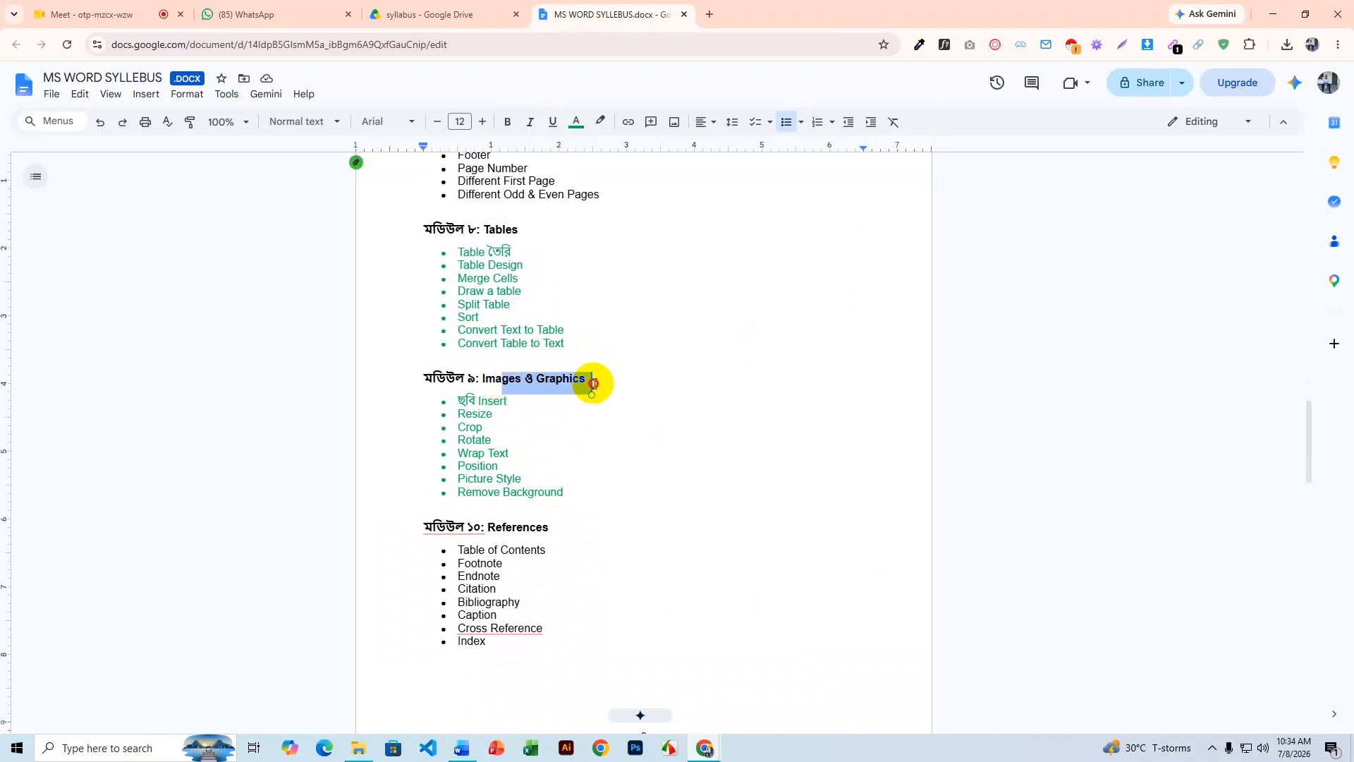
drag(571, 493, 451, 398)
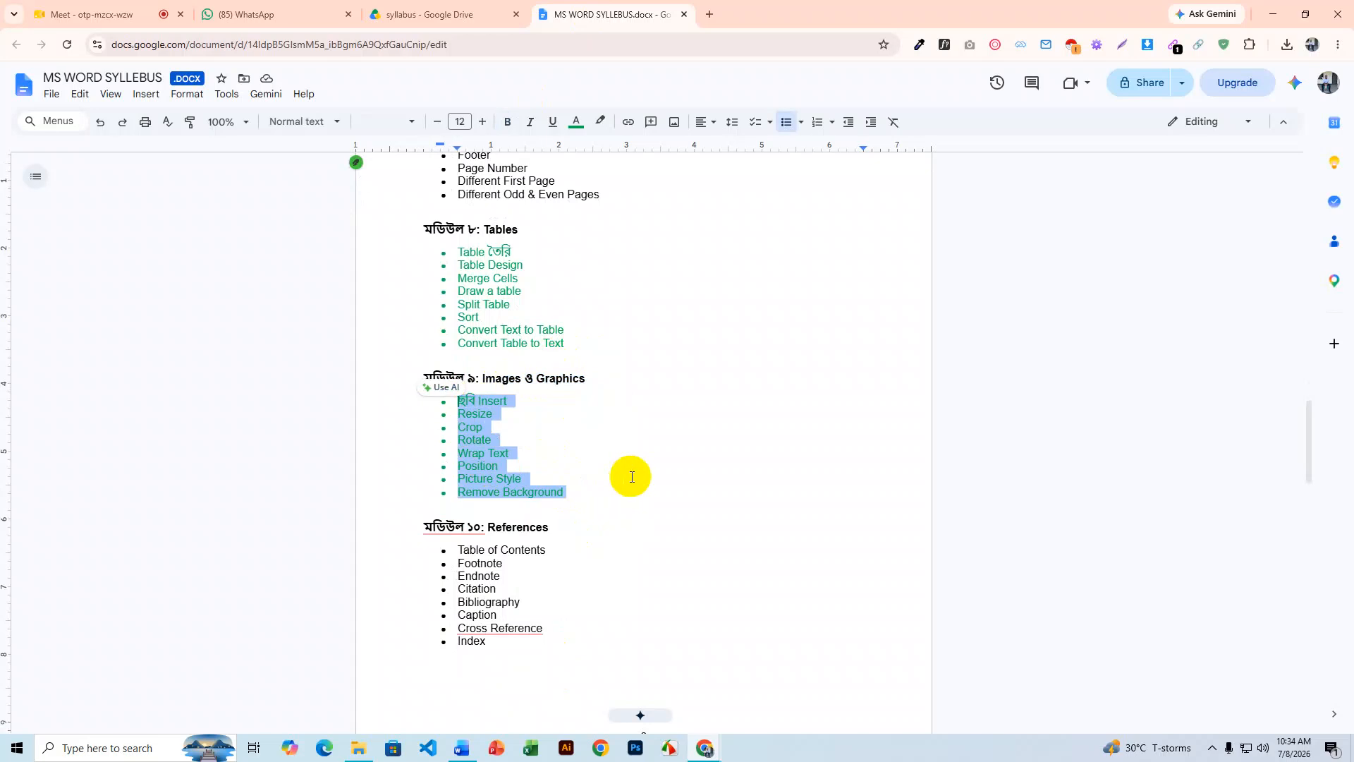
scroll(632, 477, up, 1)
scroll(632, 477, down, 1)
- Save the invoice table document and close Word
click(1276, 11)
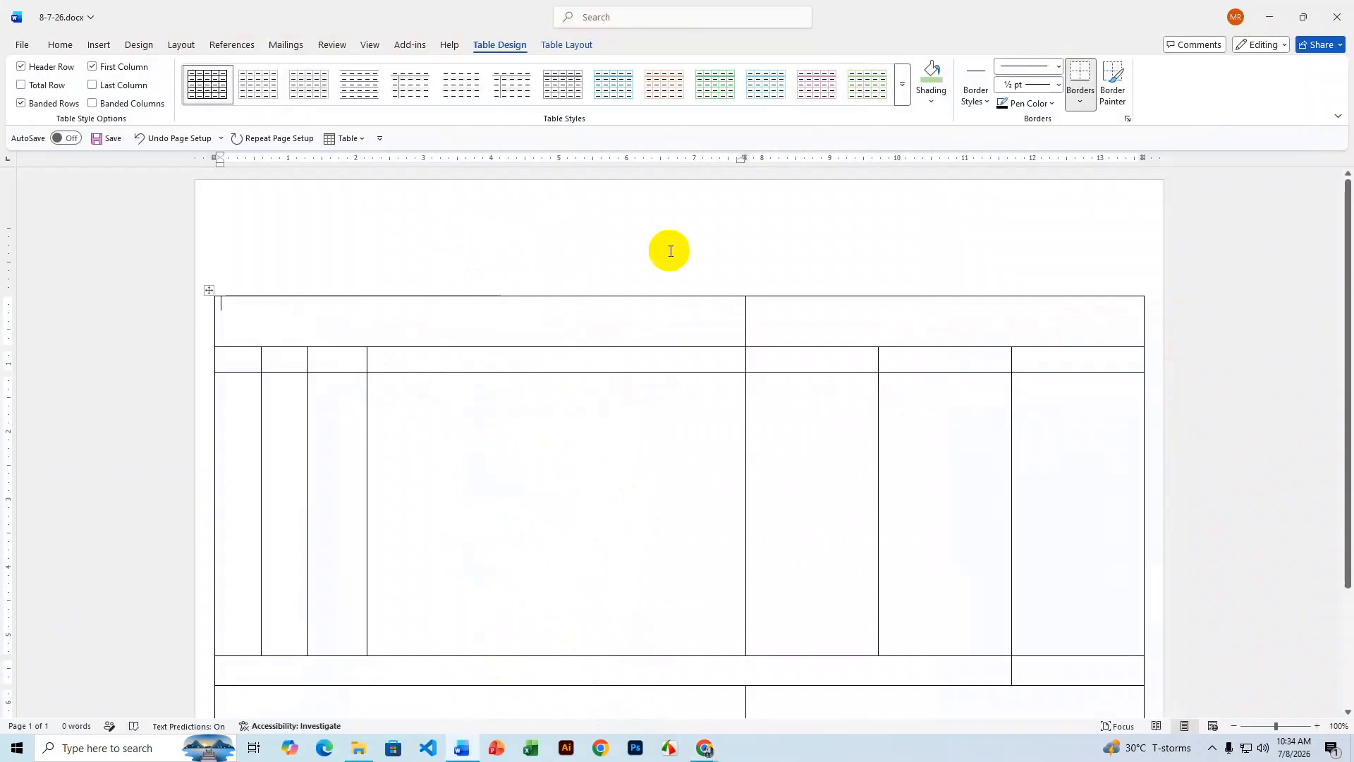
click(565, 460)
key(ctrl+s)
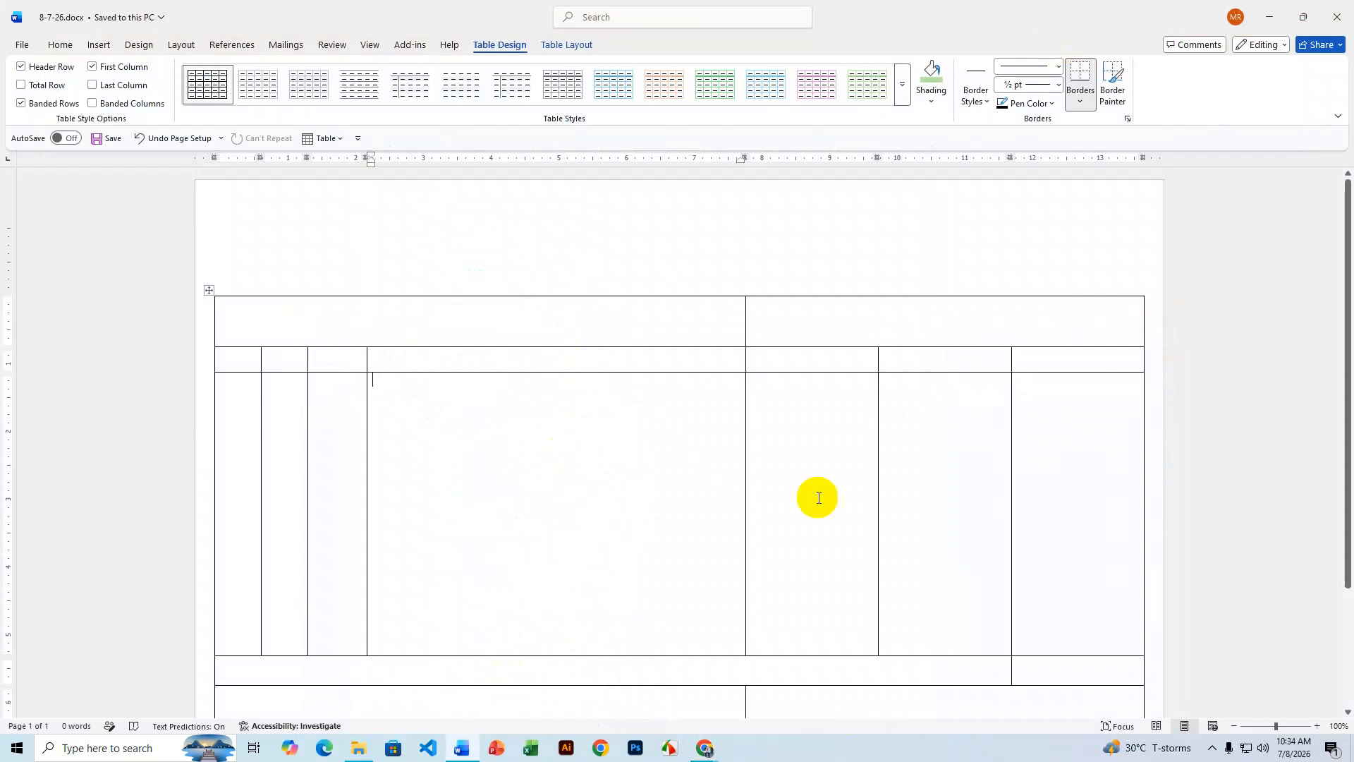
click(1342, 19)
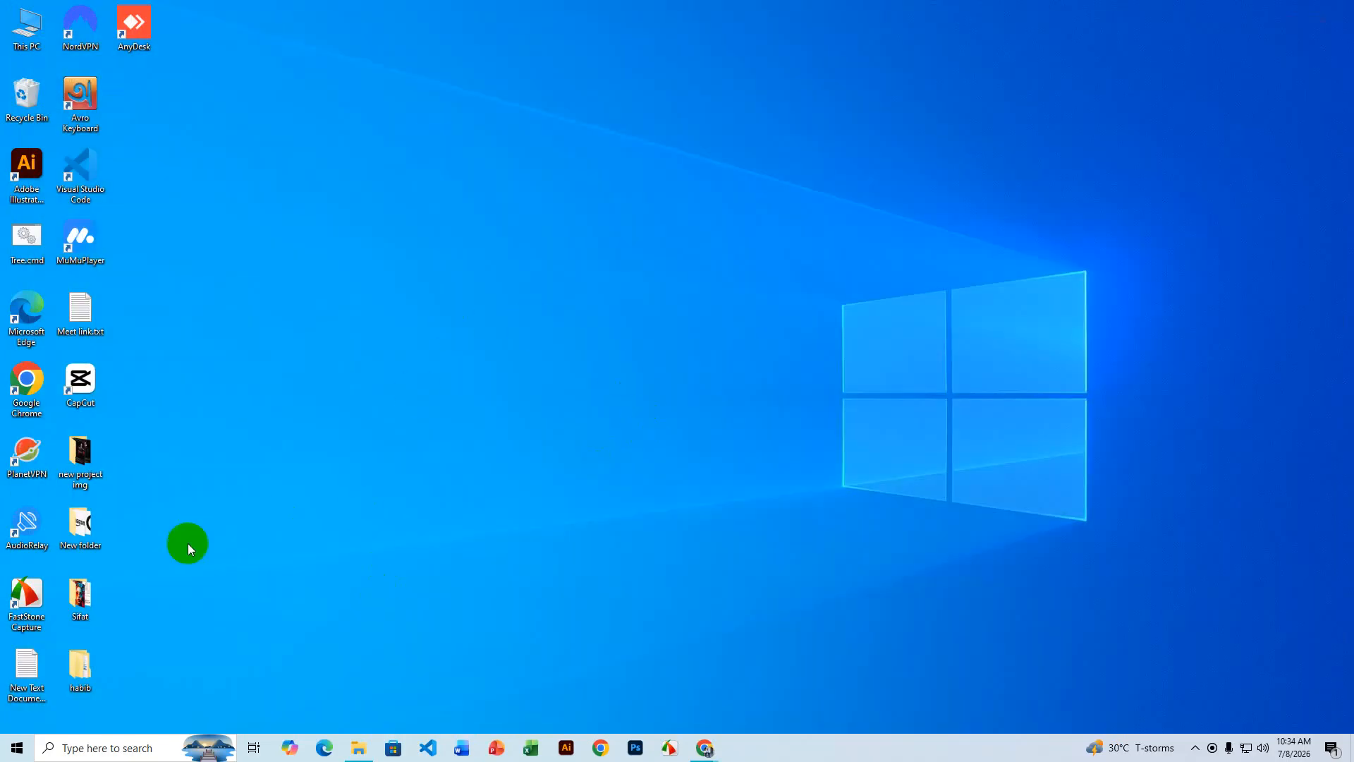
- Create a new Word document named image.docx in the habib > Day-7 folder
double_click(75, 670)
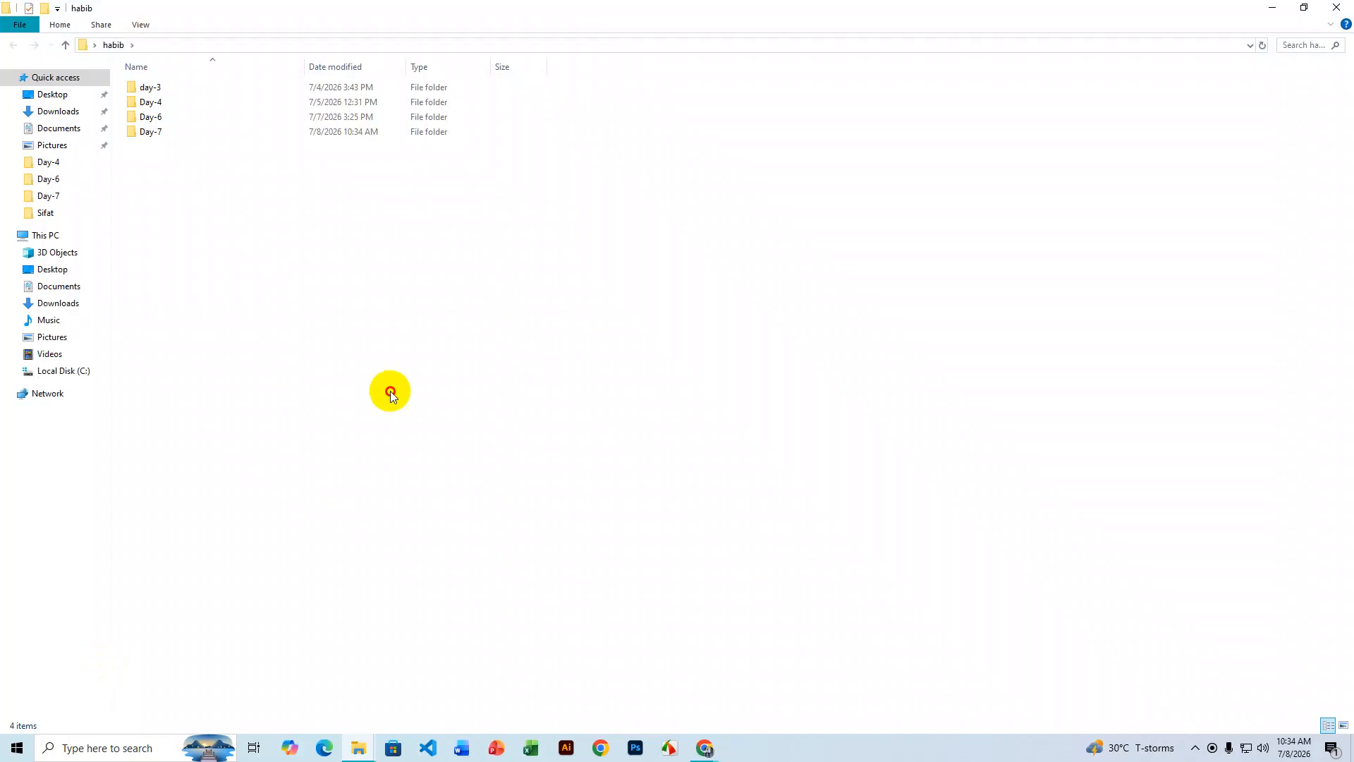
double_click(184, 135)
right_click(315, 176)
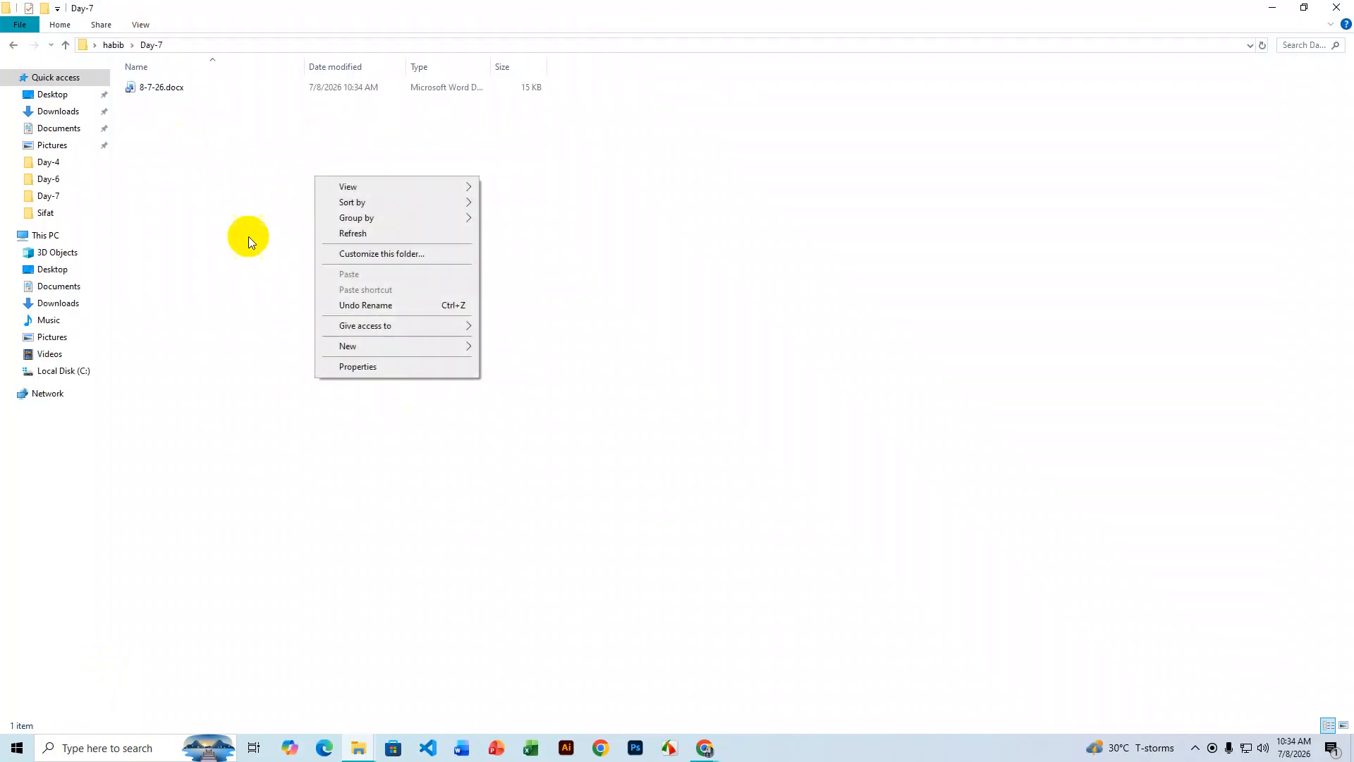
mouse_move(381, 349)
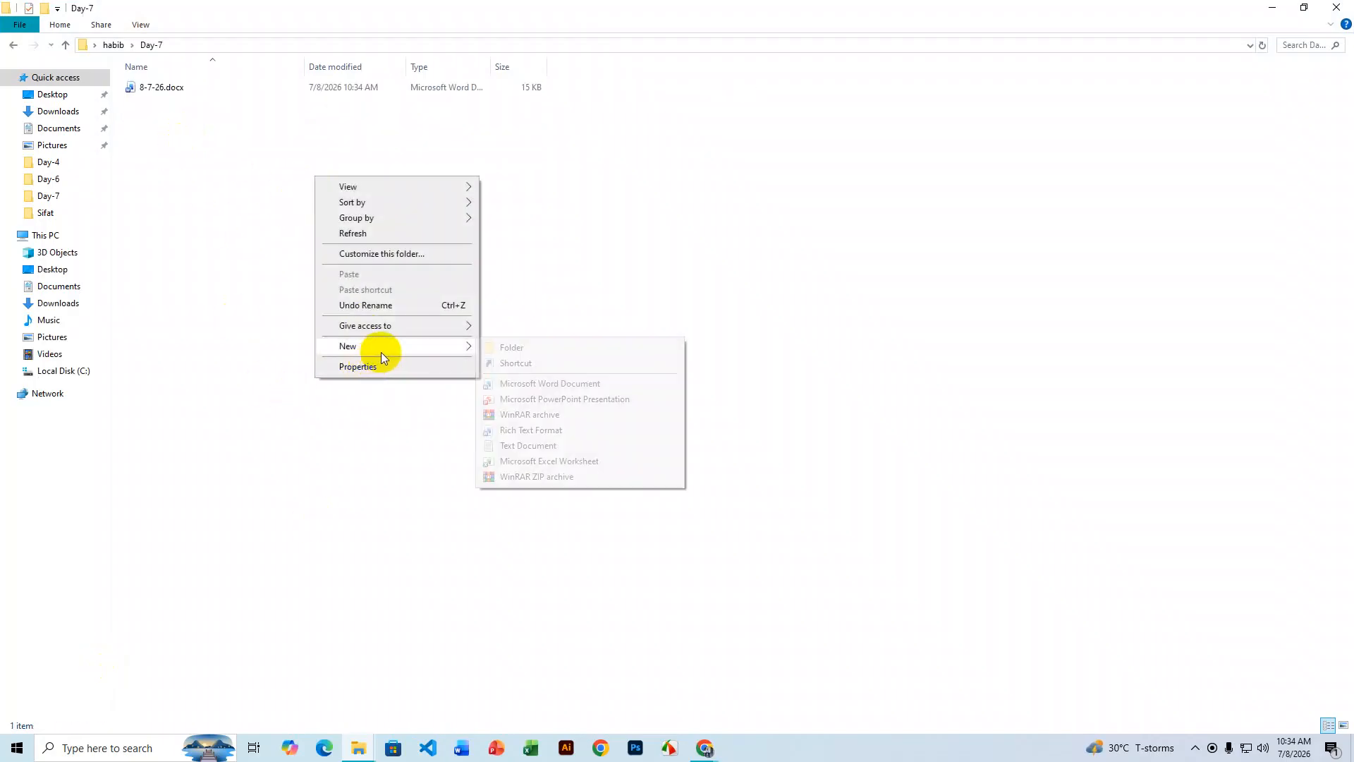
click(557, 385)
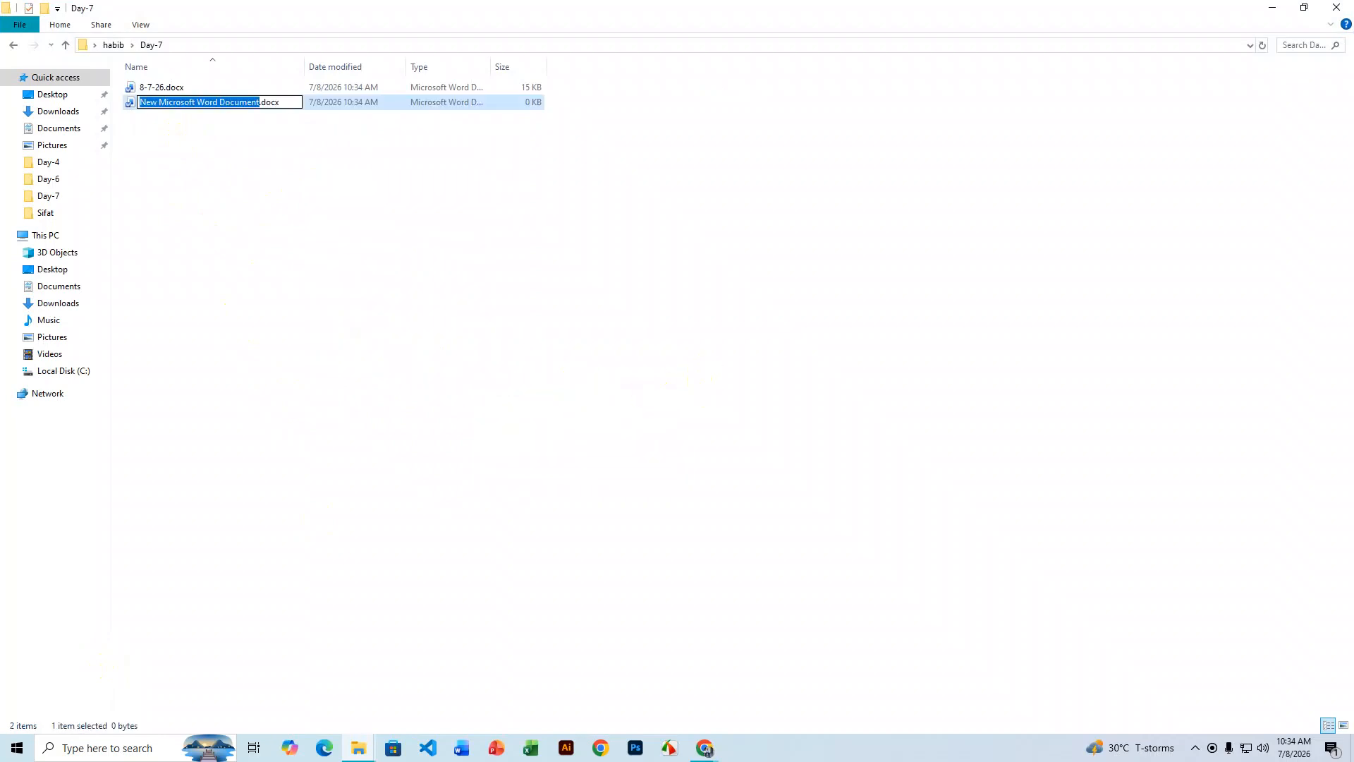
text(image)
key(Return)
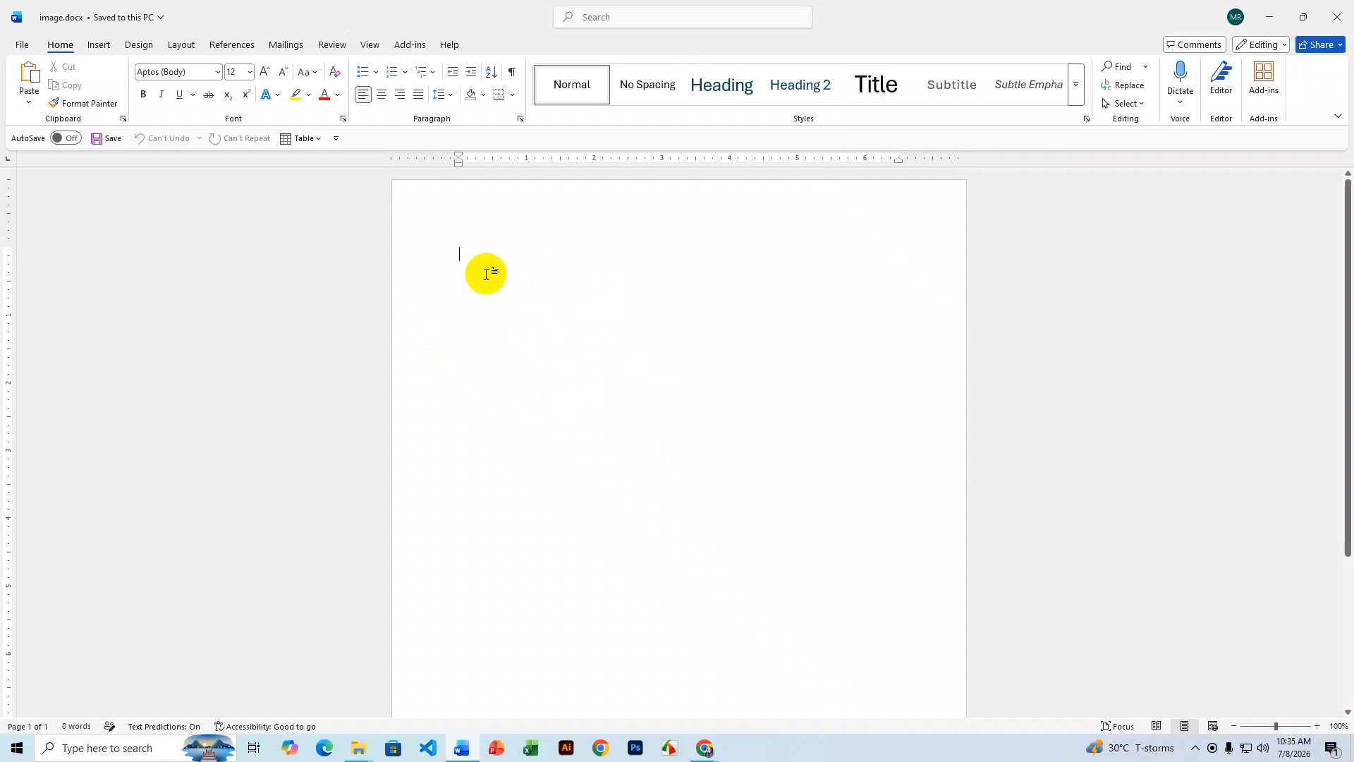
- Enter =rand() to generate five sample paragraphs in image.docx, then save it
text(=)
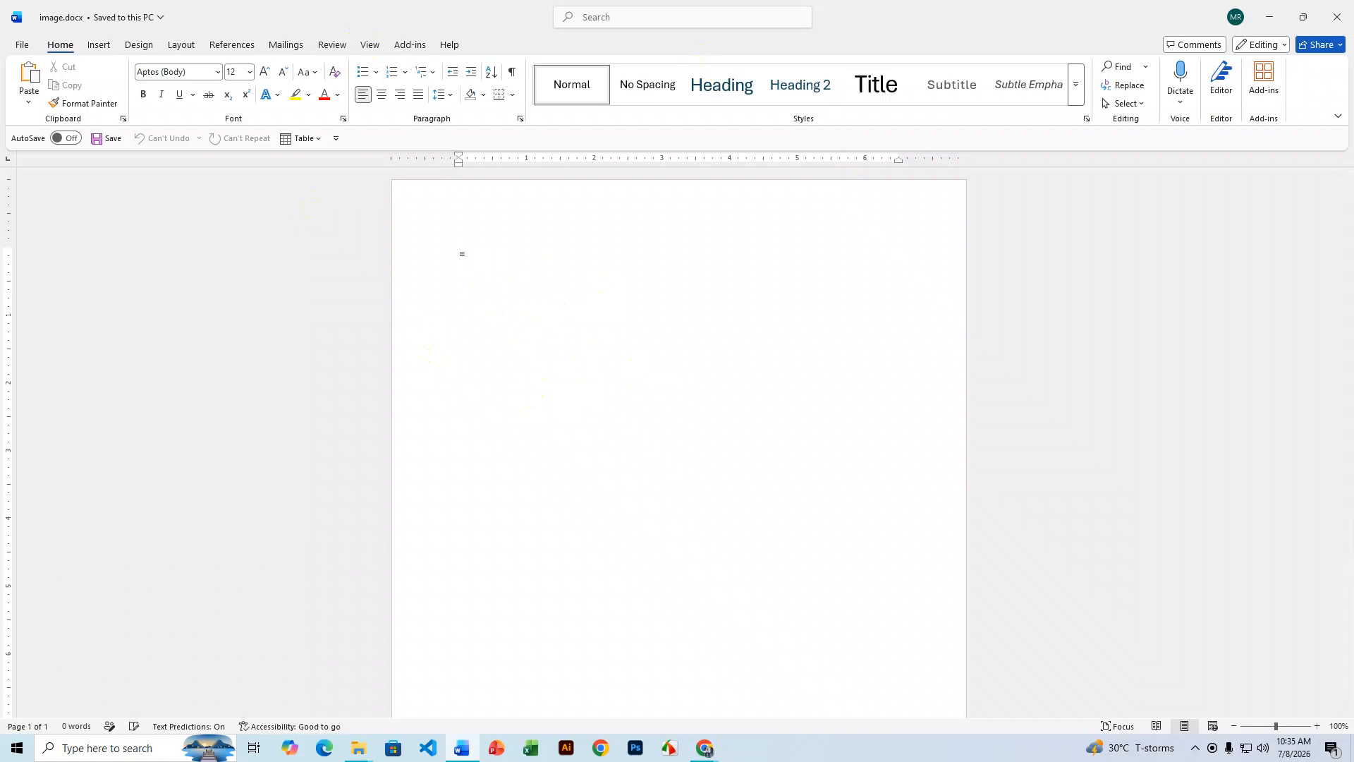
text(rand)
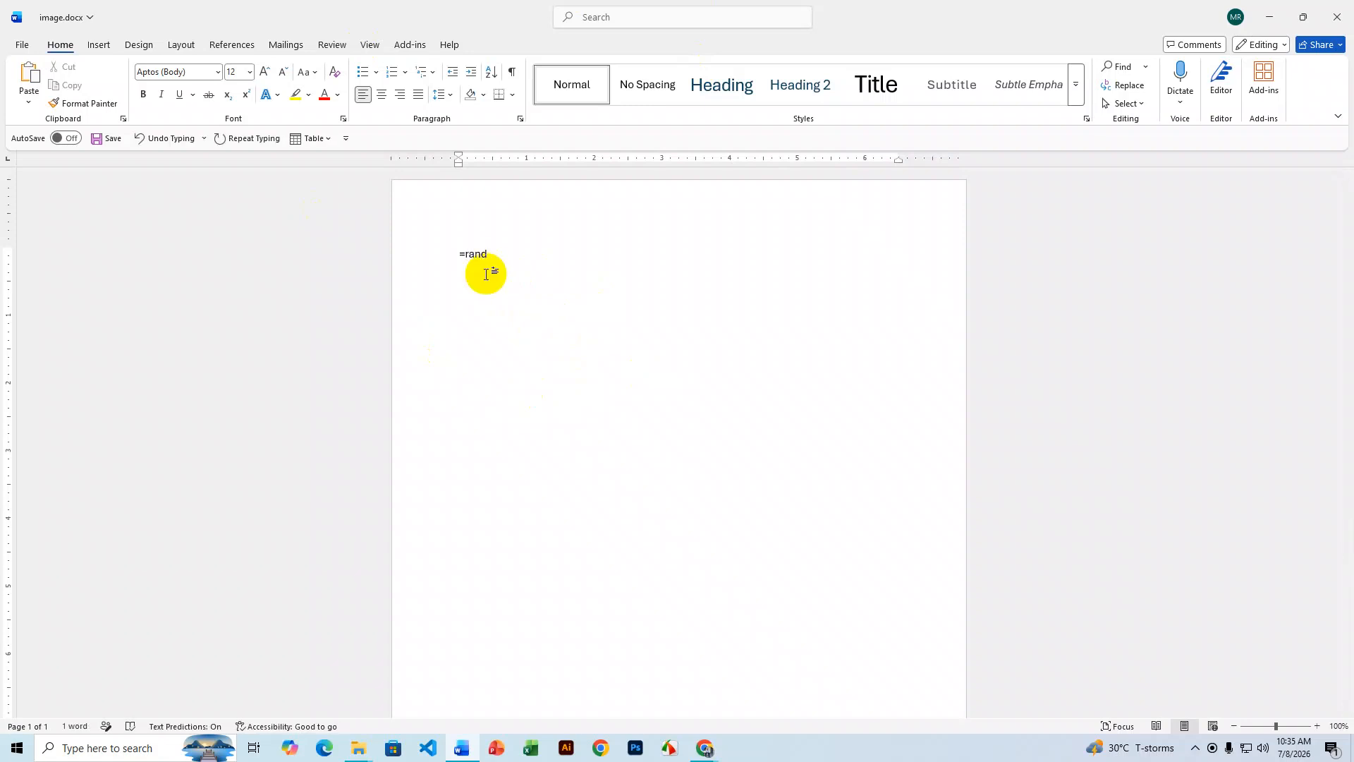
text(())
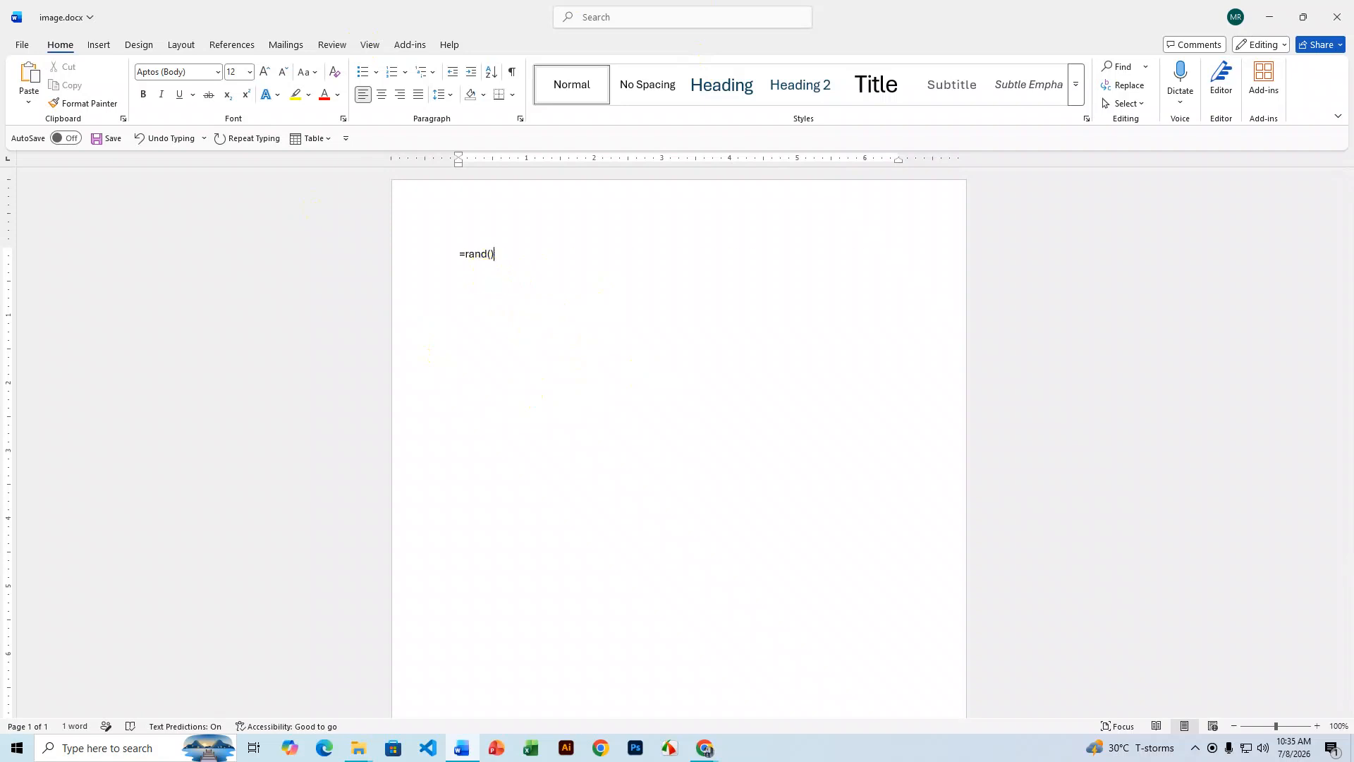
key(Return)
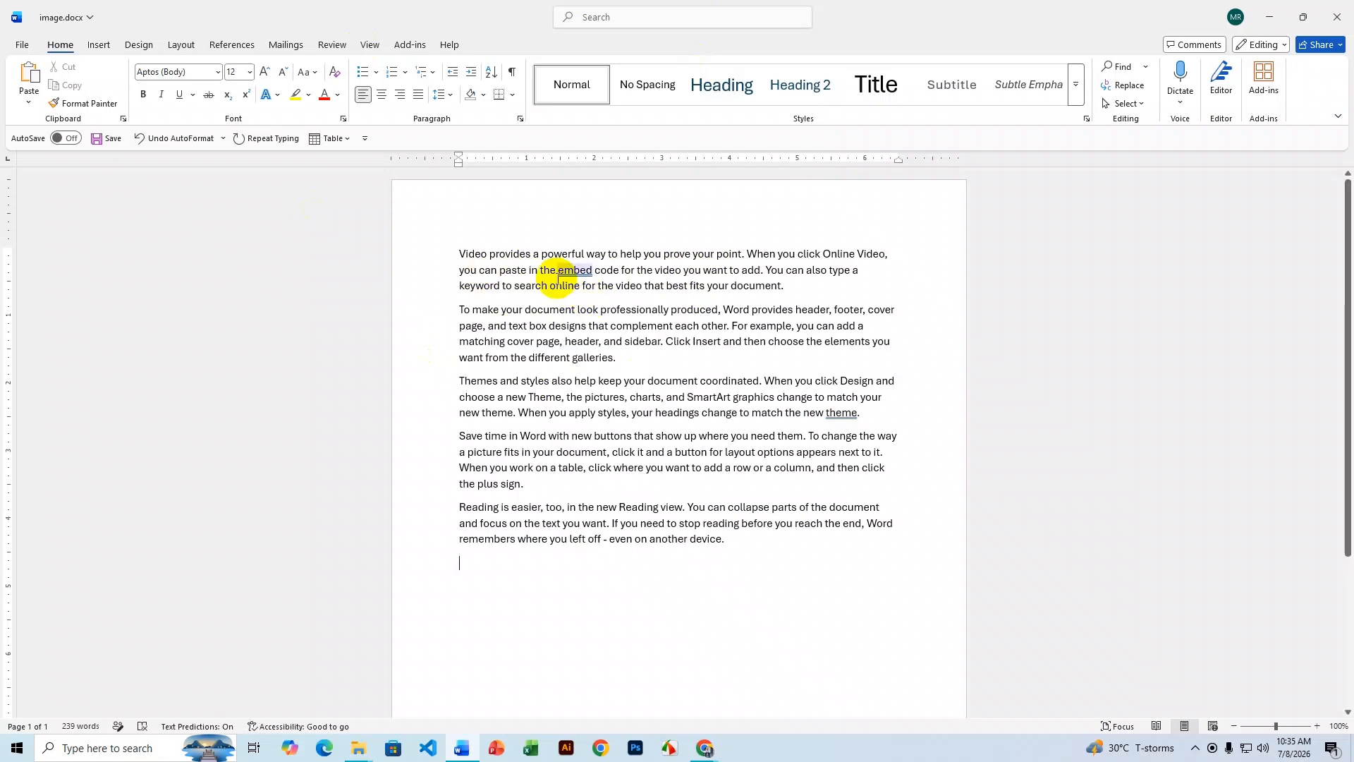
key(ctrl+s)
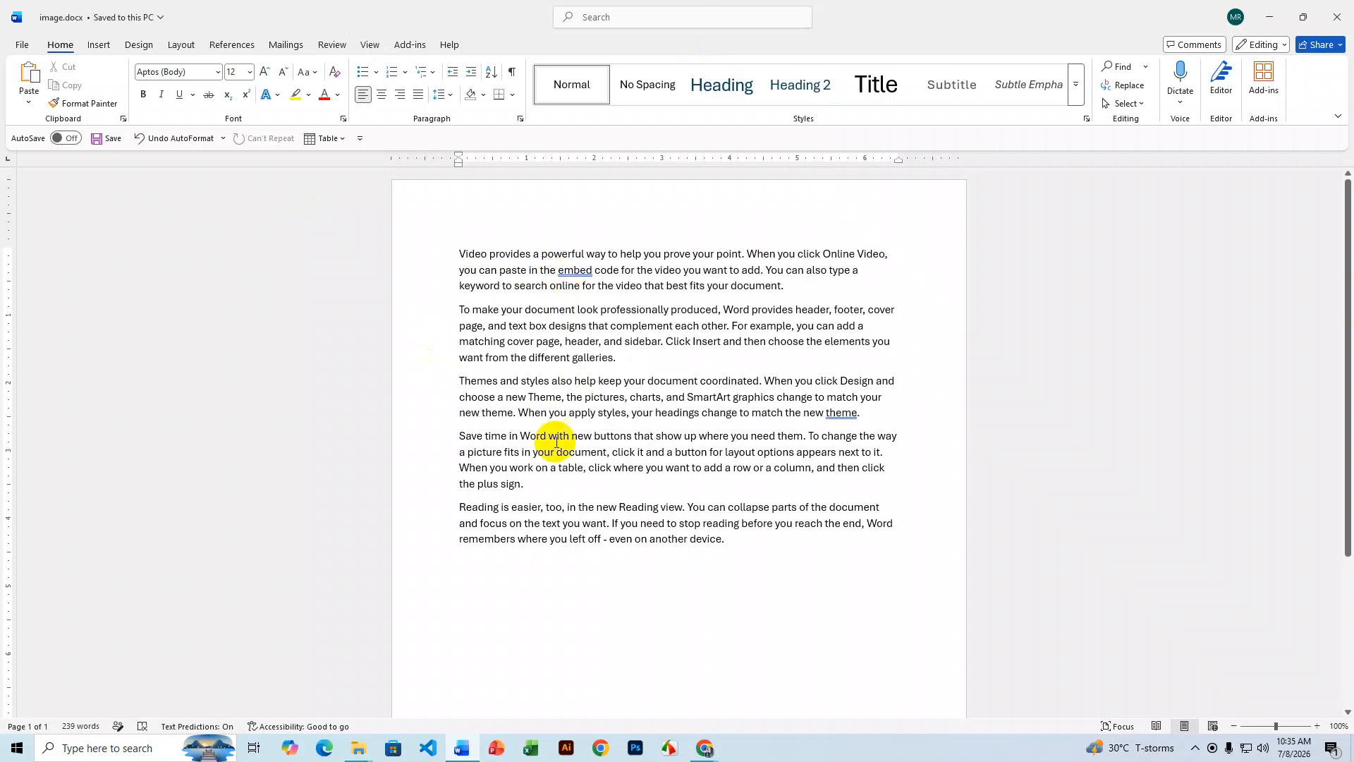
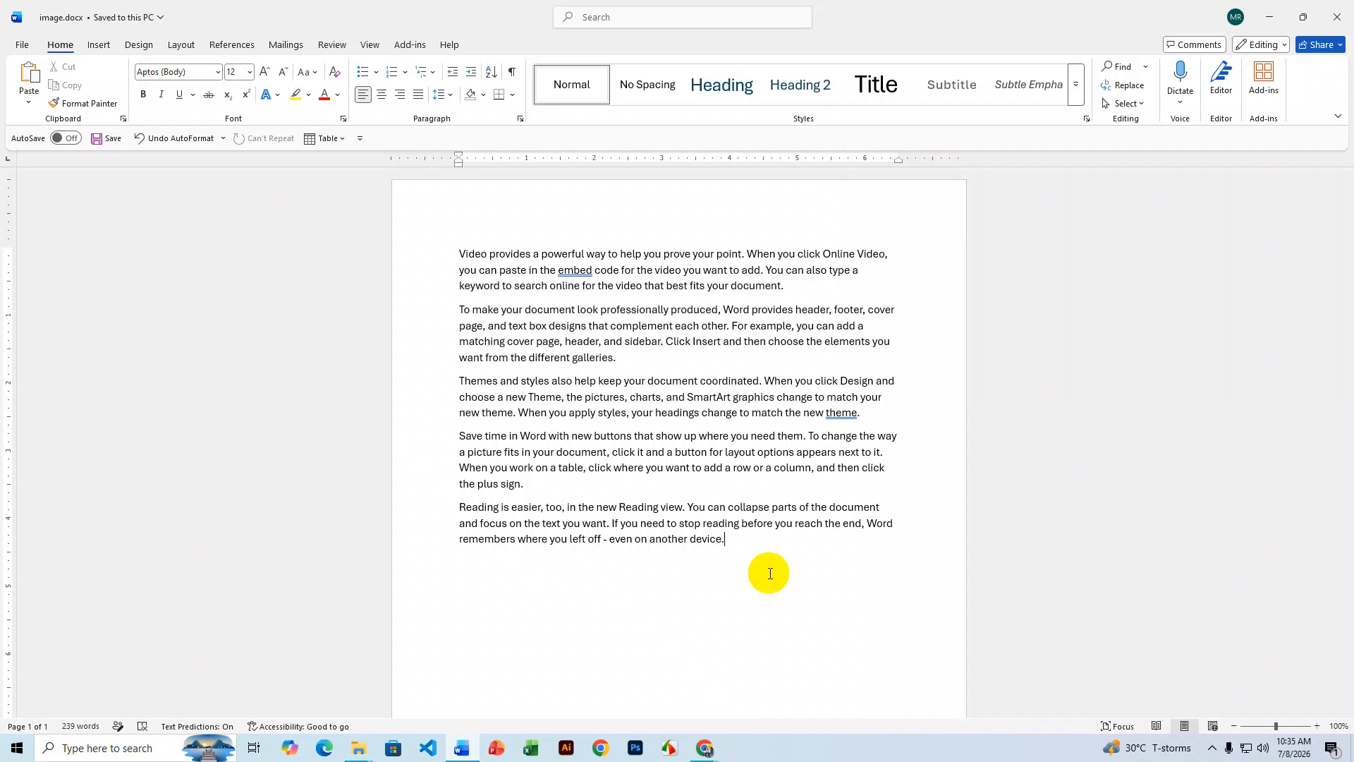
- Insert the smiling businessman photo from This Device at the very start of the document
click(464, 257)
click(98, 44)
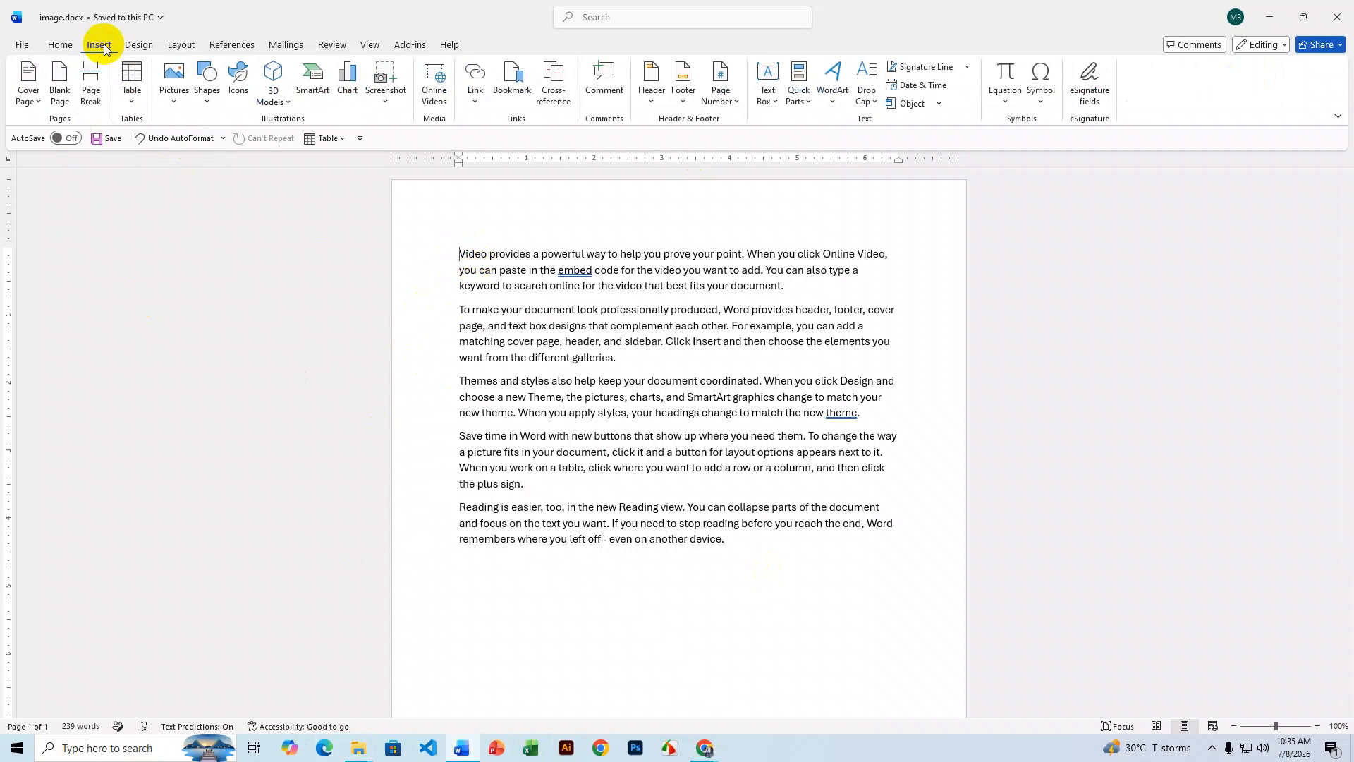
click(169, 101)
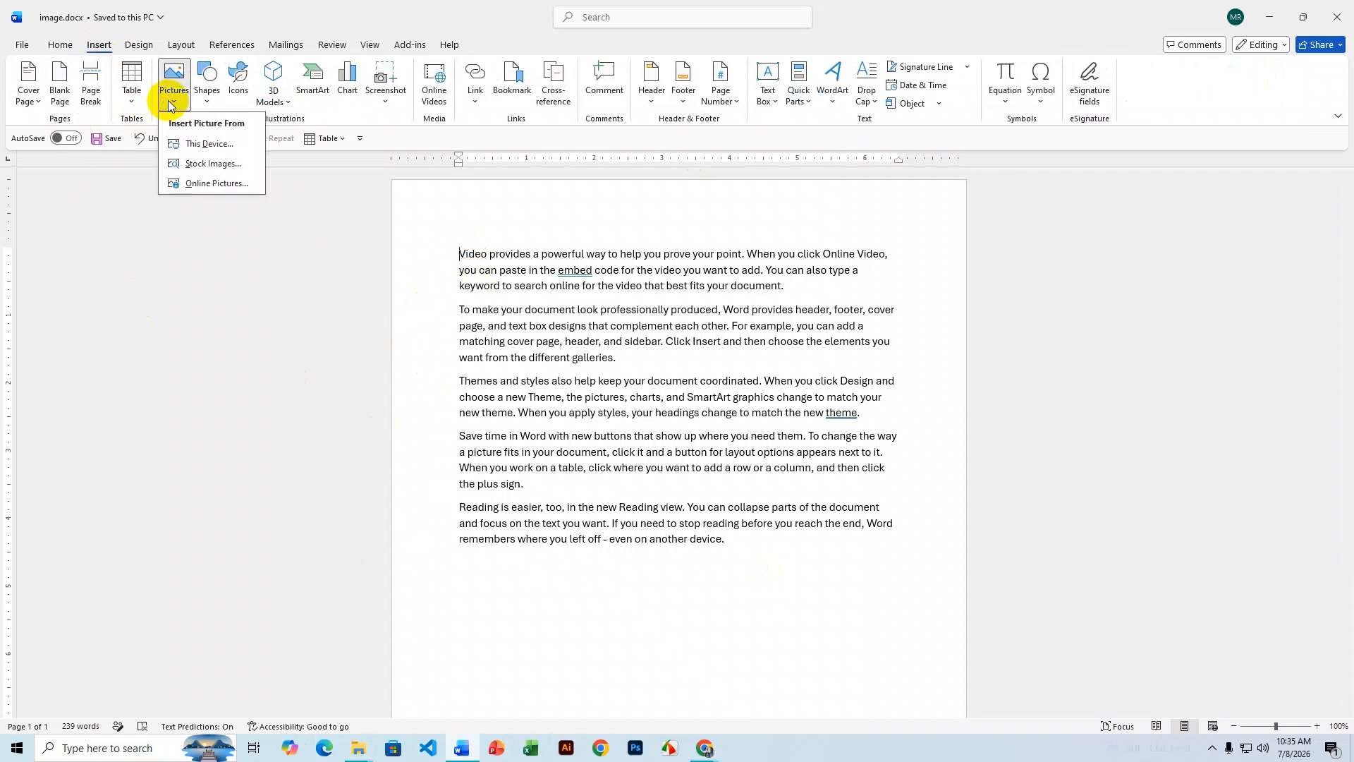
click(205, 144)
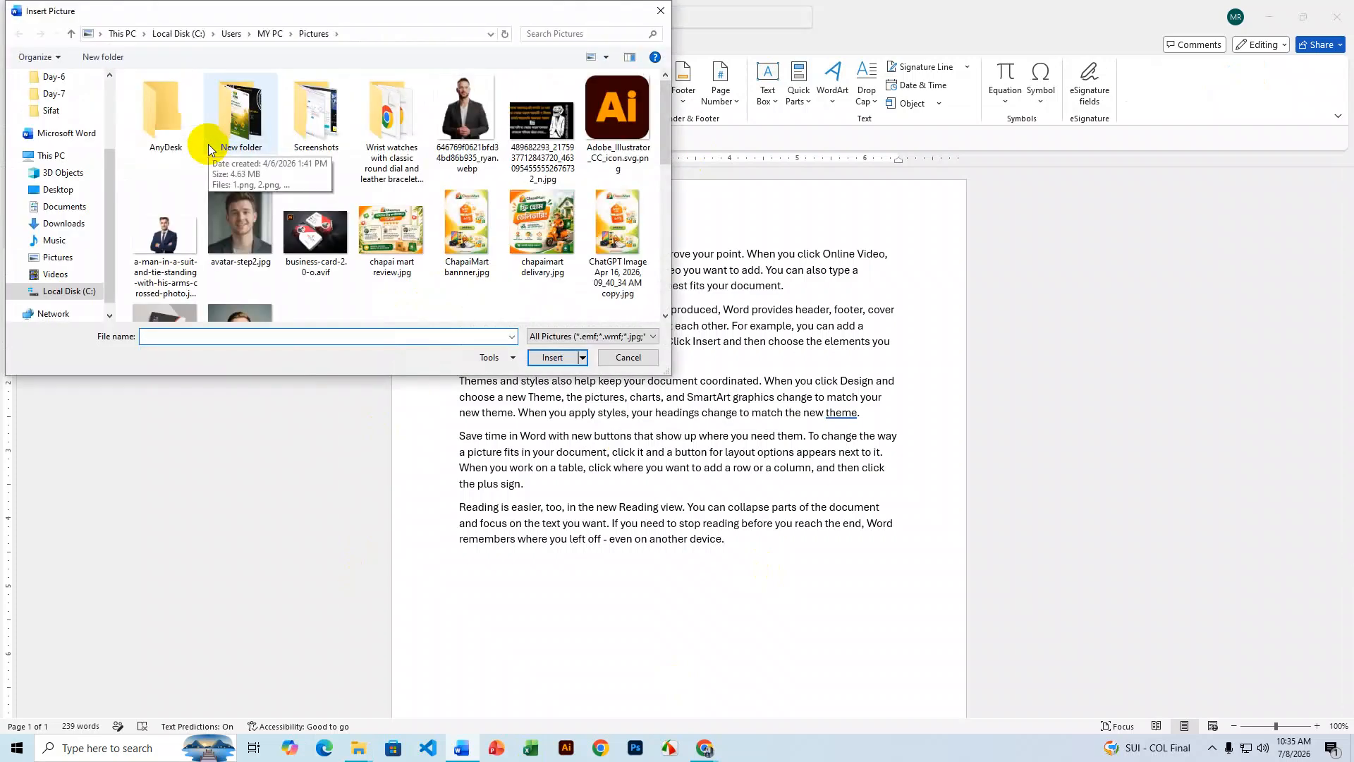
scroll(457, 258, down, 5)
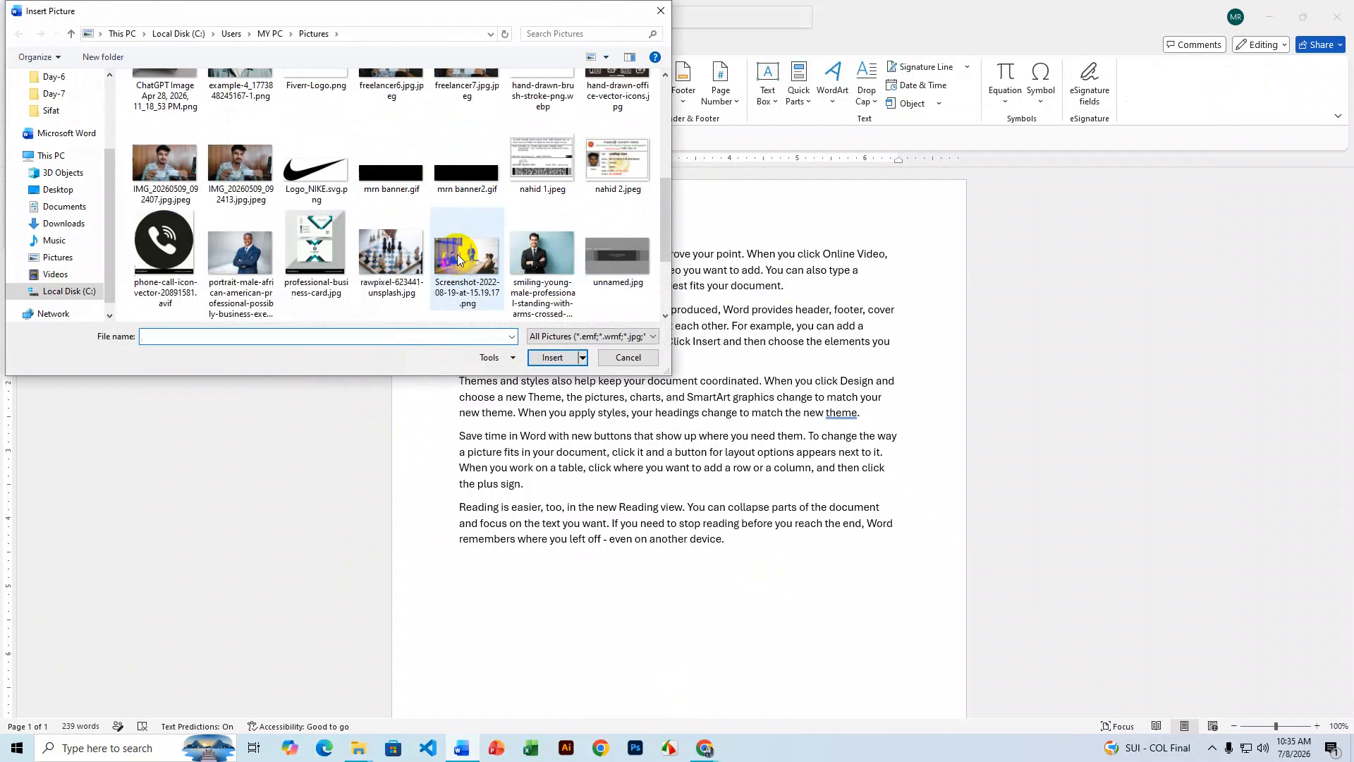
click(555, 270)
click(557, 358)
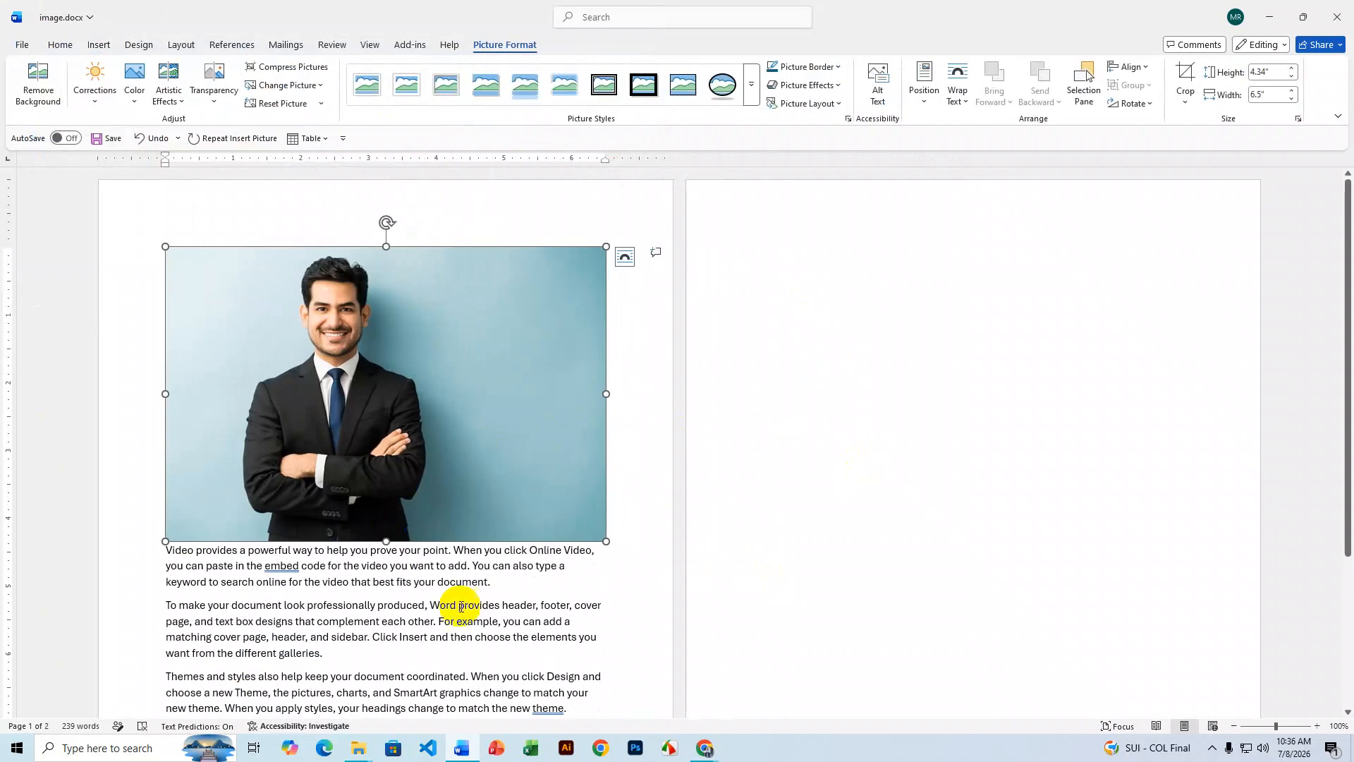
- Resize the businessman photo to about 1.16" x 1.72" and drag it to the first paragraph's start
scroll(598, 462, down, 5)
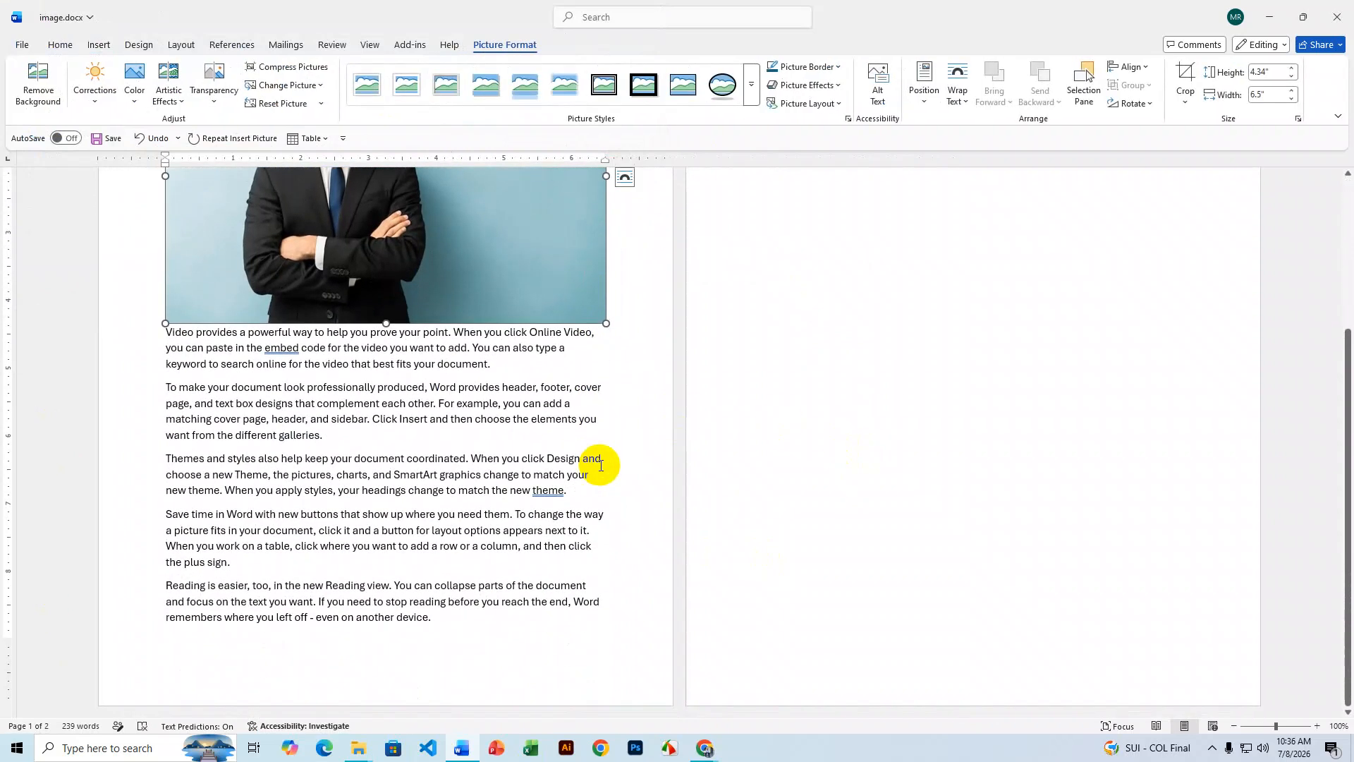
scroll(600, 465, up, 5)
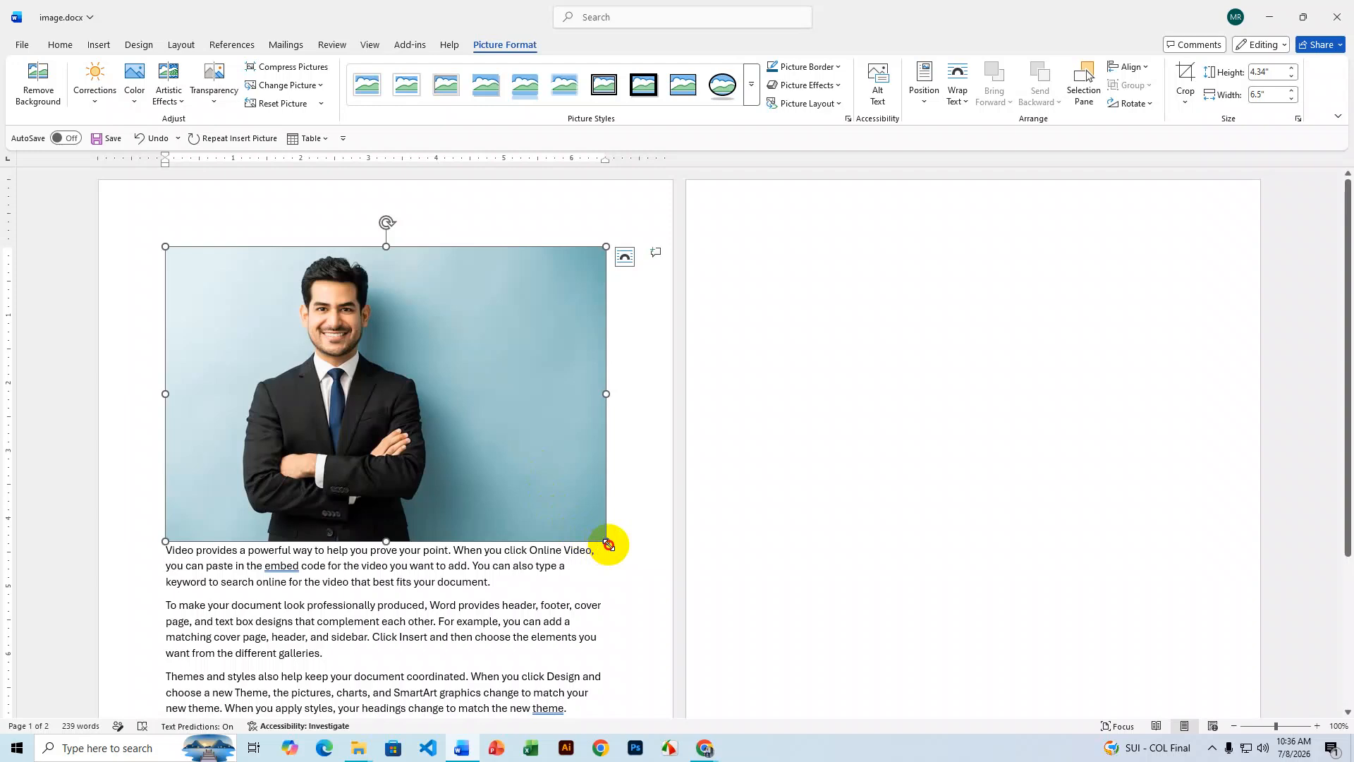
drag(609, 545, 426, 418)
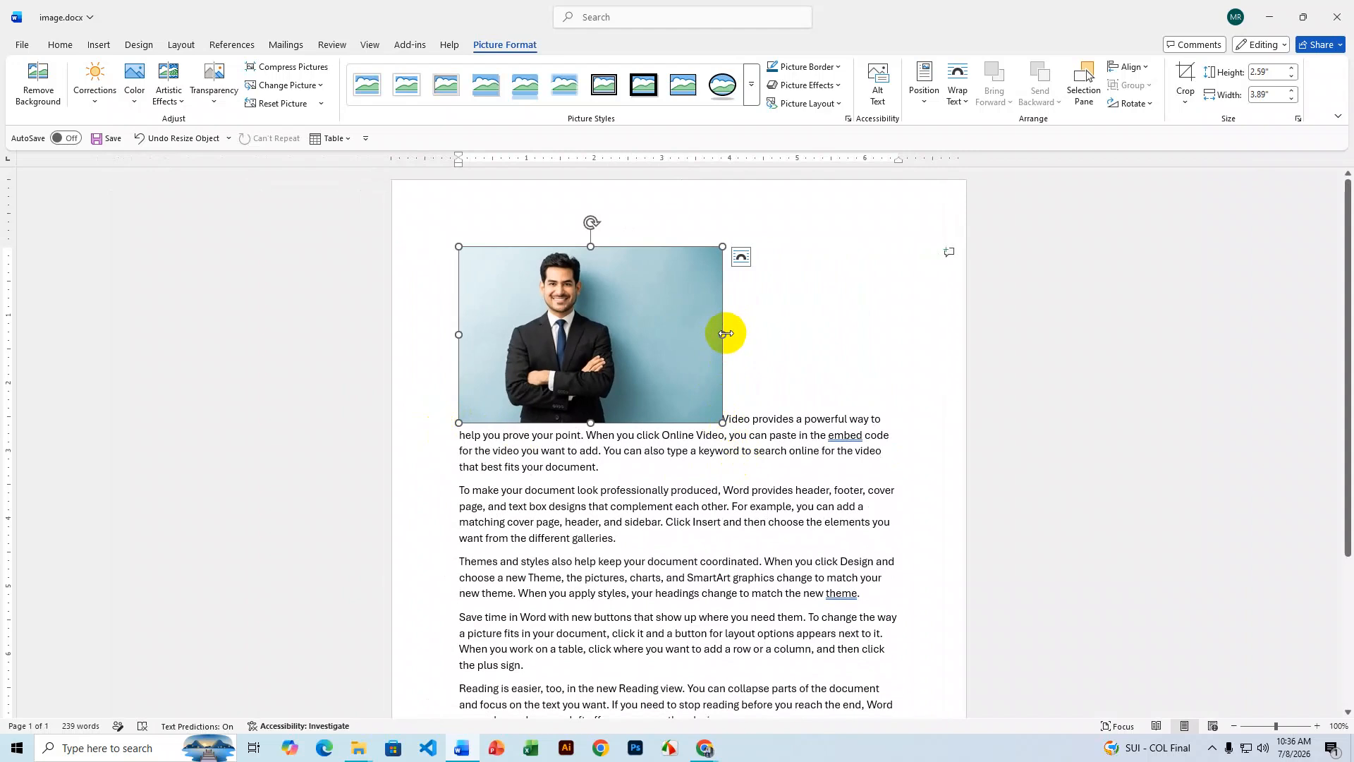
drag(726, 333, 718, 334)
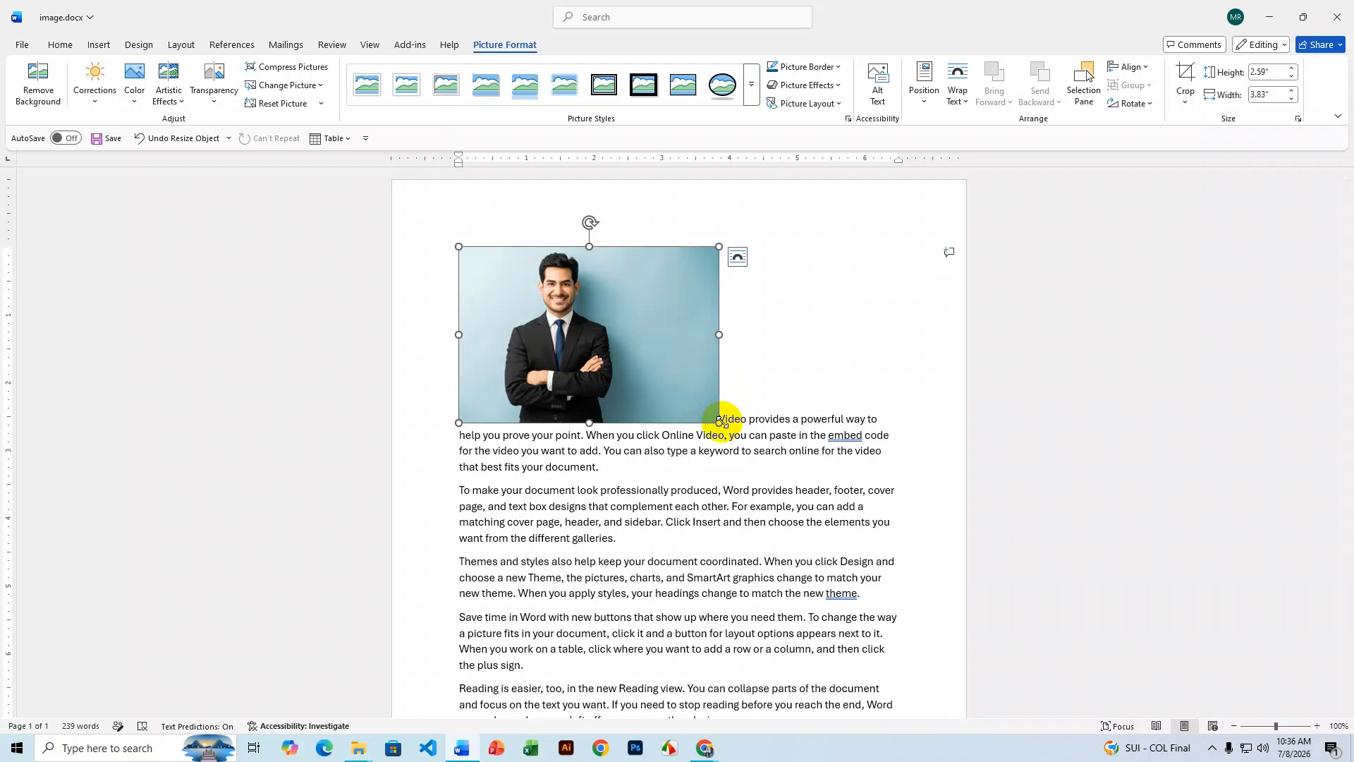
drag(719, 422, 433, 306)
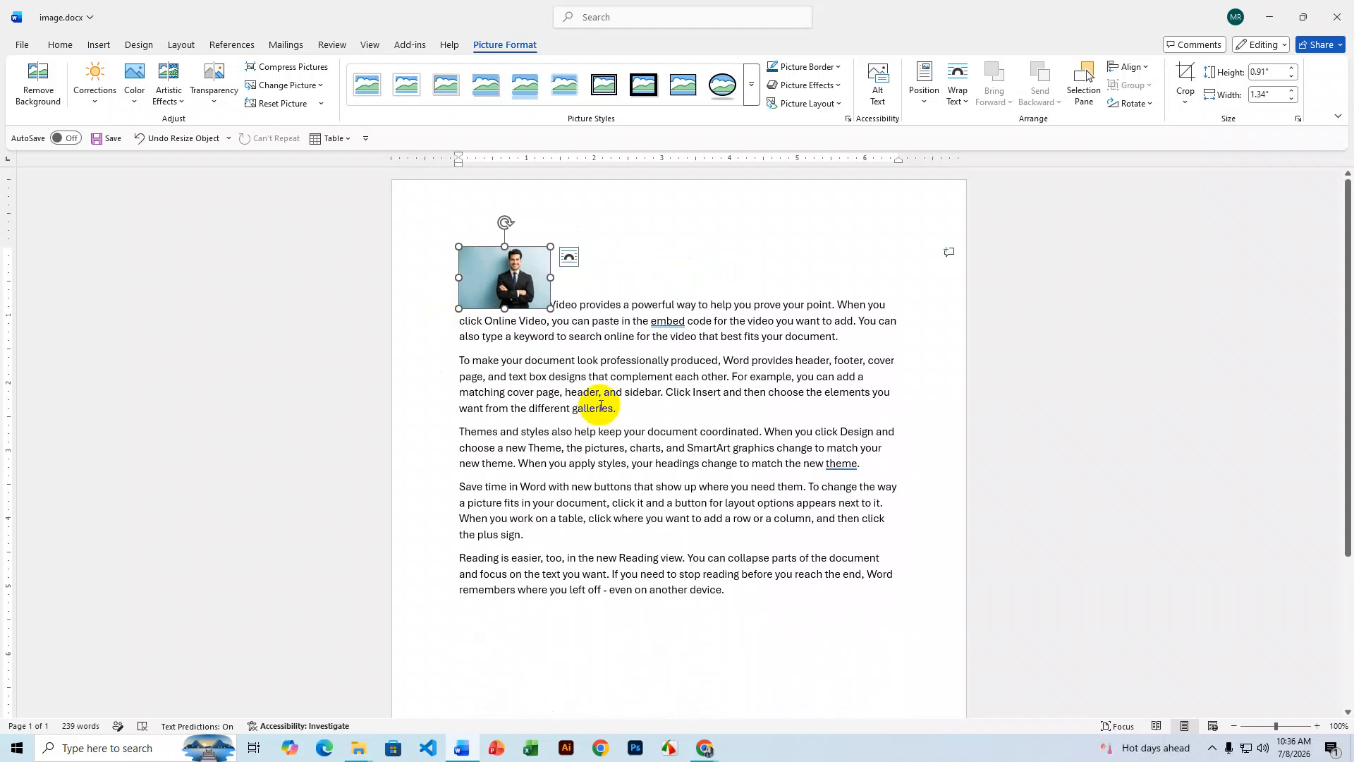
drag(550, 308, 576, 325)
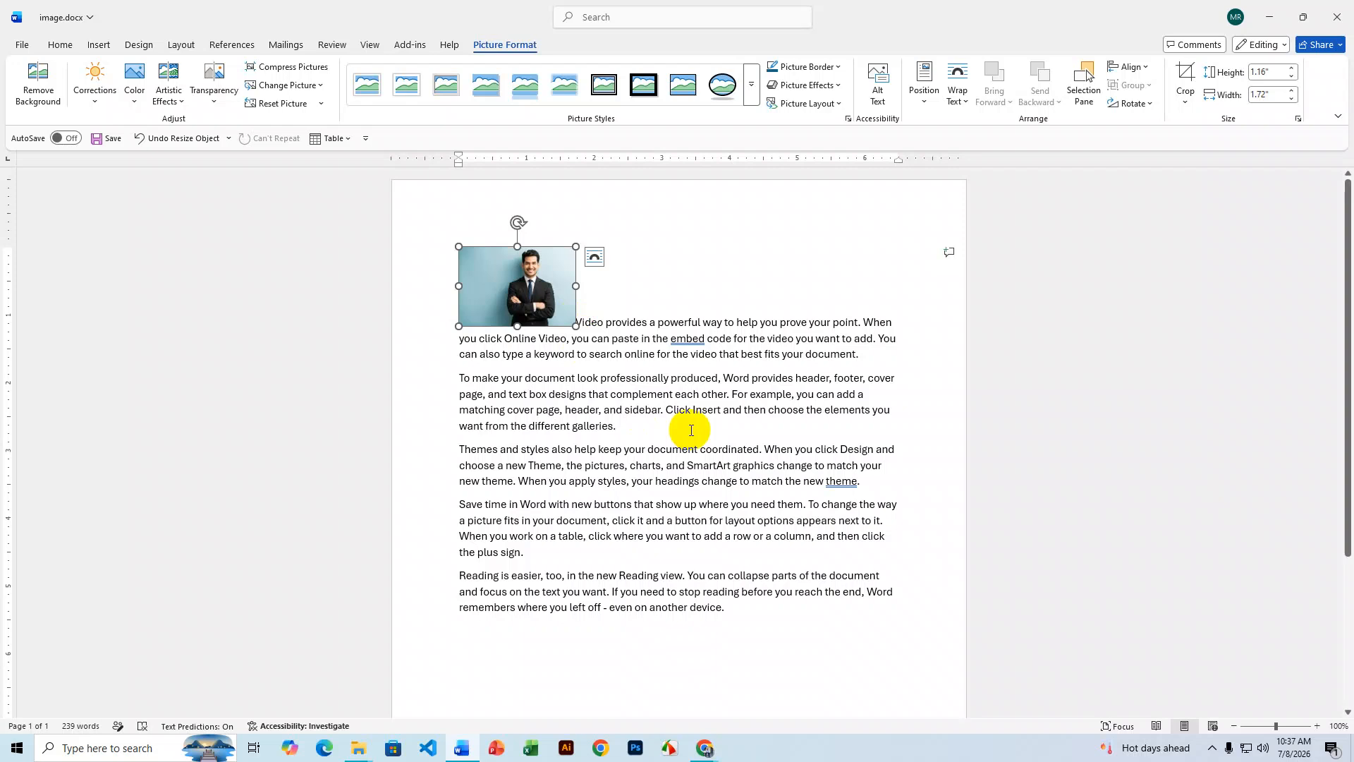
drag(536, 296, 659, 434)
drag(667, 330, 452, 257)
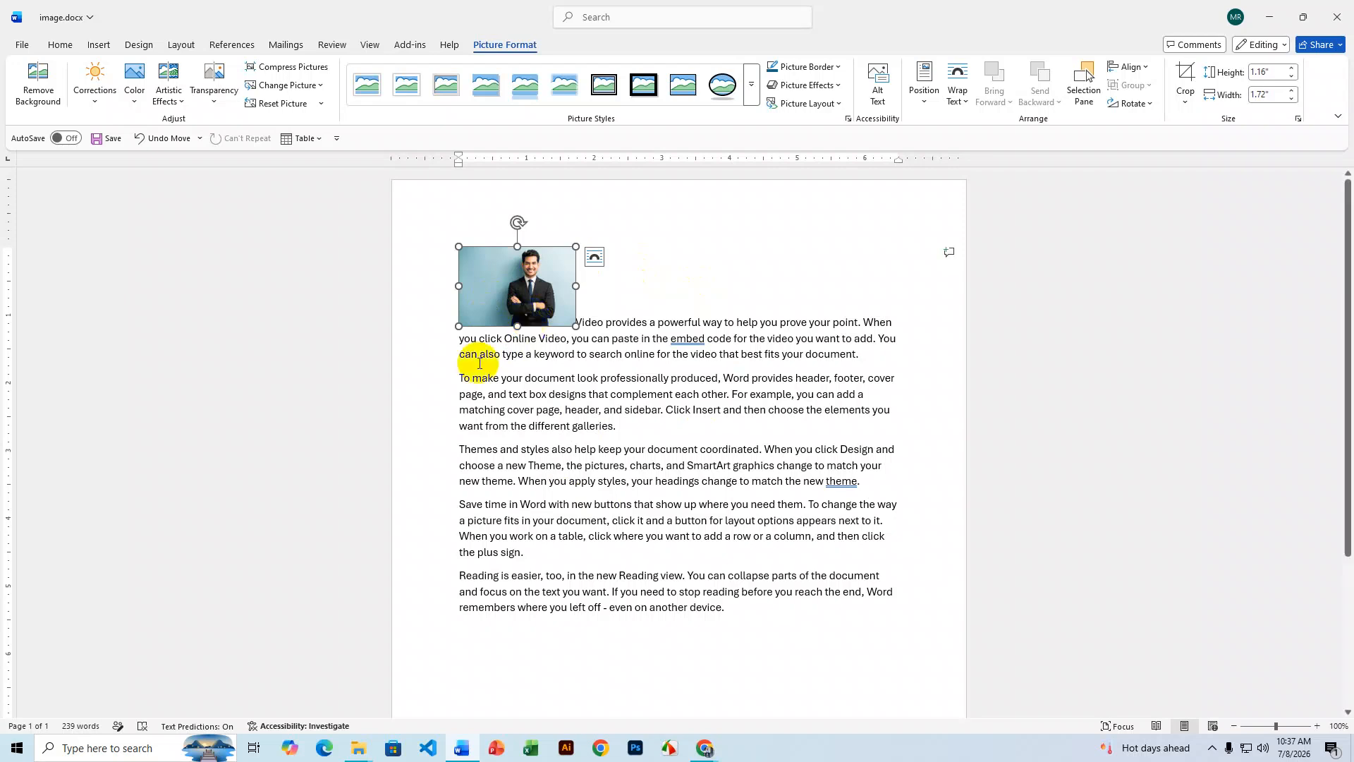
- Swap the photo for avatar-step2.jpg with Change Picture, giving a 1.18" square headshot
click(307, 92)
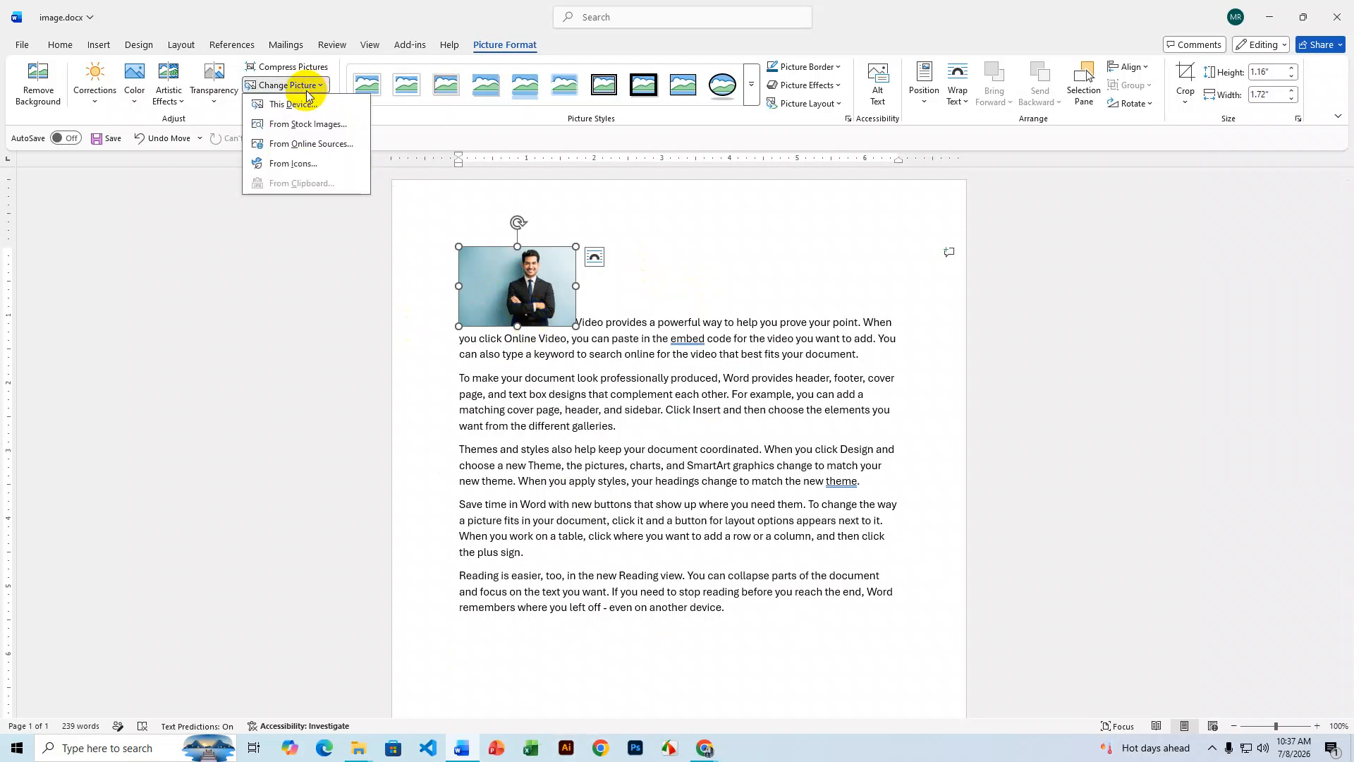
click(307, 103)
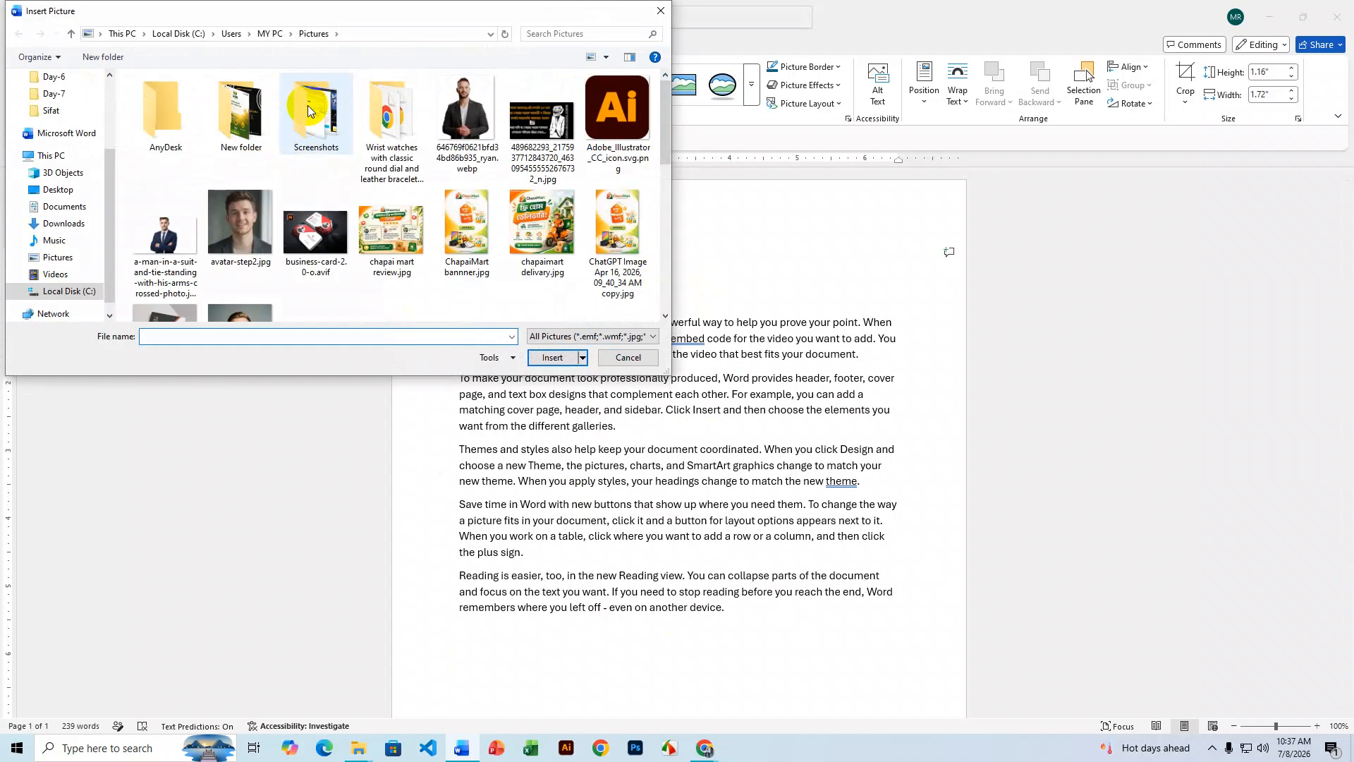
click(256, 236)
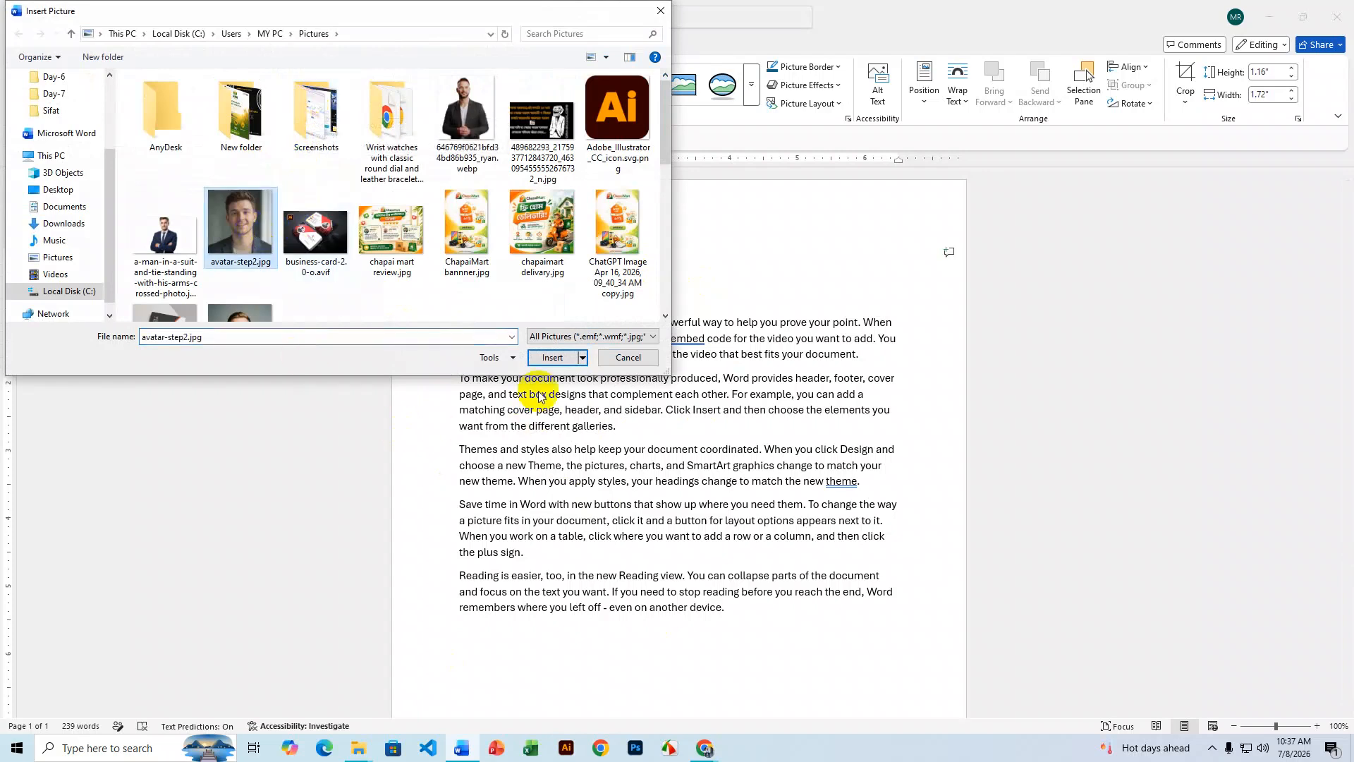
click(545, 357)
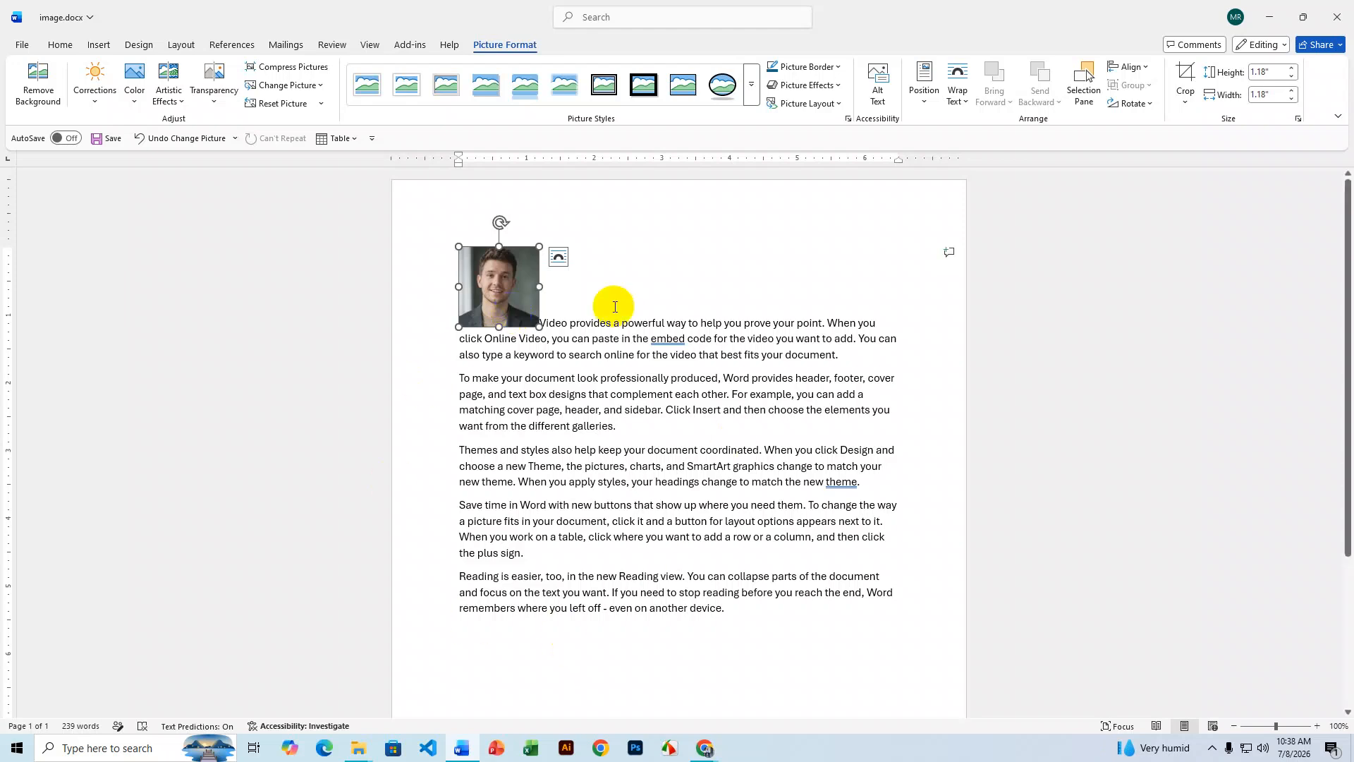
- Enlarge the portrait to about 1.51" square, remove its background keeping the face, and nudge it
click(510, 272)
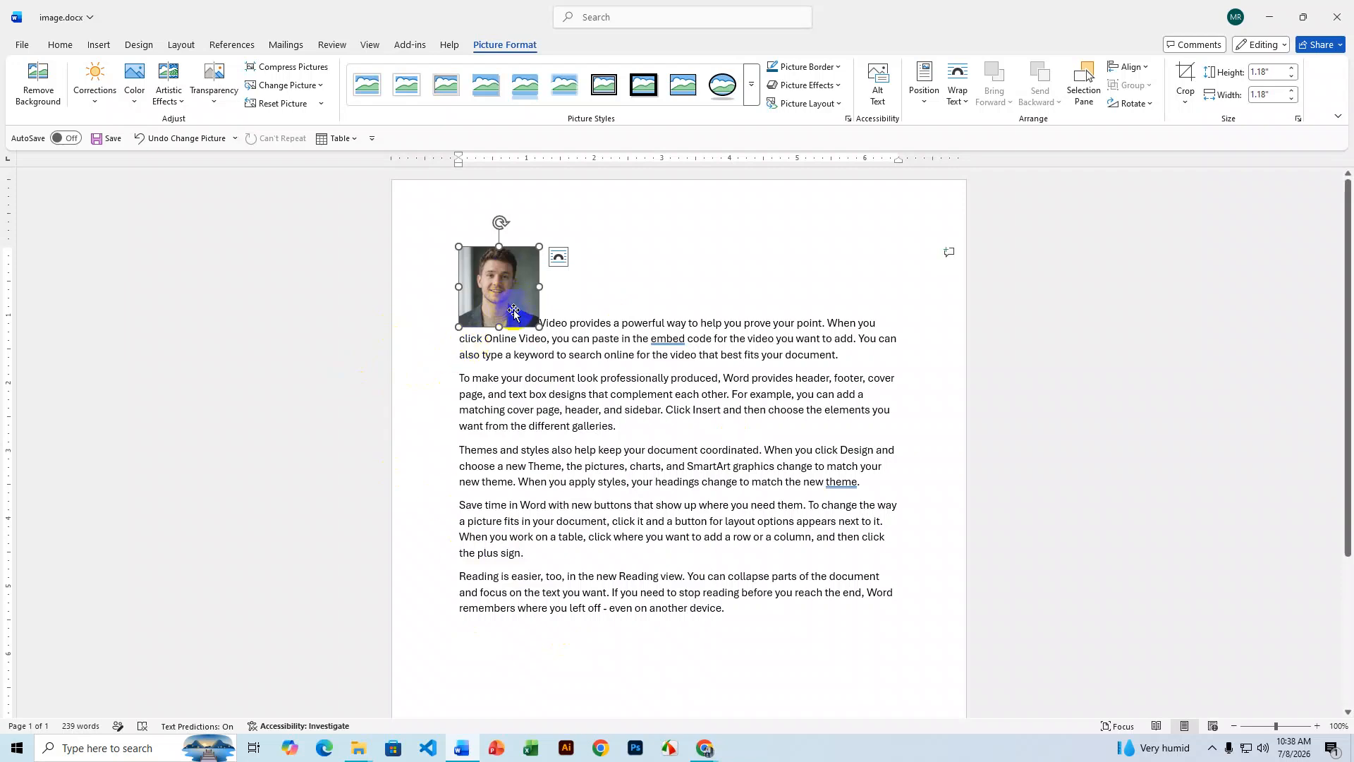
drag(540, 326, 562, 334)
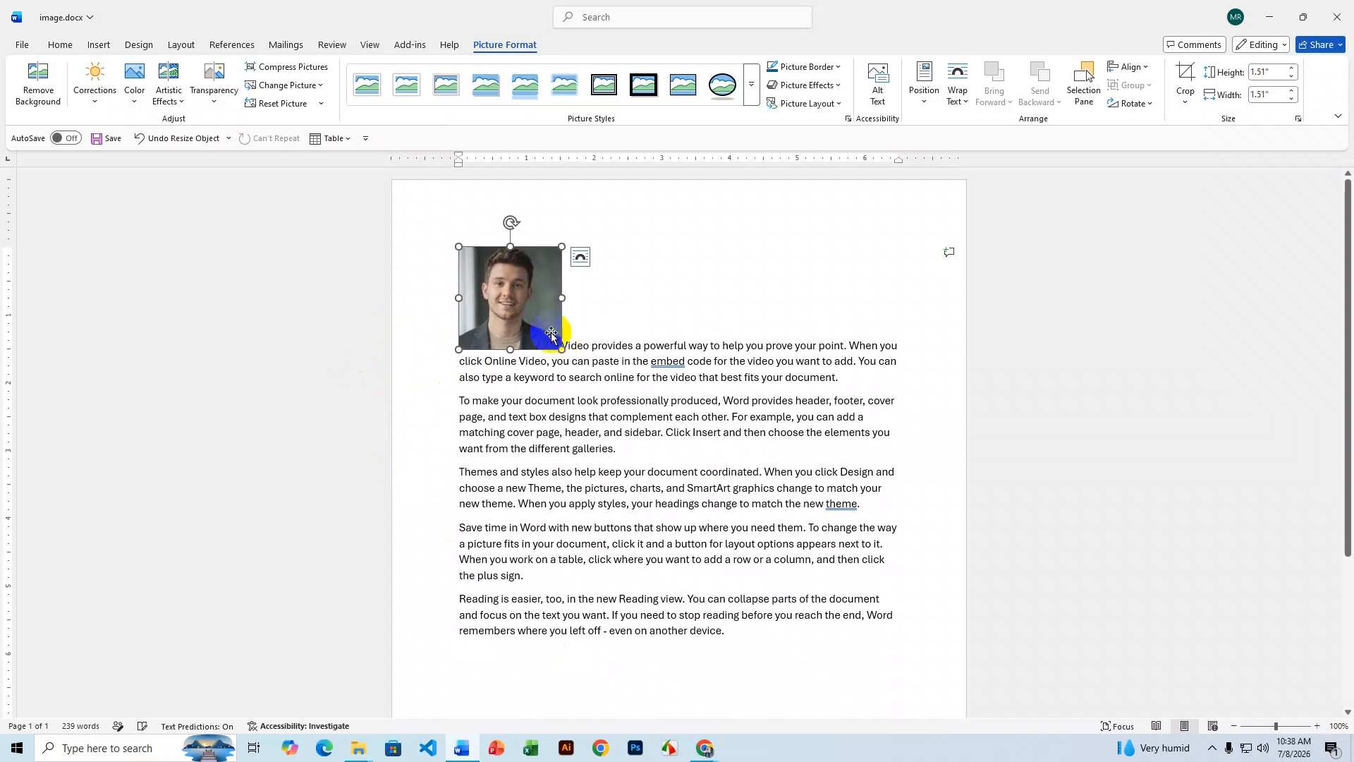
click(38, 83)
click(507, 302)
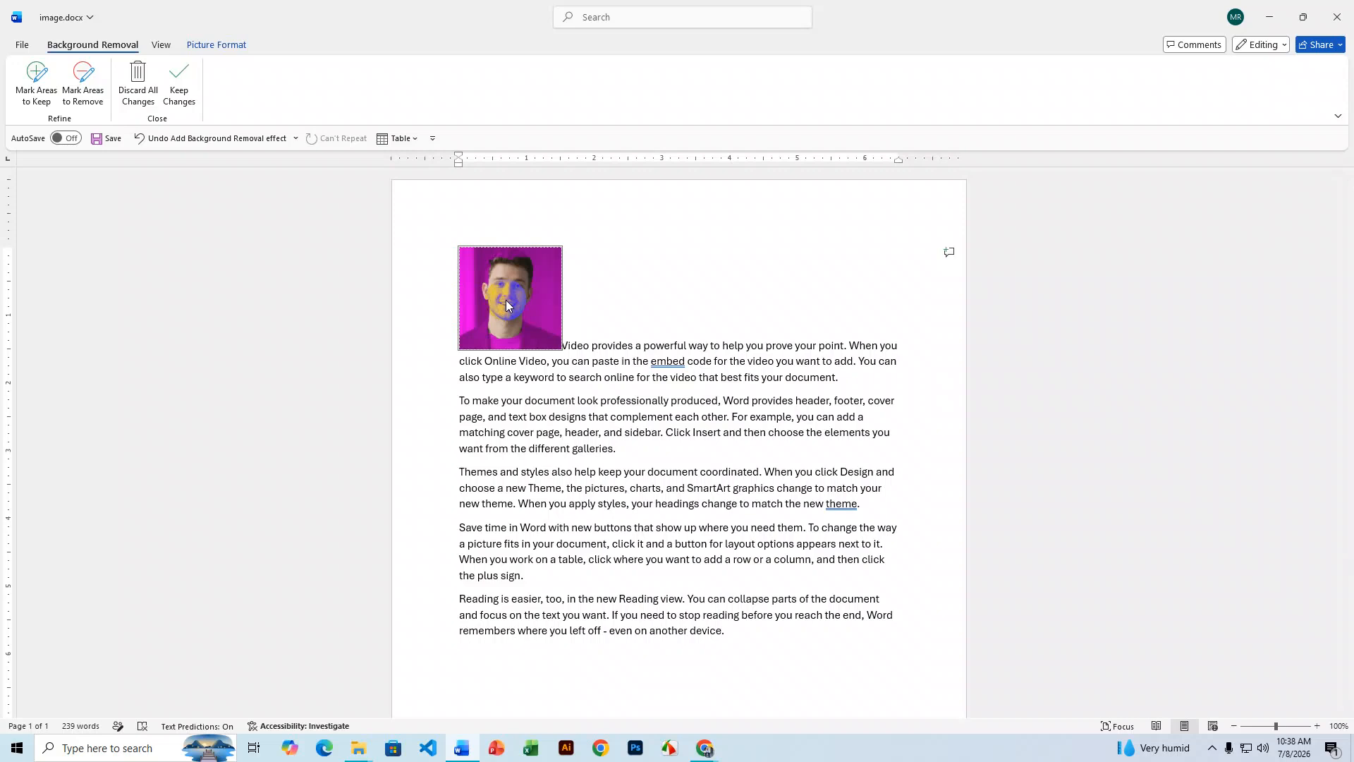
click(178, 81)
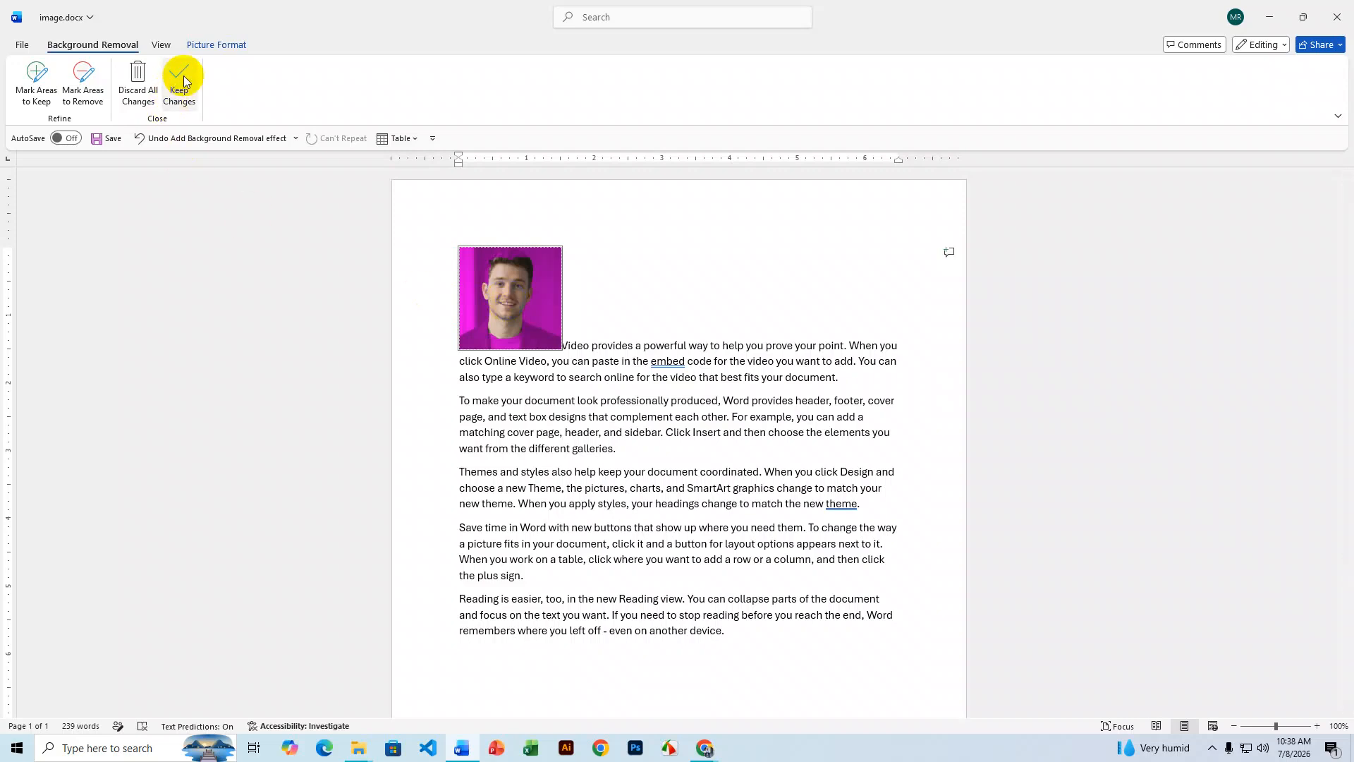
click(726, 326)
drag(519, 296, 466, 312)
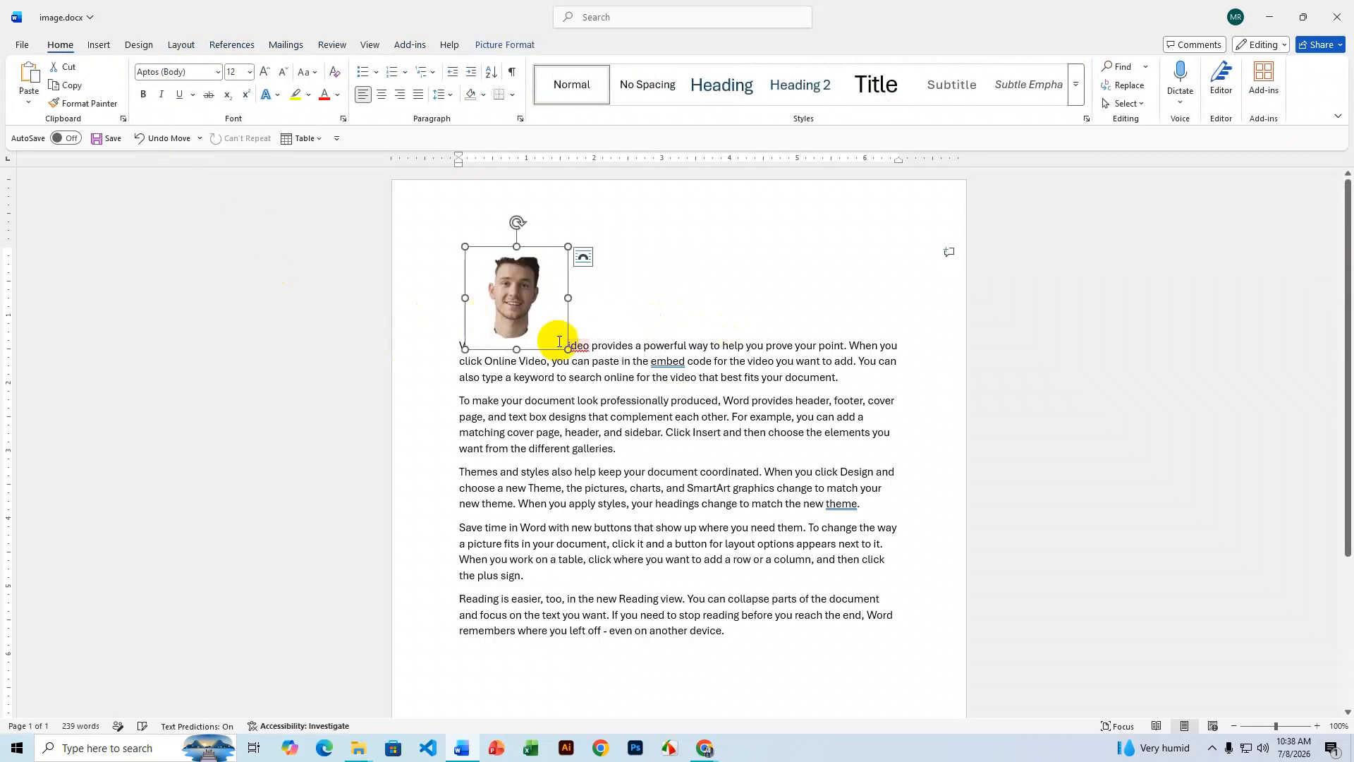
- In a new Chrome tab, search 'bg remove' and open the remove.bg website
click(704, 747)
click(675, 709)
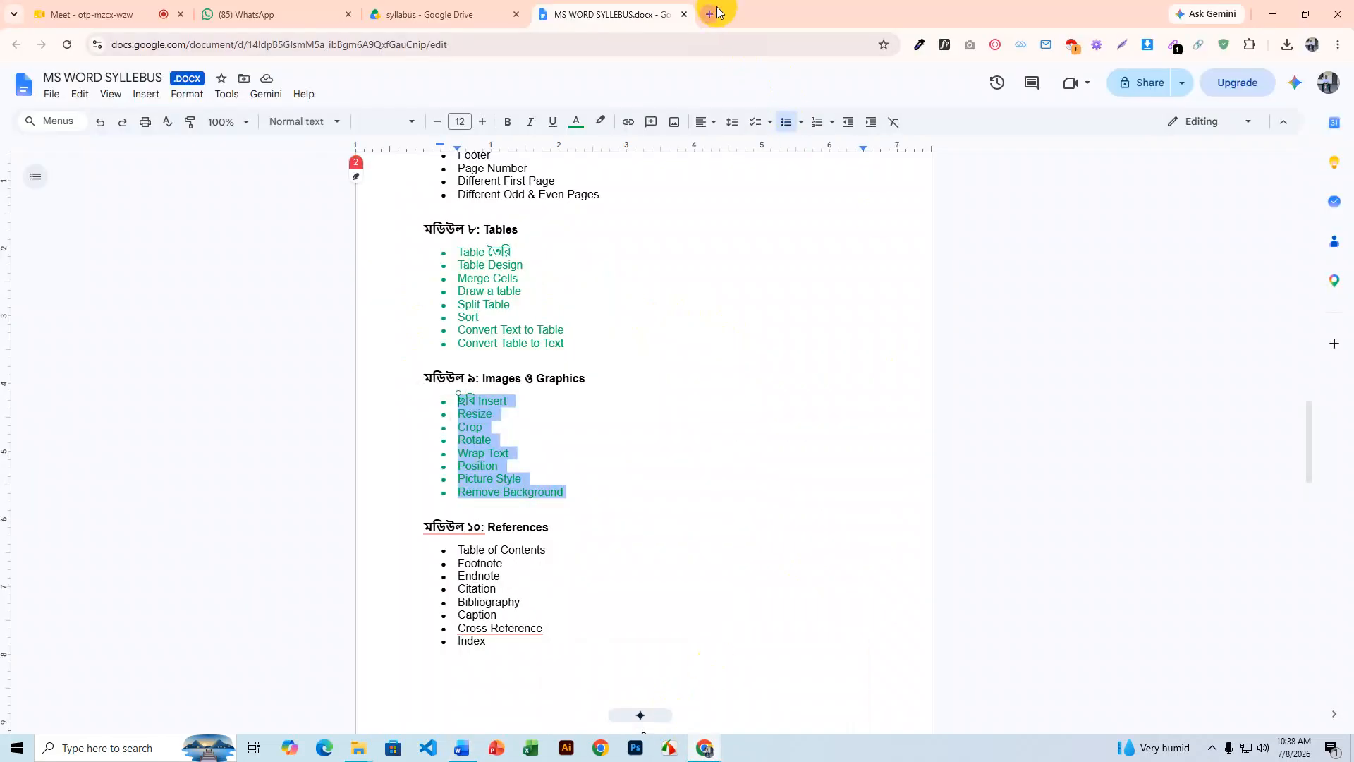
click(718, 10)
click(1313, 44)
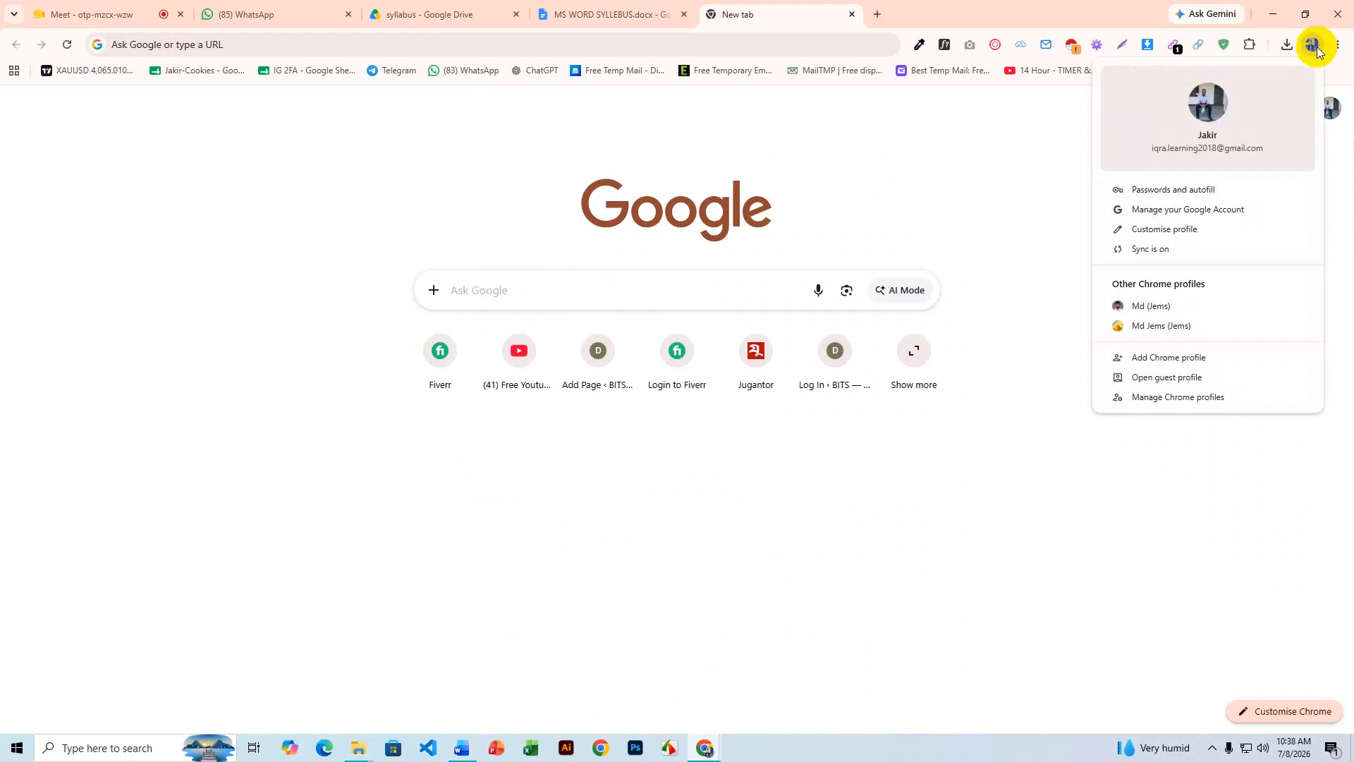
click(496, 41)
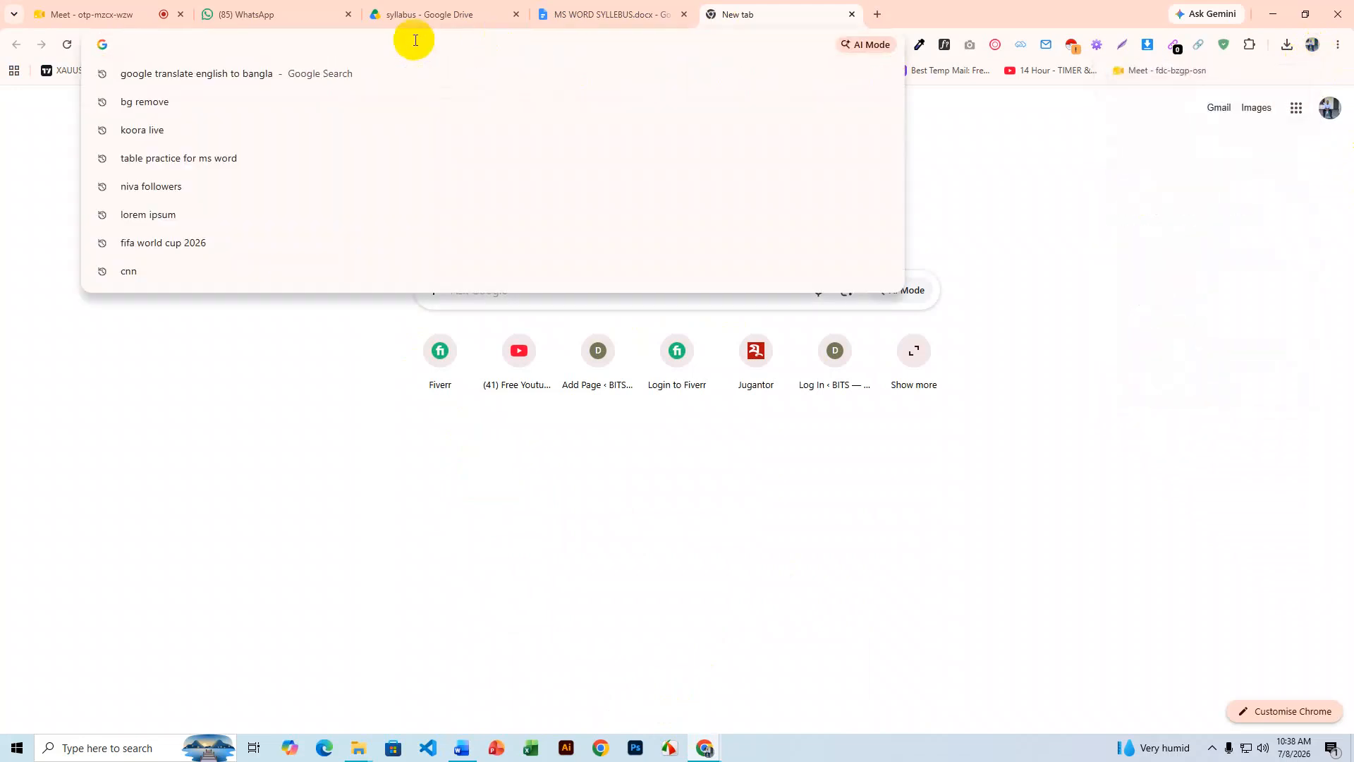
click(151, 103)
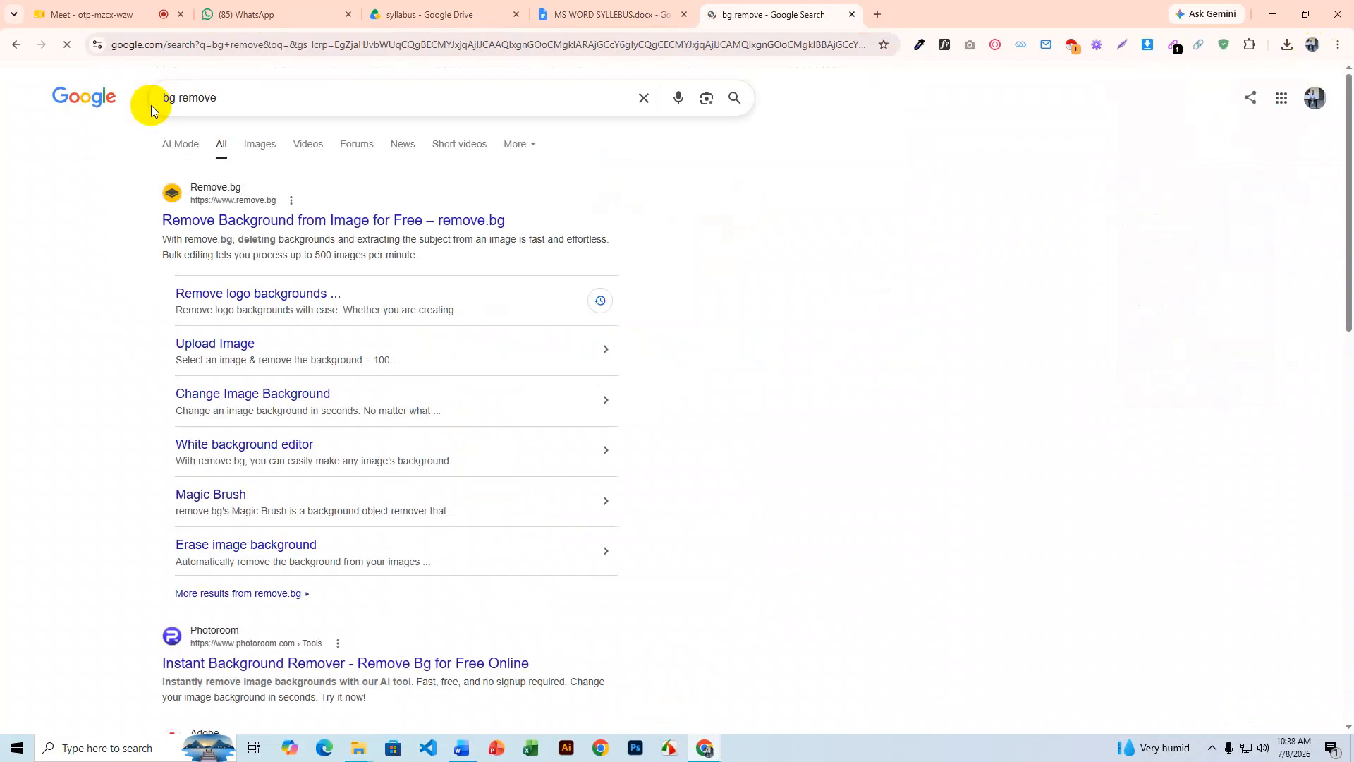
click(251, 223)
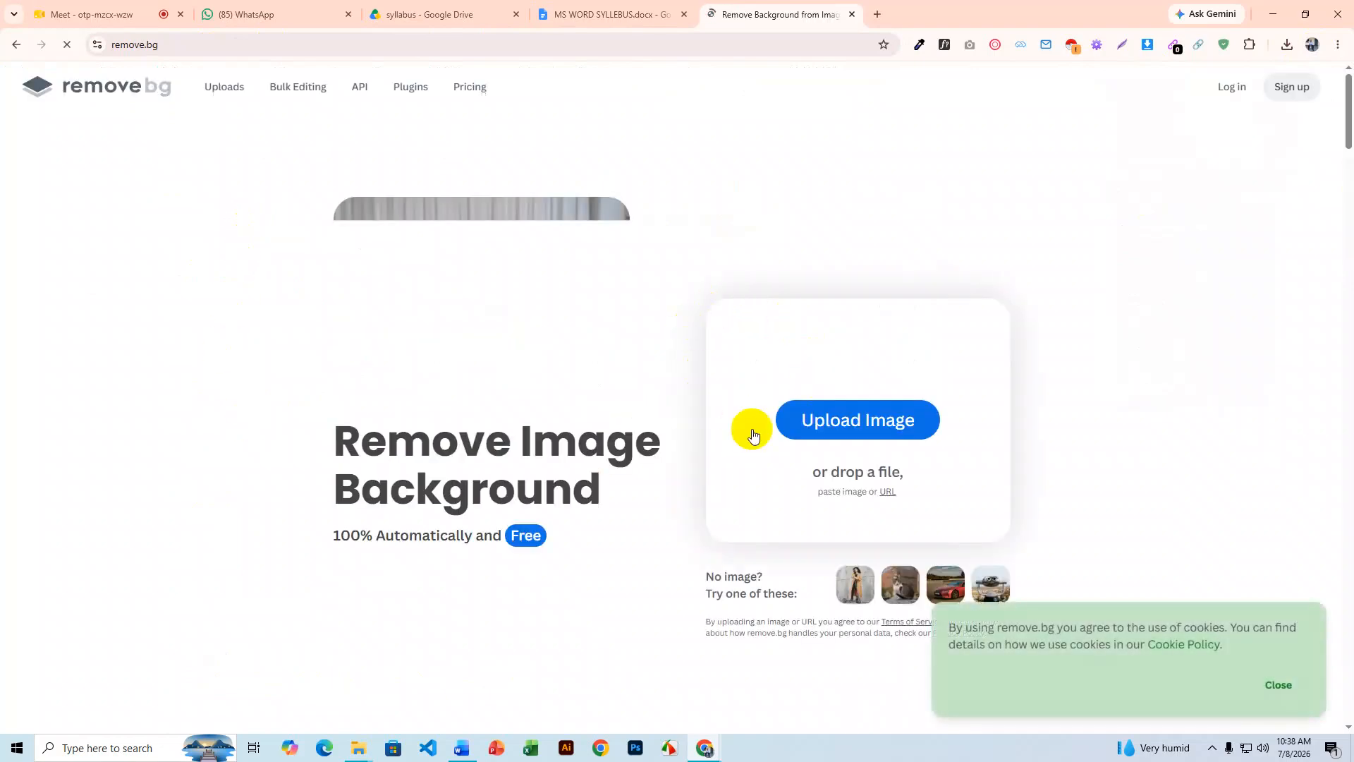
- Go to the remove.bg upload page and open its image file picker
click(836, 429)
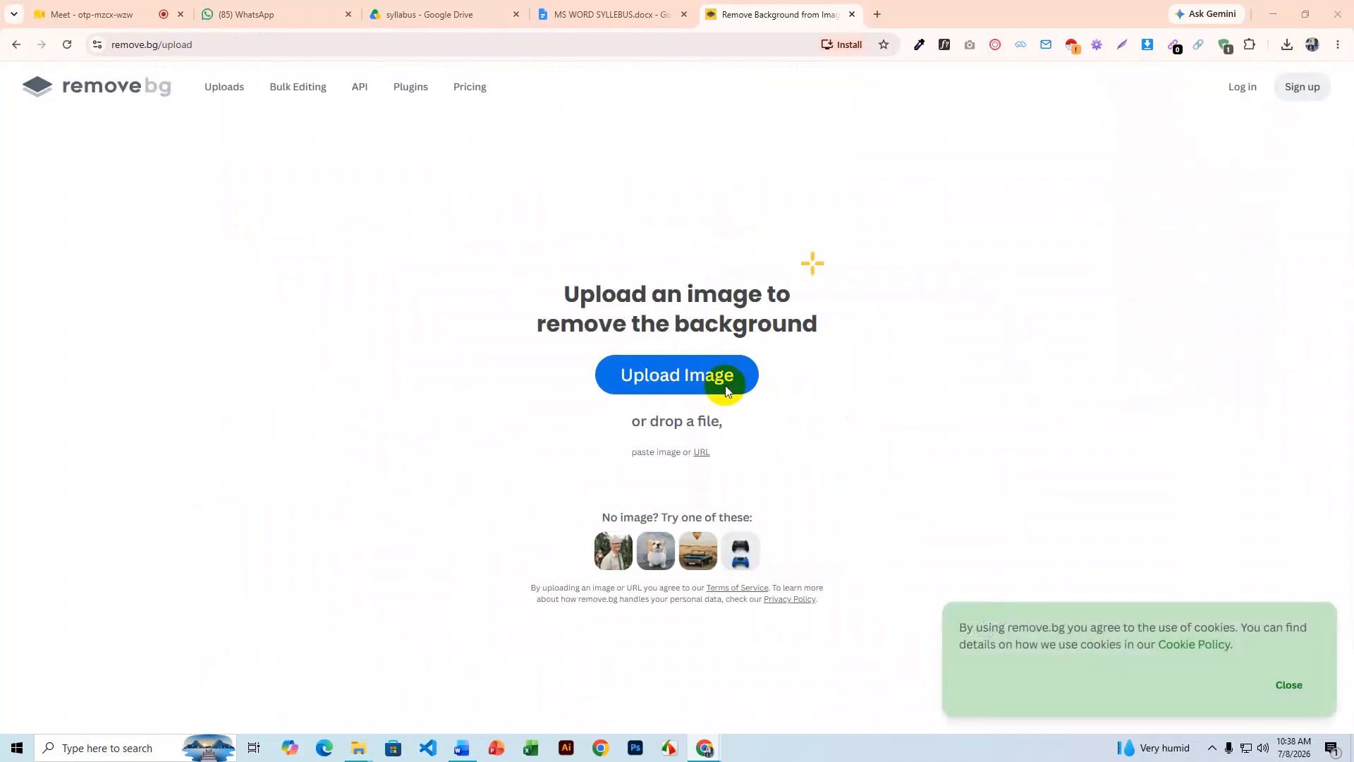
click(718, 382)
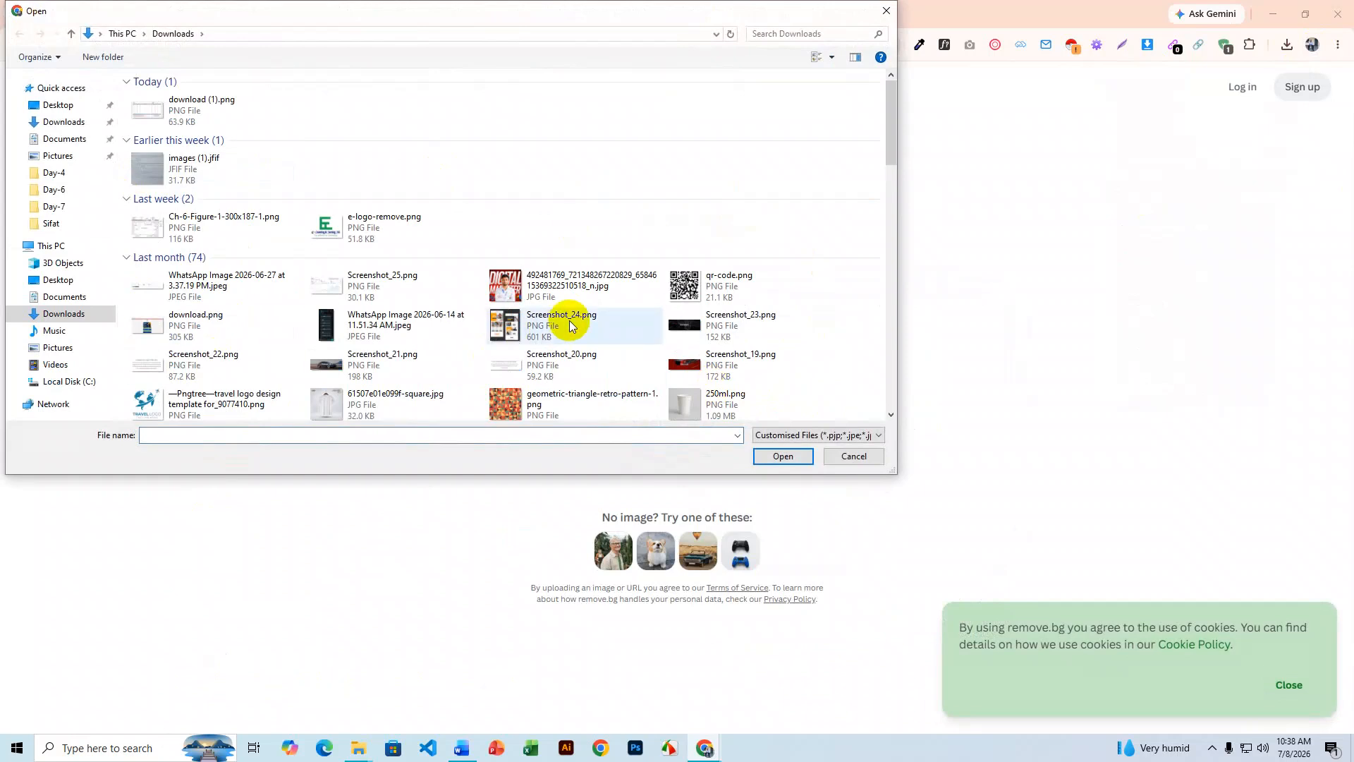
scroll(567, 296, down, 5)
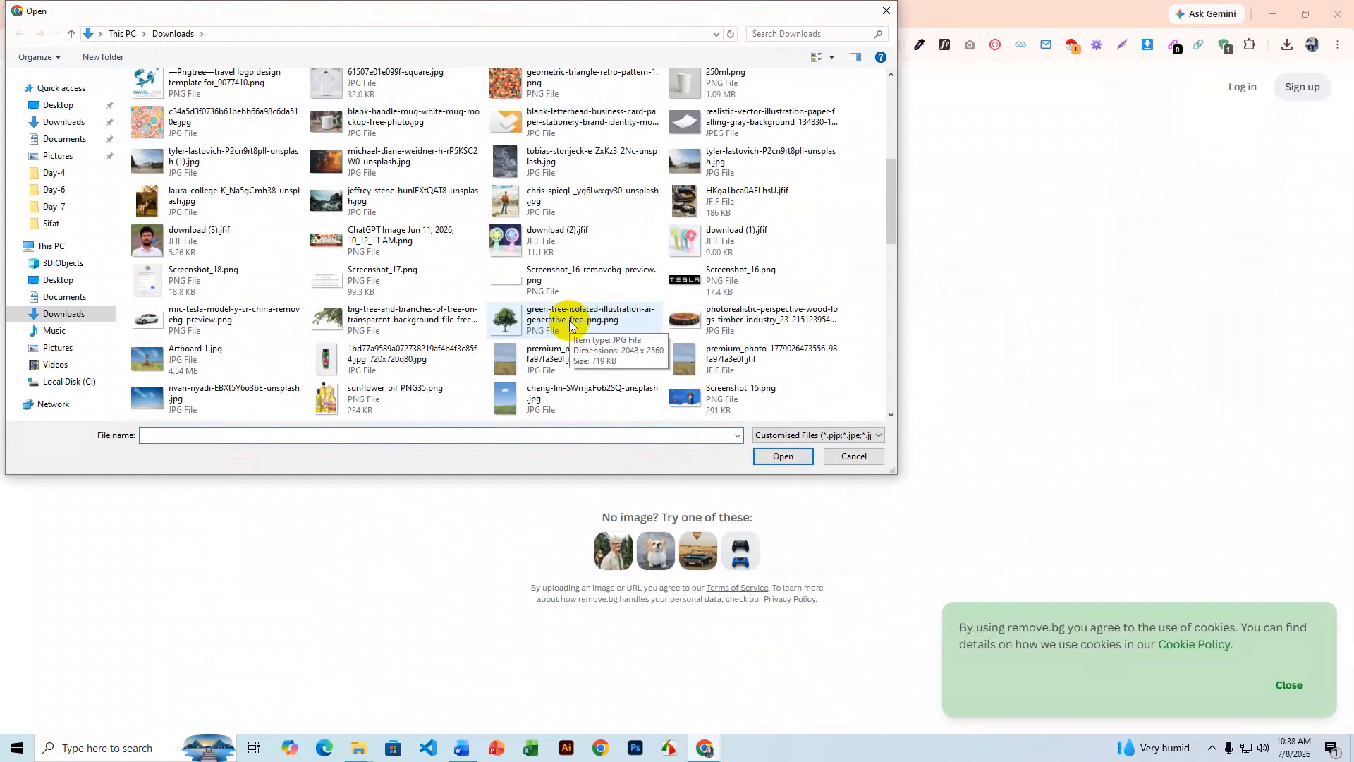
scroll(569, 324, down, 4)
scroll(569, 323, up, 7)
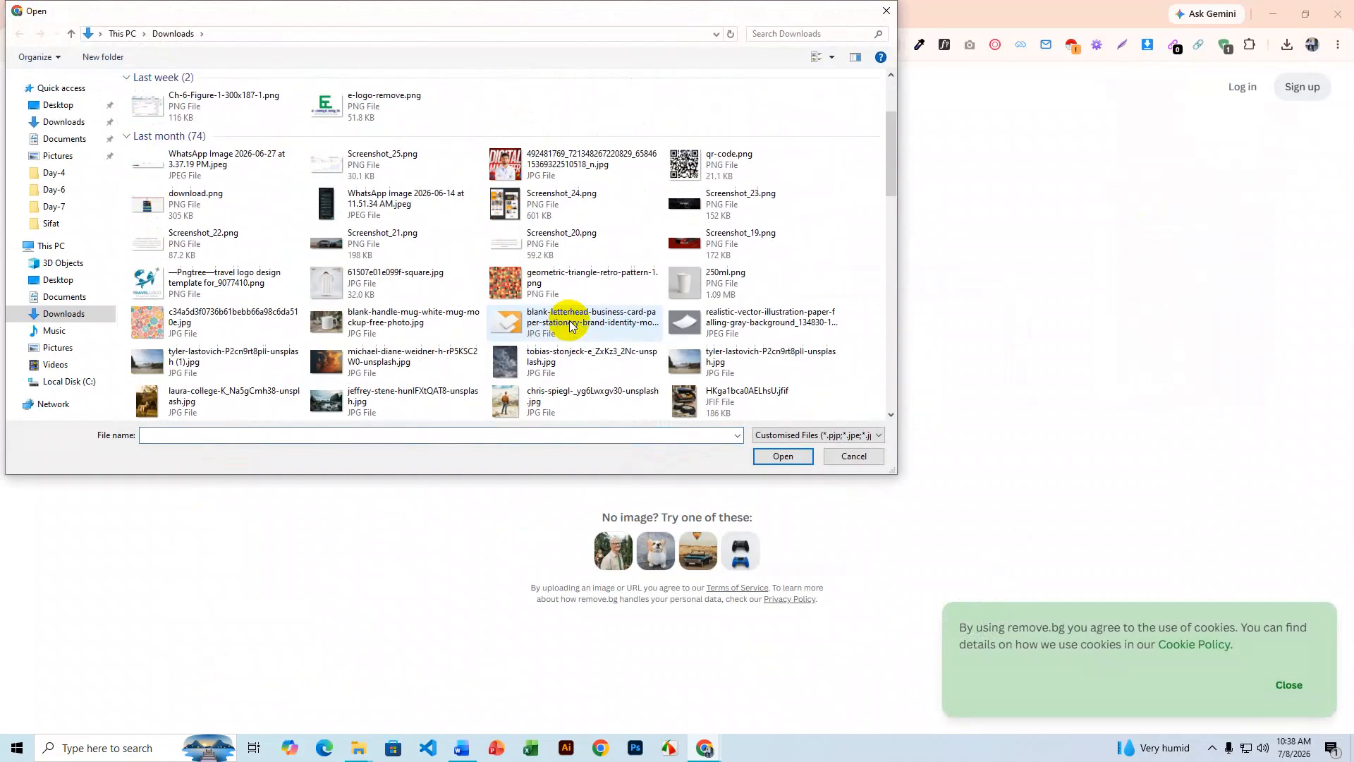
scroll(569, 324, up, 2)
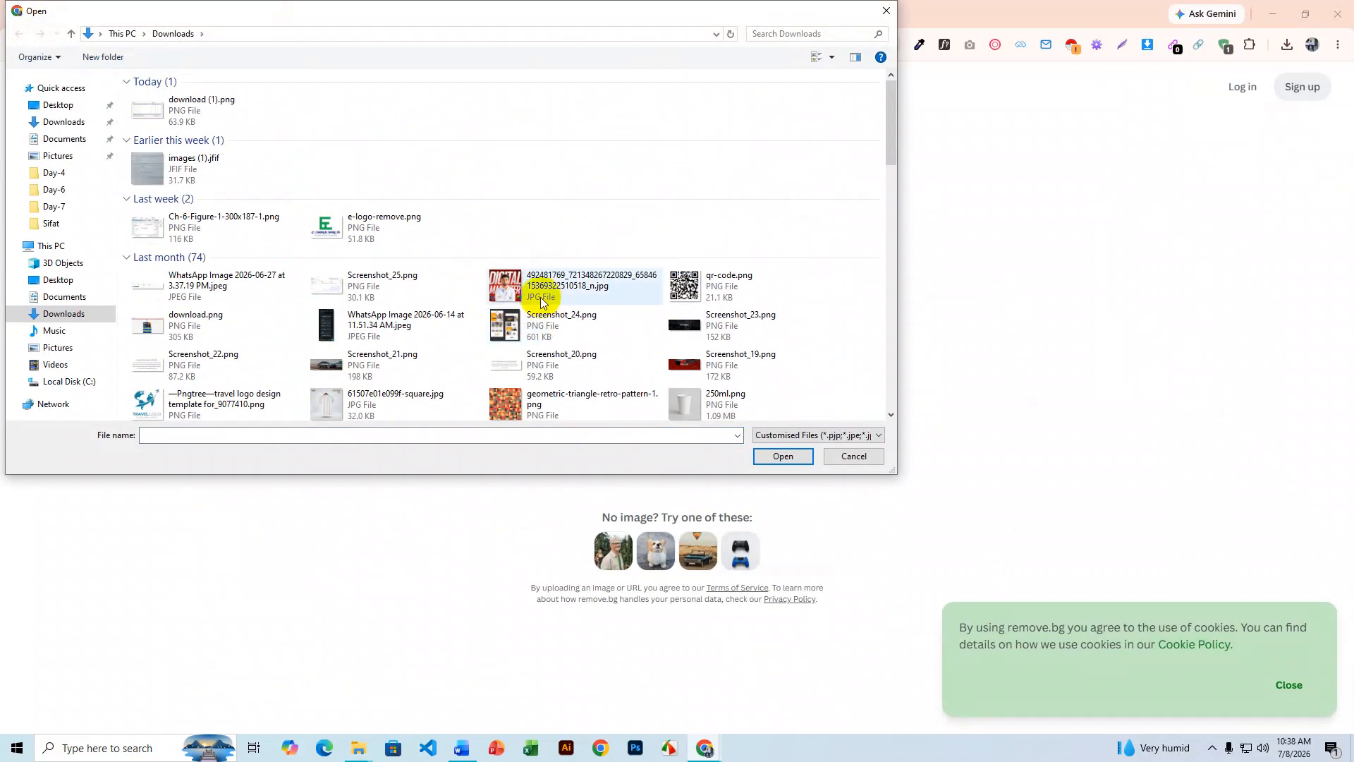
- Browse the Downloads and Desktop folders, then close the picker without choosing a file
click(63, 318)
scroll(500, 315, down, 3)
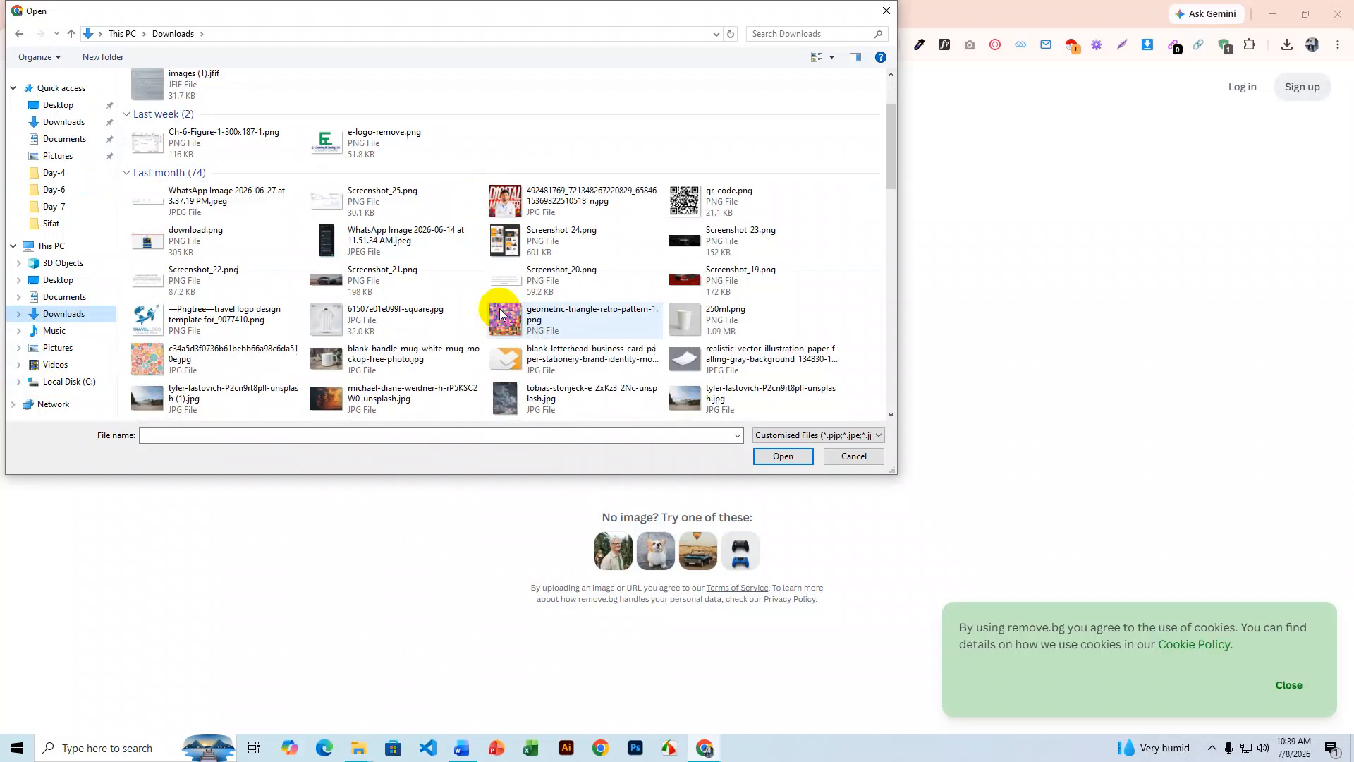
scroll(501, 315, down, 3)
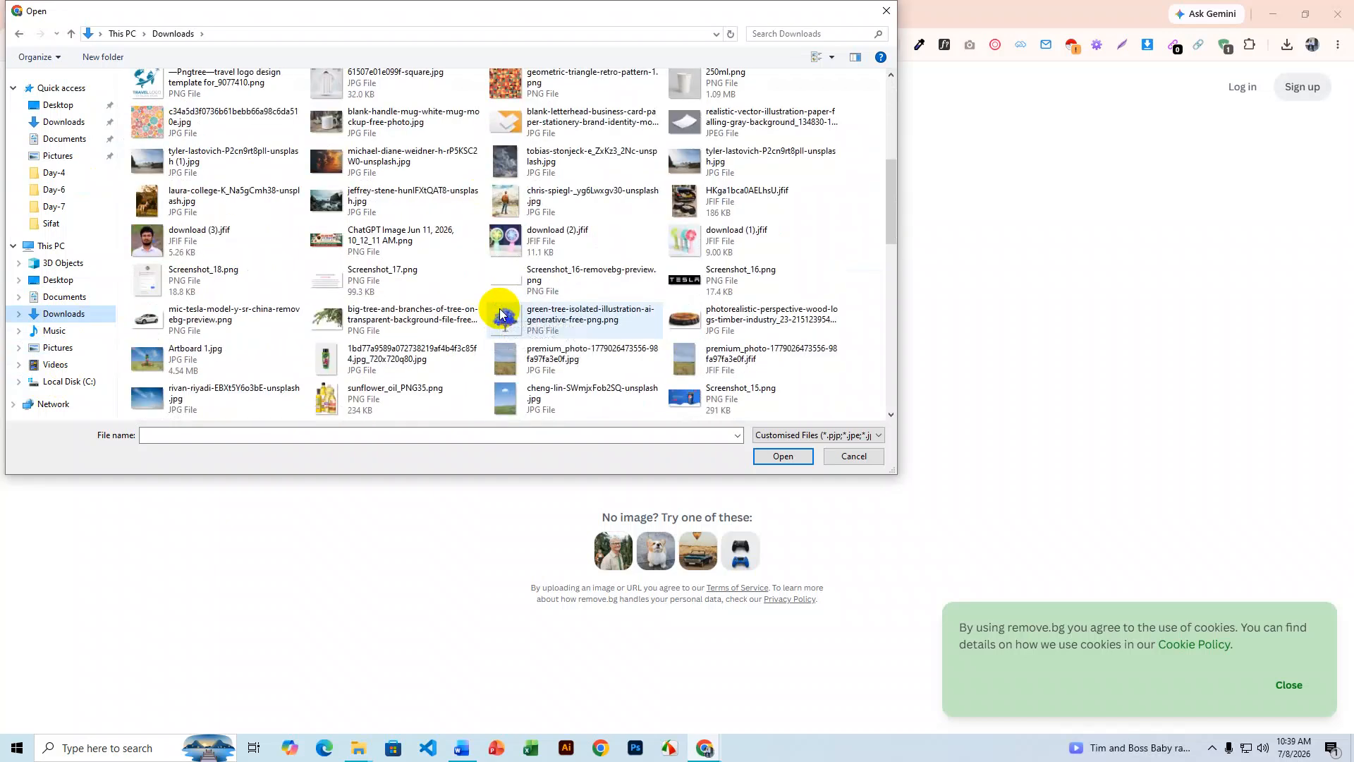
scroll(501, 315, down, 5)
scroll(500, 307, down, 10)
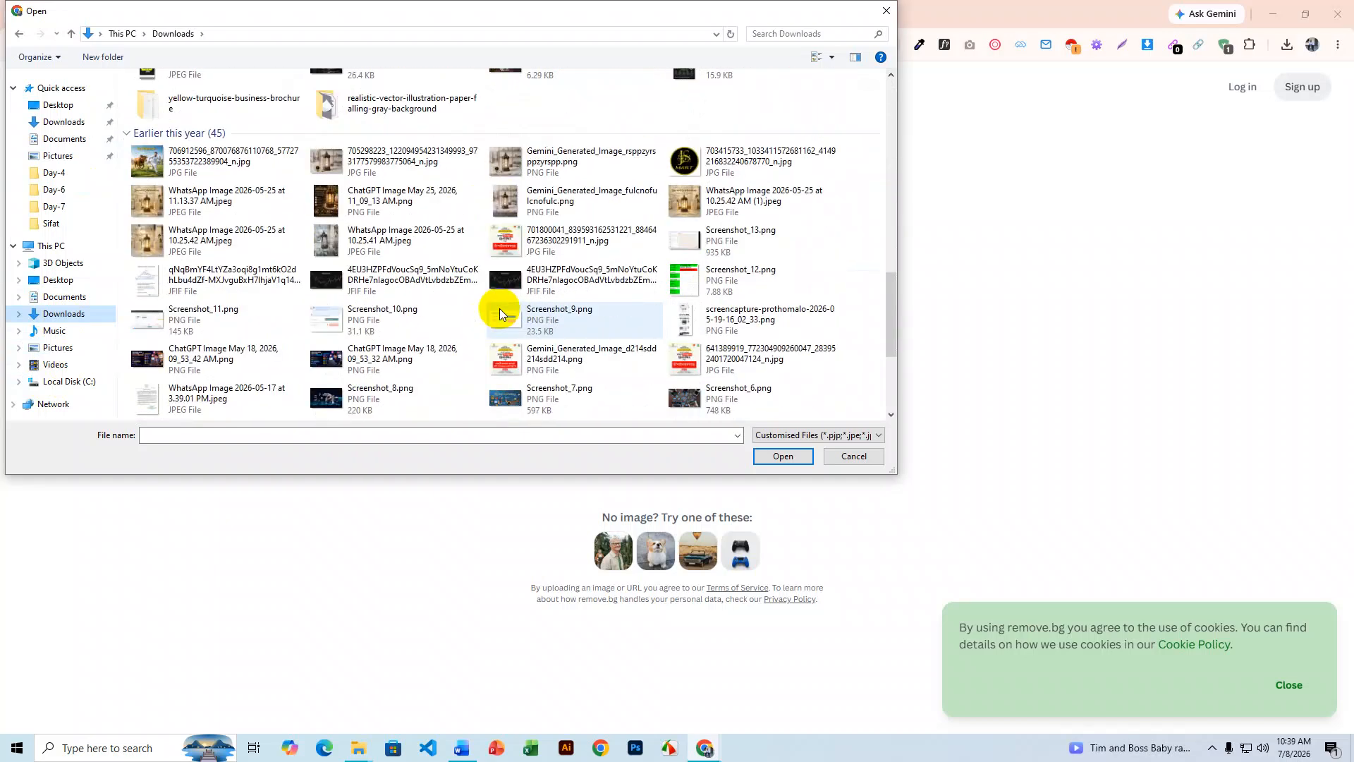
scroll(499, 308, down, 4)
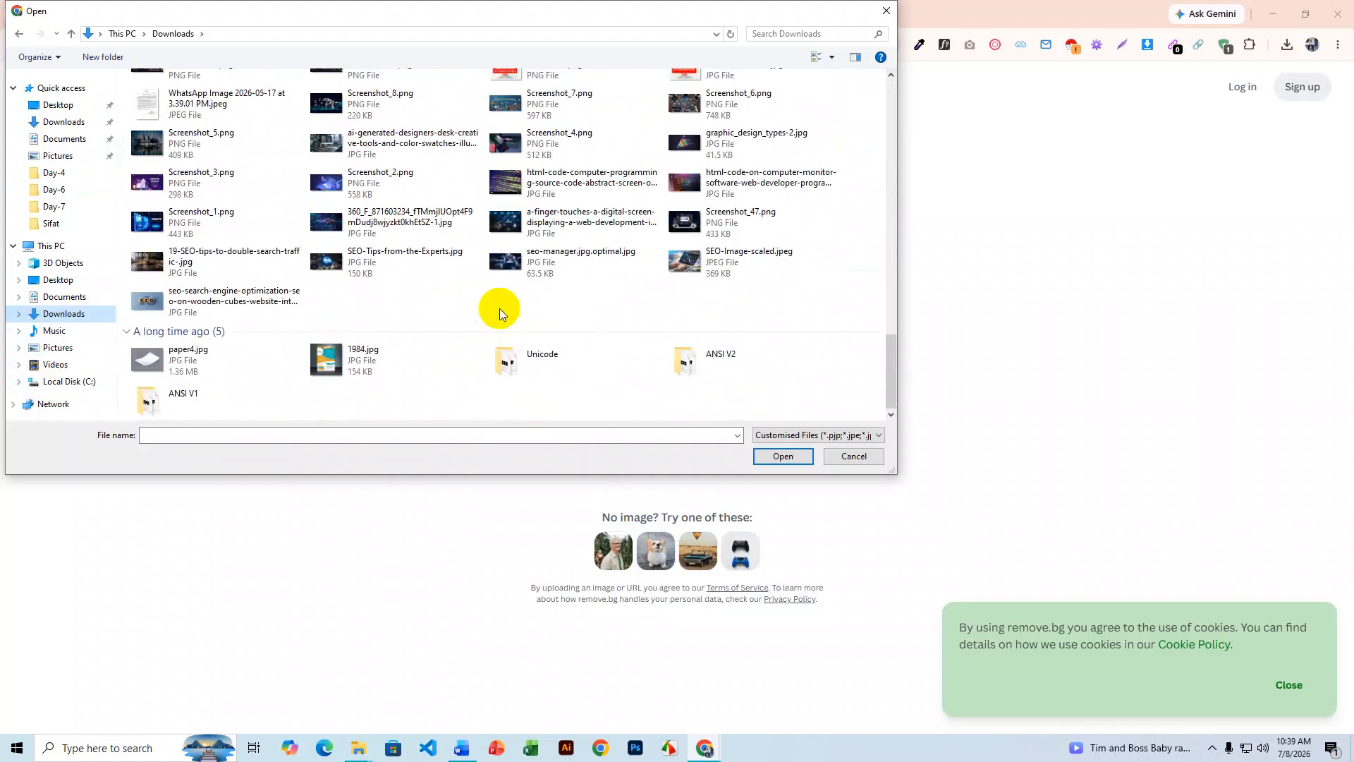
scroll(499, 307, up, 20)
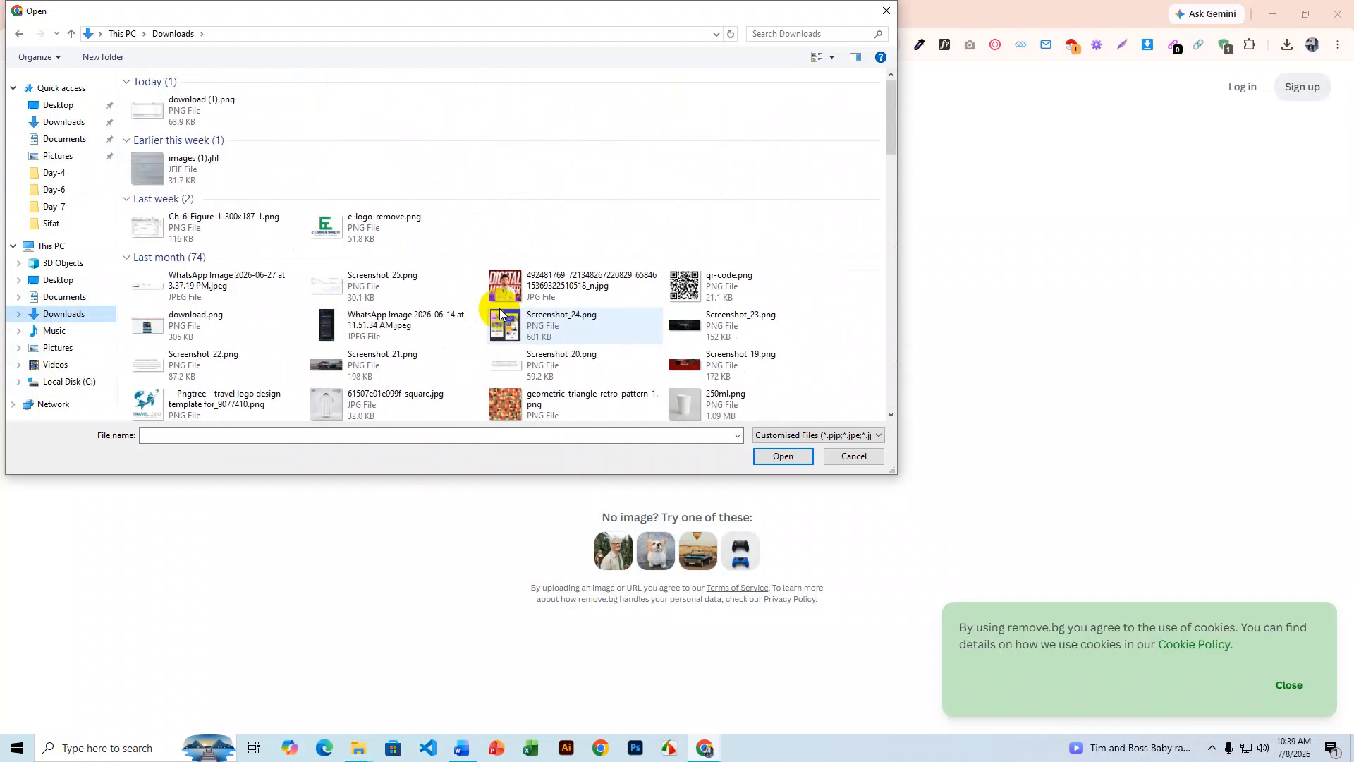
click(60, 106)
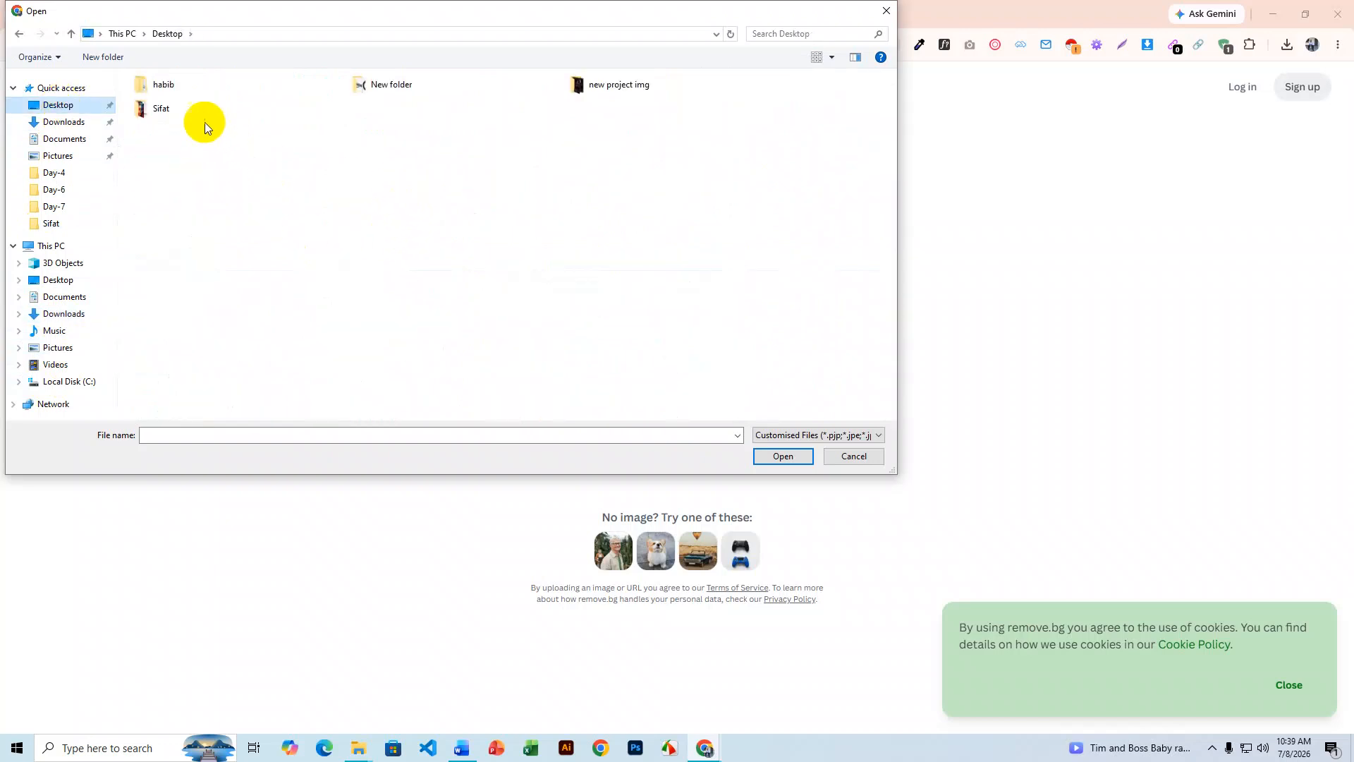
click(65, 123)
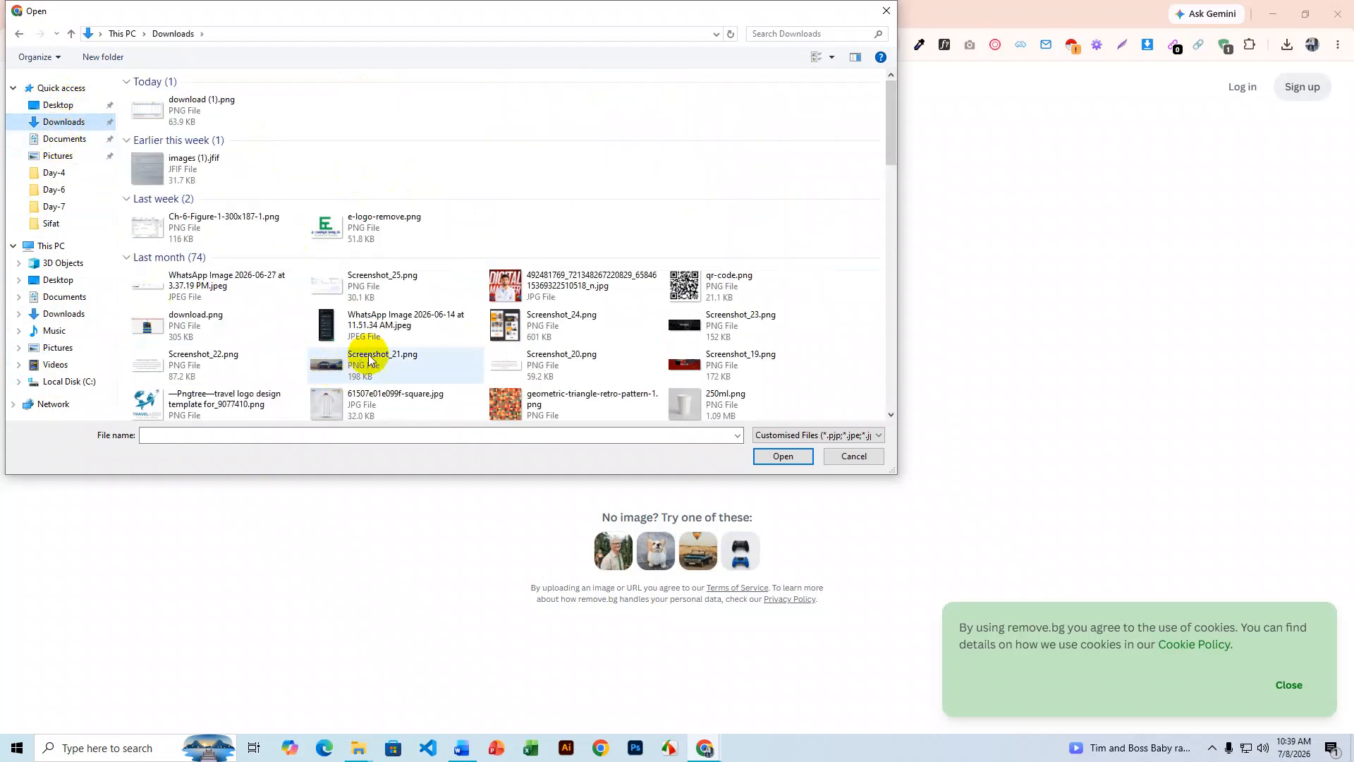
scroll(369, 359, down, 10)
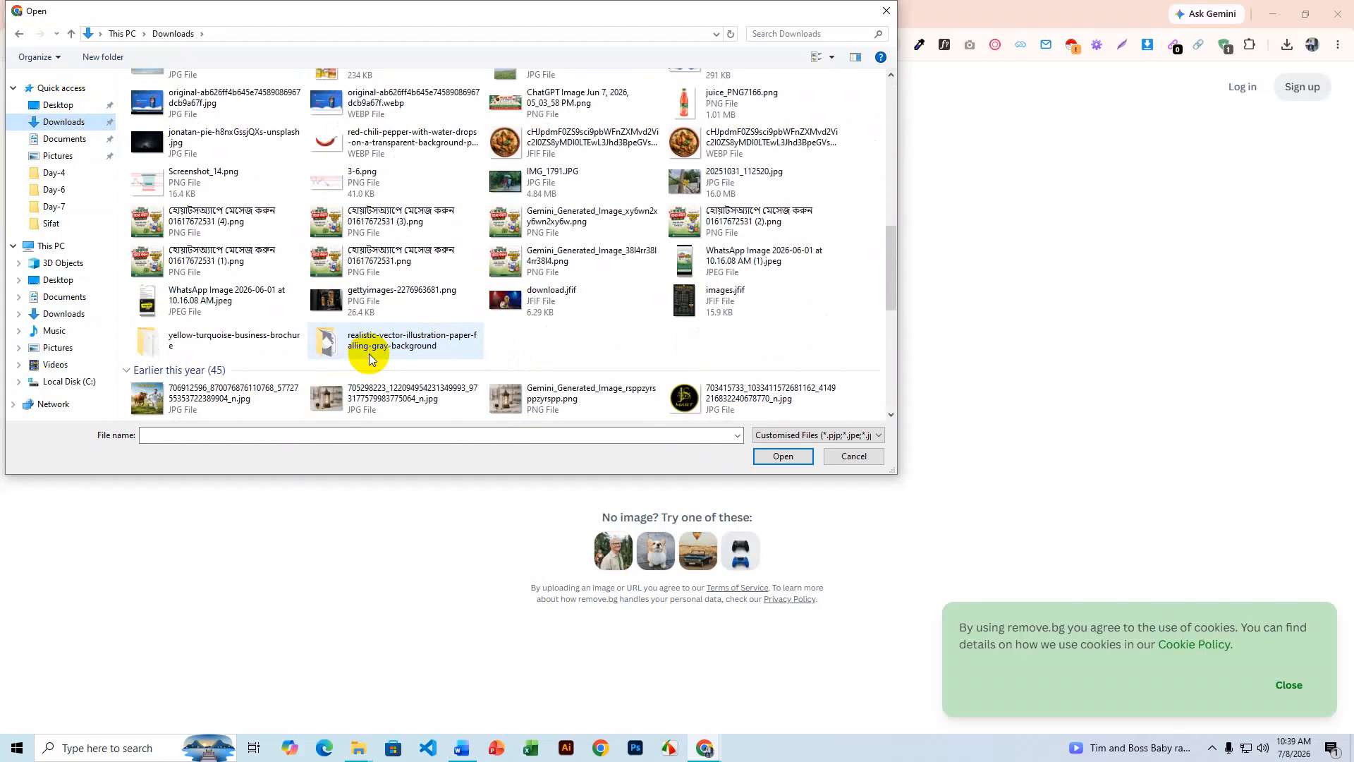
scroll(369, 354, down, 10)
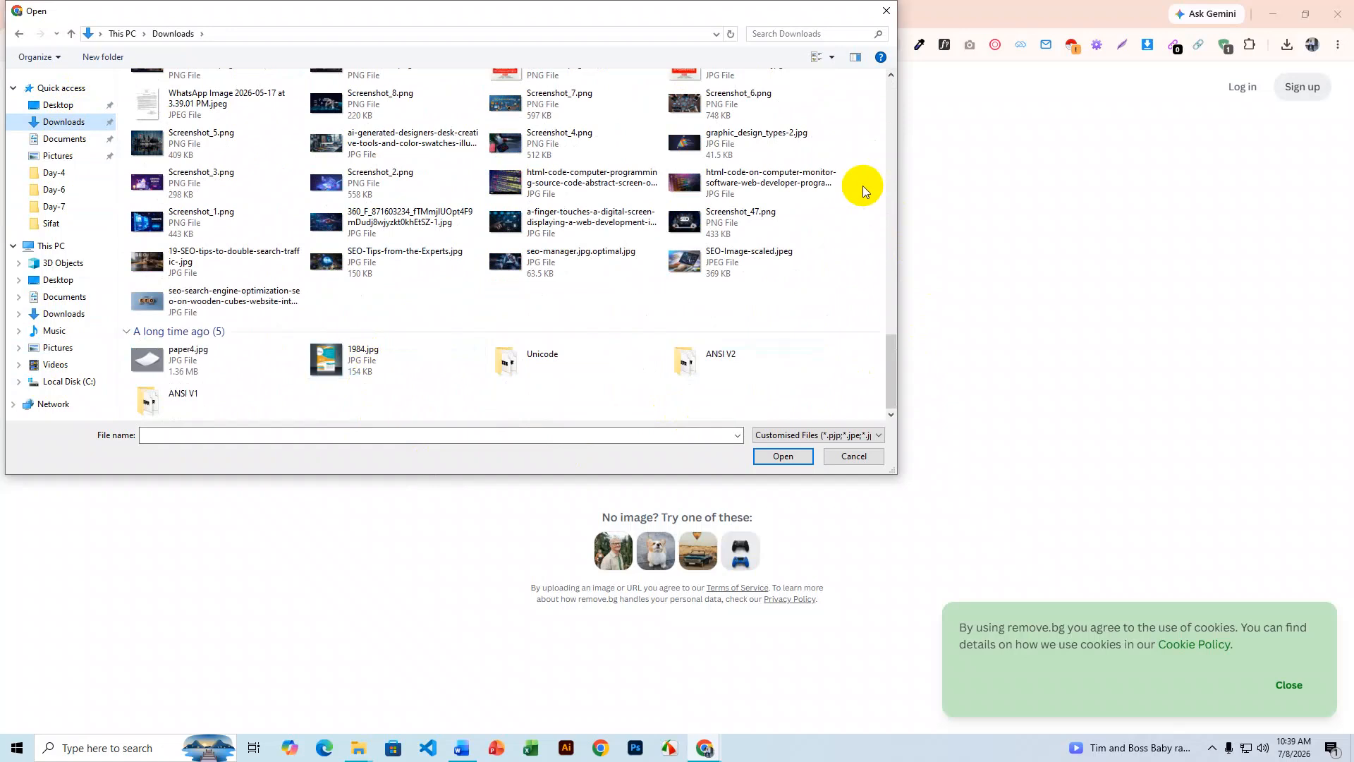
click(886, 10)
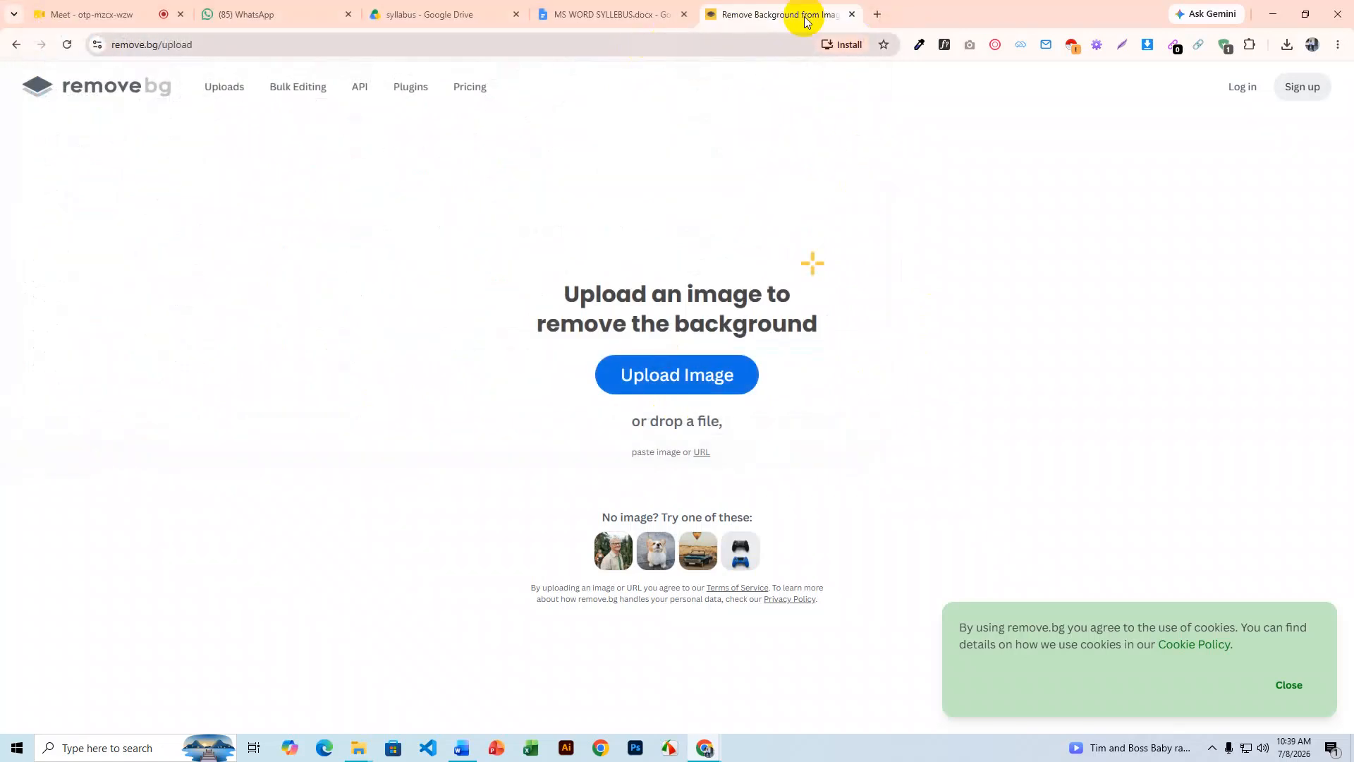
- Open a new tab and search Google for 'man picture'
click(876, 16)
text(man)
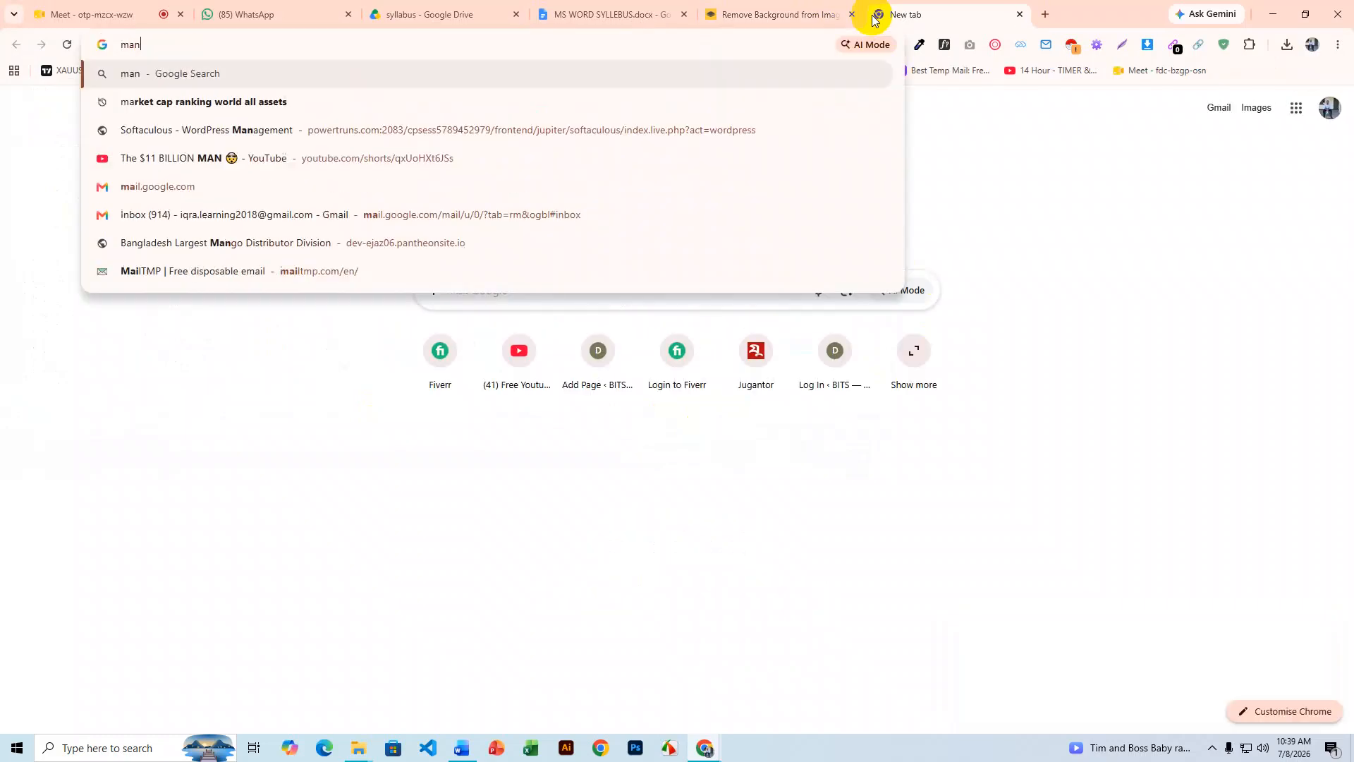
text( picture)
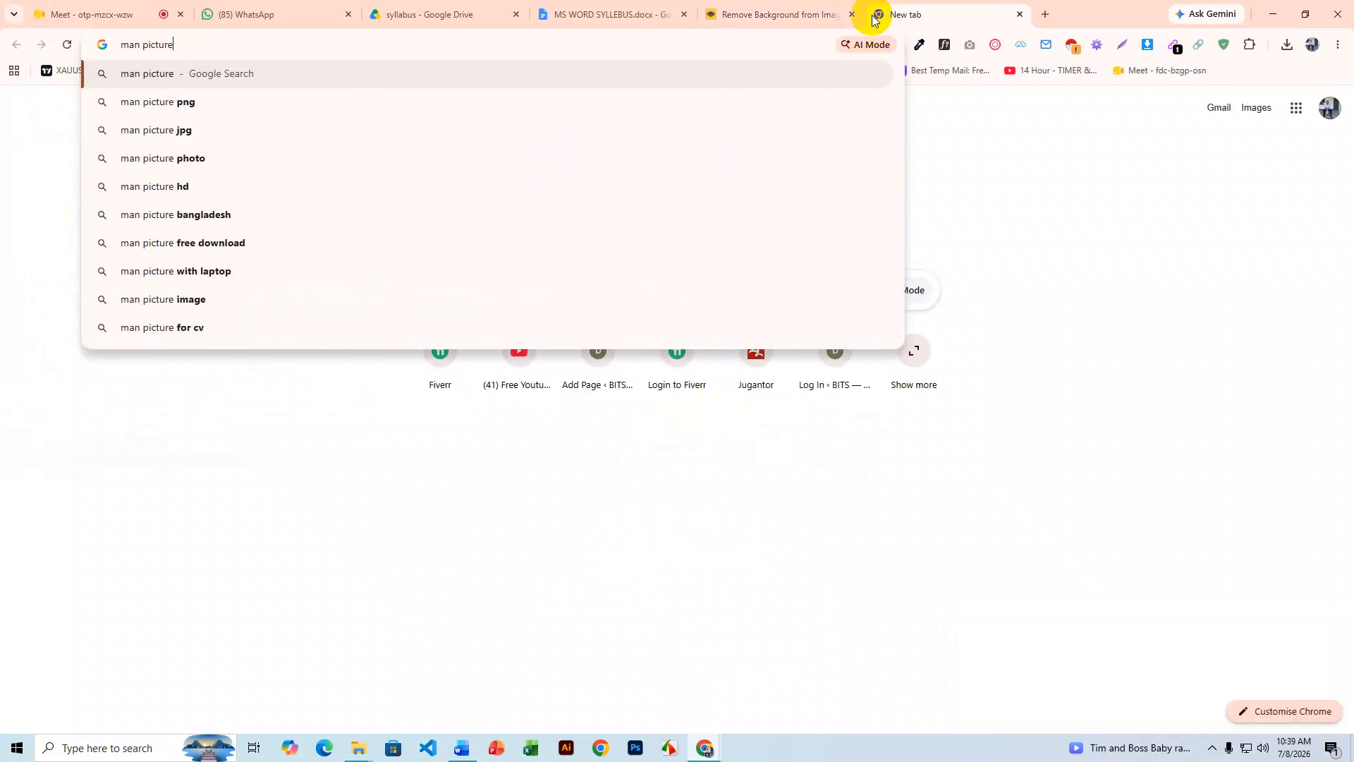
key(Return)
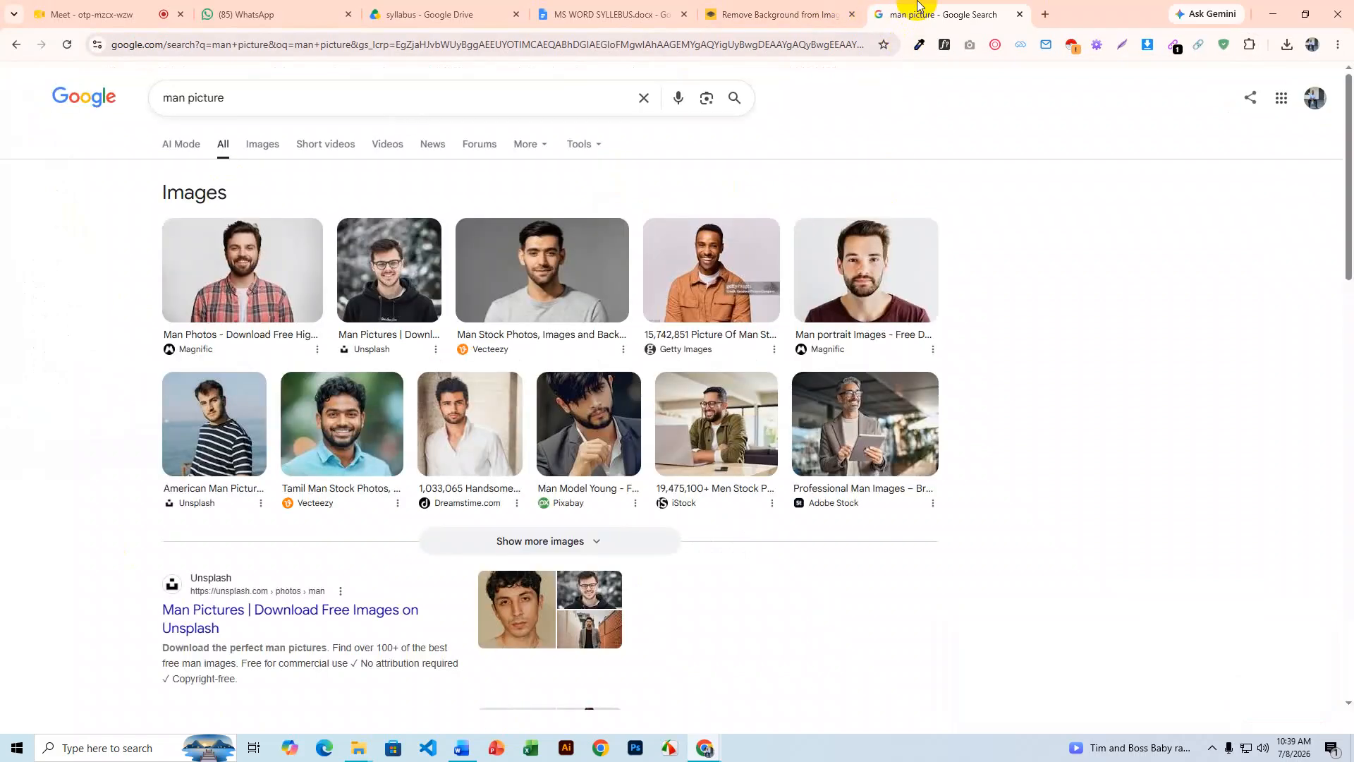
- Switch to Image results and preview the checked-shirt man, cancelling a Save image as attempt
click(259, 144)
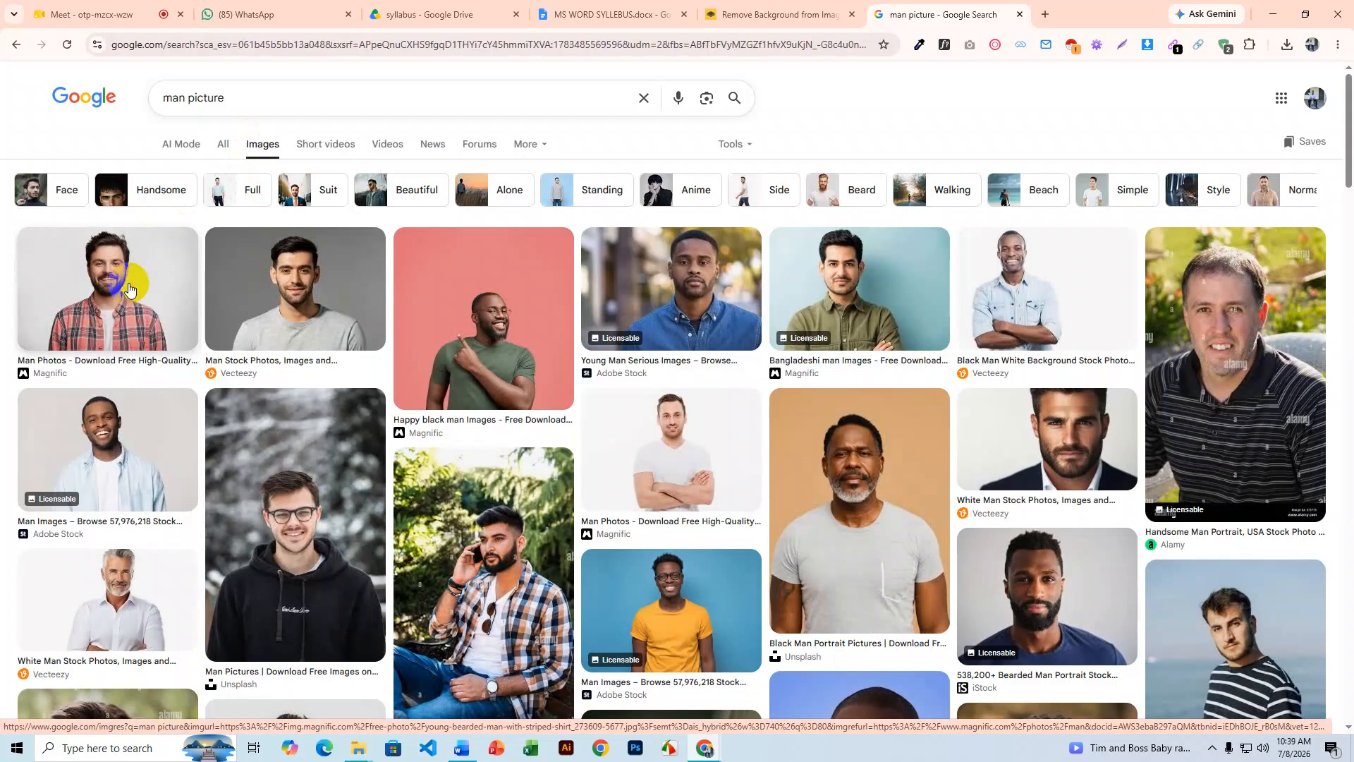
click(129, 287)
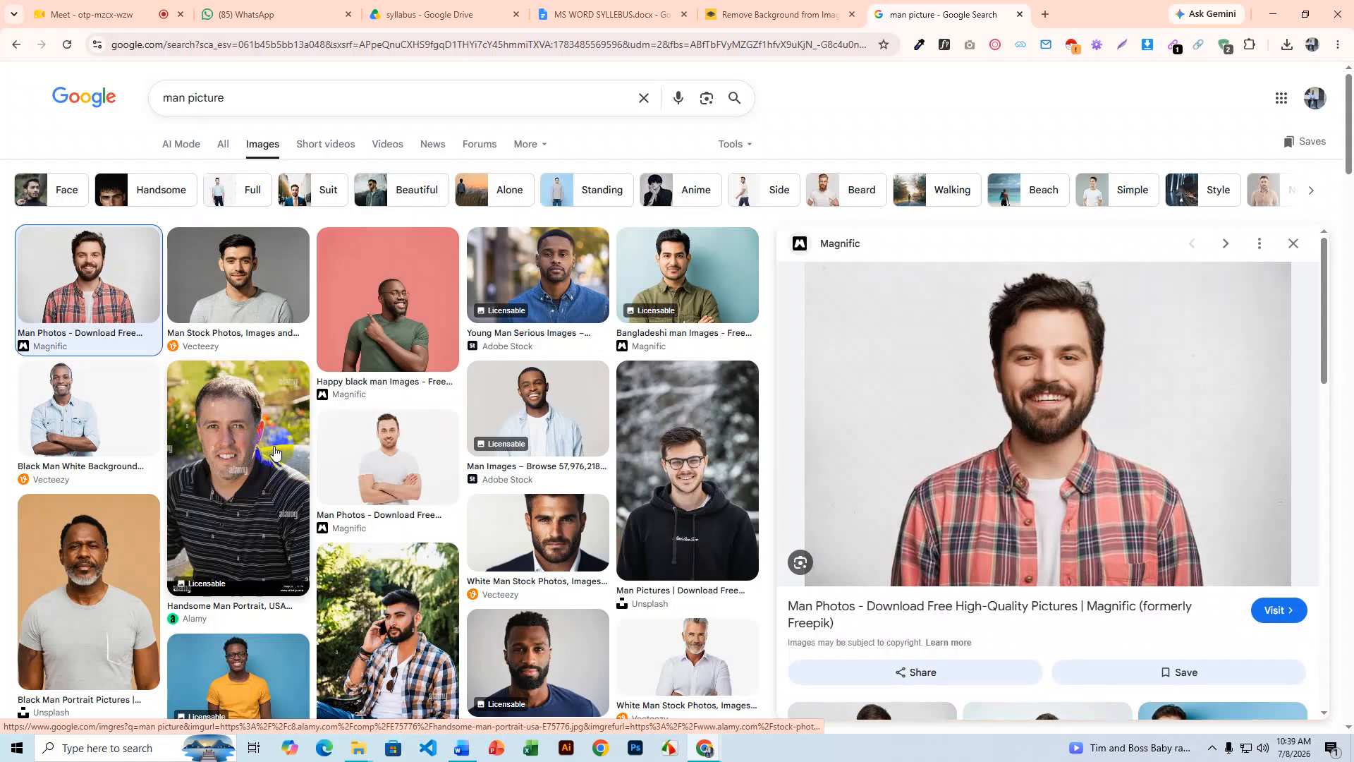
right_click(1000, 356)
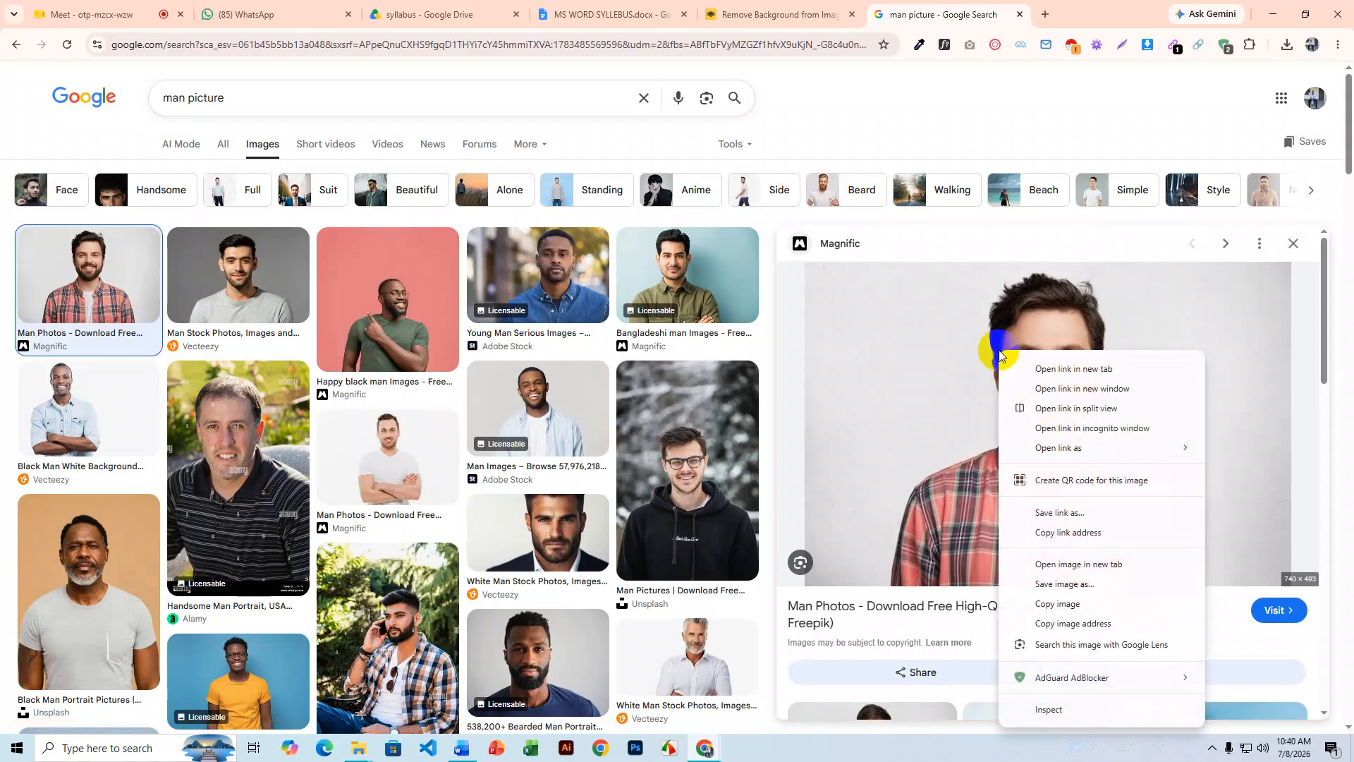
click(1065, 584)
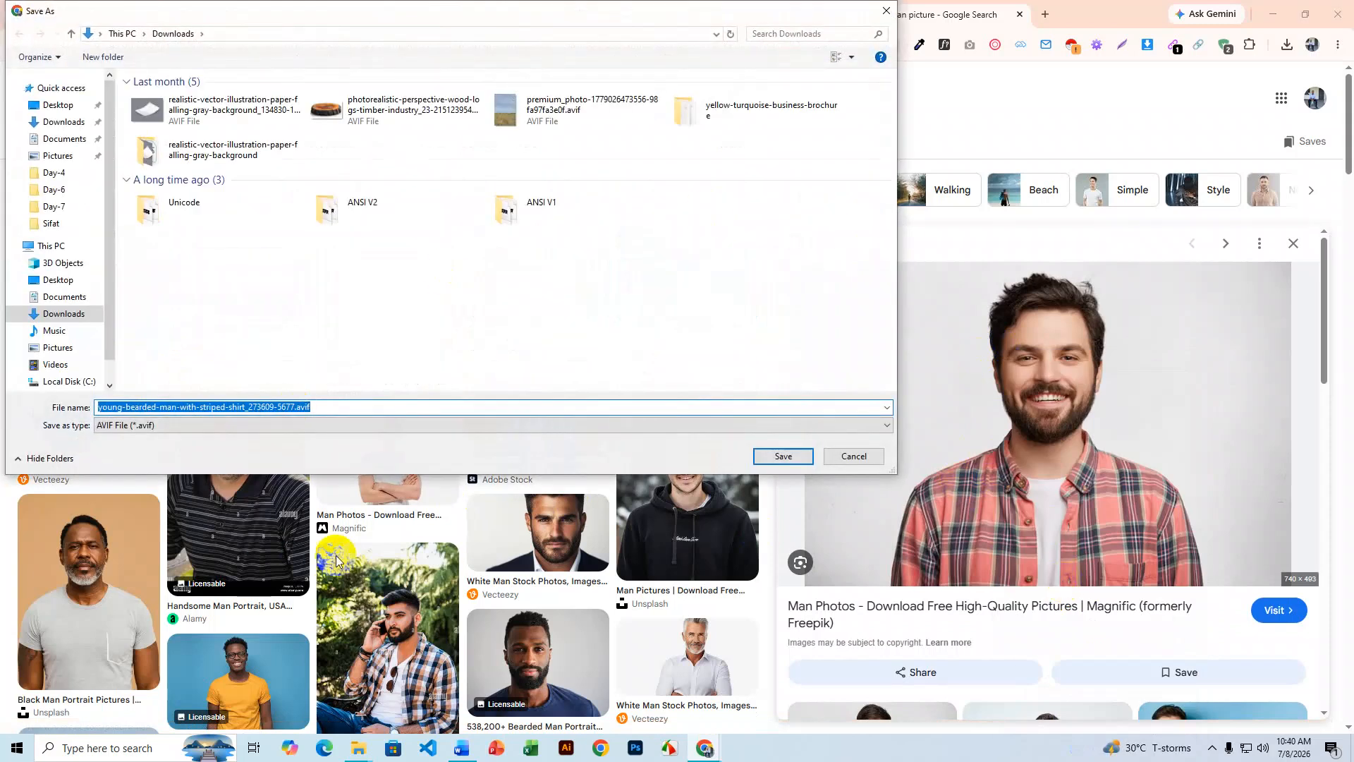
click(850, 456)
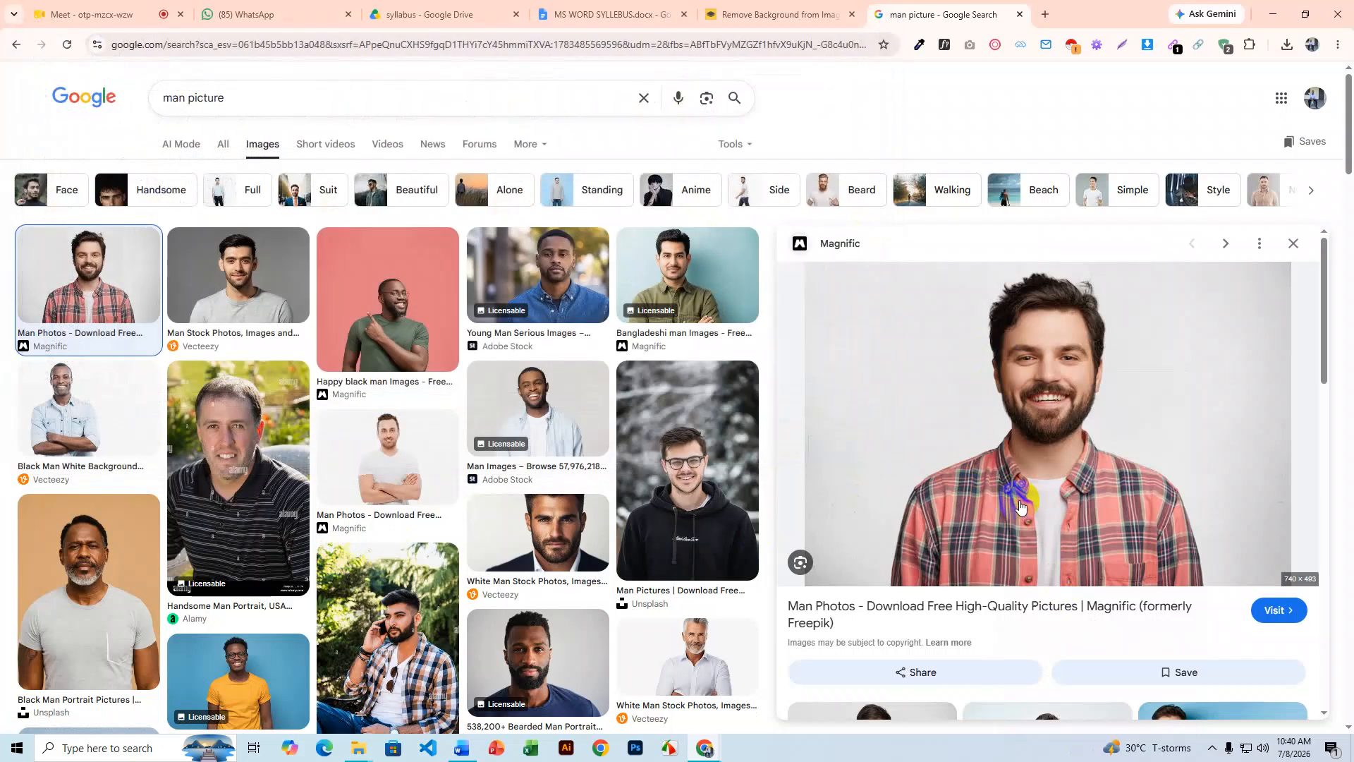
- Preview the tattooed red-shirt man and then the grey T-shirt man, cancelling each save
scroll(989, 443, down, 7)
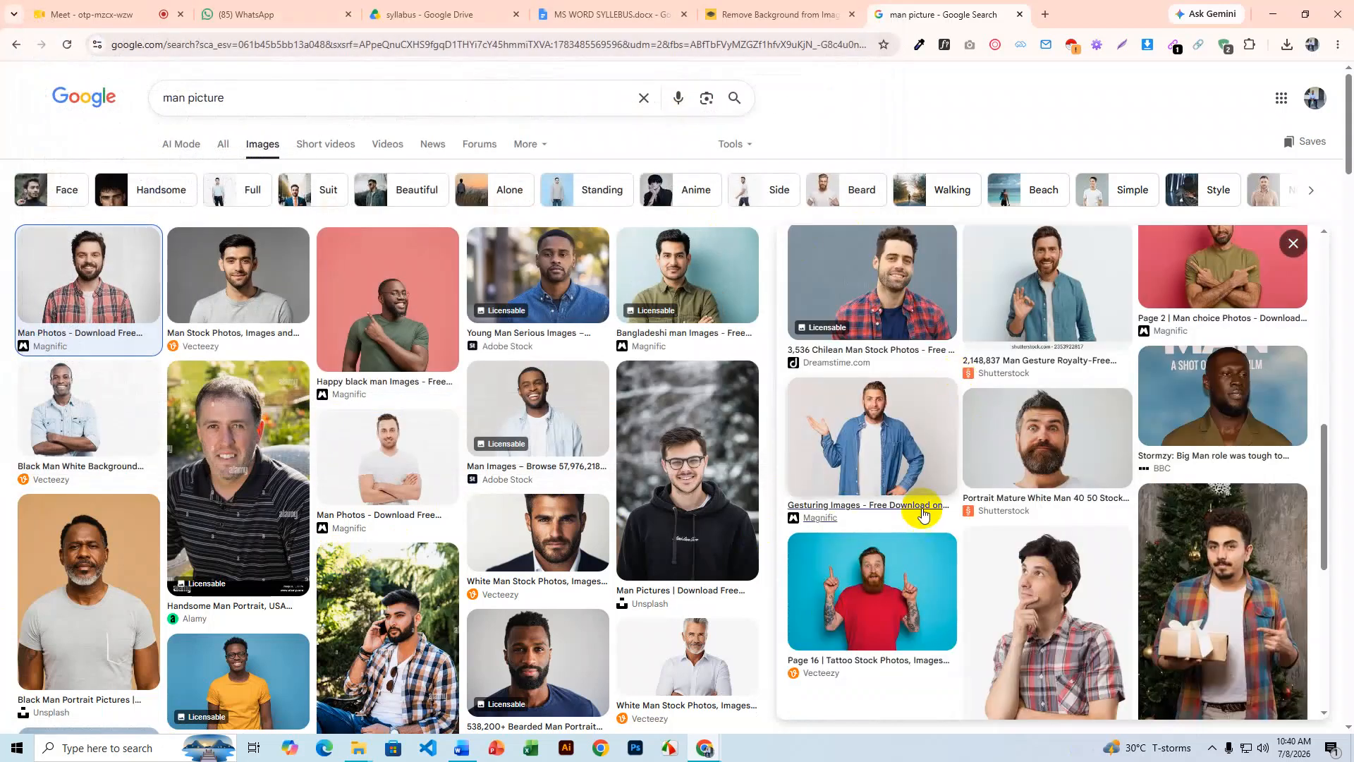
scroll(977, 498, down, 2)
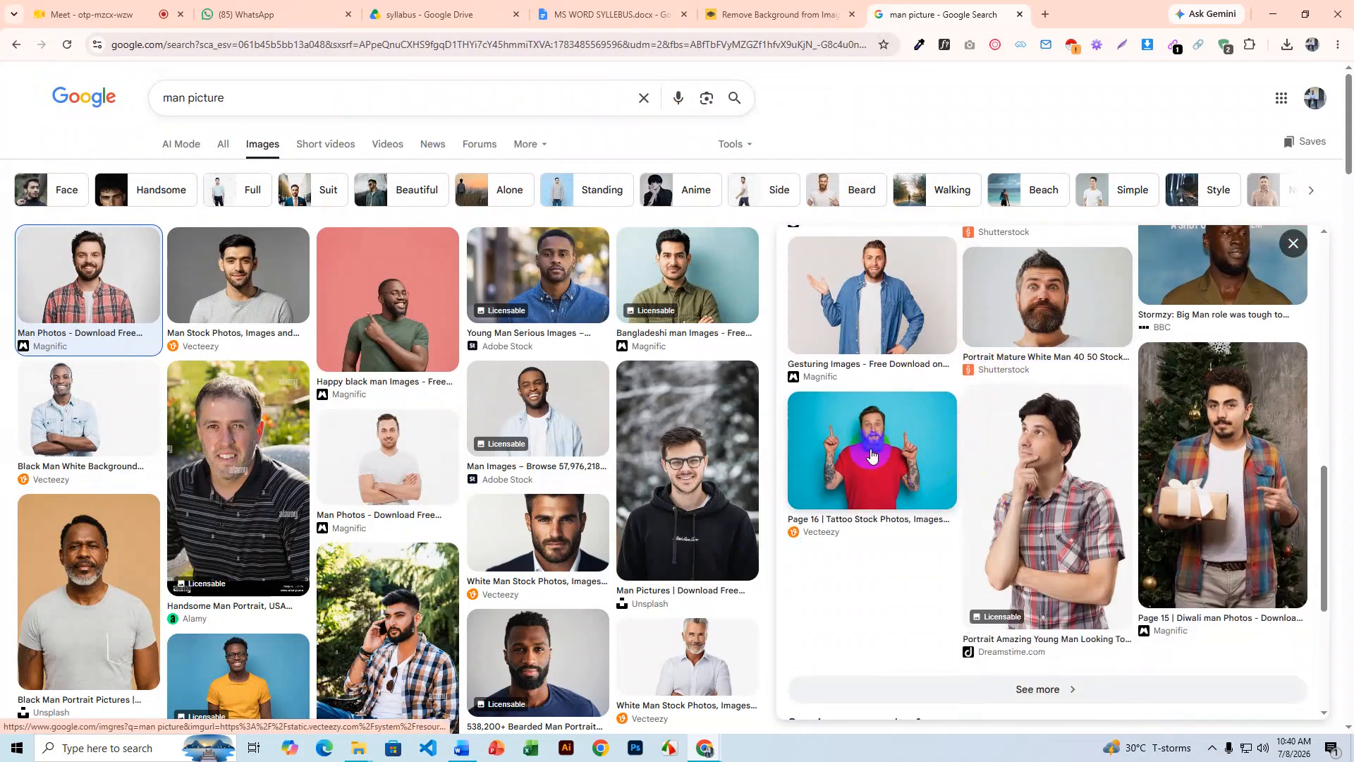
click(873, 455)
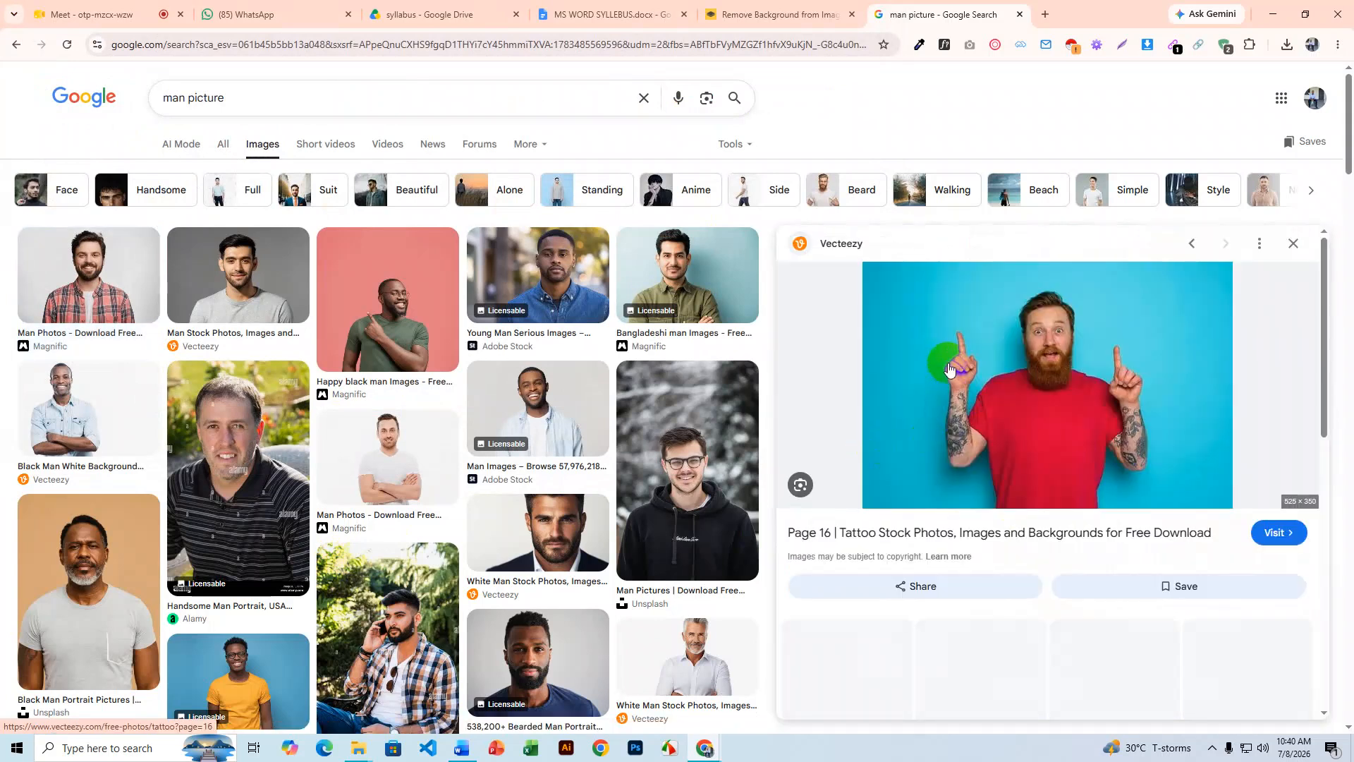
right_click(949, 368)
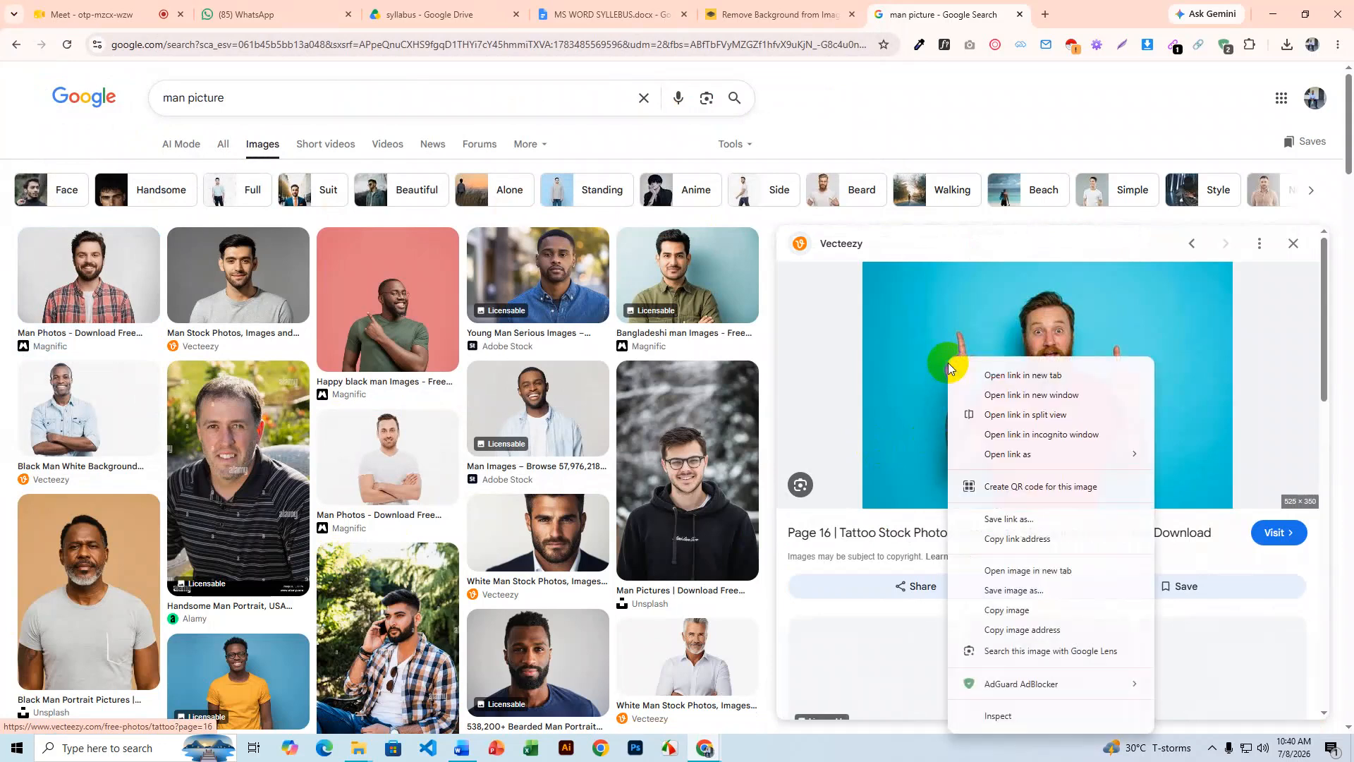
click(1049, 595)
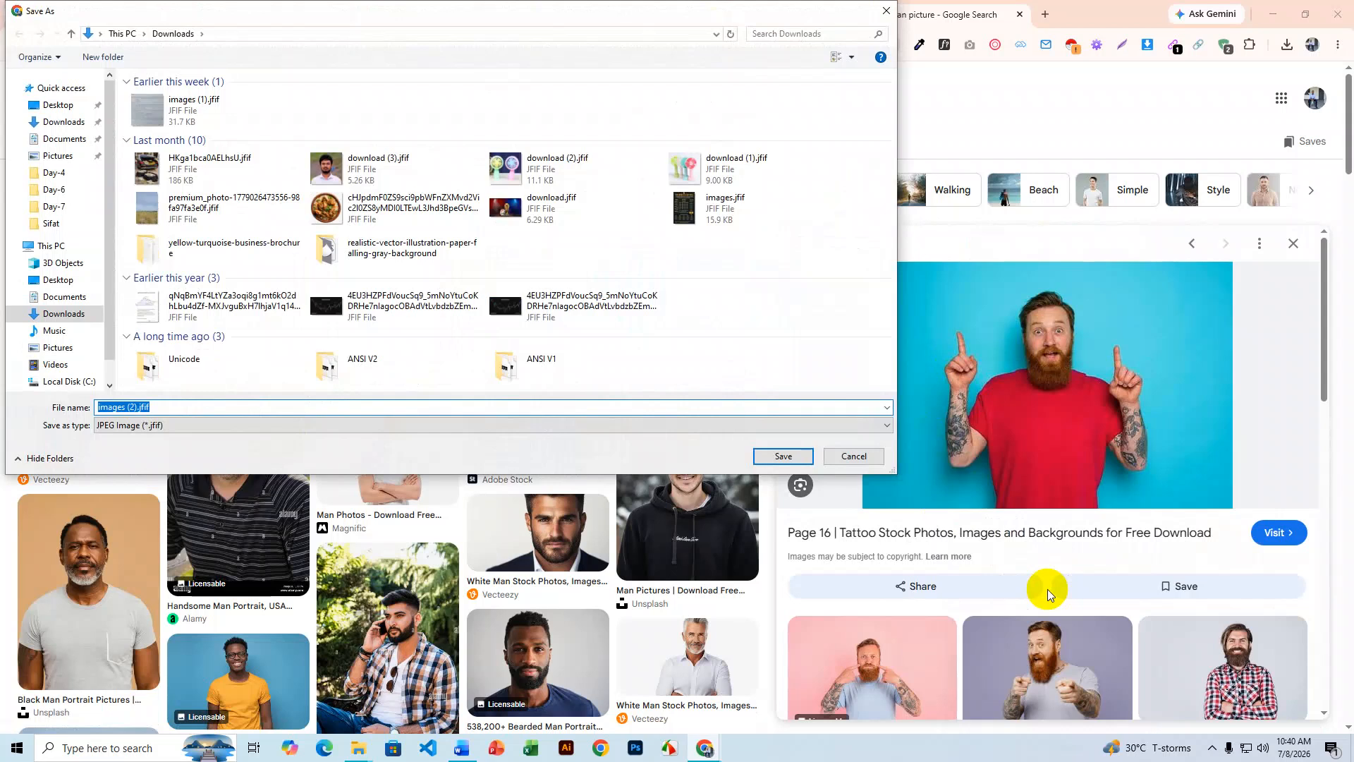
click(856, 457)
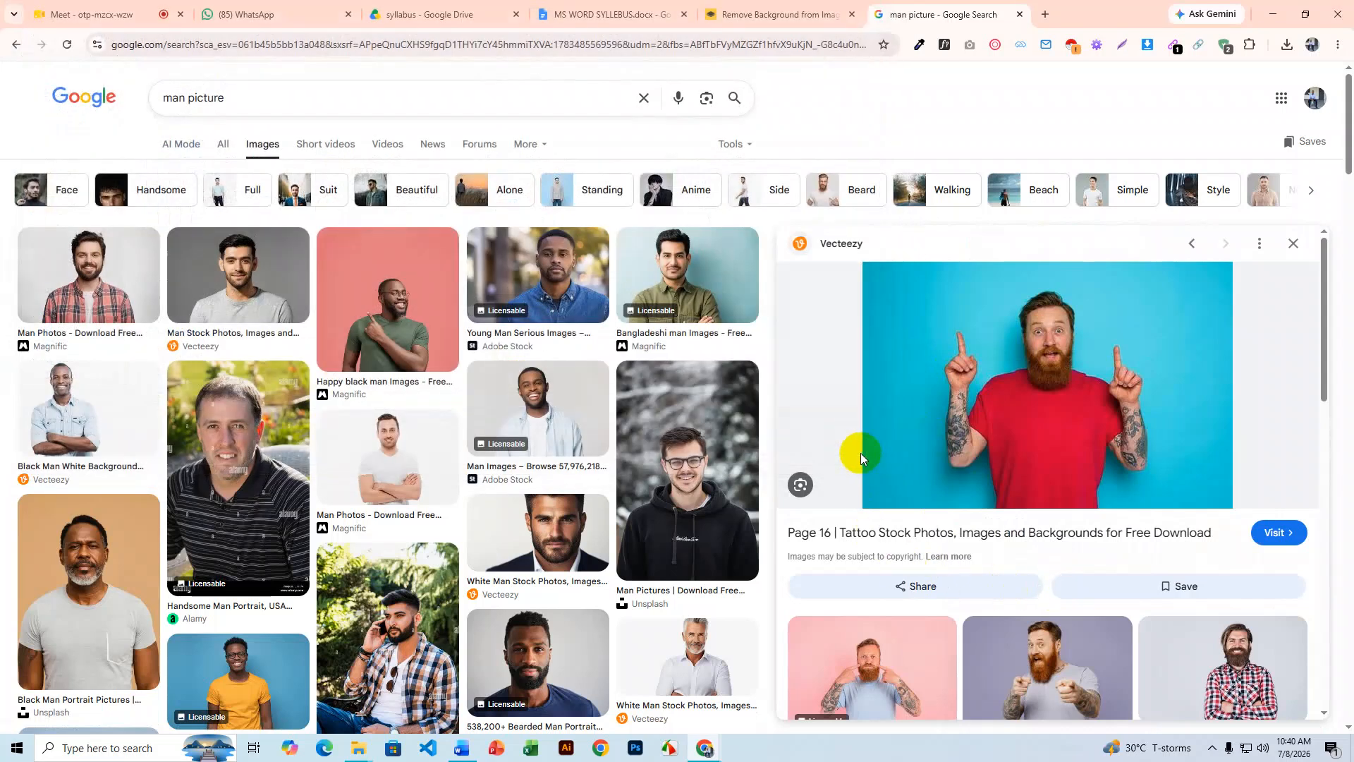
click(237, 289)
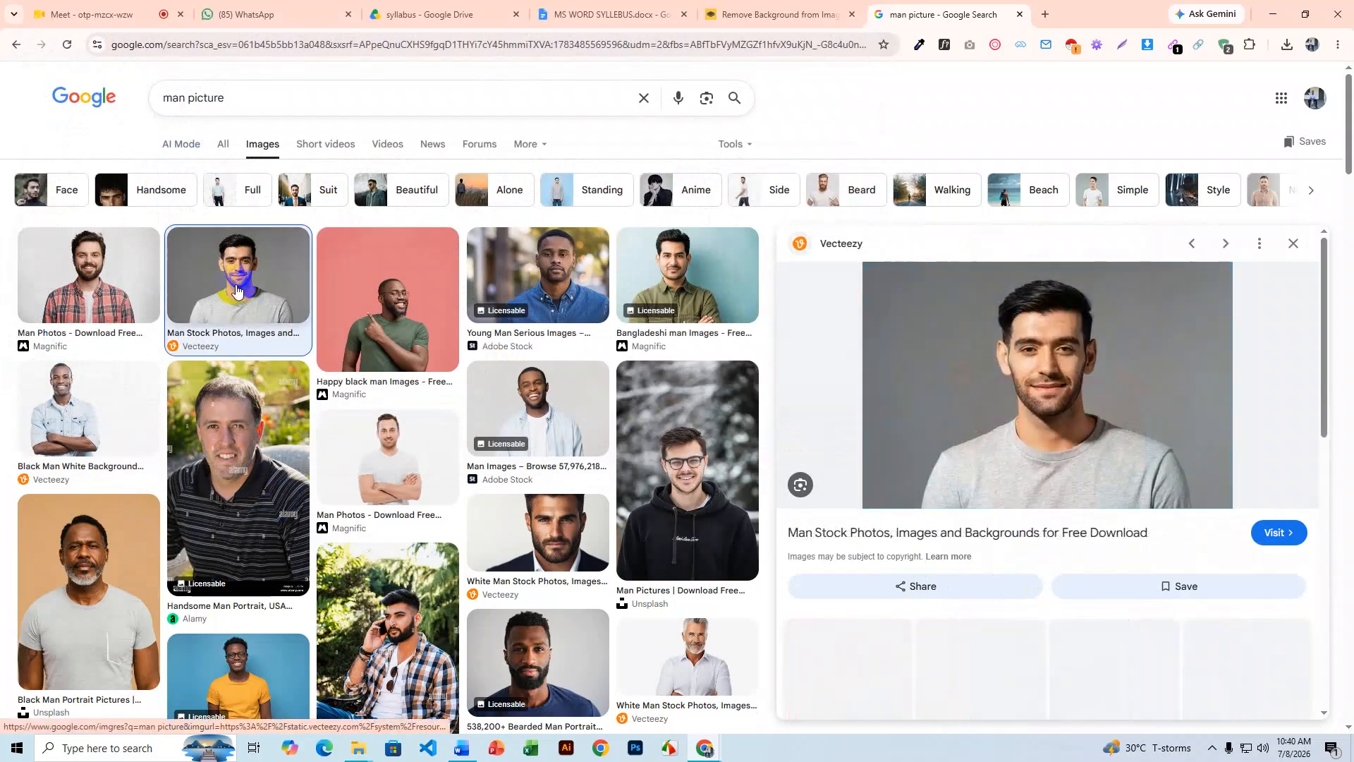
right_click(940, 345)
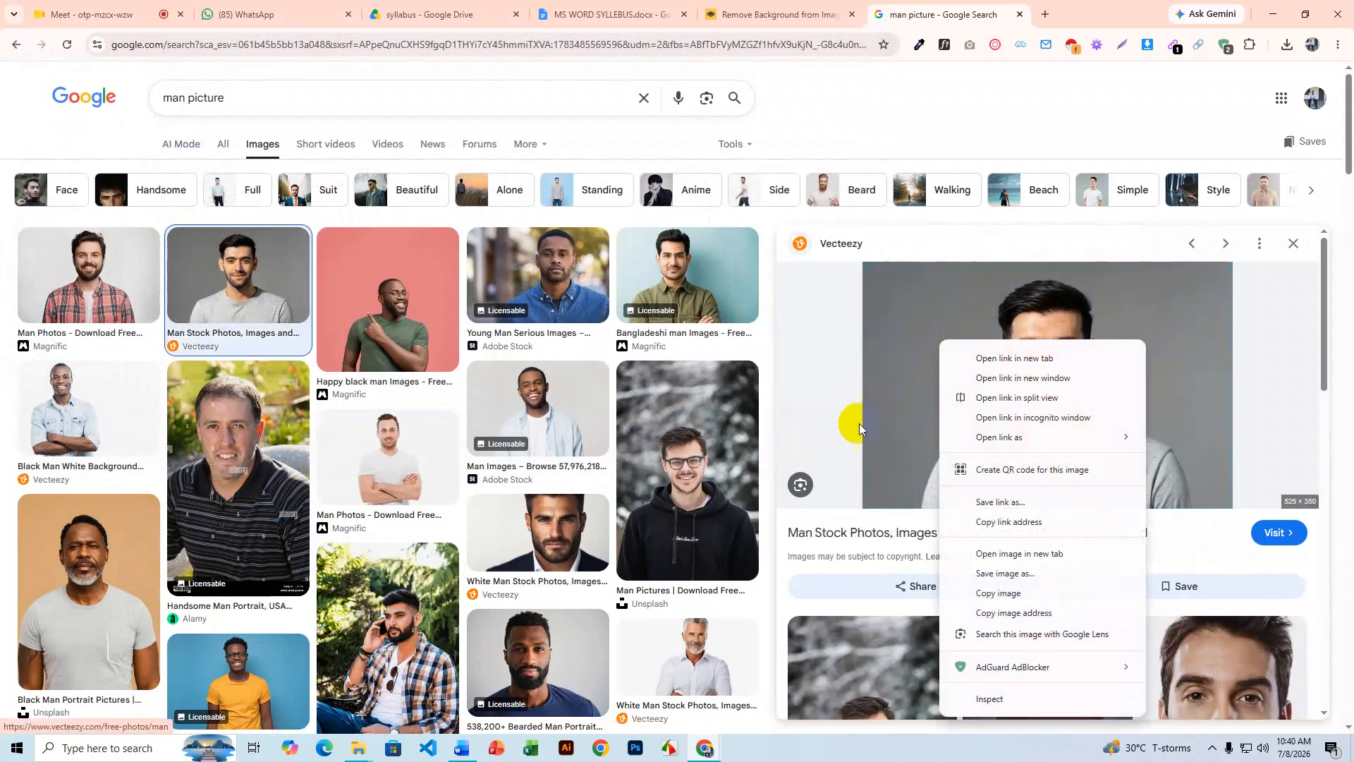
click(1023, 573)
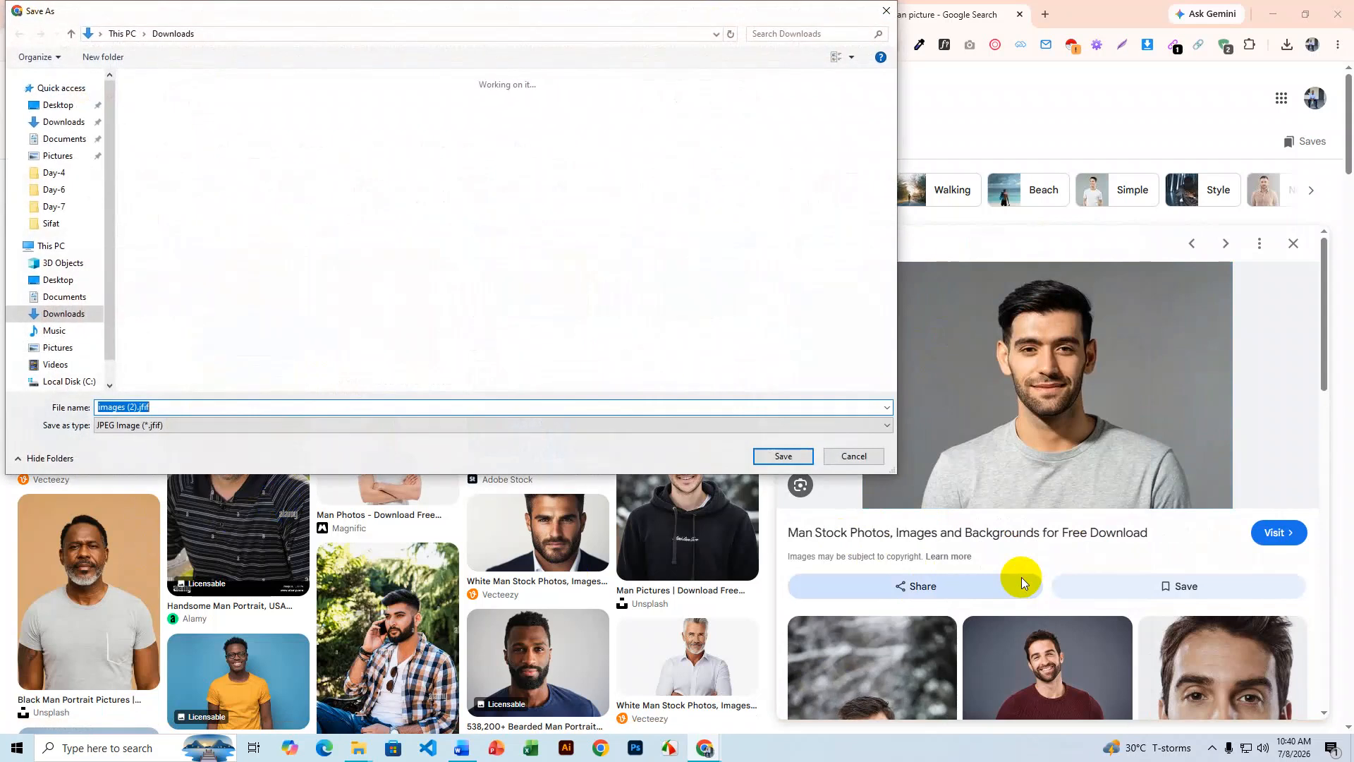
click(854, 457)
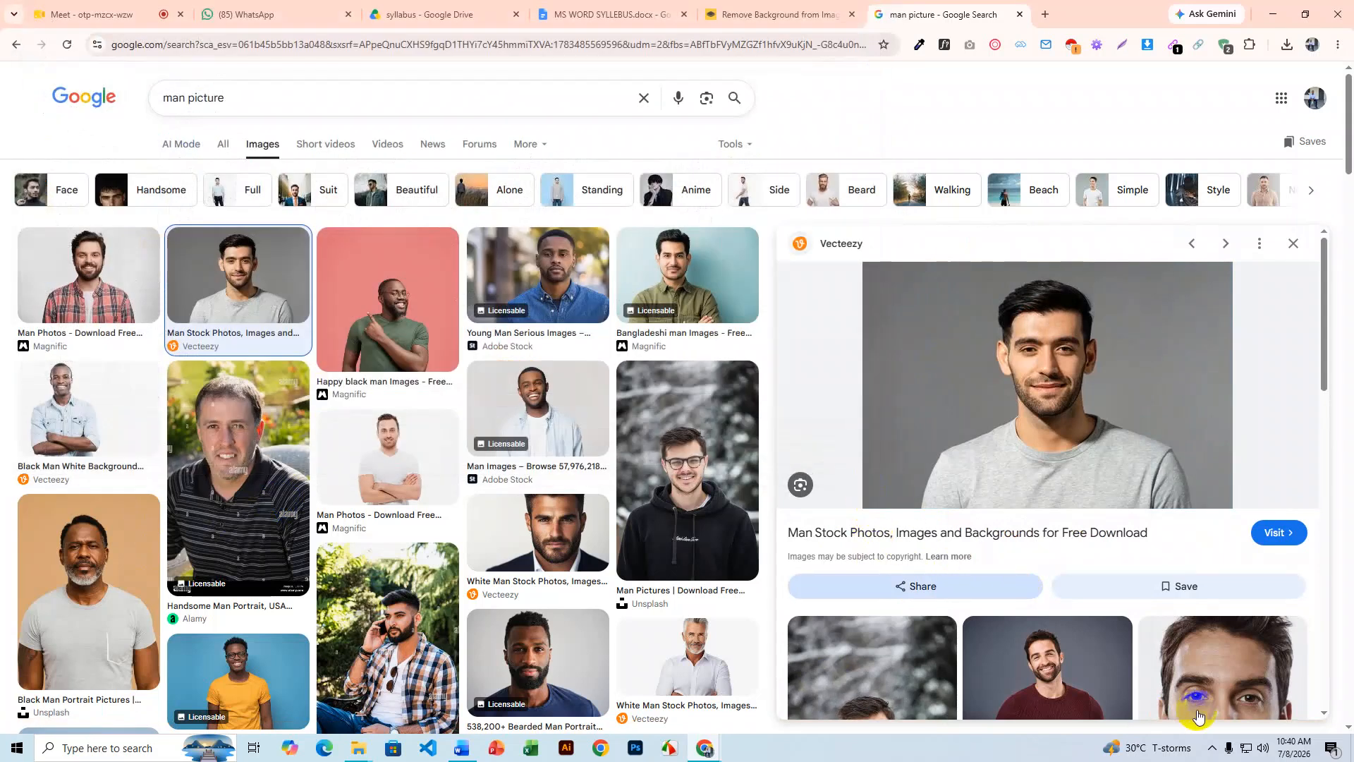
- Capture a screen region of the grey T-shirt man's preview photo with the Screenshot tool
click(1211, 752)
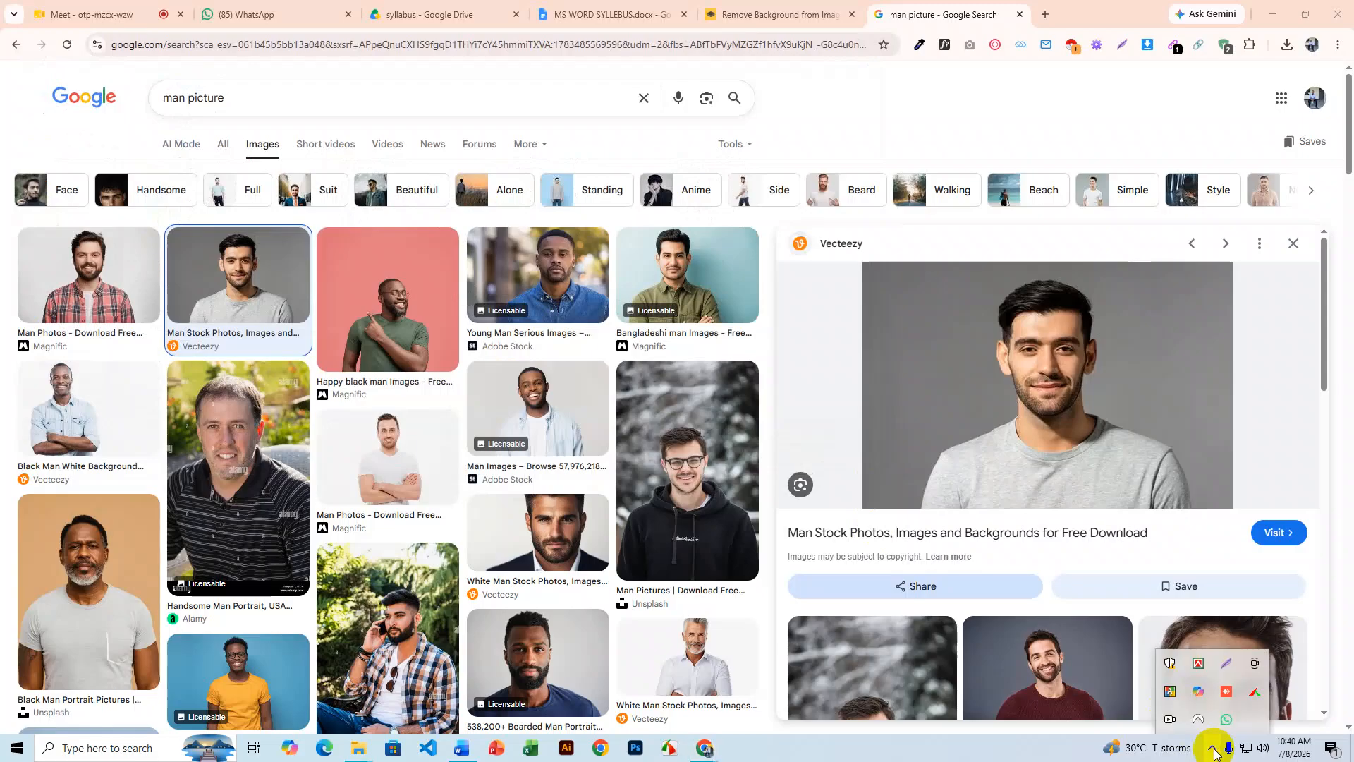
click(1230, 665)
drag(871, 264, 1227, 503)
- Save the capture to Downloads as Screenshot_1.png, replacing the existing file
click(1197, 518)
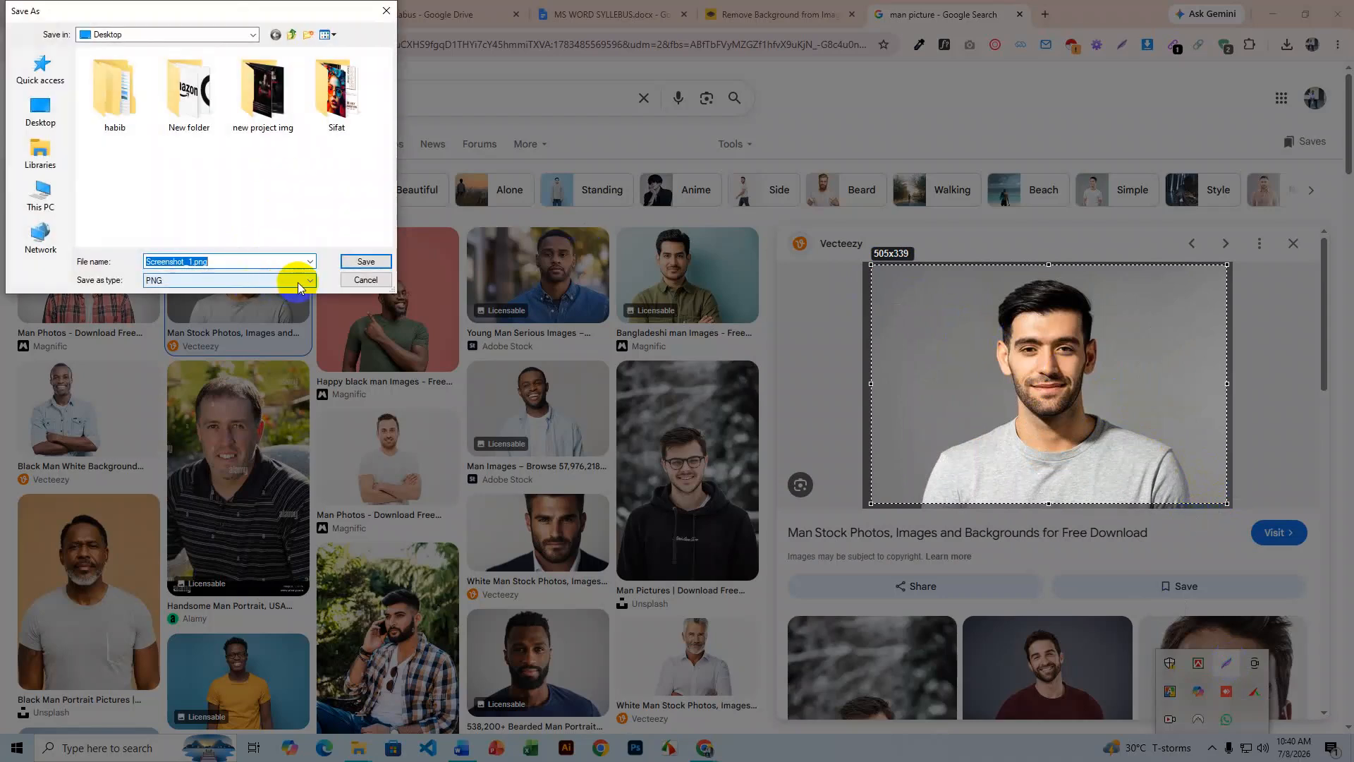
click(43, 113)
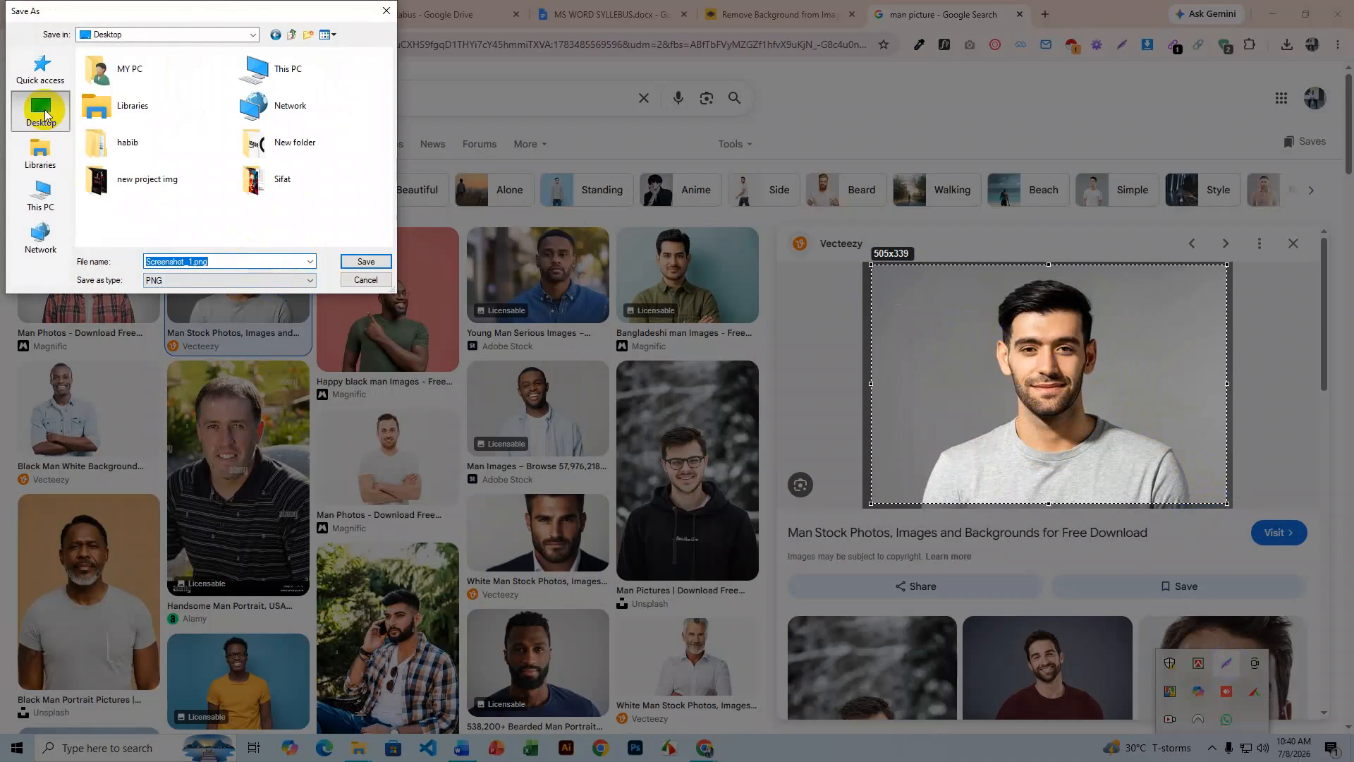
click(53, 210)
click(145, 196)
double_click(145, 195)
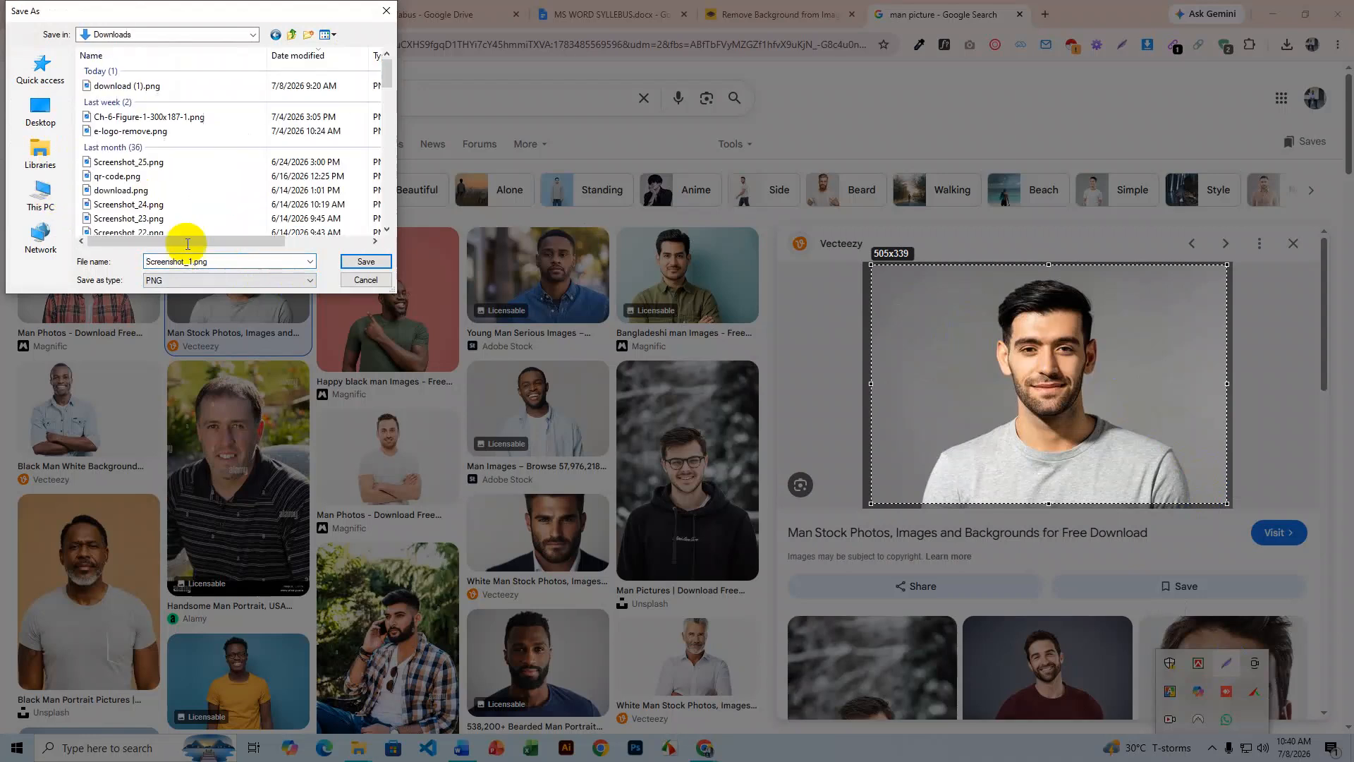
click(366, 262)
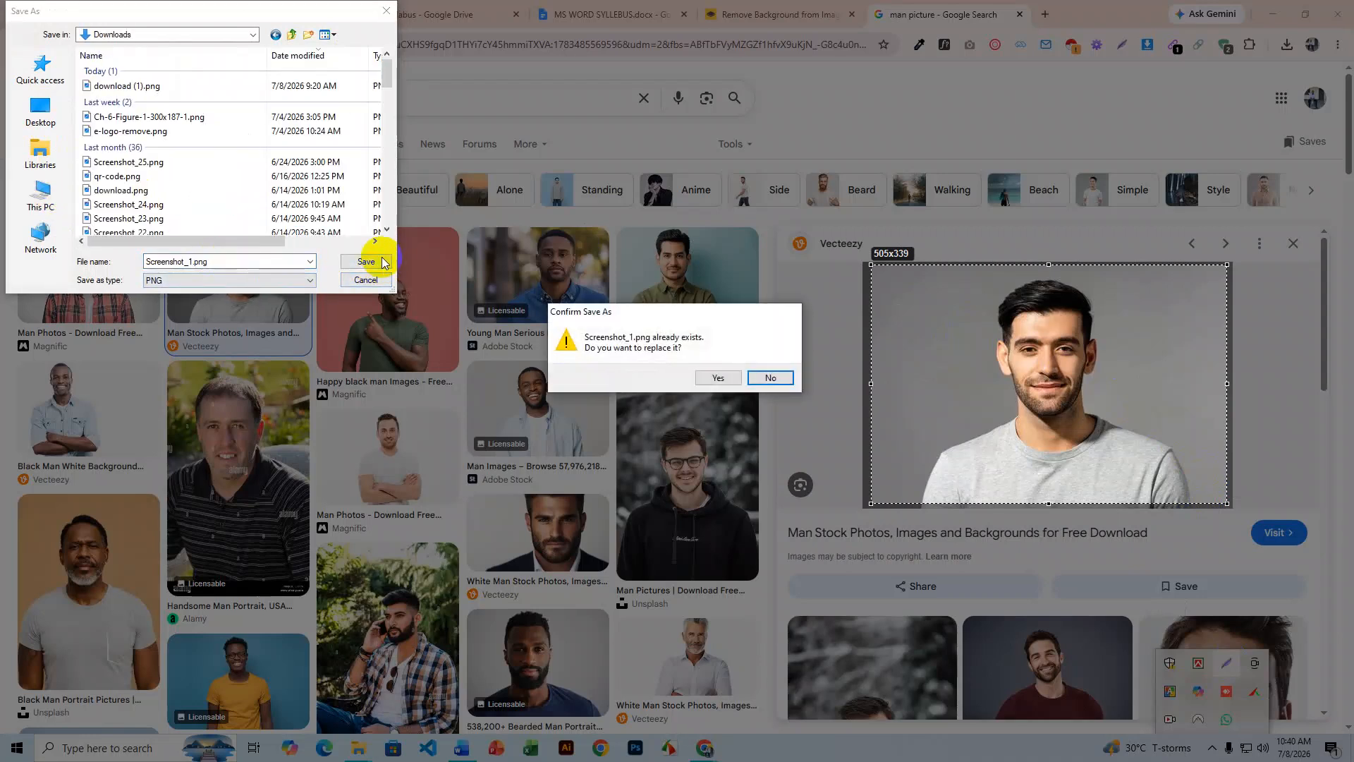
click(702, 384)
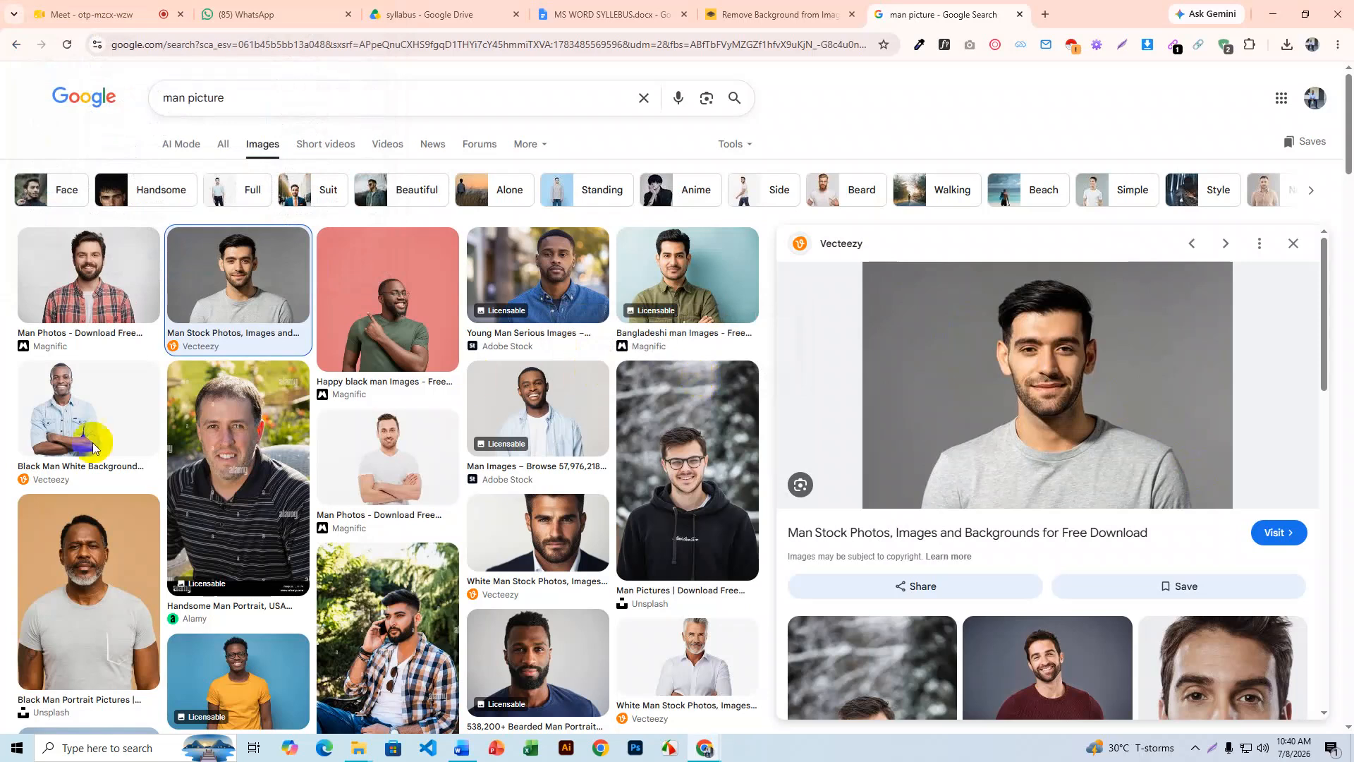
click(1270, 14)
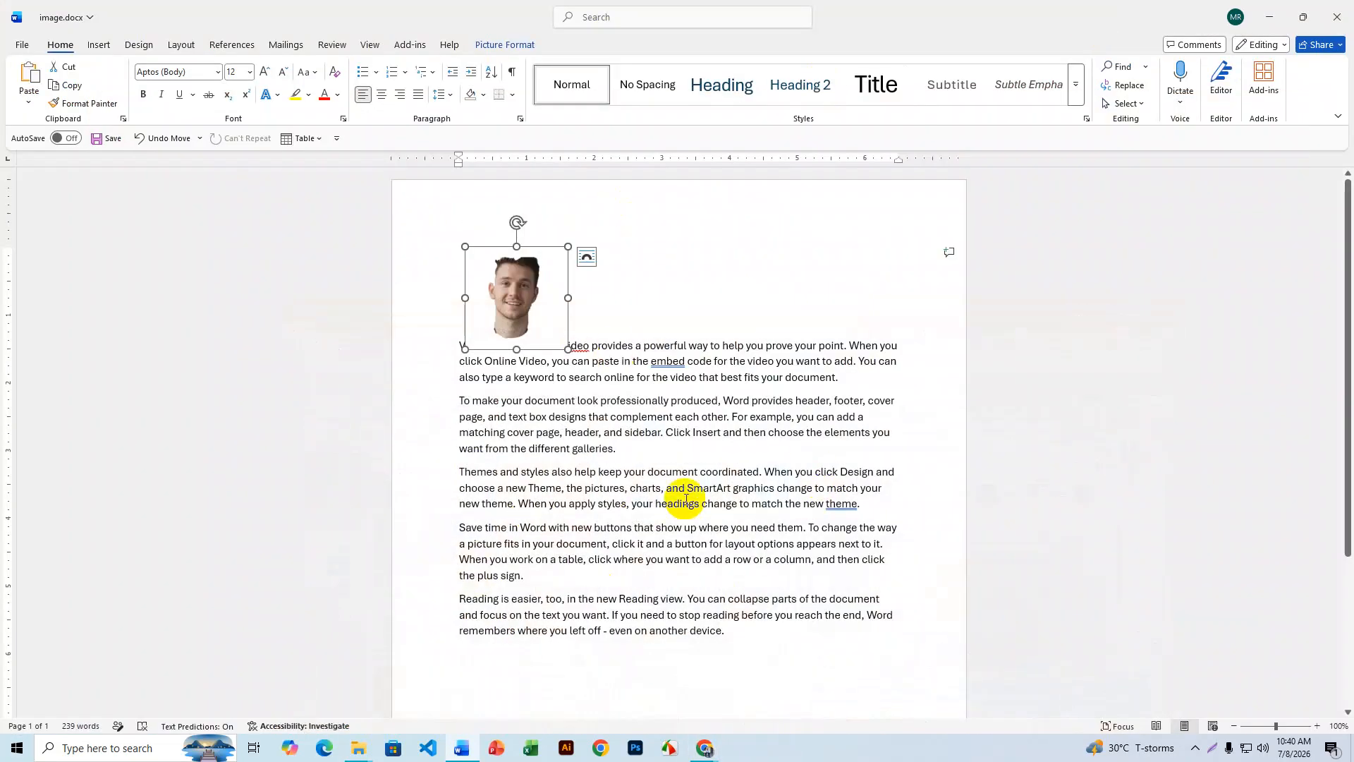
- Add a new paragraph after the last text and insert Screenshot_1.png from Downloads there
scroll(705, 620, down, 3)
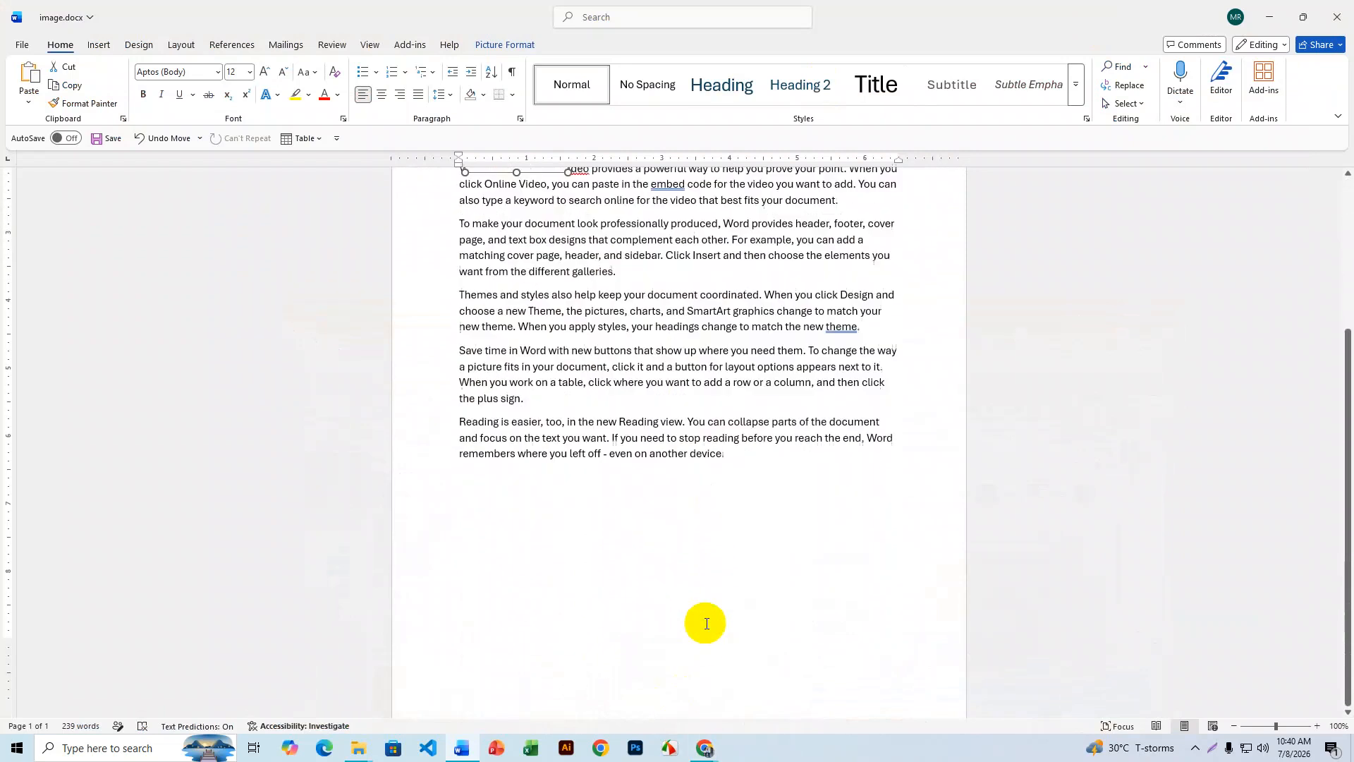
scroll(706, 624, down, 1)
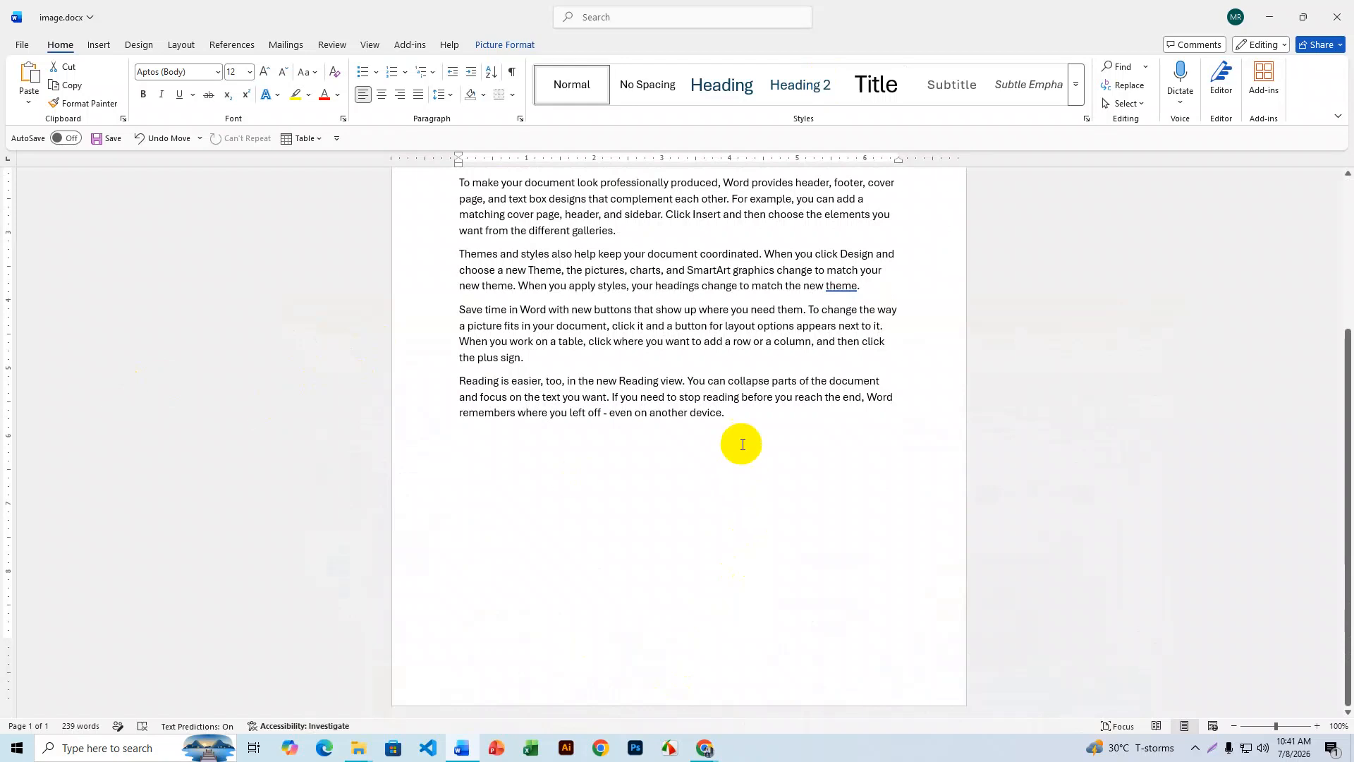
key(Return)
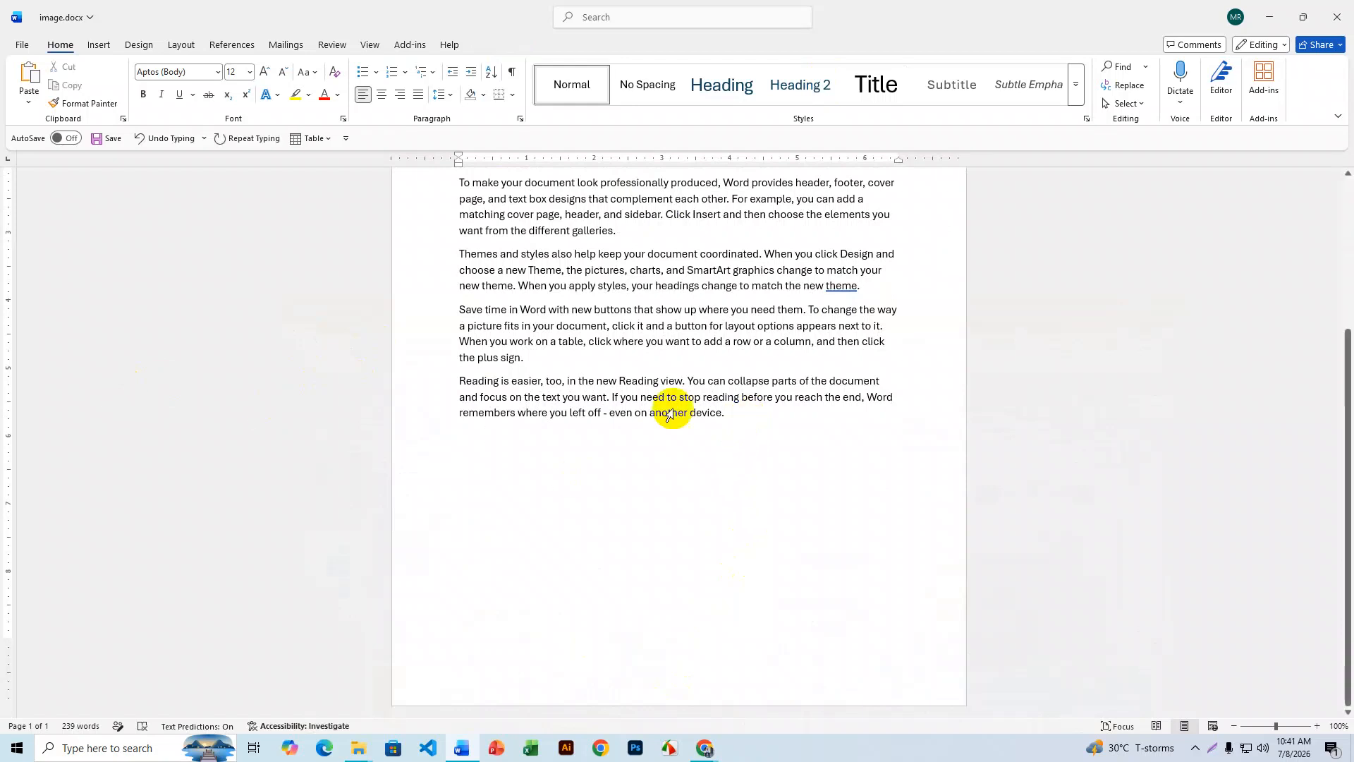
click(101, 45)
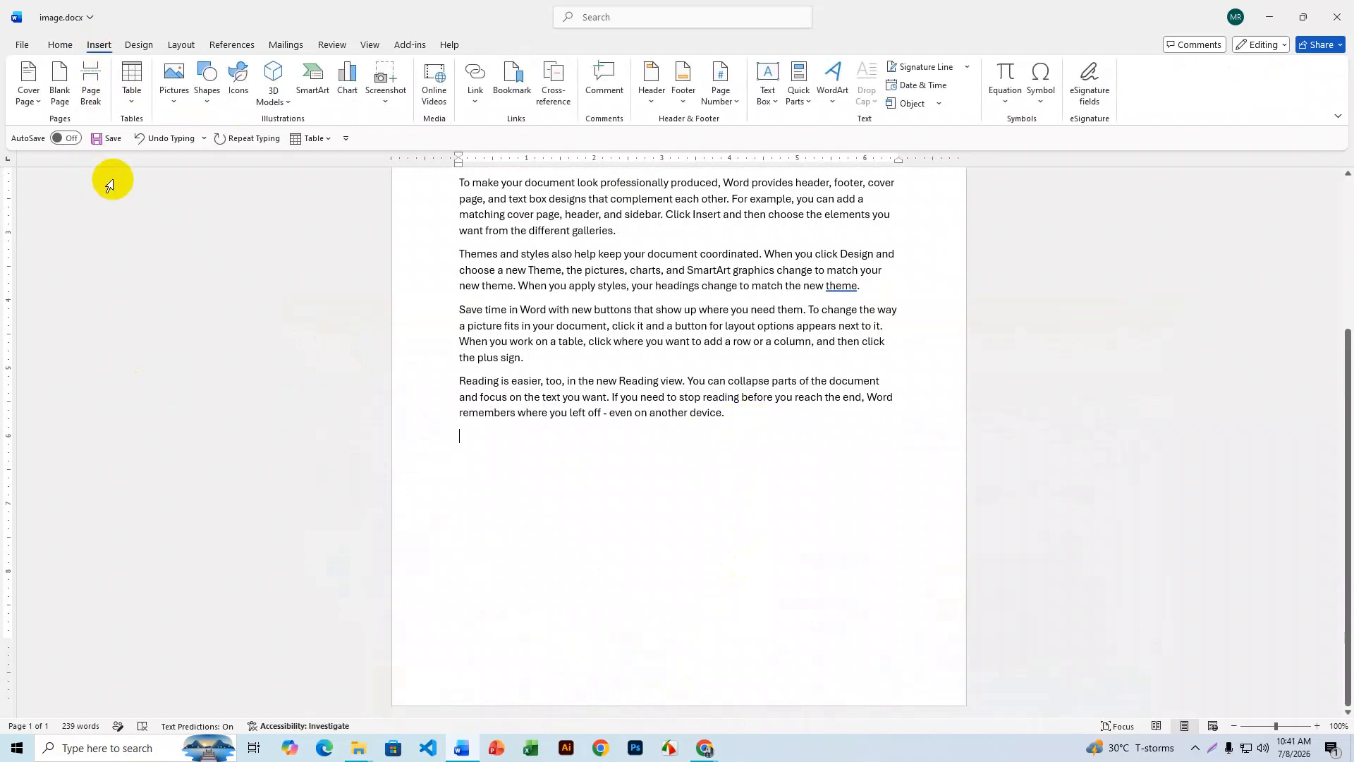
click(174, 83)
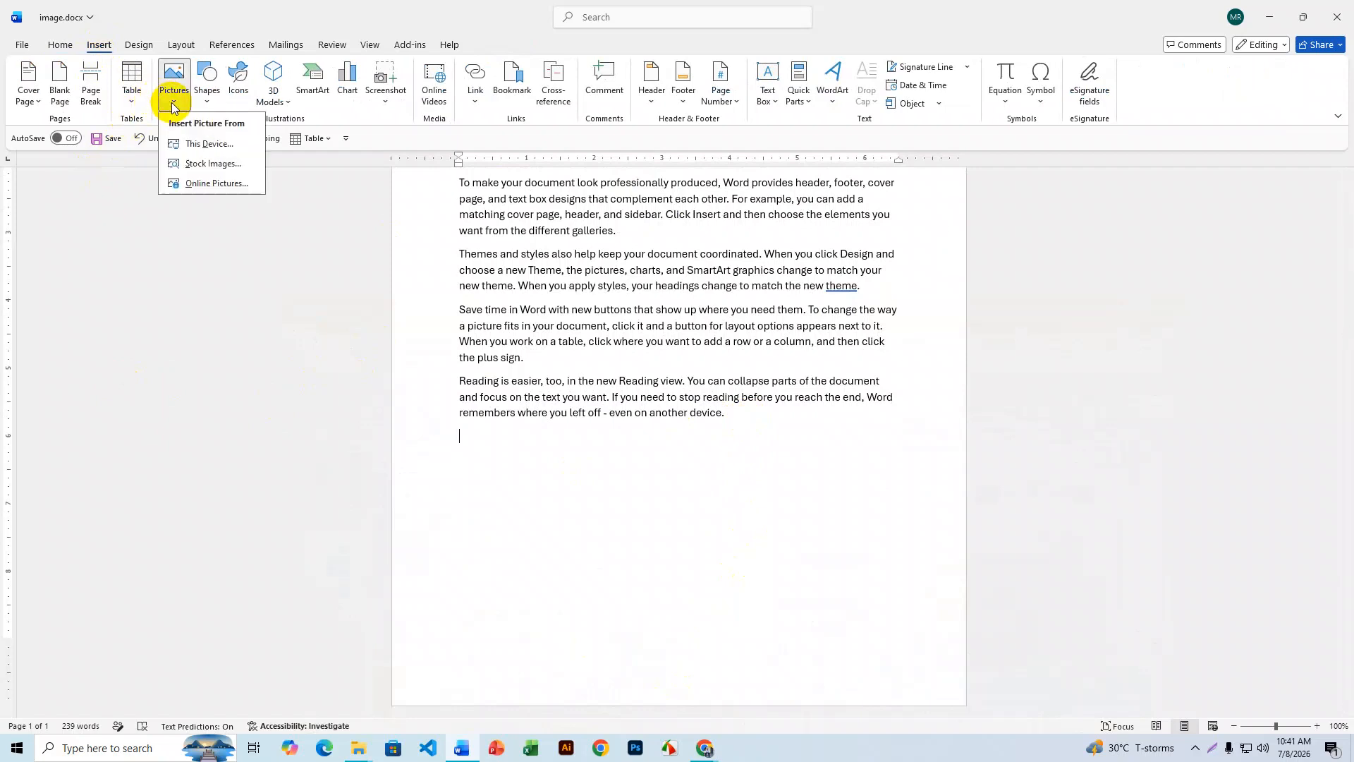
click(226, 139)
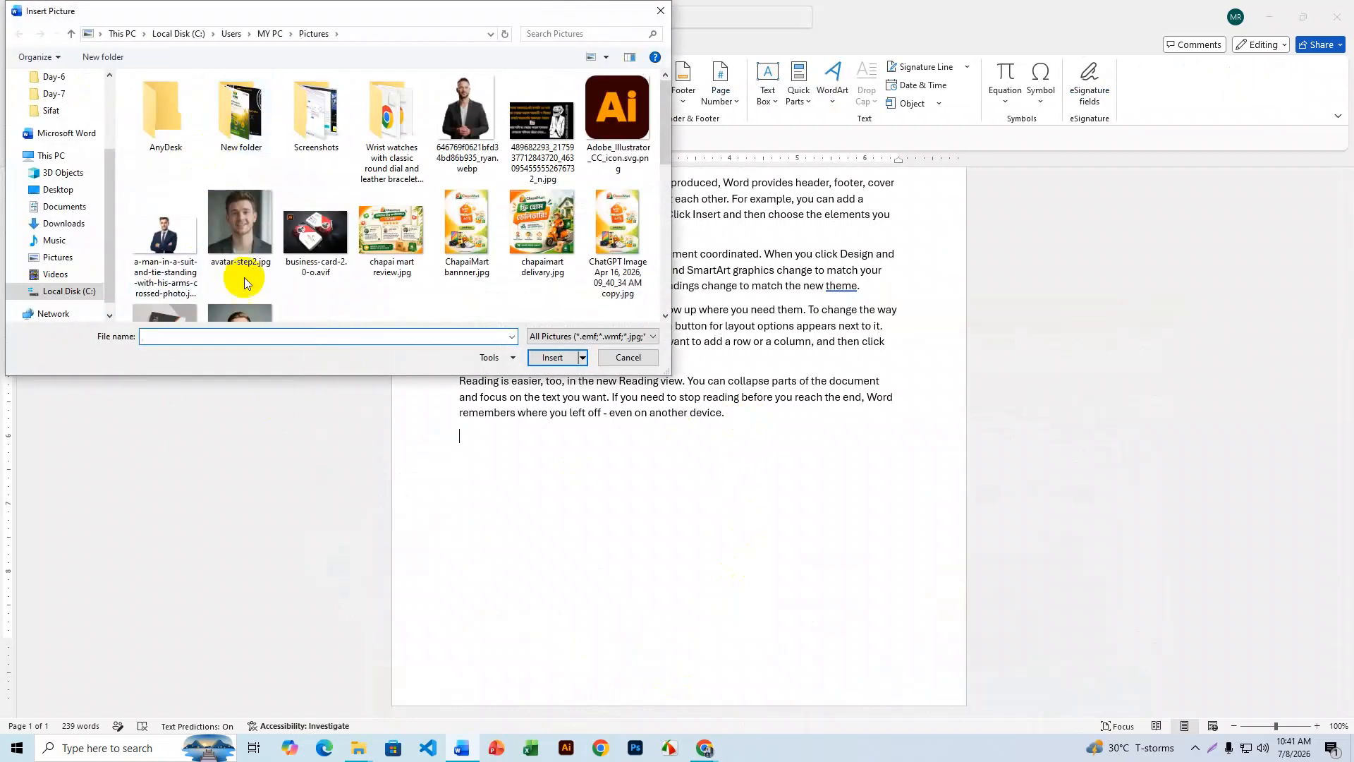
scroll(314, 270, down, 1)
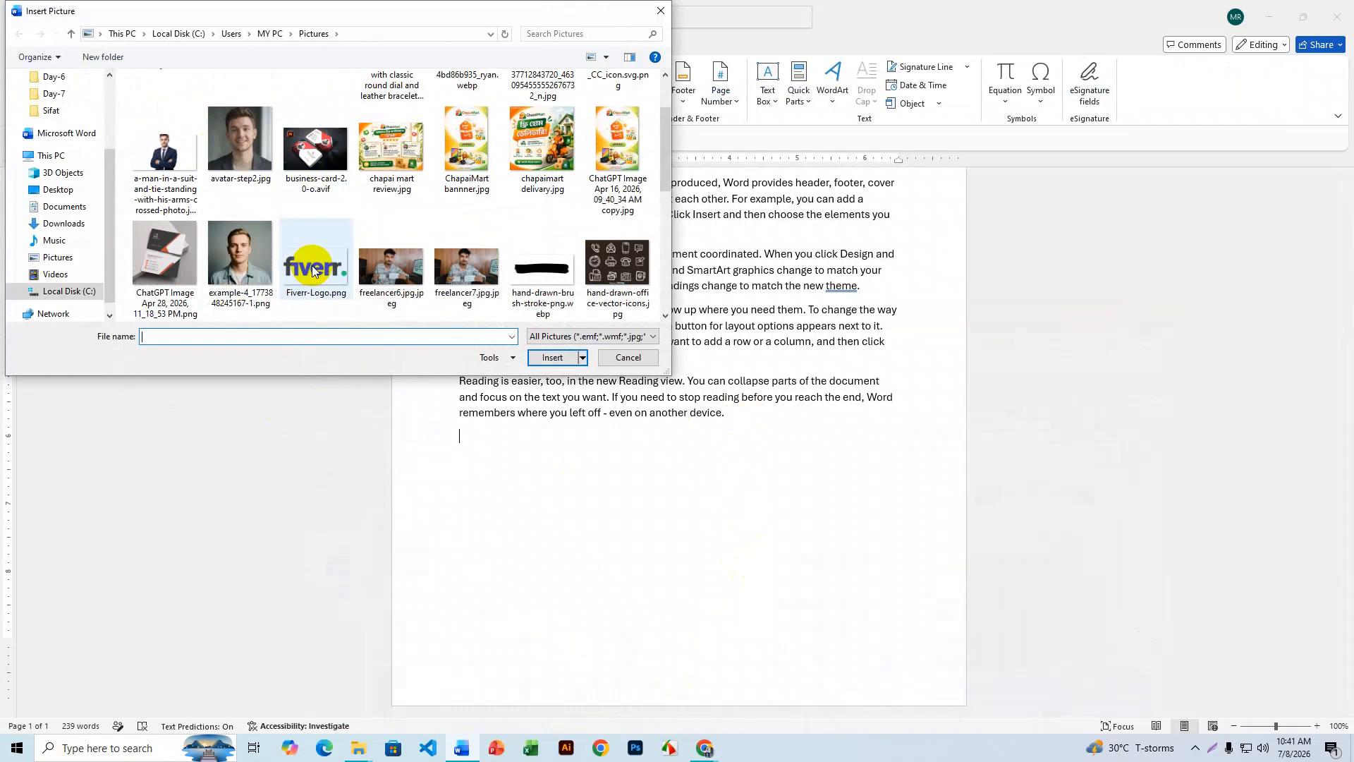
scroll(314, 271, up, 1)
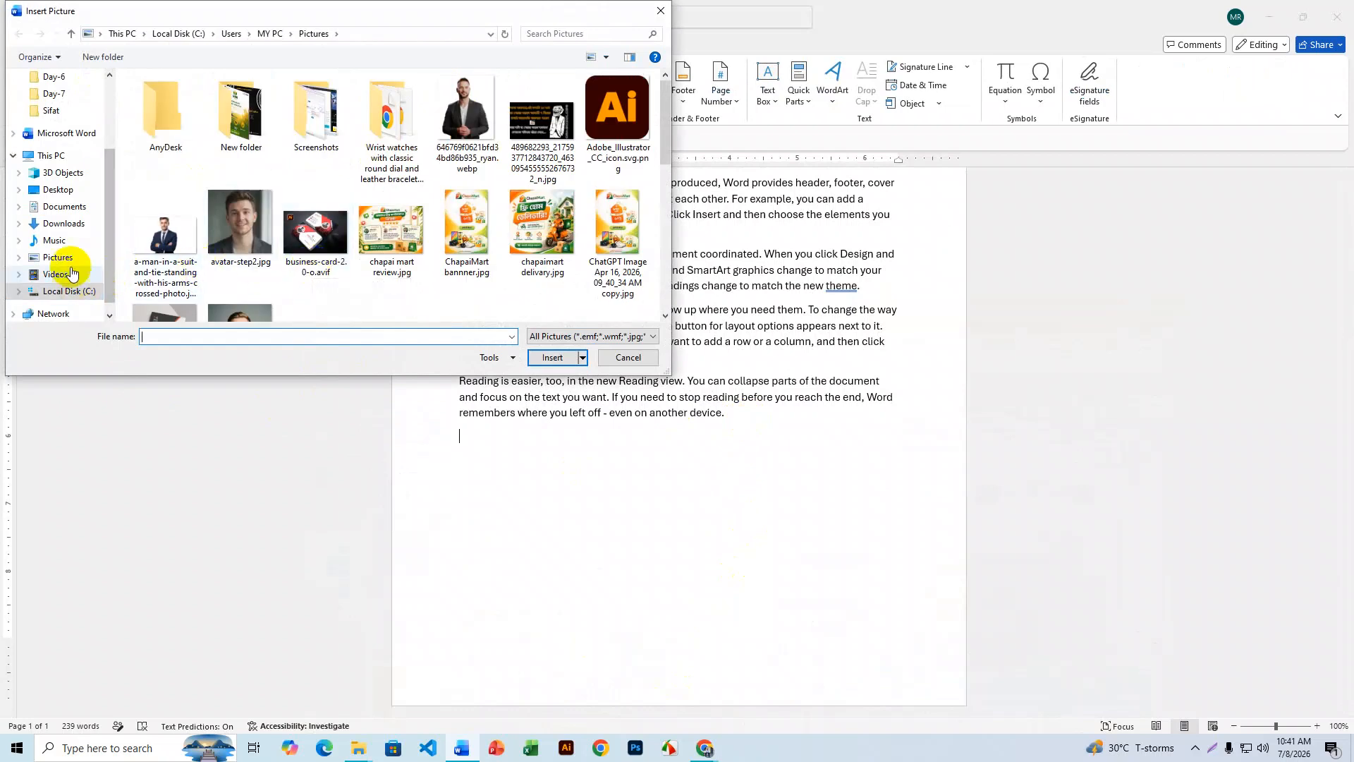
click(62, 223)
click(145, 109)
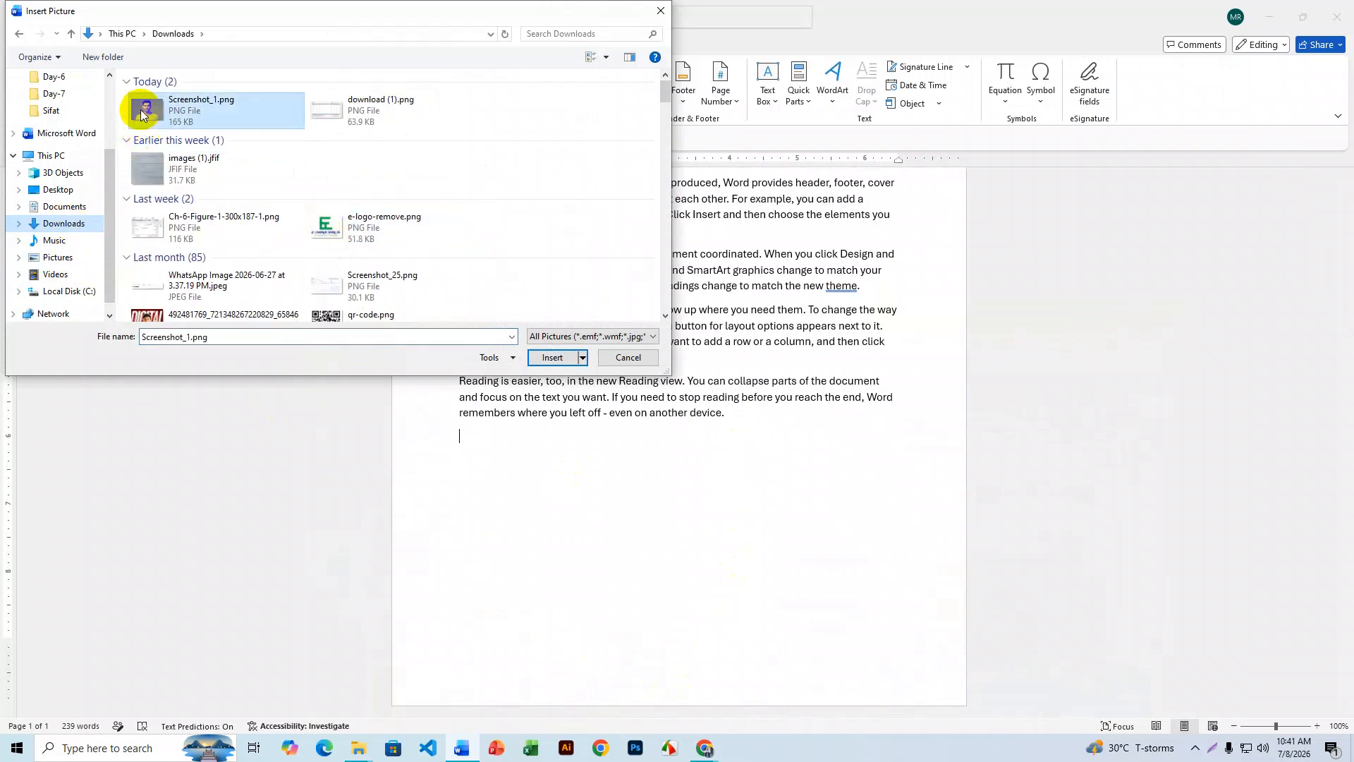
click(552, 357)
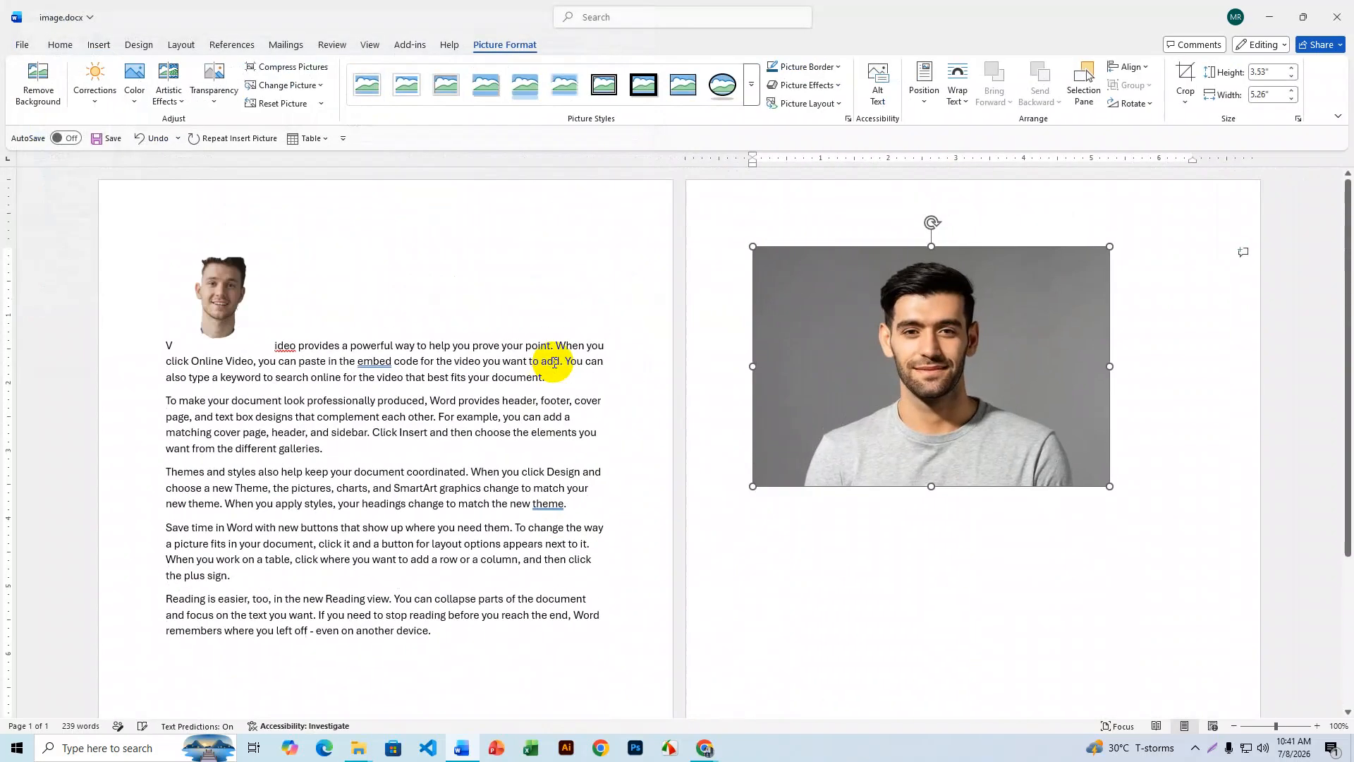
- Shrink the newly inserted portrait to about 1.48" by 2.2"
drag(1109, 487, 732, 354)
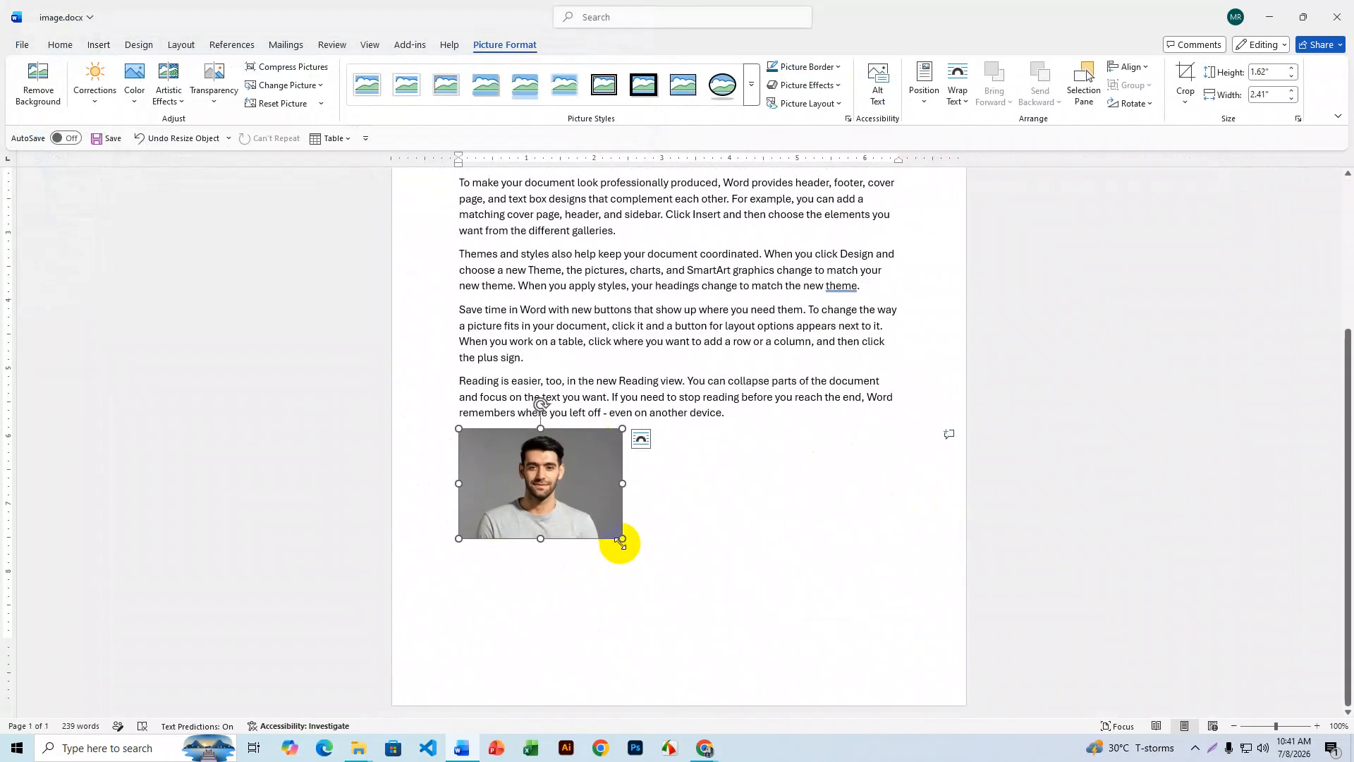
drag(620, 538, 654, 559)
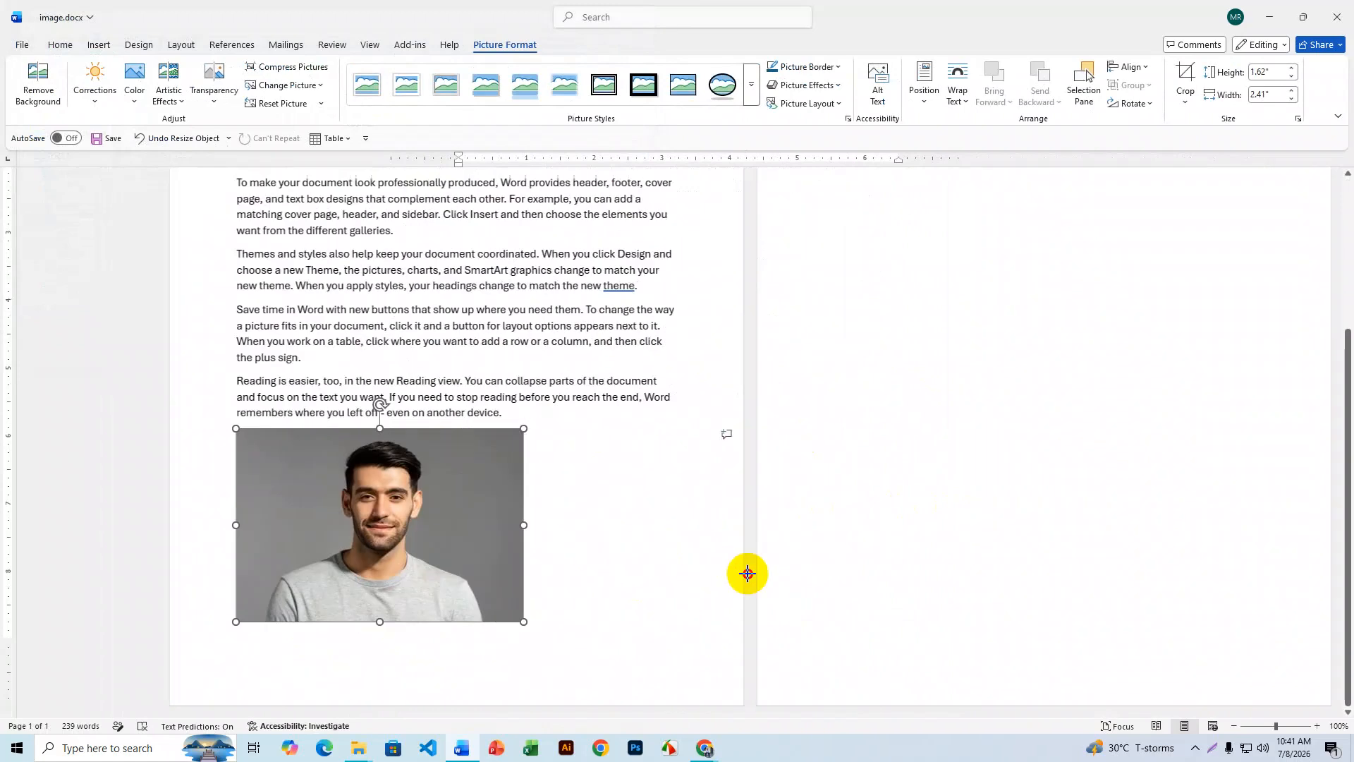
drag(486, 550, 447, 529)
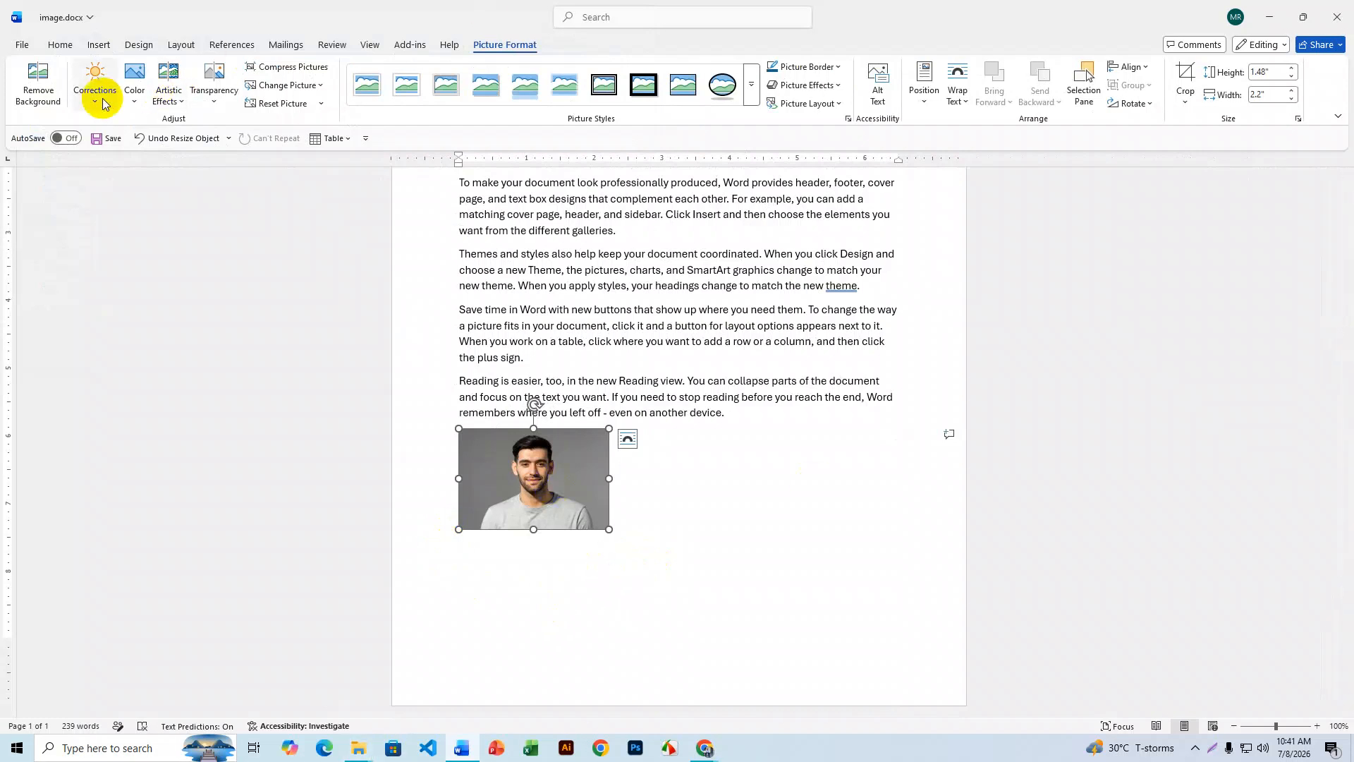
- Remove the portrait's grey background and keep the changes
click(36, 89)
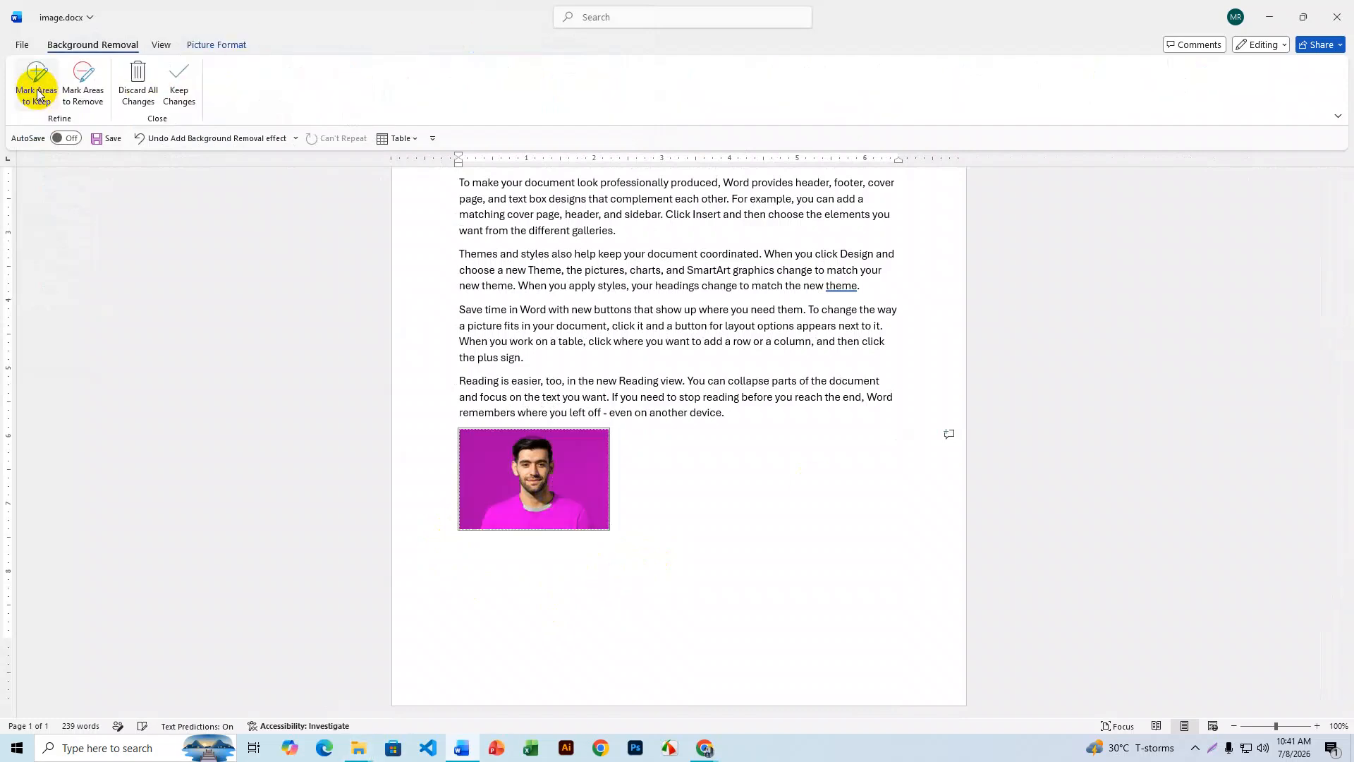
click(177, 83)
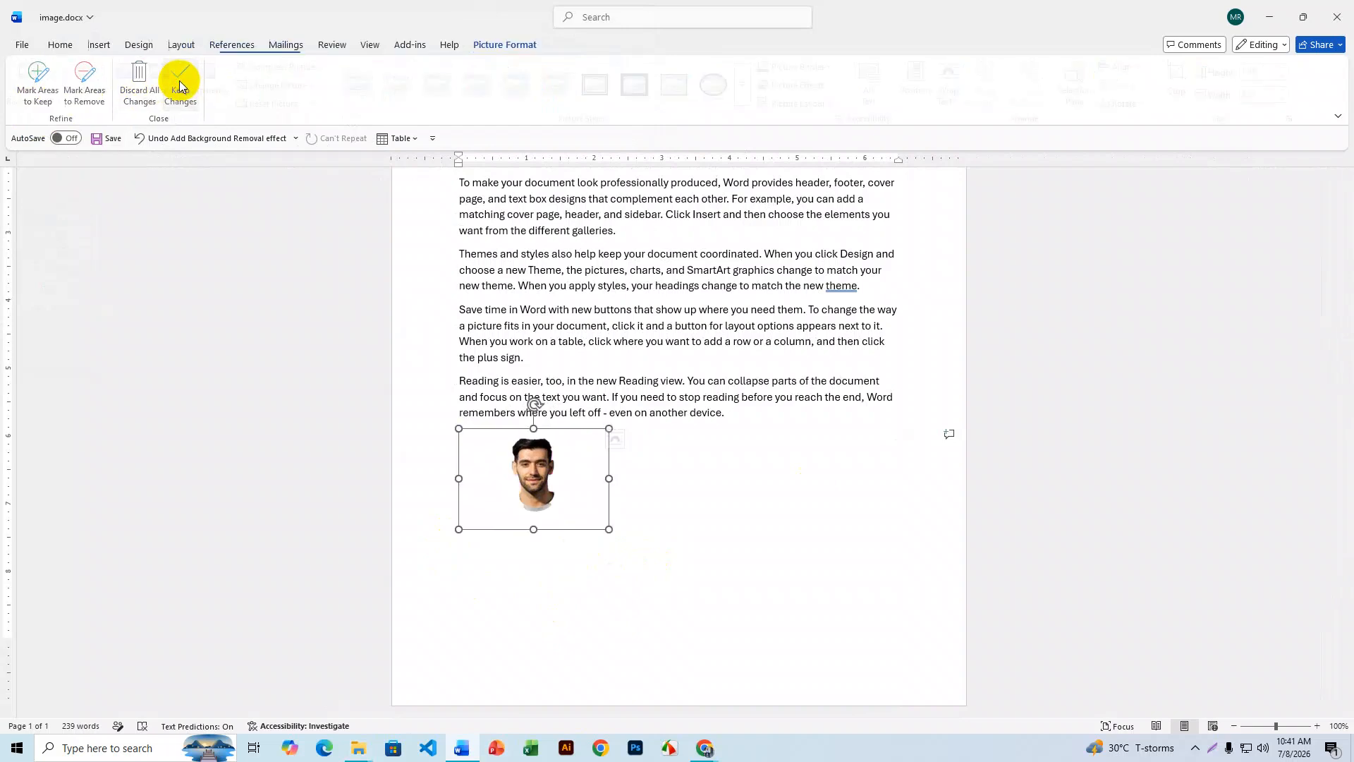
click(662, 509)
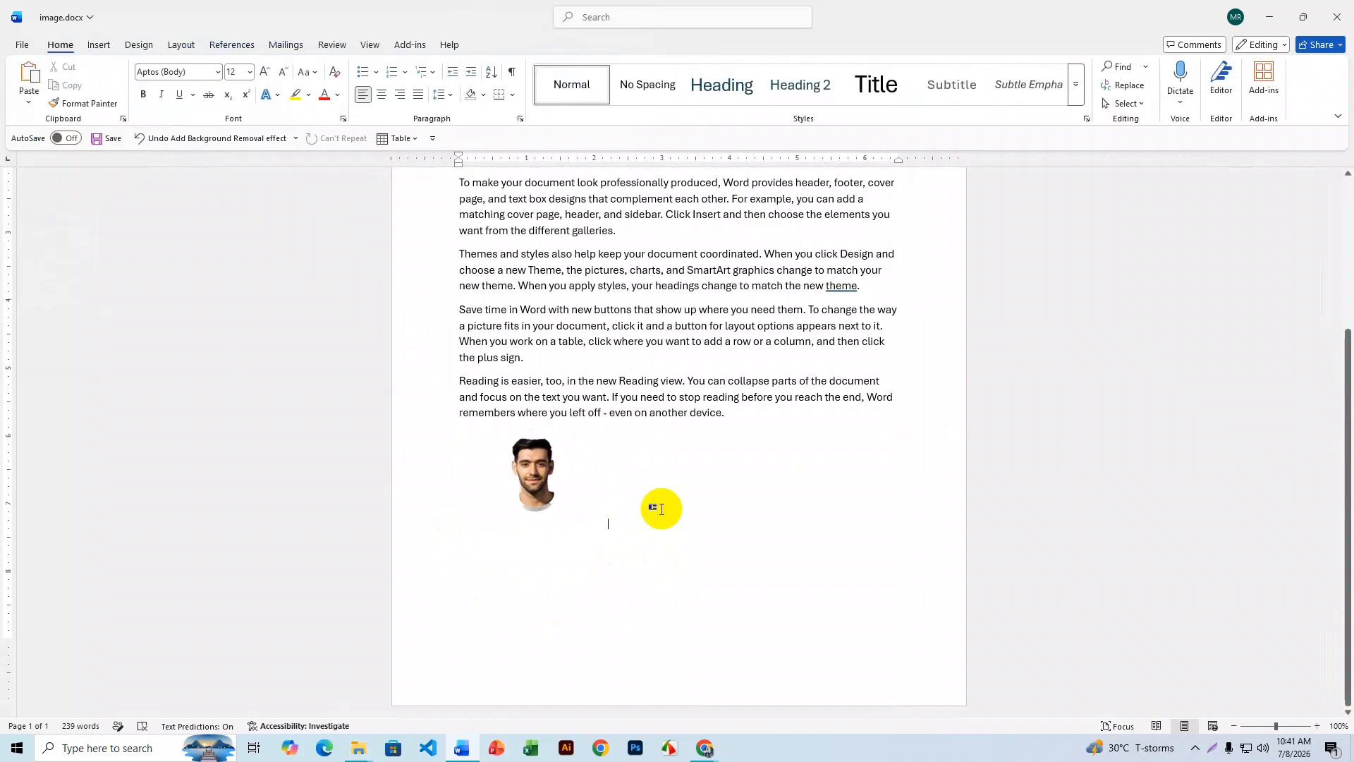
click(705, 747)
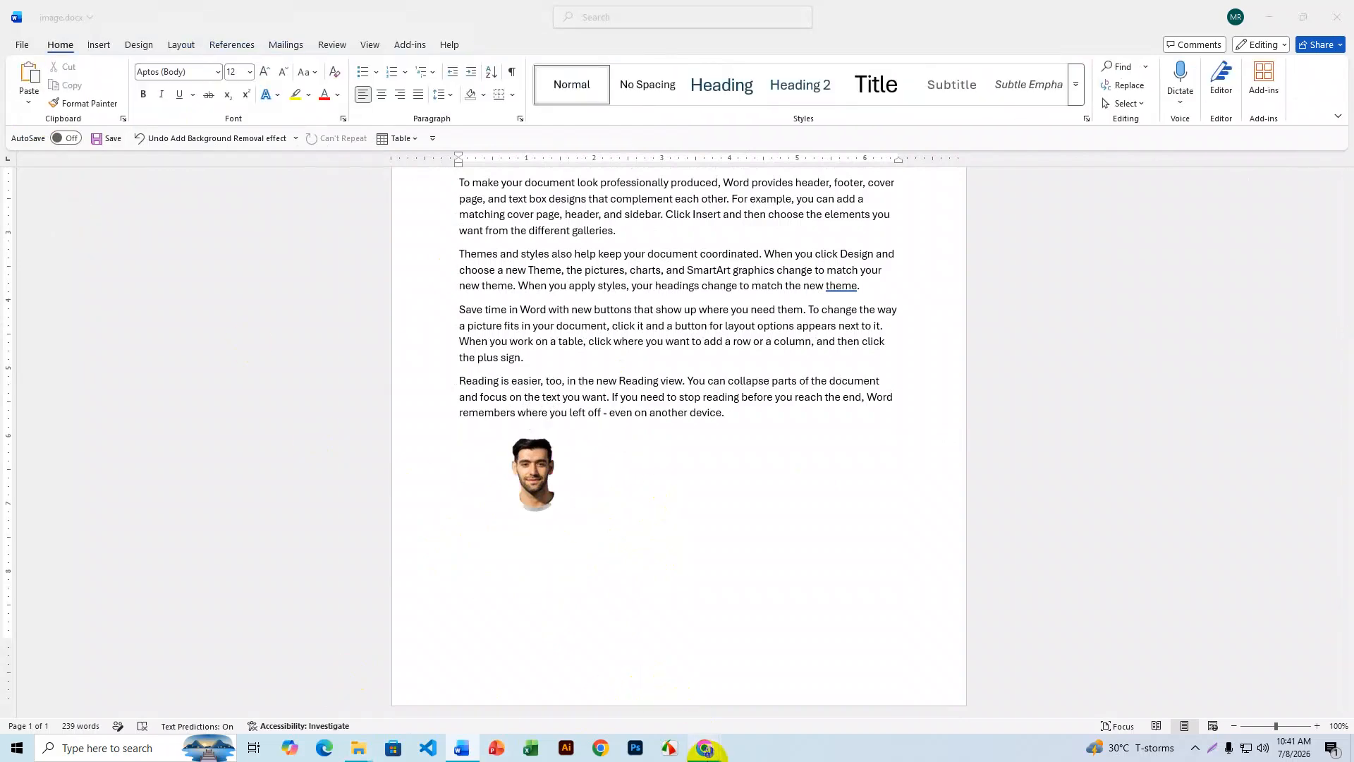
- Upload Screenshot_1.png to remove.bg to cut out its background
click(671, 720)
click(772, 13)
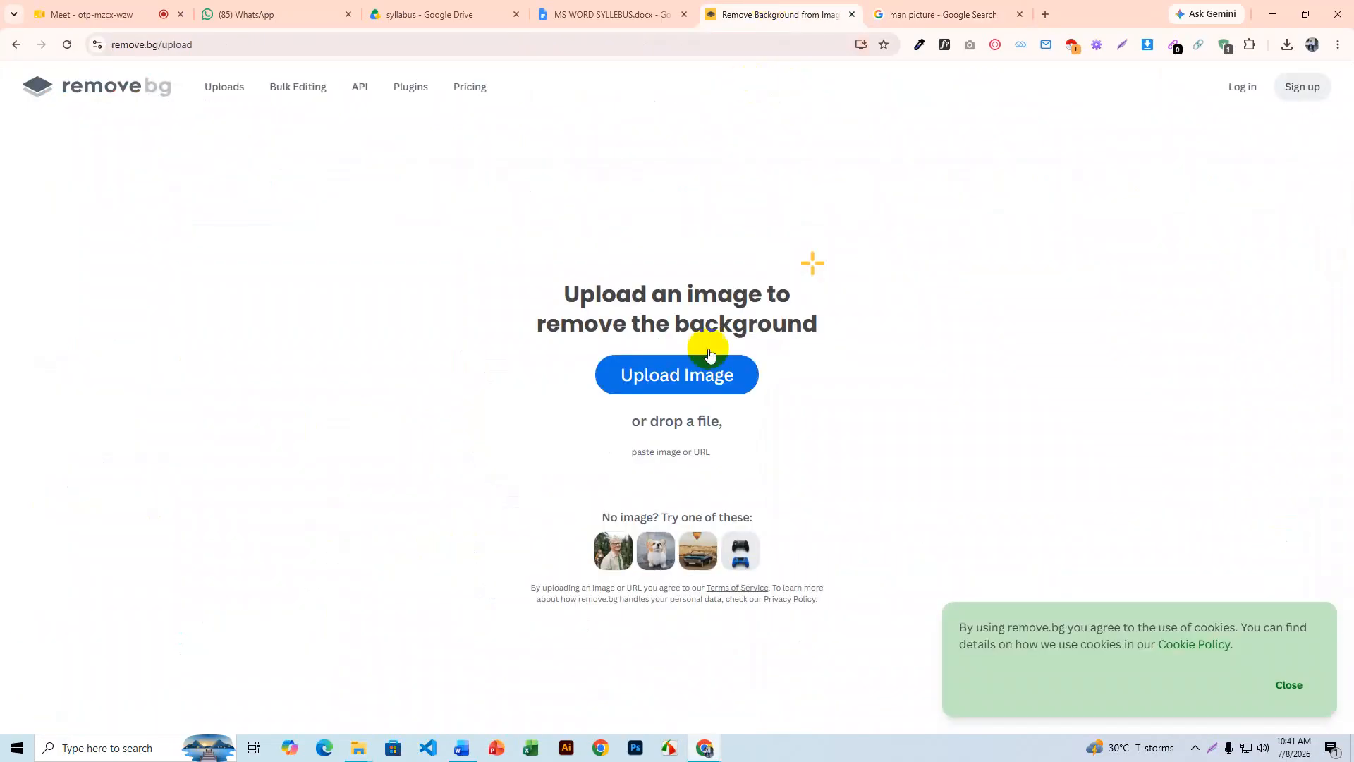
click(685, 374)
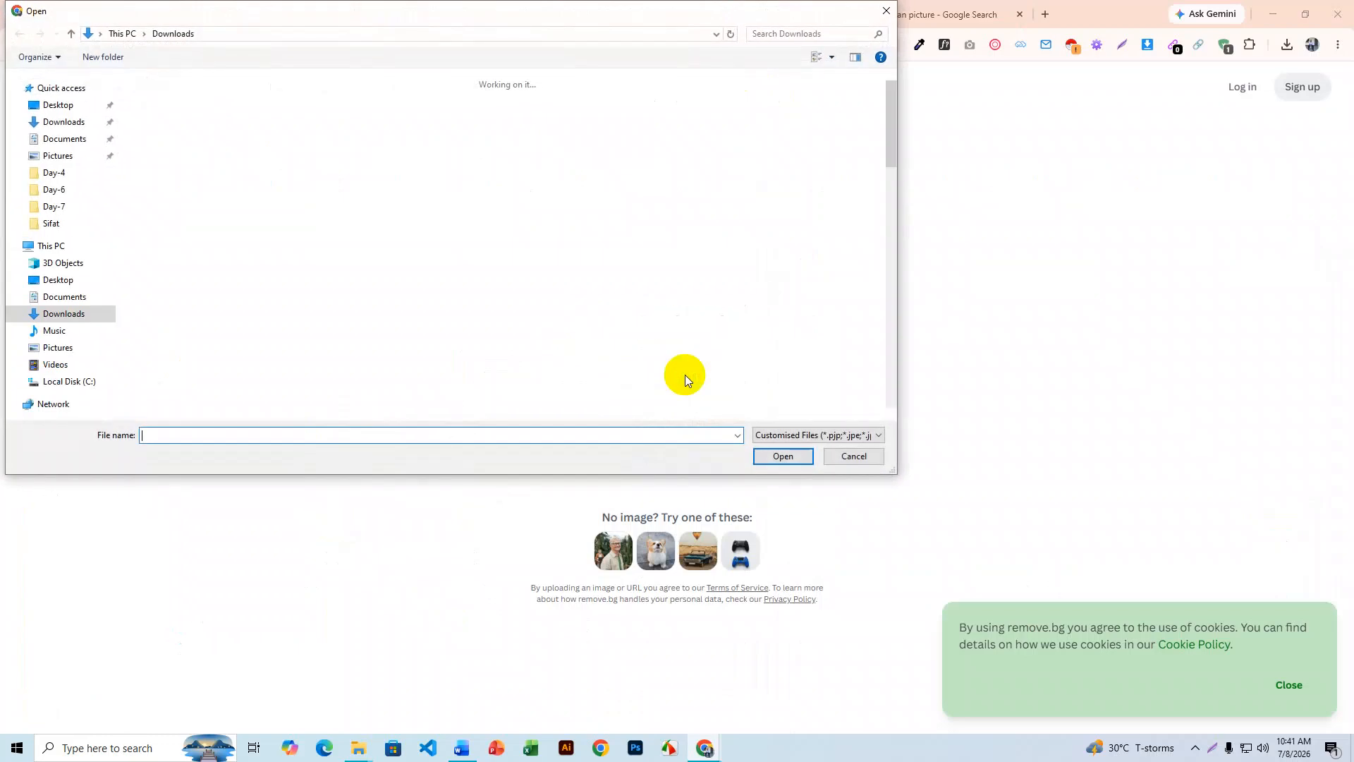
click(151, 109)
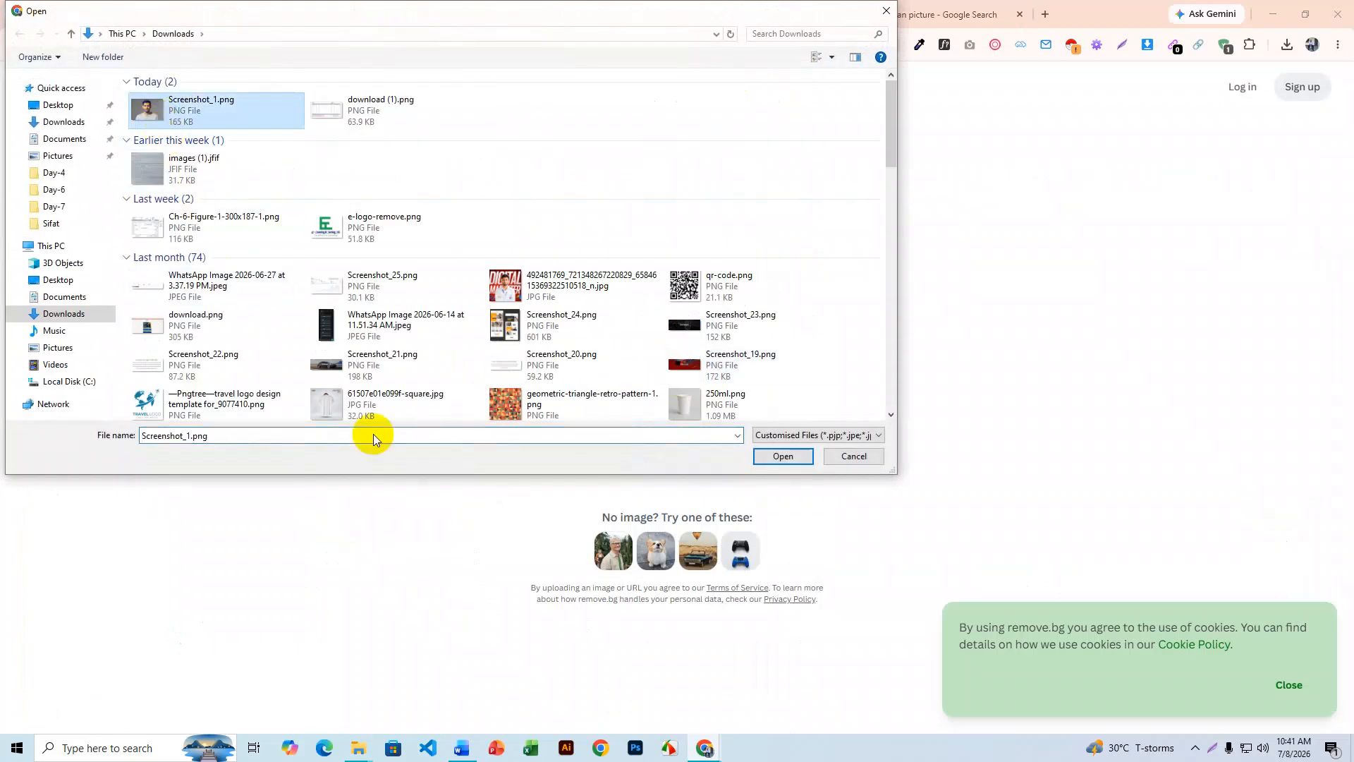
click(776, 456)
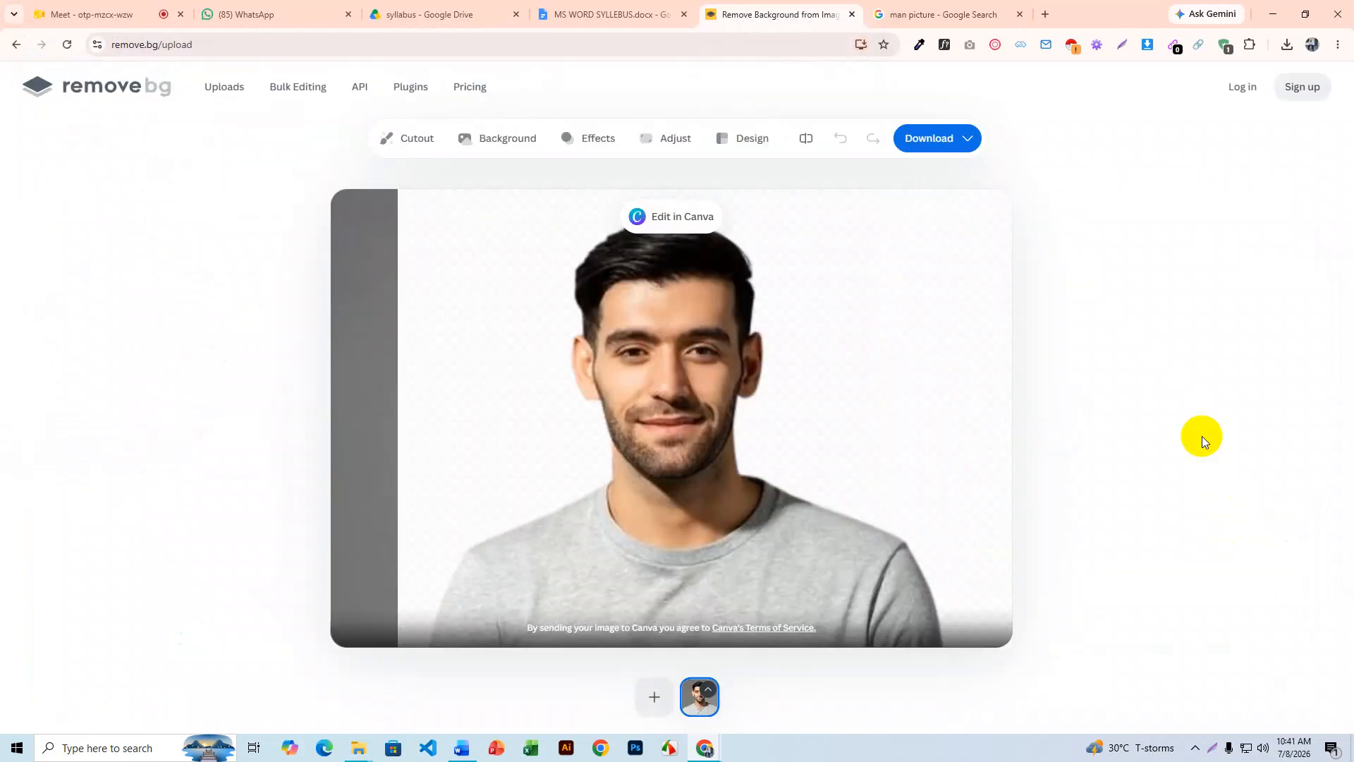
- Download the free 505x339 preview cut-out, Screenshot_1-removebg-preview.png, and return to Word
click(959, 144)
click(939, 185)
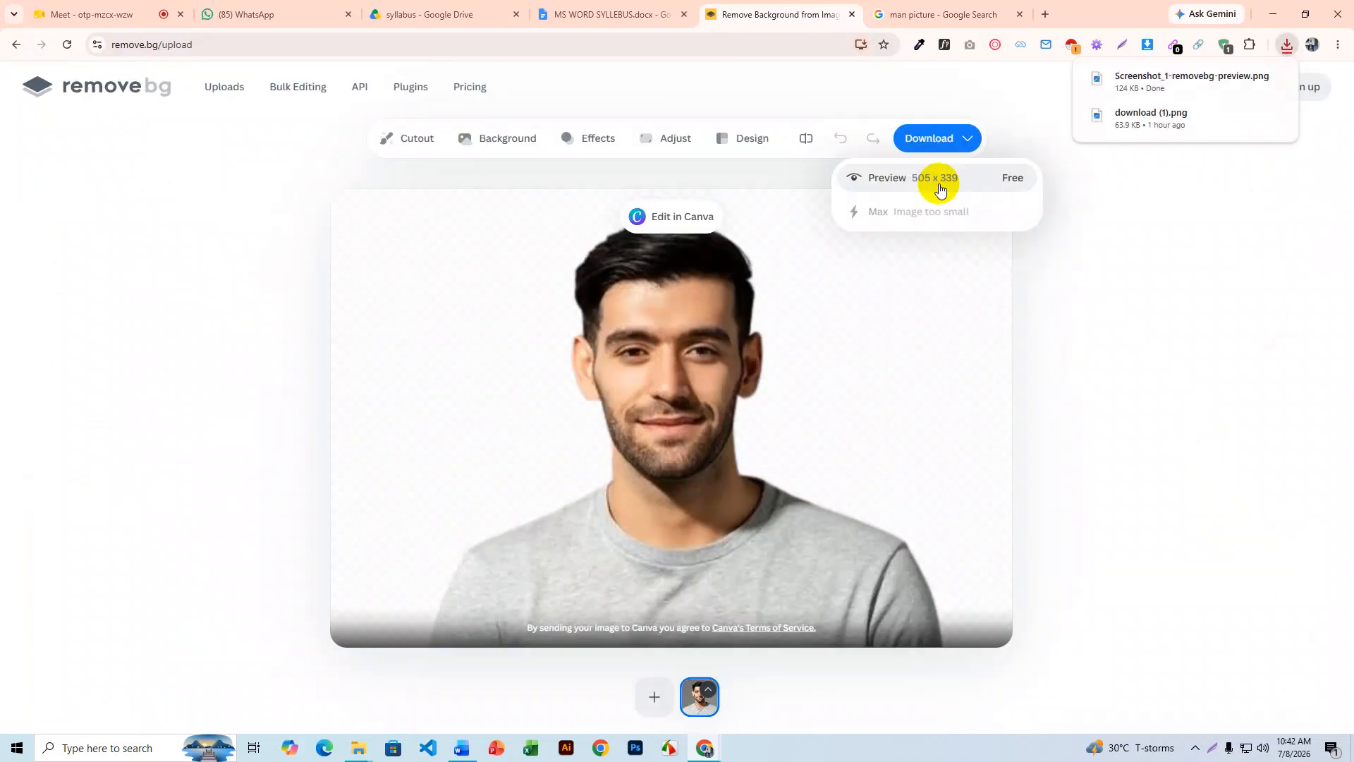
click(462, 750)
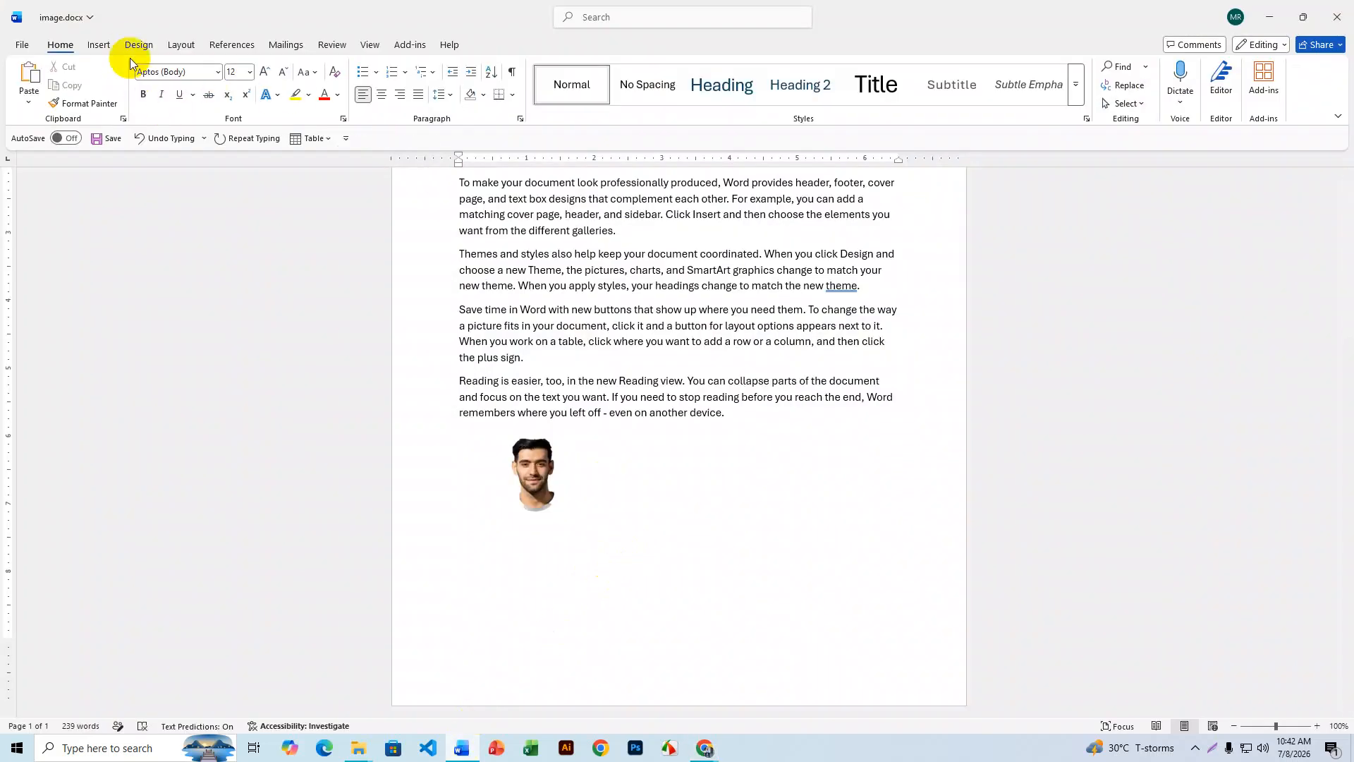
- Insert Screenshot_1-removebg-preview.png from this device into the document
click(109, 50)
click(174, 95)
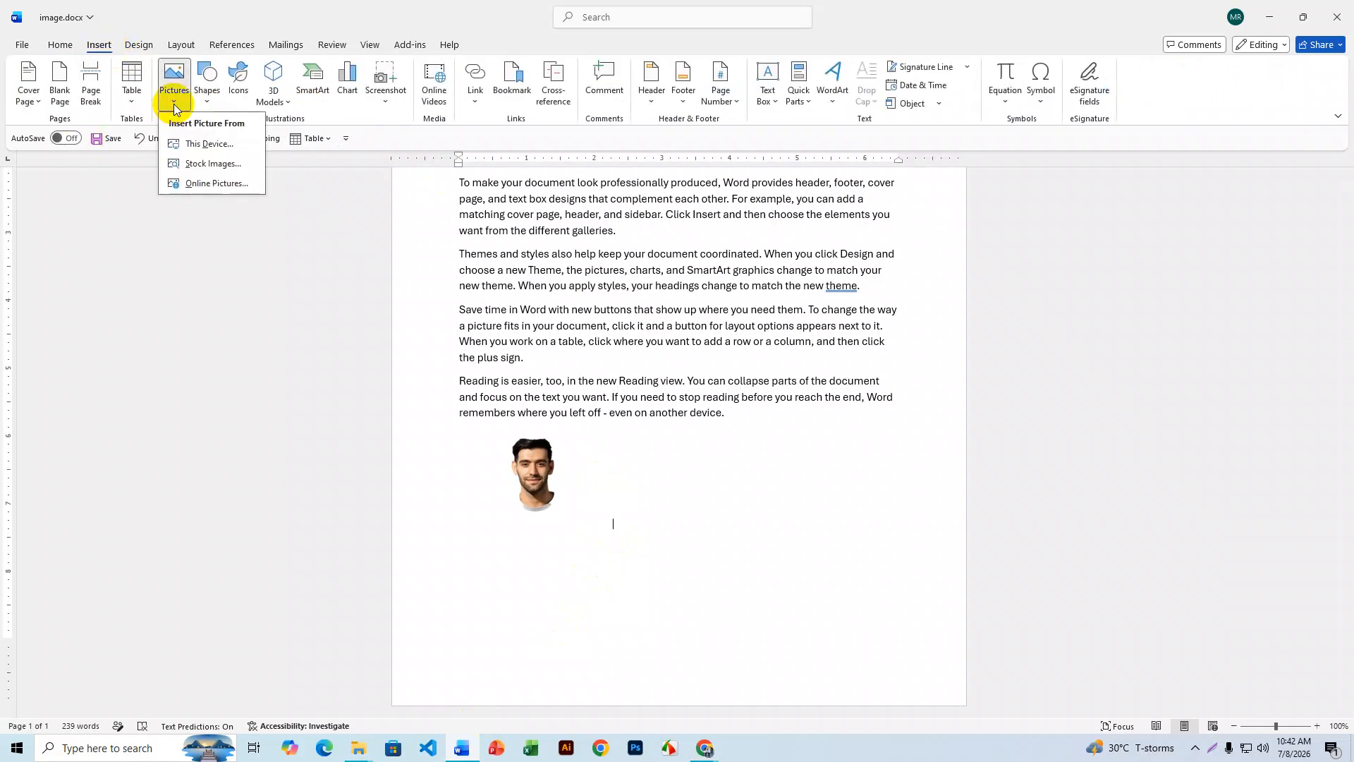
click(210, 146)
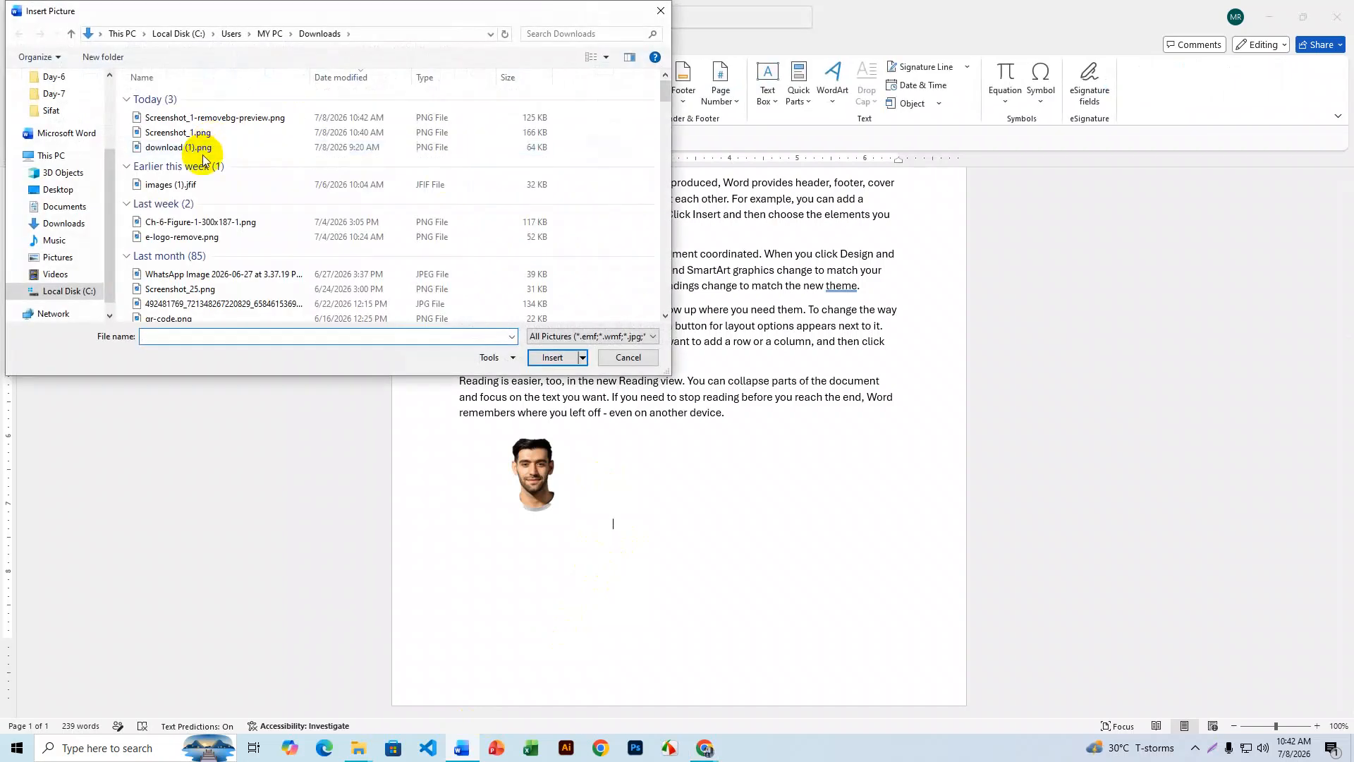
click(198, 120)
click(560, 368)
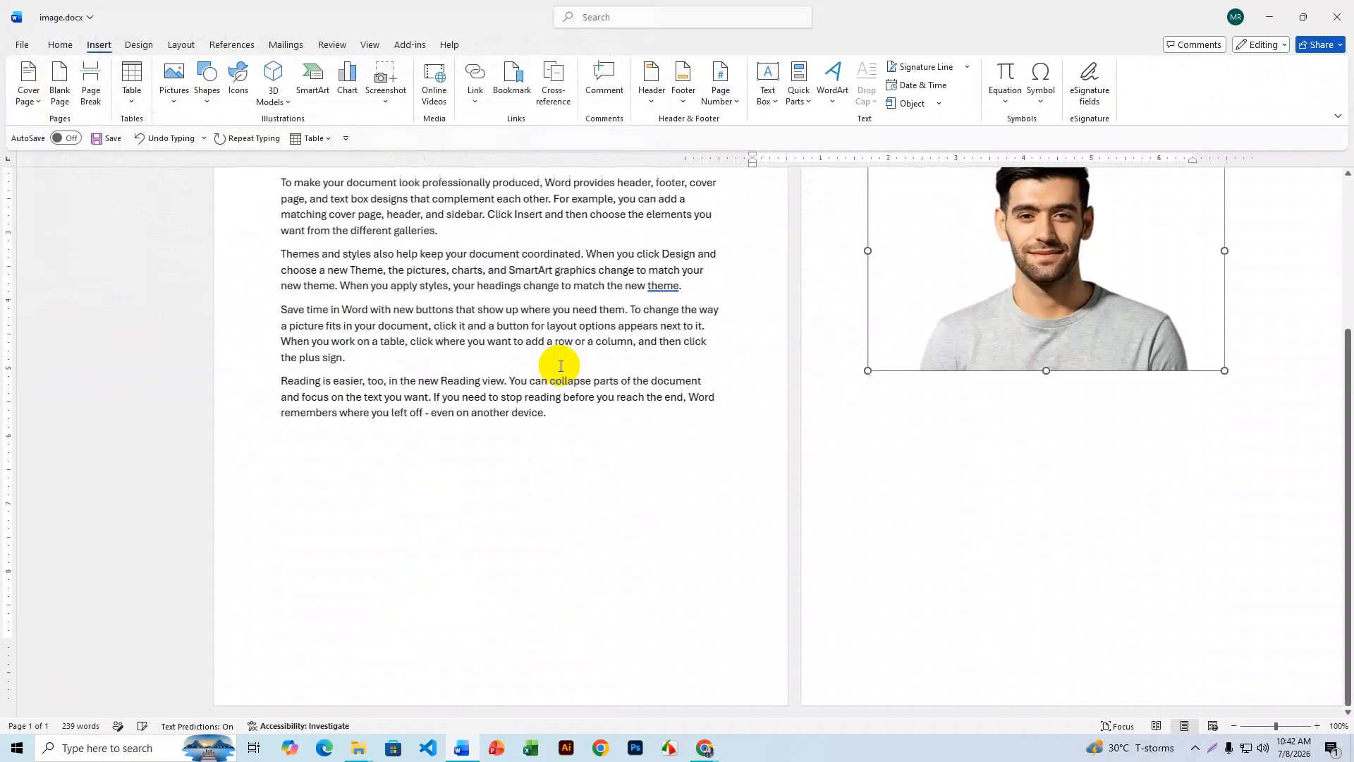
- Shrink the background-free portrait to 1.02" by 1.52" beside the first headshot
drag(1110, 370, 829, 259)
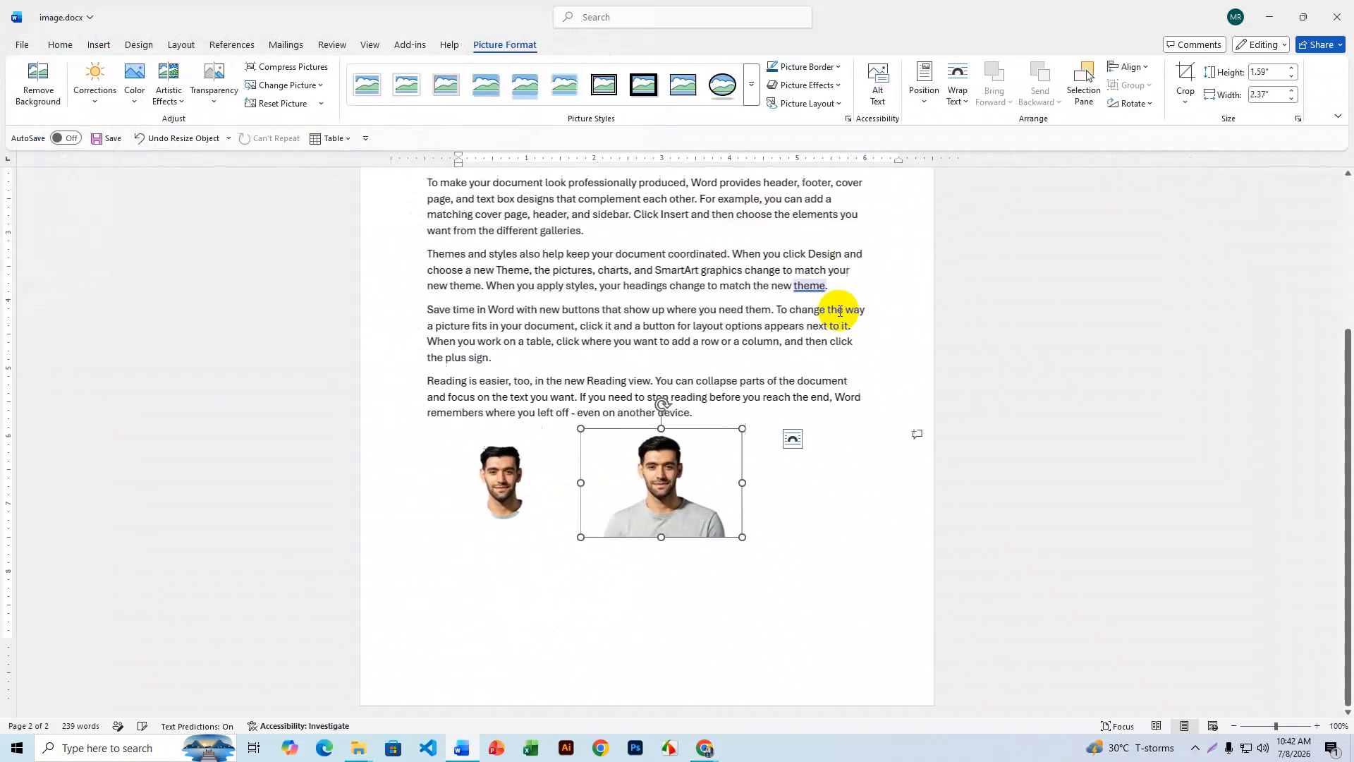
click(523, 503)
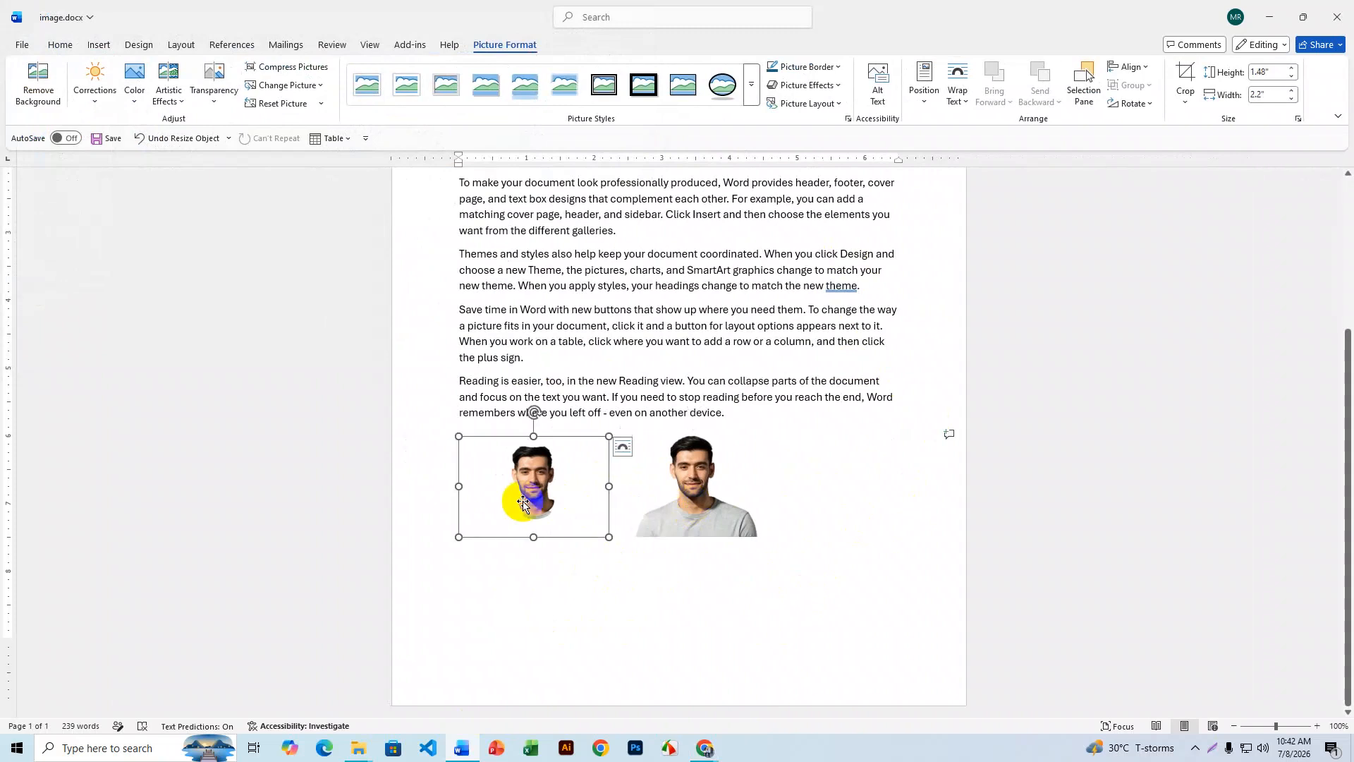
click(680, 483)
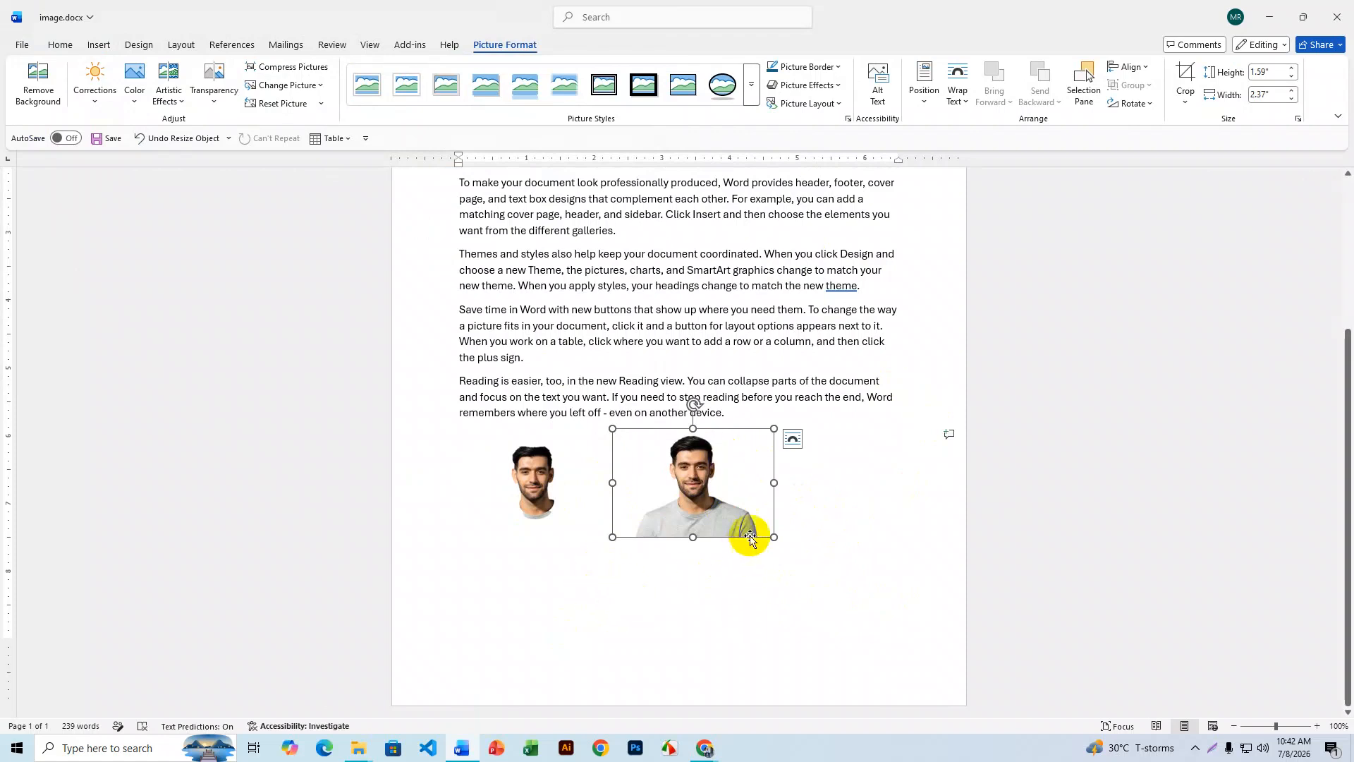
drag(774, 537, 675, 498)
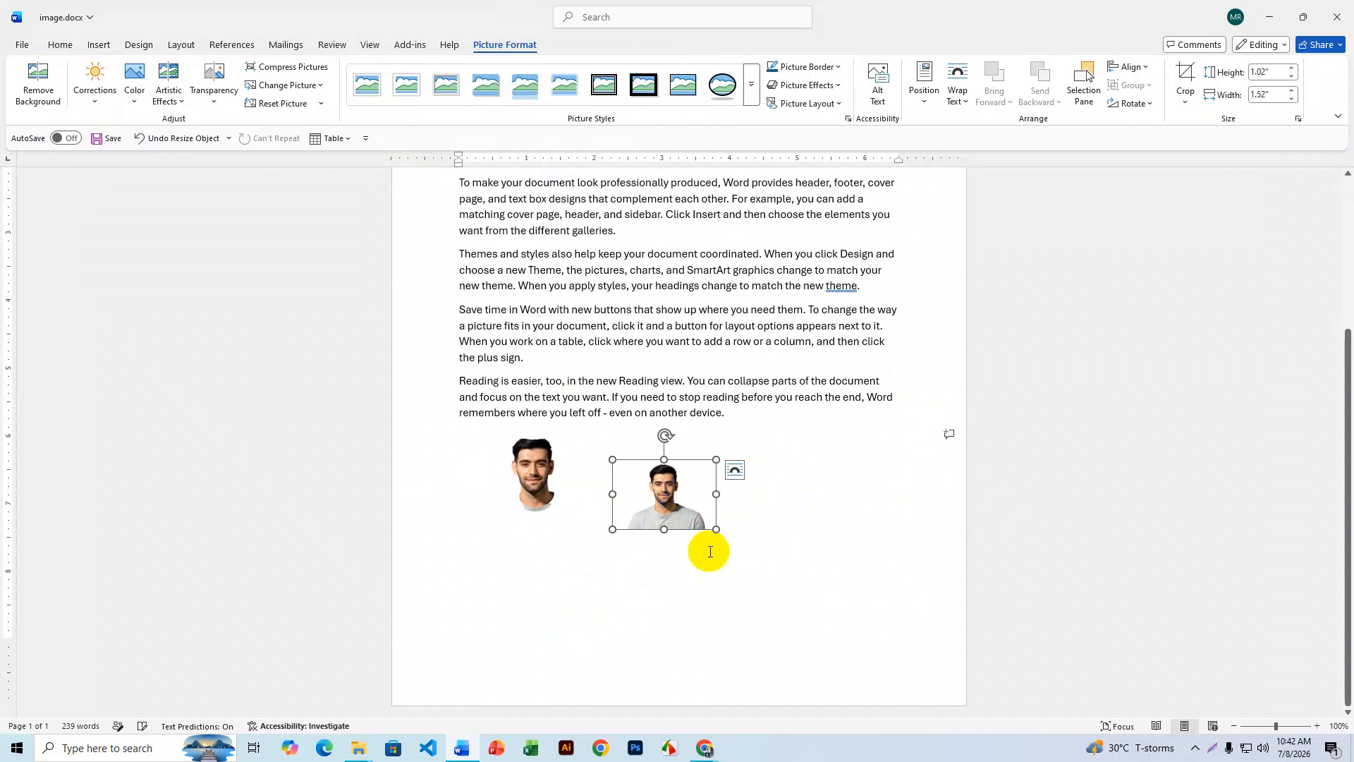
click(767, 499)
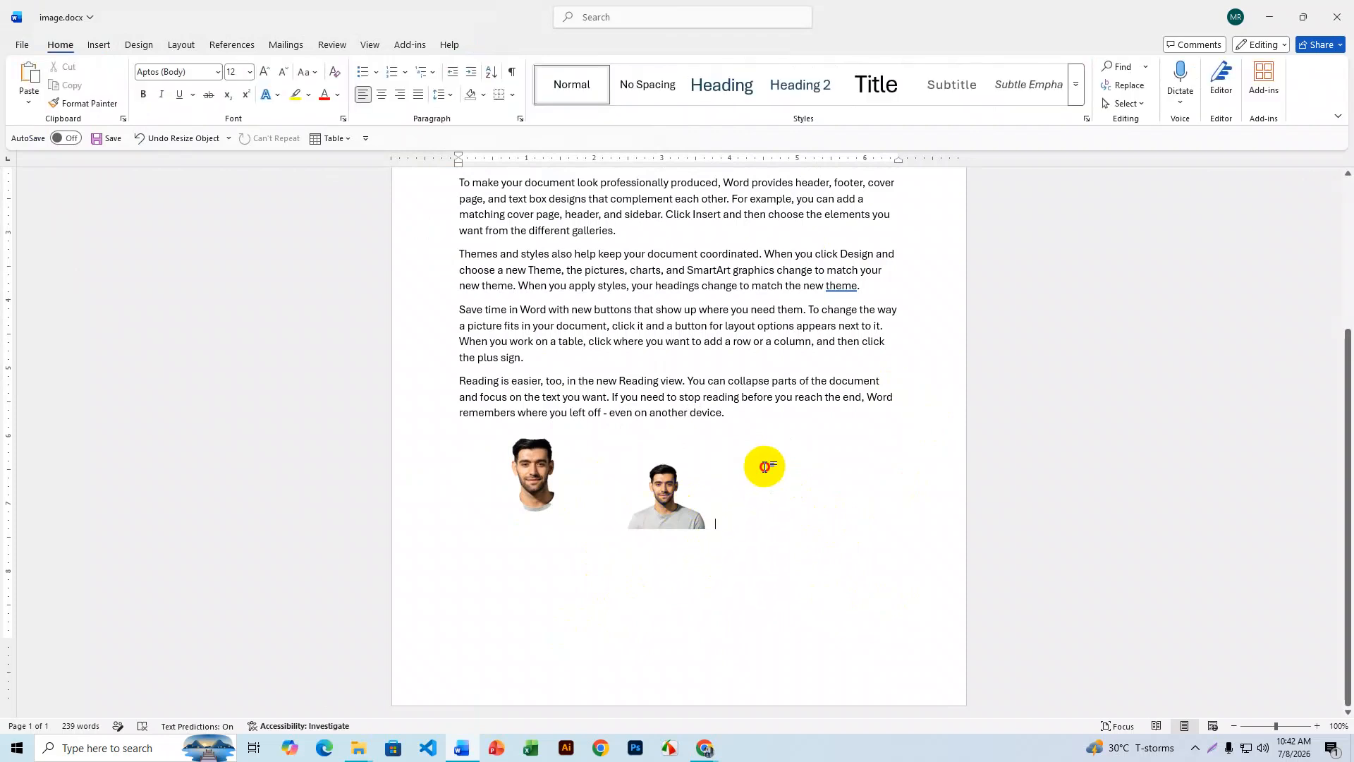
click(99, 42)
- Insert Screenshot_1.png from Downloads as a third picture
click(174, 96)
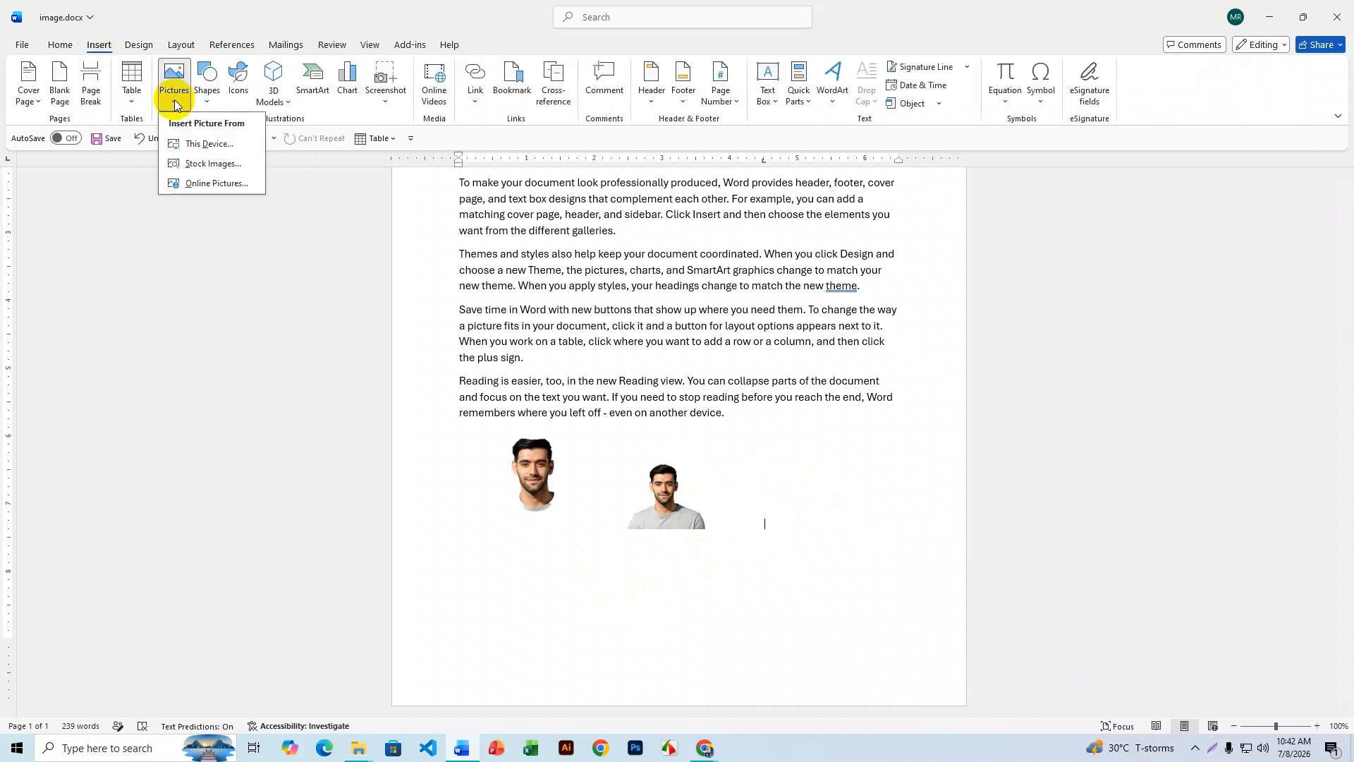
click(196, 145)
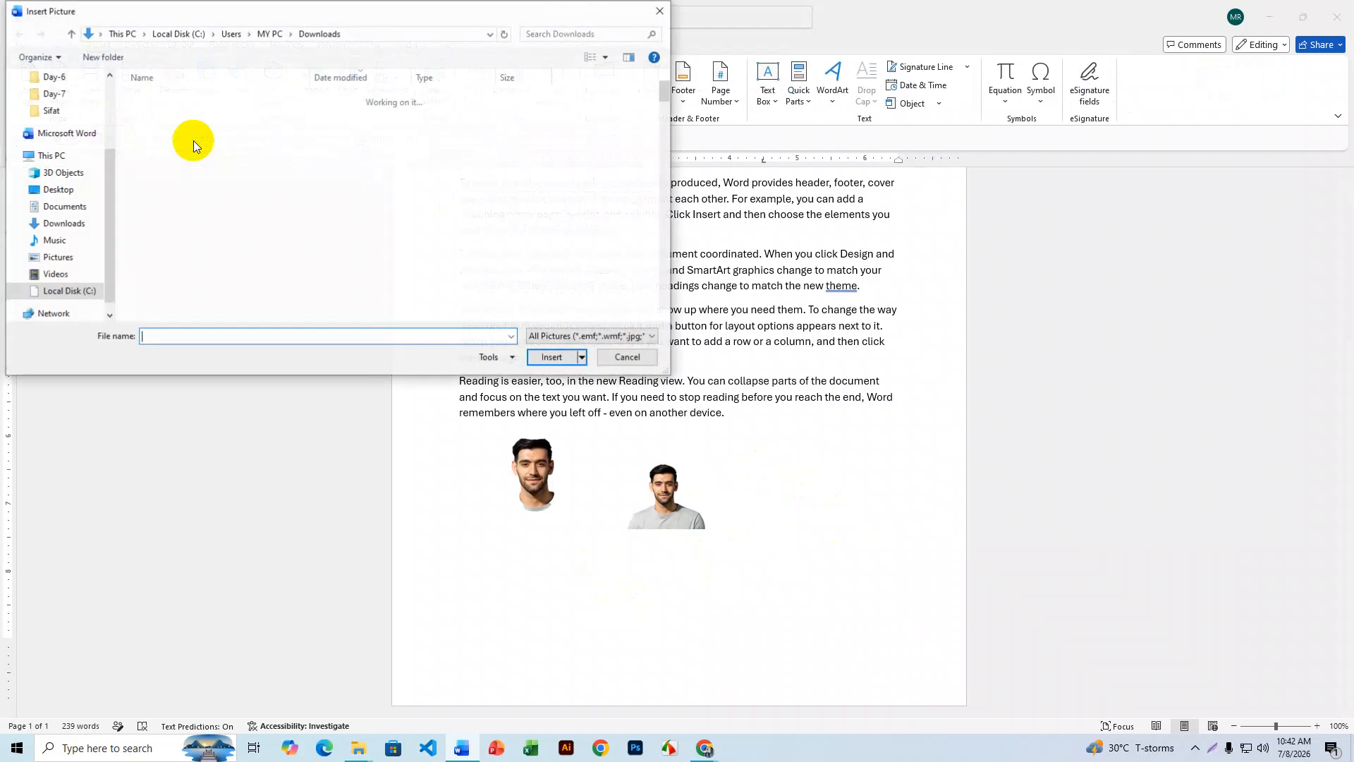
click(183, 119)
click(179, 133)
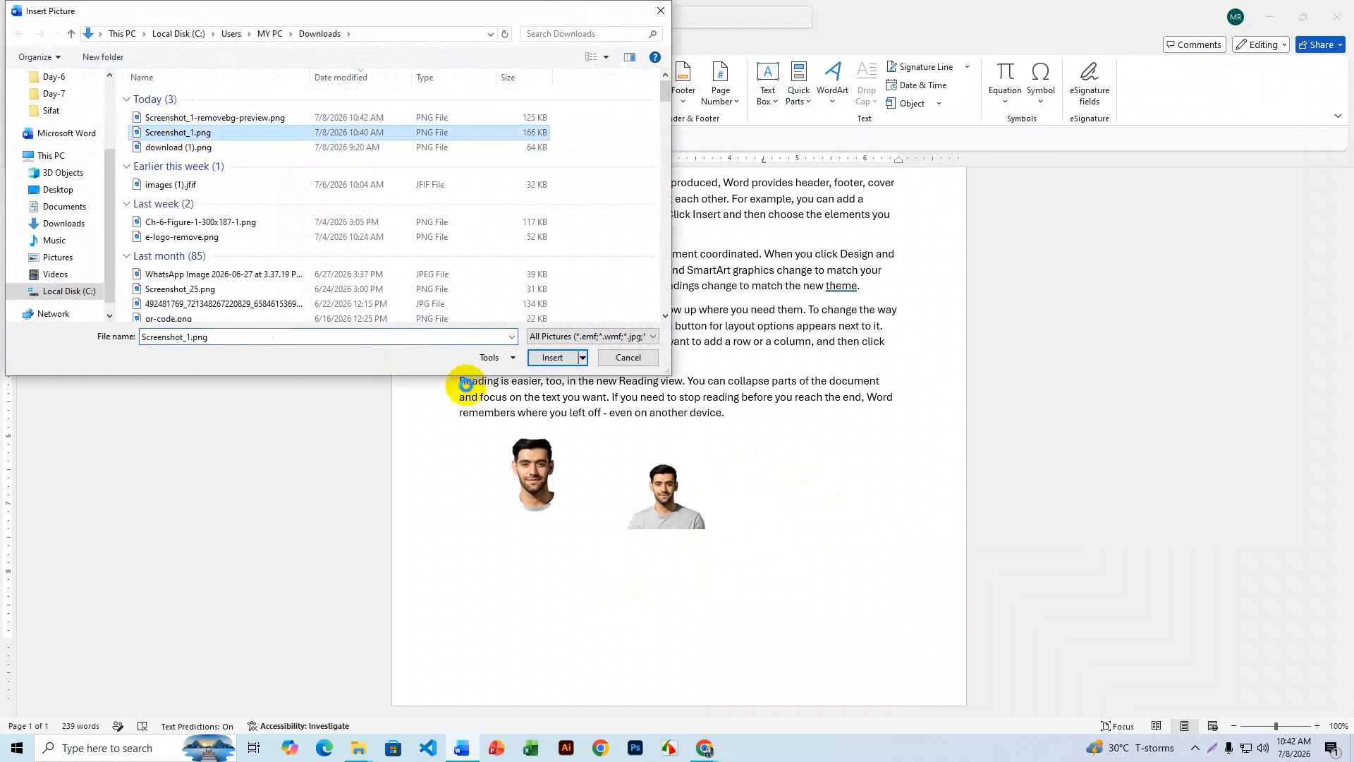
click(552, 359)
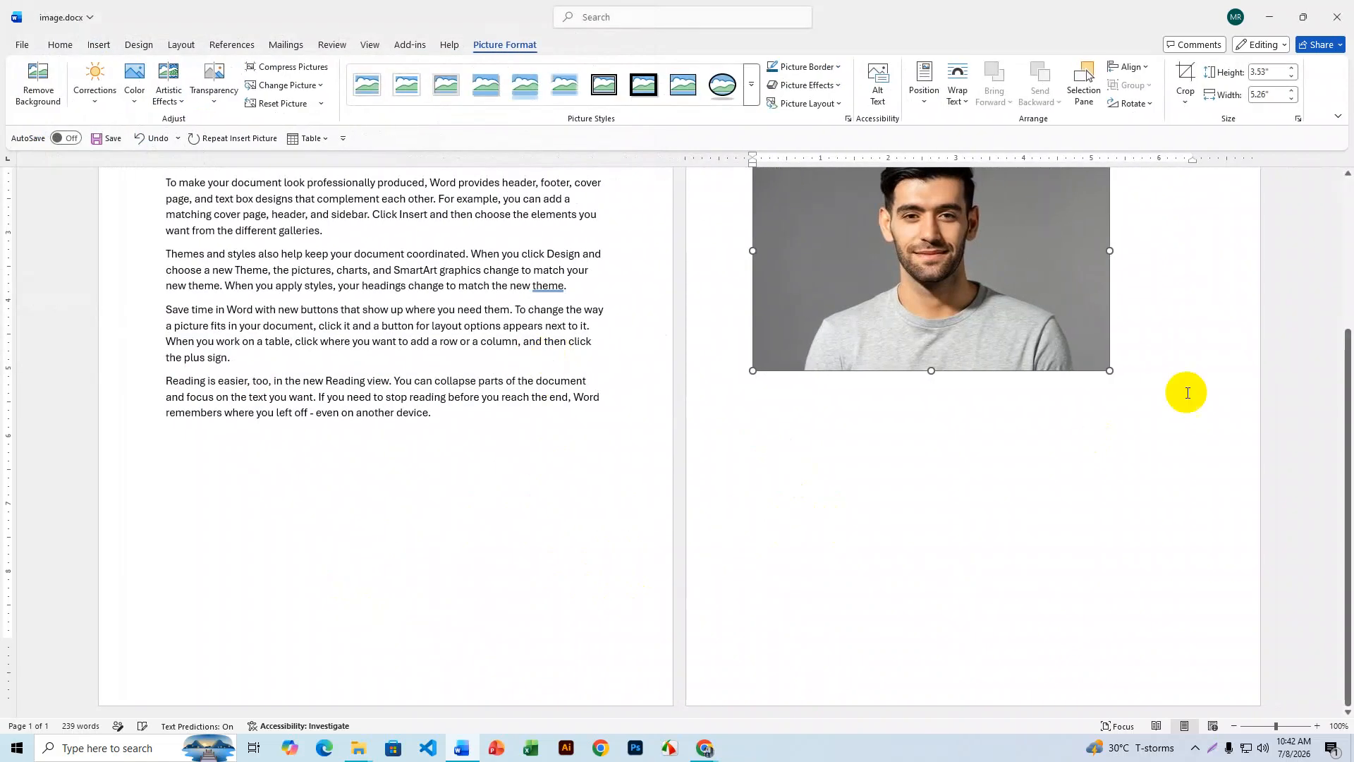
- Shrink the new Screenshot_1.png picture to 1.21" by 1.8"
drag(1106, 370, 940, 257)
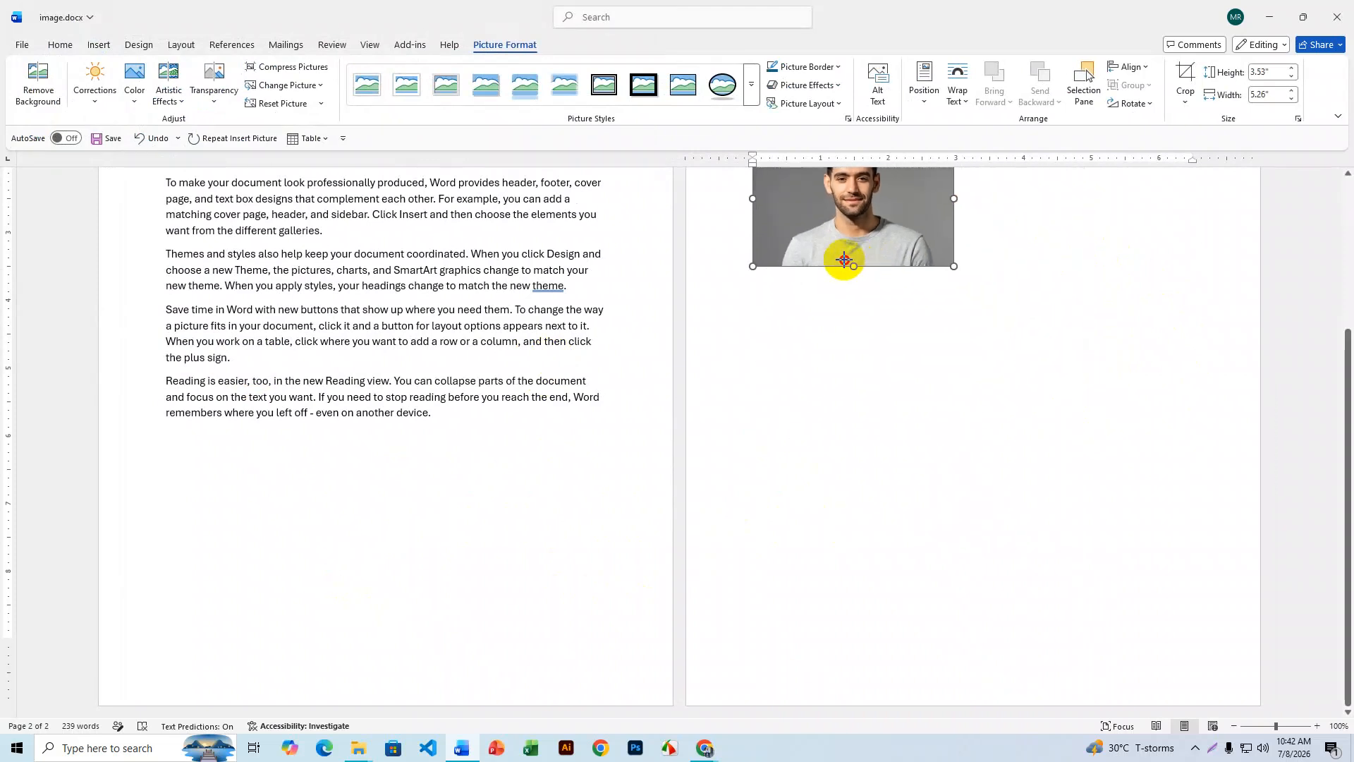
scroll(891, 520, up, 1)
scroll(868, 423, up, 2)
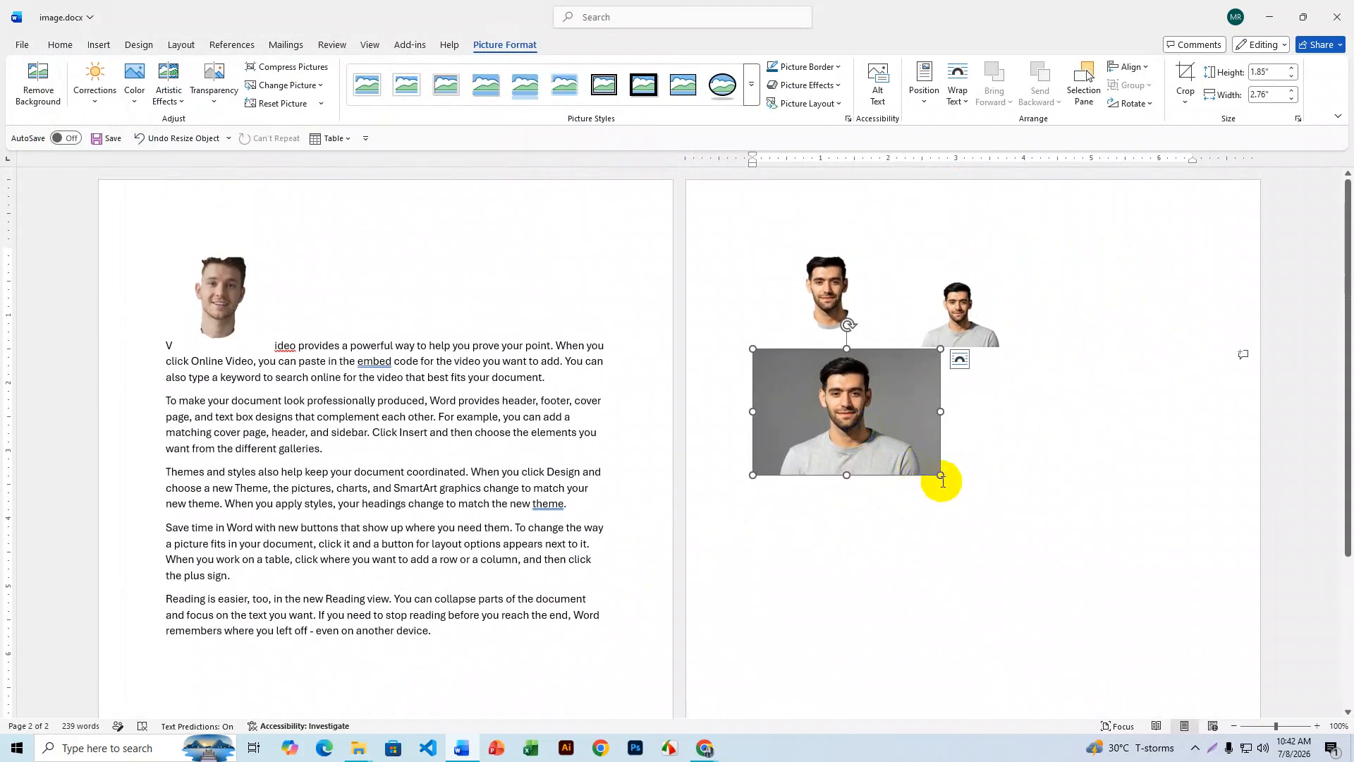
drag(942, 480, 875, 430)
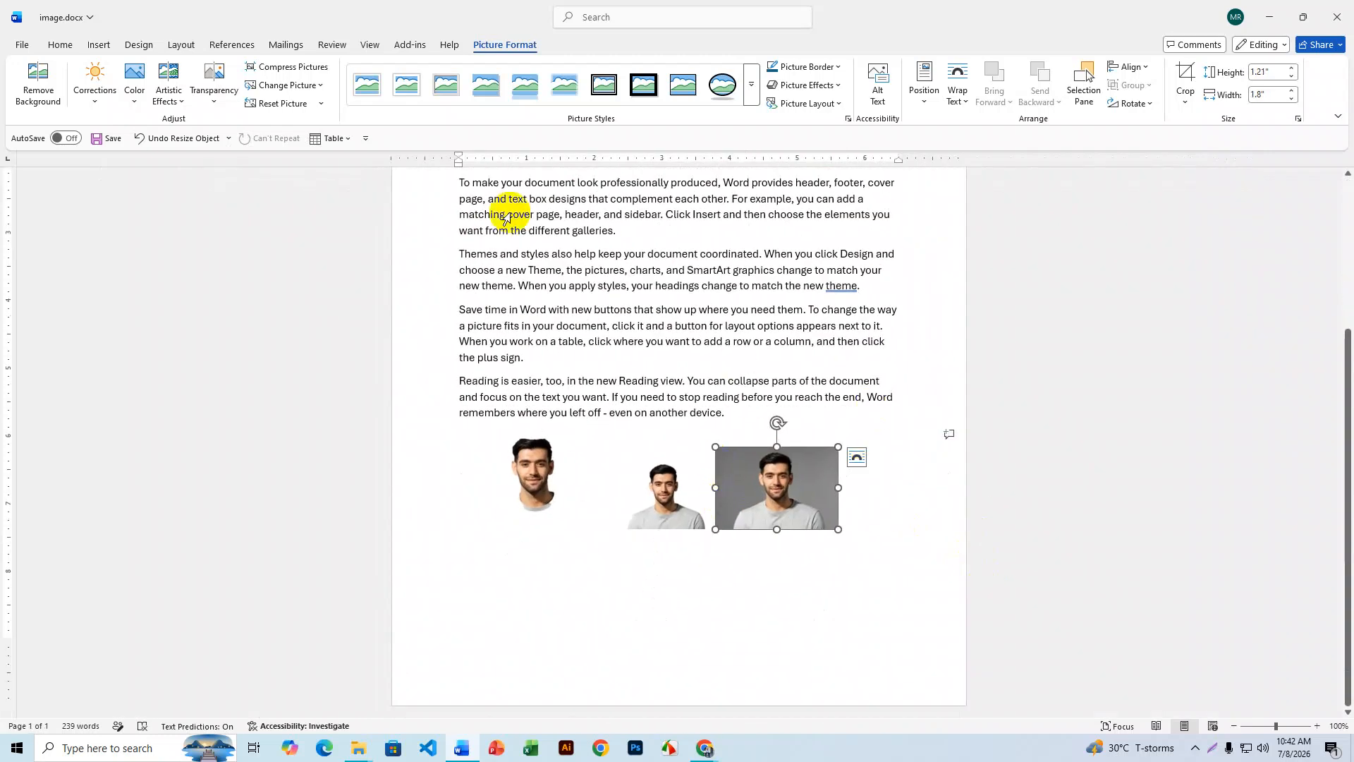
click(137, 101)
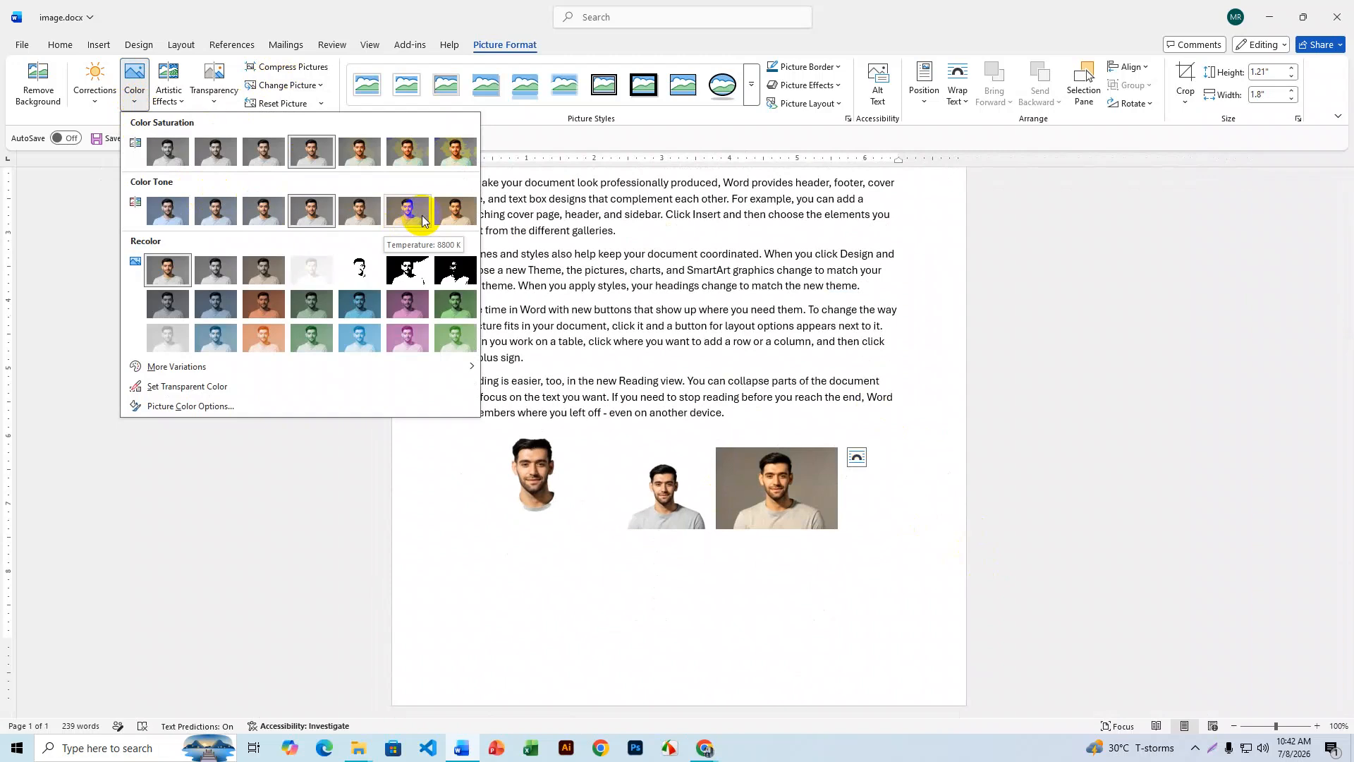
click(95, 102)
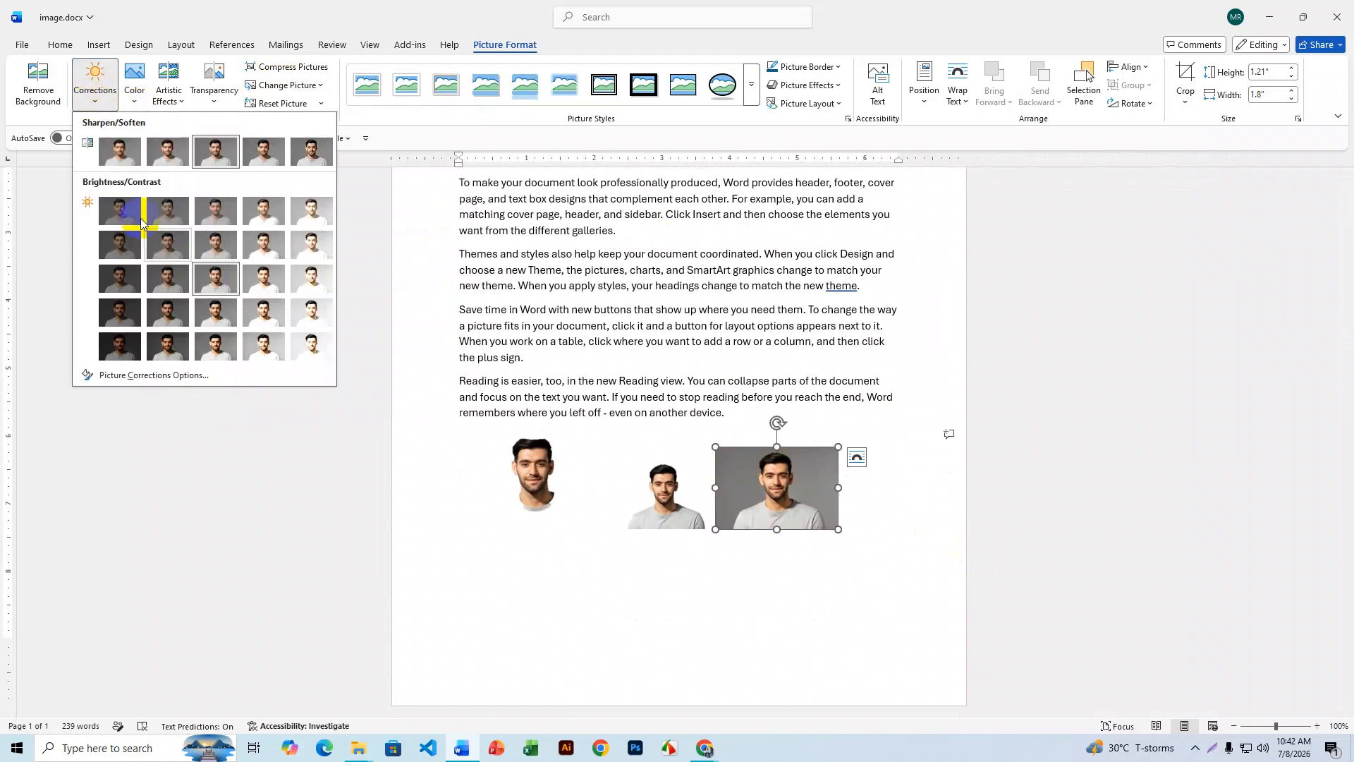
click(214, 103)
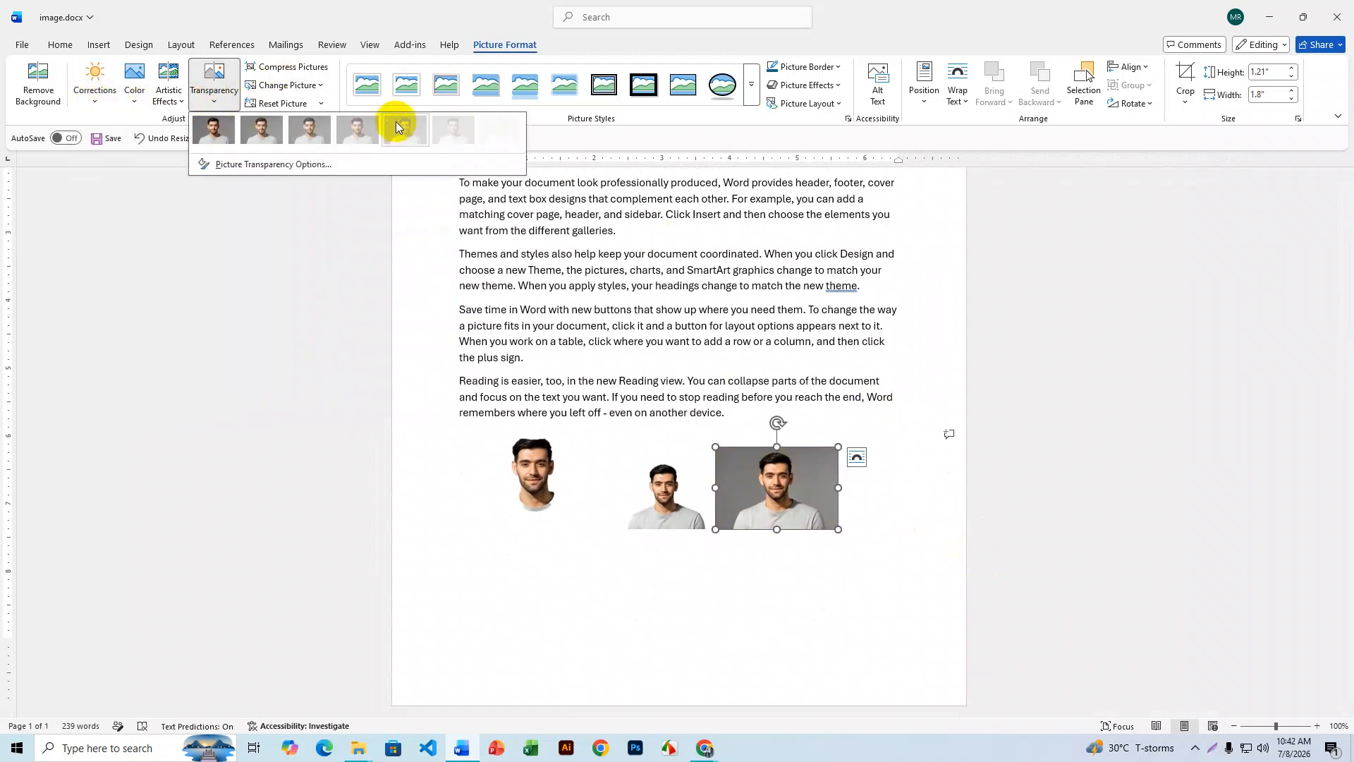
click(182, 103)
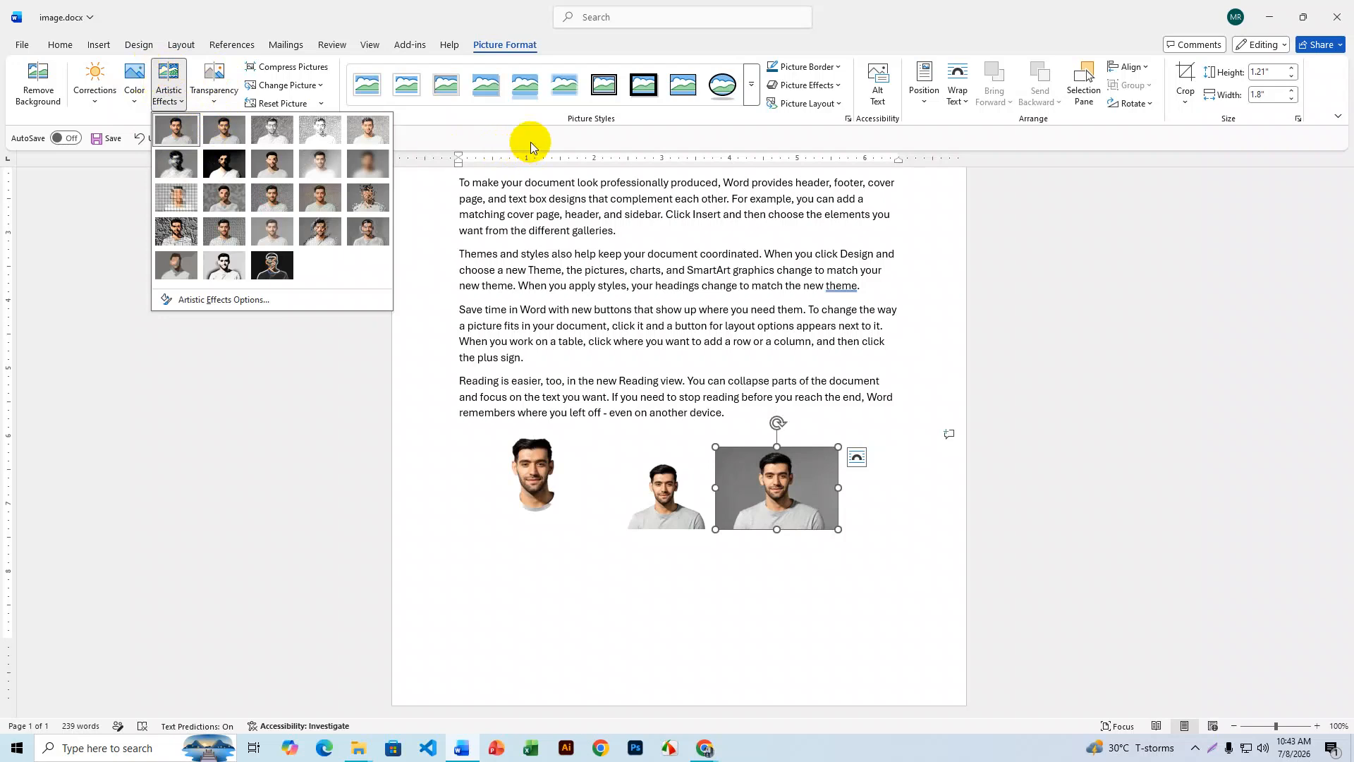
click(635, 104)
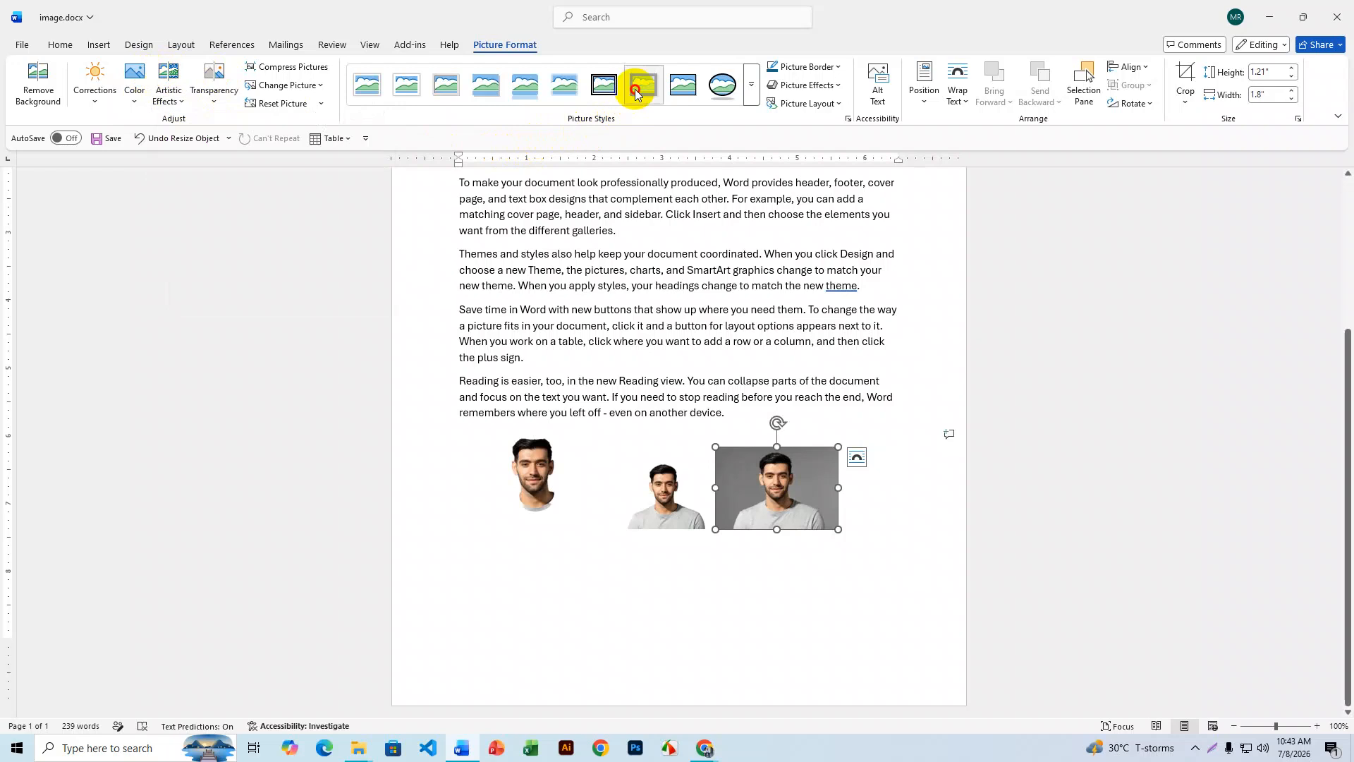
scroll(987, 374, up, 3)
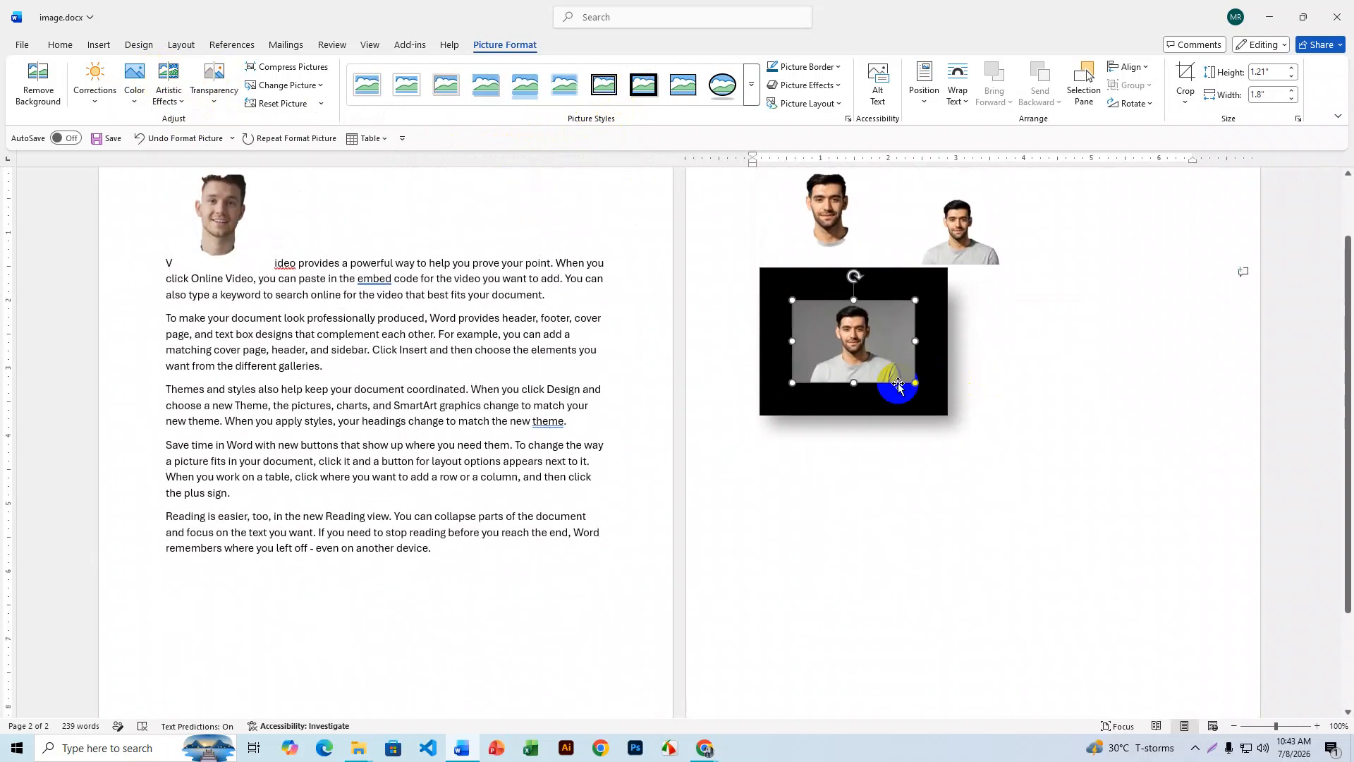
click(752, 103)
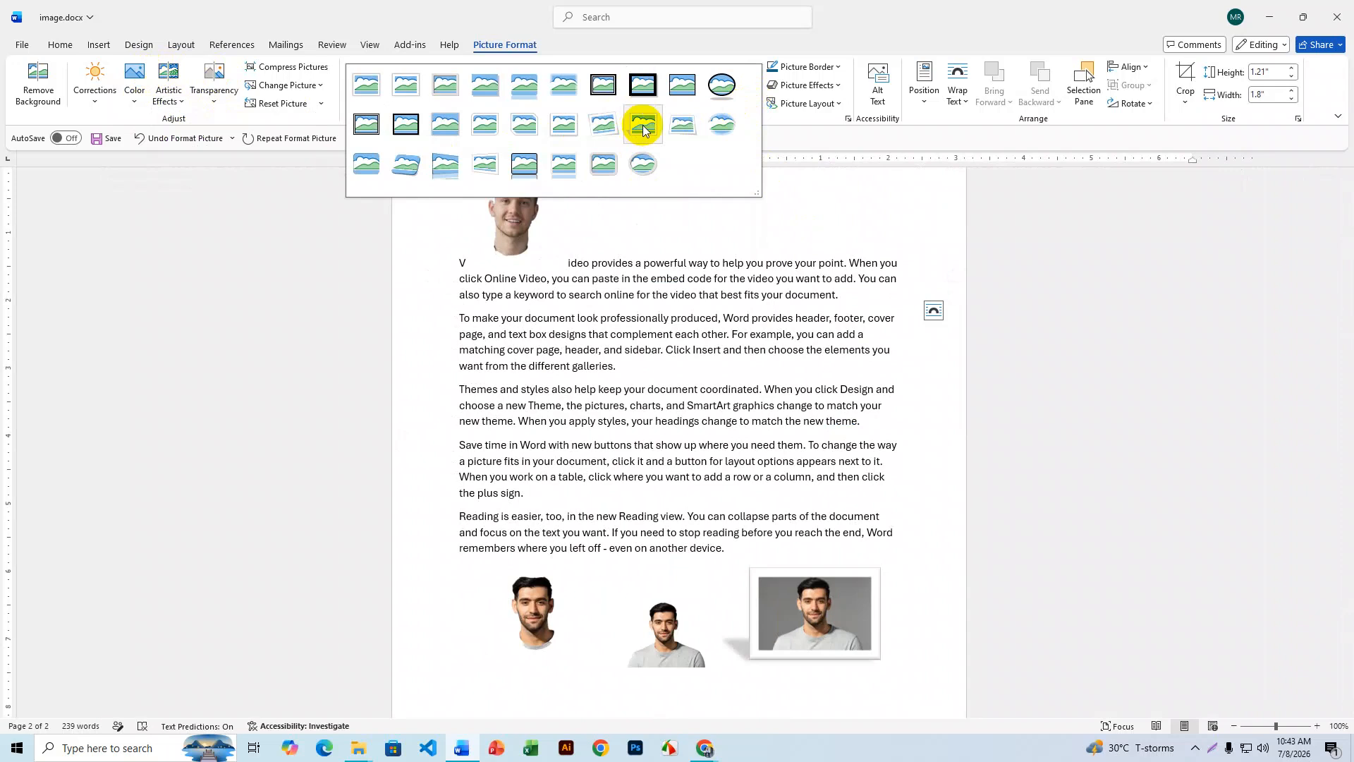
click(642, 125)
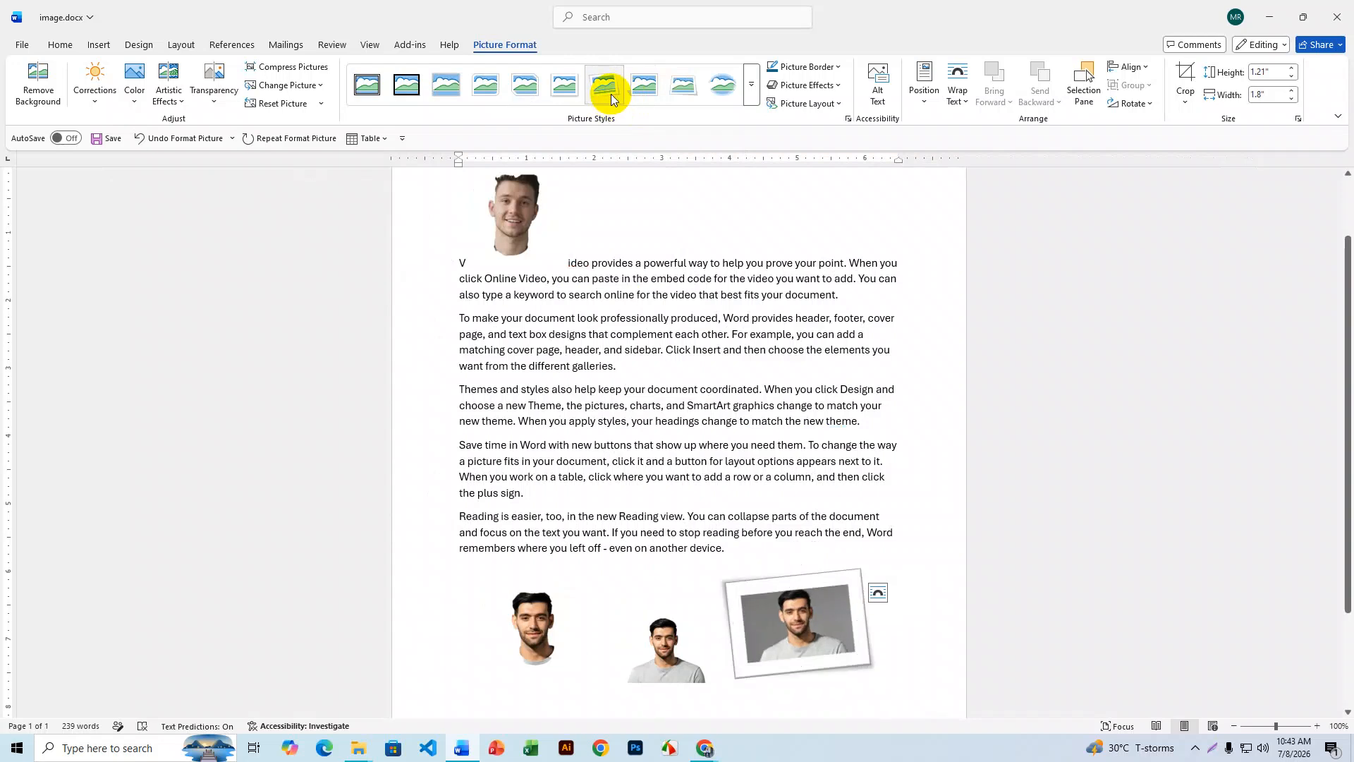
click(751, 102)
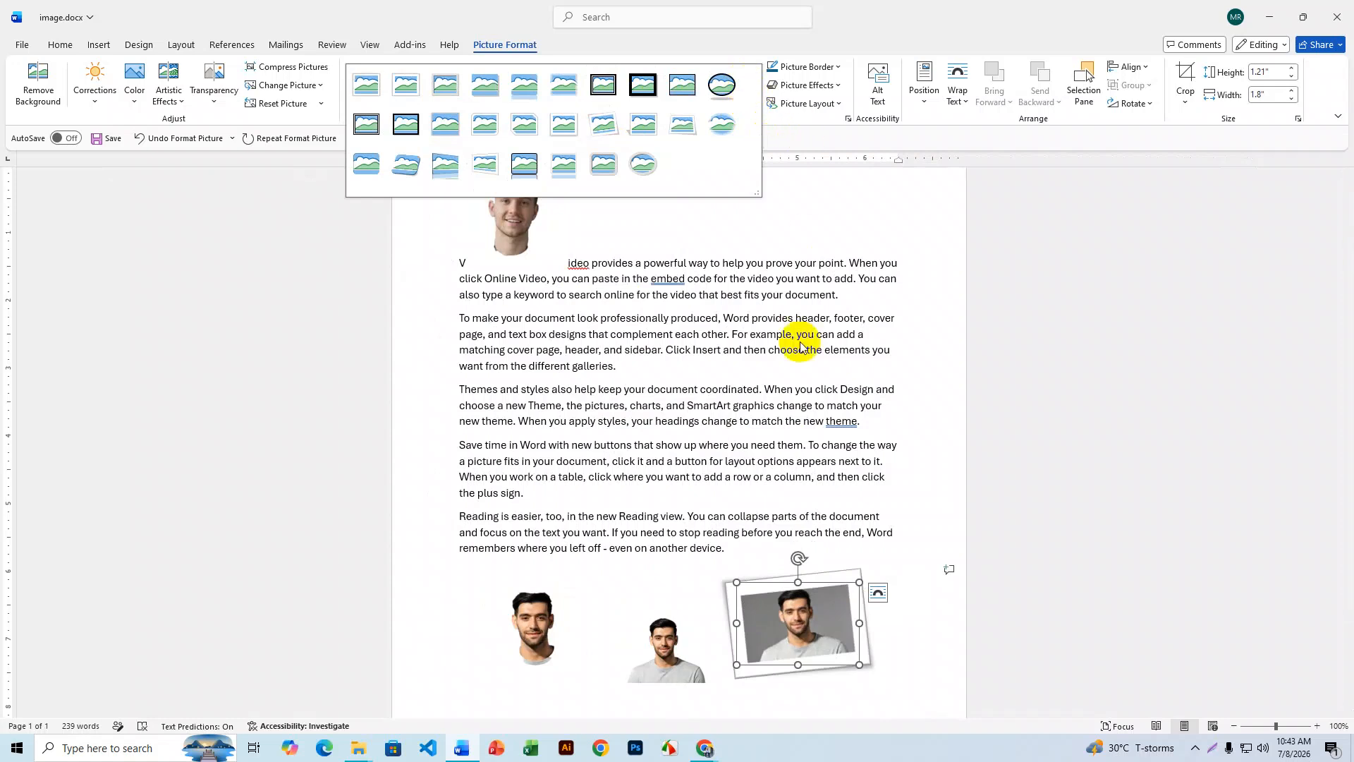
click(800, 485)
key(ctrl+z)
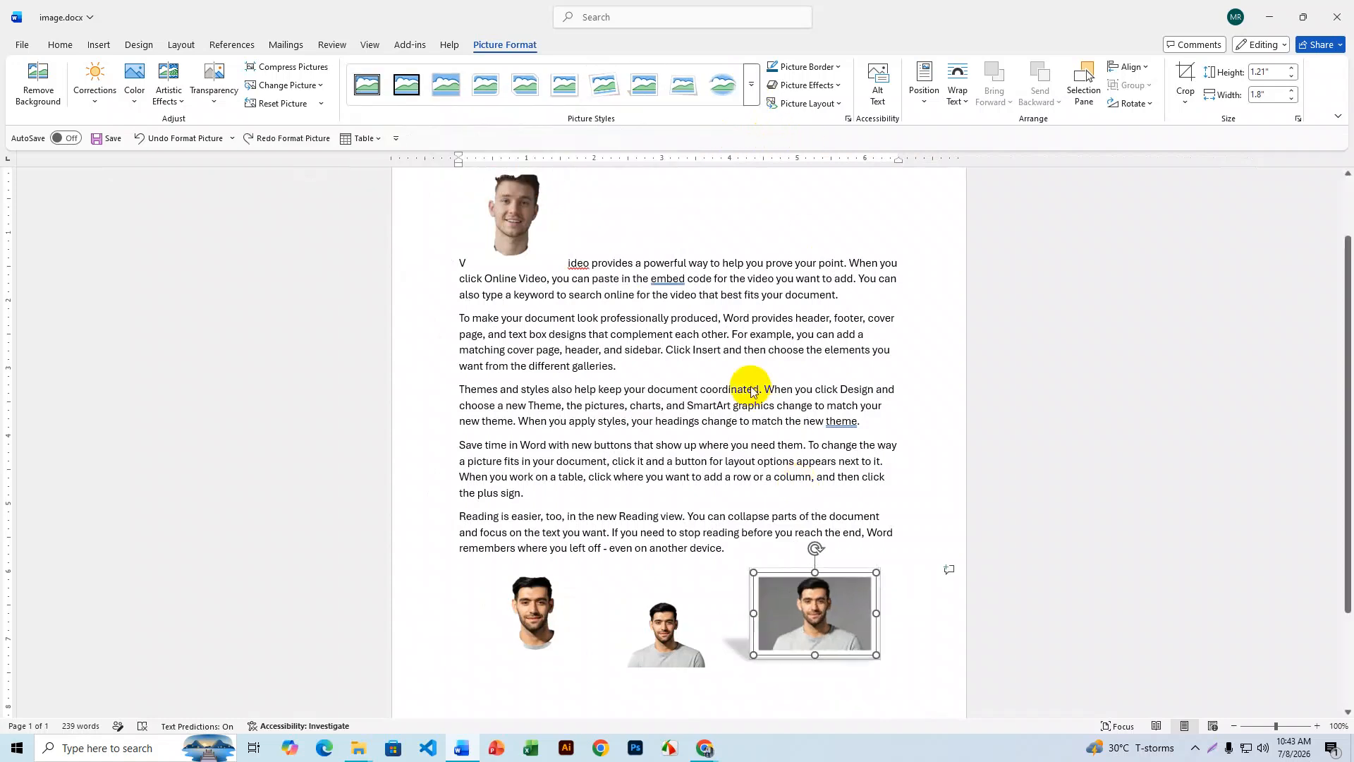
key(ctrl+z)
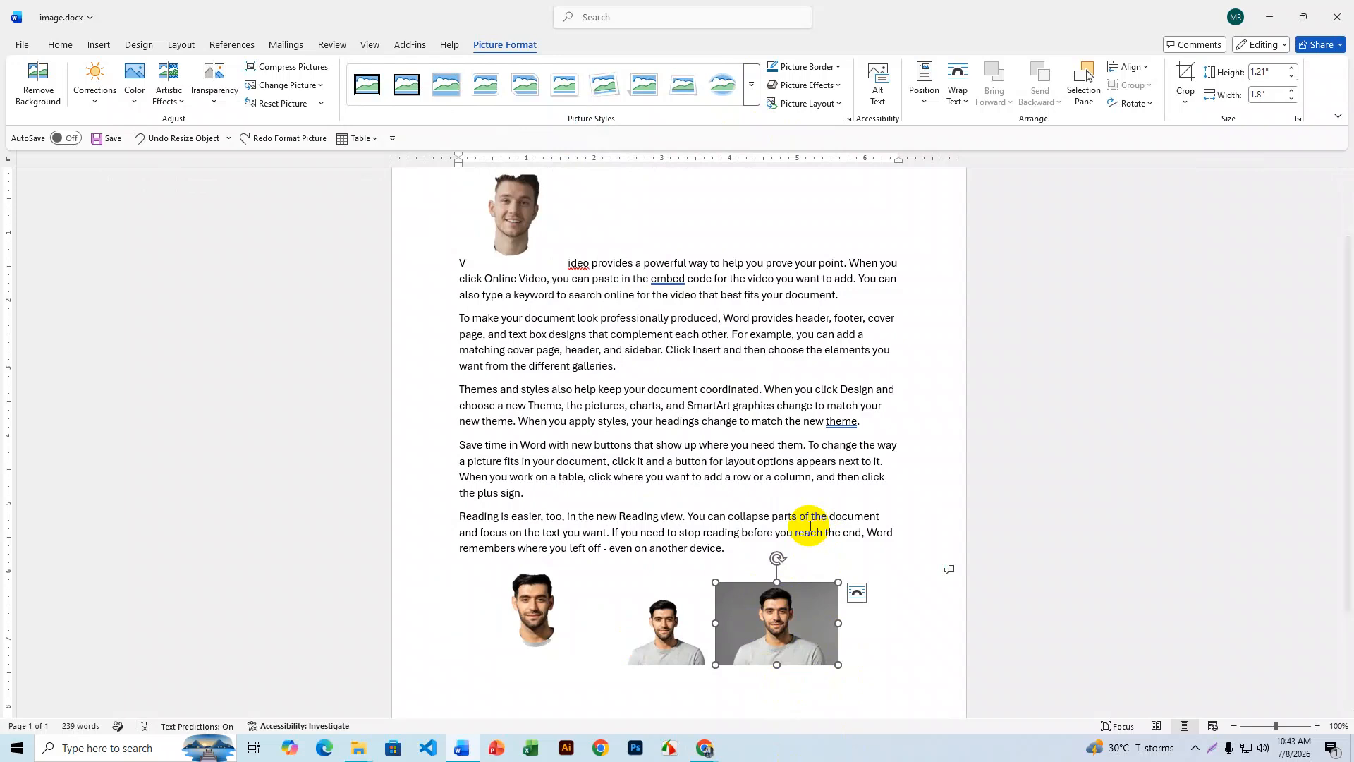
scroll(810, 526, up, 2)
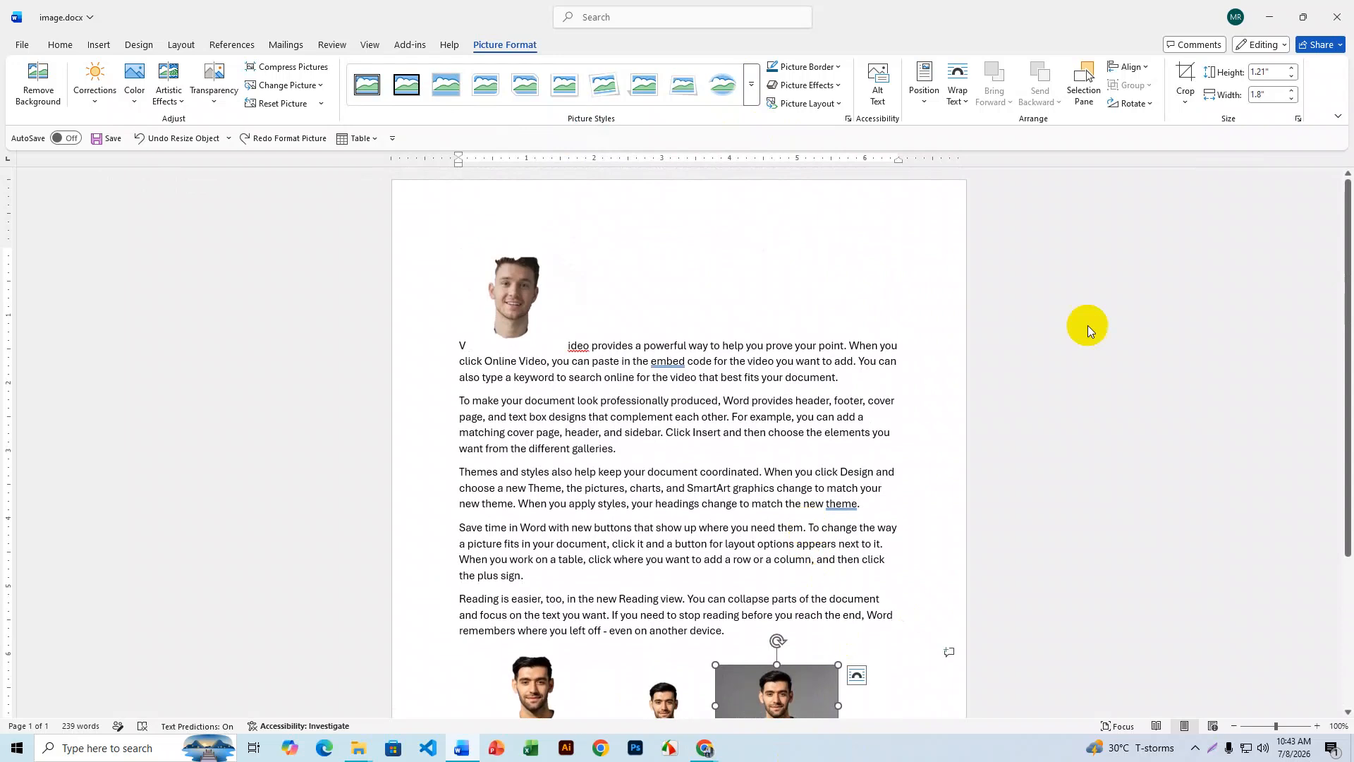
- Position the grey-background photo at Top Right with square wrapping, after trying Middle Center
click(924, 102)
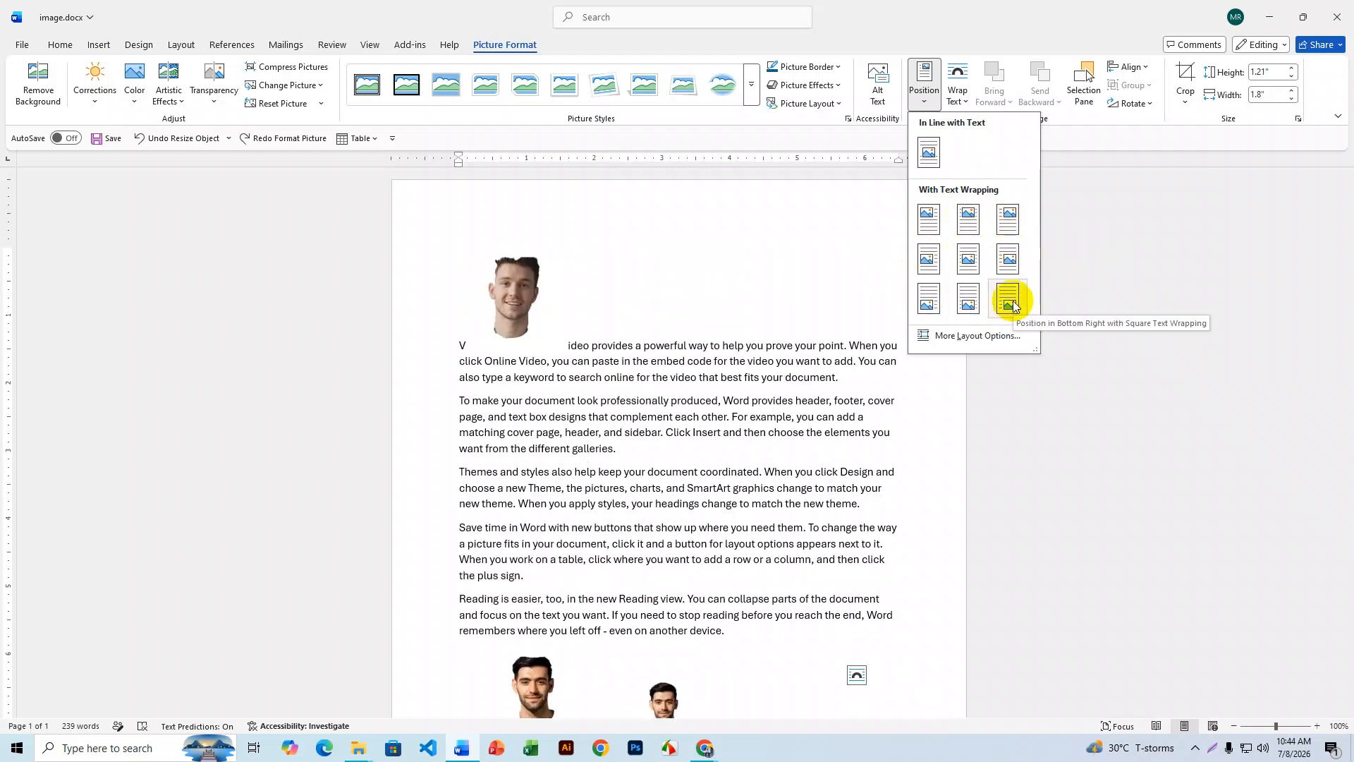
click(969, 259)
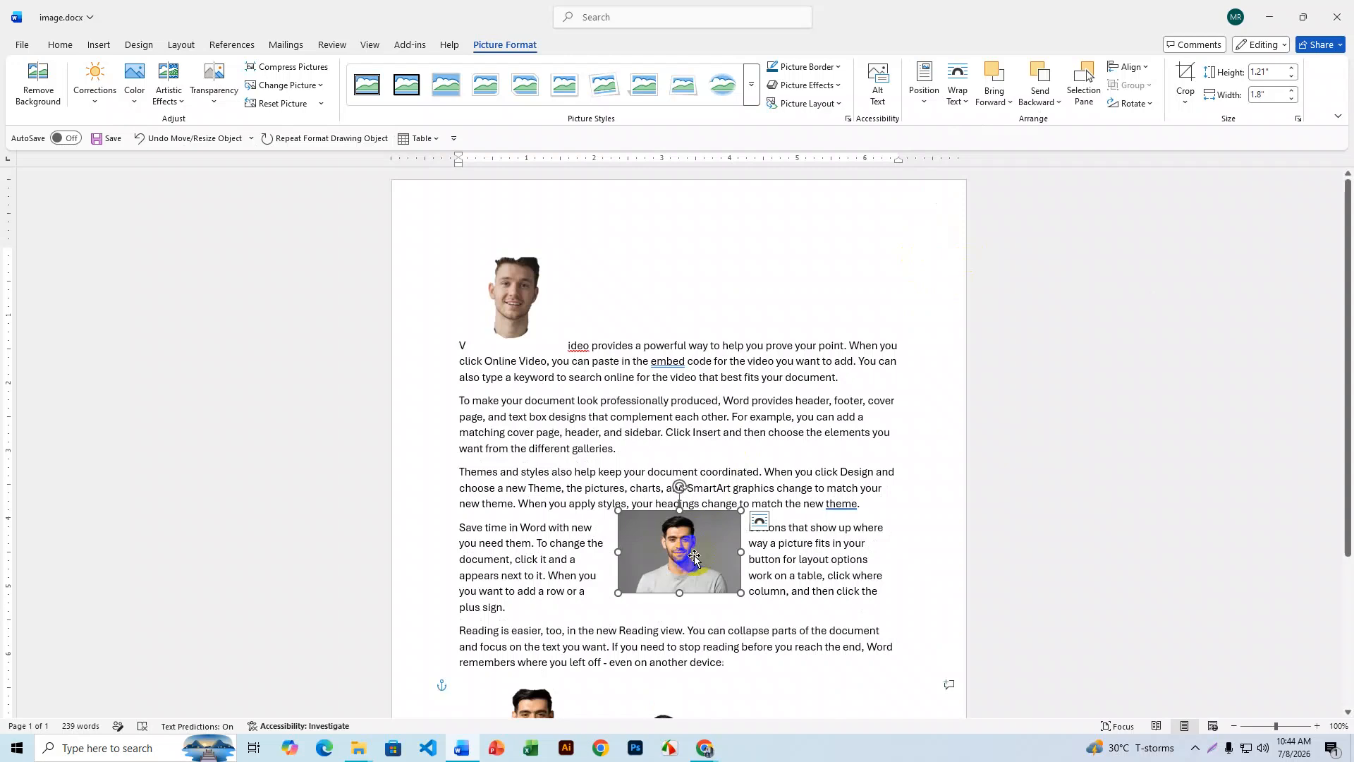
click(924, 91)
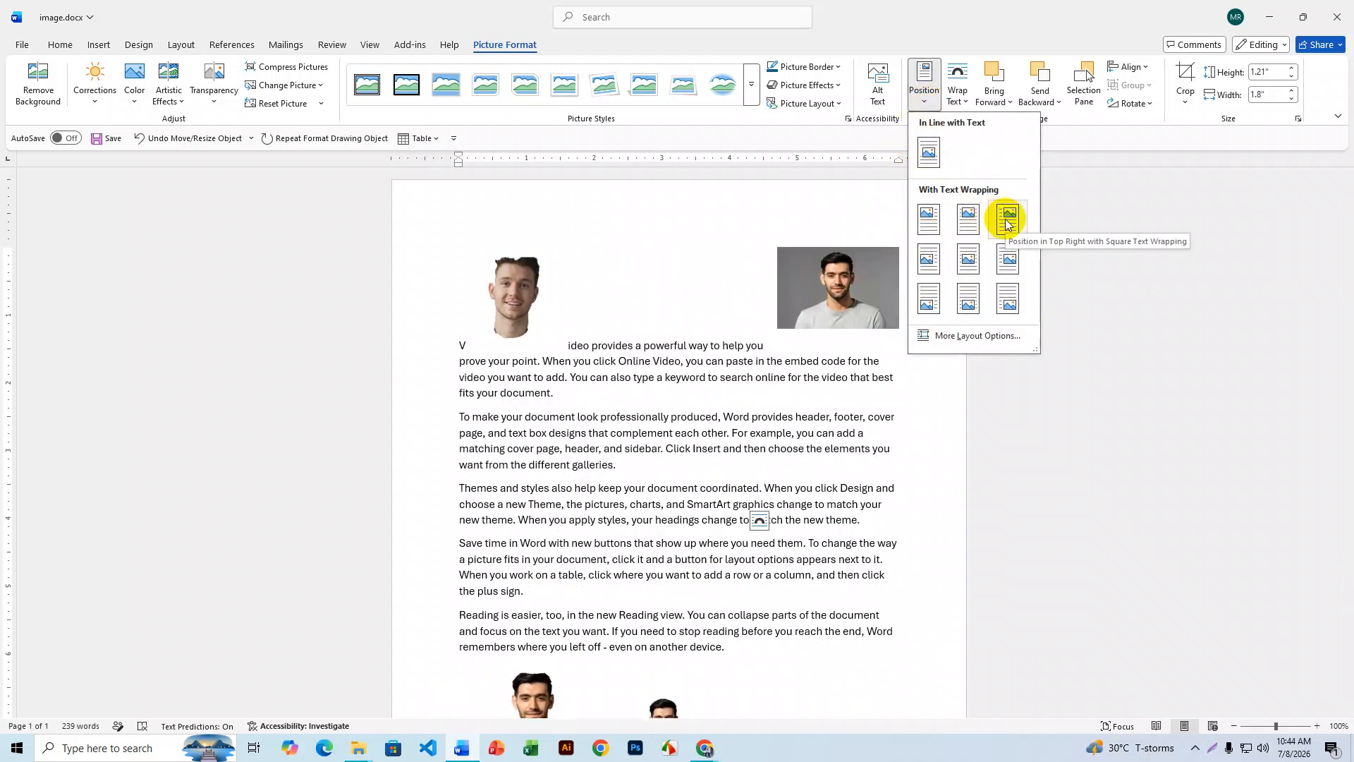
click(1008, 218)
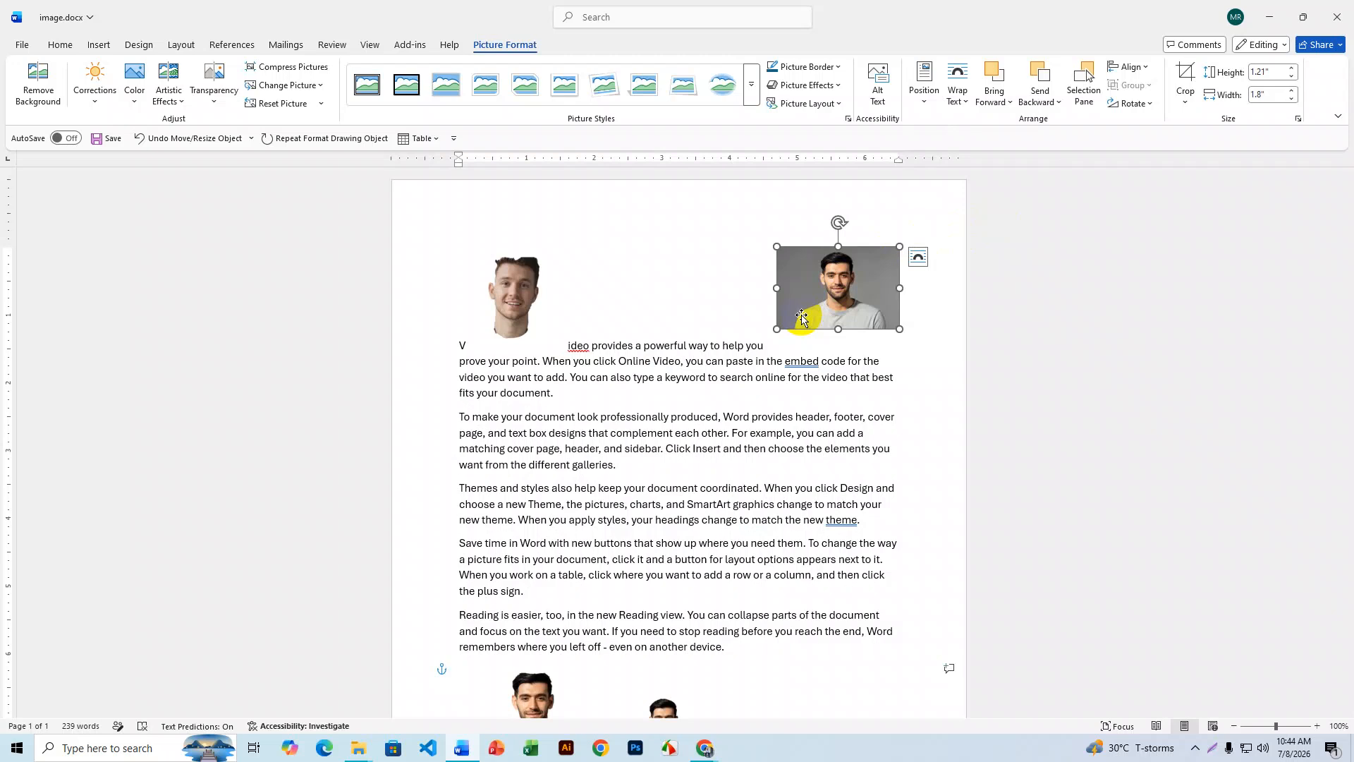
- Give the photo square text wrapping and move it left of the first paragraph
click(965, 98)
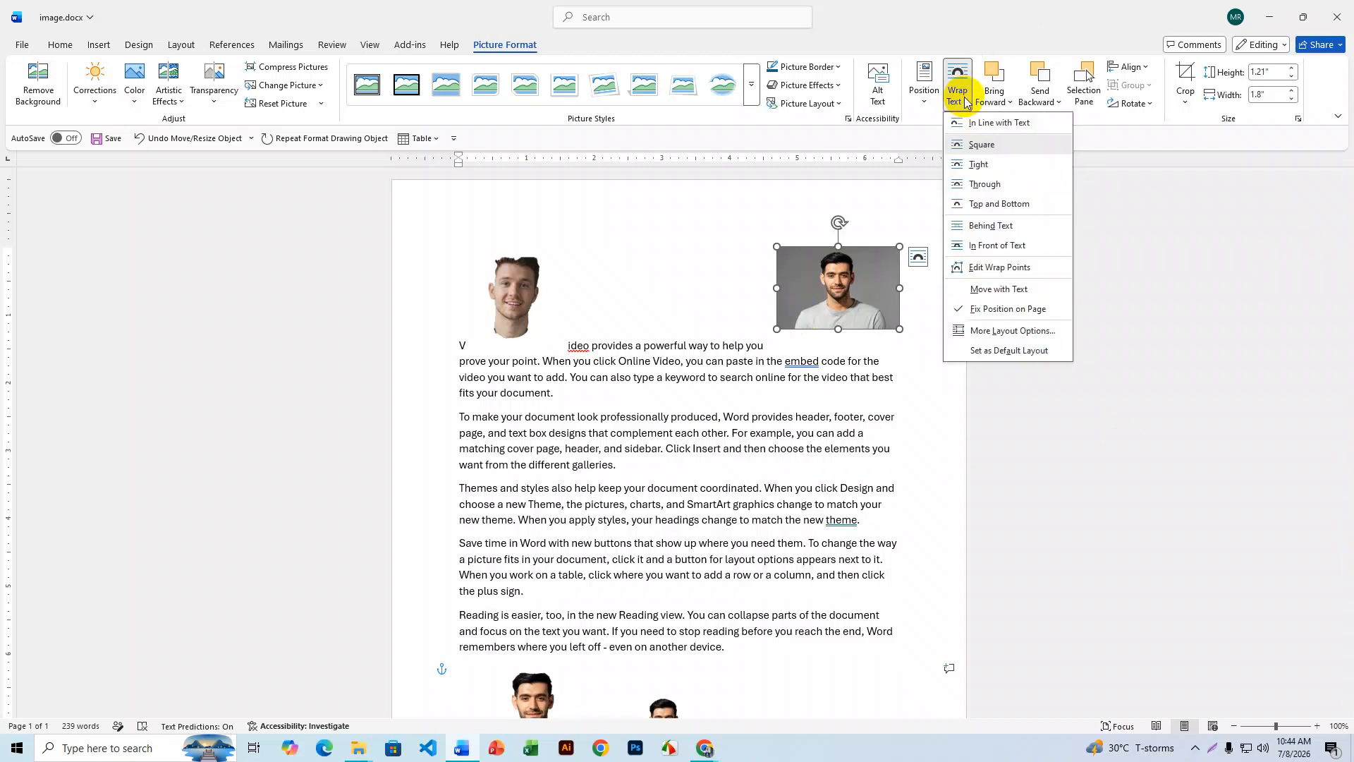
click(998, 146)
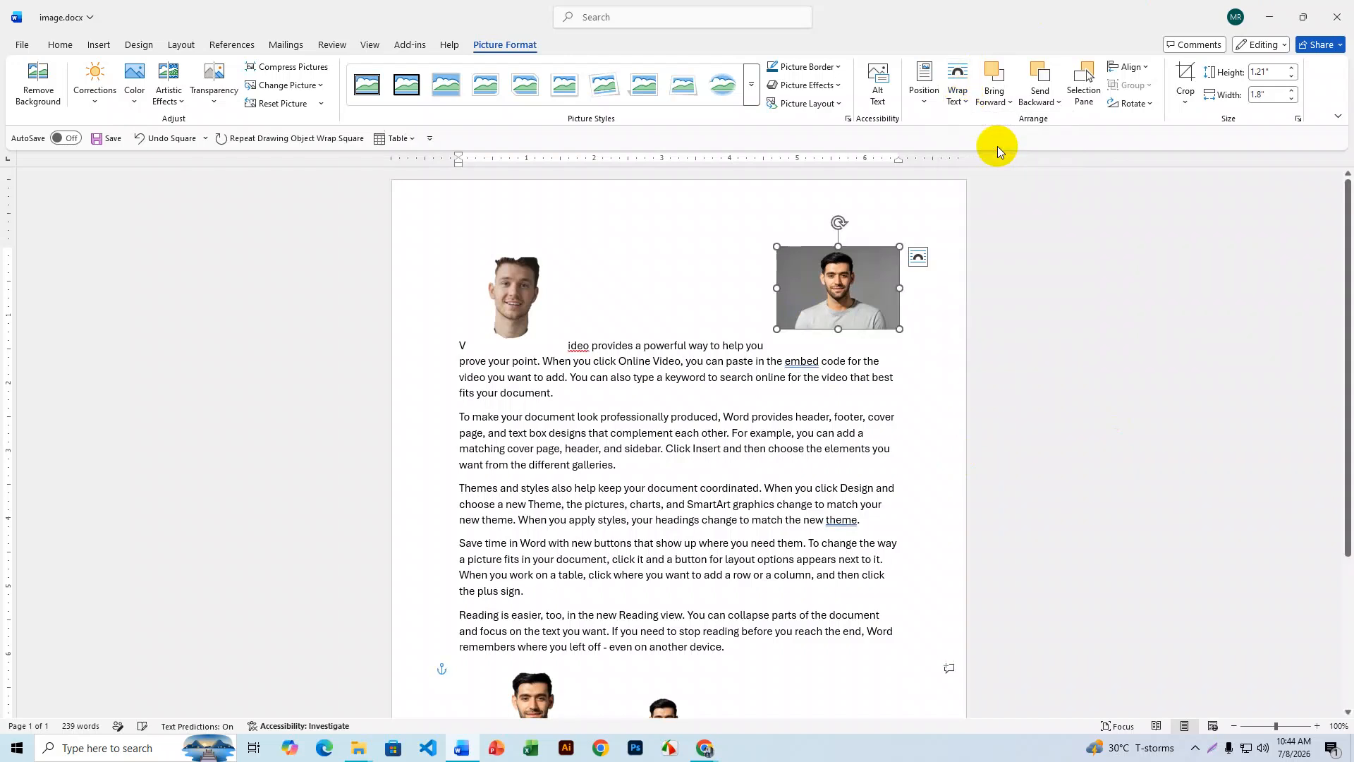
scroll(1055, 341, down, 1)
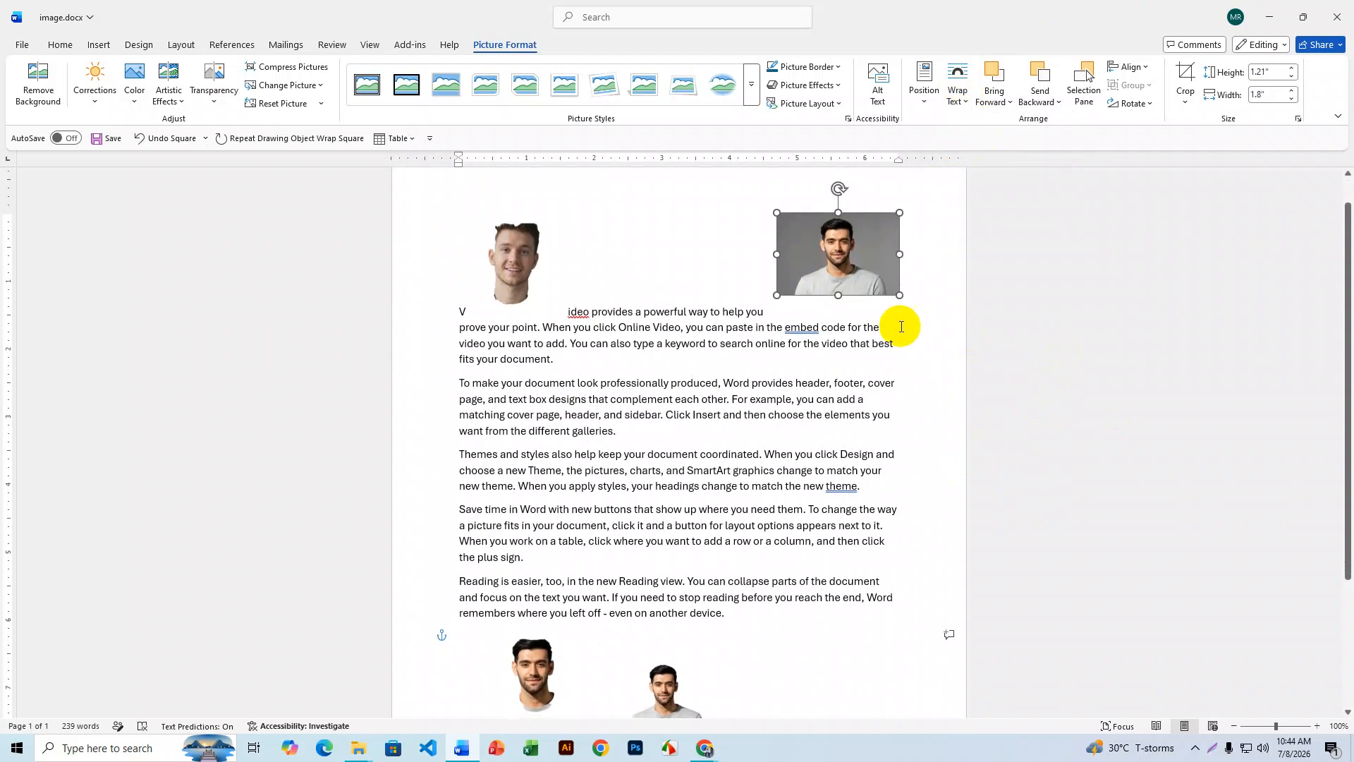
drag(868, 259, 535, 353)
- Delete the extra smiling-face cut-out and move the portrait to the first paragraph's start
click(619, 266)
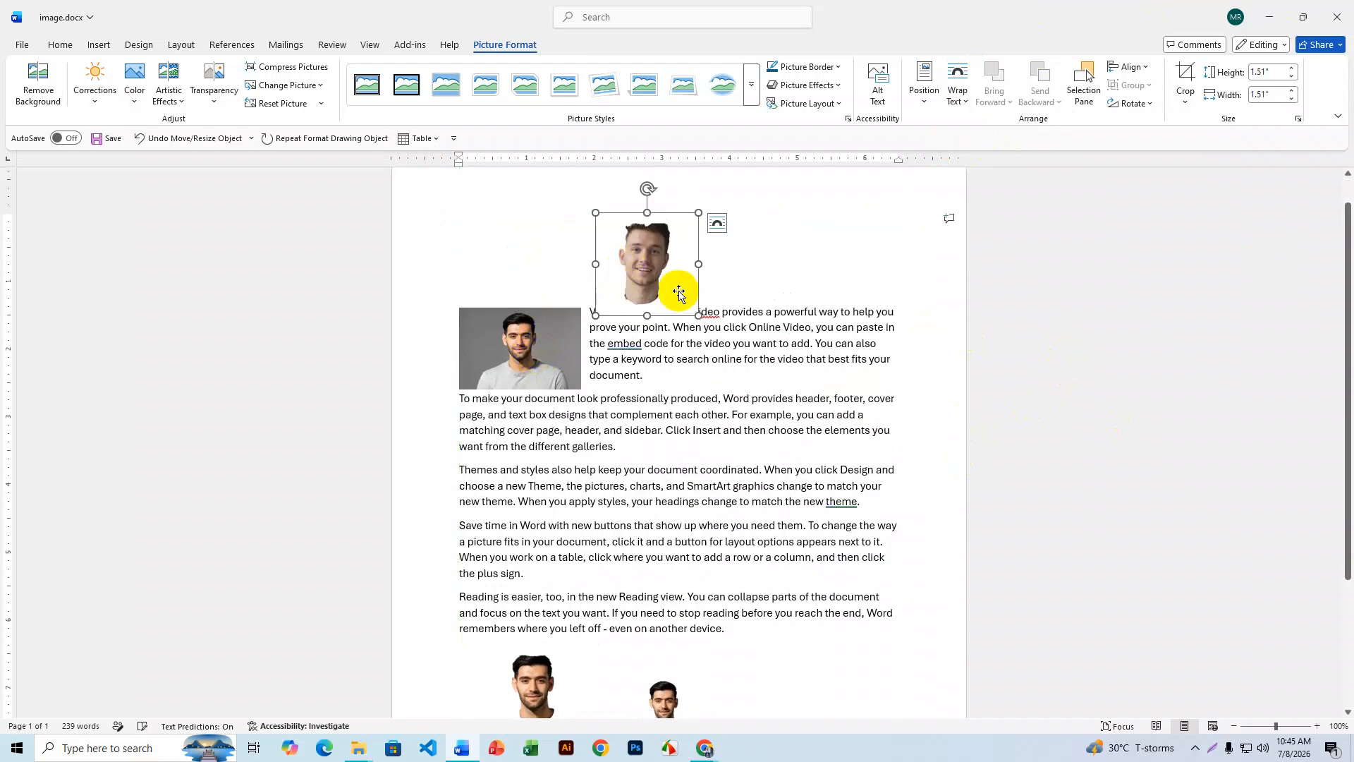
key(Delete)
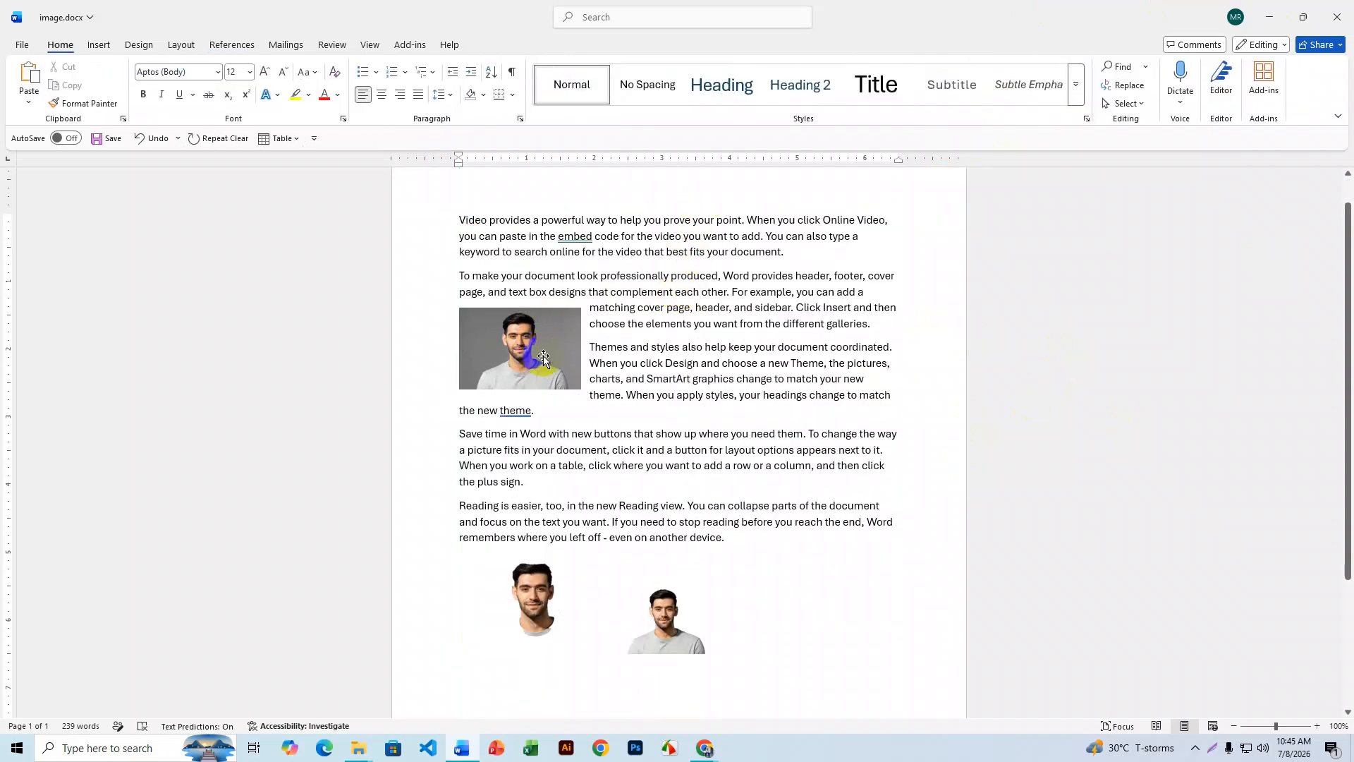
drag(534, 354, 527, 240)
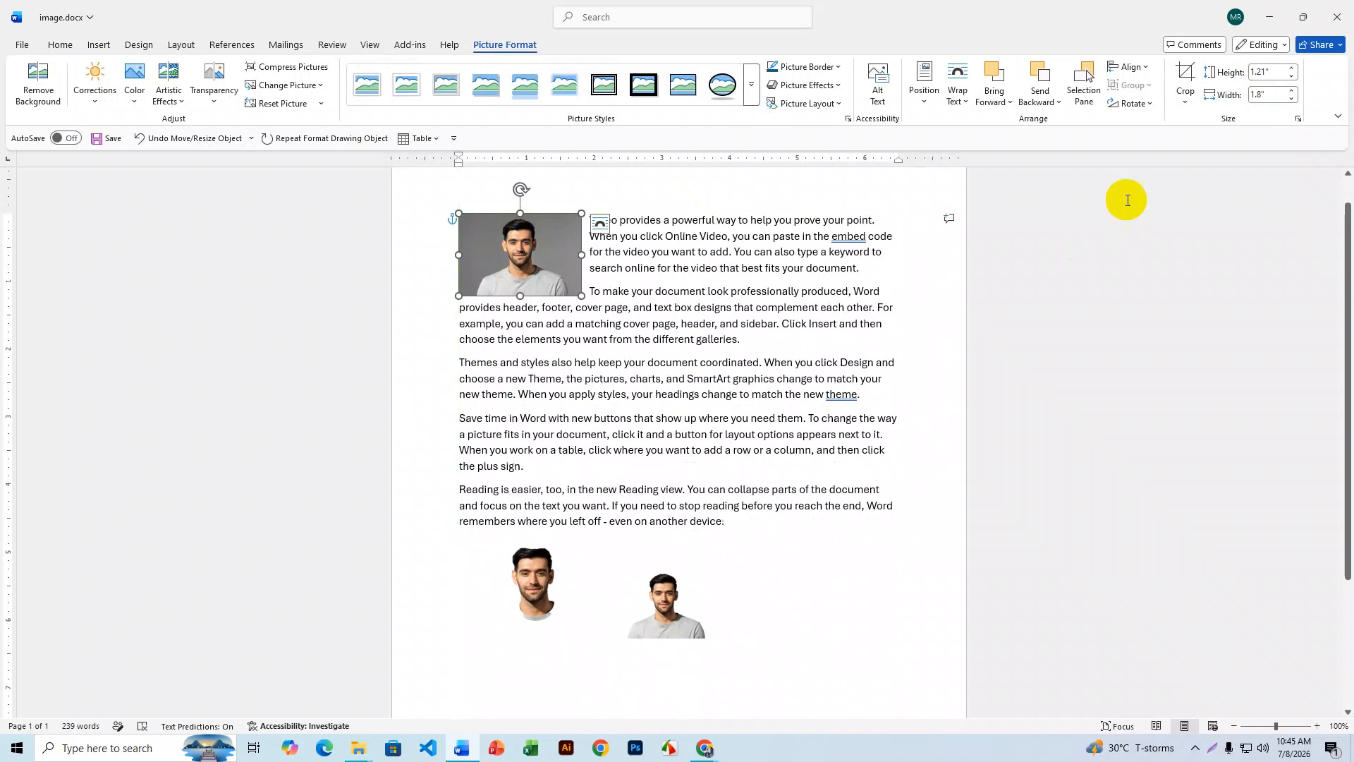
- Try Tight and Through wrapping, then keep Square wrap with the photo at the left margin
click(960, 107)
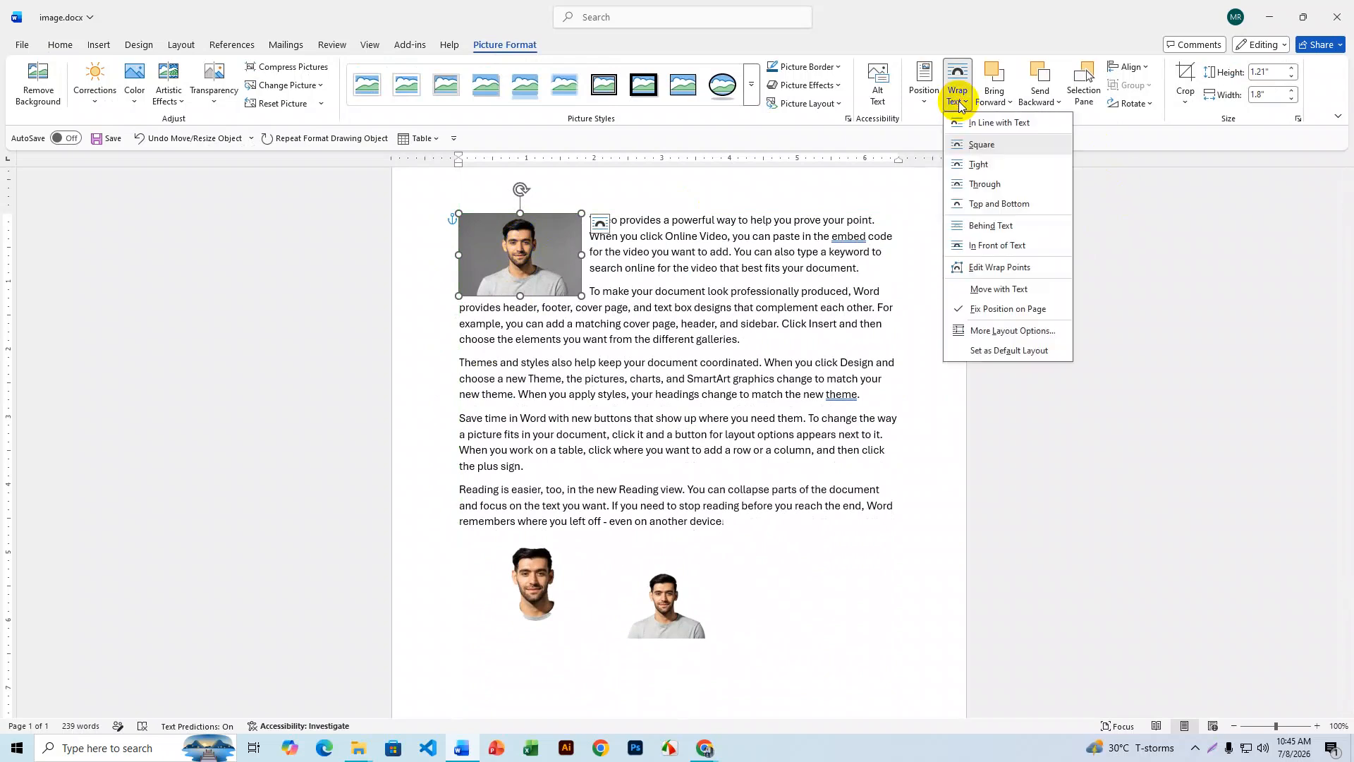
click(980, 165)
drag(542, 252, 702, 261)
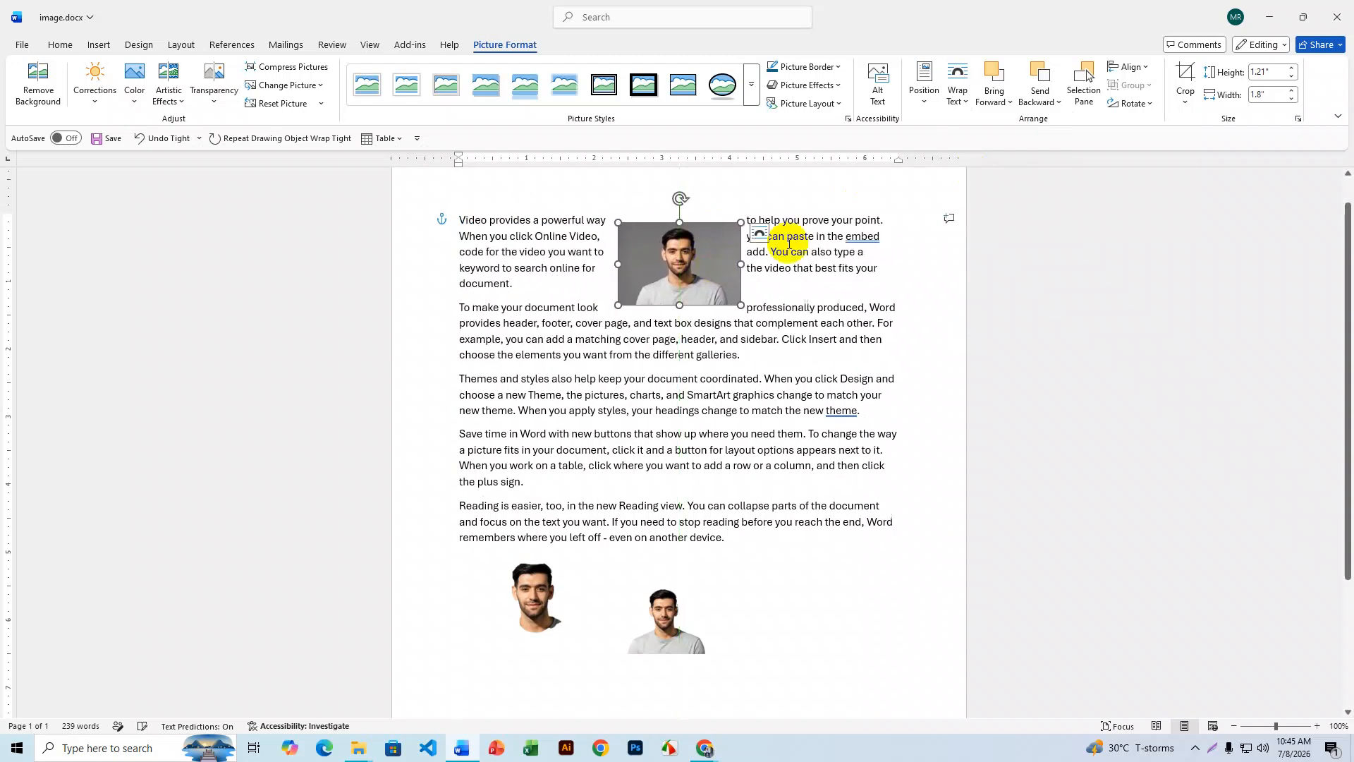
click(953, 106)
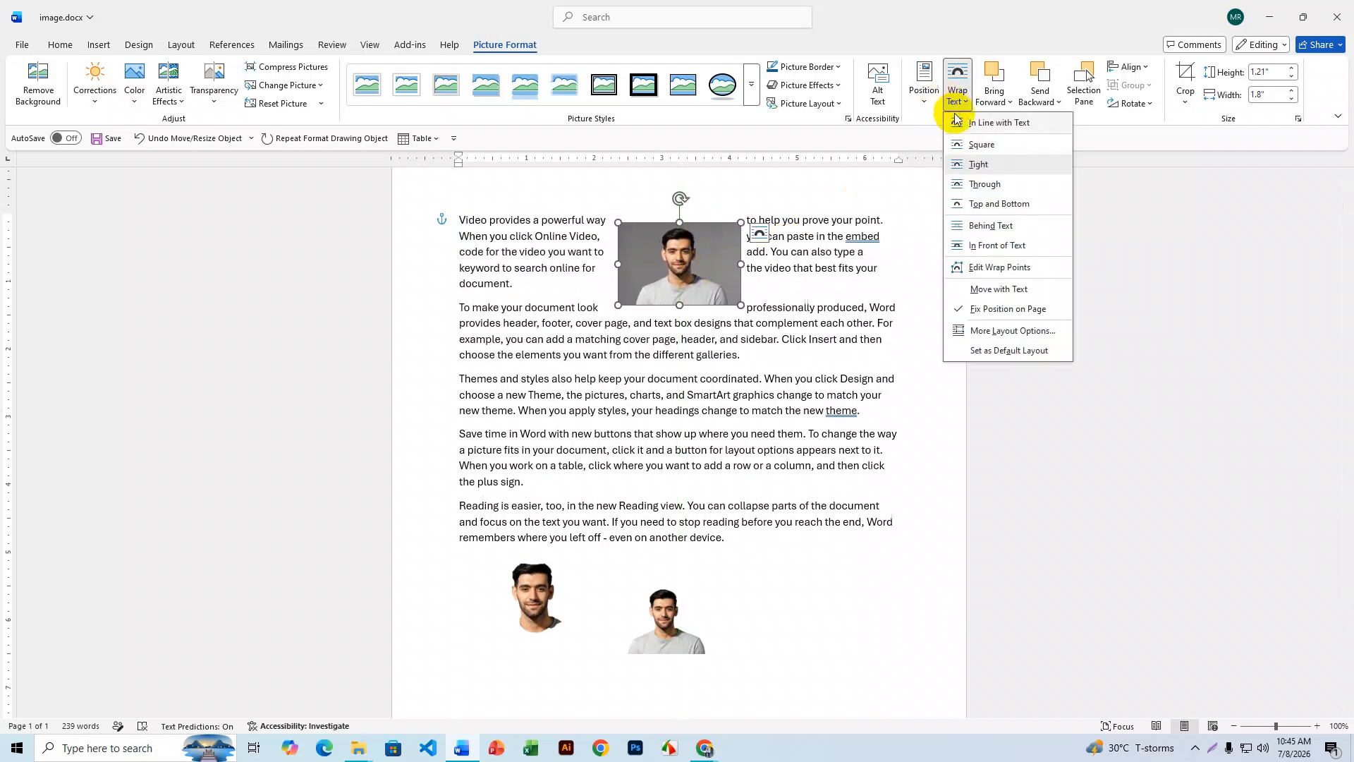
click(977, 184)
drag(696, 258, 821, 249)
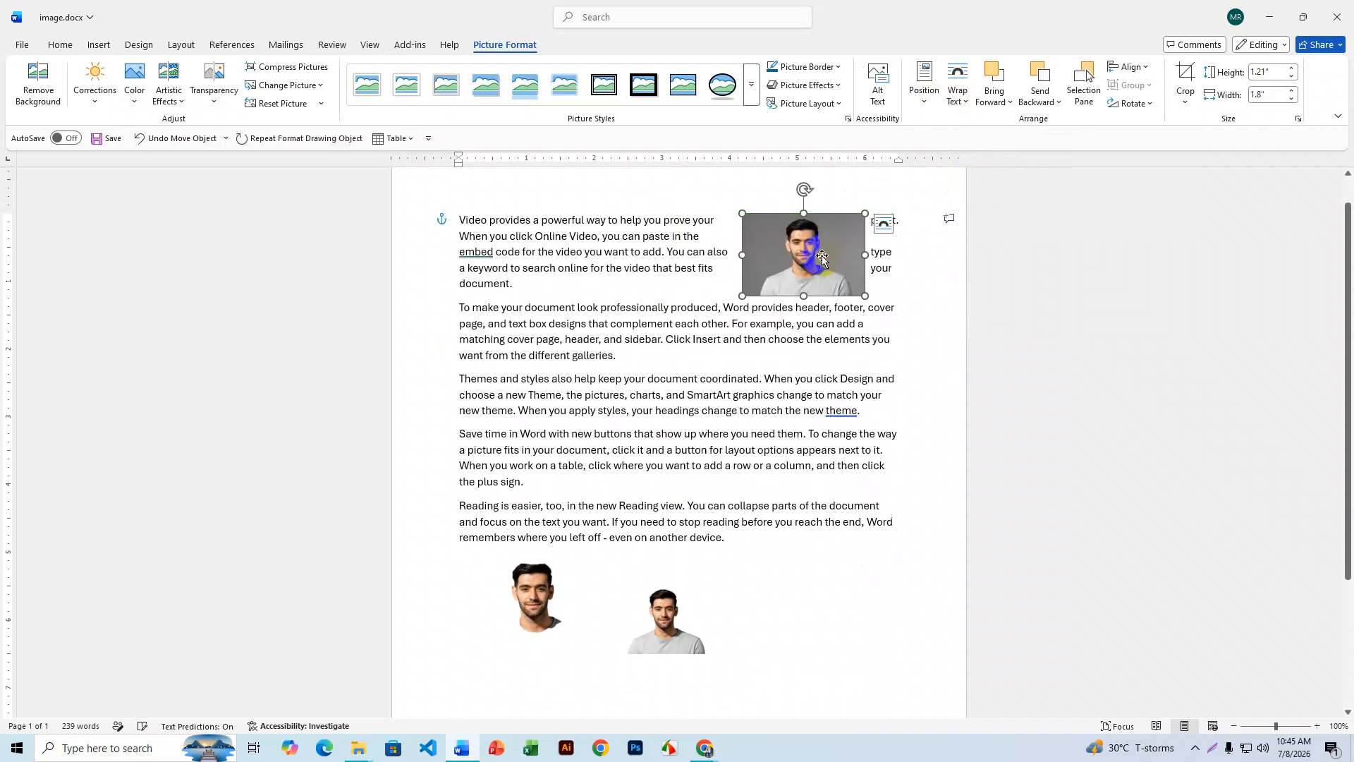
click(961, 105)
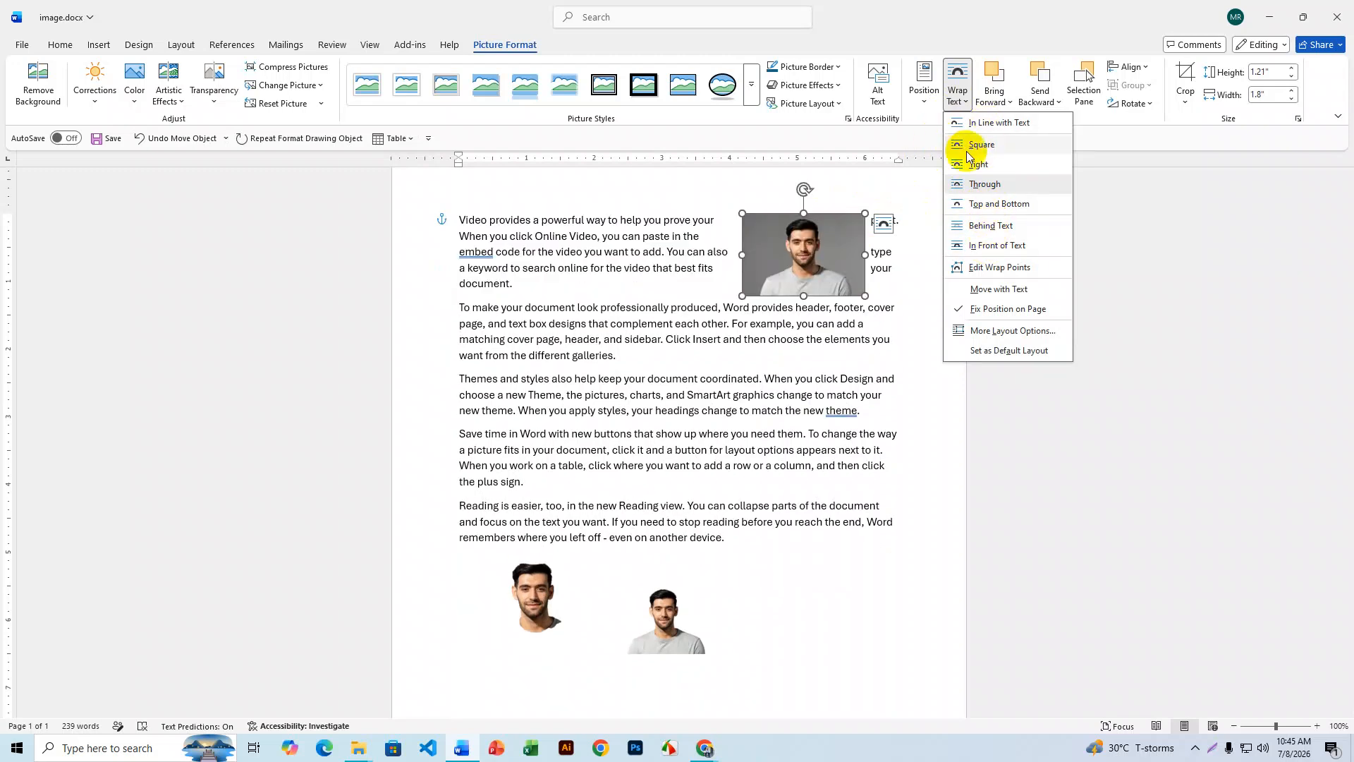
click(996, 146)
drag(810, 257, 522, 256)
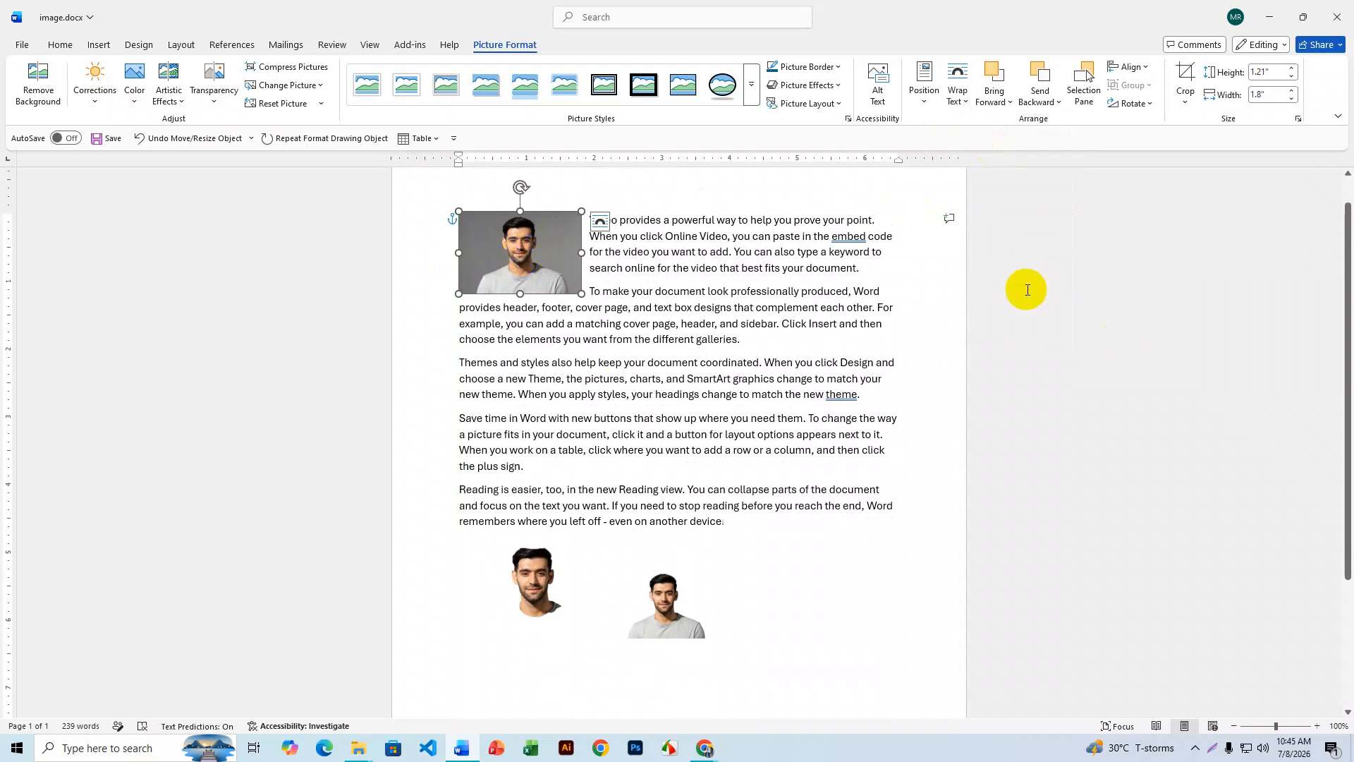
mouse_move(704, 747)
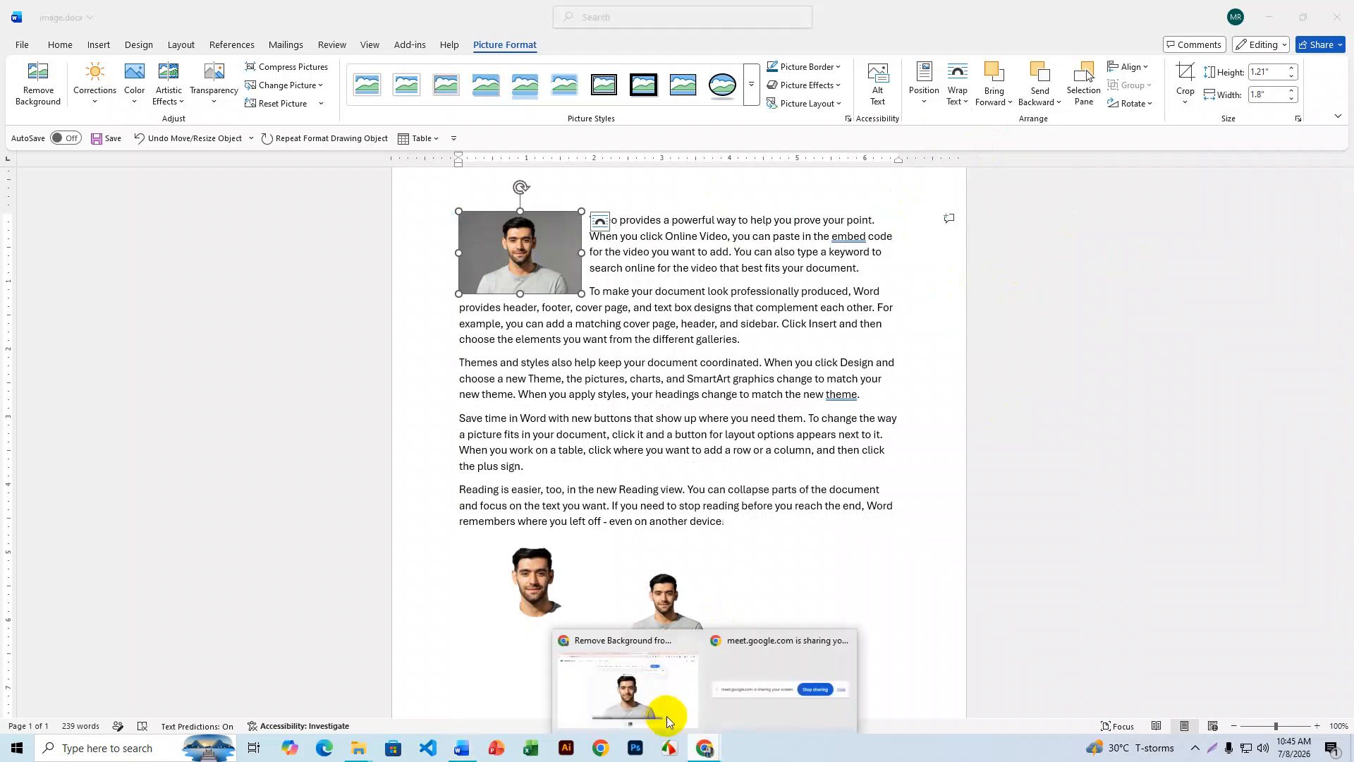
click(663, 714)
click(629, 19)
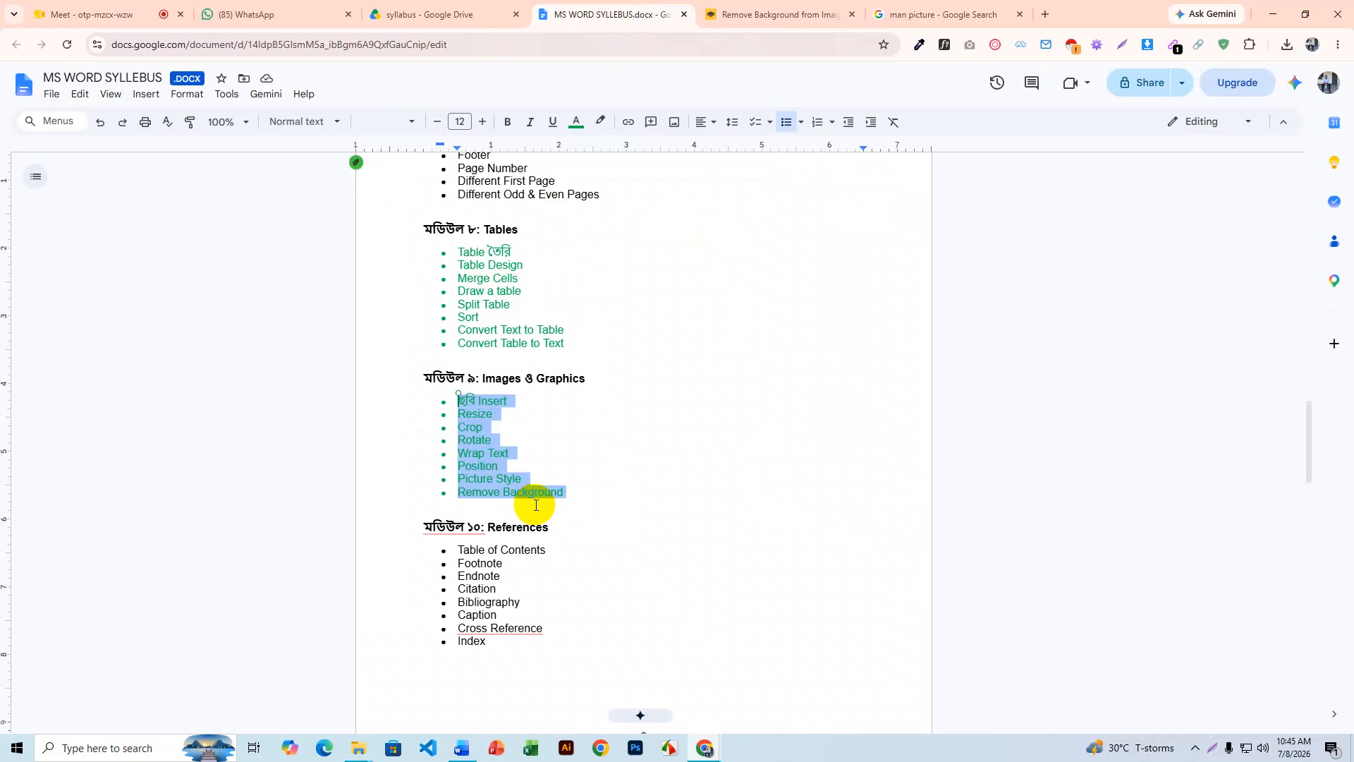
click(487, 401)
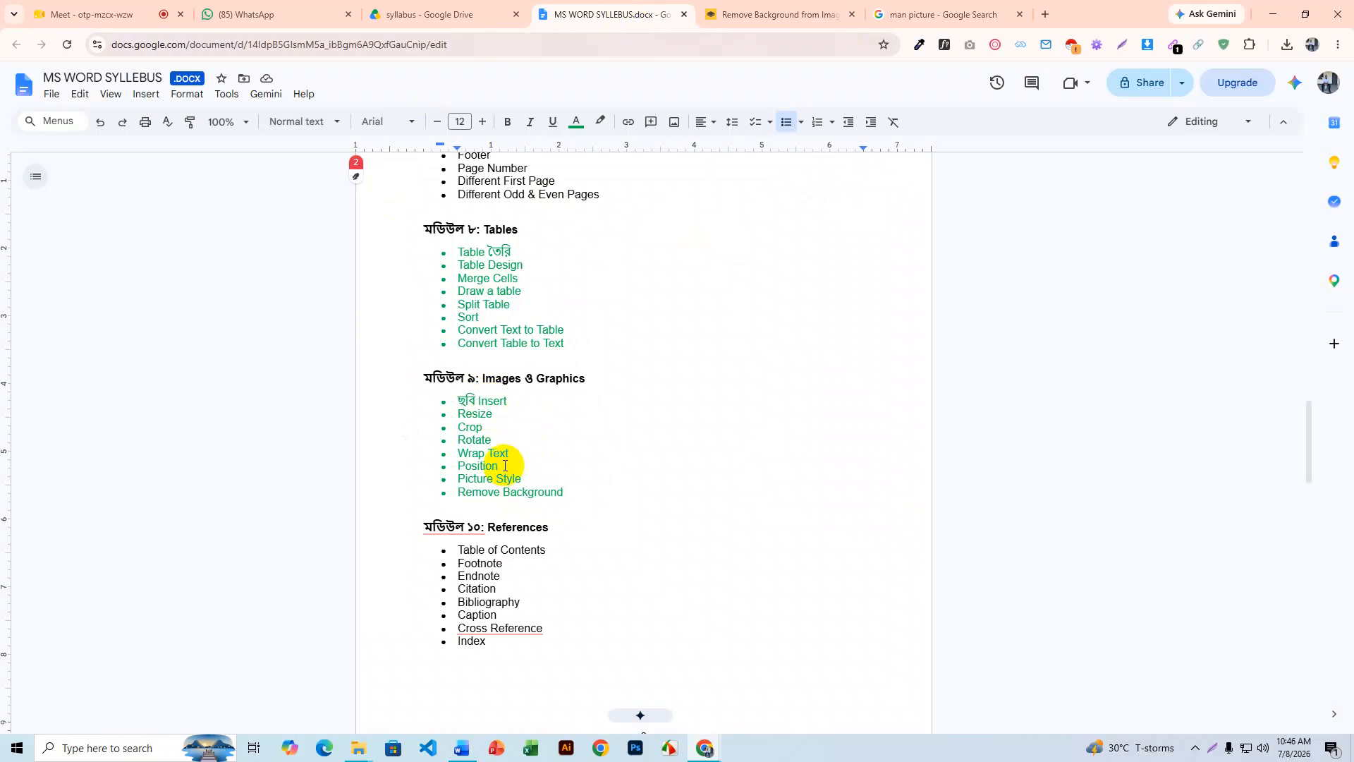
click(1273, 14)
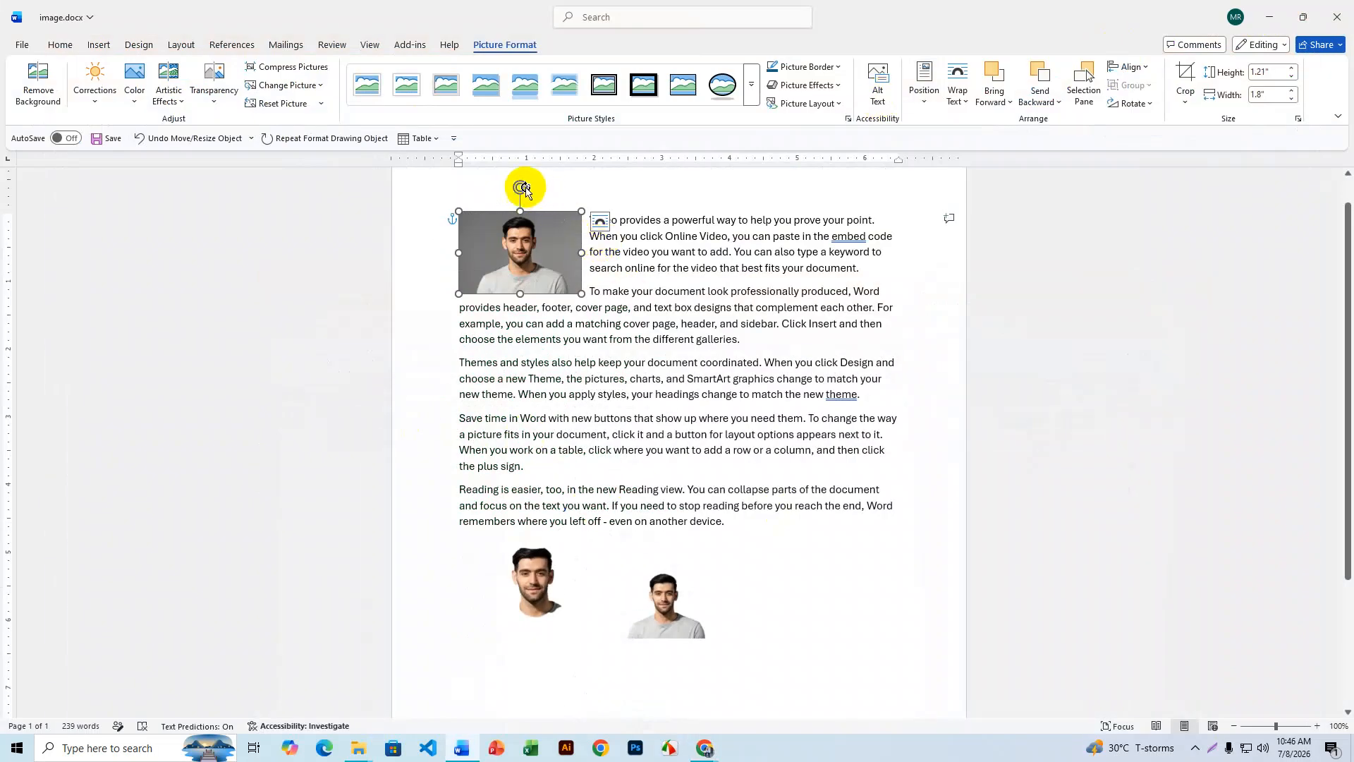
- Enlarge the portrait and crop strips off both sides, leaving it 1.62" by 2.02"
drag(584, 294, 625, 323)
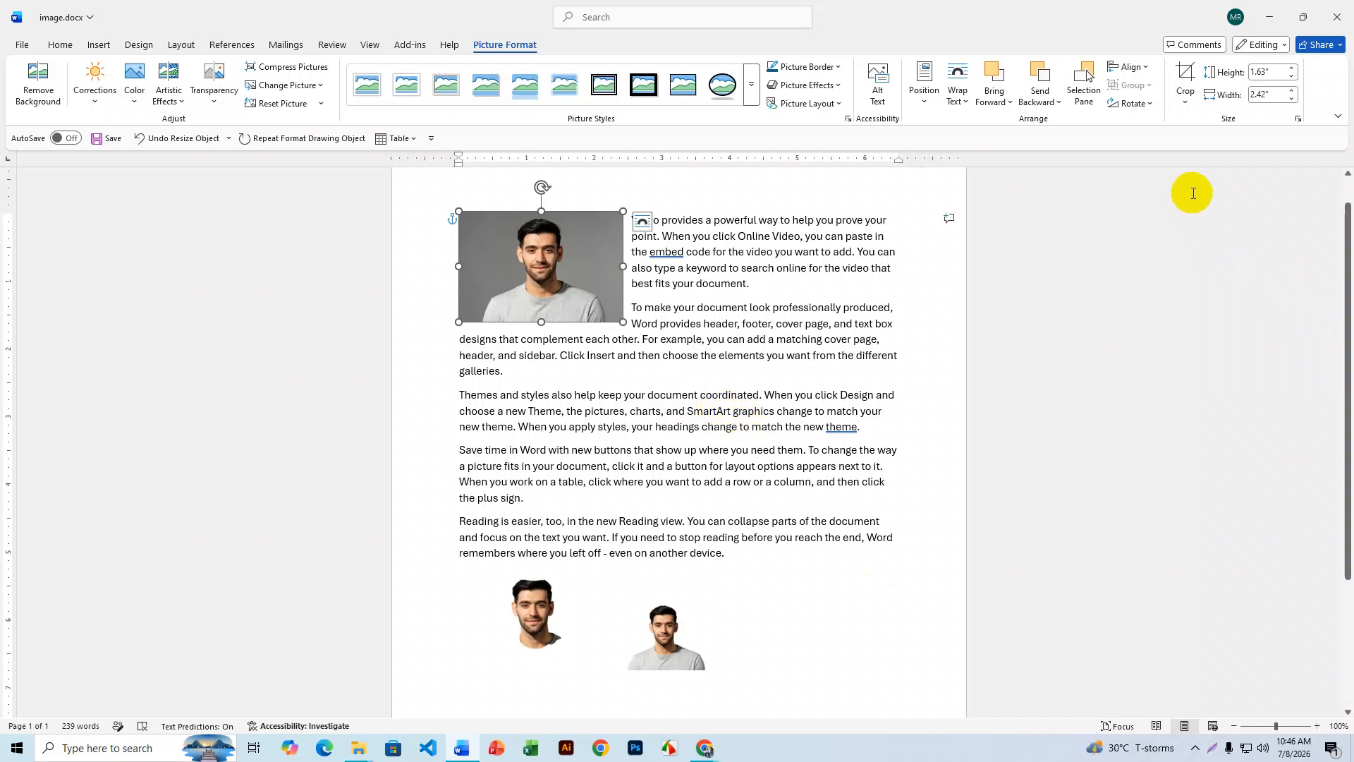
click(1185, 101)
click(1208, 122)
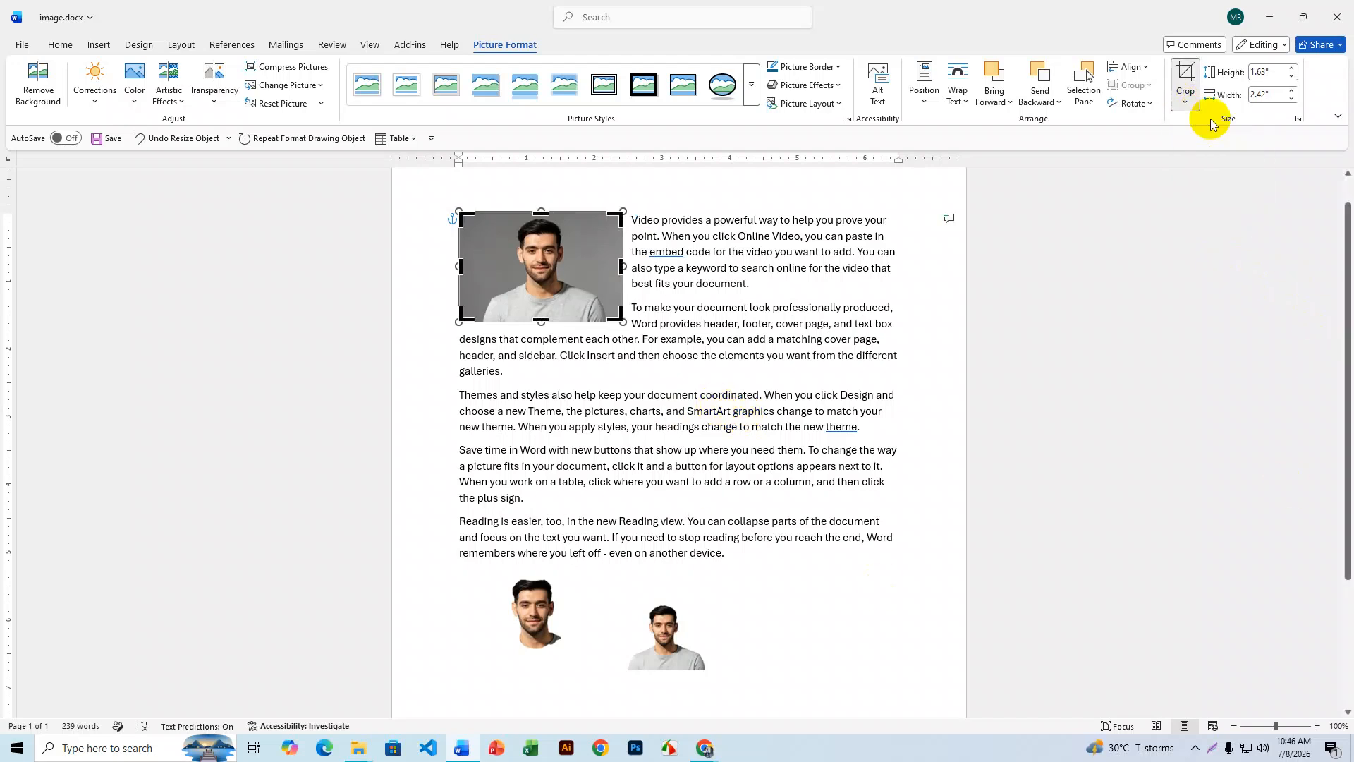
drag(622, 267, 613, 266)
drag(460, 266, 477, 265)
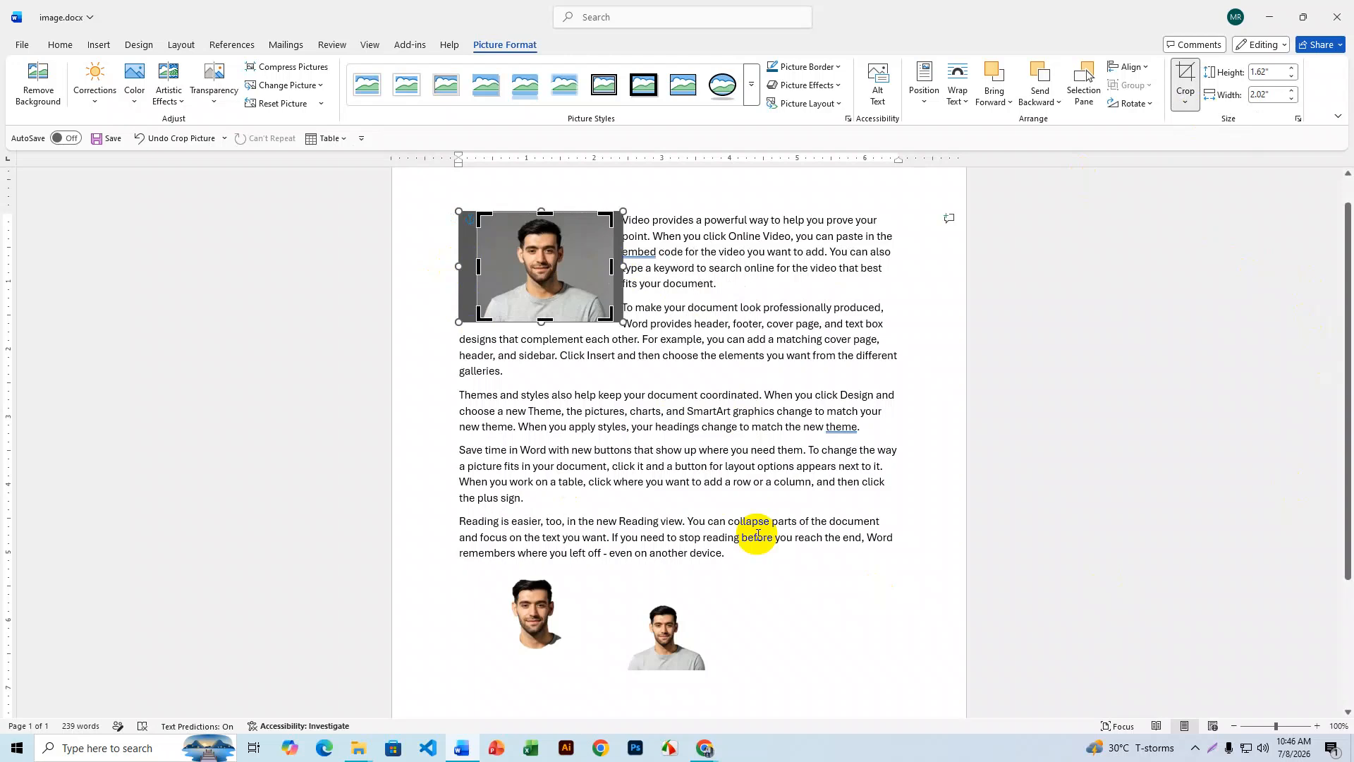
key(Return)
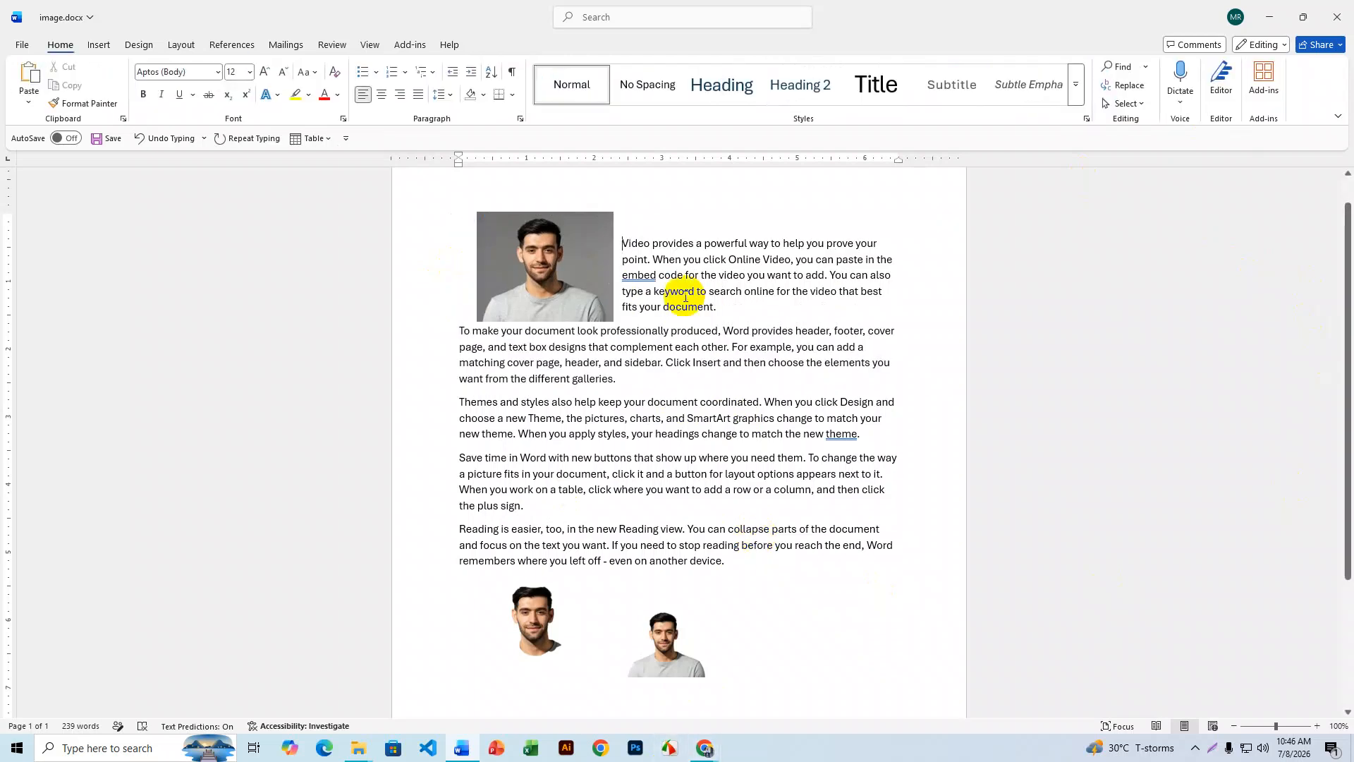
- Shorten the portrait from its top edge to 1.27" by 2.02", keeping it upright
click(523, 278)
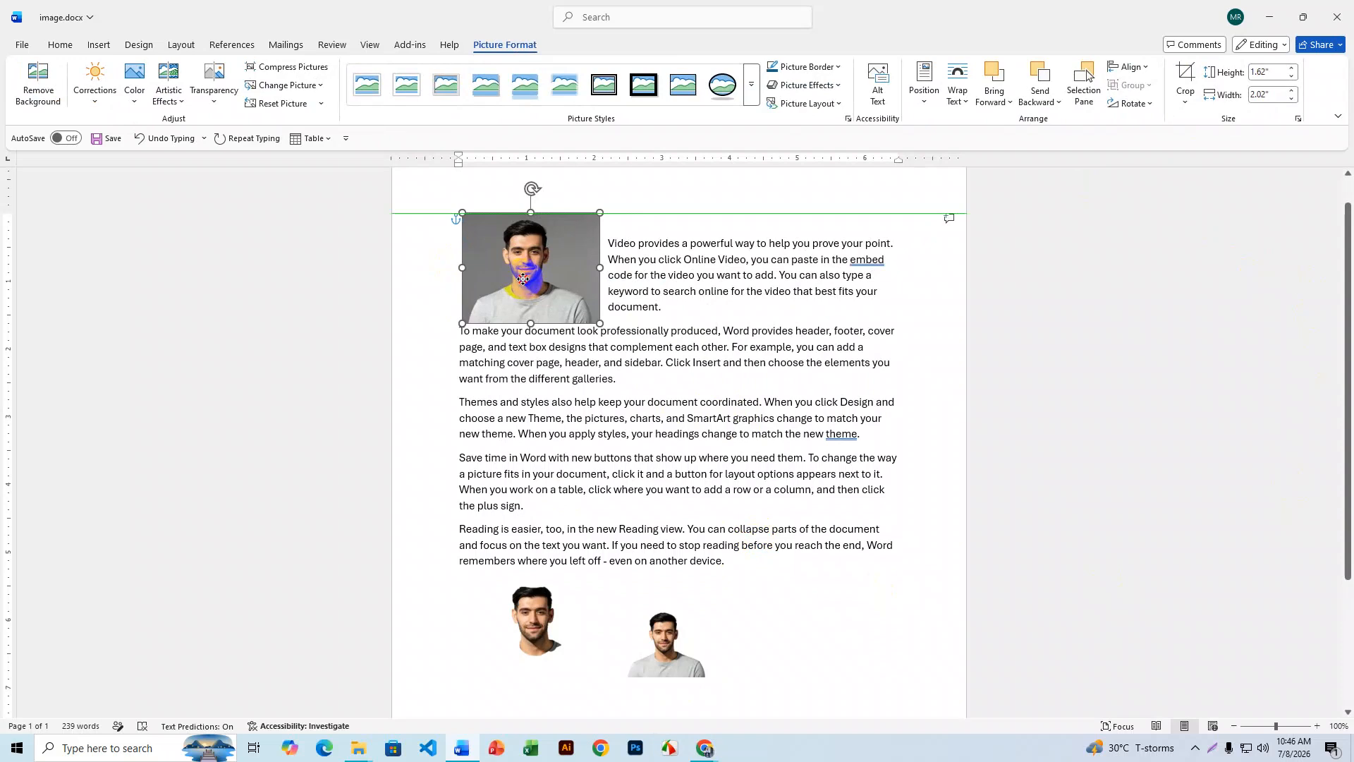
drag(523, 279, 523, 279)
drag(528, 213, 532, 237)
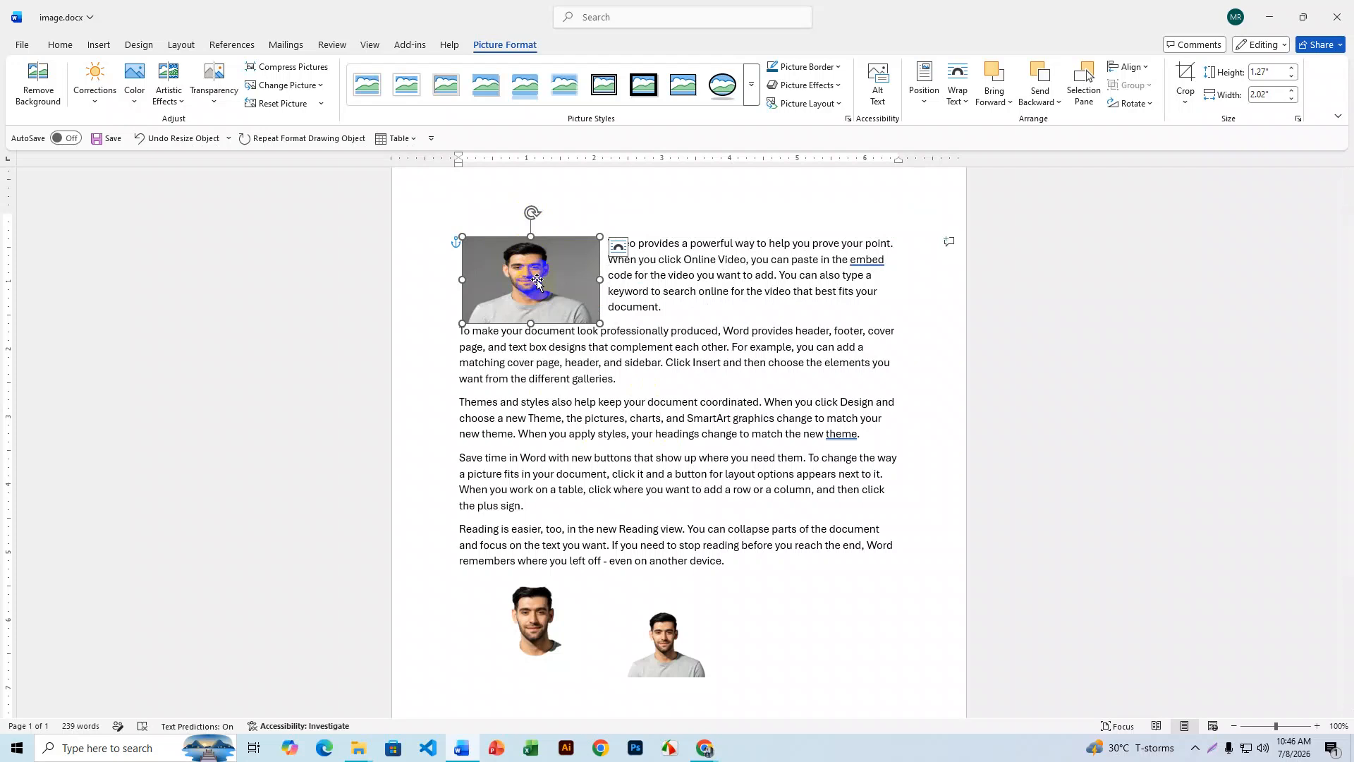
mouse_move(528, 221)
mouse_down()
mouse_move(529, 206)
mouse_move(568, 229)
mouse_move(531, 212)
mouse_up()
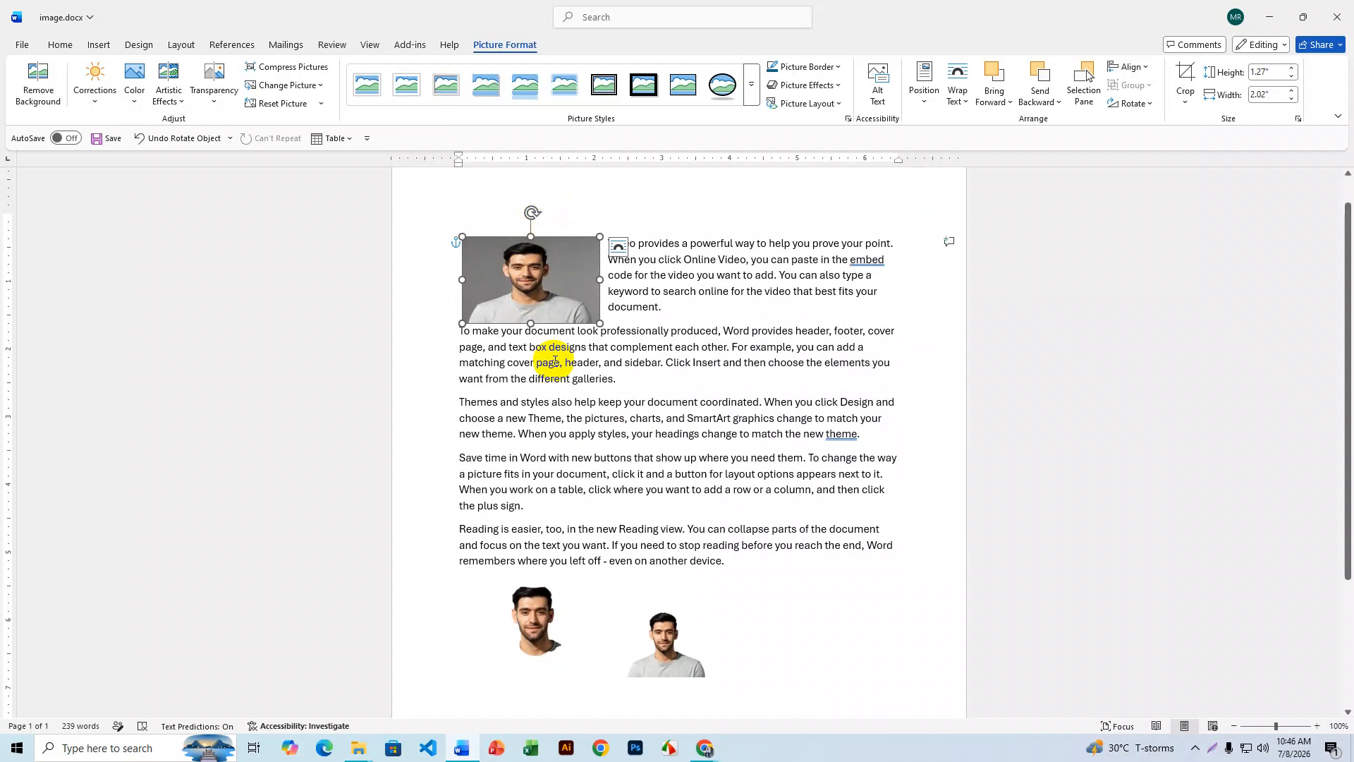
mouse_move(698, 751)
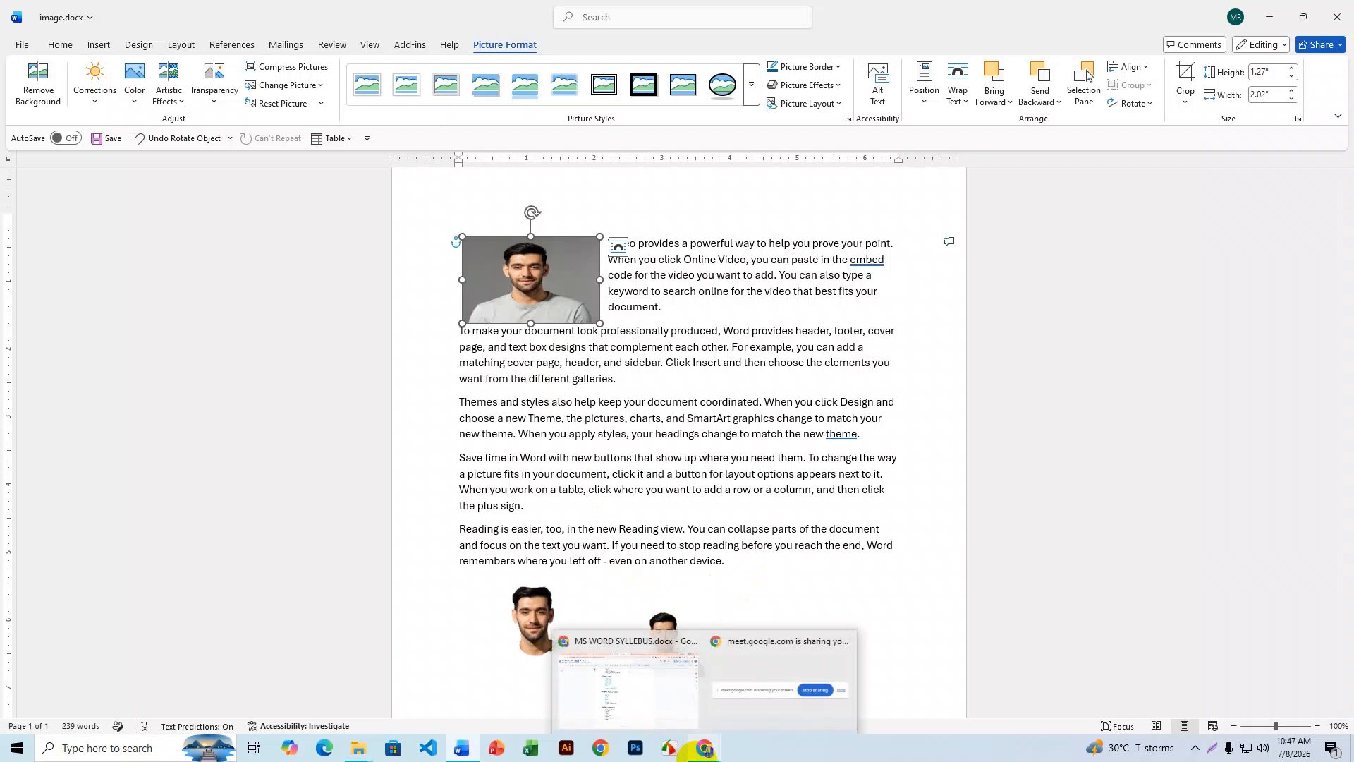
click(674, 704)
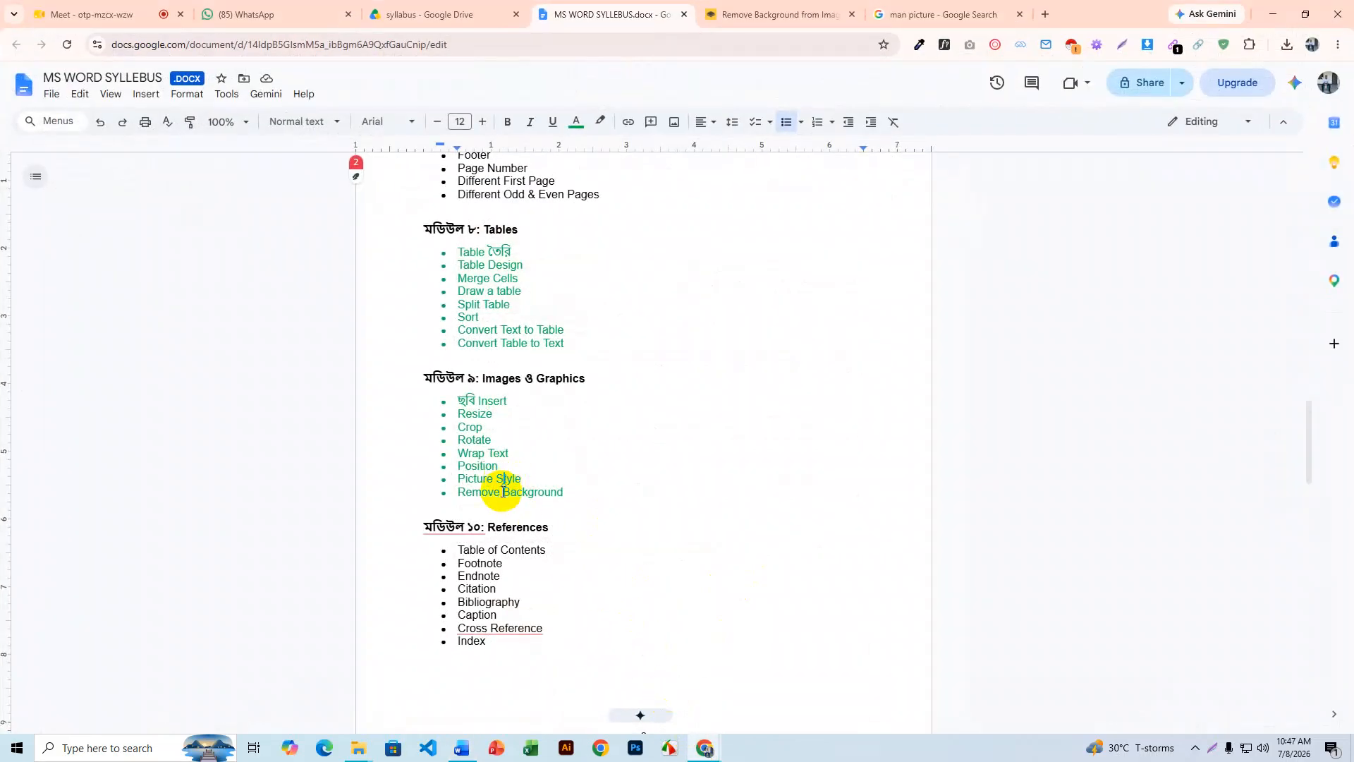
click(544, 490)
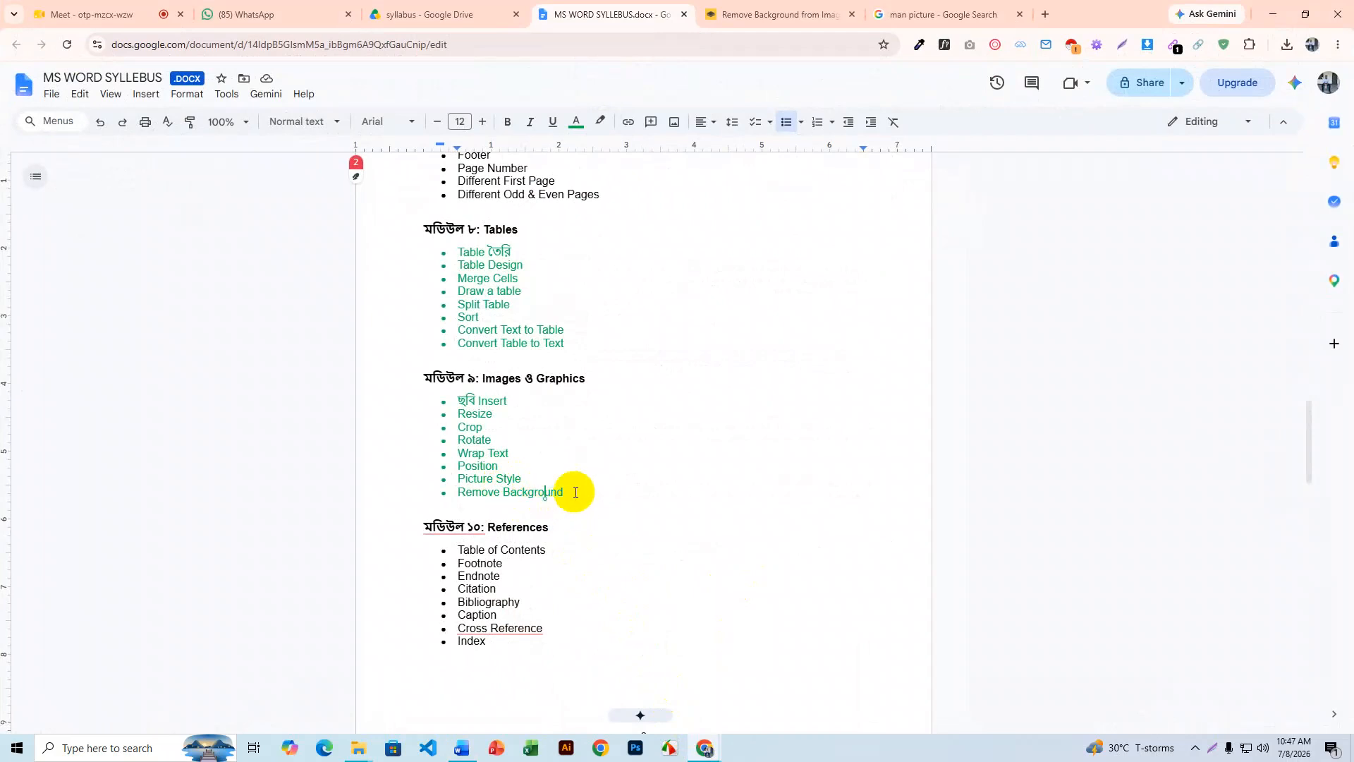
drag(565, 491, 455, 388)
click(539, 436)
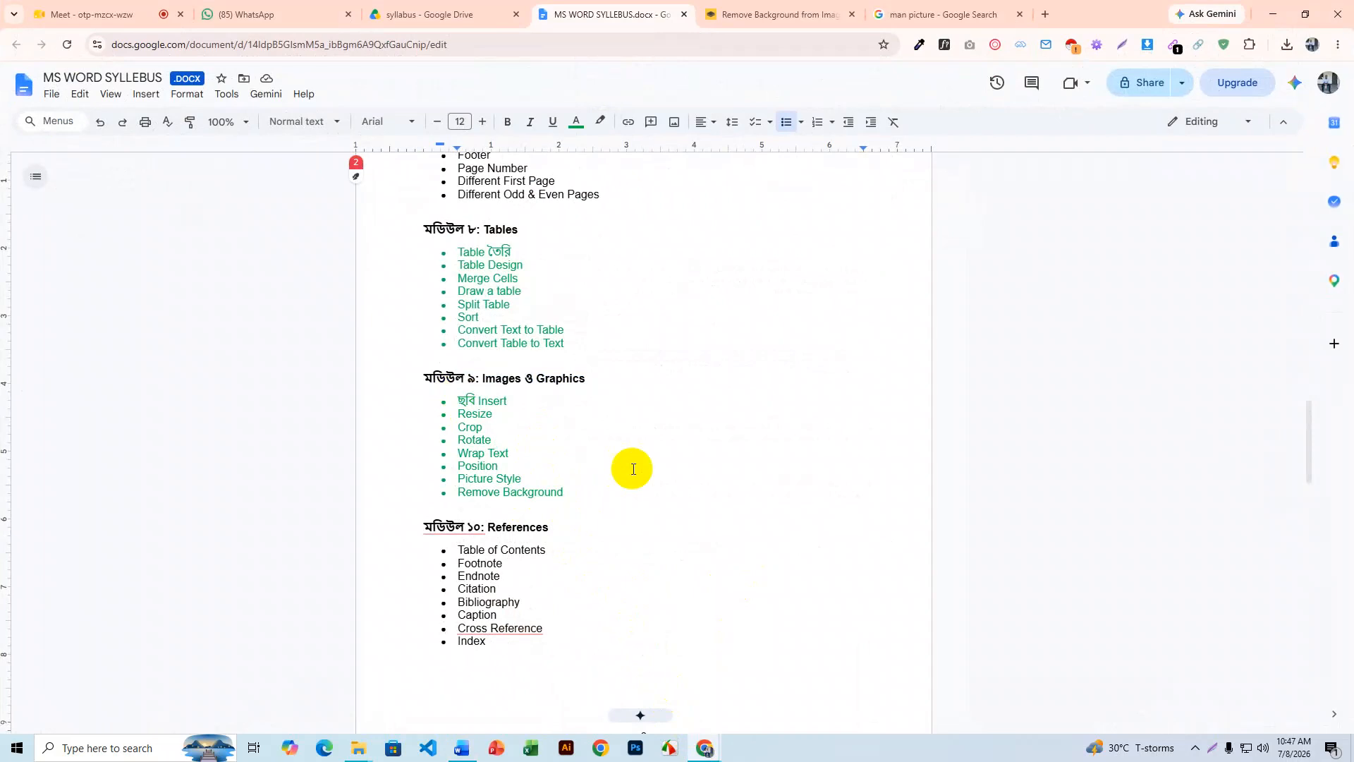
scroll(633, 469, up, 2)
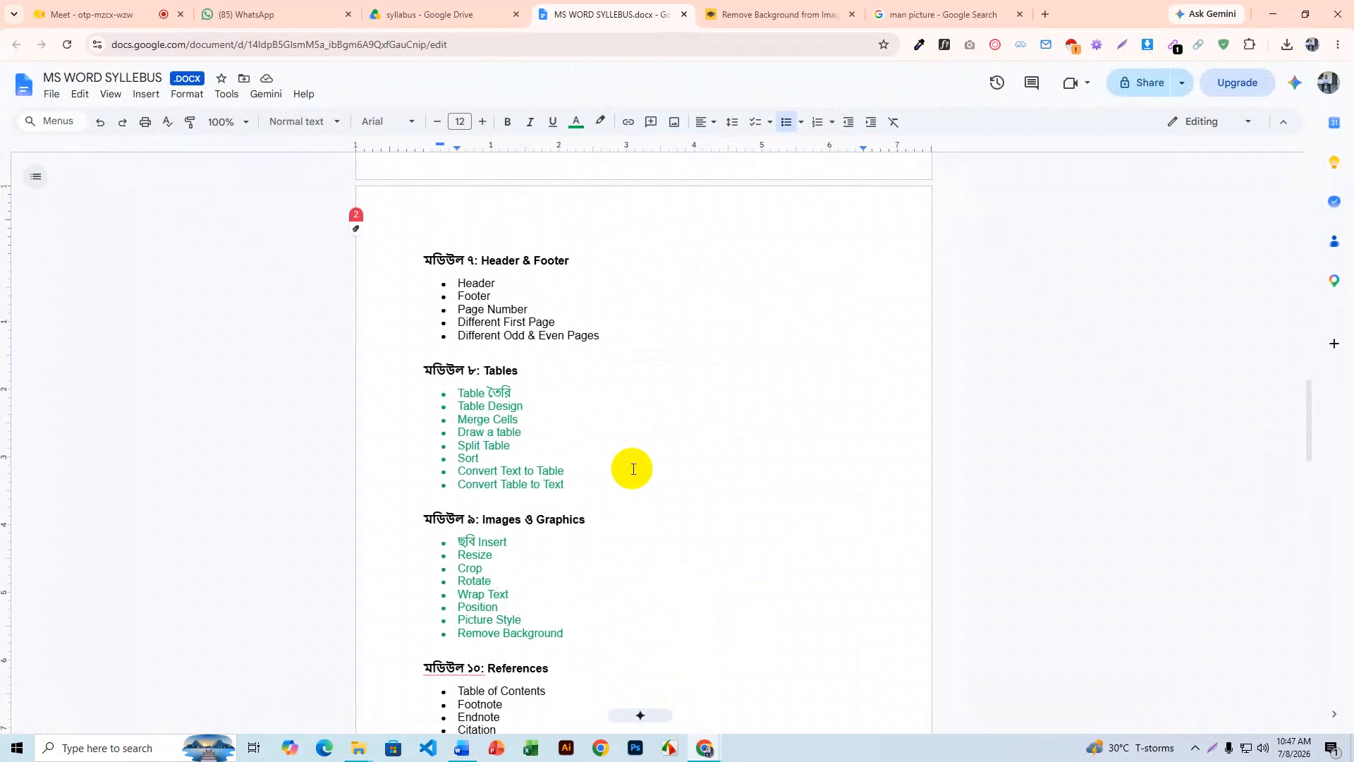
scroll(633, 469, up, 2)
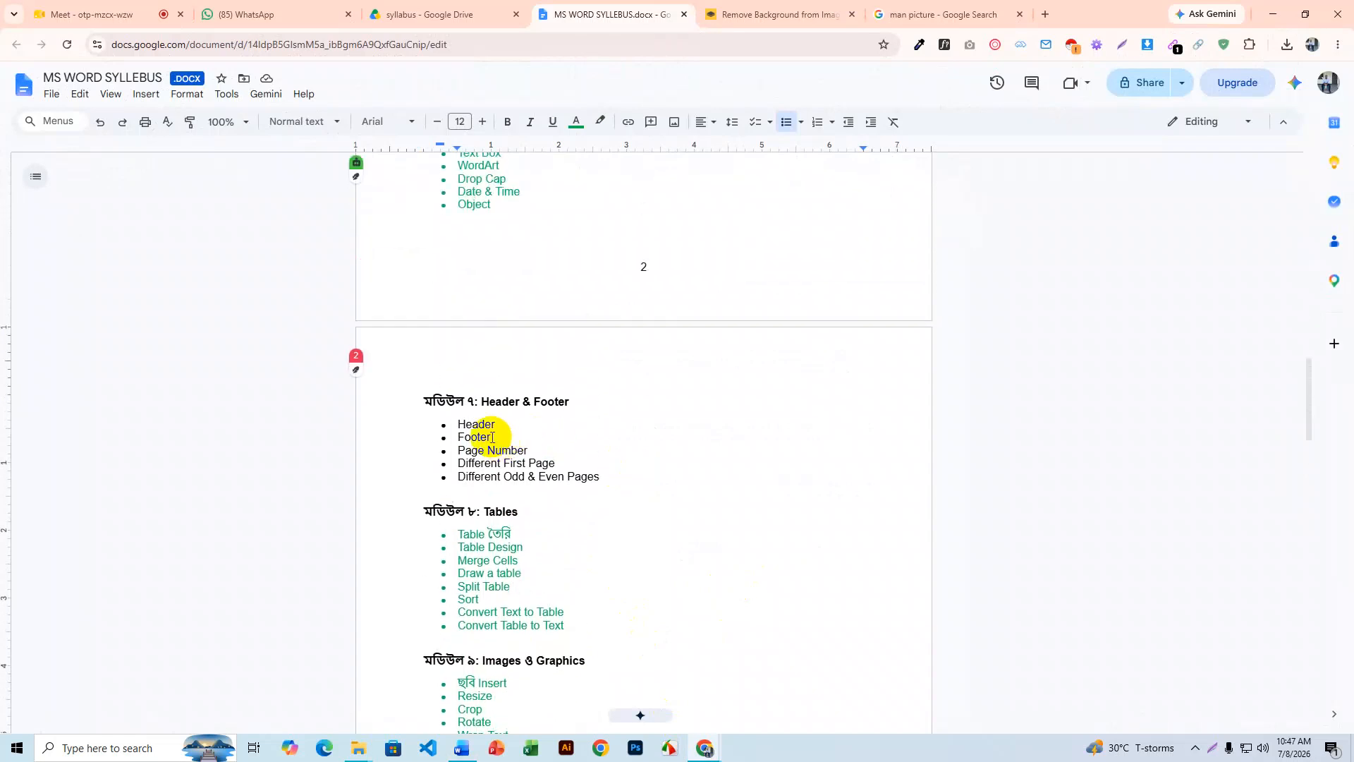
click(1273, 14)
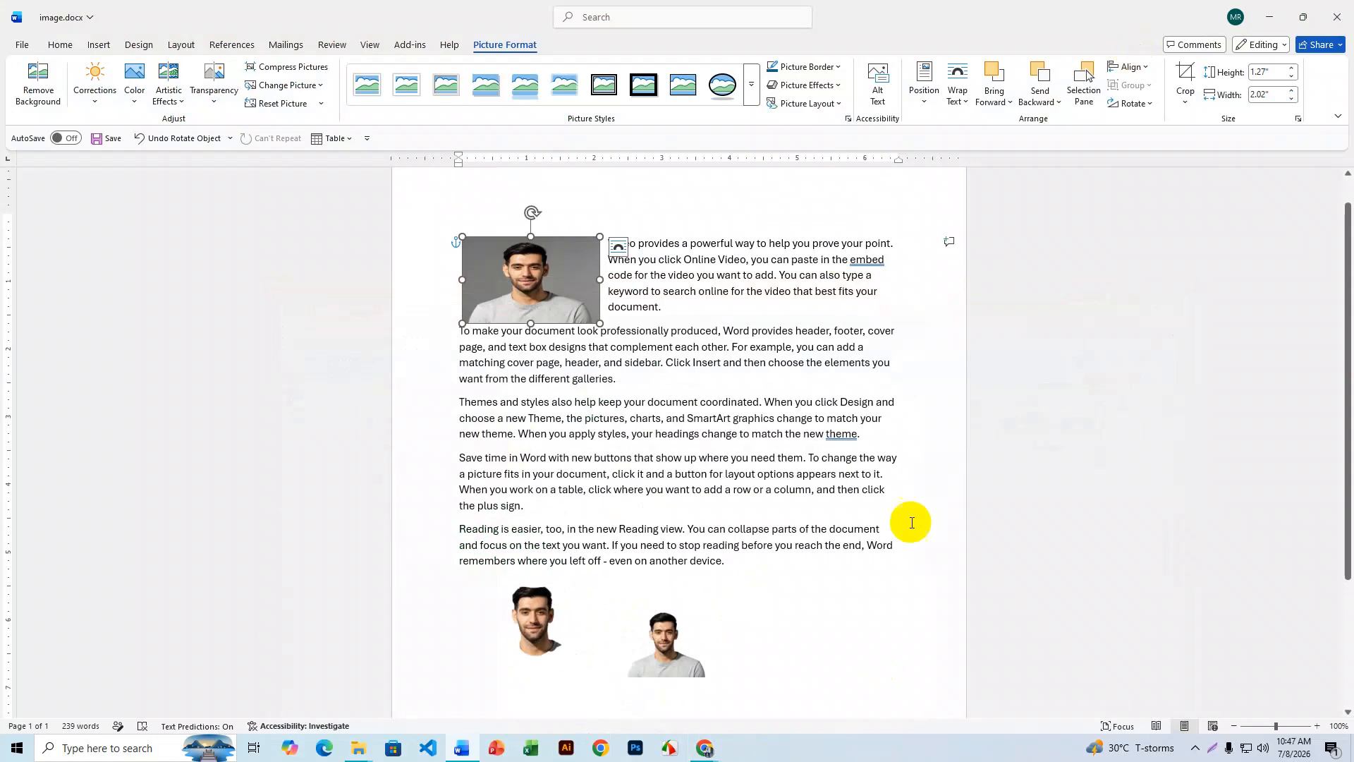
- Copy the entire document and paste a duplicate at its end
scroll(726, 500, down, 3)
scroll(726, 501, up, 3)
scroll(726, 500, down, 1)
scroll(727, 501, down, 2)
scroll(726, 501, up, 3)
key(ctrl+a)
key(ctrl+c)
scroll(726, 501, down, 3)
click(632, 572)
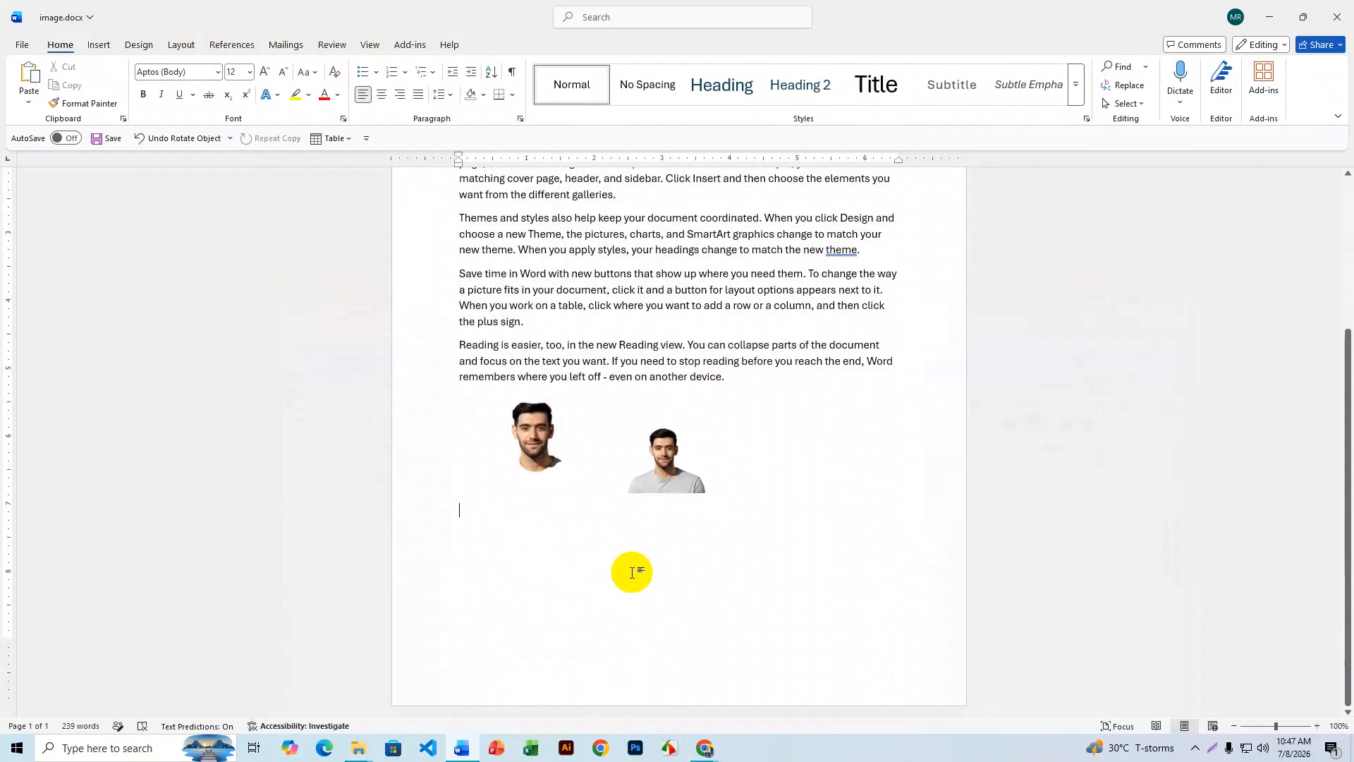
key(ctrl+v)
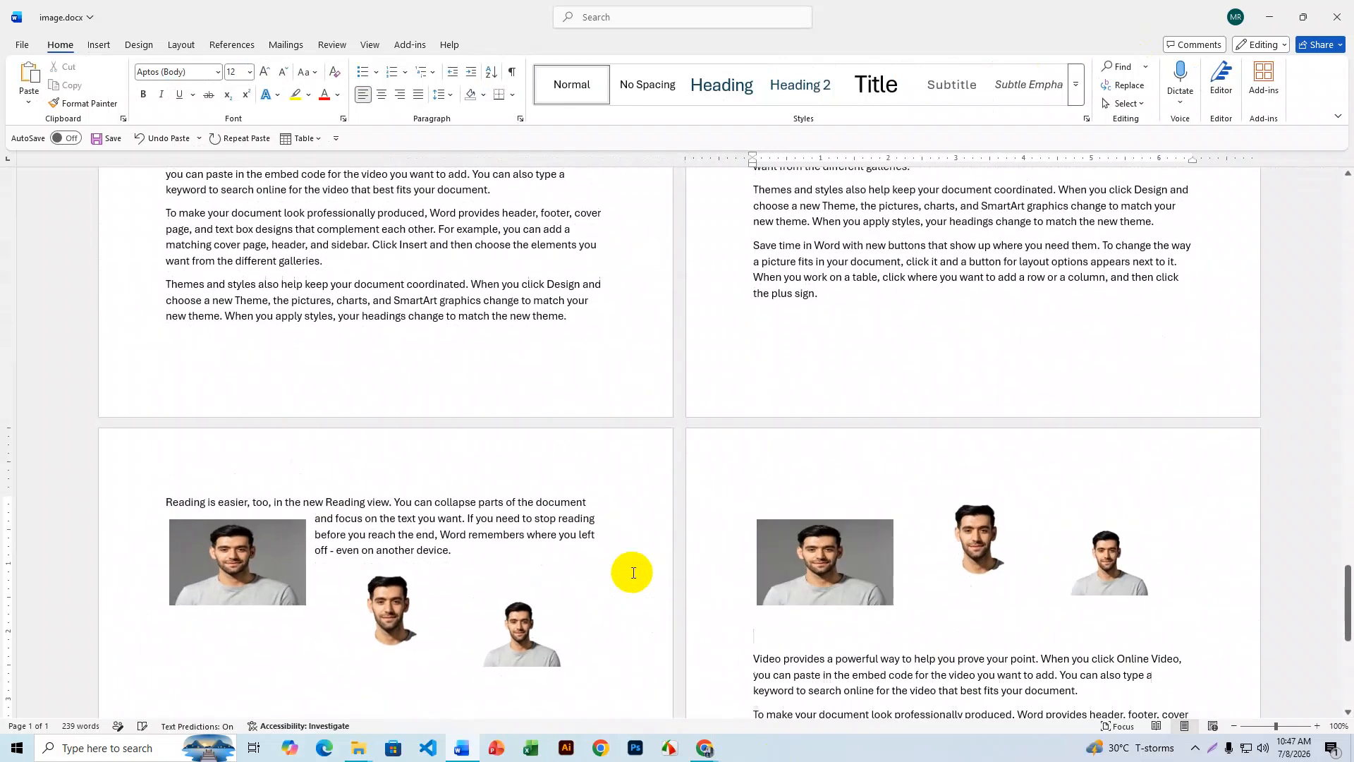
ctrl+scroll(719, 522, up, 5)
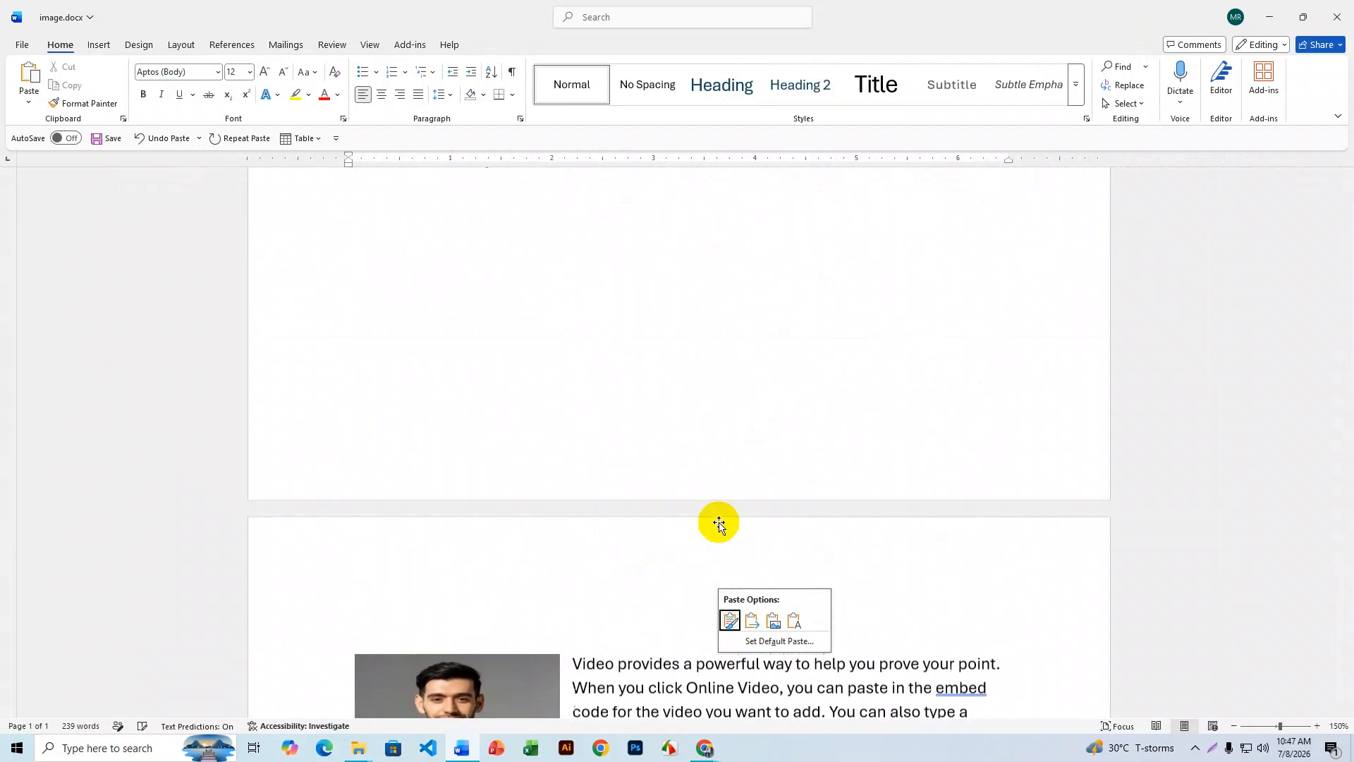
ctrl+scroll(718, 522, down, 2)
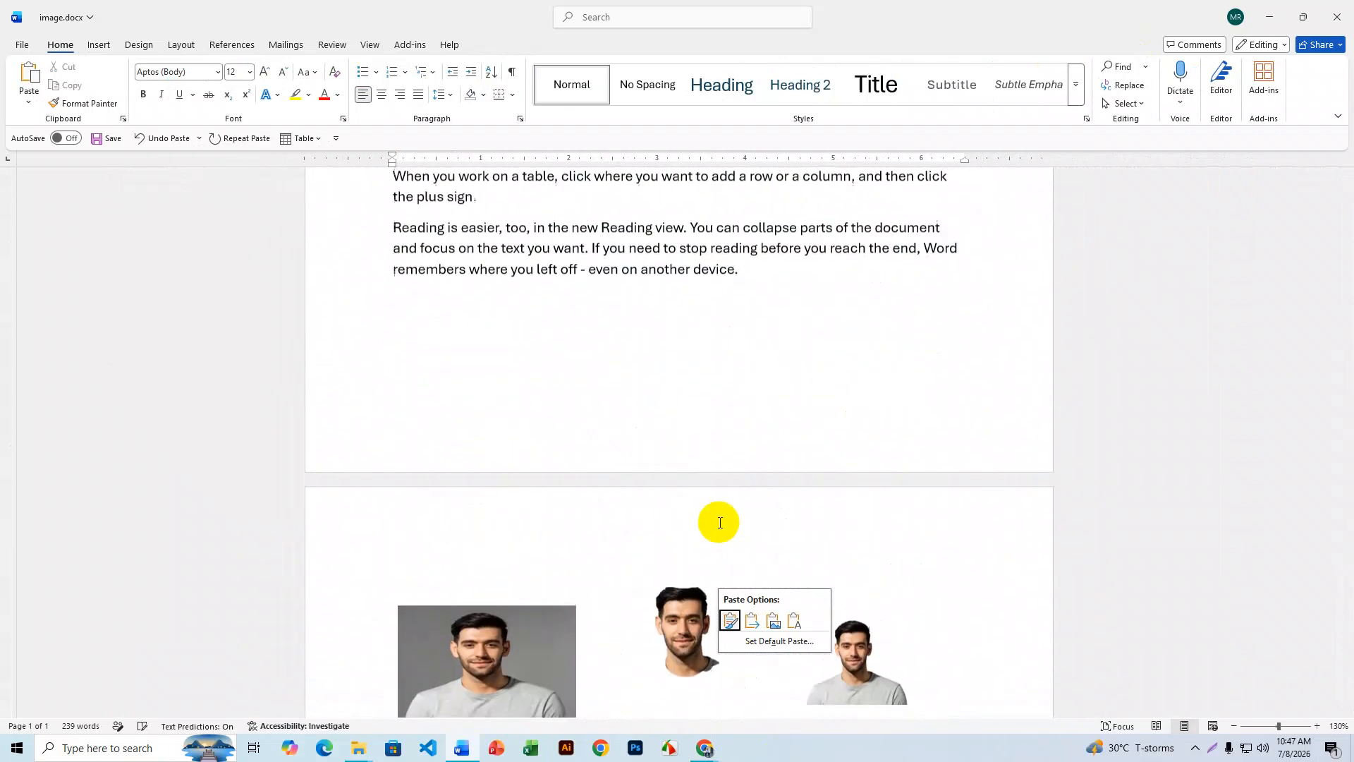
ctrl+scroll(720, 522, down, 1)
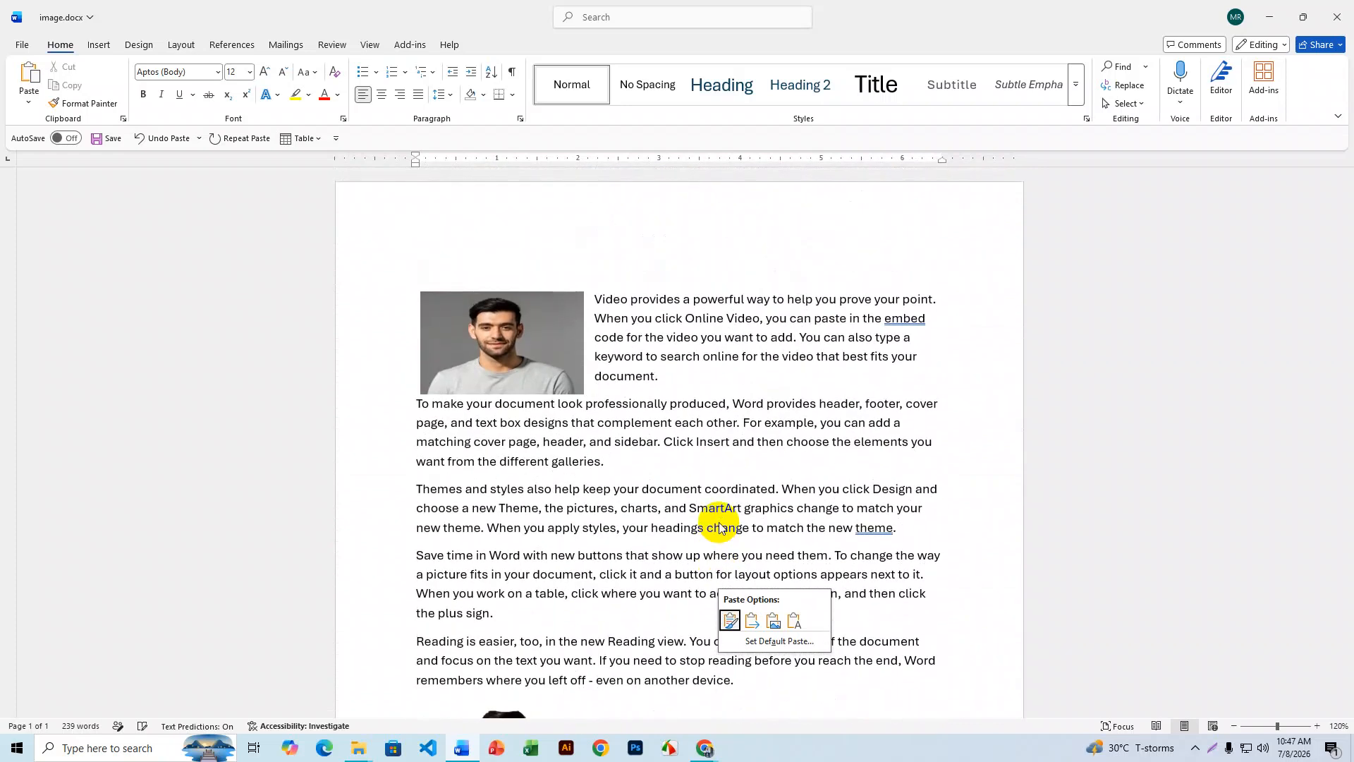
- Fill the document to 11 pages of sample paragraphs and return to the first paragraph
click(683, 372)
key(ctrl+End)
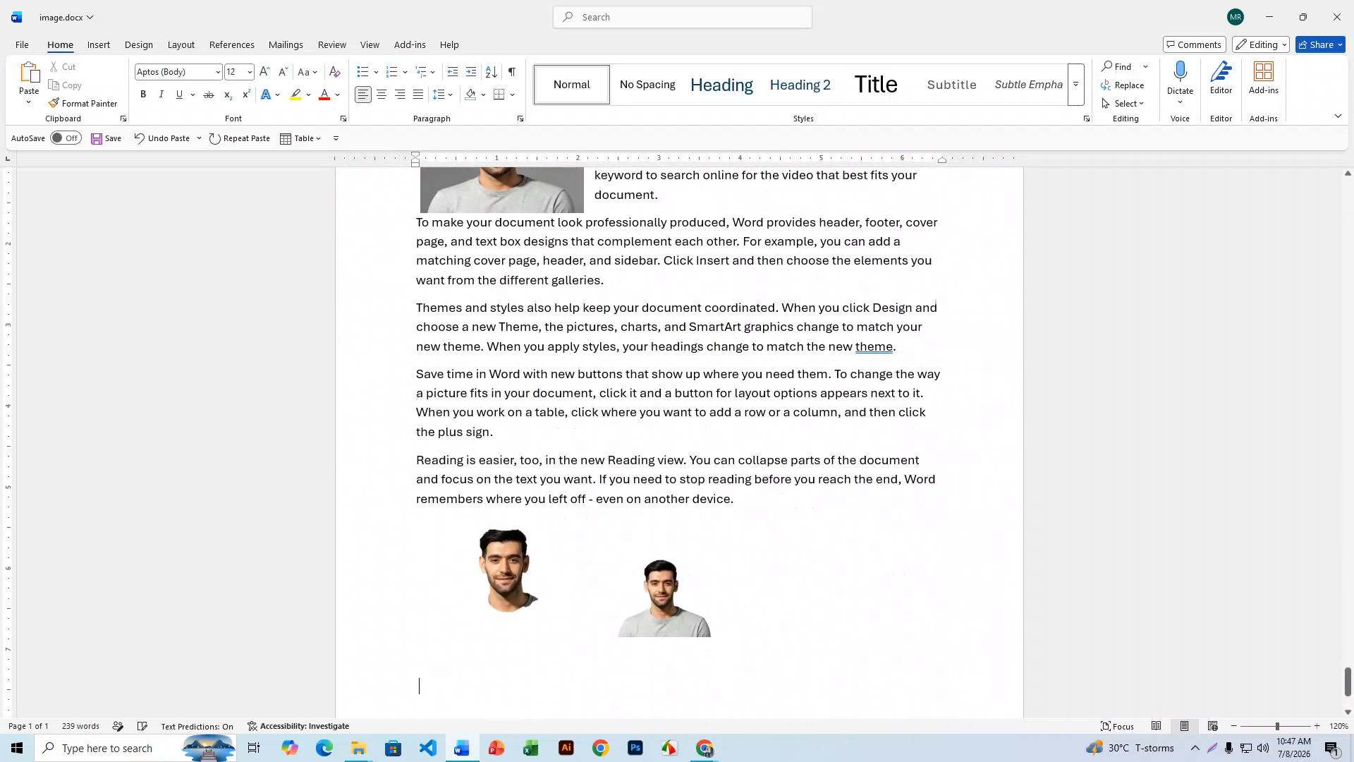
key(BackSpace)
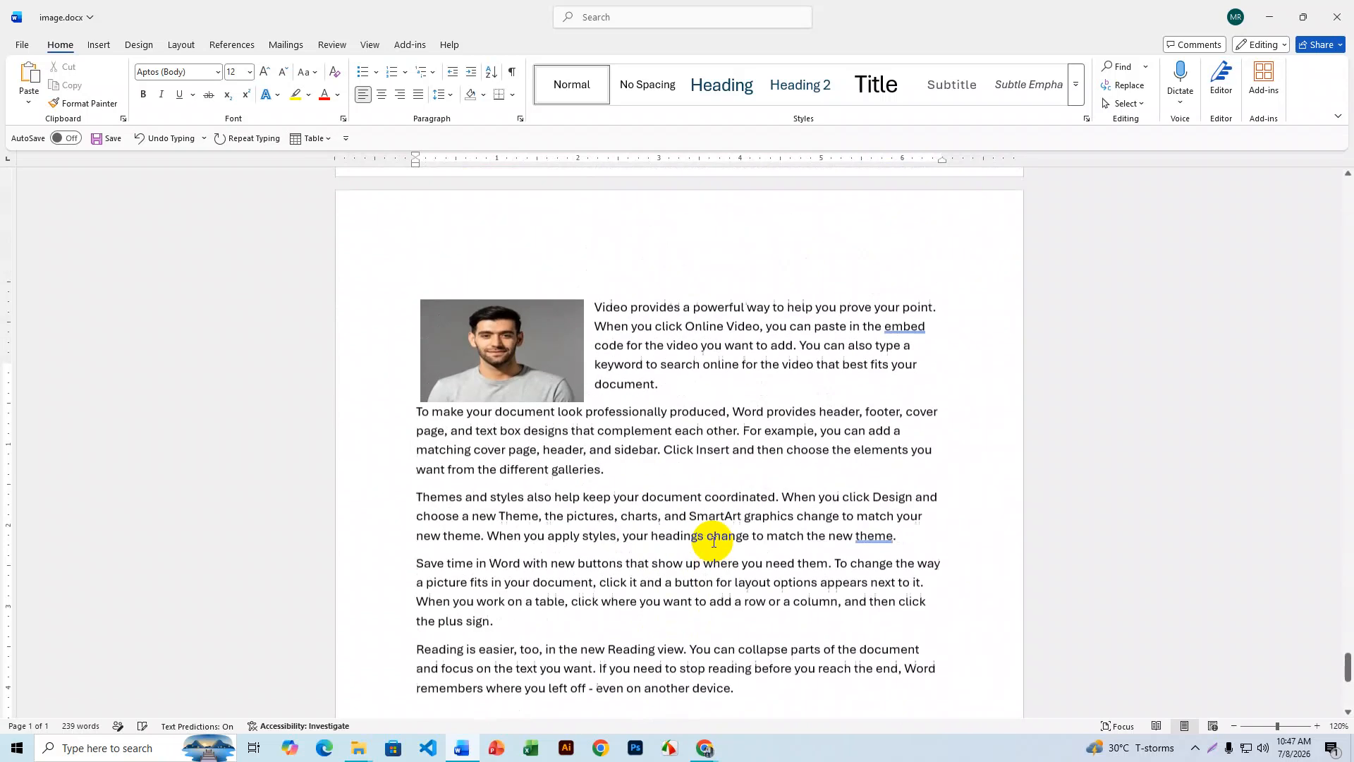
drag(1348, 635, 1335, 161)
click(945, 358)
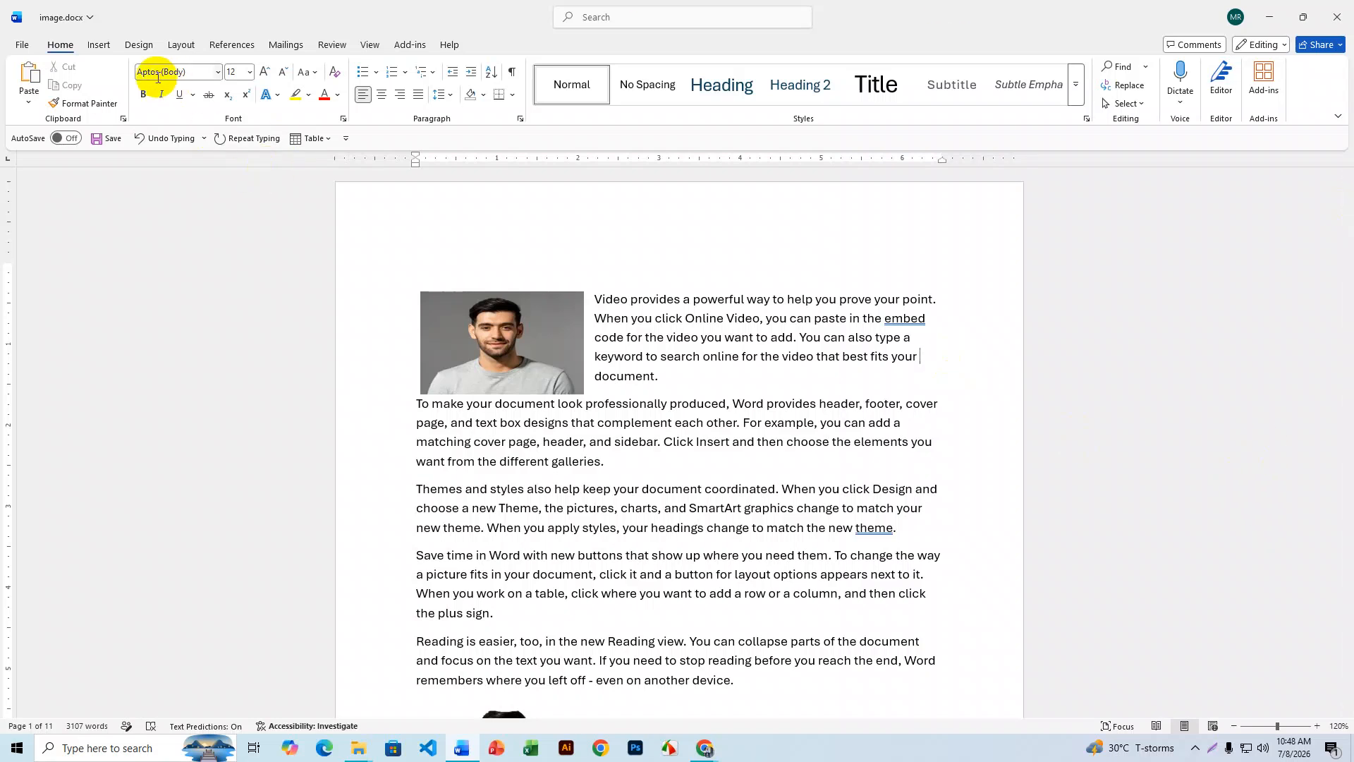
- Open the page header for editing via Insert > Header > Edit Header
click(104, 48)
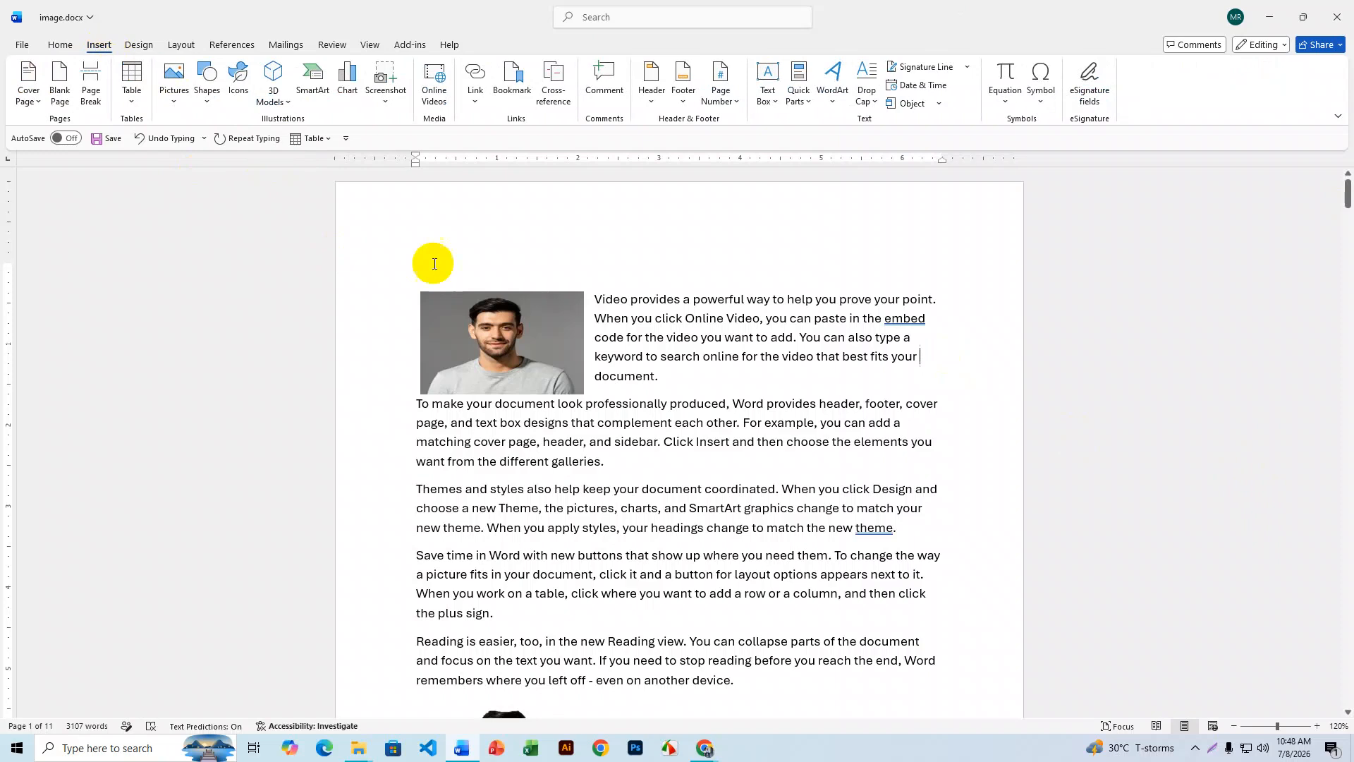
click(650, 99)
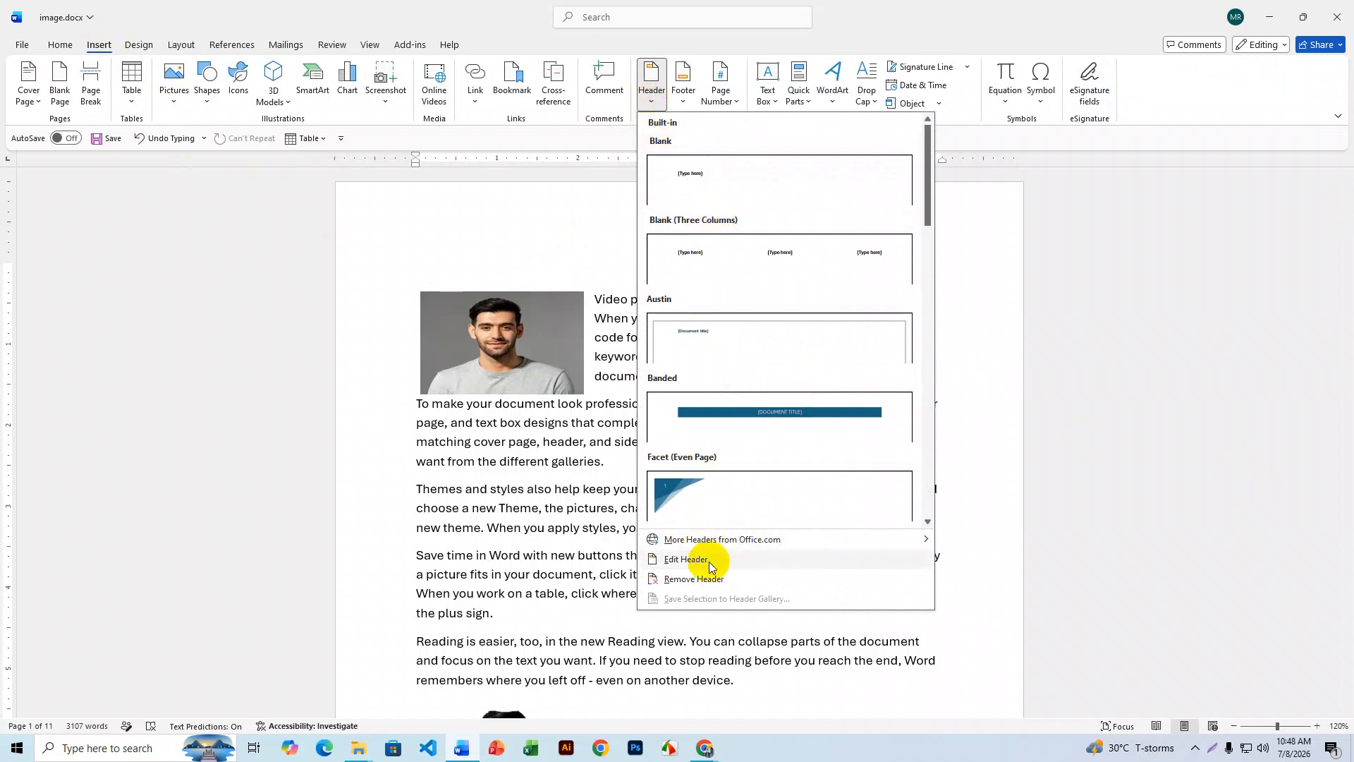
click(710, 564)
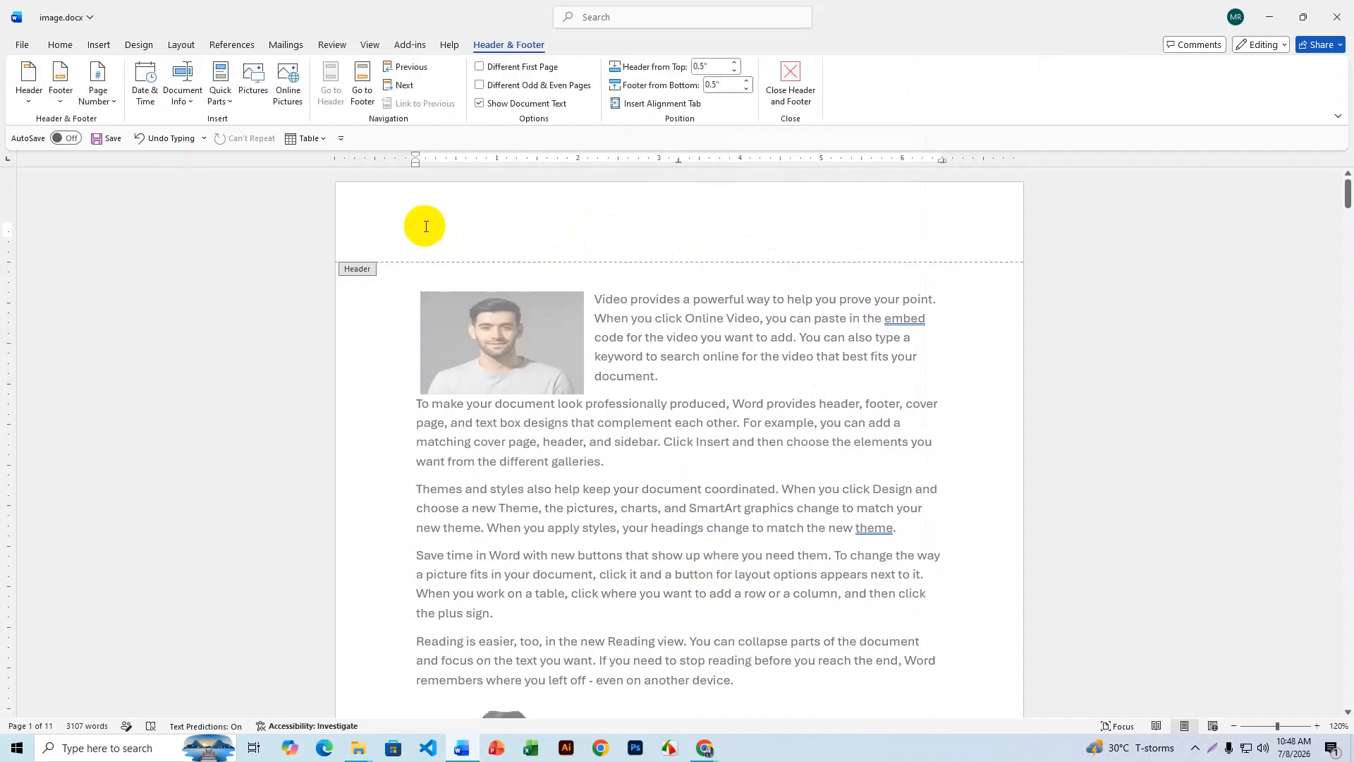
scroll(791, 467, down, 8)
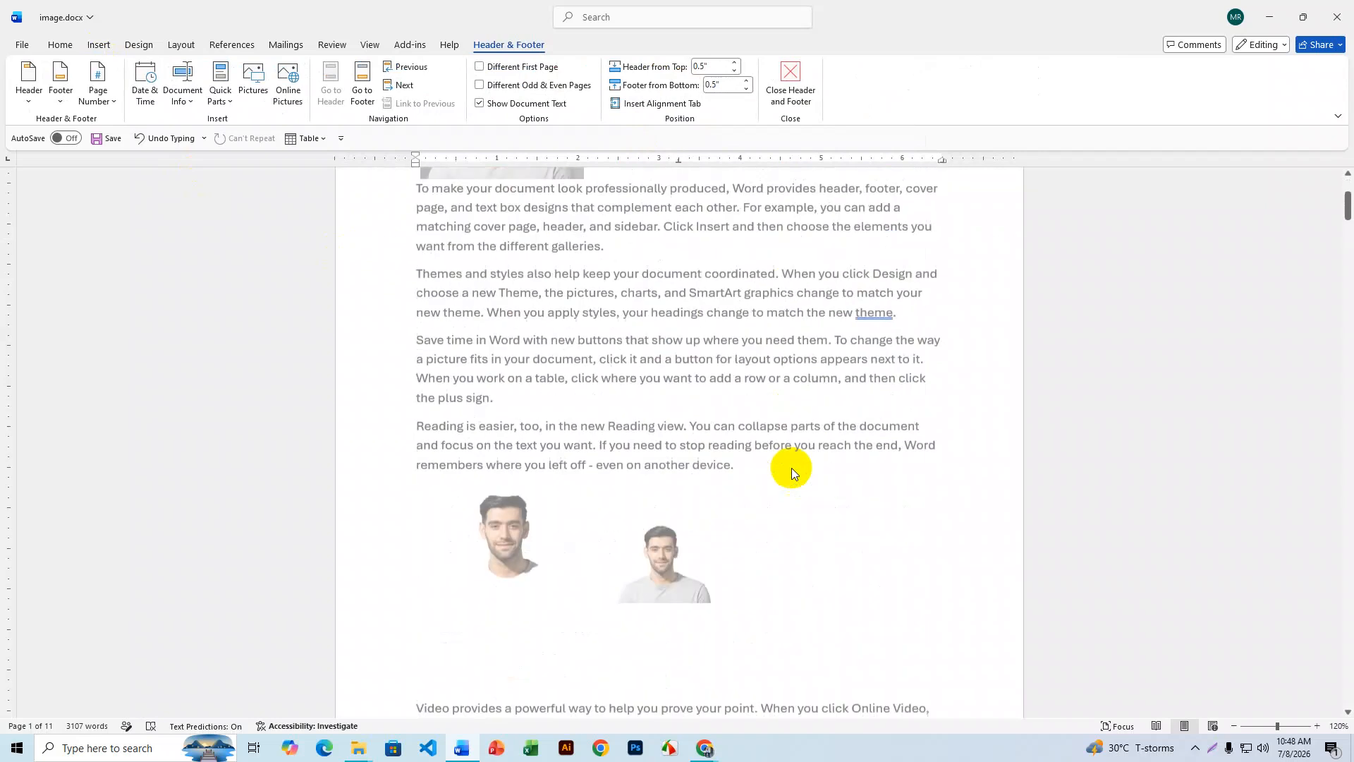
scroll(792, 469, down, 5)
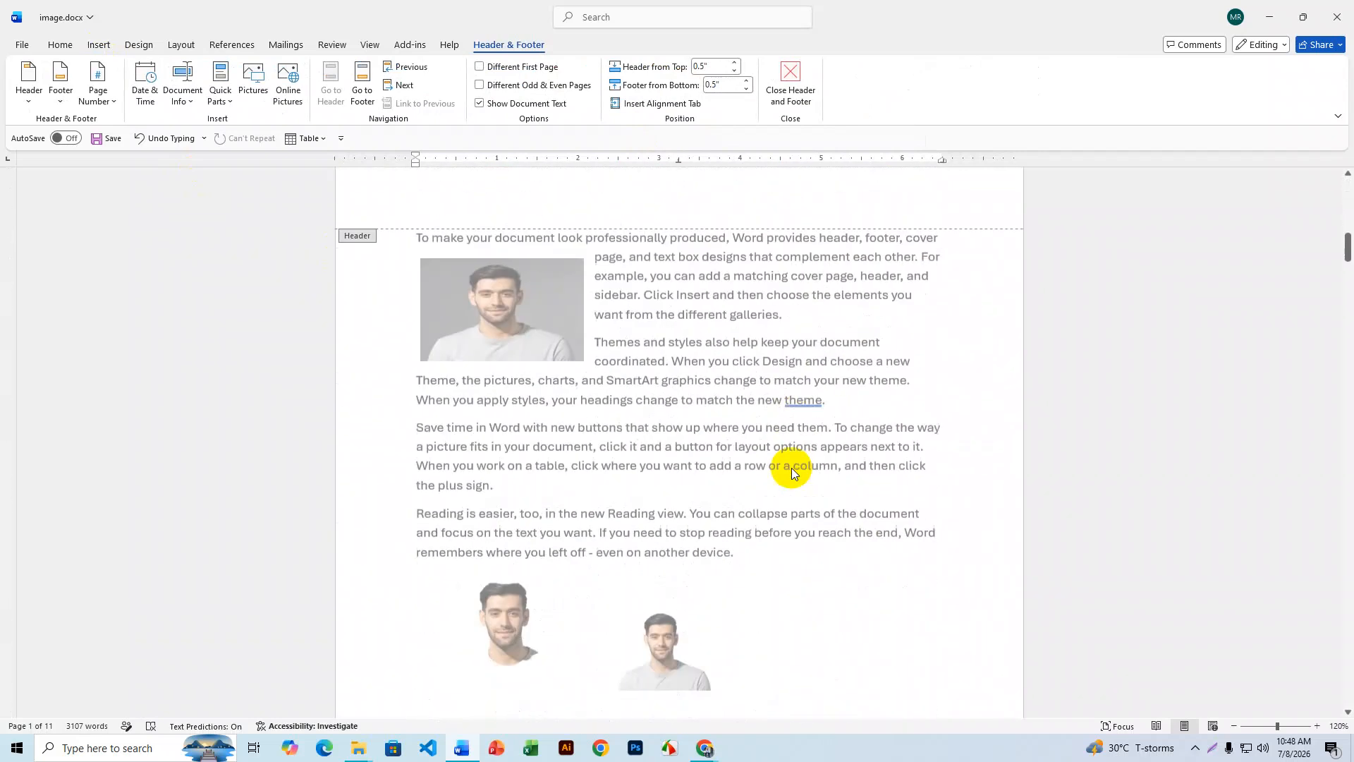
scroll(792, 469, up, 5)
scroll(792, 468, up, 10)
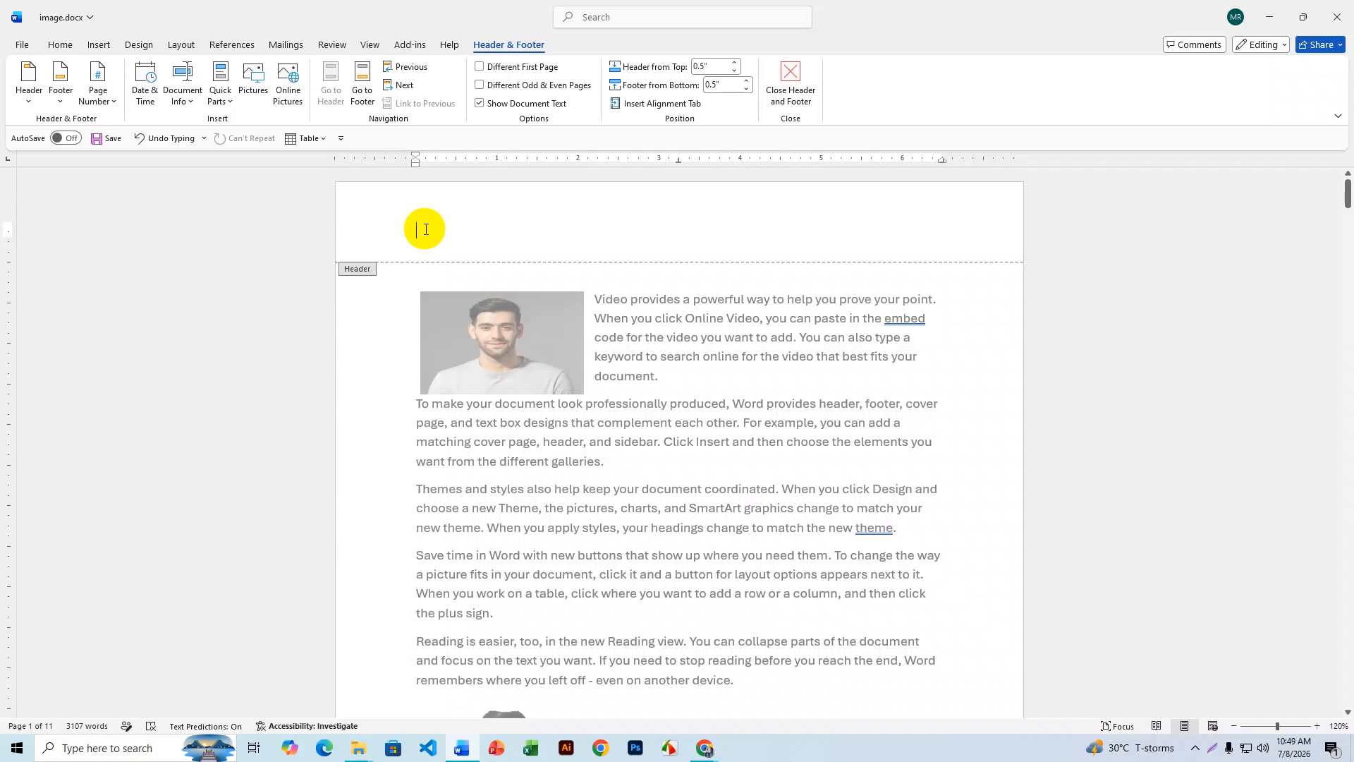
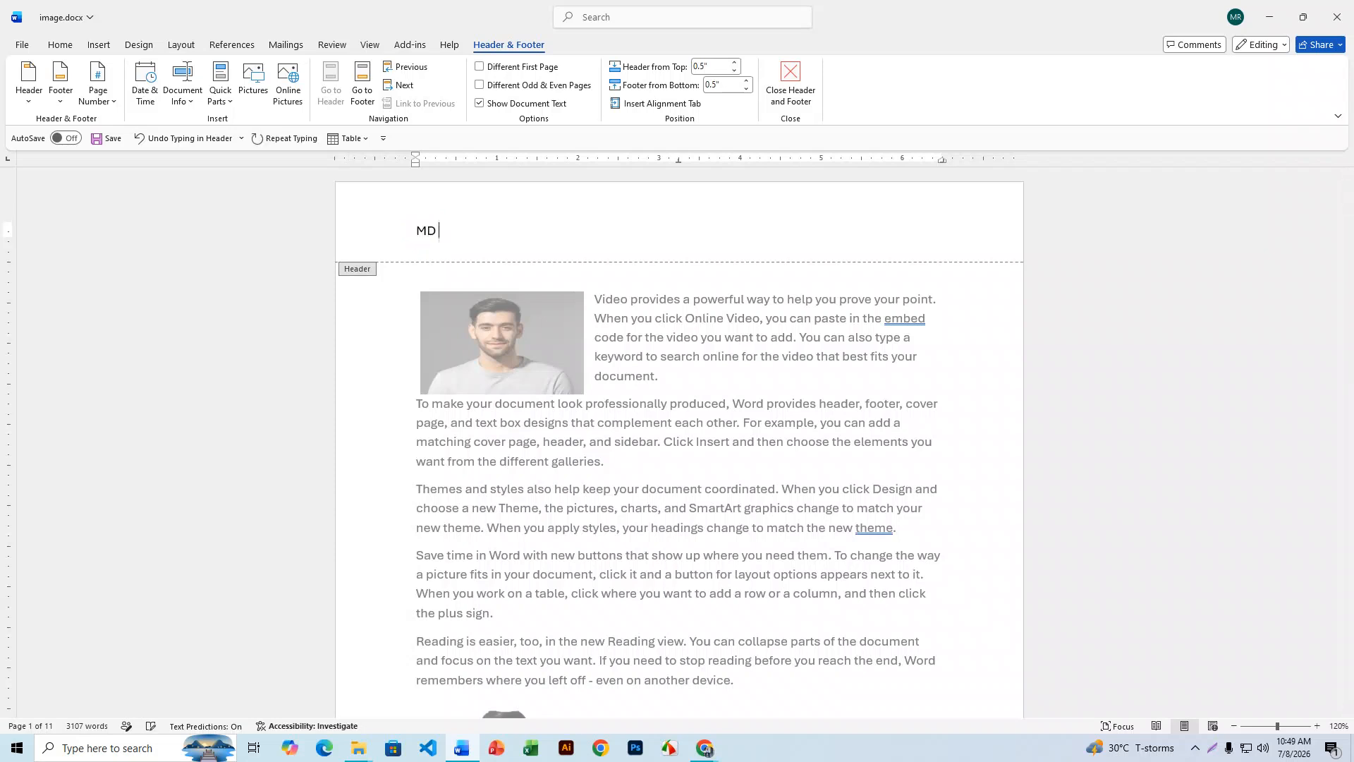
- Type the author's full name and 'WRITER AND LECTURER' on two header lines, selecting the second
key(Return)
text(WRITER)
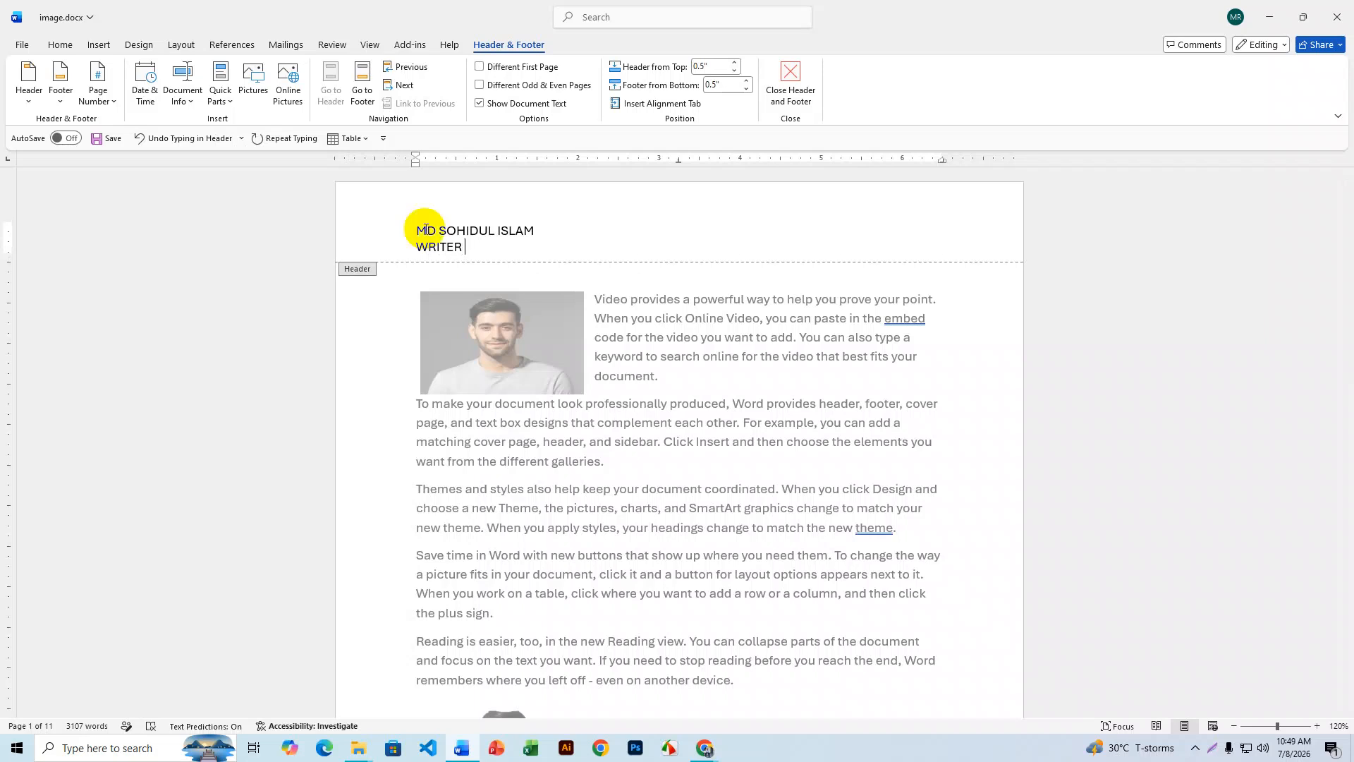
text( AND)
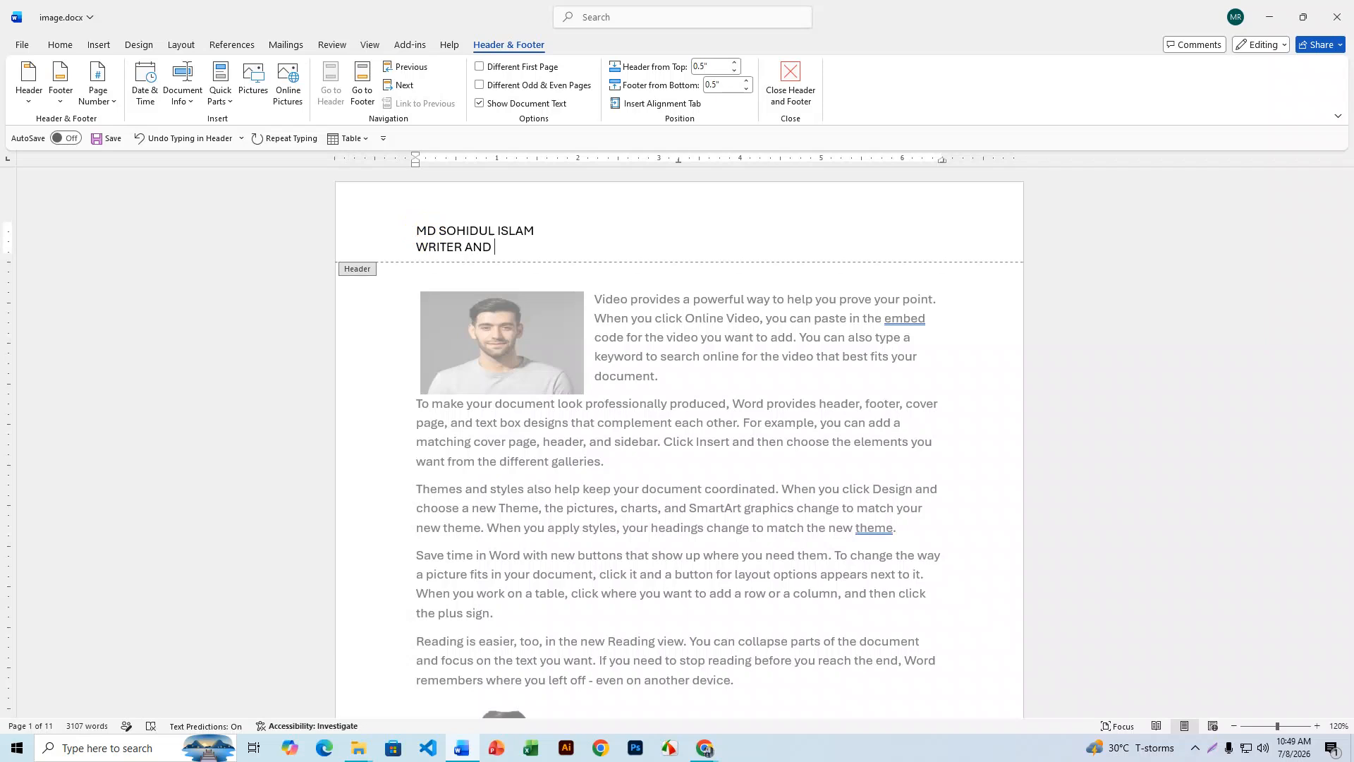
text( LECTURER)
drag(559, 247, 382, 257)
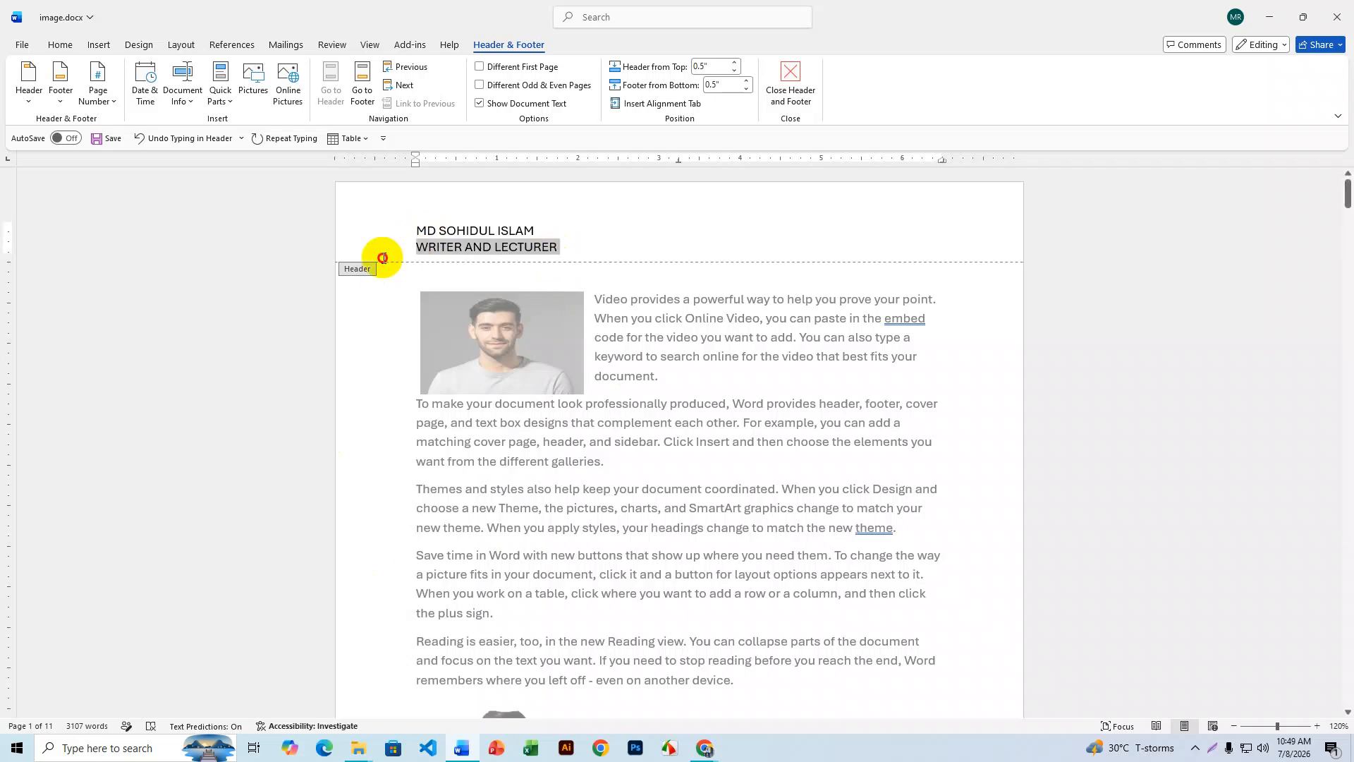
- Shrink the 'WRITER AND LECTURER' line to size 10 and colour it green
click(101, 46)
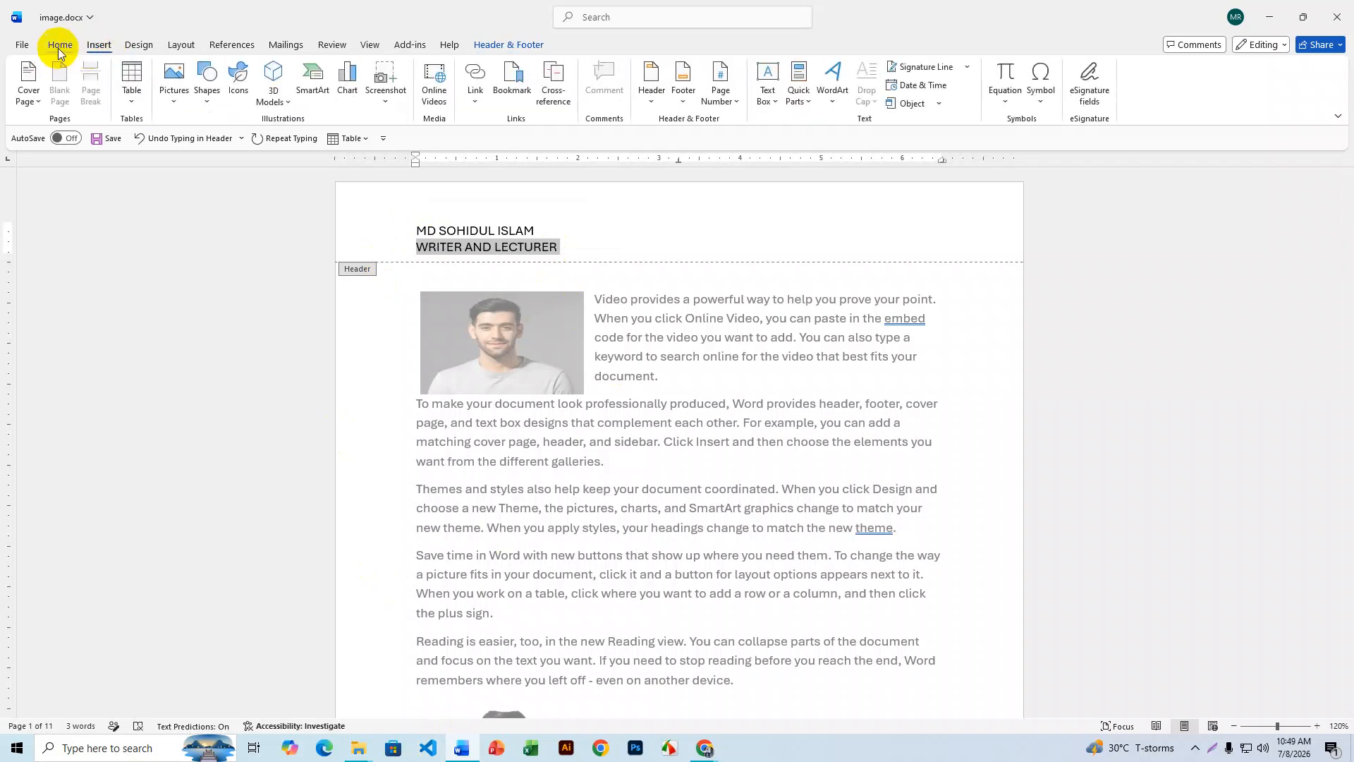
click(60, 47)
click(283, 71)
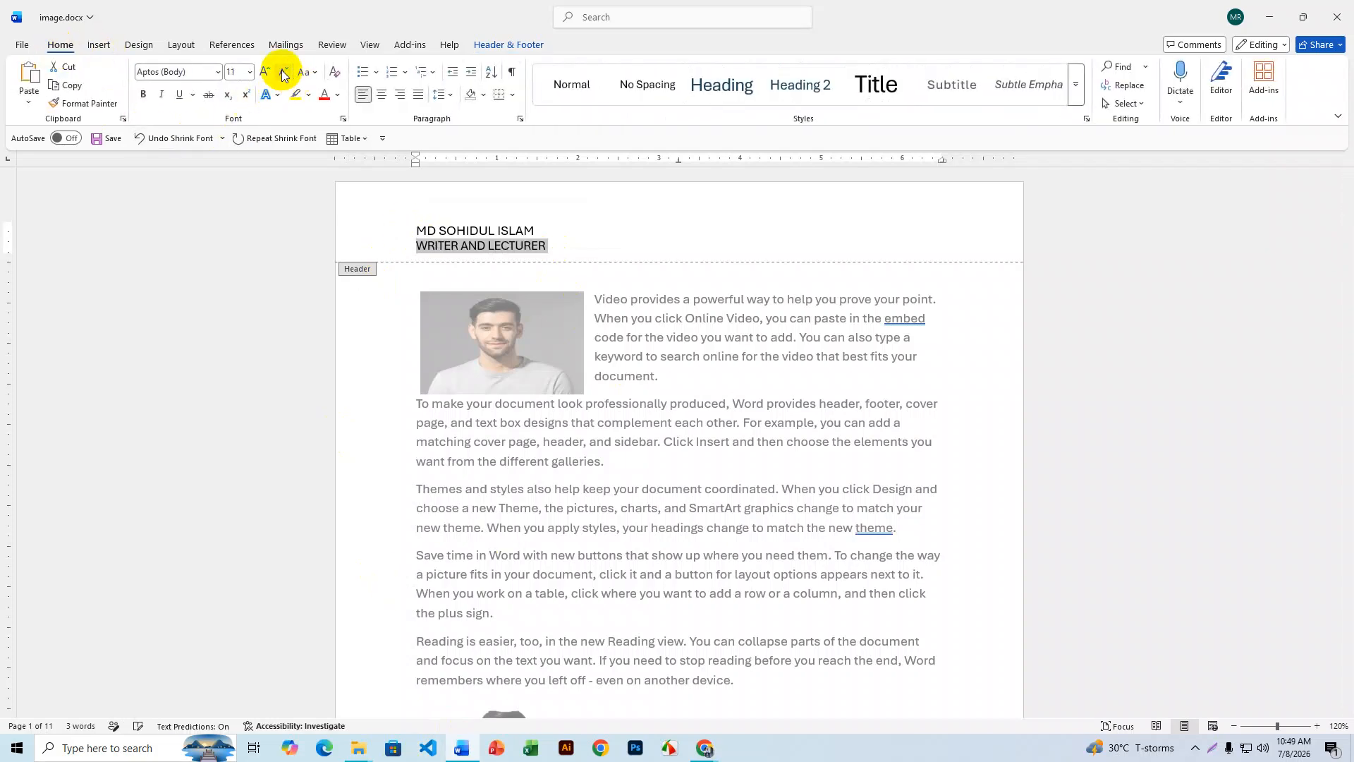
click(283, 72)
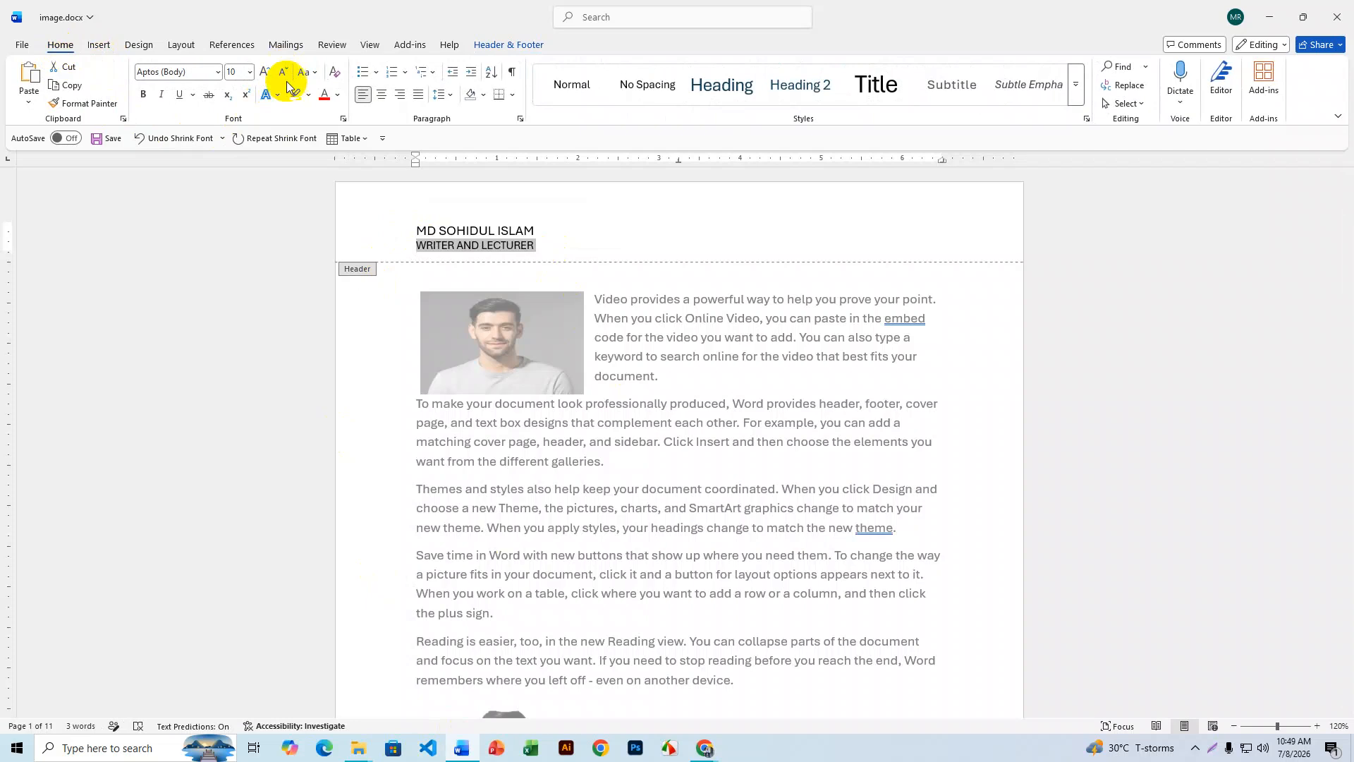
click(341, 92)
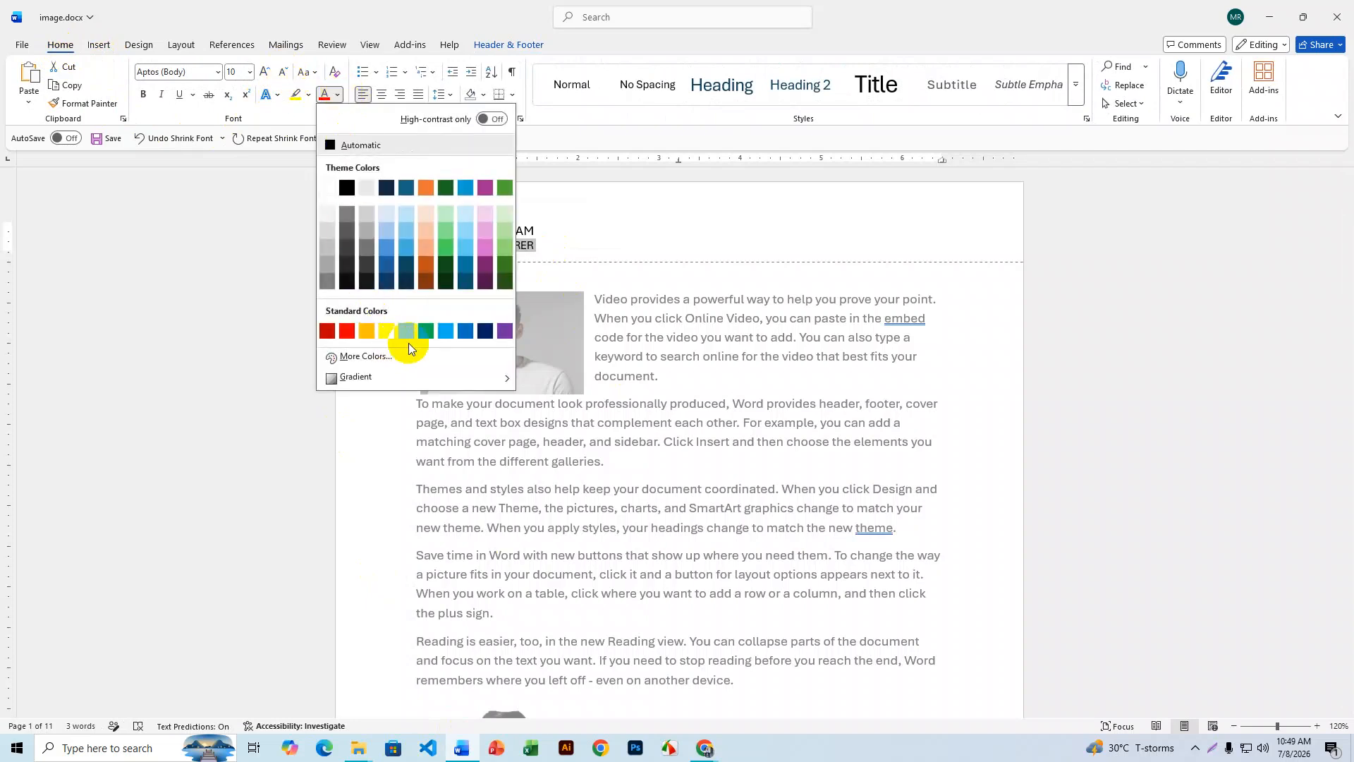
click(426, 331)
- Bold the name line and close header and footer editing
drag(538, 231, 416, 233)
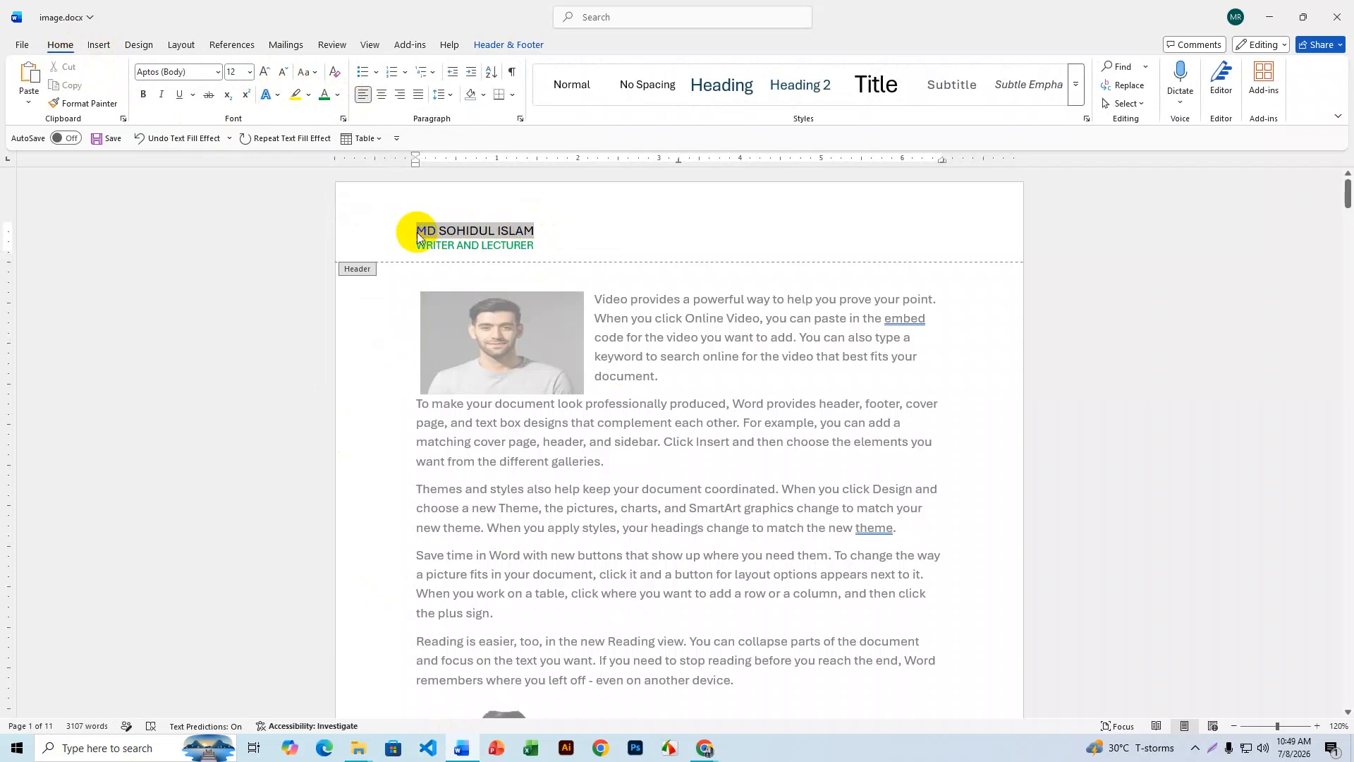
click(144, 96)
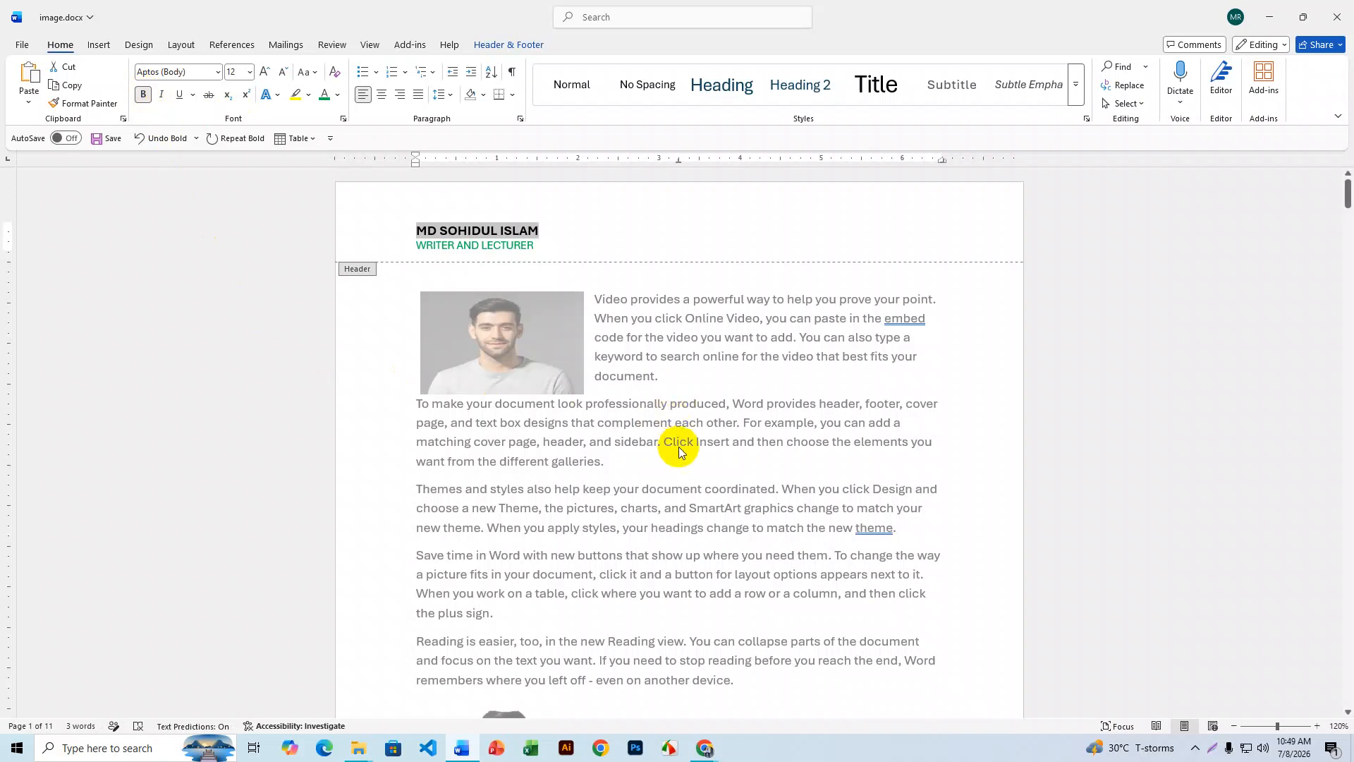
click(488, 45)
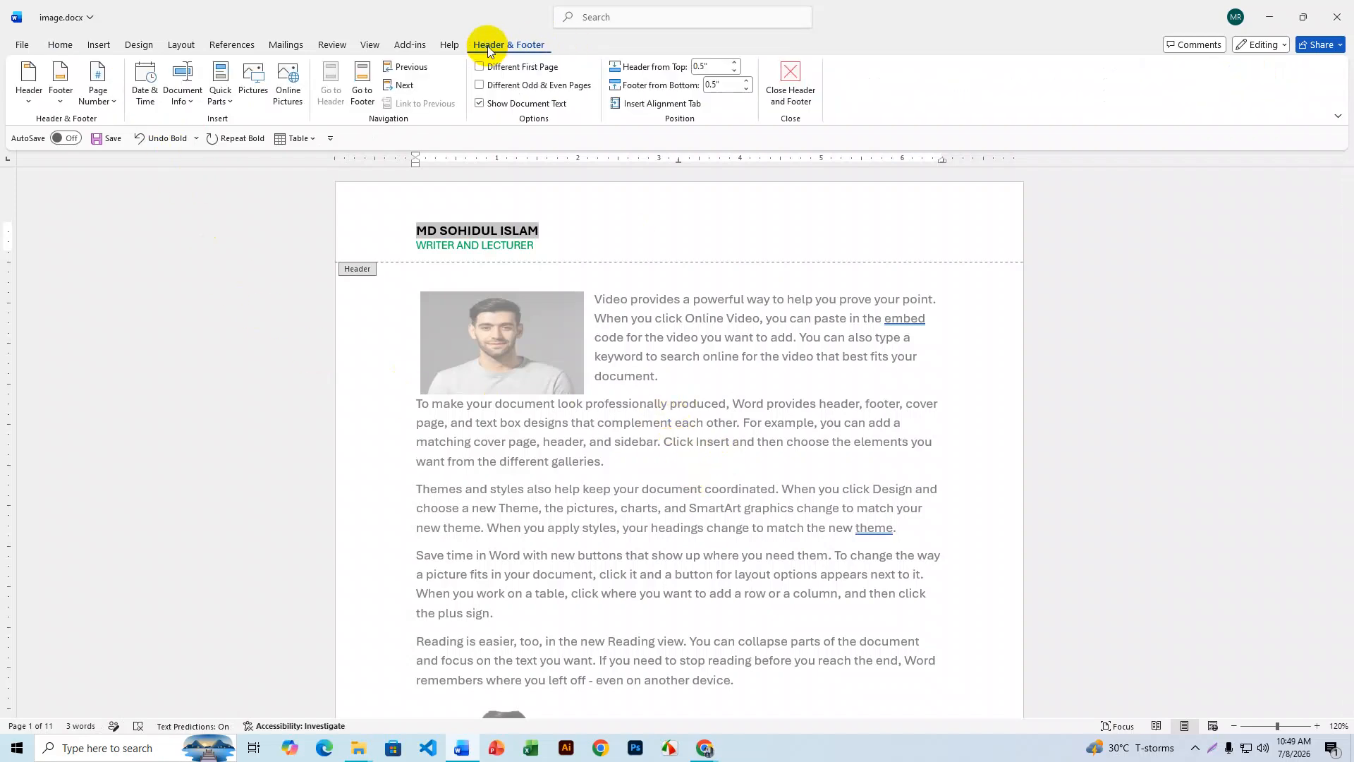
click(791, 92)
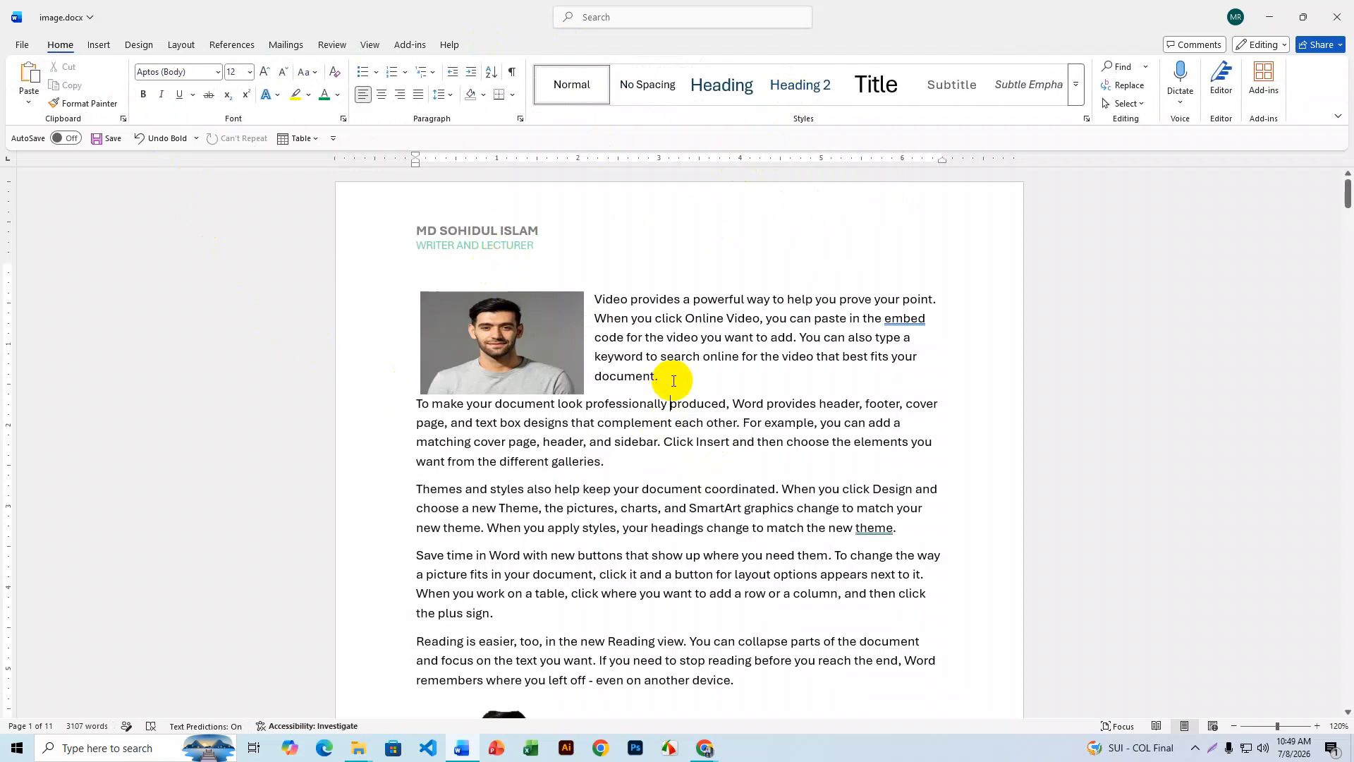
scroll(674, 381, down, 15)
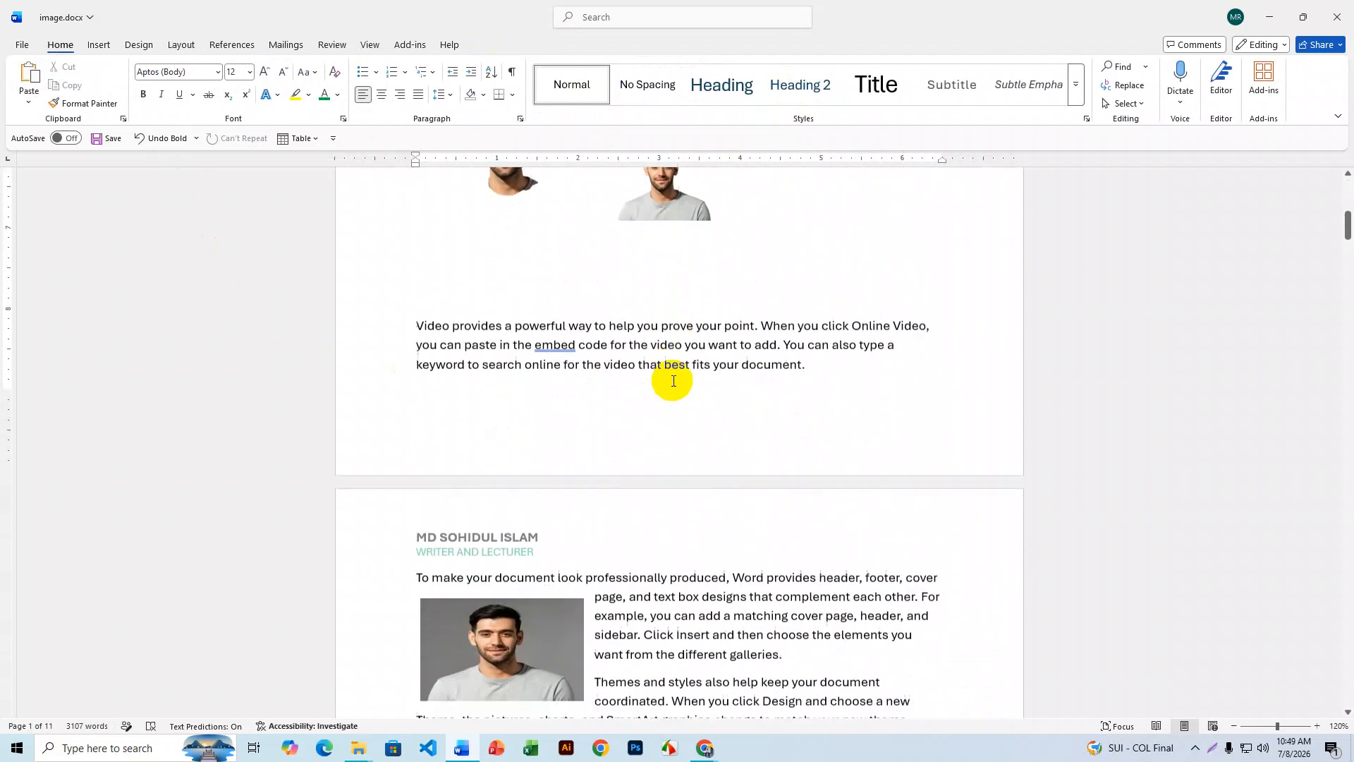
scroll(672, 380, down, 12)
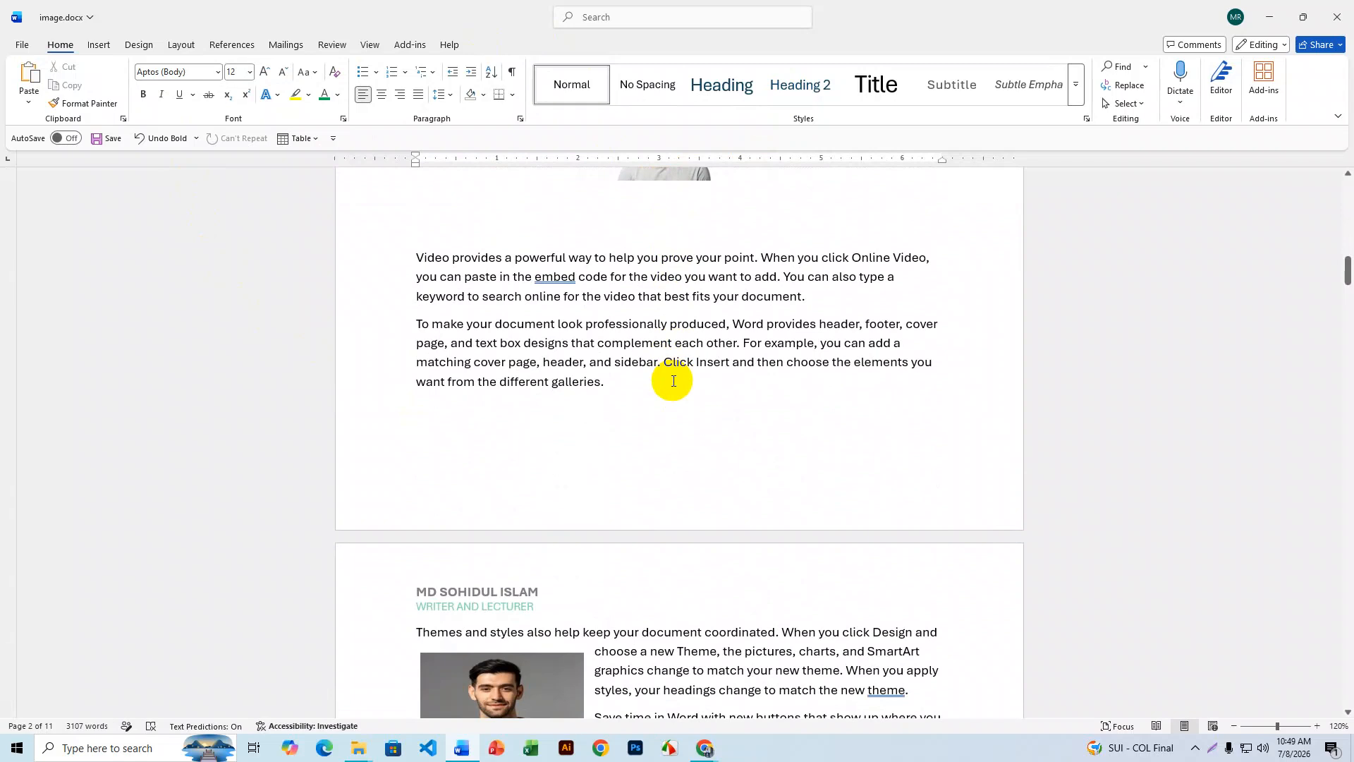
scroll(673, 381, up, 11)
scroll(673, 380, down, 7)
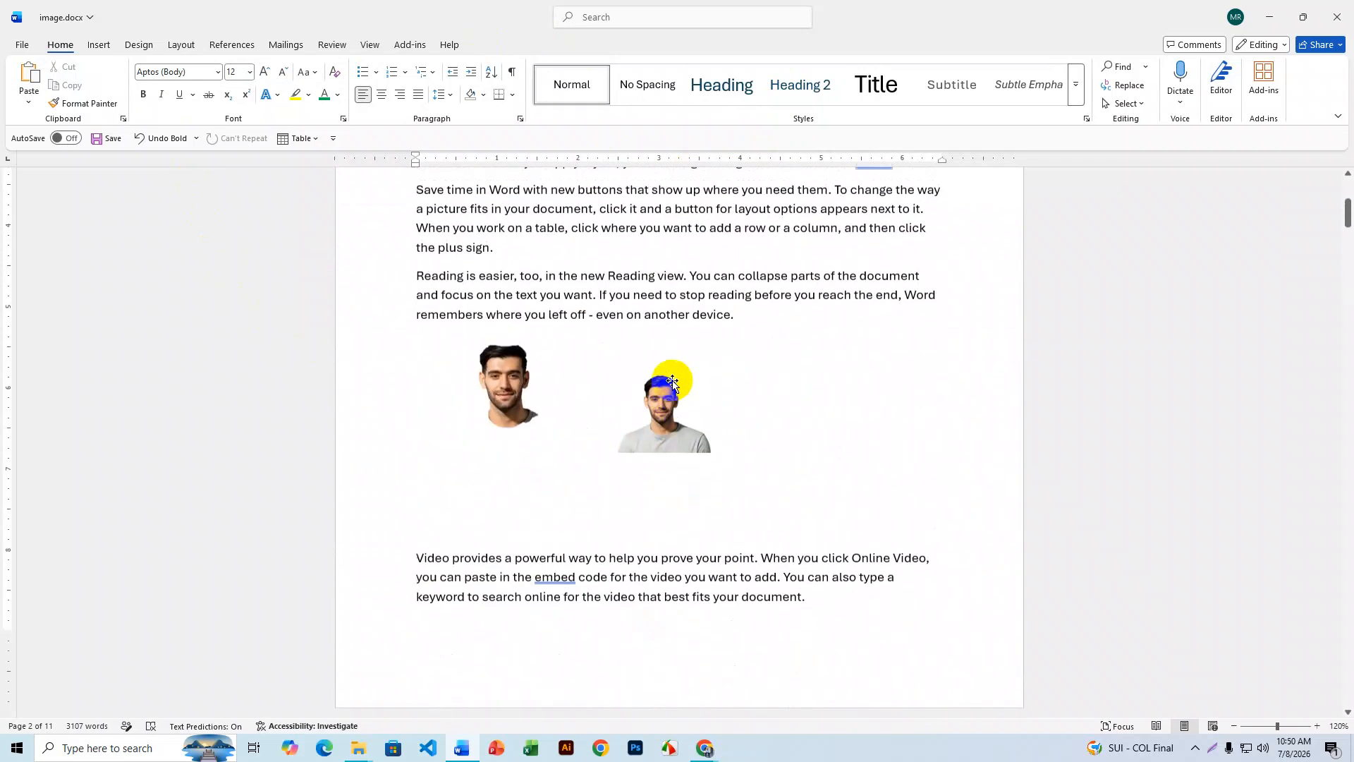
scroll(672, 381, up, 5)
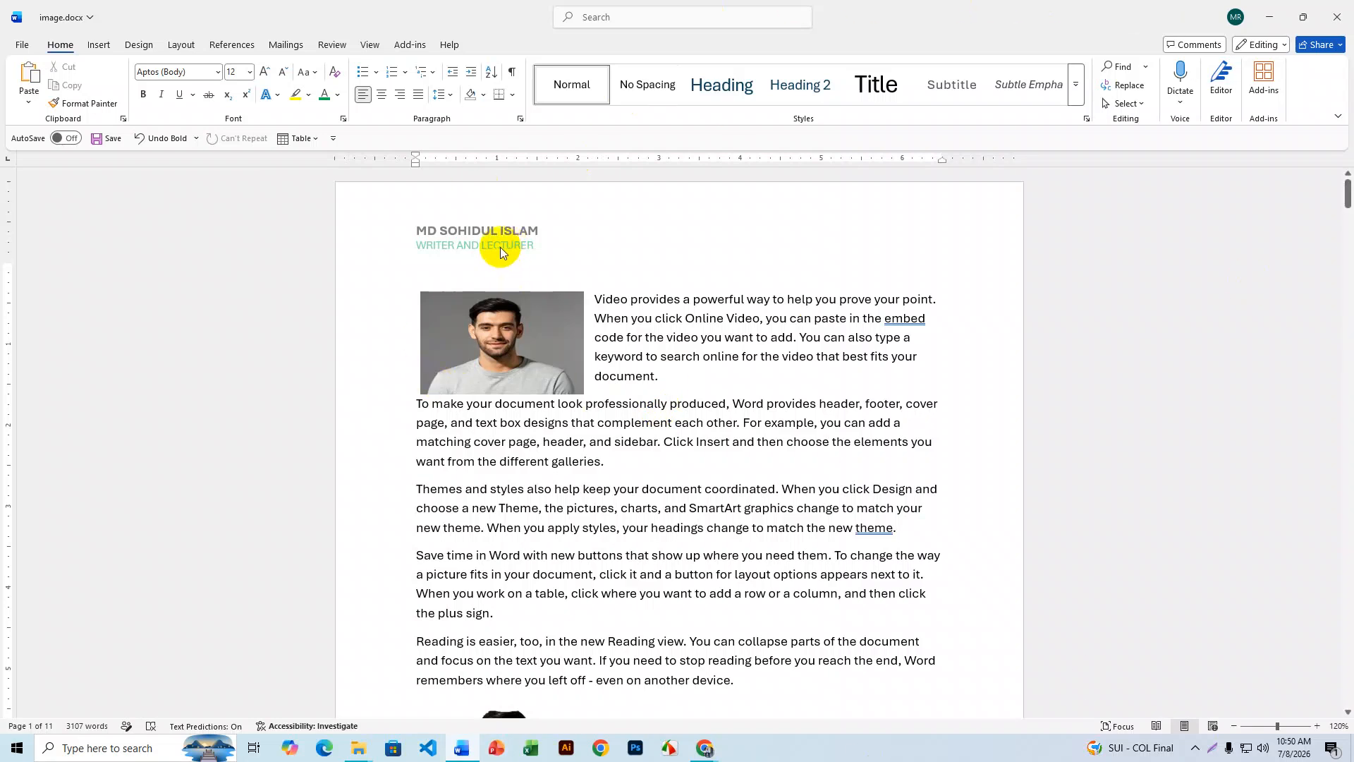
- Reopen the header, enable Different Odd & Even Pages, and scroll to page 2's empty even-page header
click(108, 46)
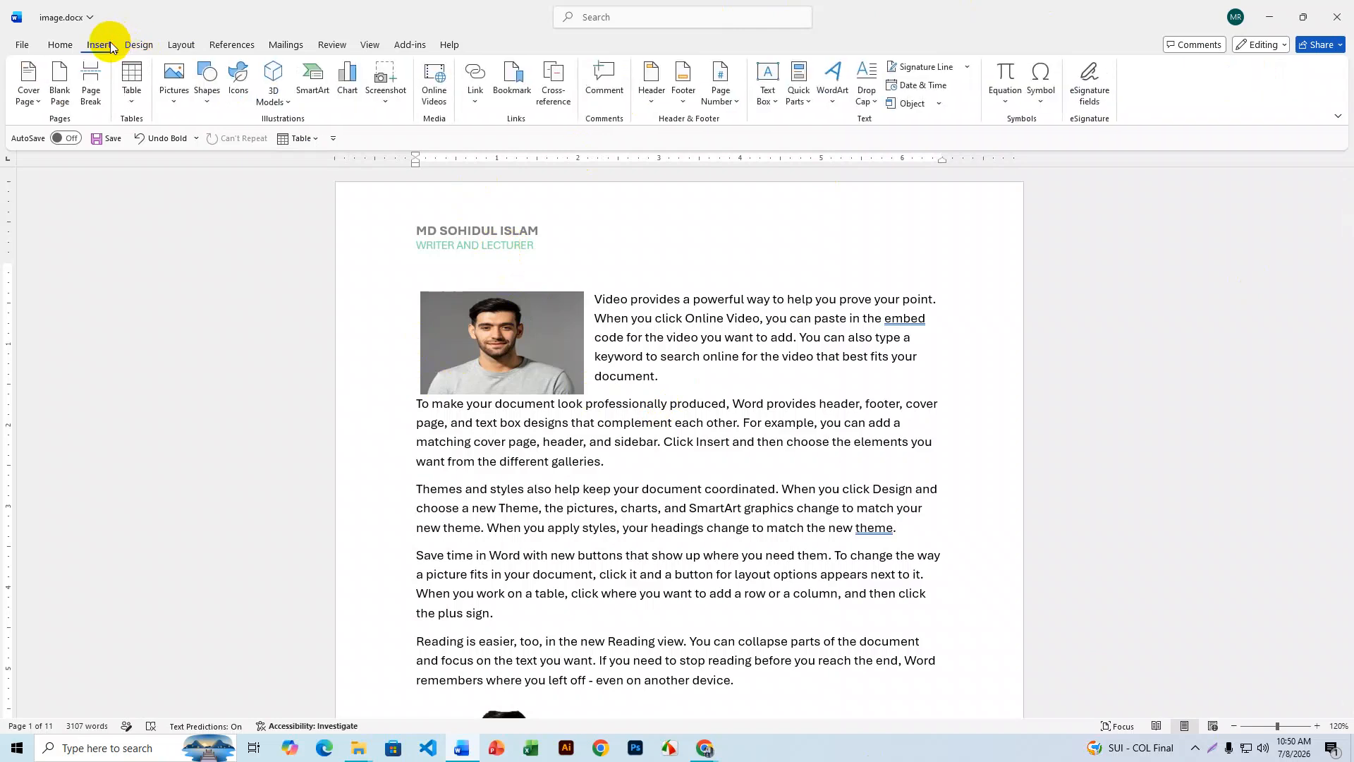
click(654, 101)
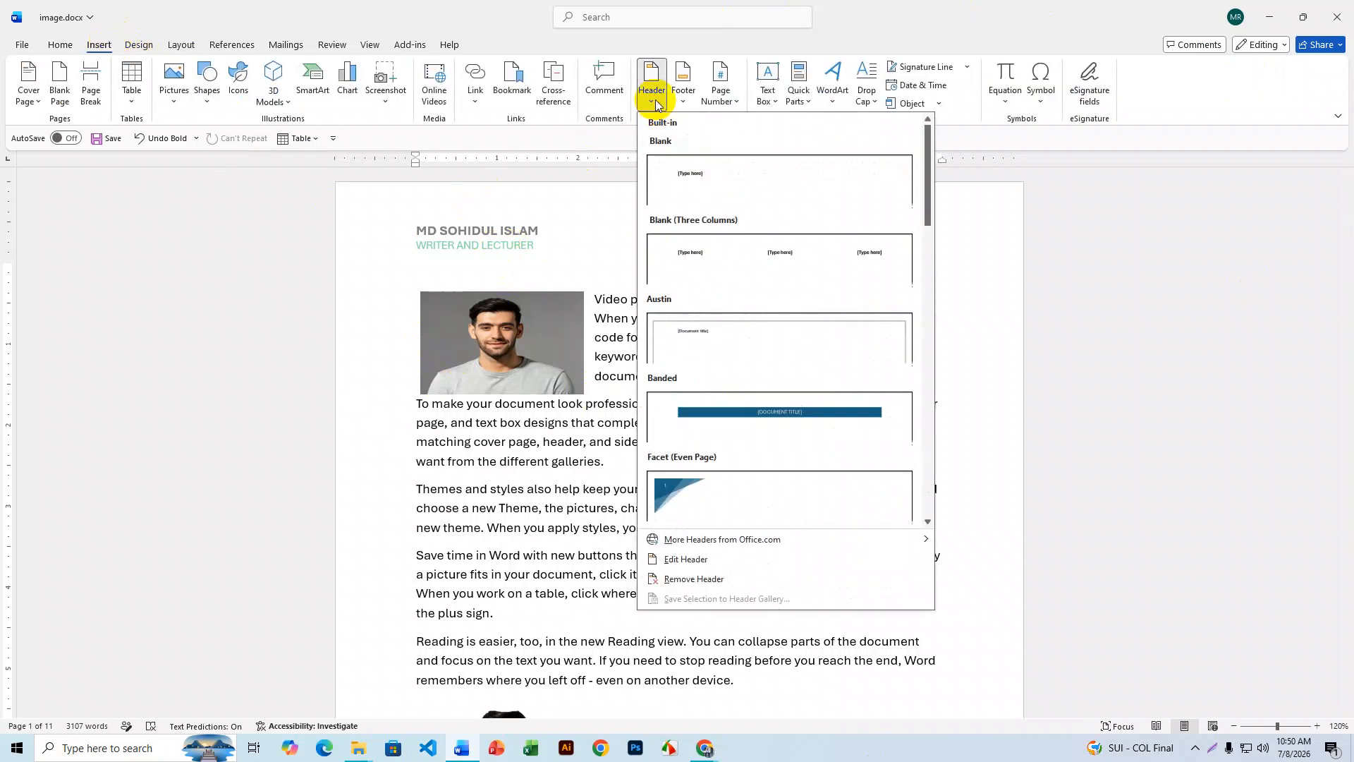
click(704, 565)
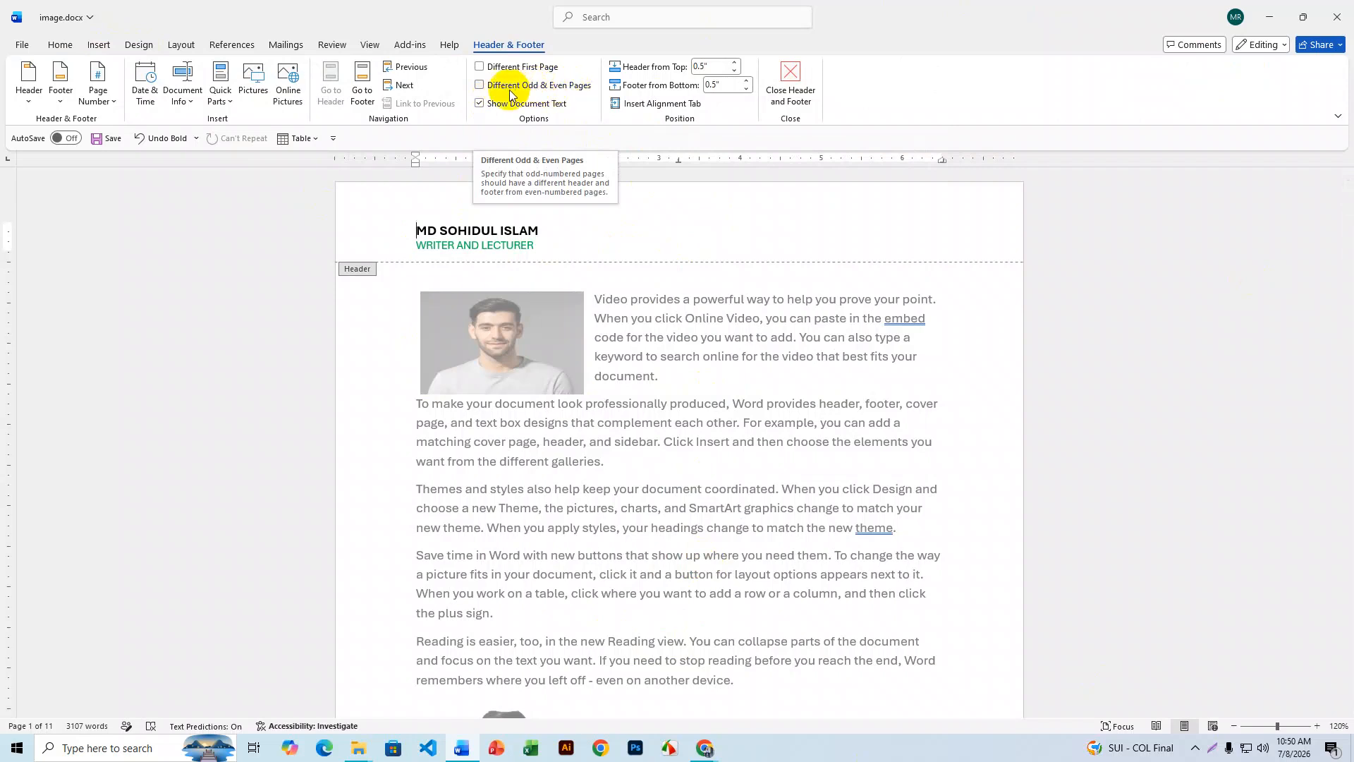
click(484, 86)
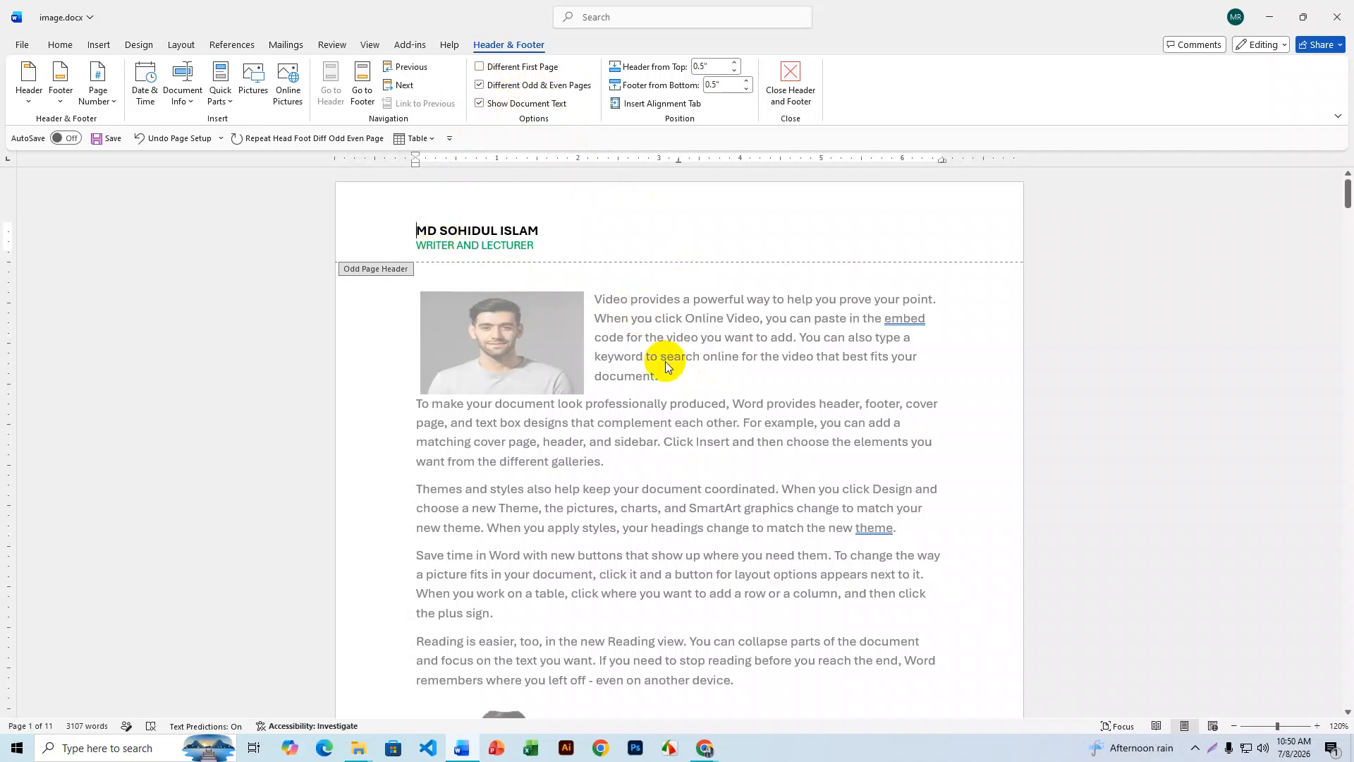
scroll(666, 361, down, 3)
scroll(666, 361, up, 3)
scroll(658, 466, down, 10)
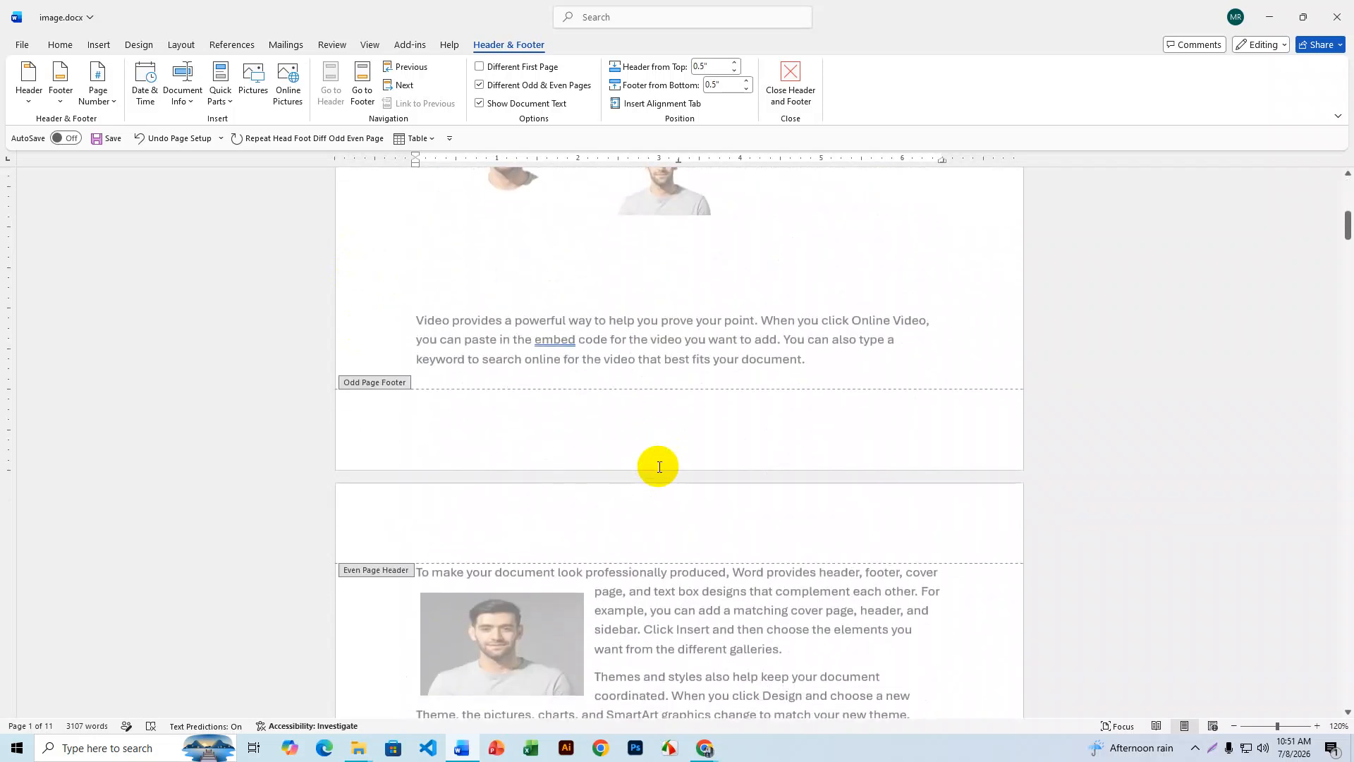
scroll(416, 531, down, 2)
- Type a second person's name with 'ASSIT. ENGG' beneath it in the even-page header, then select the name
click(387, 451)
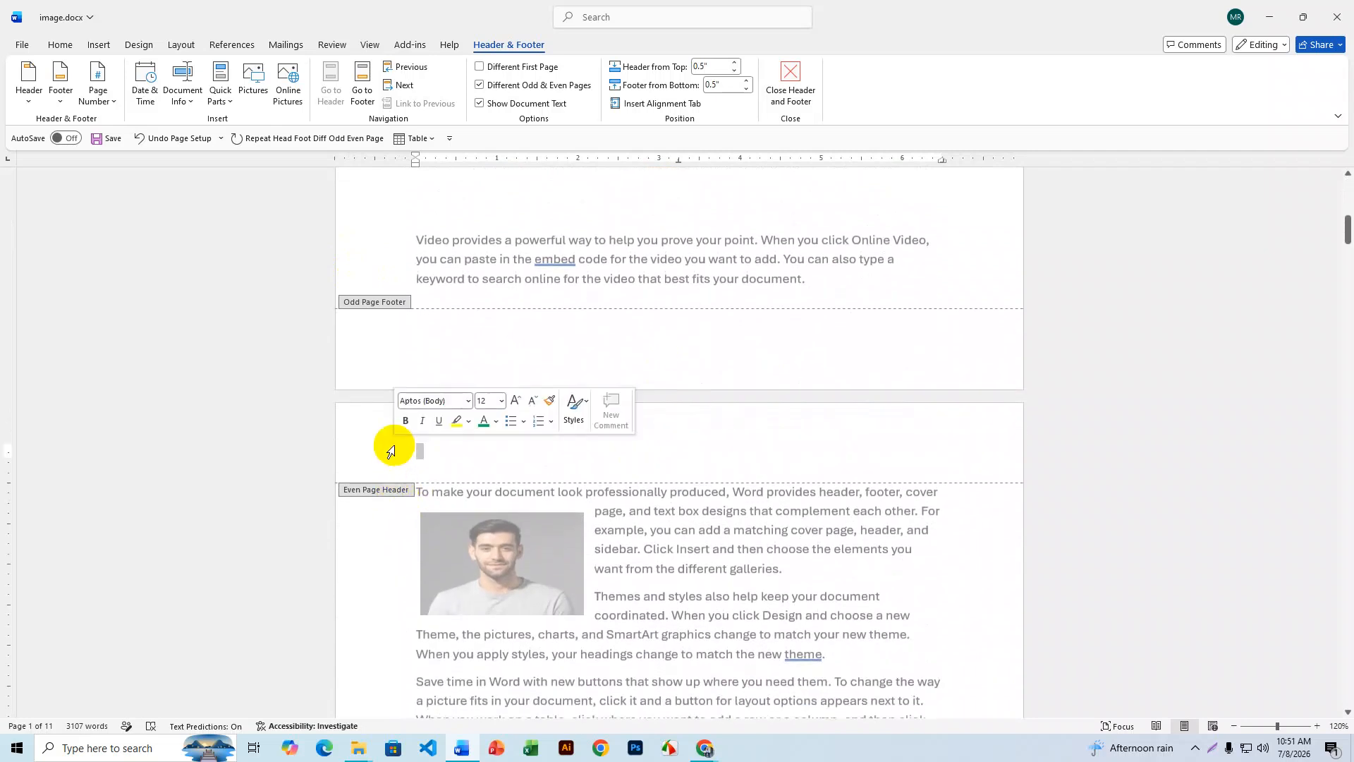
click(430, 451)
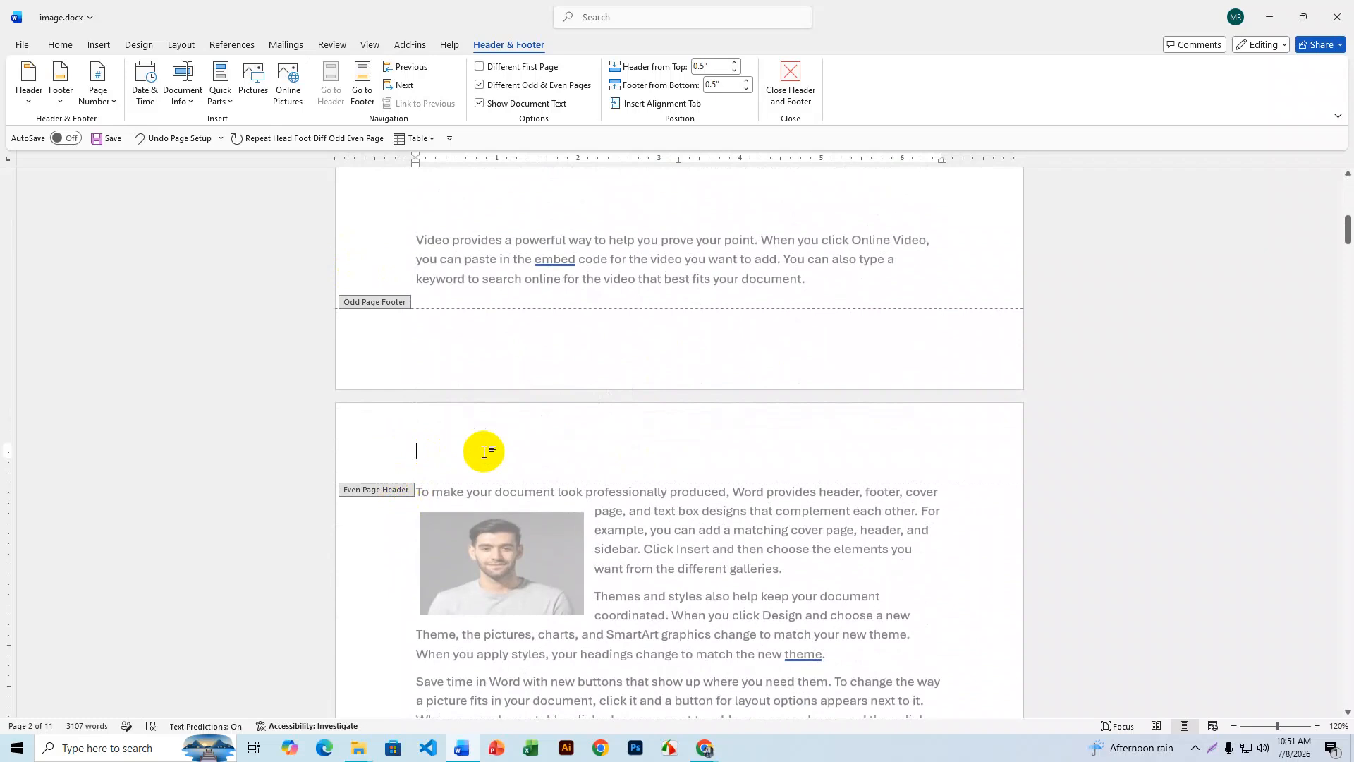
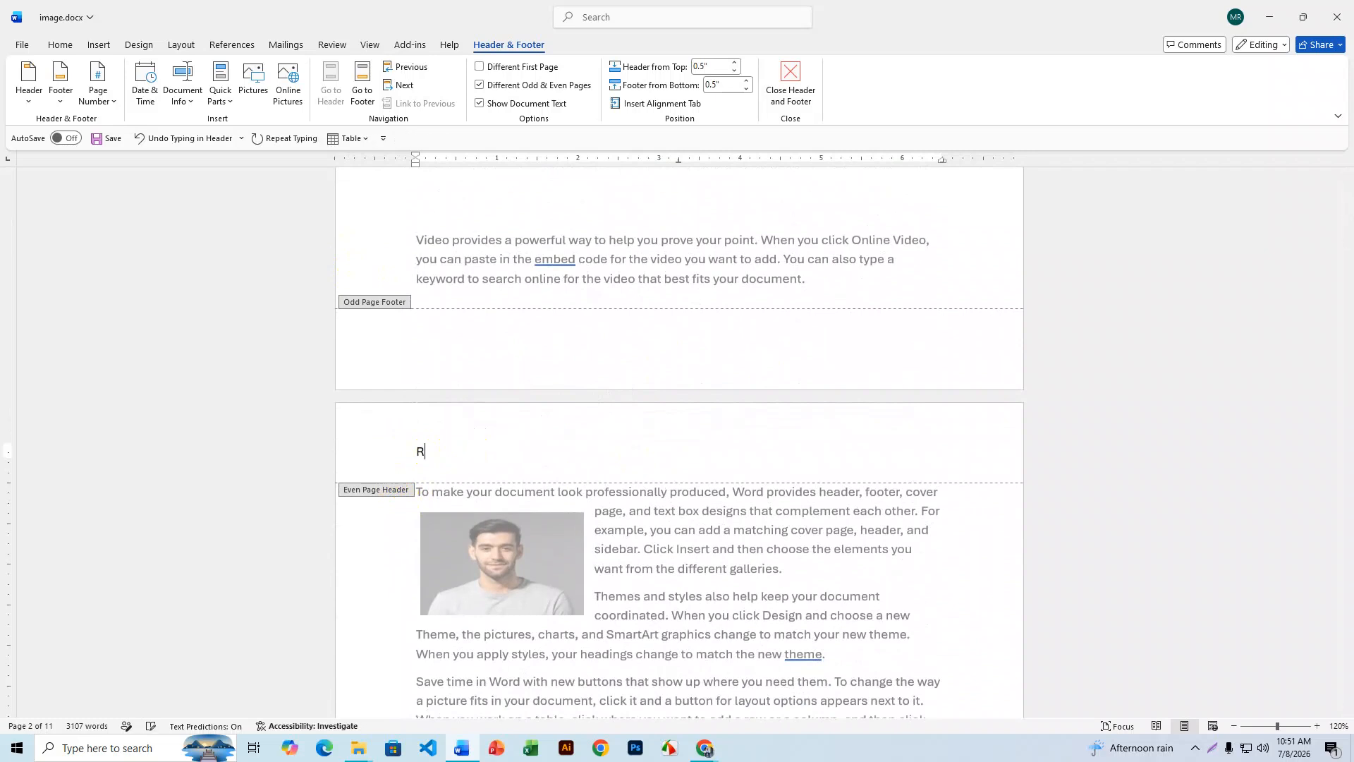
key(Return)
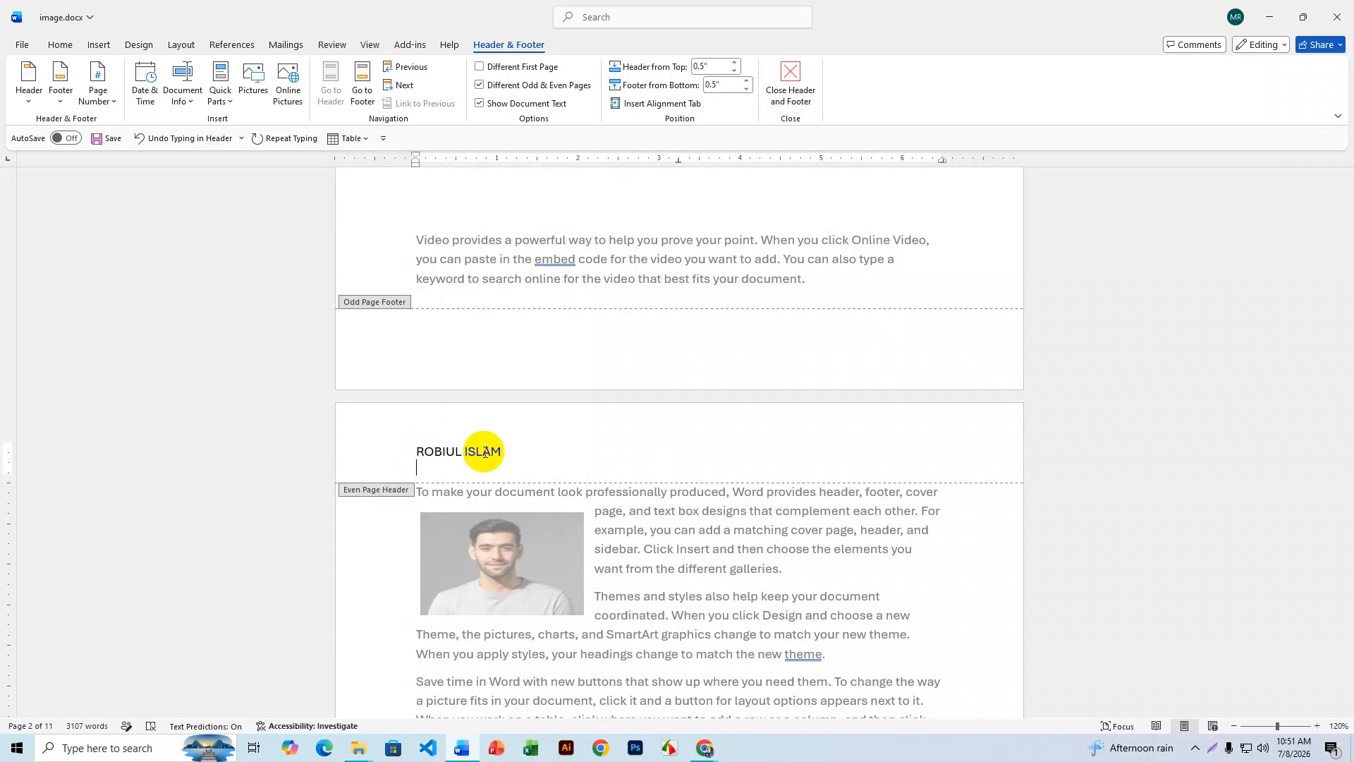
text(ASSIT. ENFF)
key(BackSpace)
key(BackSpace)
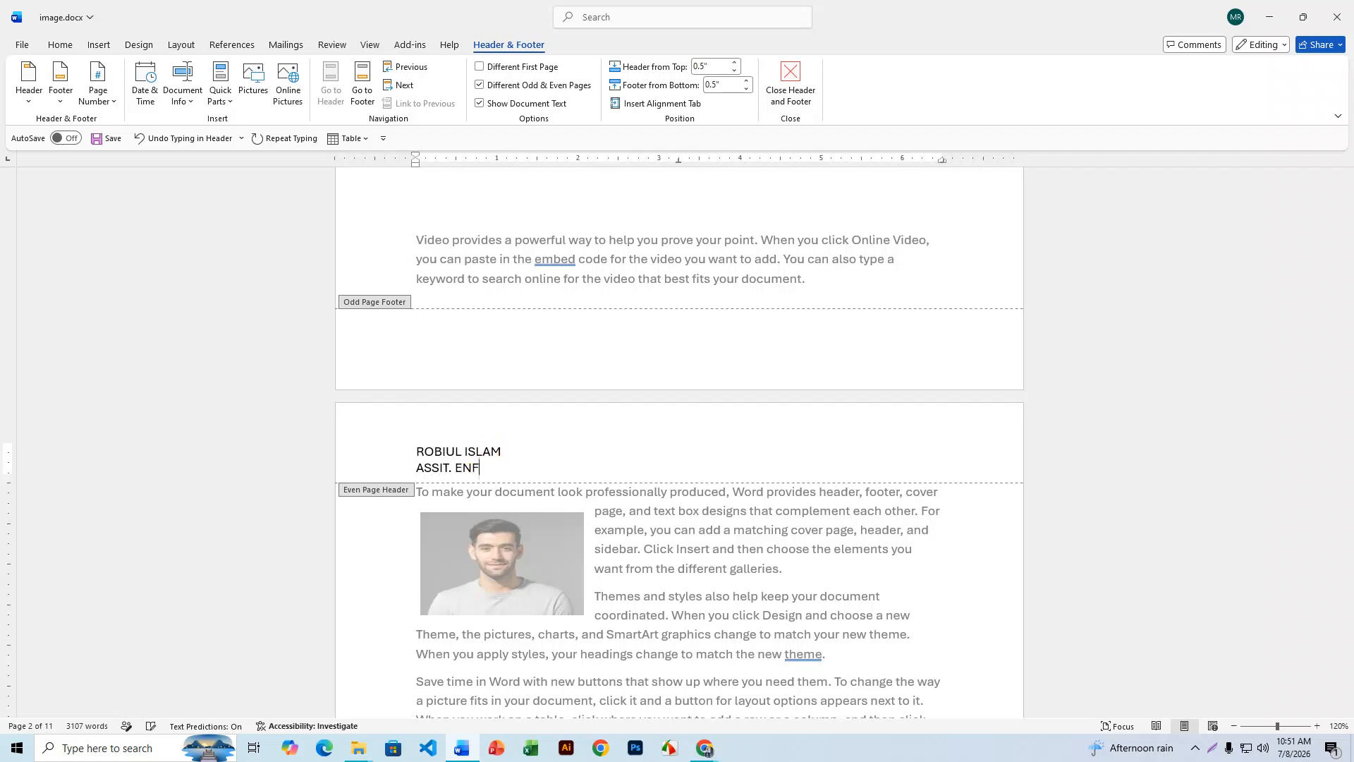
text(GG)
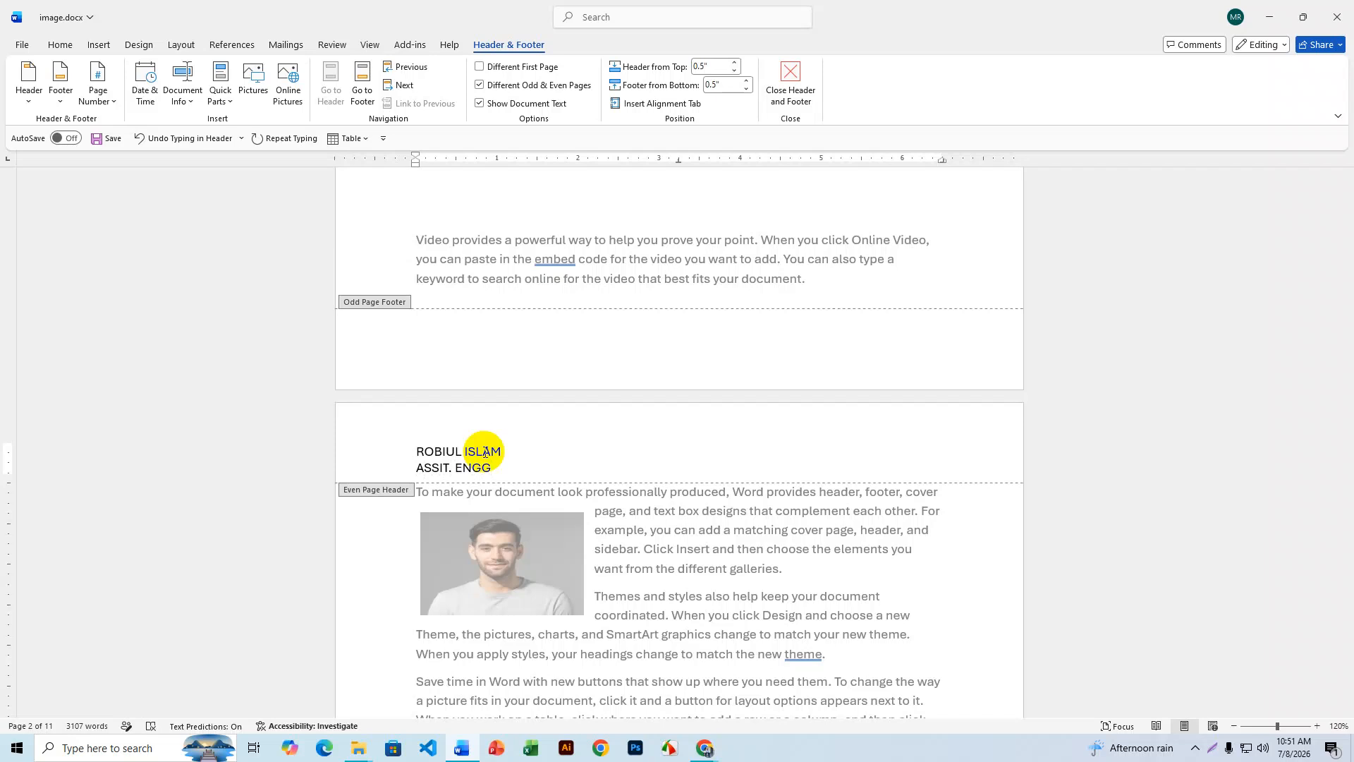
drag(498, 452, 412, 454)
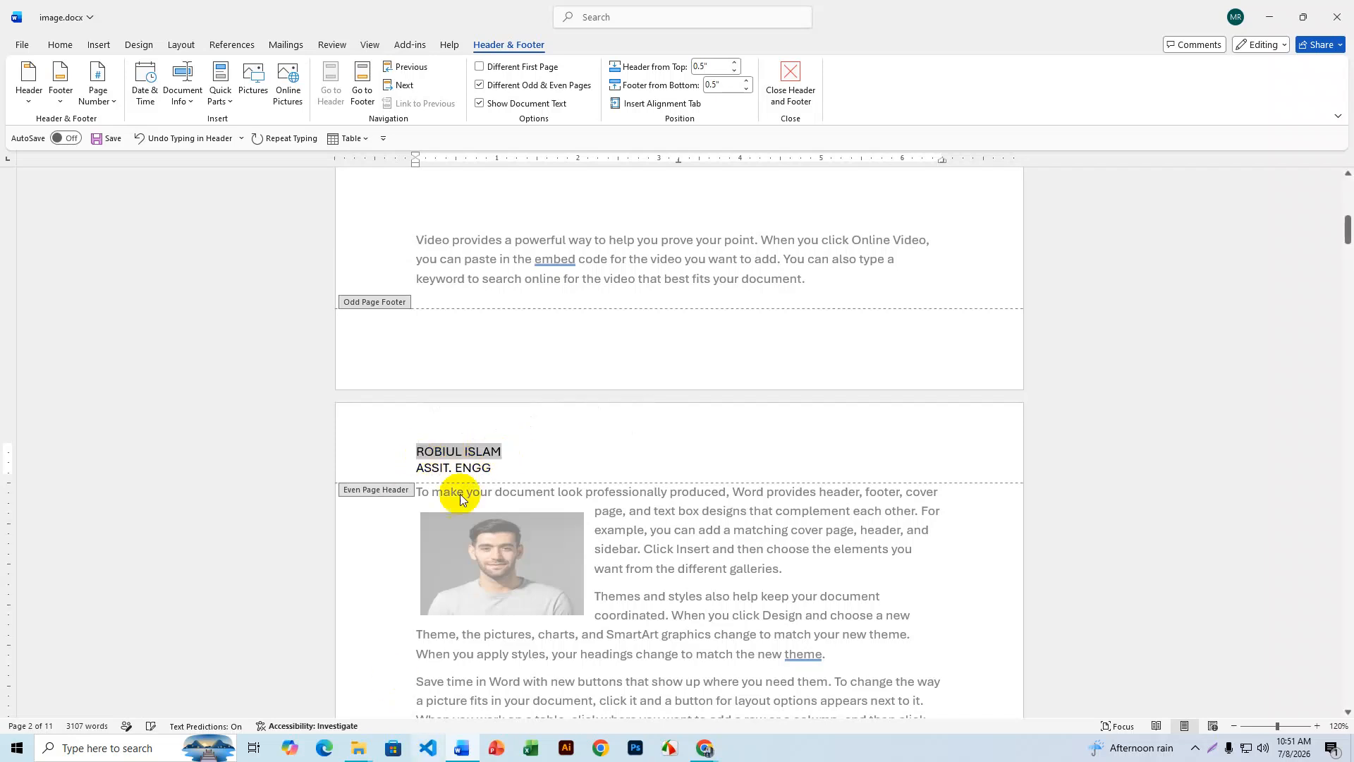
- Make the even-page header name bold and purple
click(60, 43)
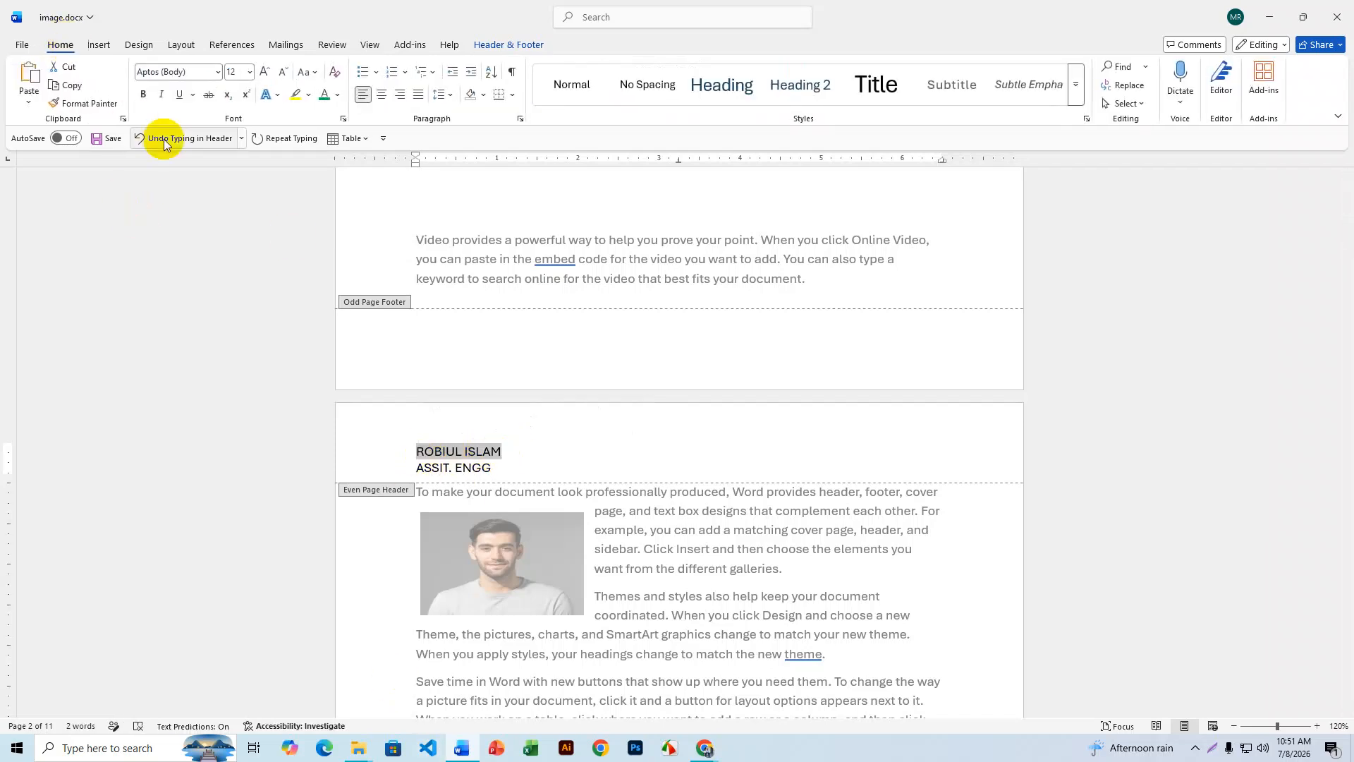
click(141, 95)
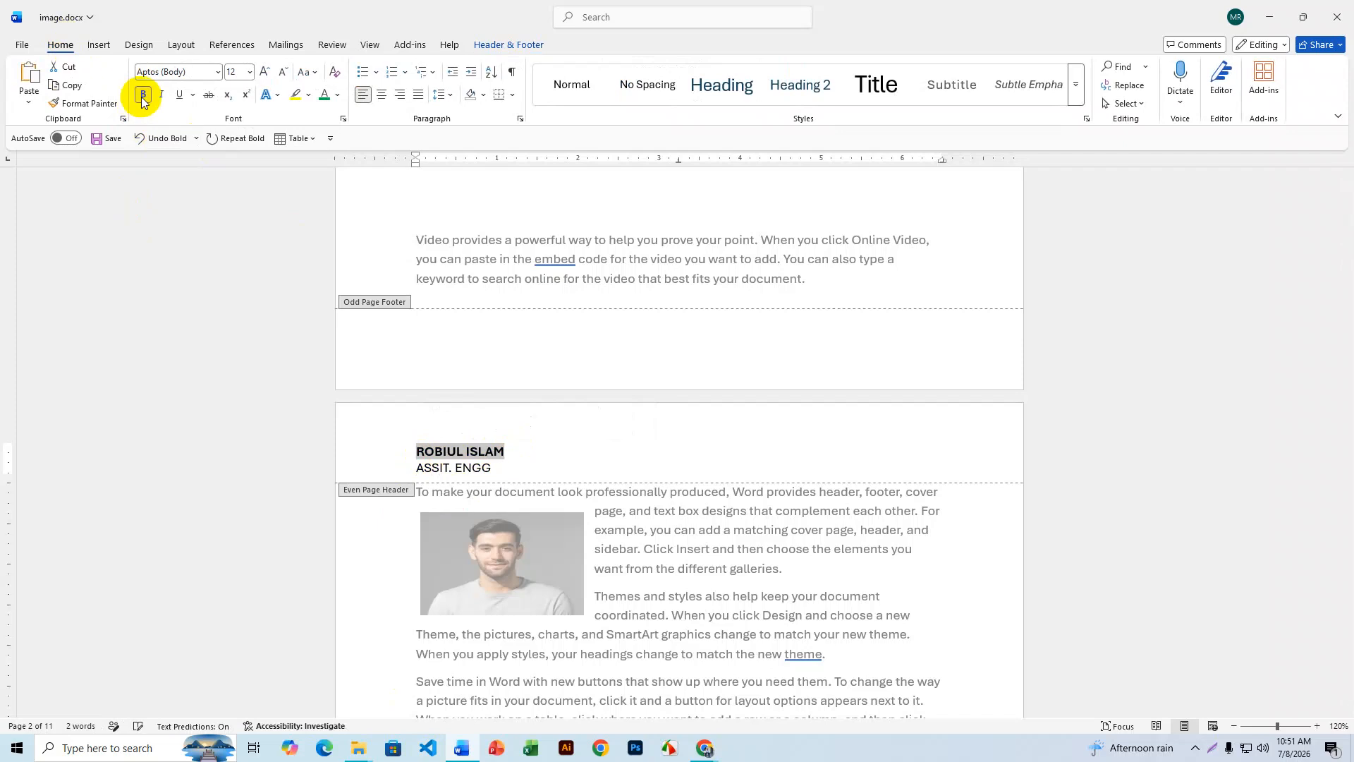
click(340, 97)
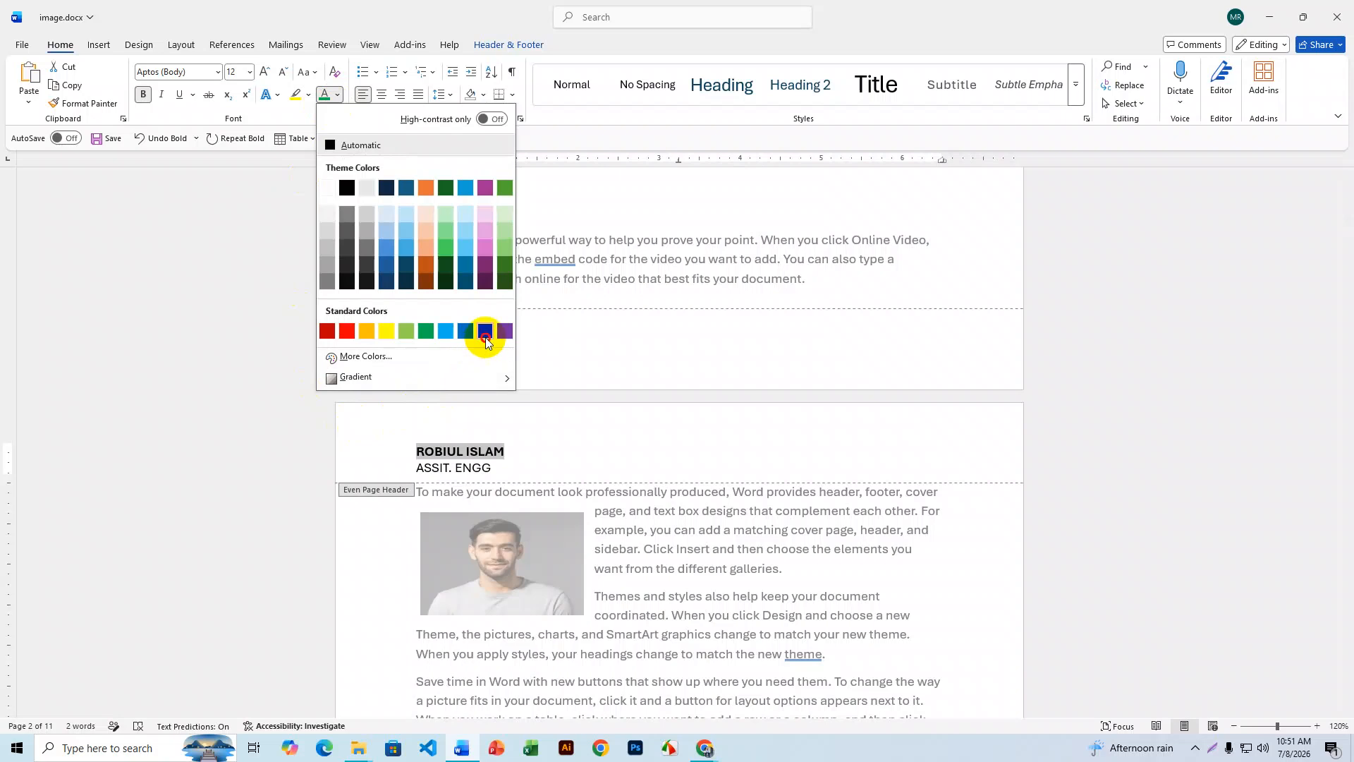
click(485, 332)
click(339, 98)
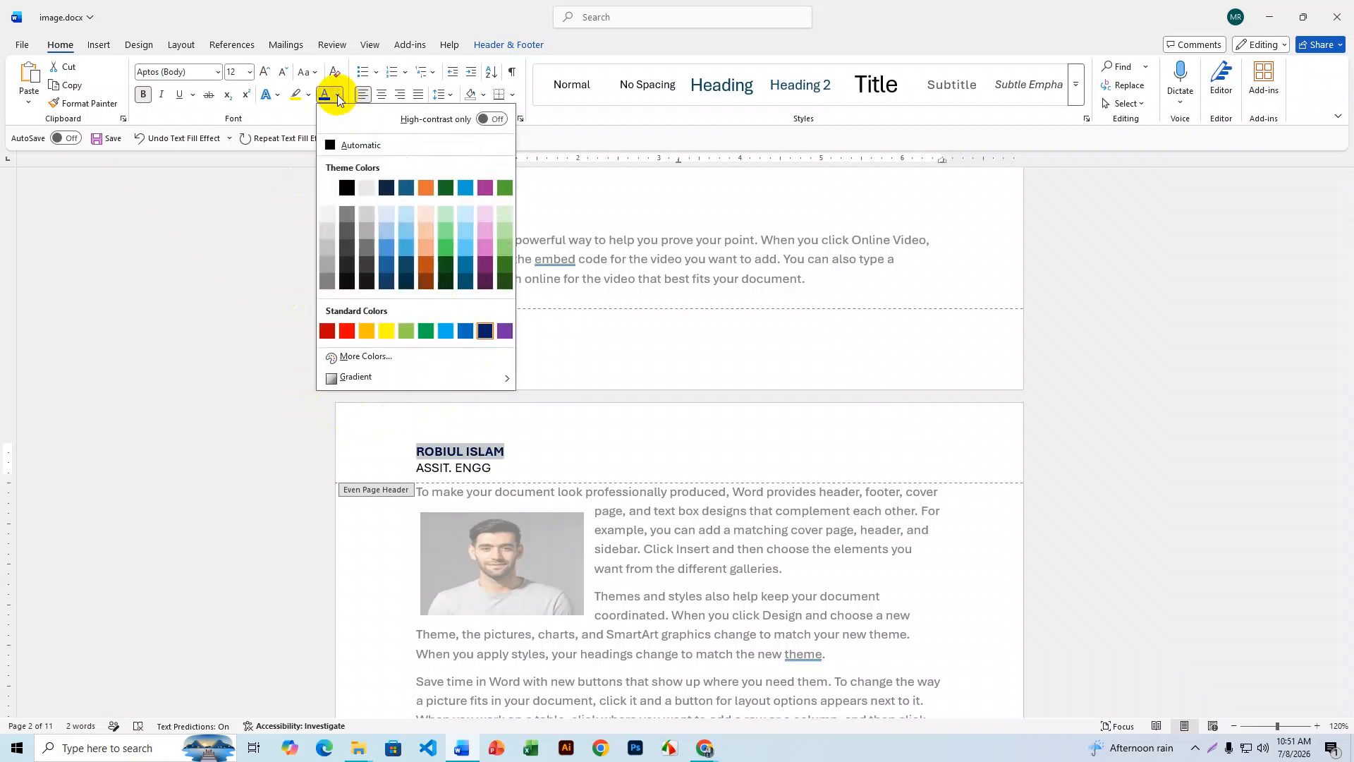
click(502, 330)
- Make the 'ASSIT. ENGG' line size 10, bold and red
drag(502, 468, 422, 466)
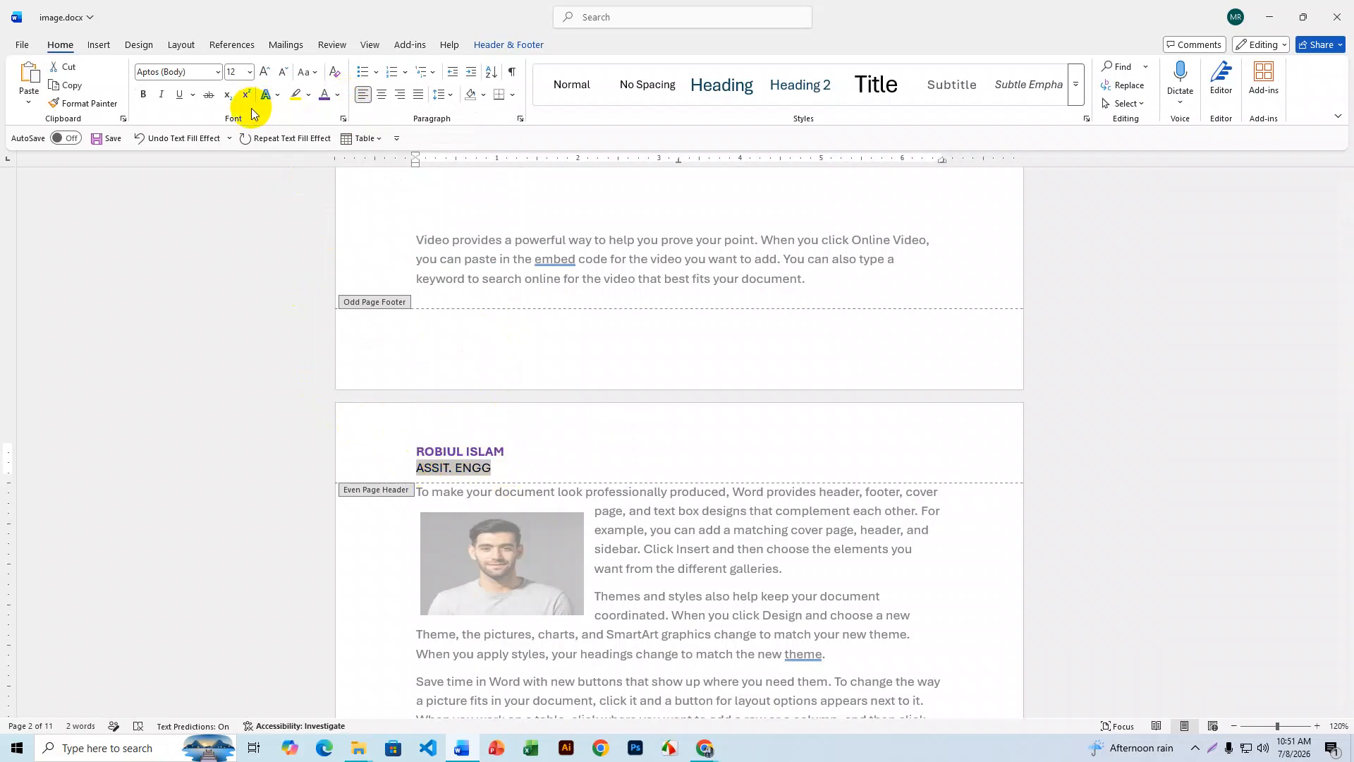
click(283, 72)
click(283, 72)
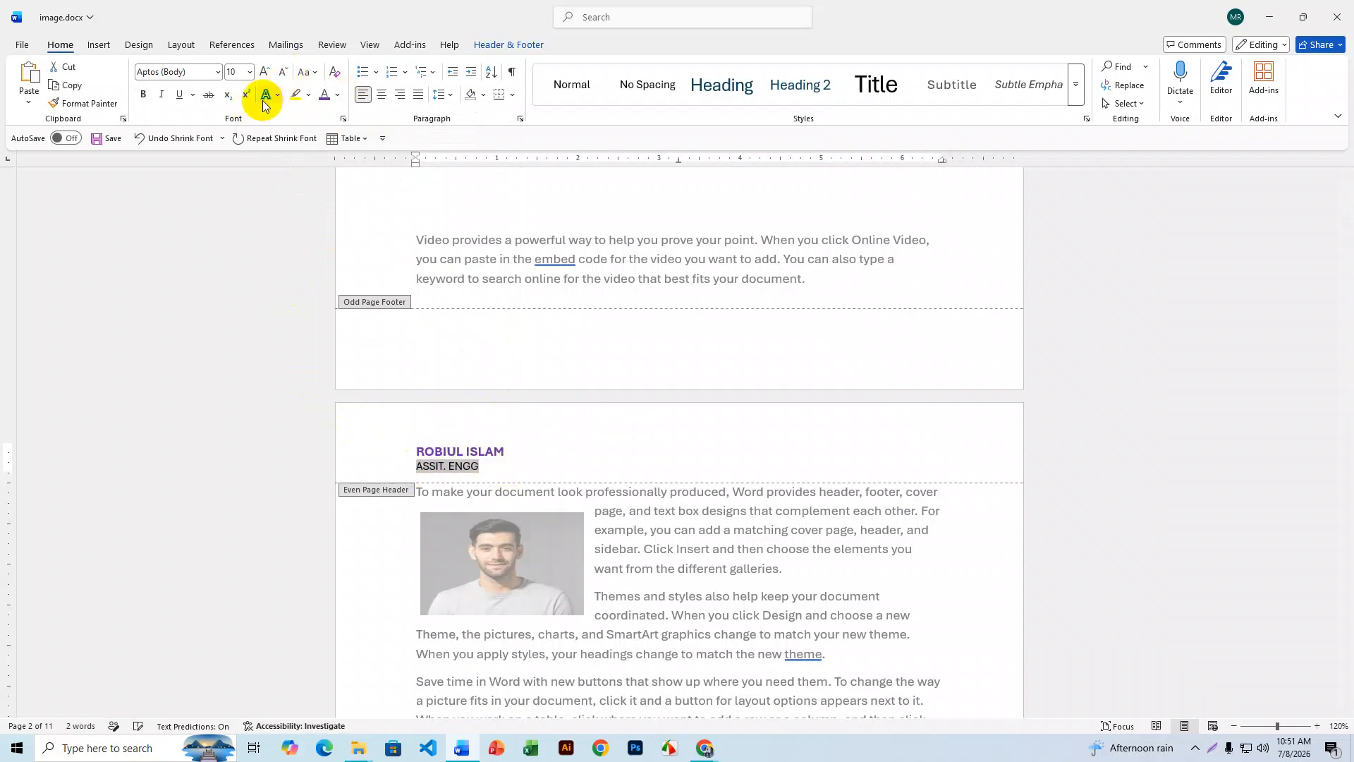
click(143, 94)
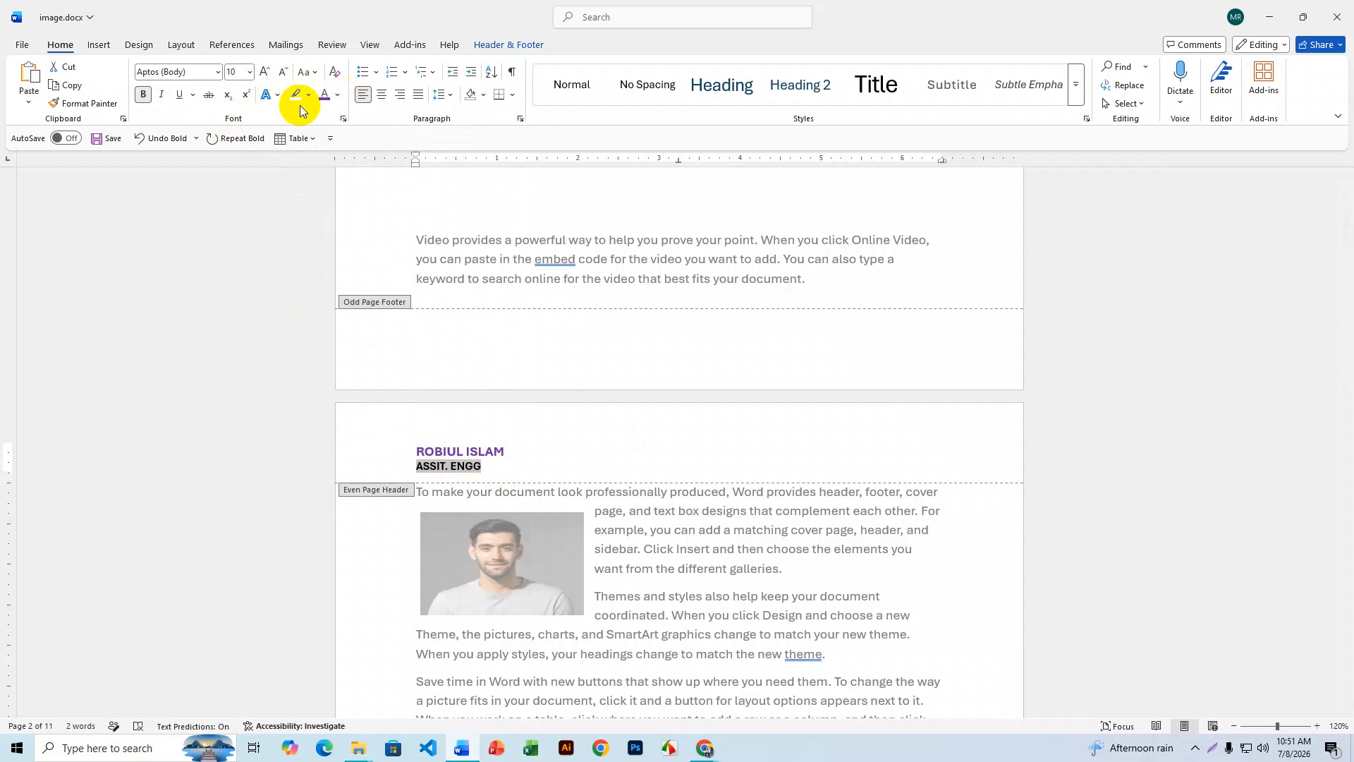
click(337, 95)
click(330, 333)
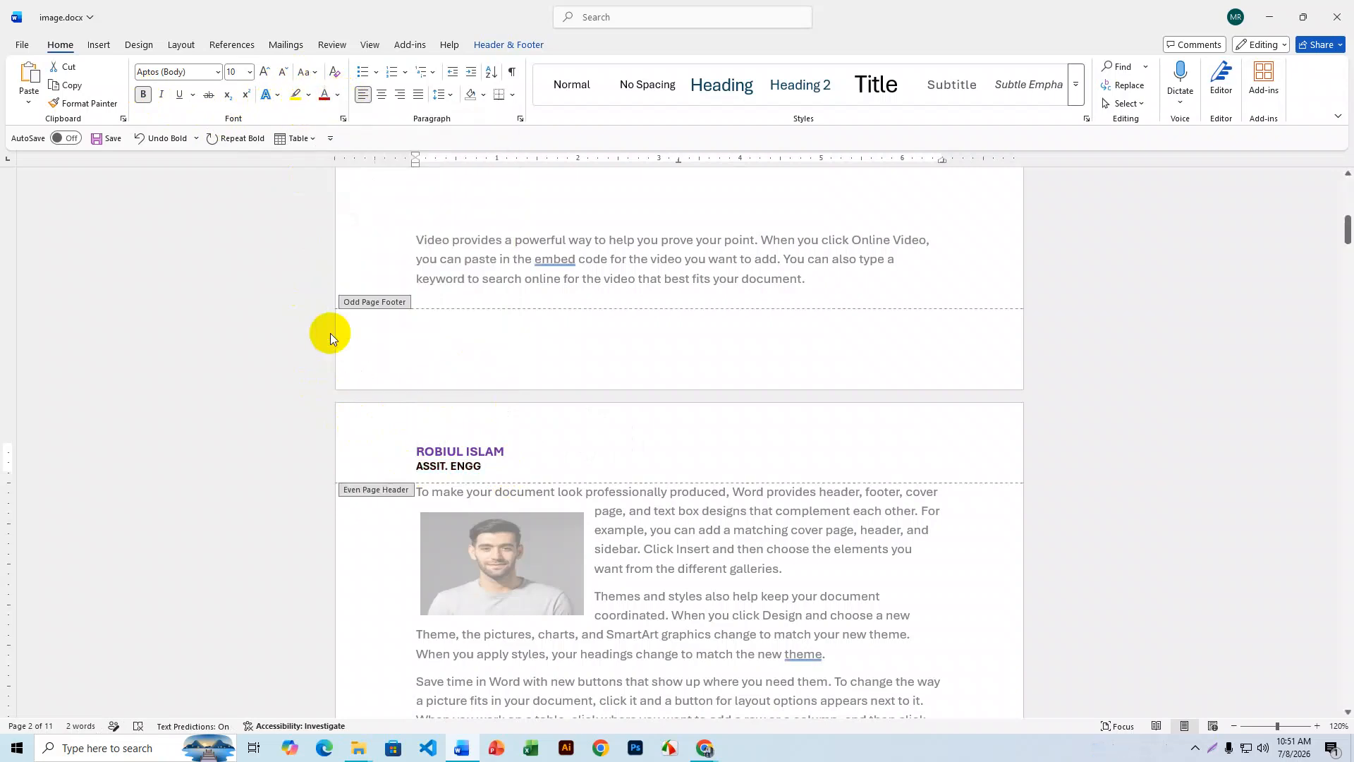
click(507, 464)
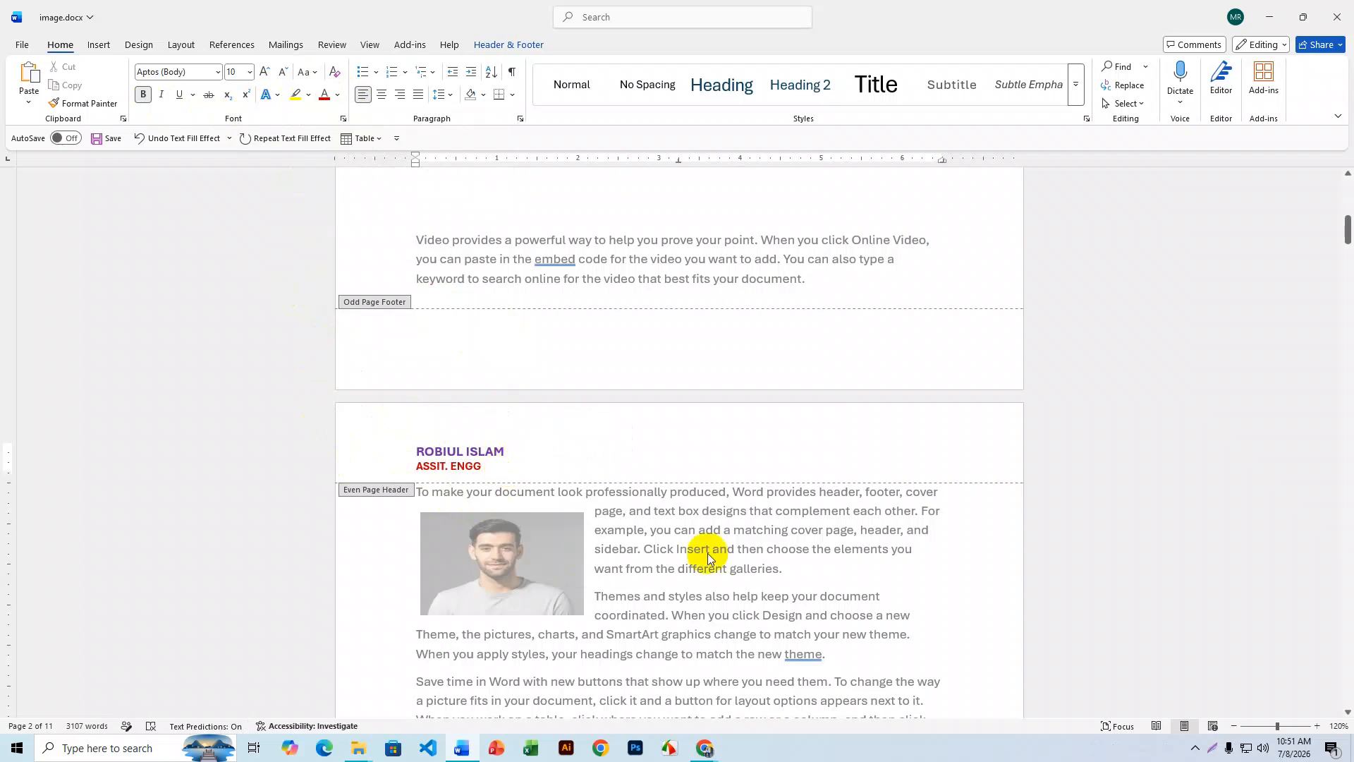
- Compare the alternating odd and even headers across pages, then return to the first page's header
scroll(742, 535, down, 10)
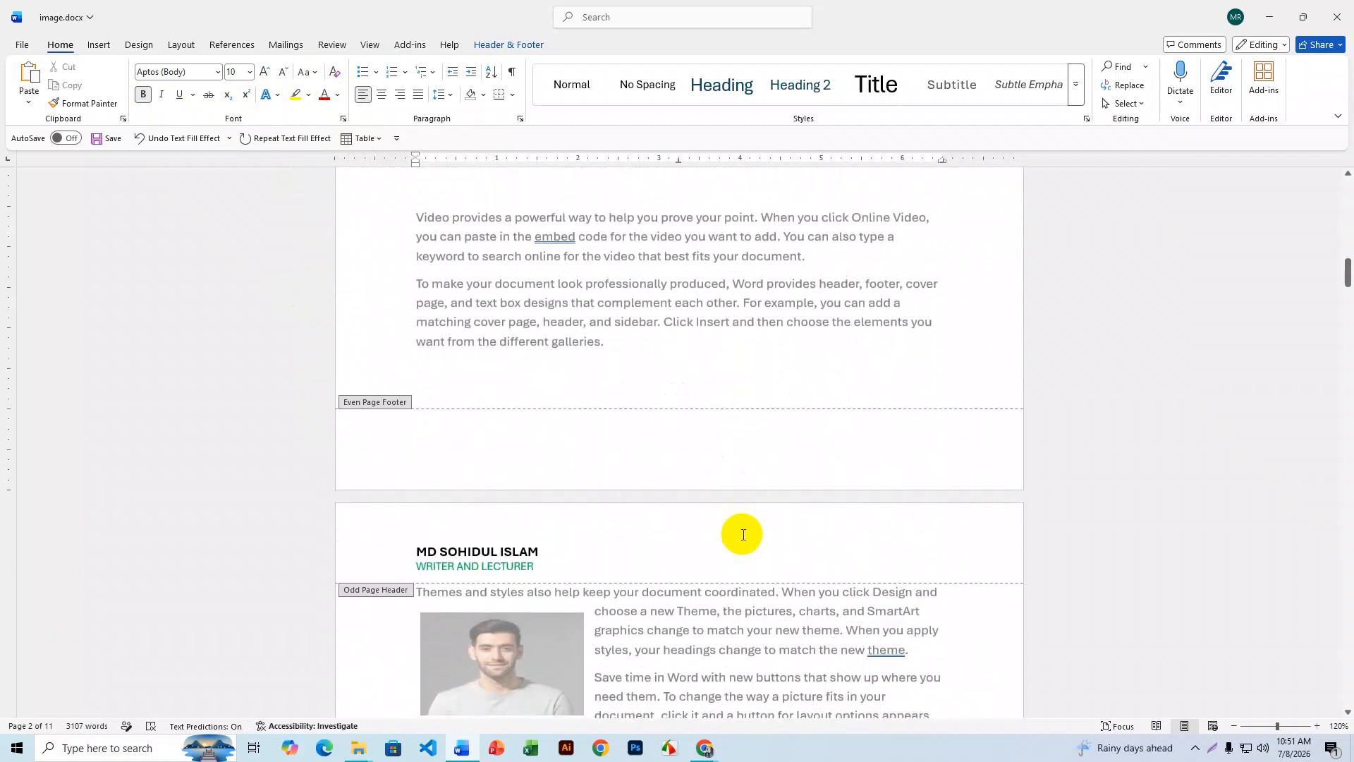
scroll(743, 535, down, 4)
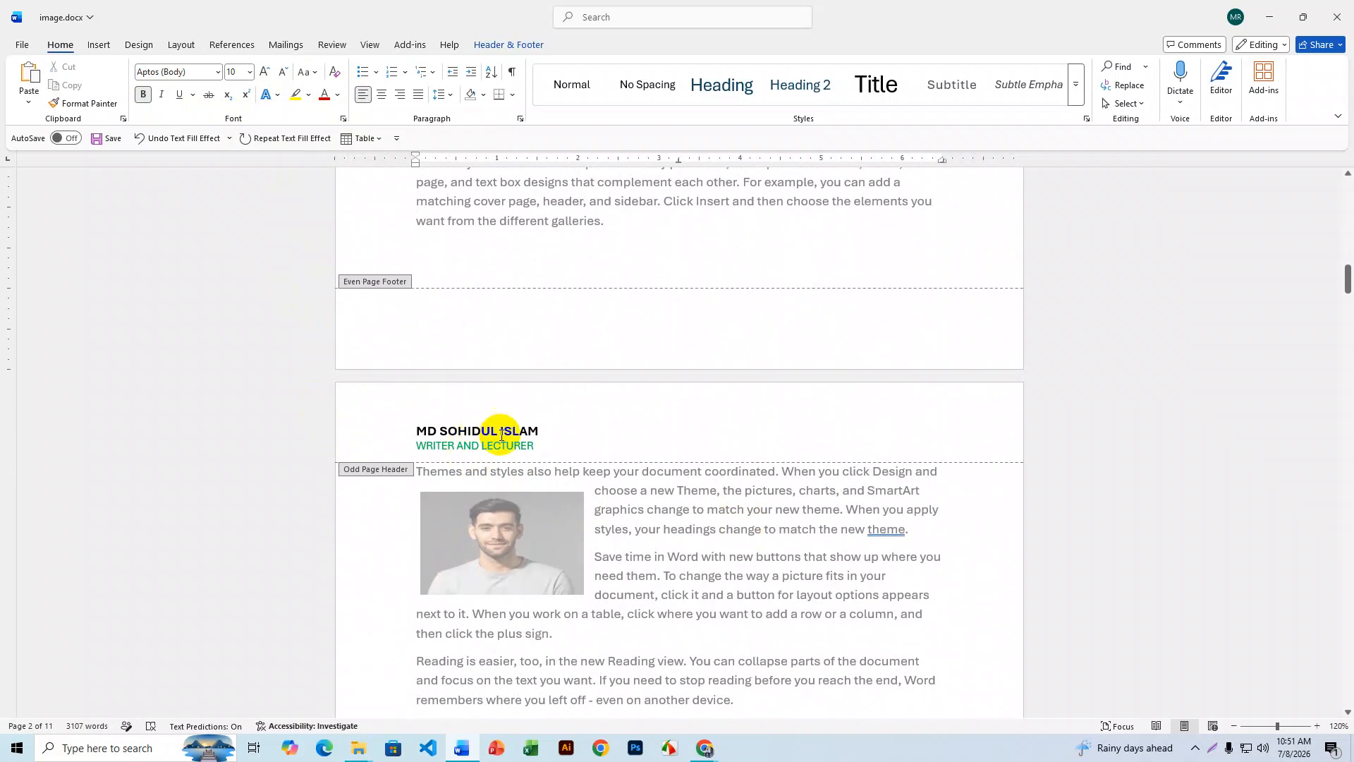
scroll(659, 522, up, 15)
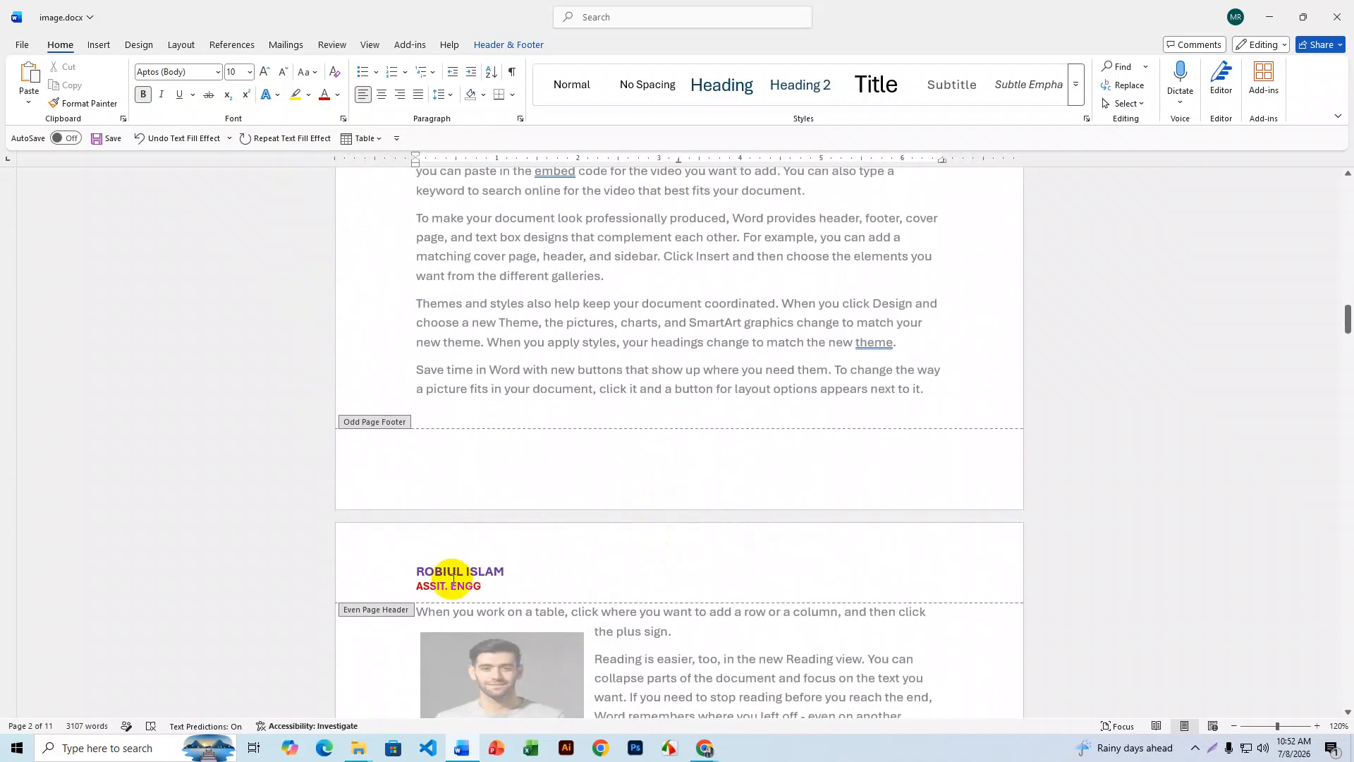
scroll(451, 579, down, 12)
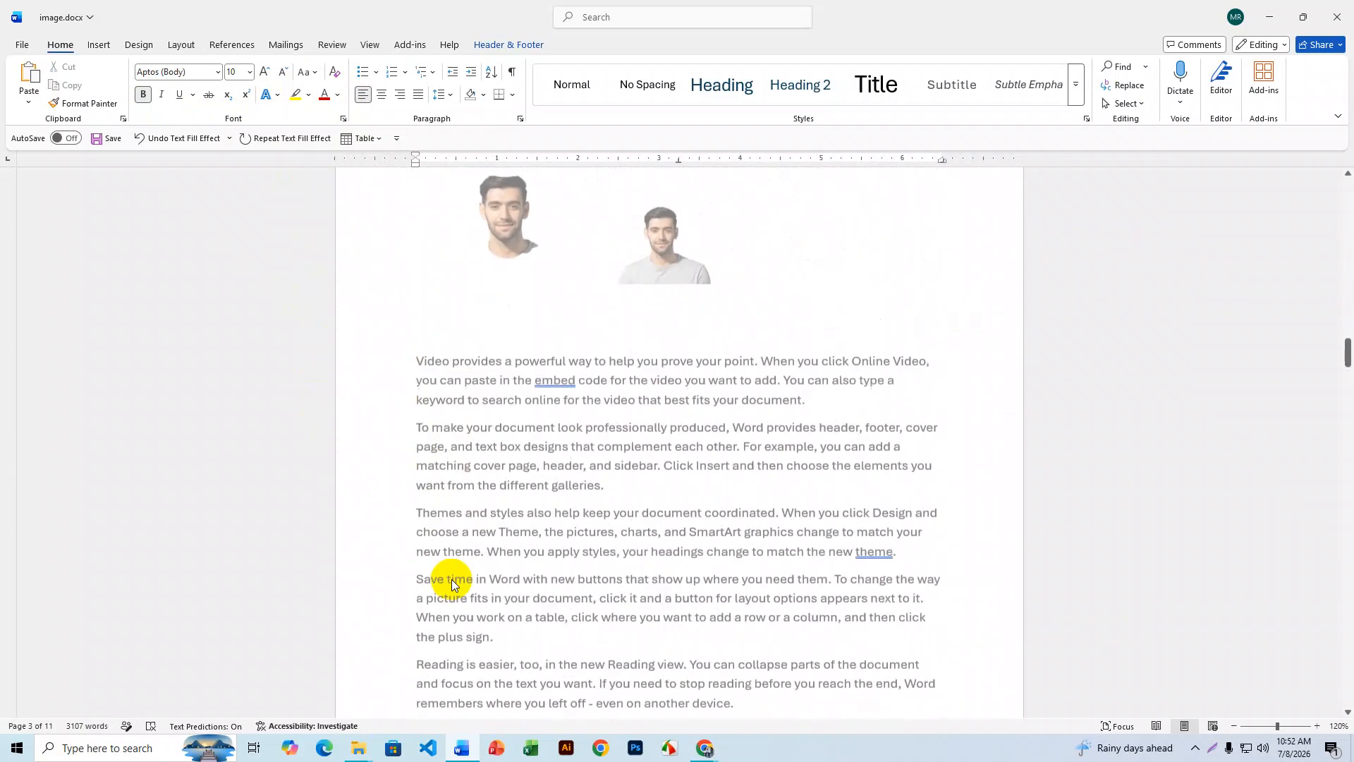
scroll(499, 558, up, 6)
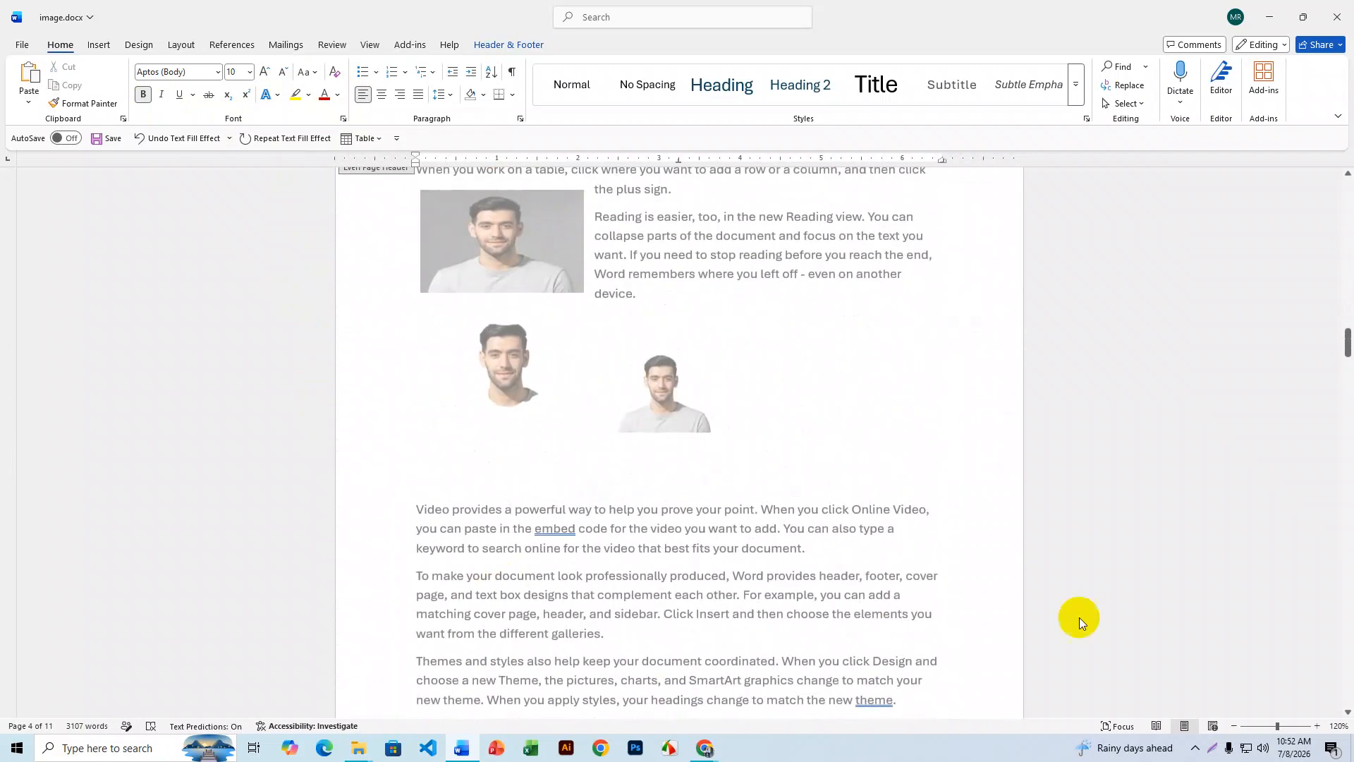
drag(1347, 346, 1324, 181)
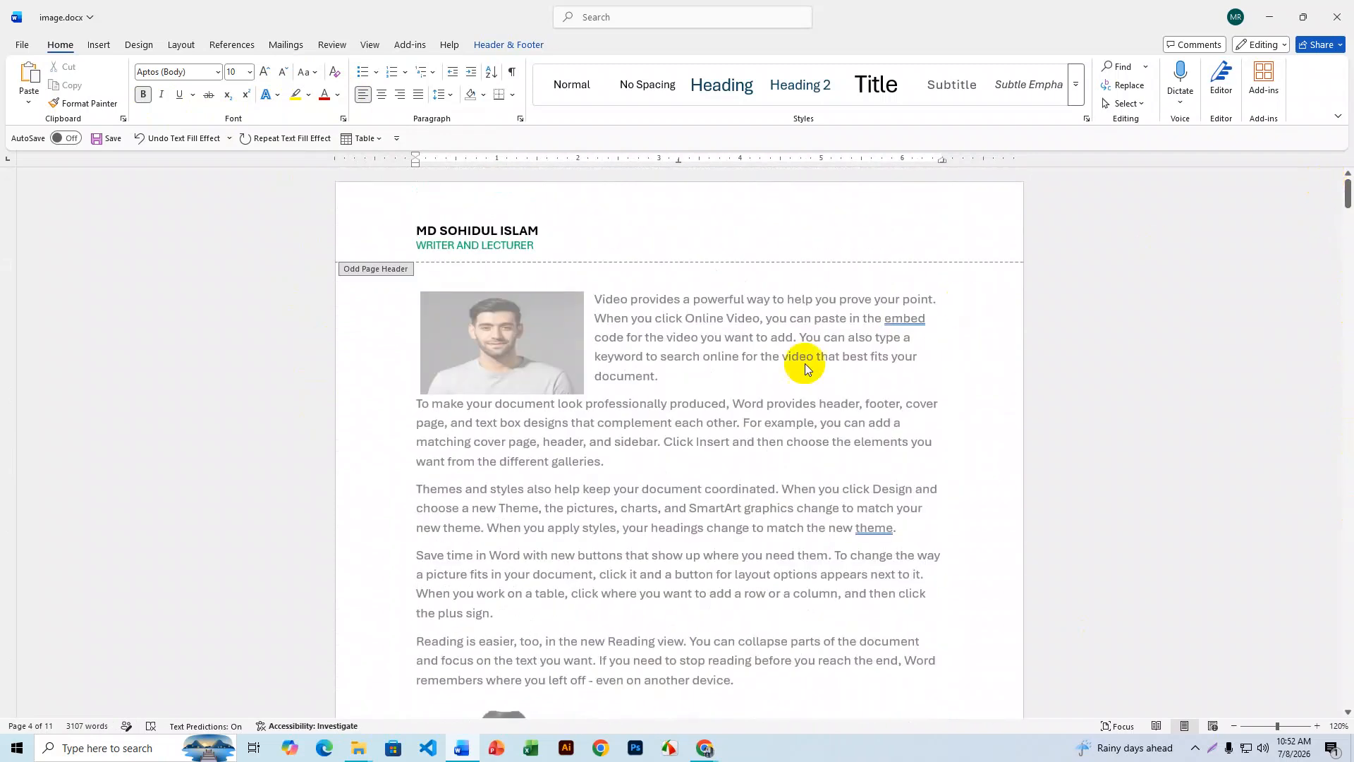
click(493, 45)
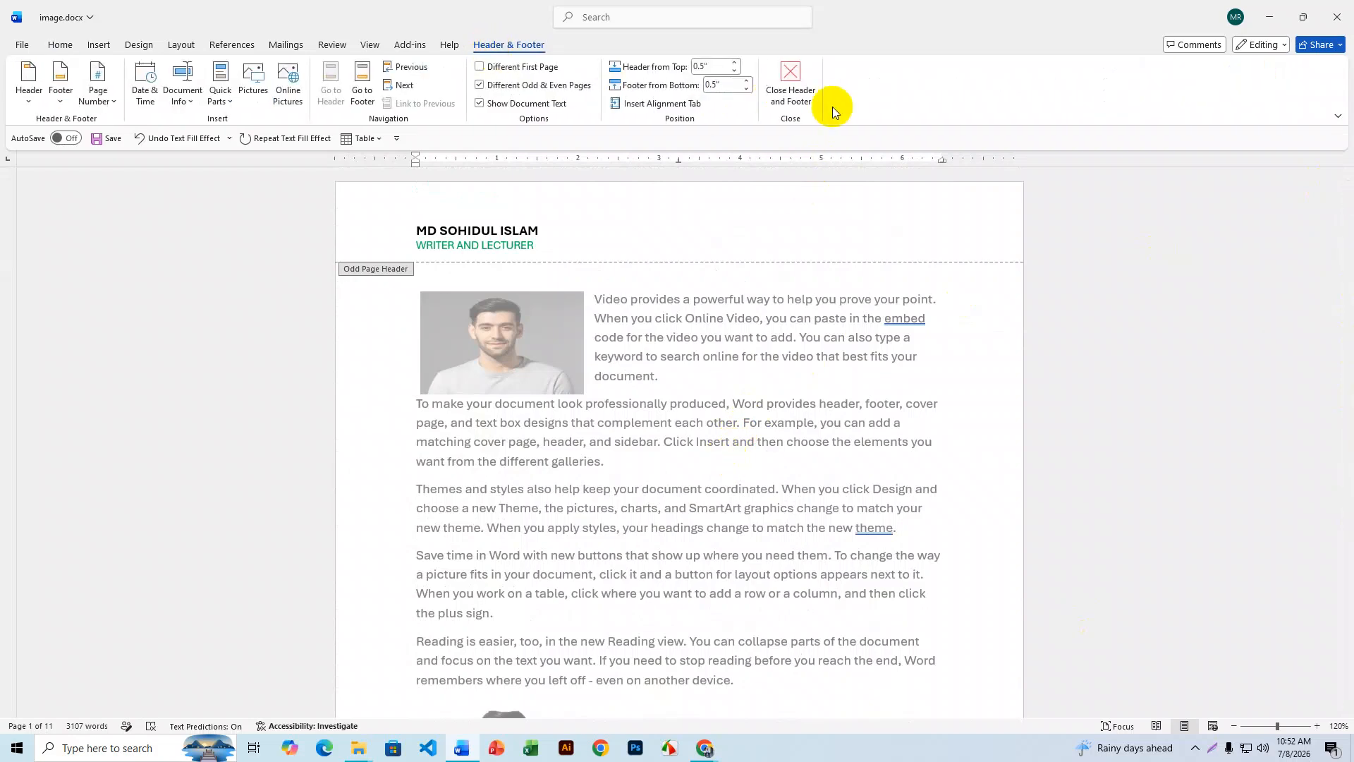
- Close header editing and scroll down to check the dimmed headers alternating between pages
click(799, 78)
scroll(578, 366, down, 6)
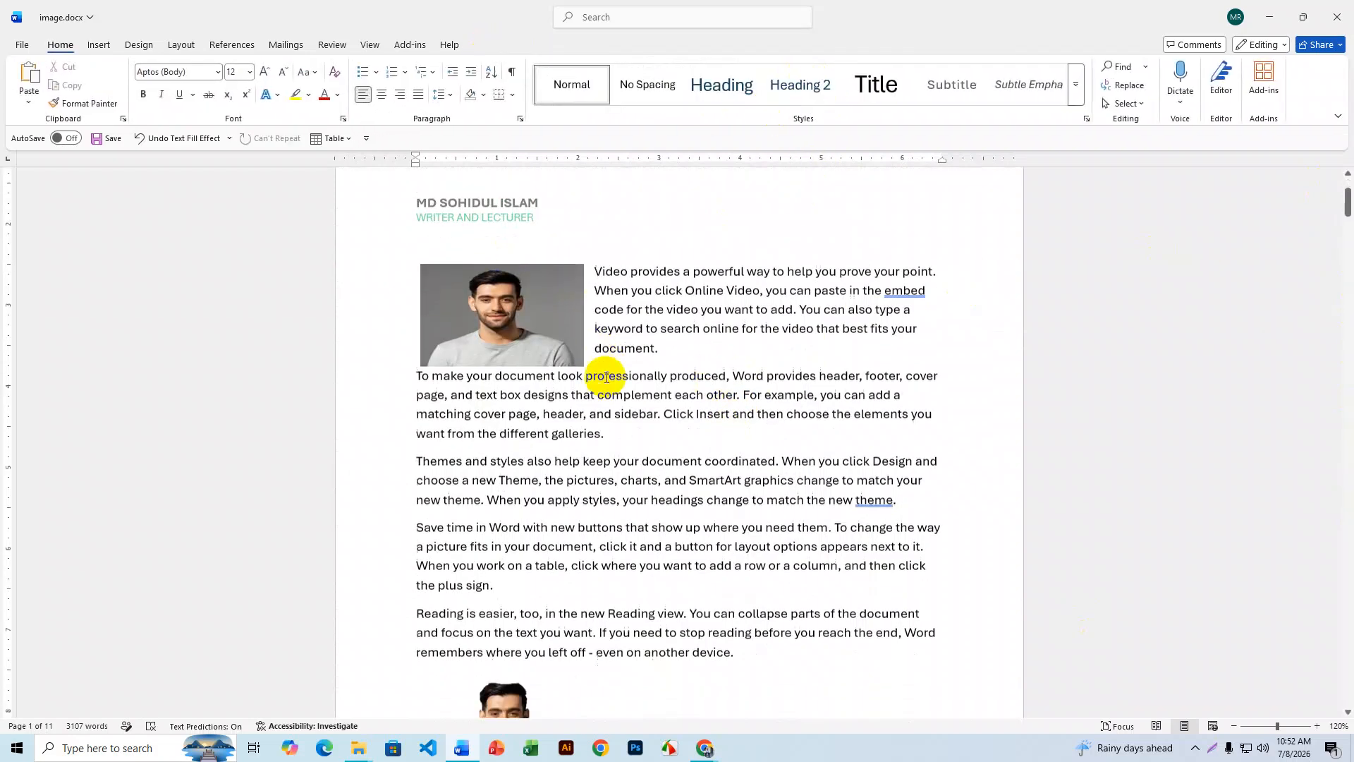
scroll(606, 377, down, 4)
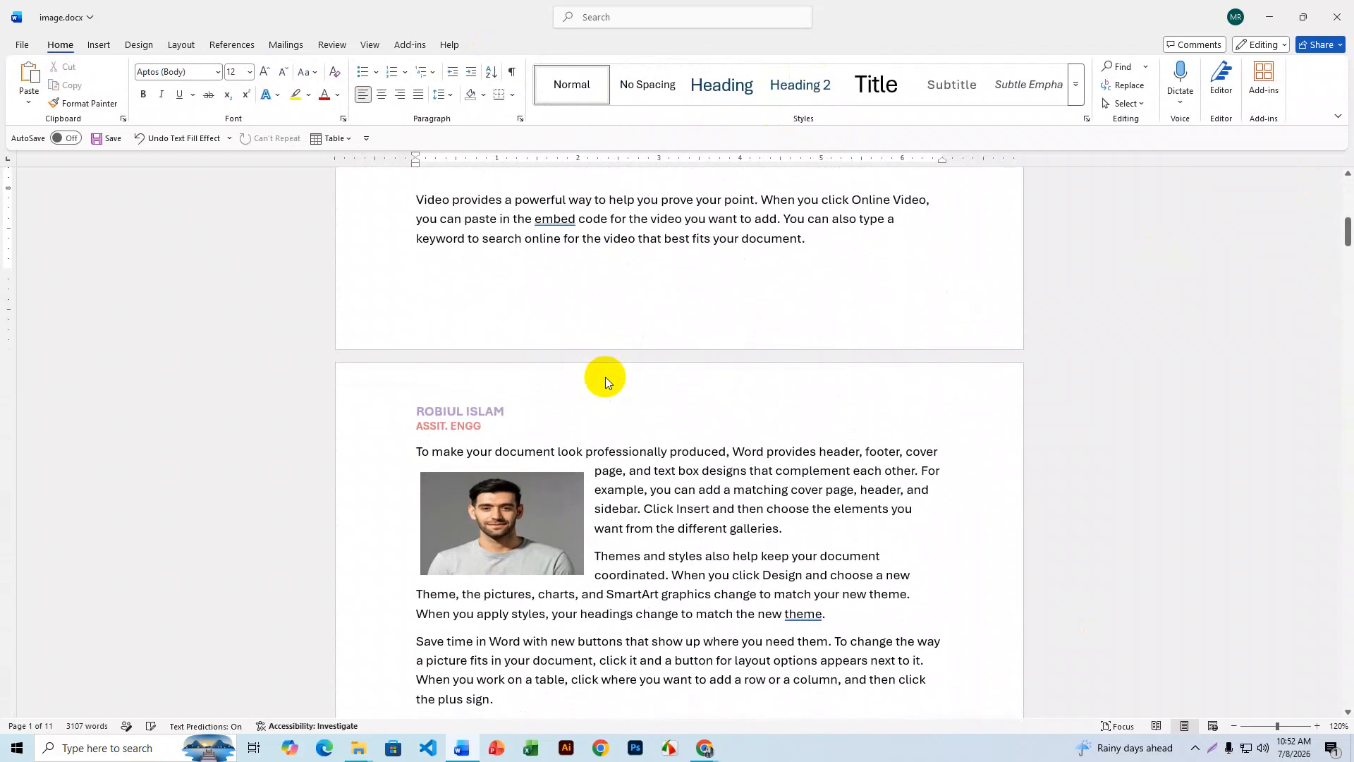
scroll(605, 378, down, 10)
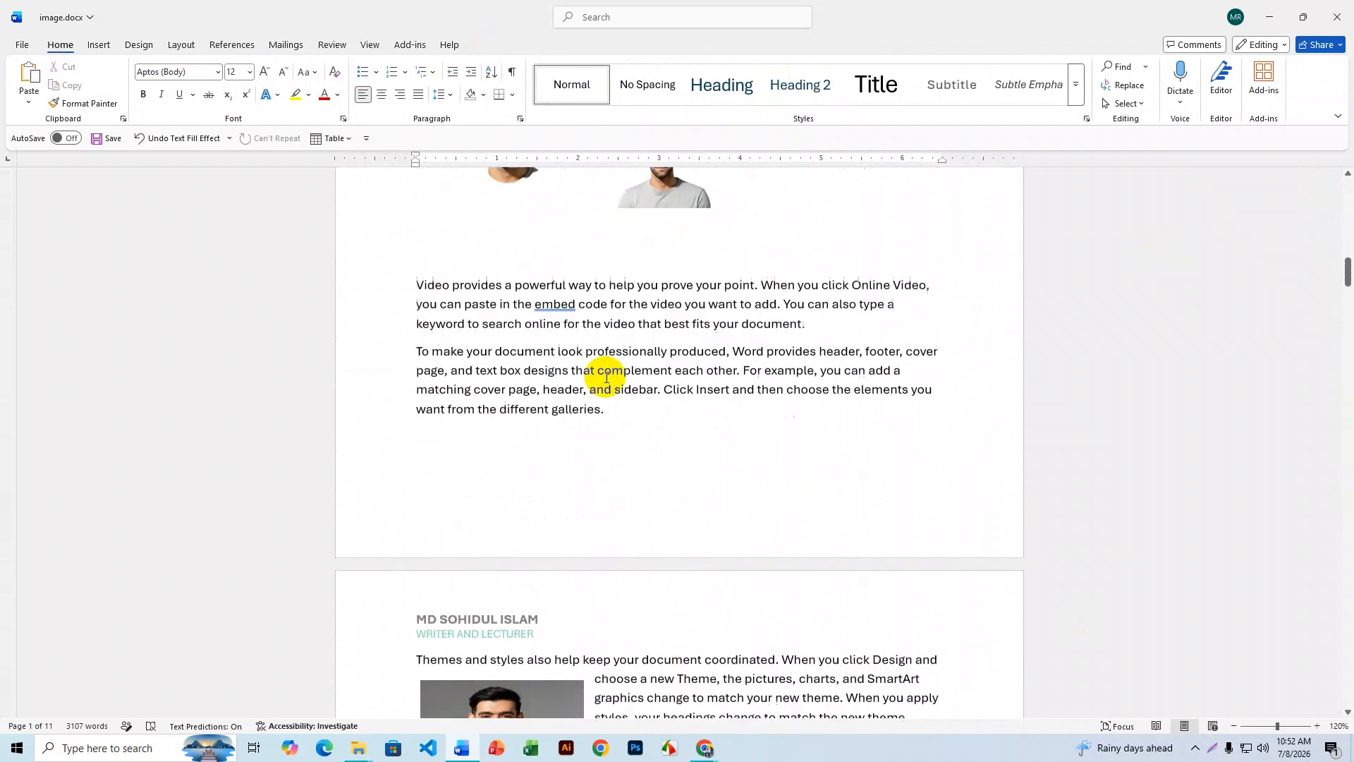
scroll(605, 377, down, 13)
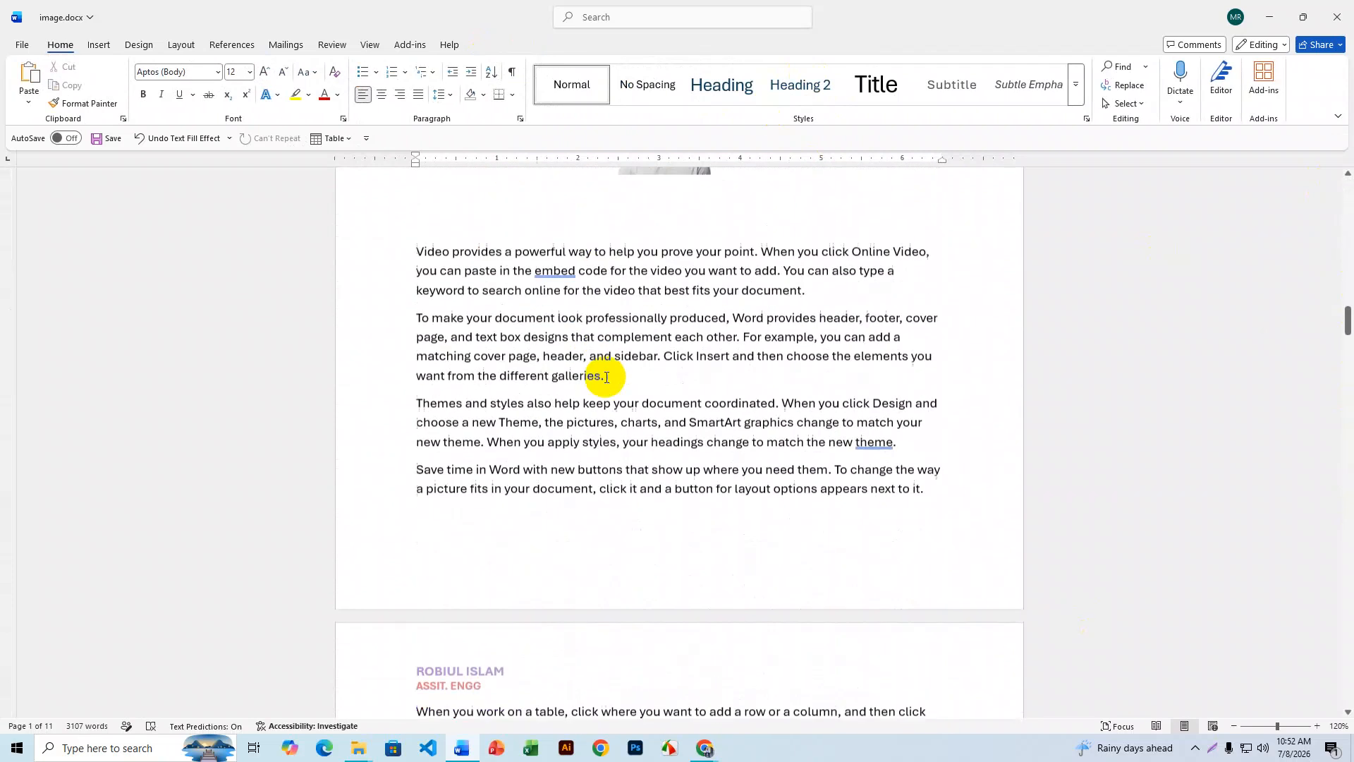
scroll(606, 377, down, 13)
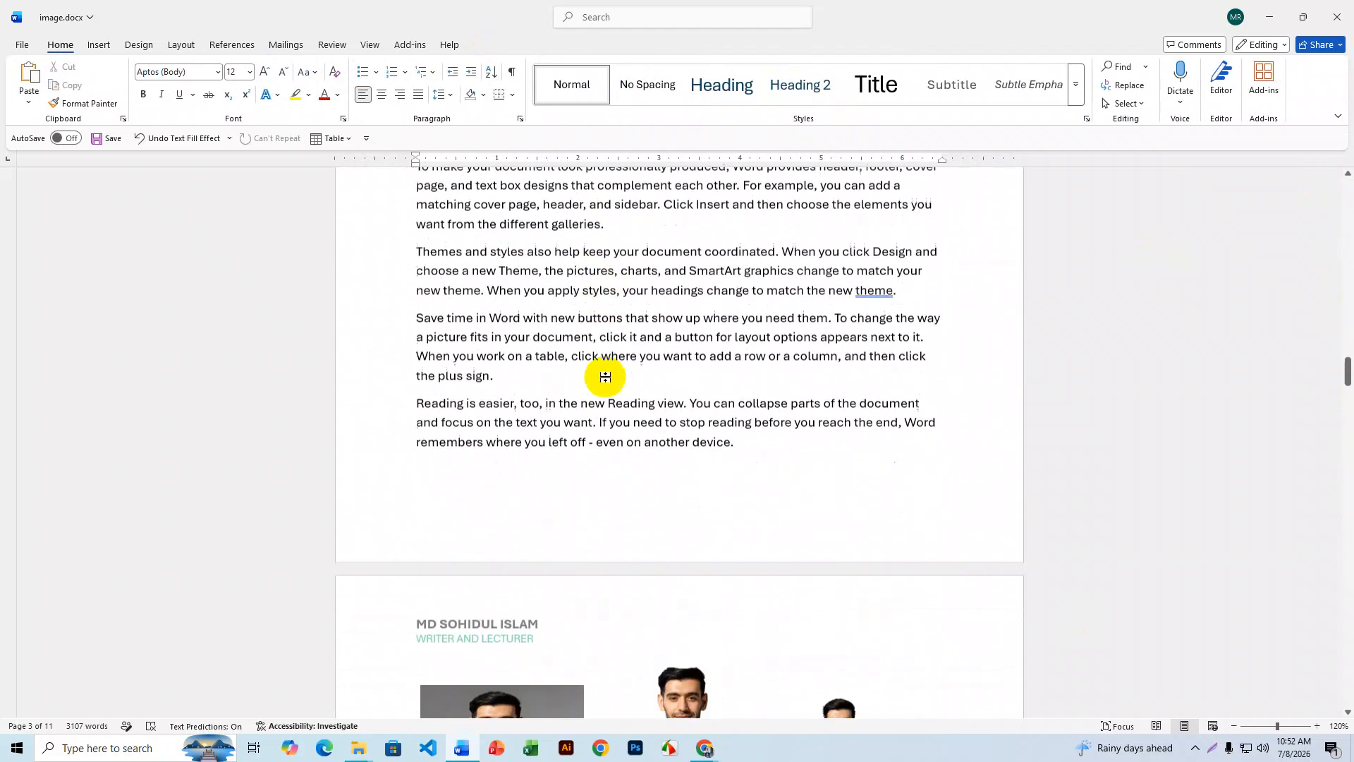
scroll(605, 377, down, 13)
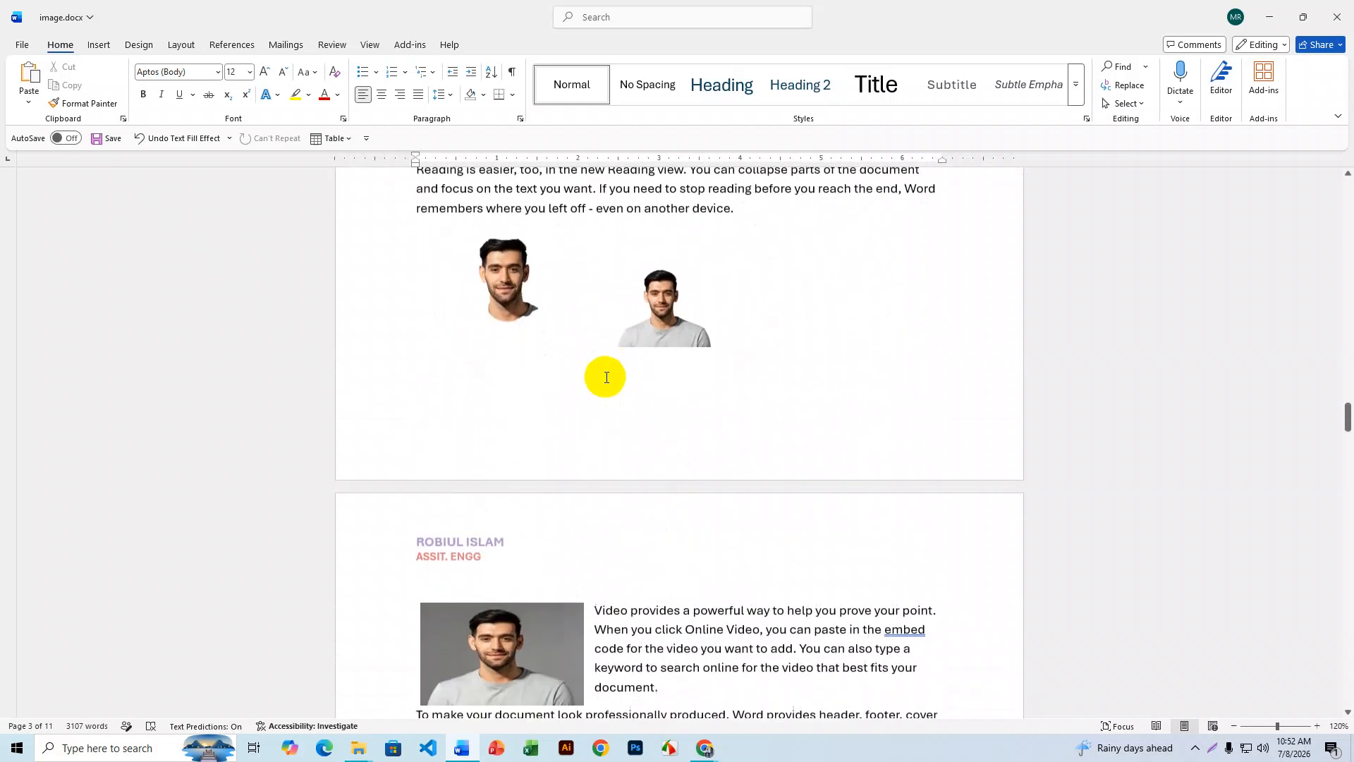
scroll(605, 378, down, 13)
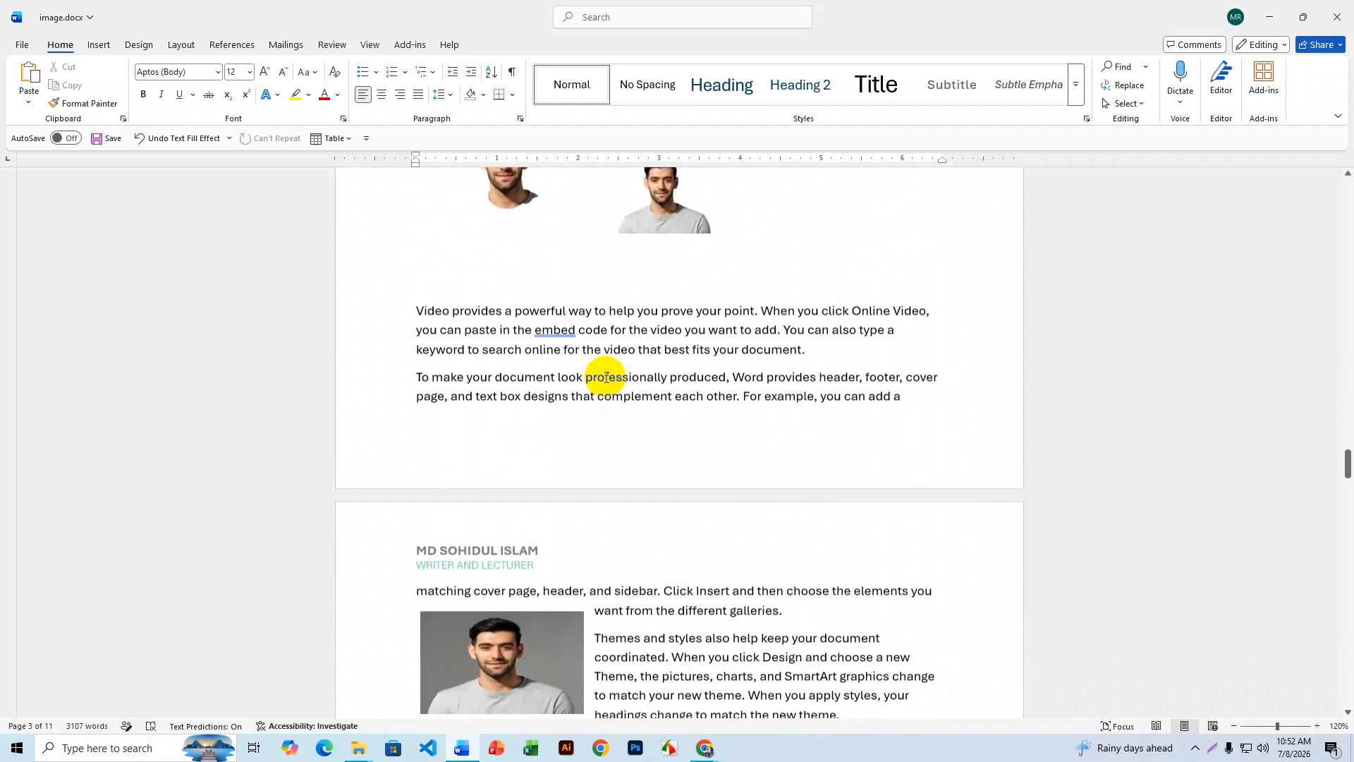
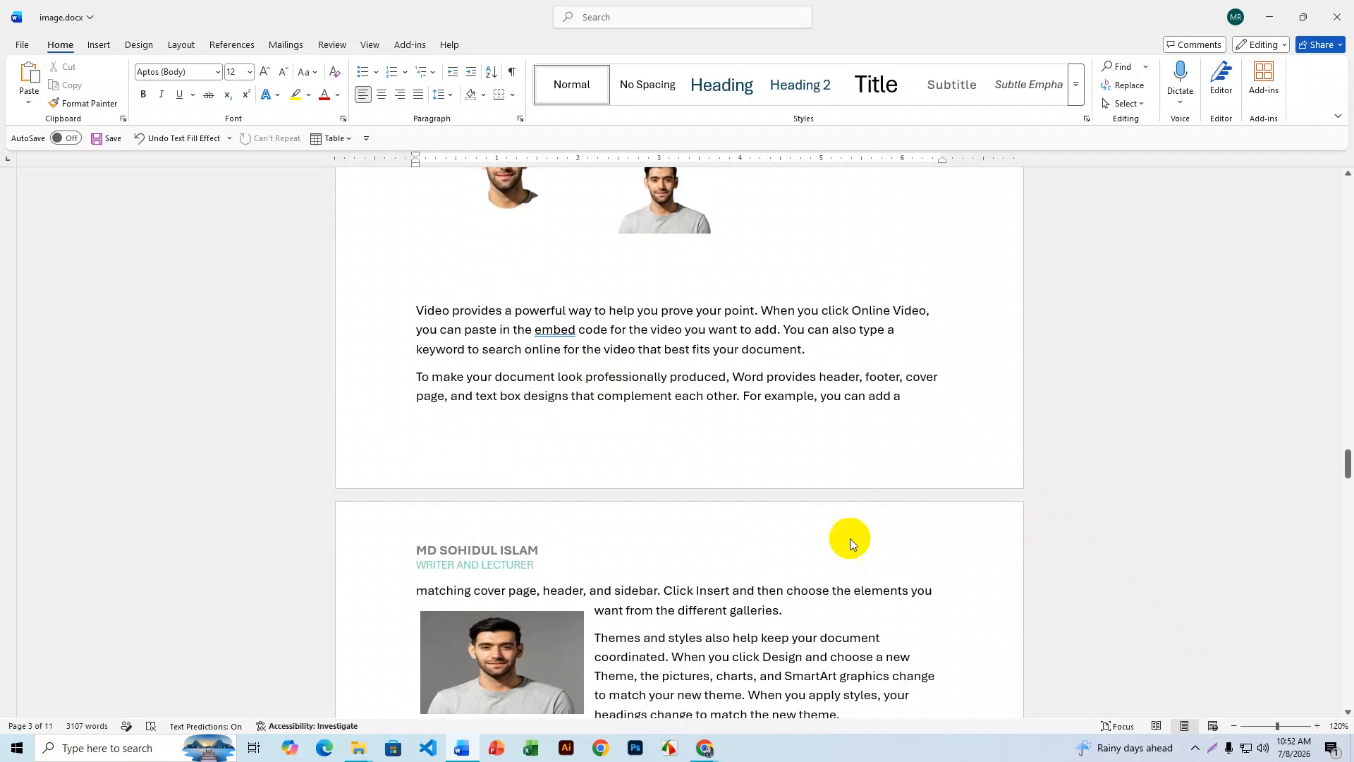
- Scroll back up from page 3 to the top of page 1
drag(1347, 466, 1299, 176)
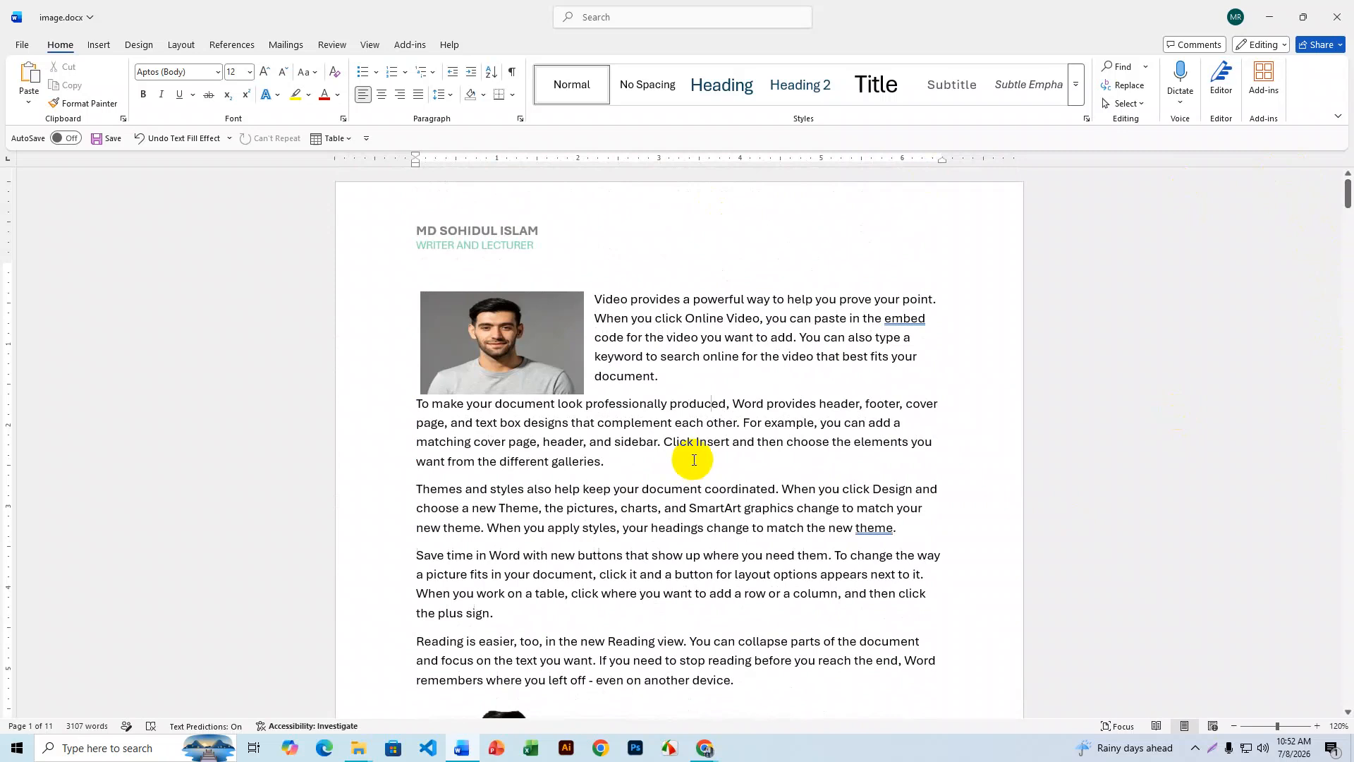
- Insert the Banded page-number footer from the Footer gallery
click(101, 45)
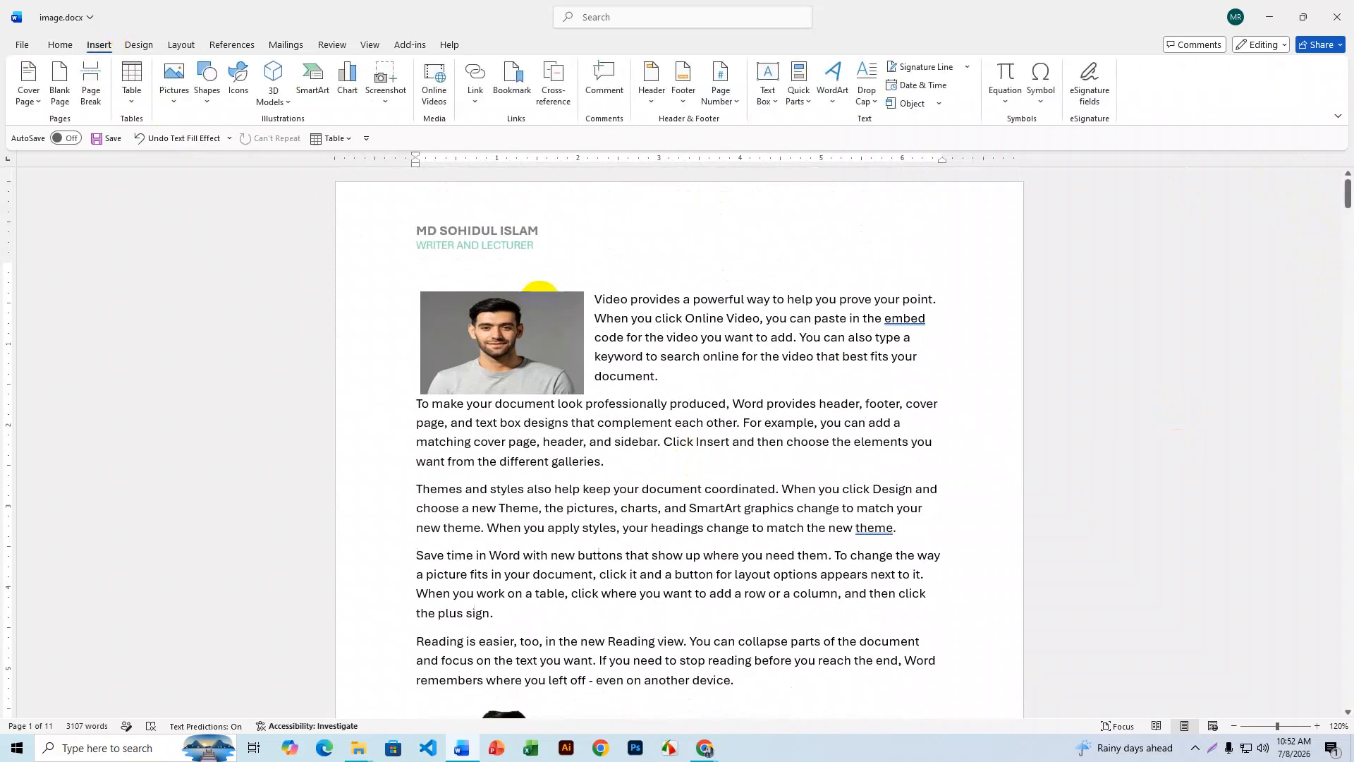
click(684, 106)
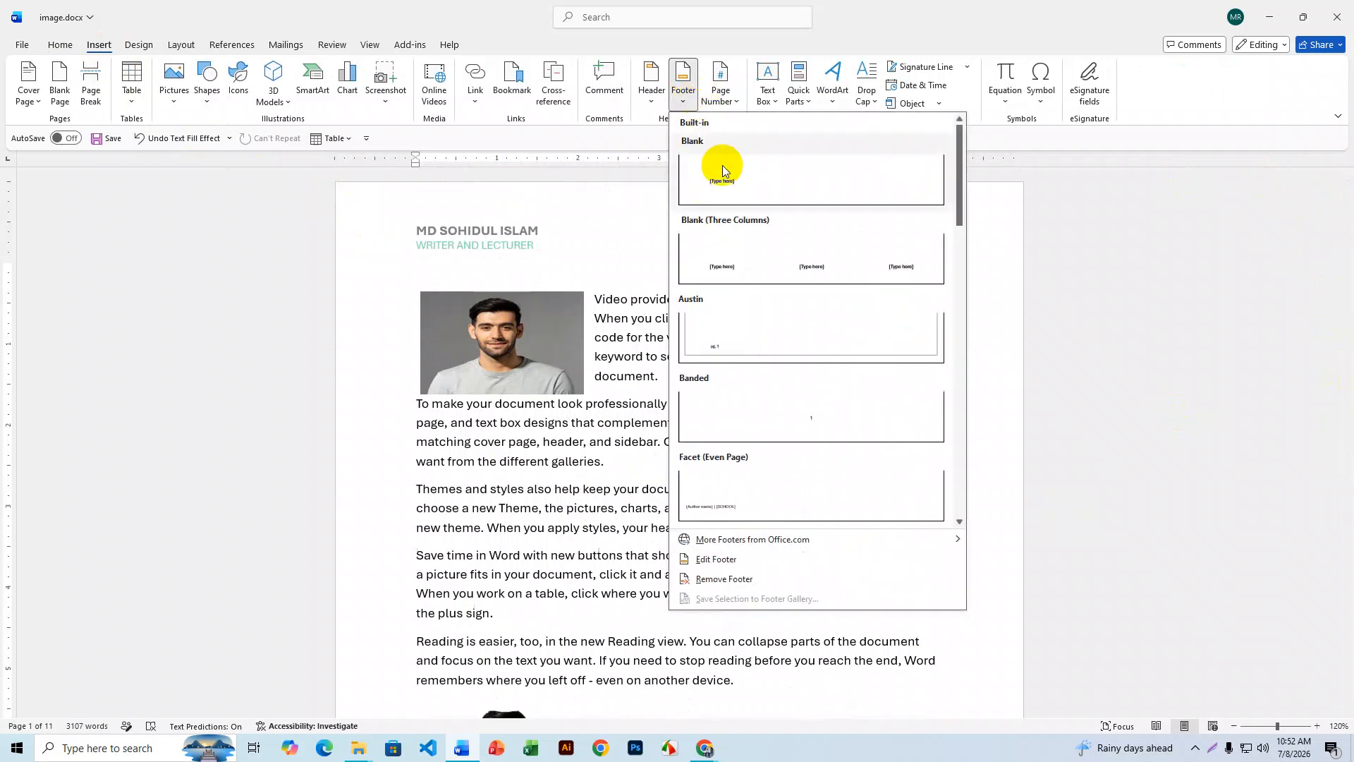
scroll(806, 311, down, 10)
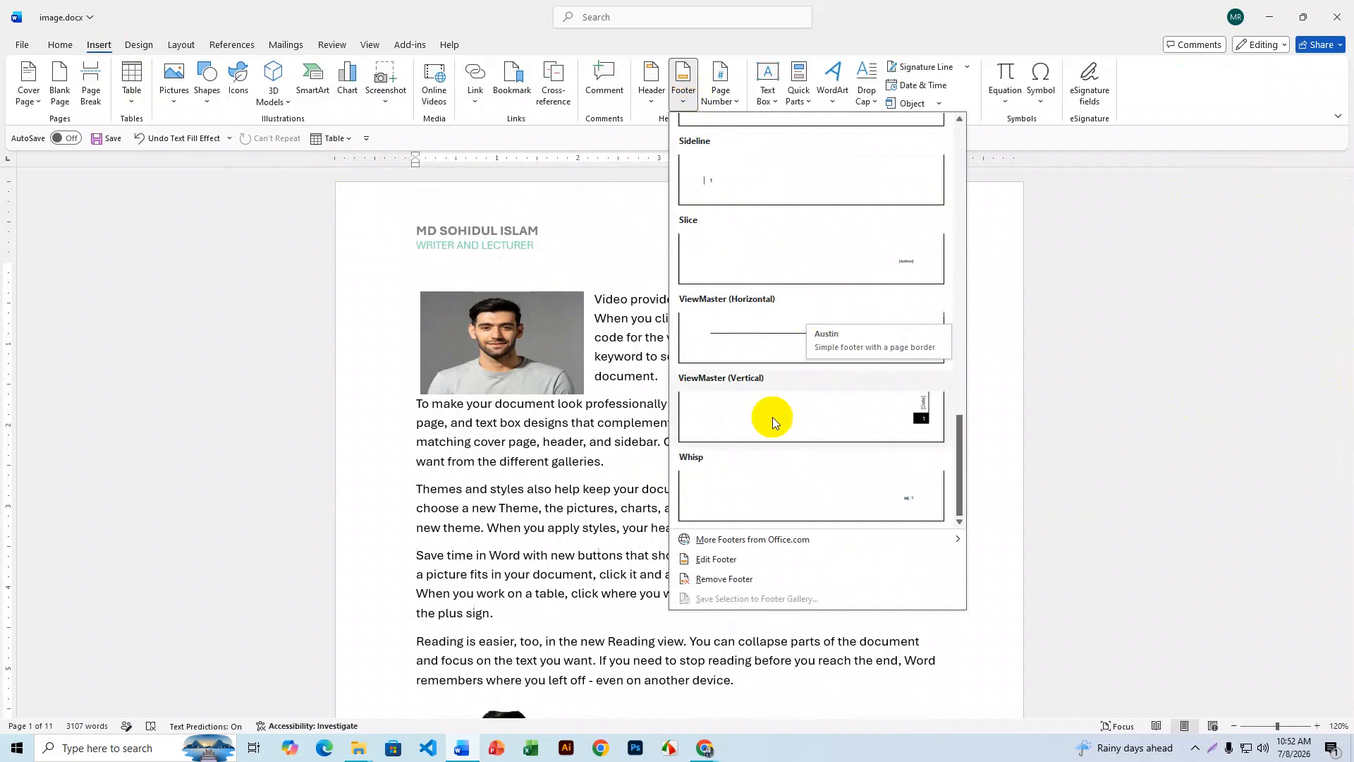
scroll(841, 449, up, 10)
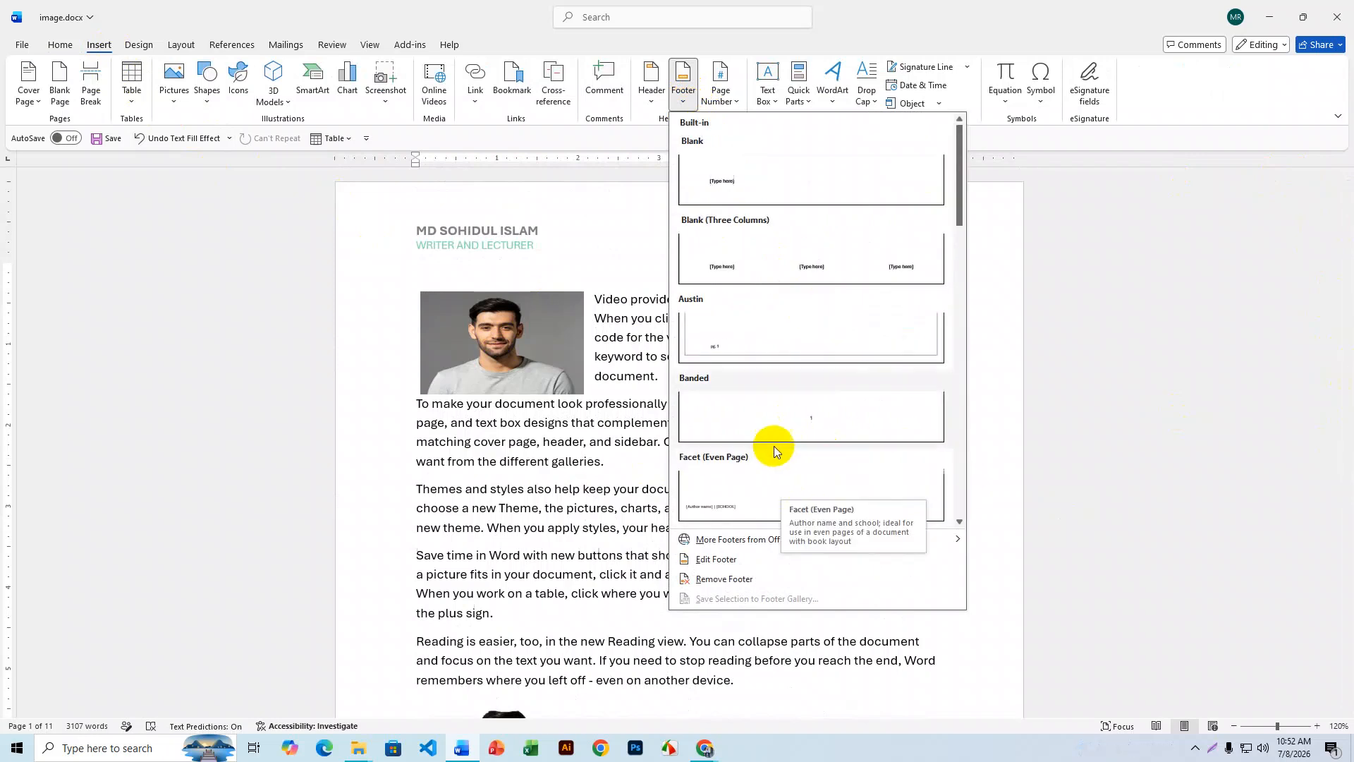
click(807, 397)
- Scroll through the pages to see numbers only on odd-page footers
scroll(683, 450, up, 5)
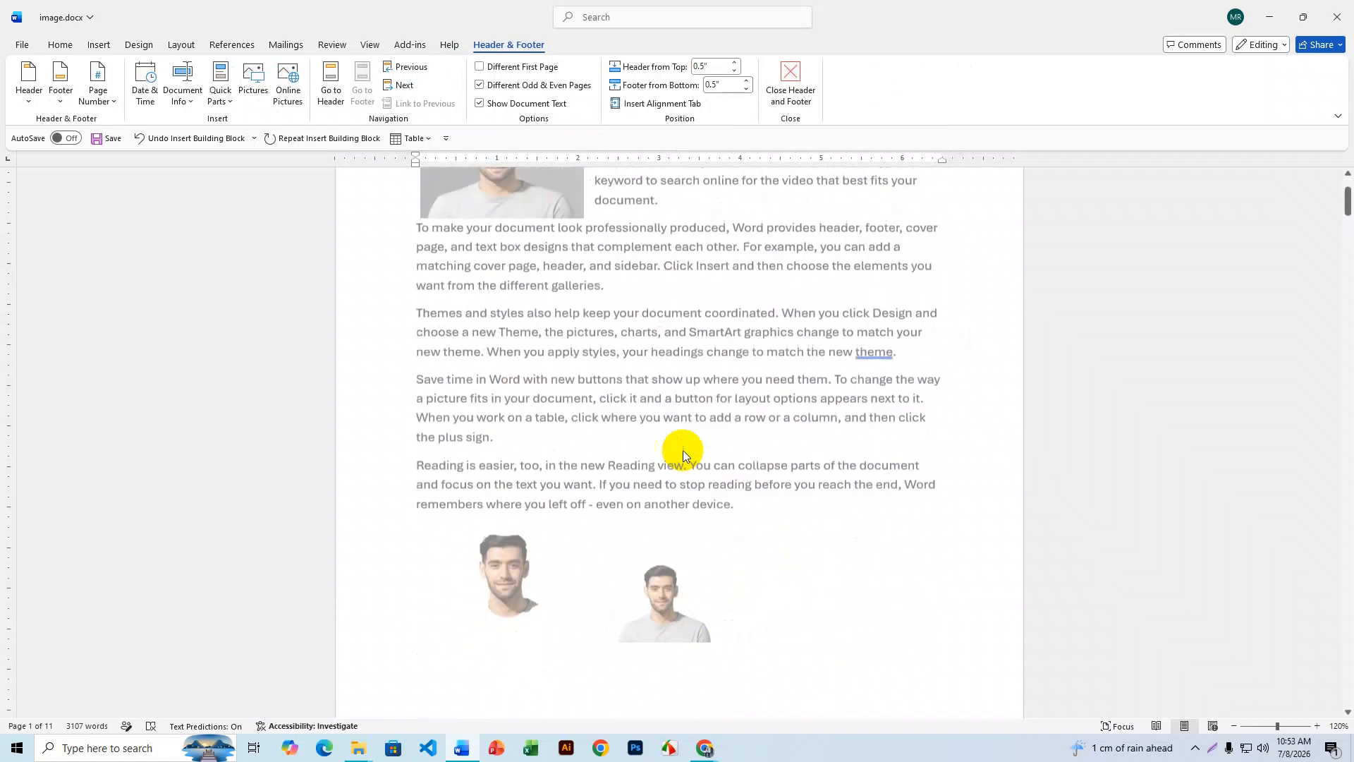
scroll(683, 450, down, 5)
scroll(684, 450, down, 5)
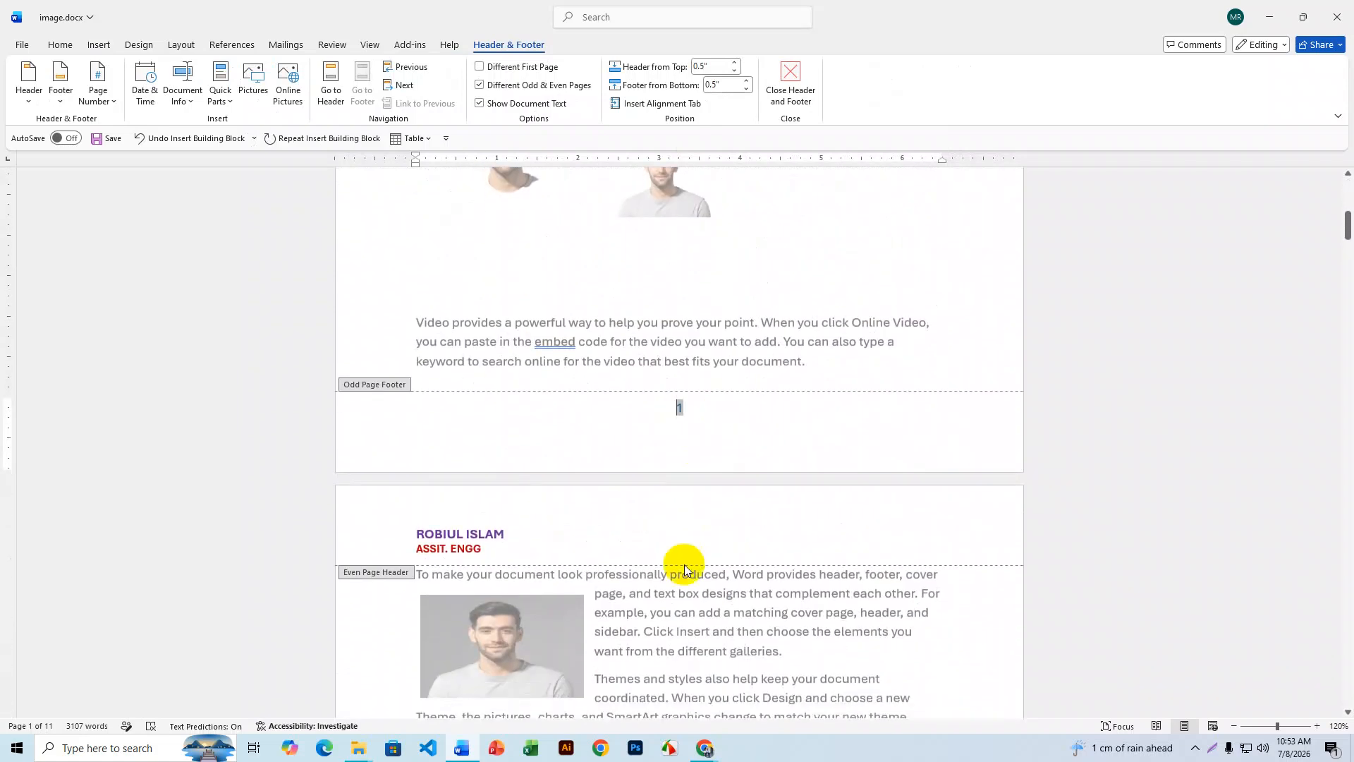
scroll(690, 387, down, 2)
scroll(690, 469, up, 7)
scroll(689, 466, down, 6)
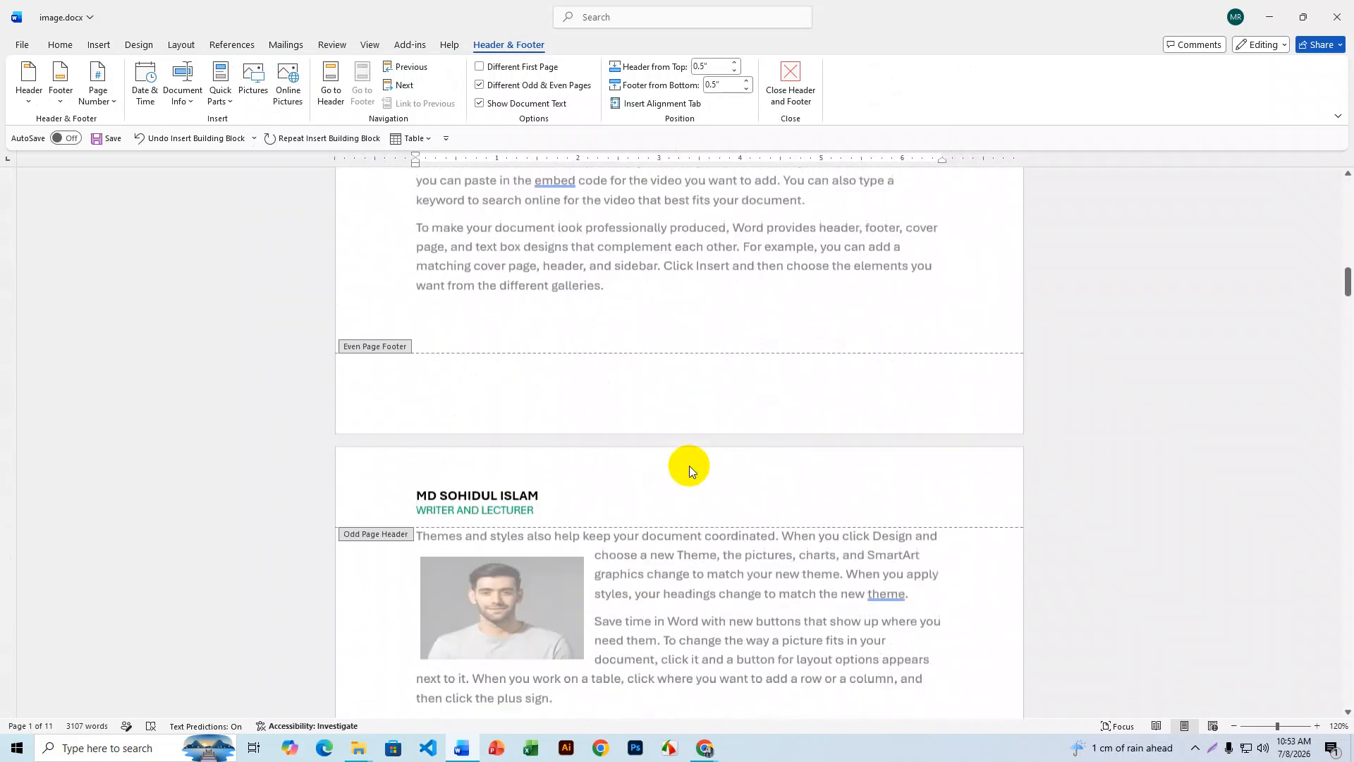
scroll(690, 467, up, 2)
scroll(689, 469, down, 12)
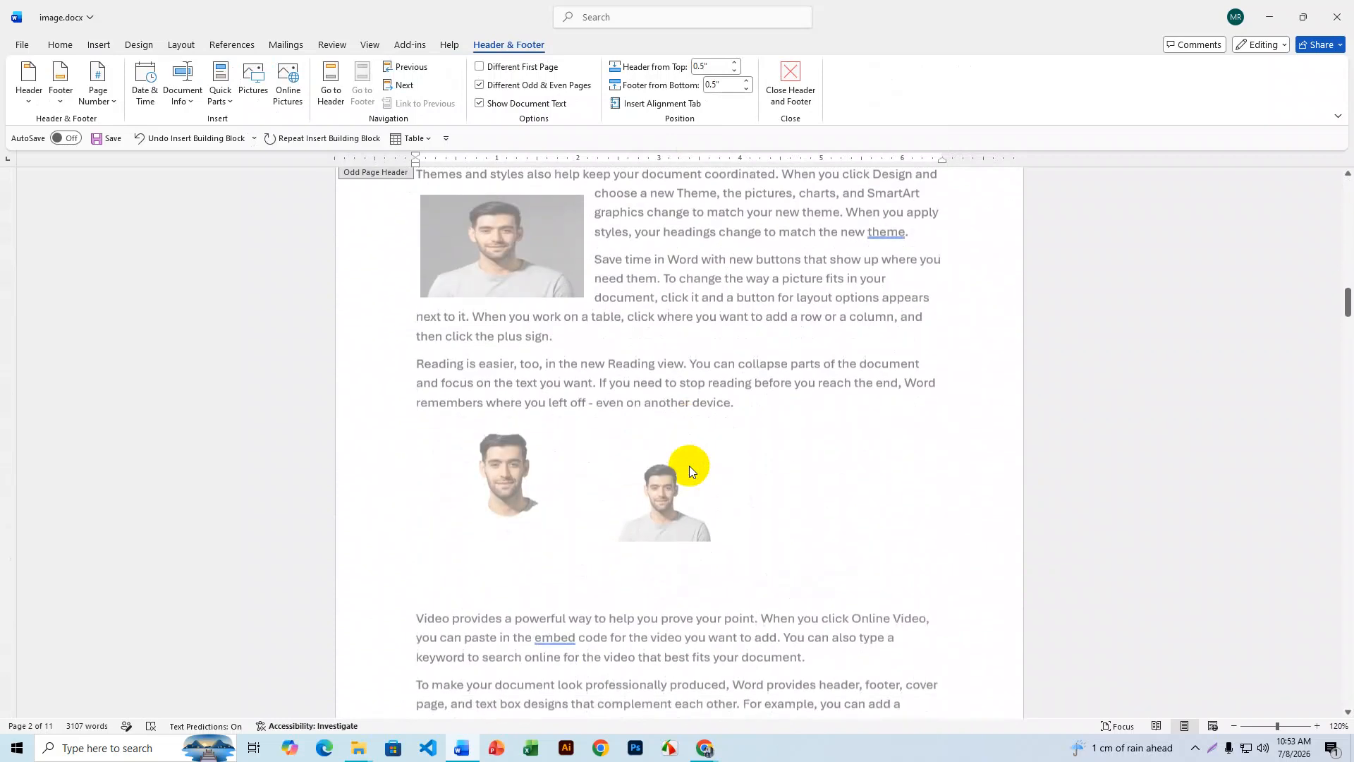
scroll(689, 469, down, 15)
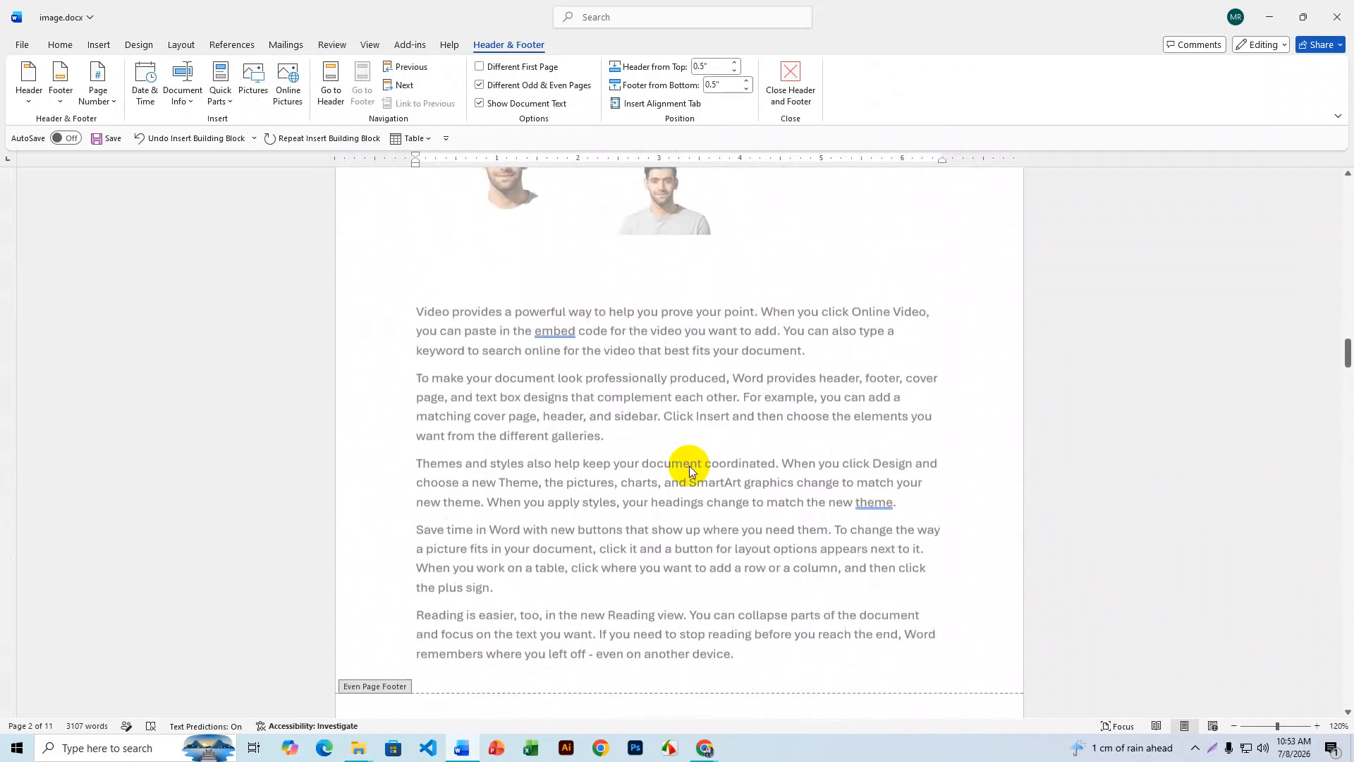
scroll(690, 471, down, 4)
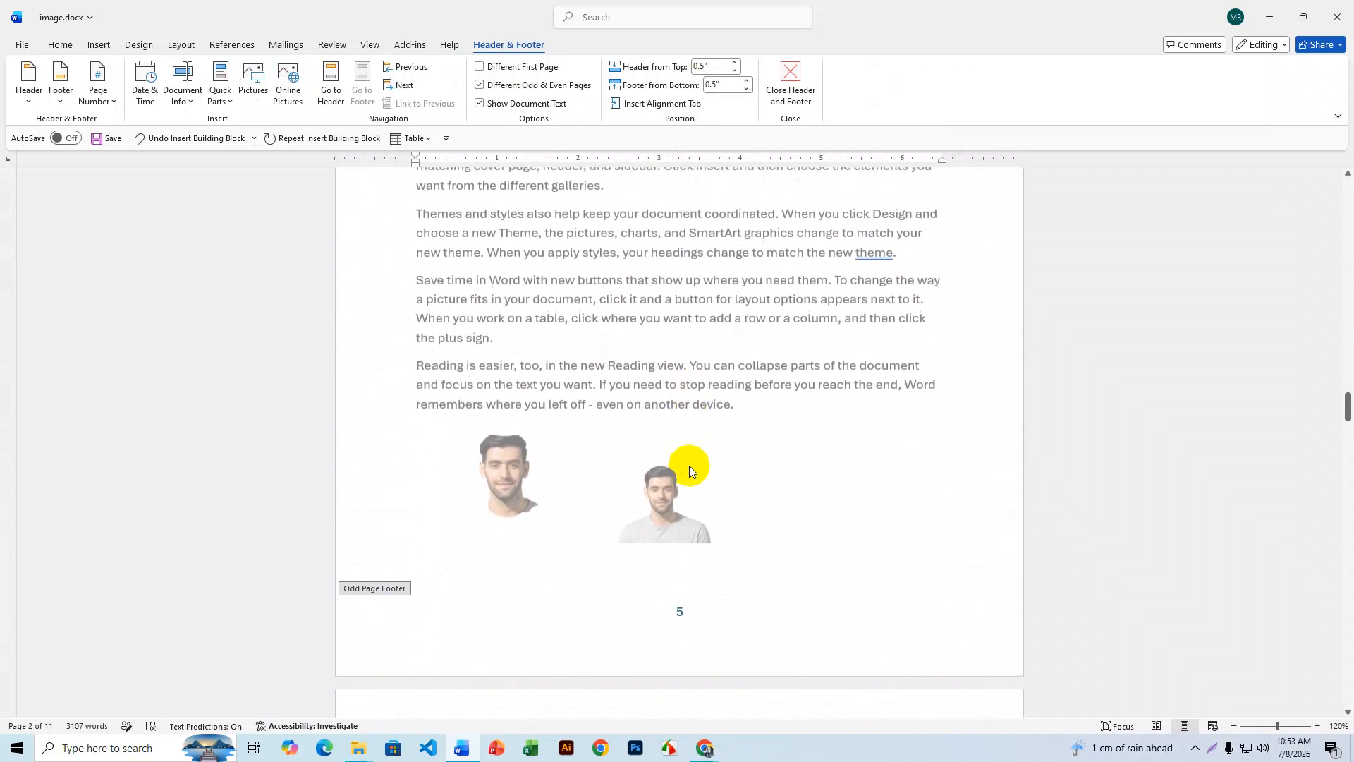
- Turn off Different Odd & Even Pages so even pages get the number footer too
click(483, 87)
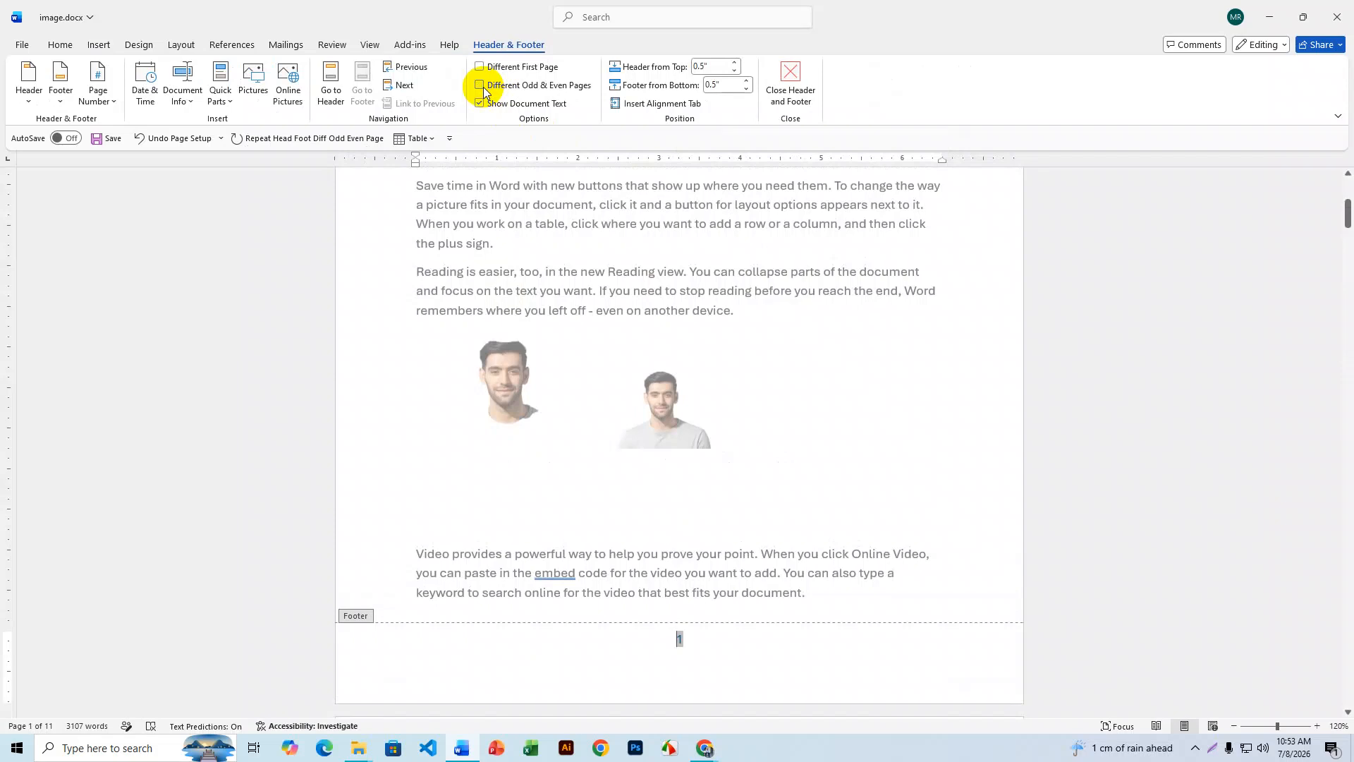
scroll(677, 346, up, 20)
scroll(679, 351, down, 15)
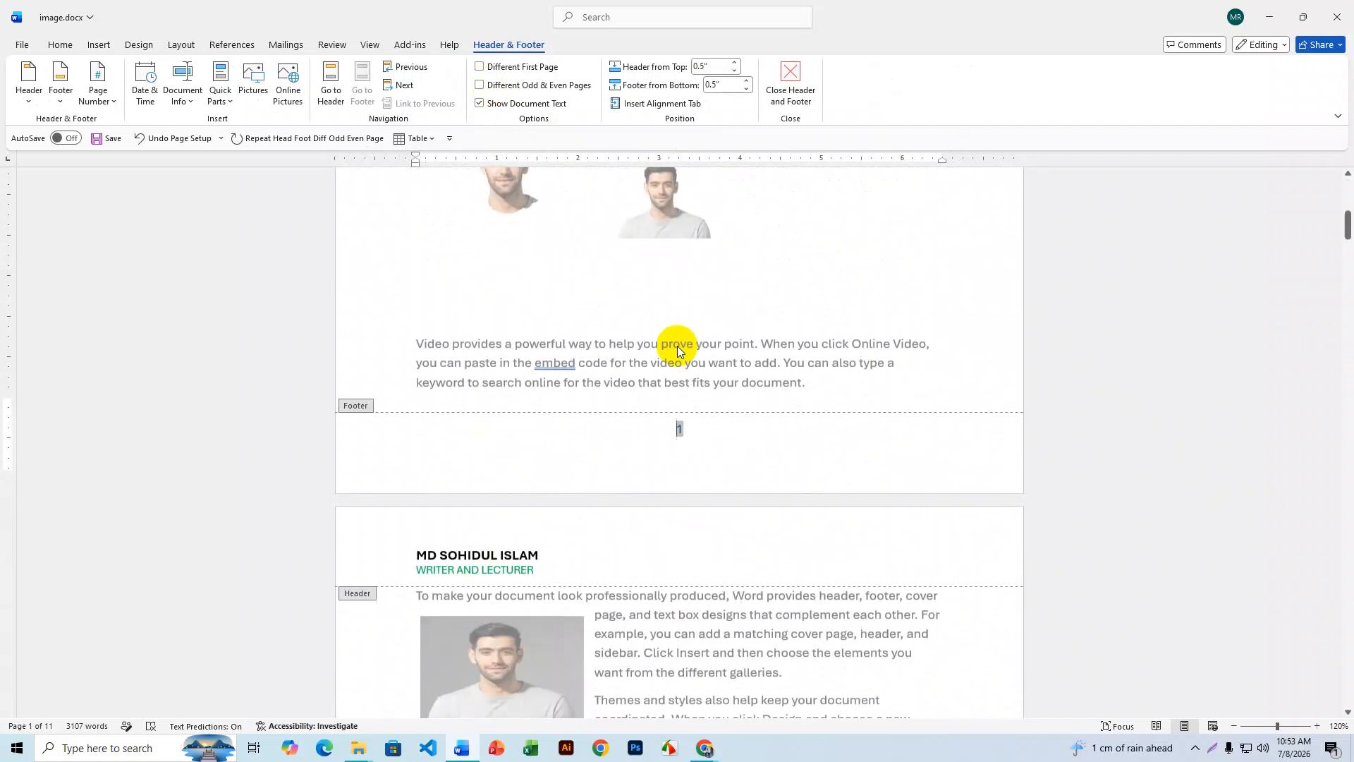
scroll(677, 346, down, 16)
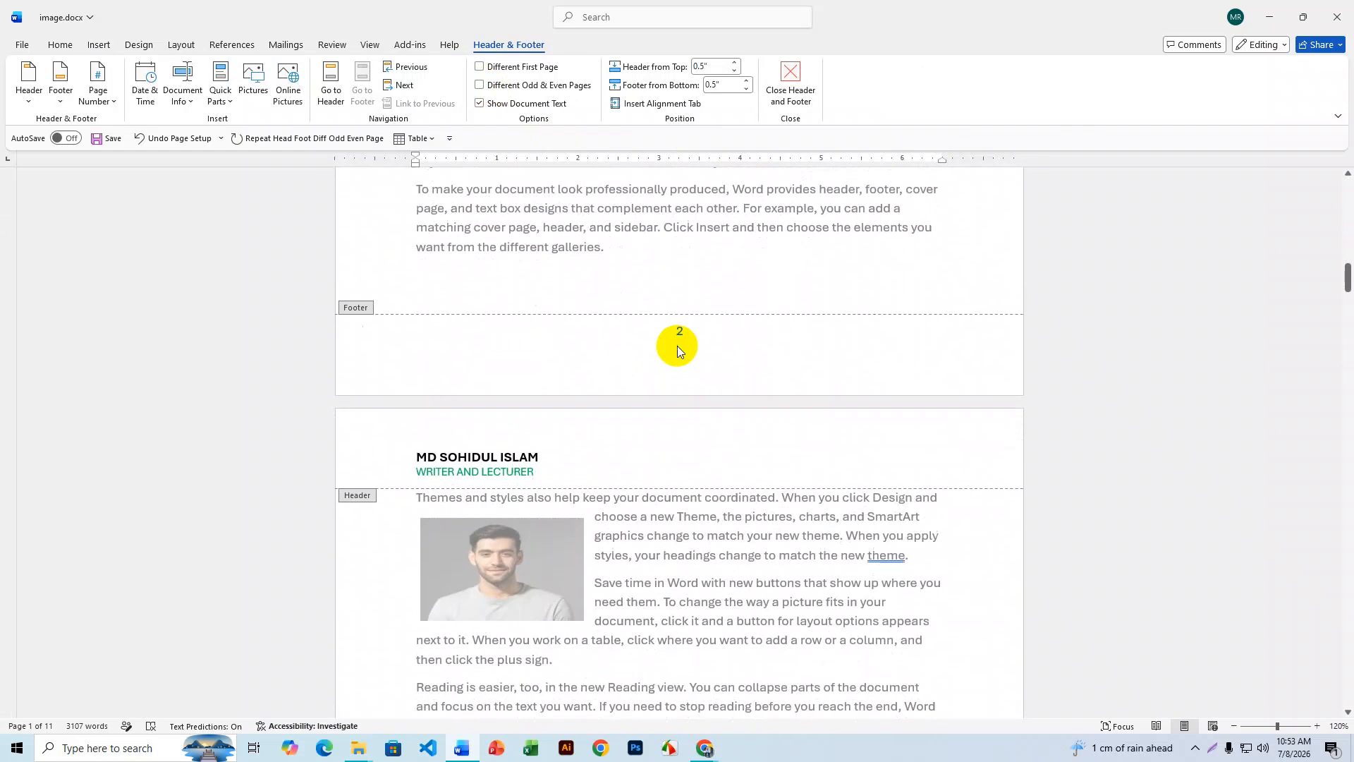
scroll(677, 346, down, 15)
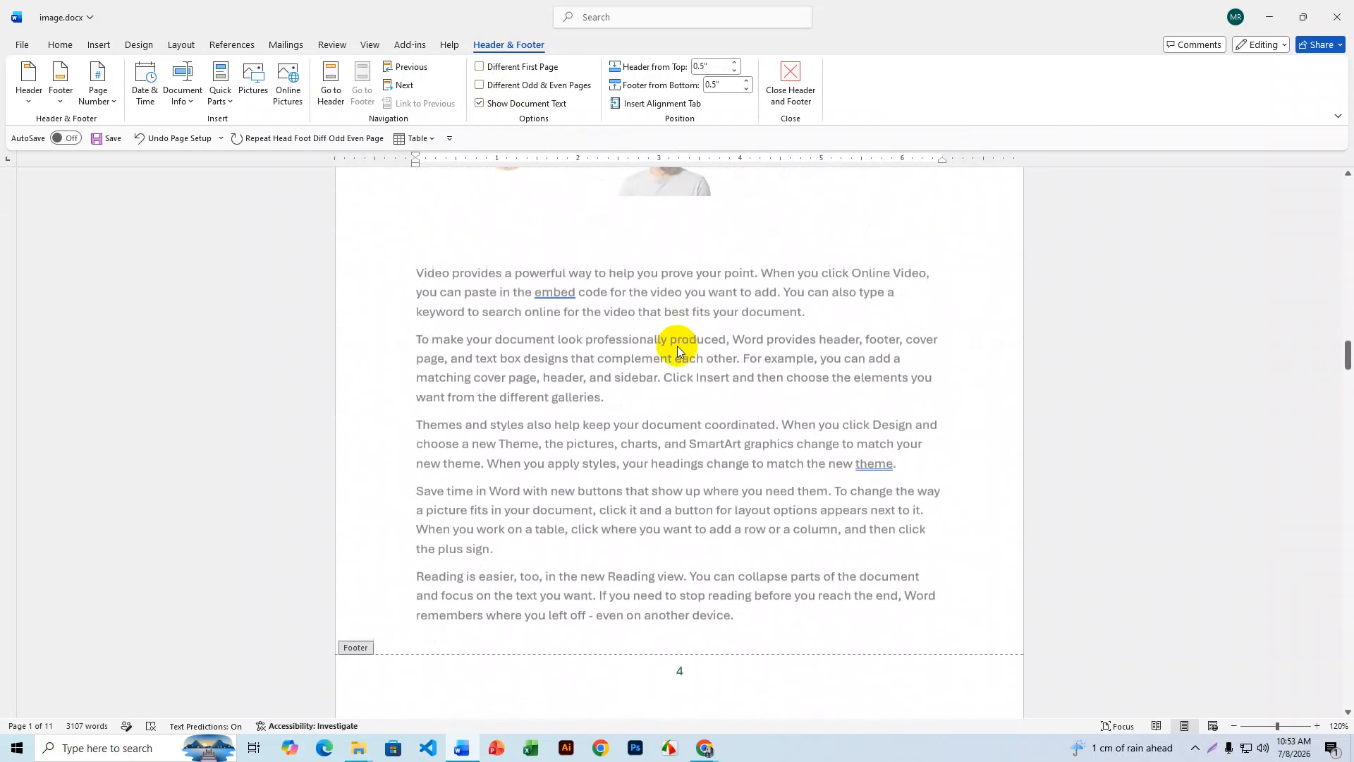
- Close header and footer editing and confirm pages 1–7 are all numbered
click(791, 84)
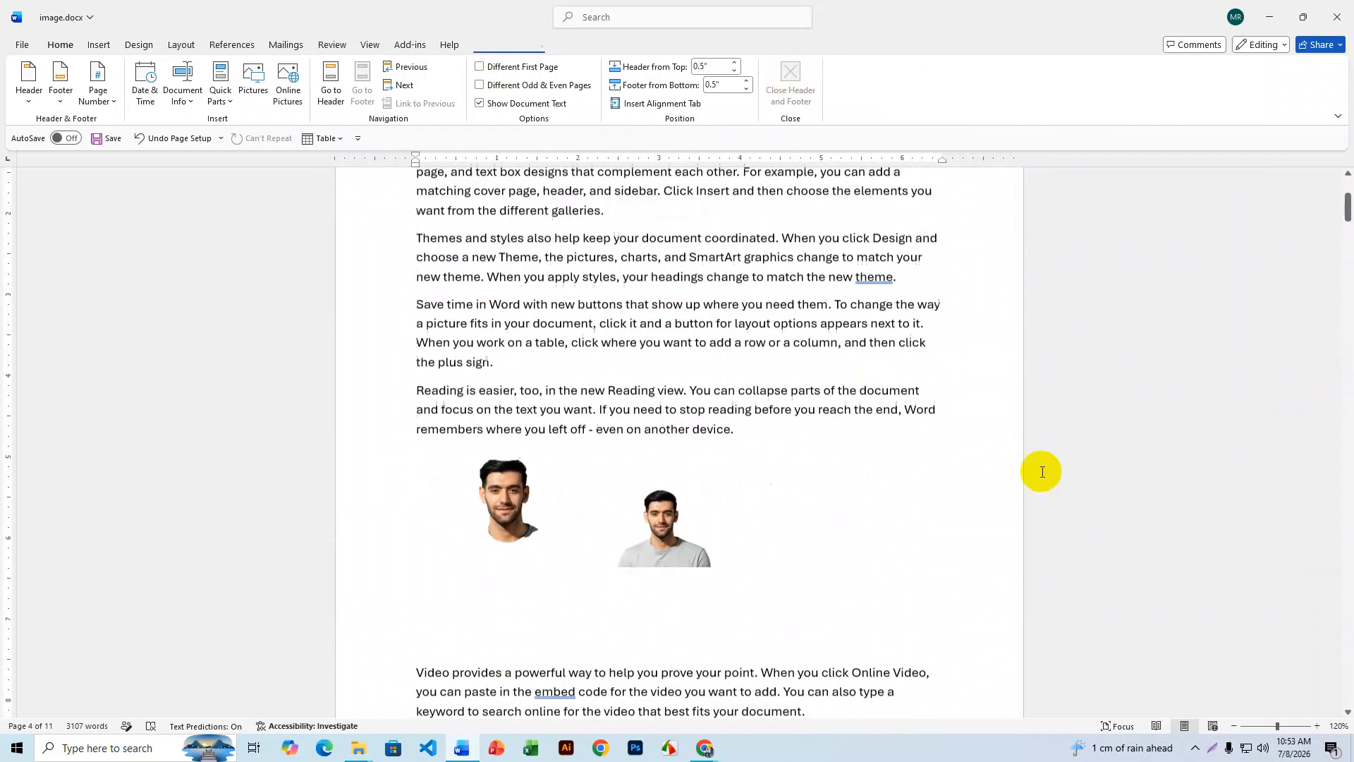
scroll(757, 427, down, 9)
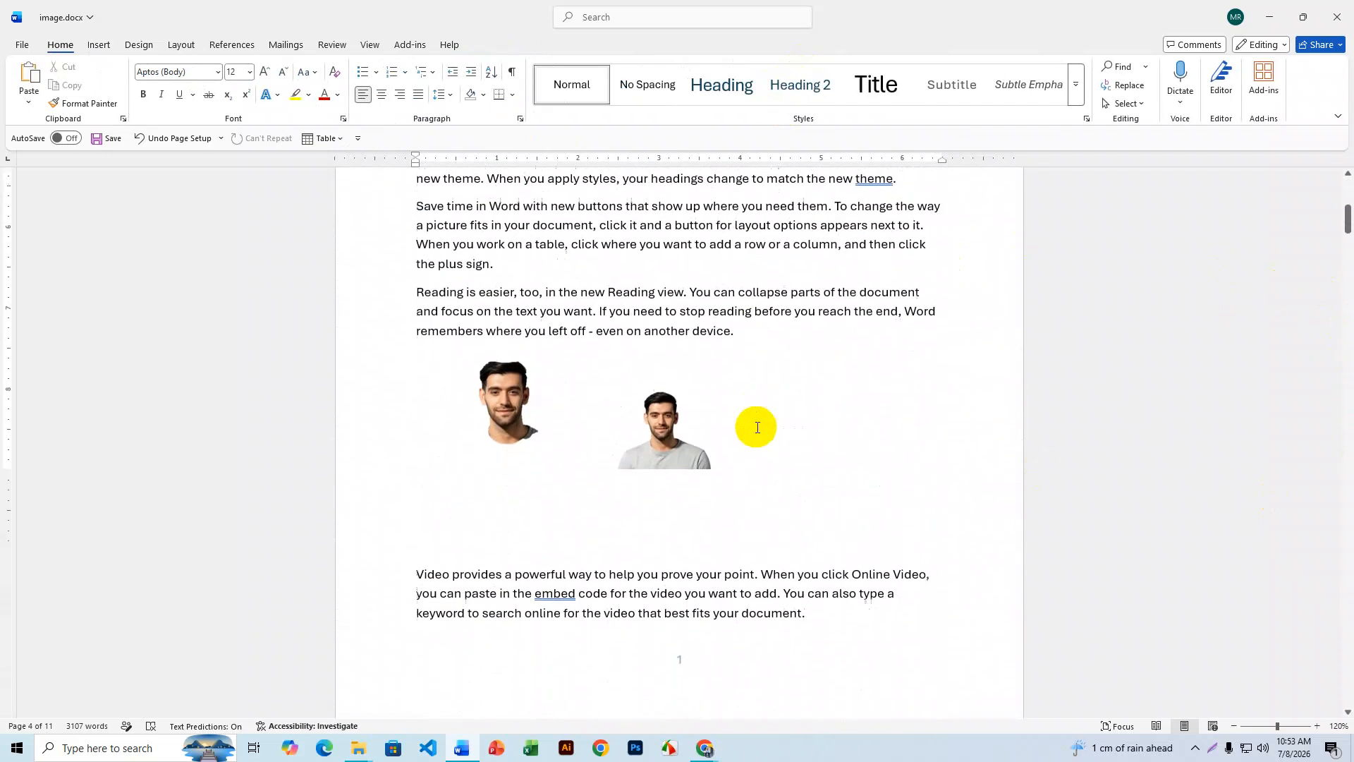
scroll(679, 448, down, 5)
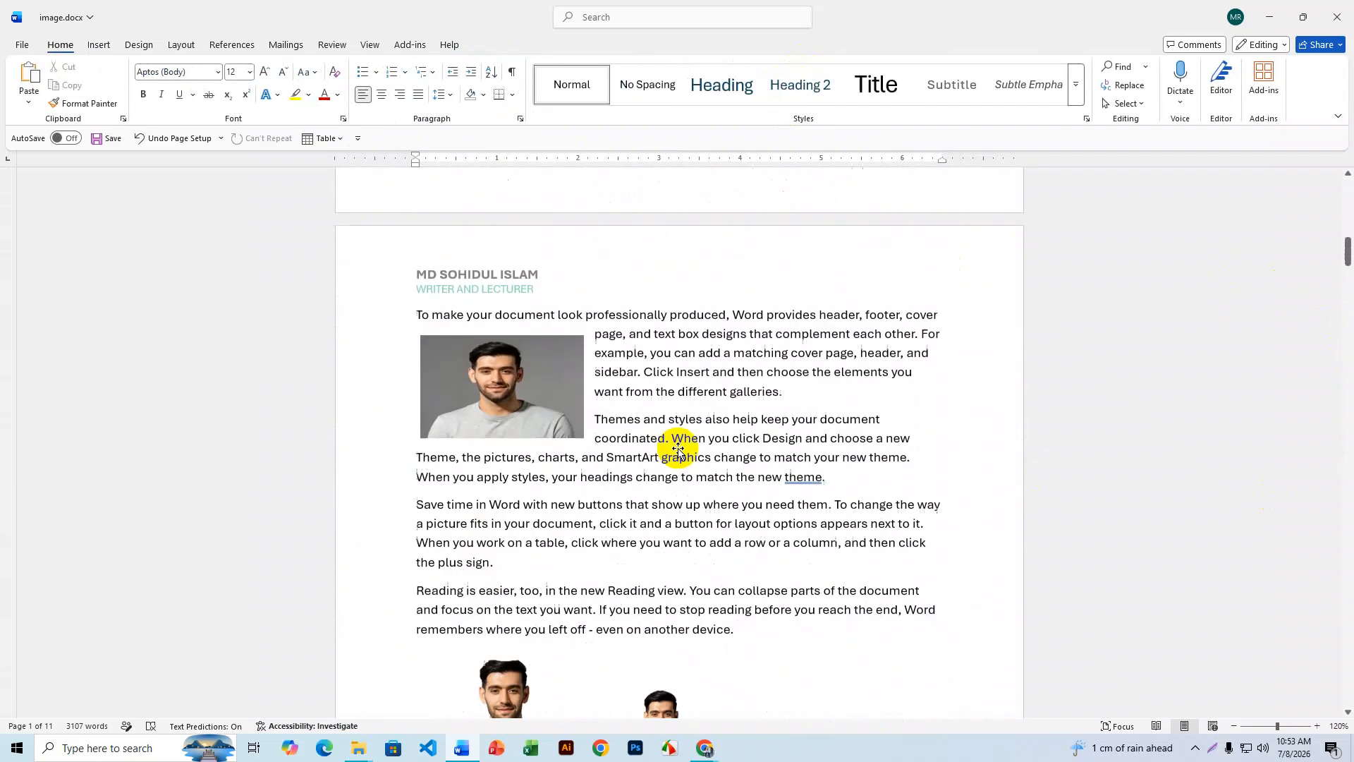
scroll(679, 423, down, 5)
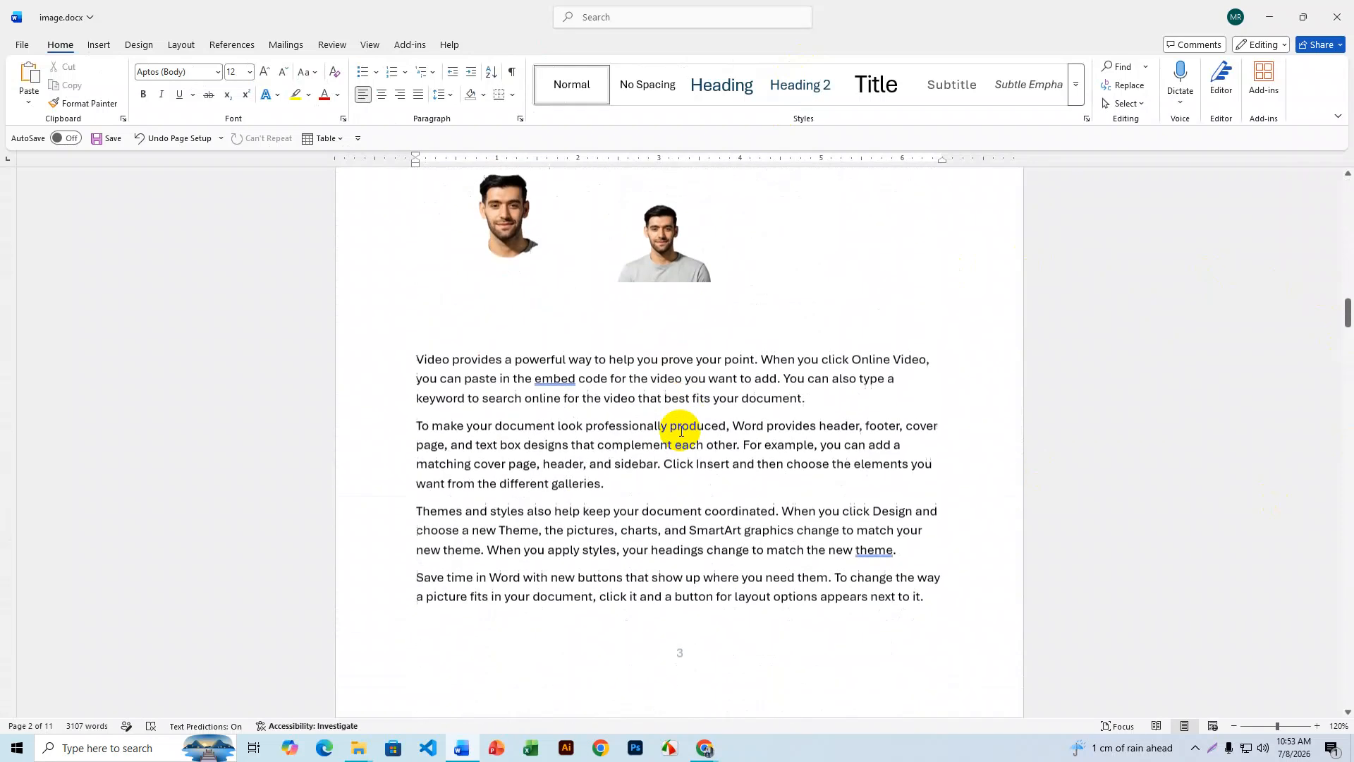
scroll(722, 529, down, 5)
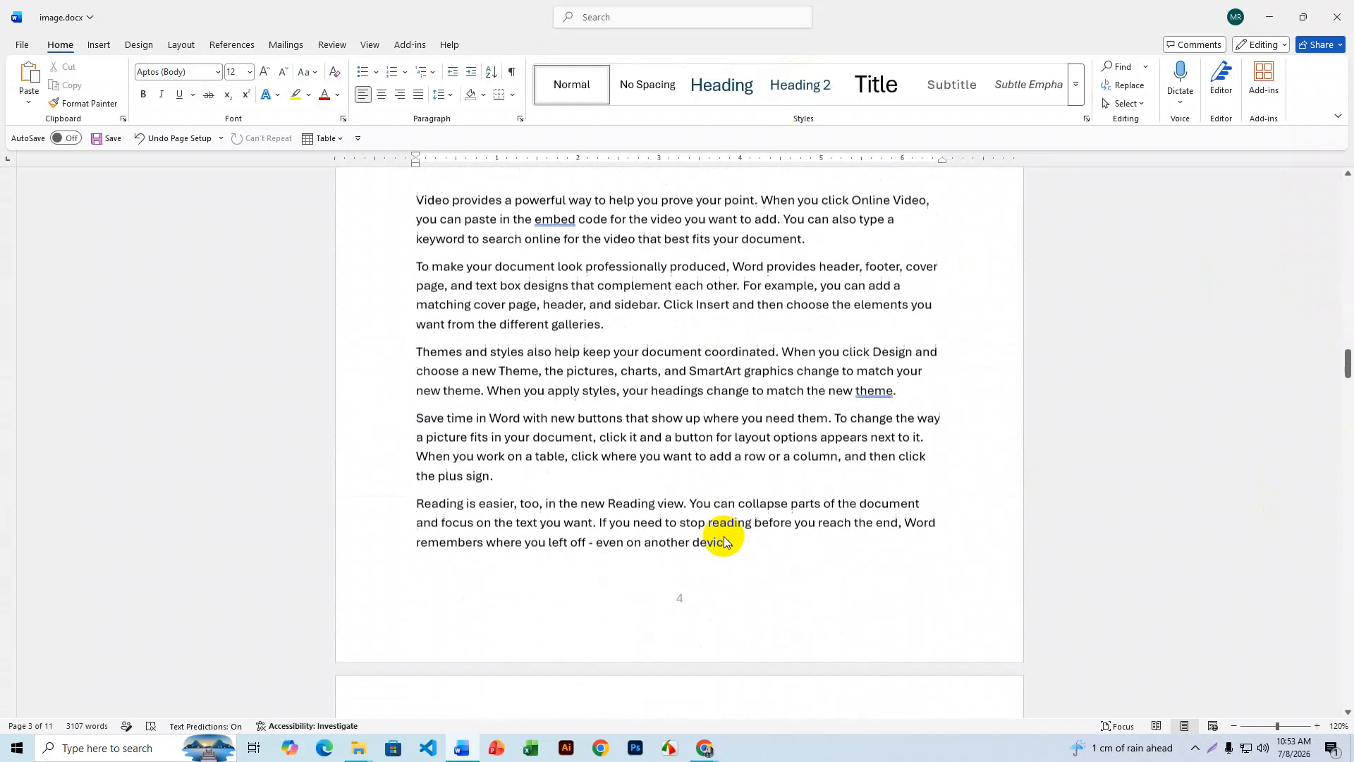
scroll(704, 536, down, 8)
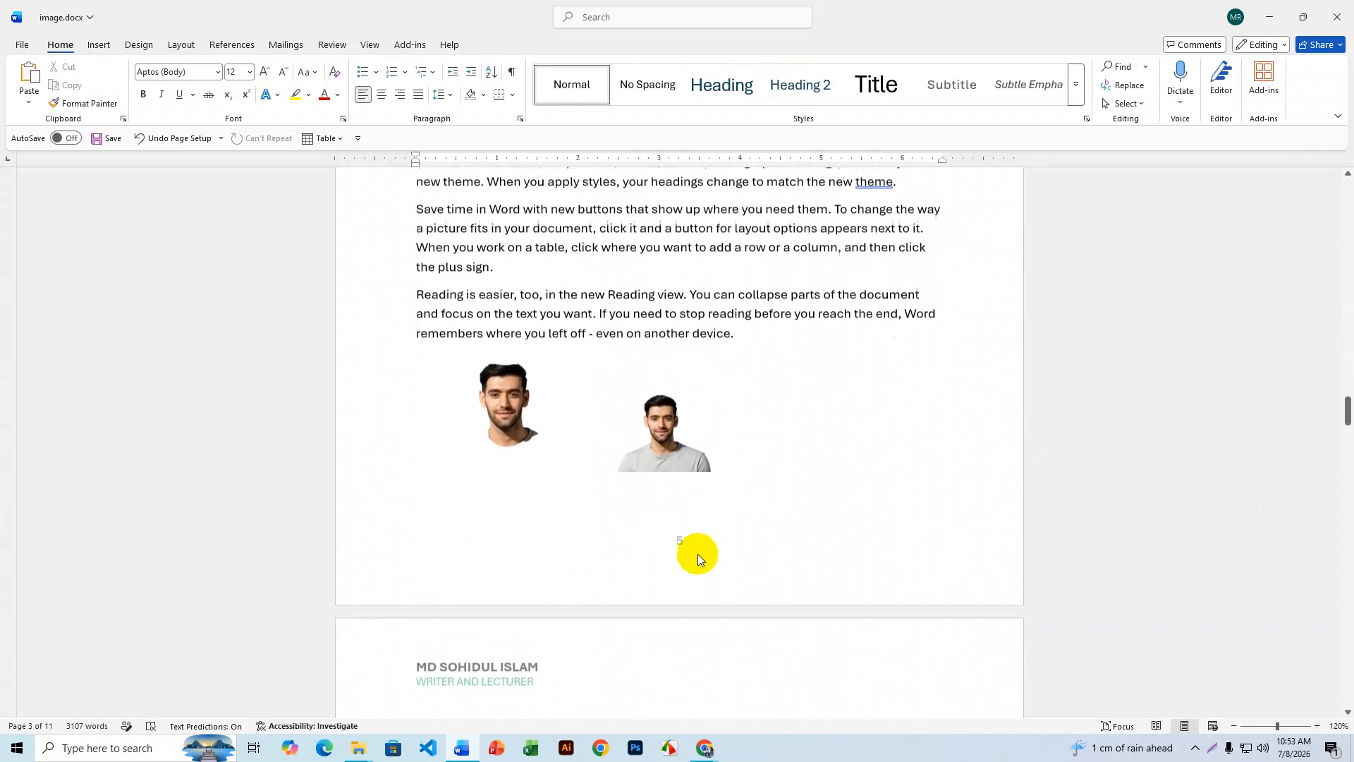
scroll(698, 571, down, 8)
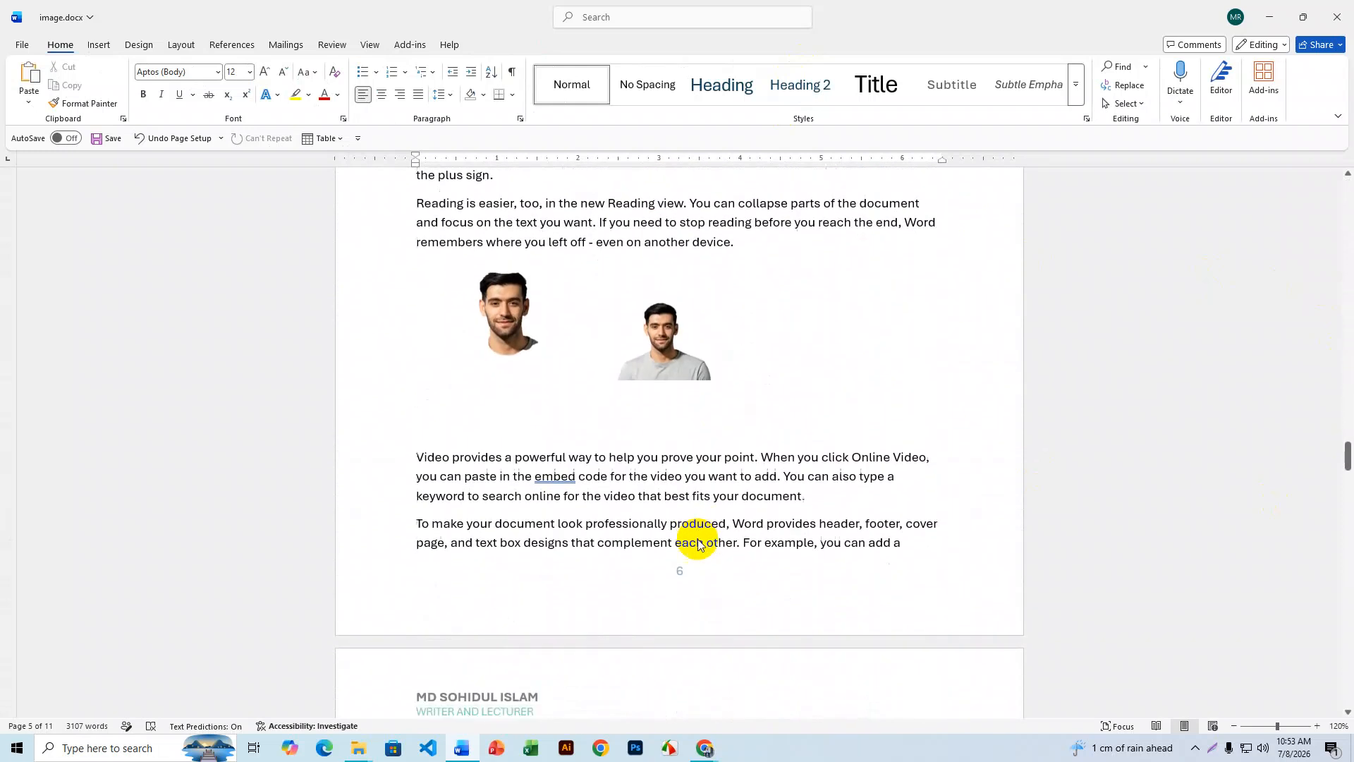
scroll(699, 539, down, 5)
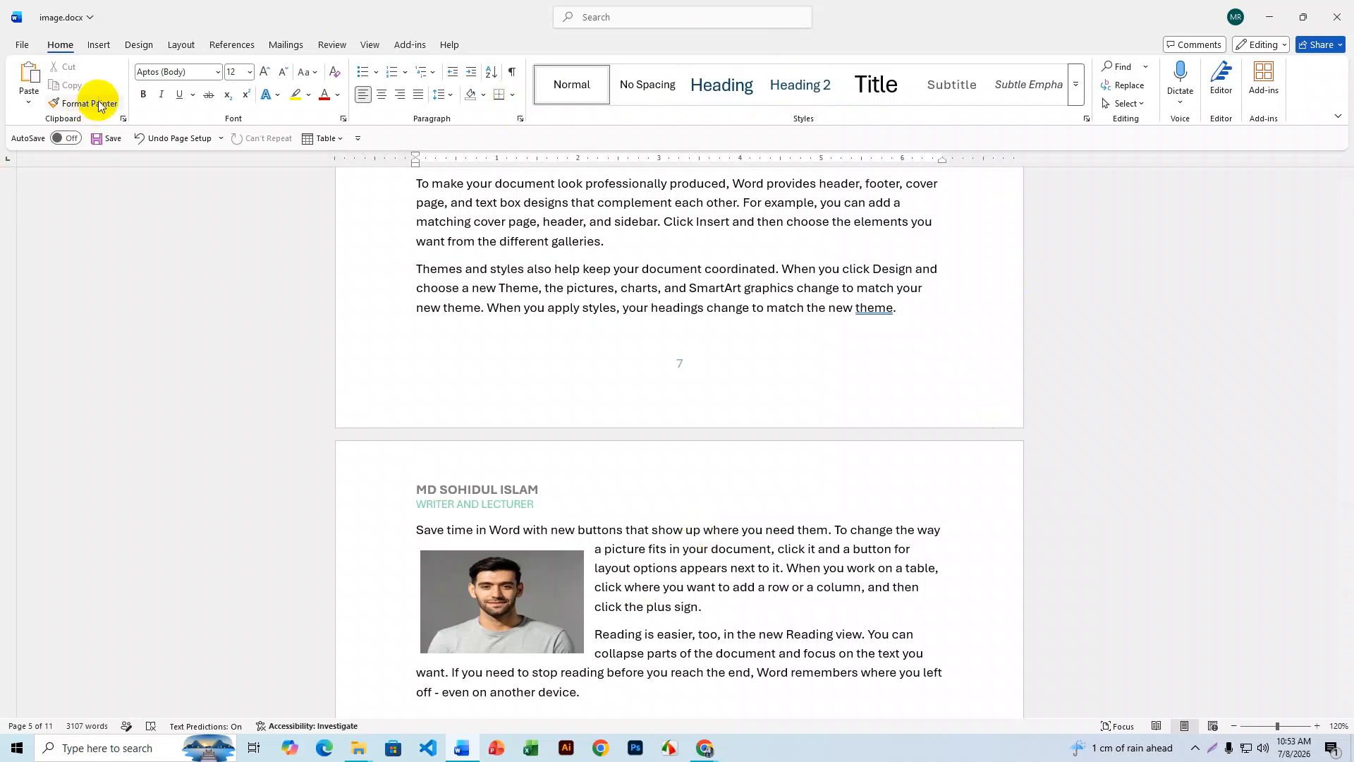
click(101, 44)
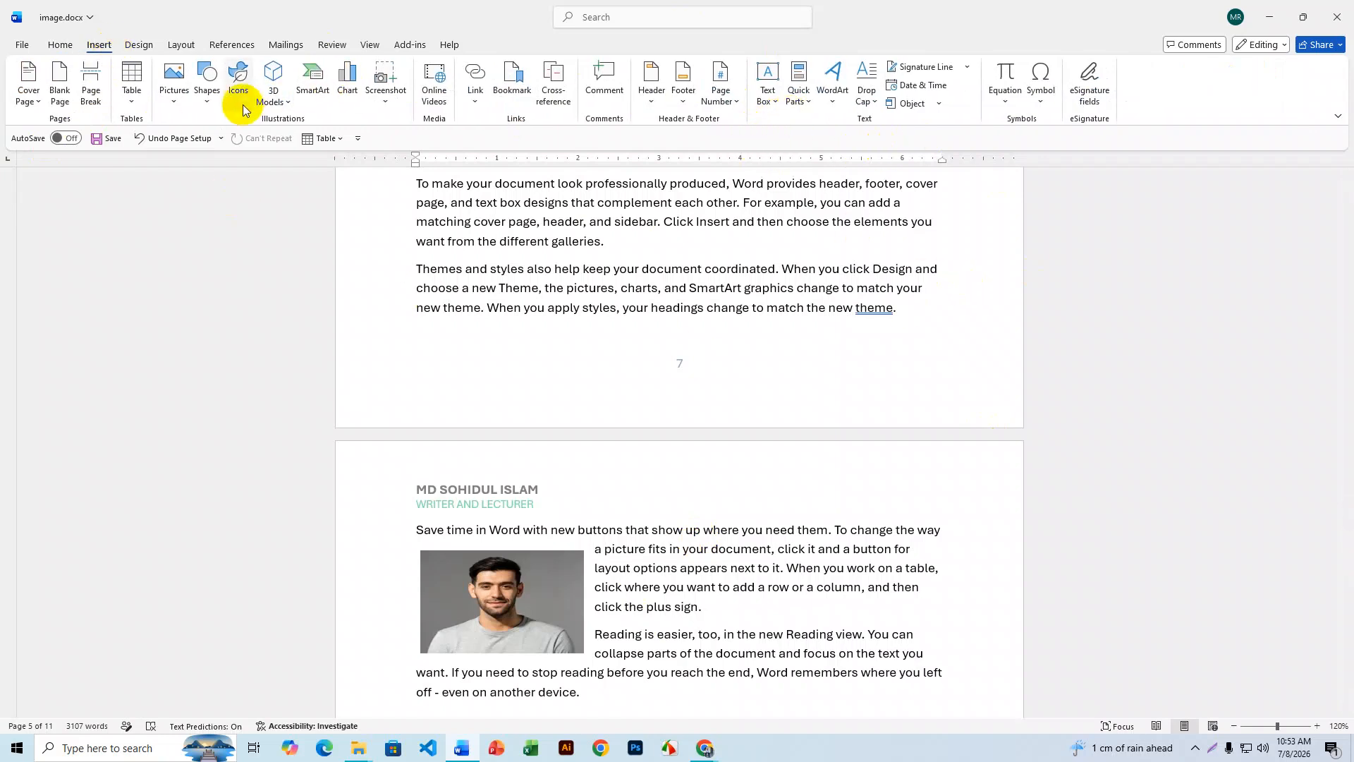
click(685, 103)
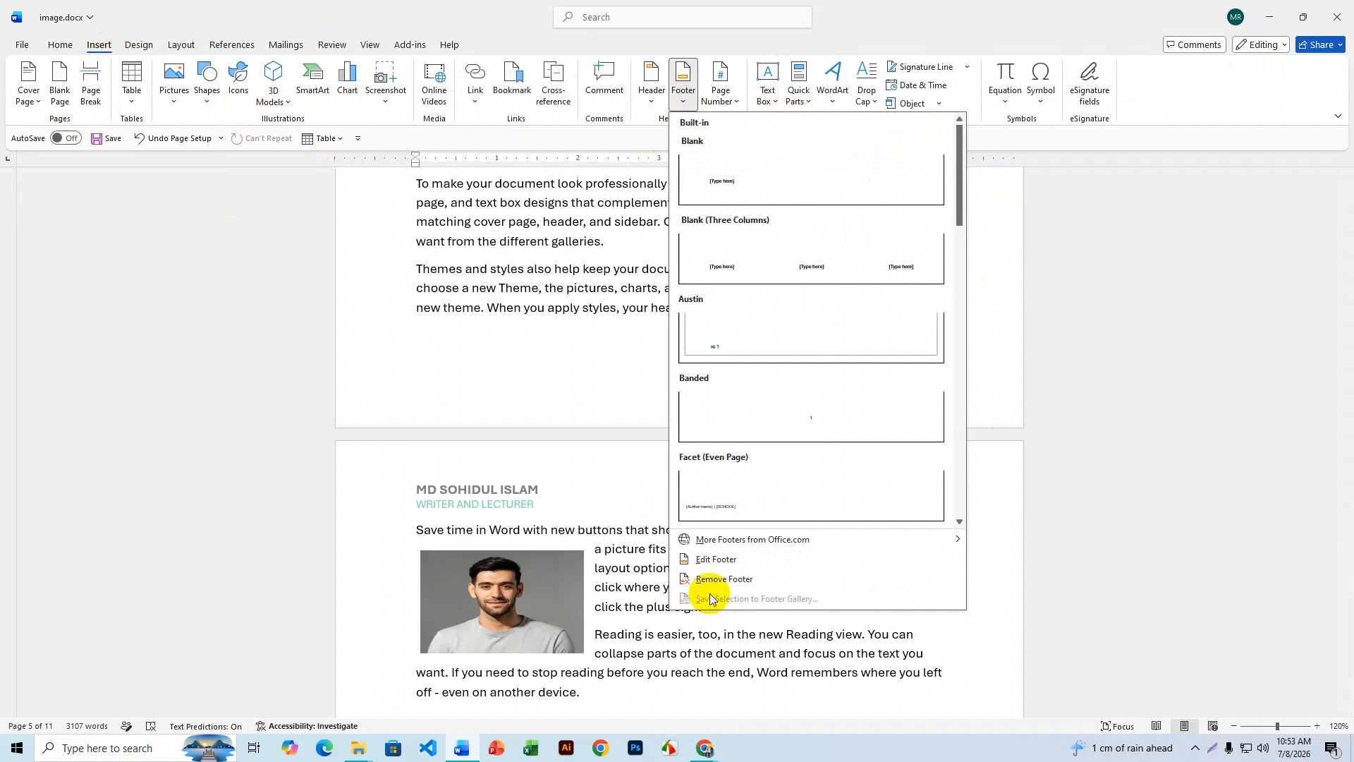
click(742, 565)
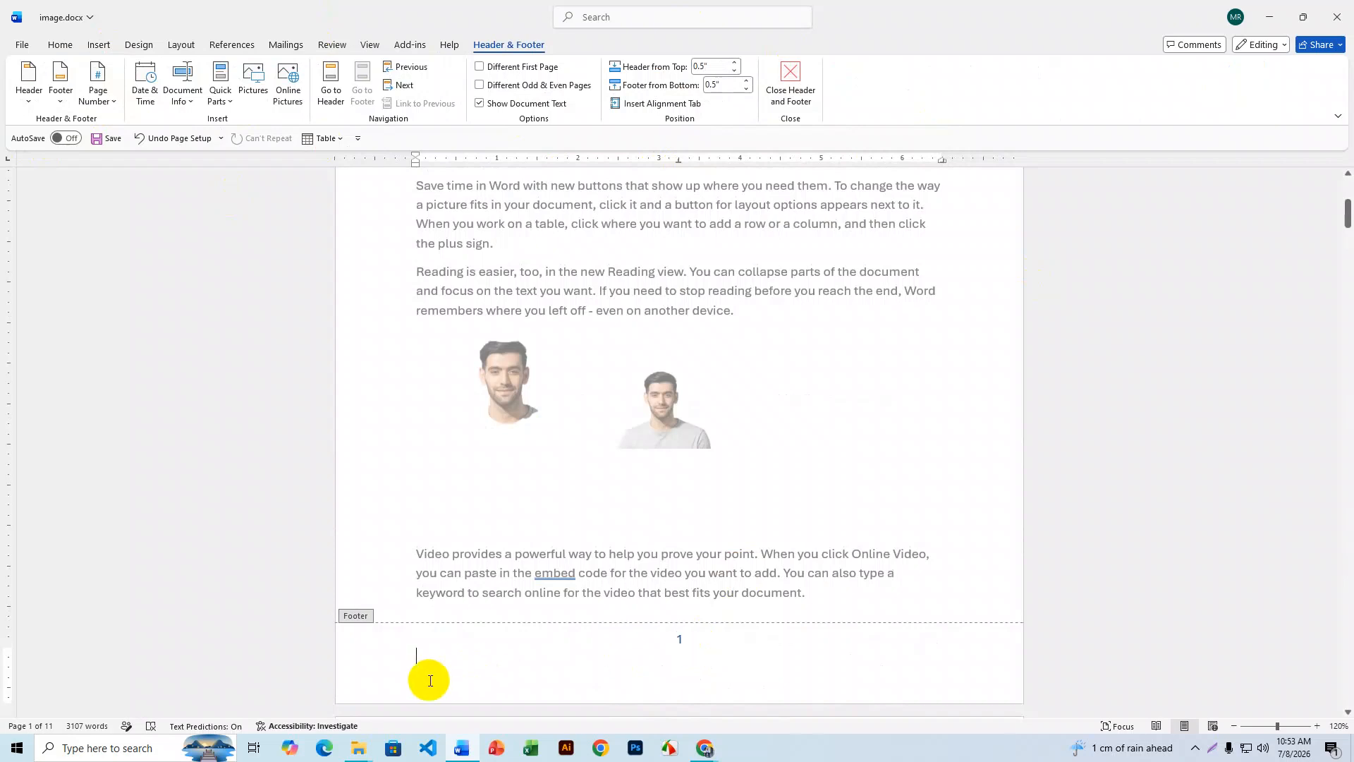
key(ctrl+a)
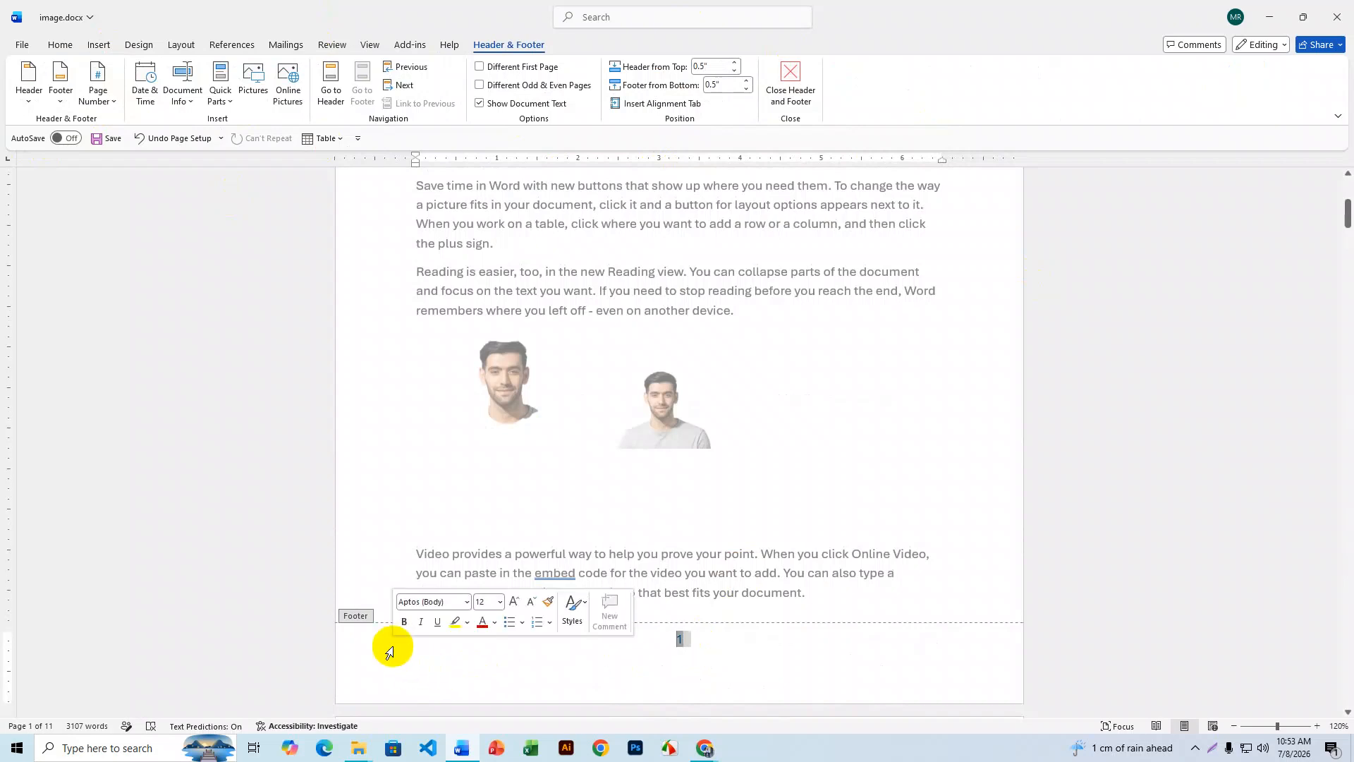
click(413, 651)
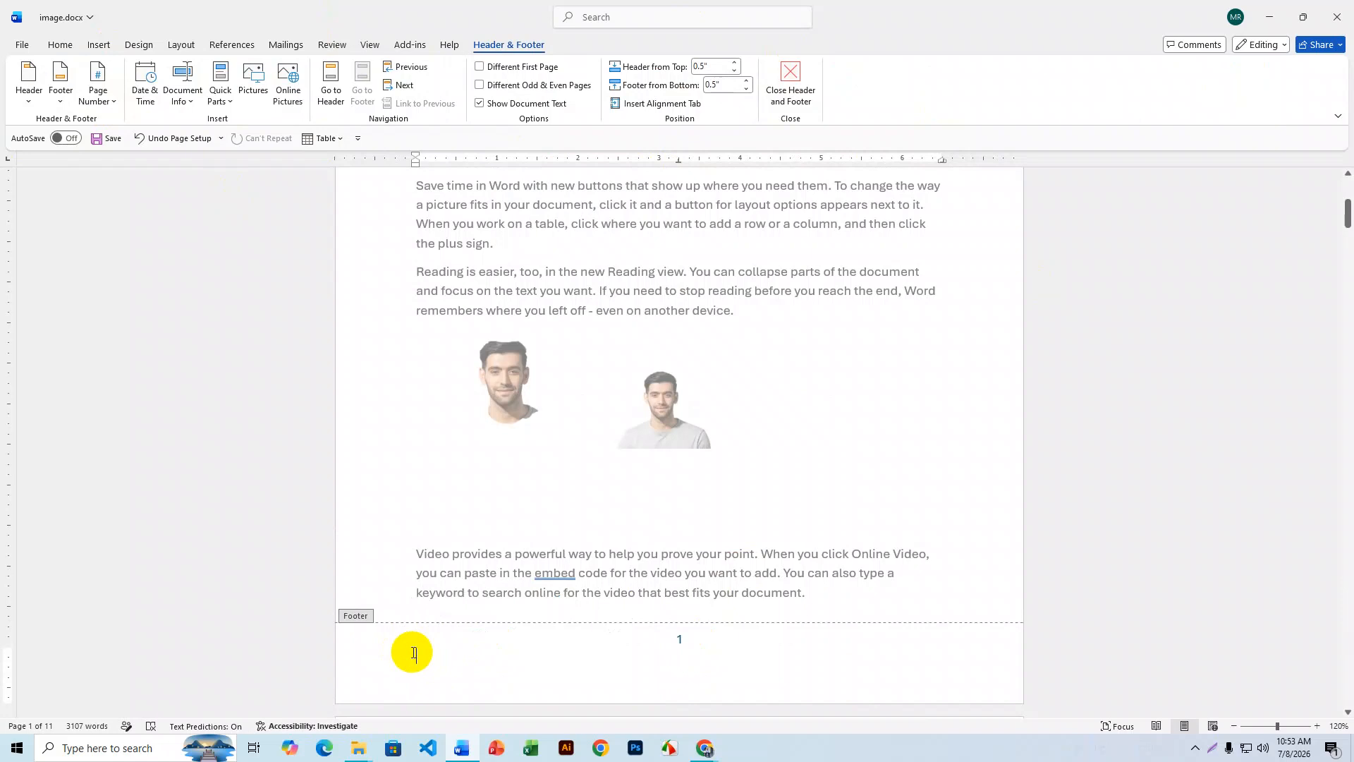
text(www.test.com)
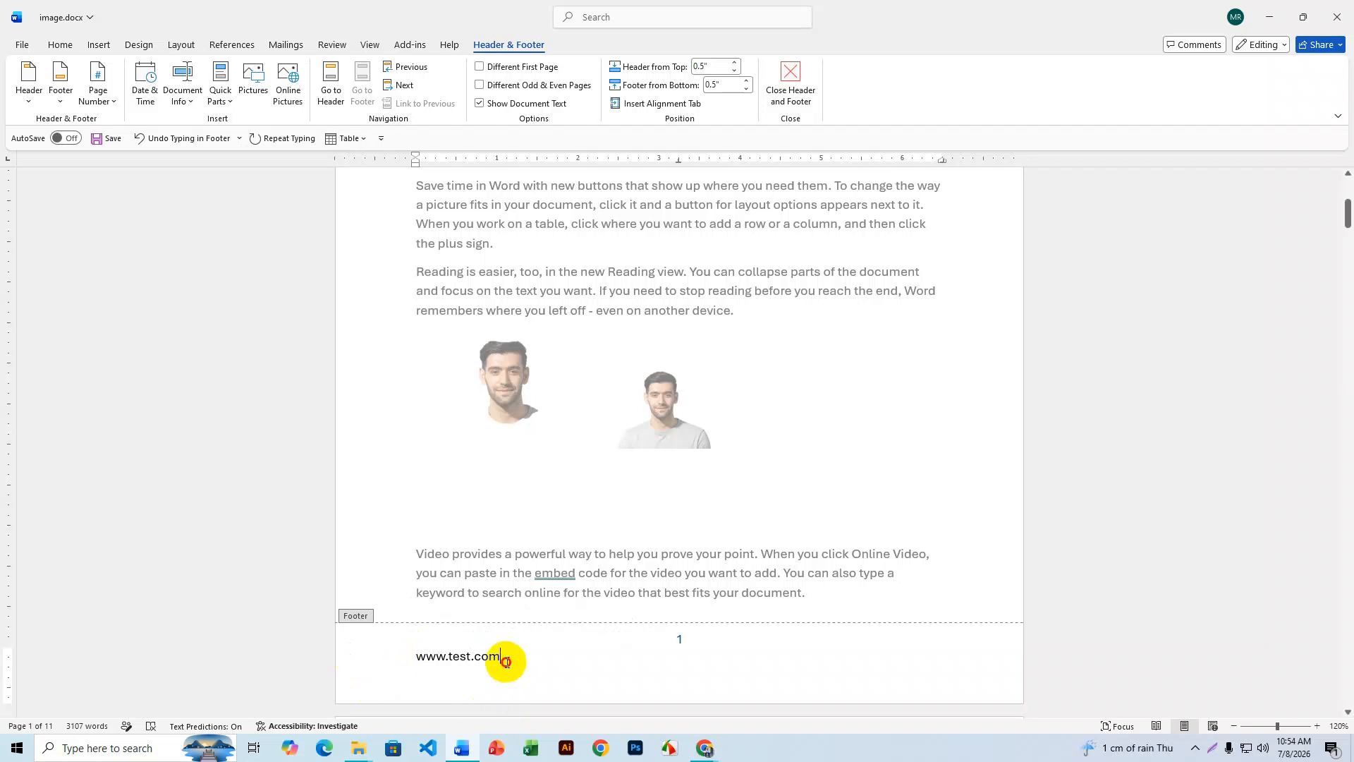
drag(504, 658, 411, 659)
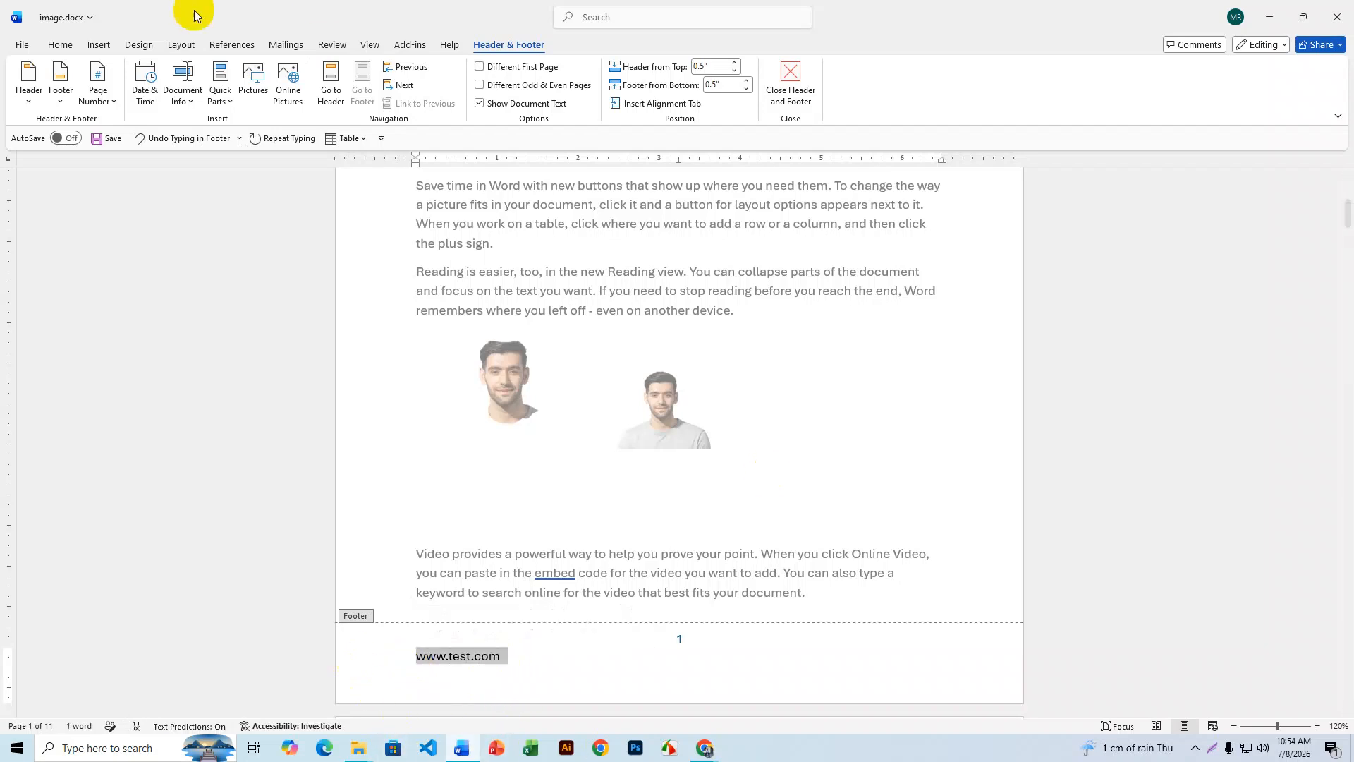
click(101, 45)
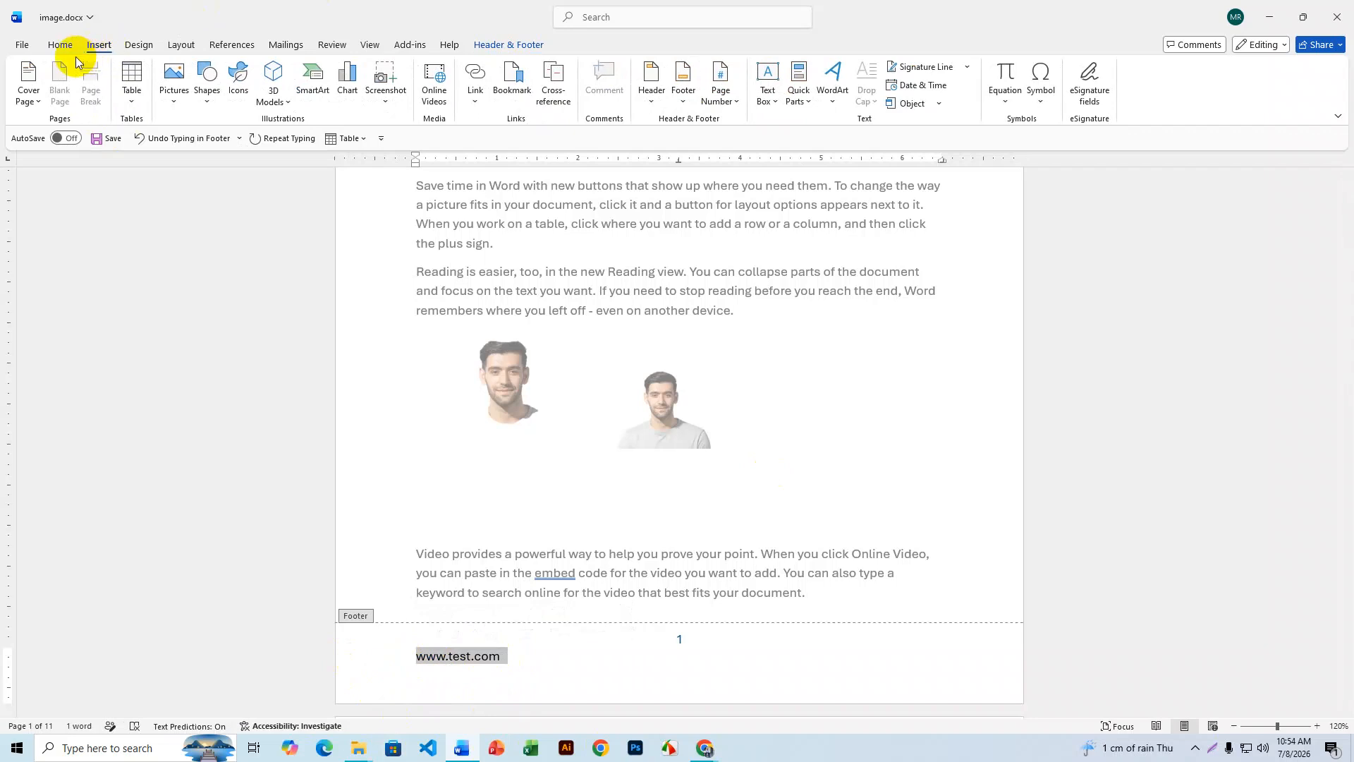
click(61, 44)
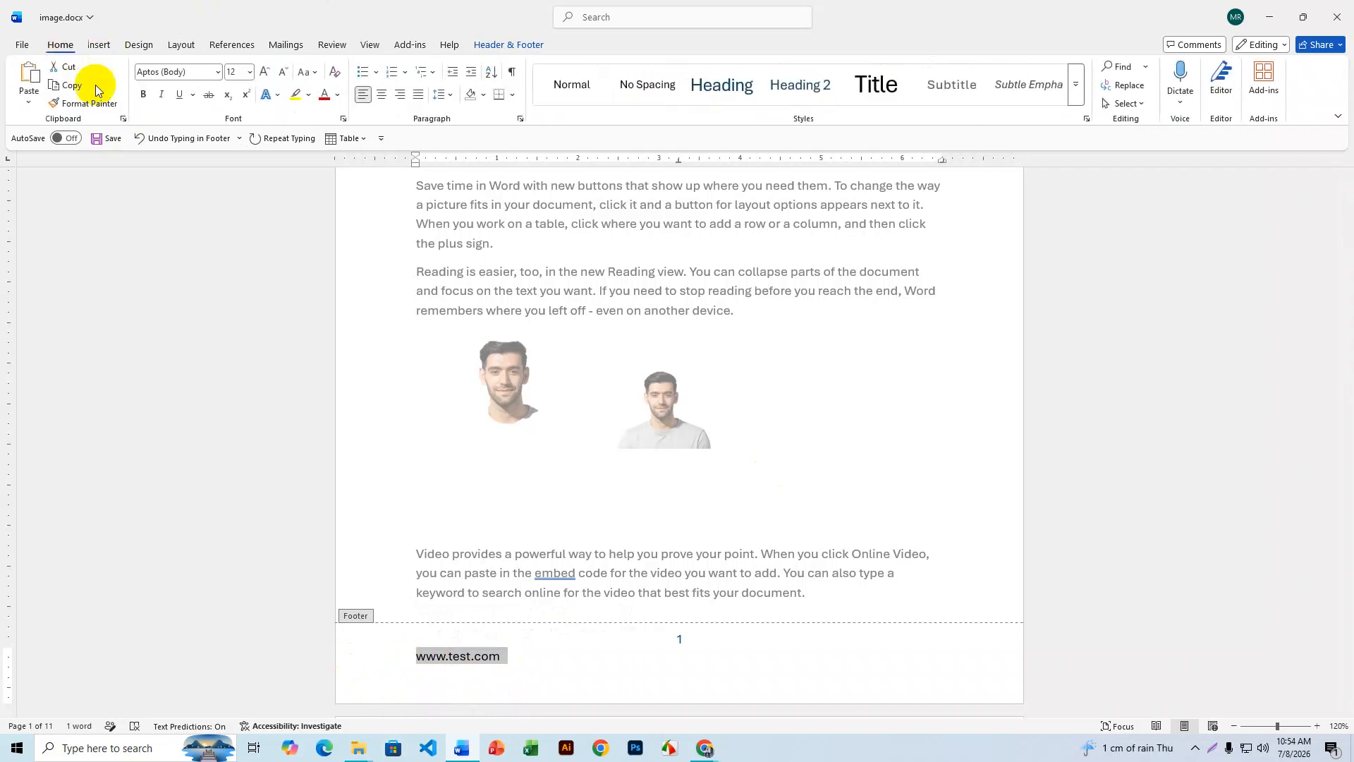
click(335, 100)
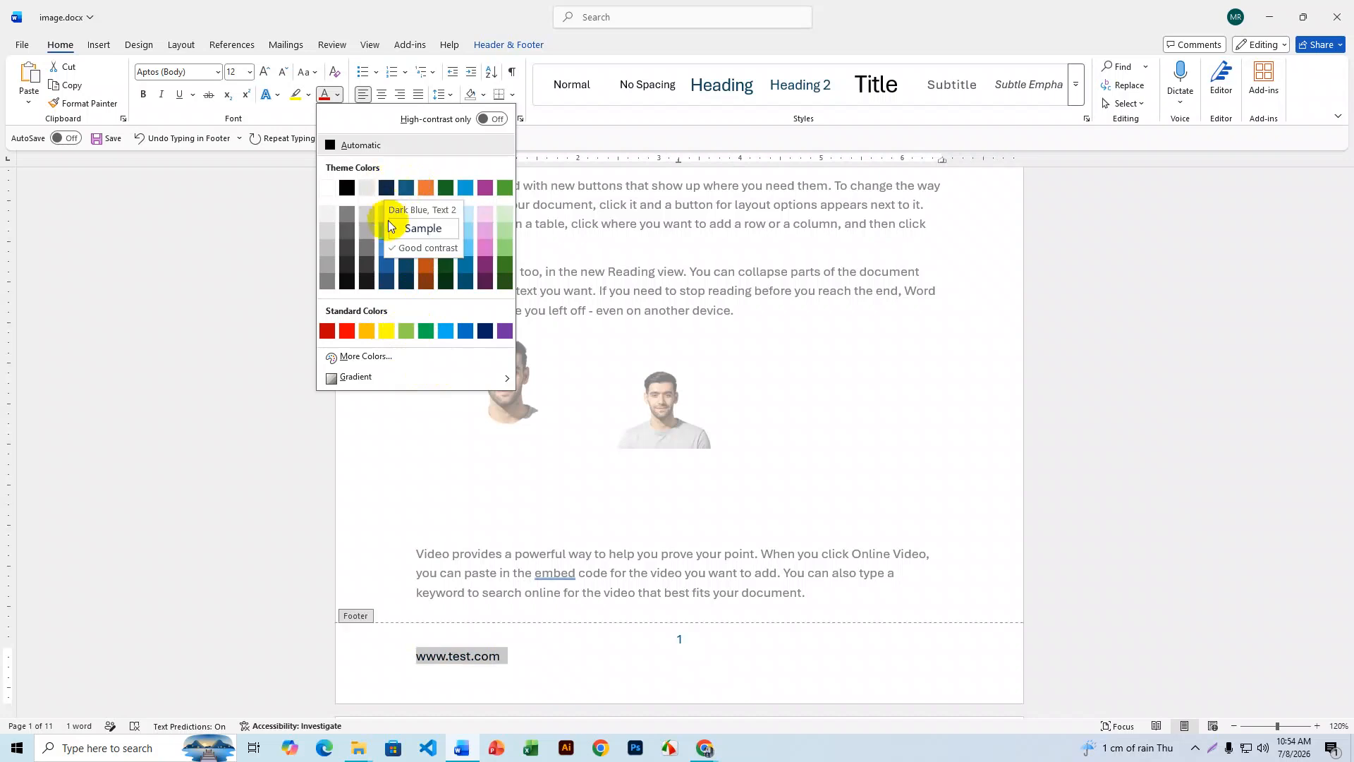
click(486, 252)
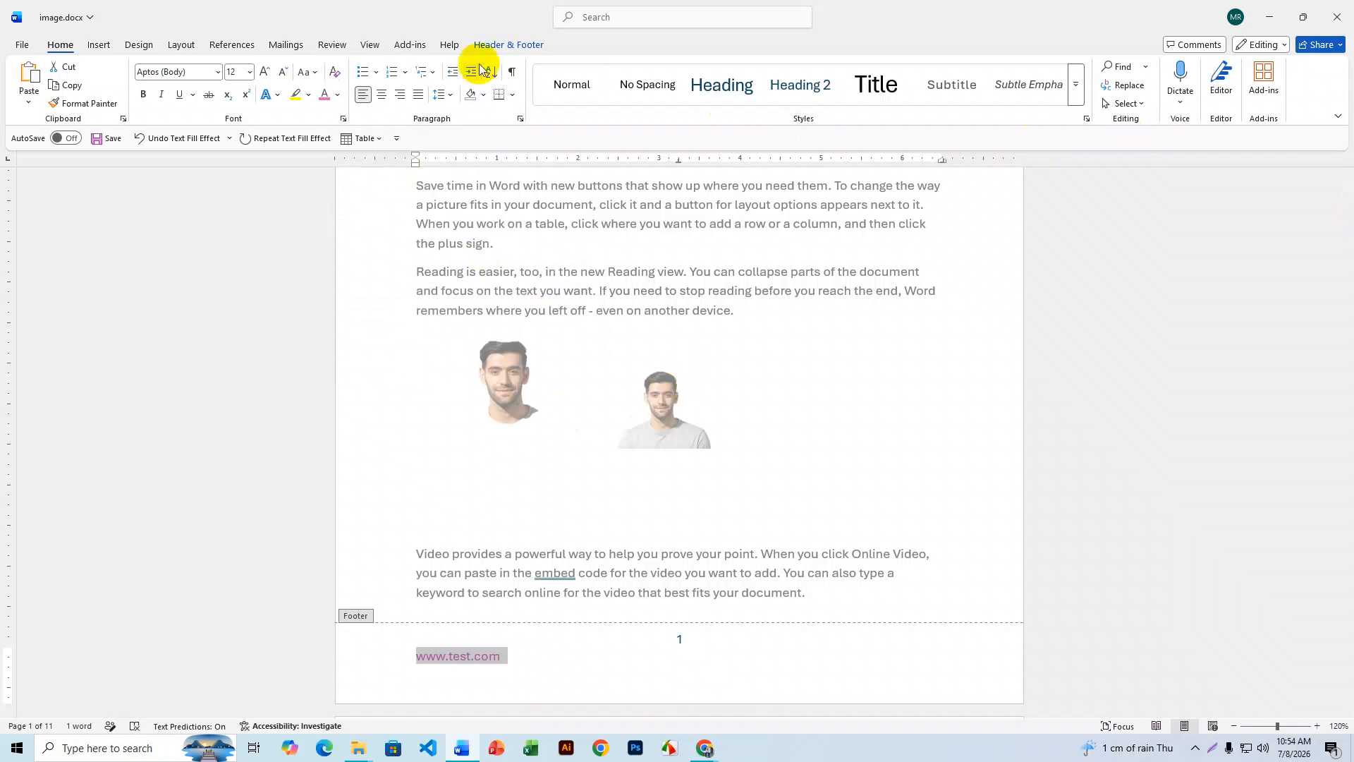
click(507, 44)
click(790, 84)
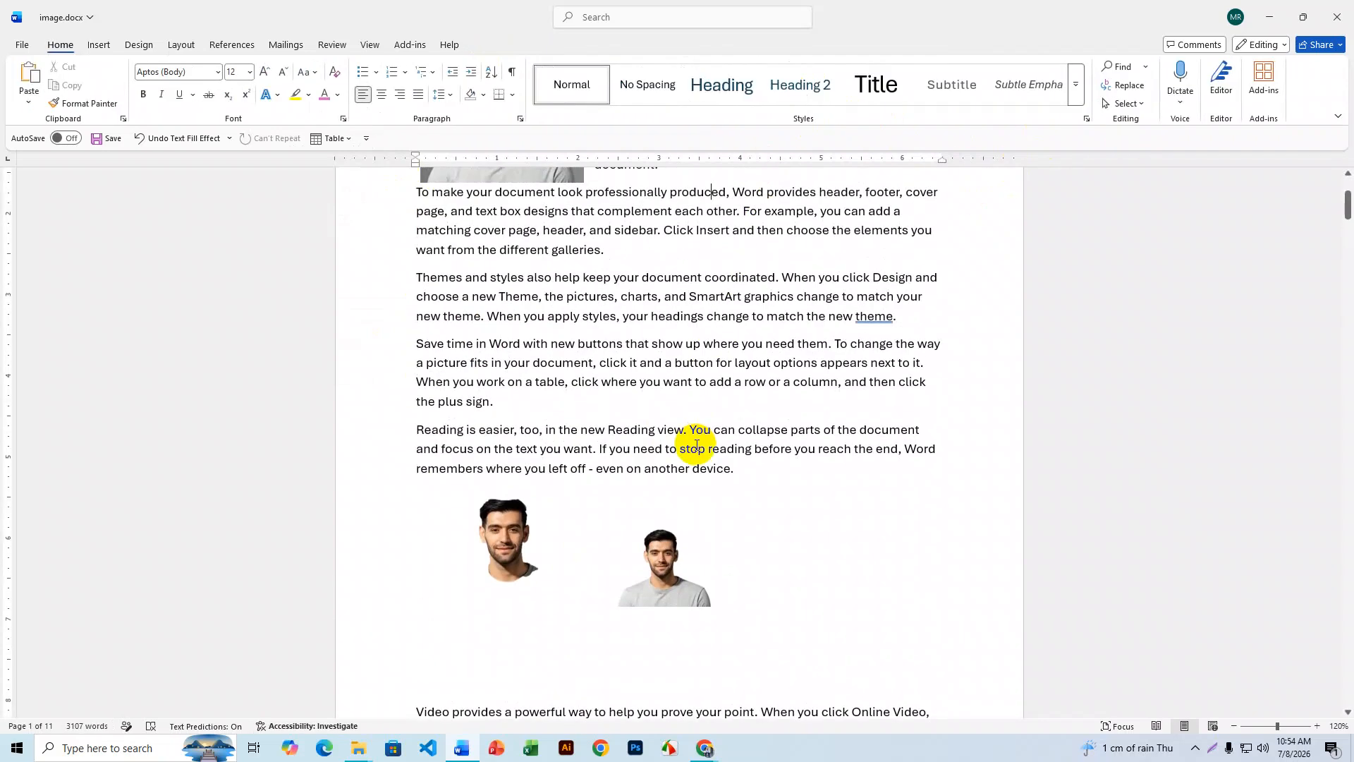
scroll(703, 415, up, 5)
scroll(707, 416, down, 2)
scroll(708, 416, up, 3)
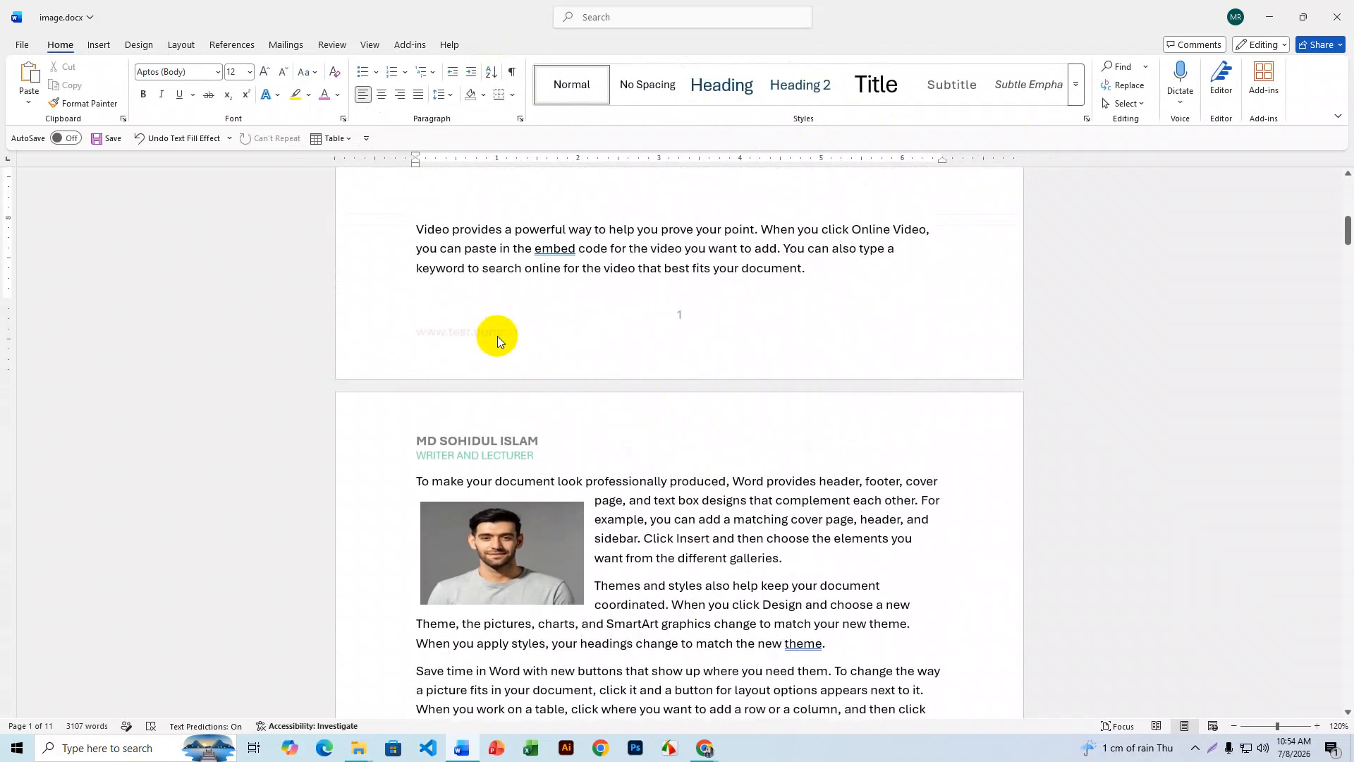
double_click(523, 349)
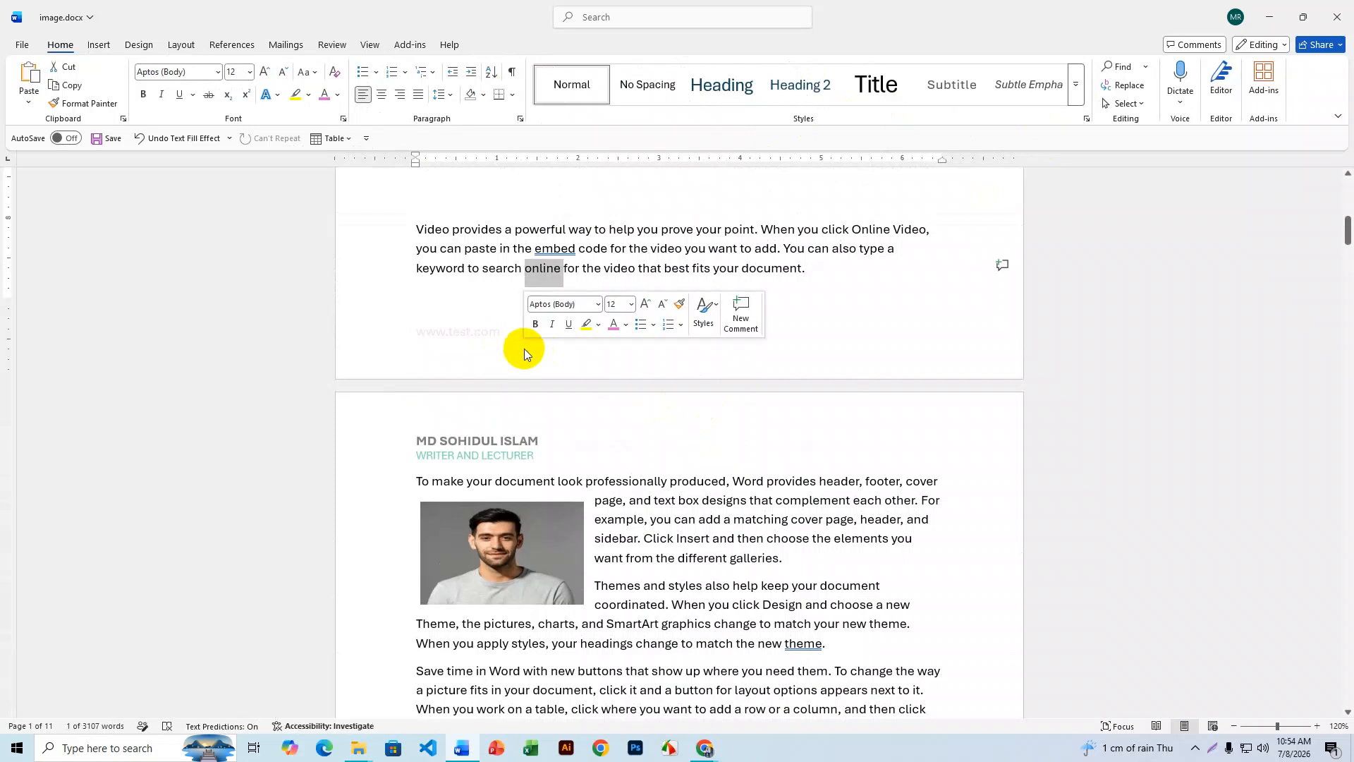
triple_click(487, 345)
click(454, 335)
drag(517, 332, 414, 337)
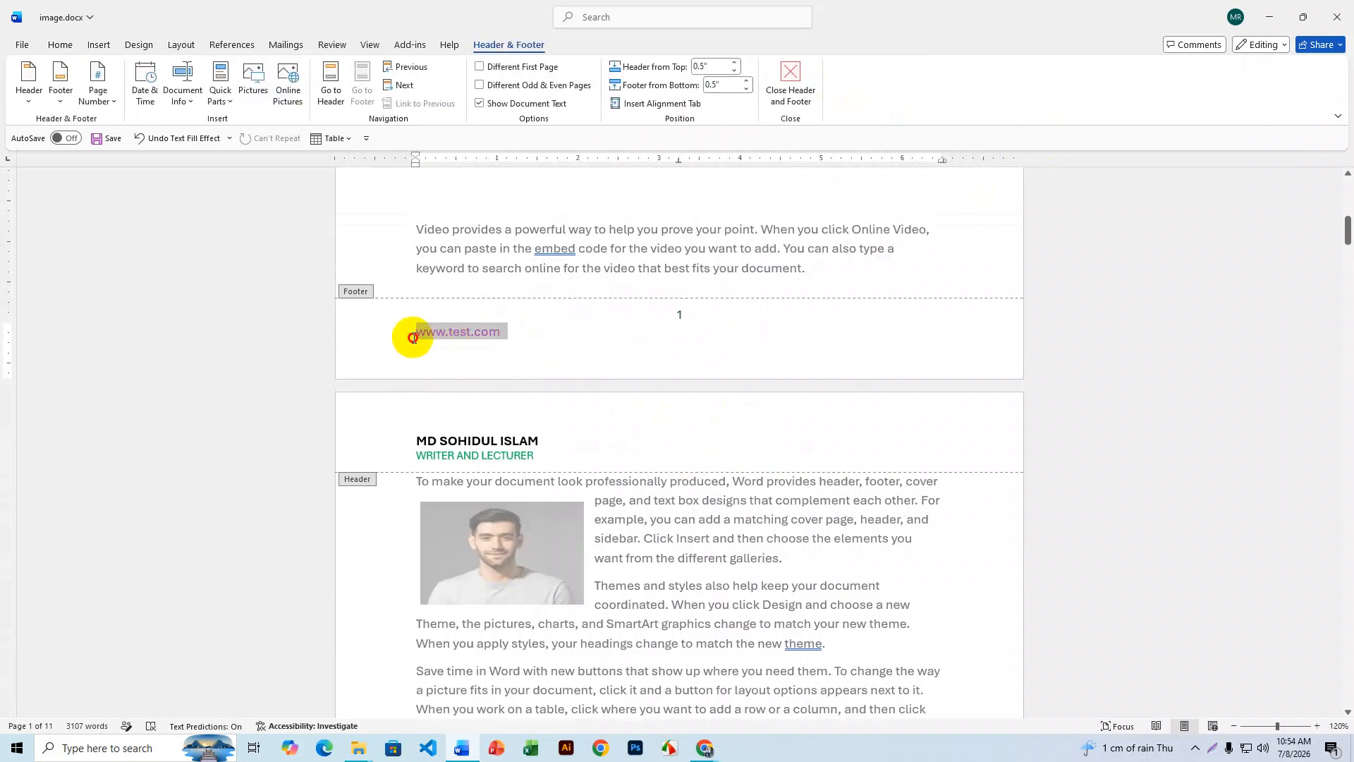
click(60, 45)
click(265, 72)
click(265, 72)
click(265, 72)
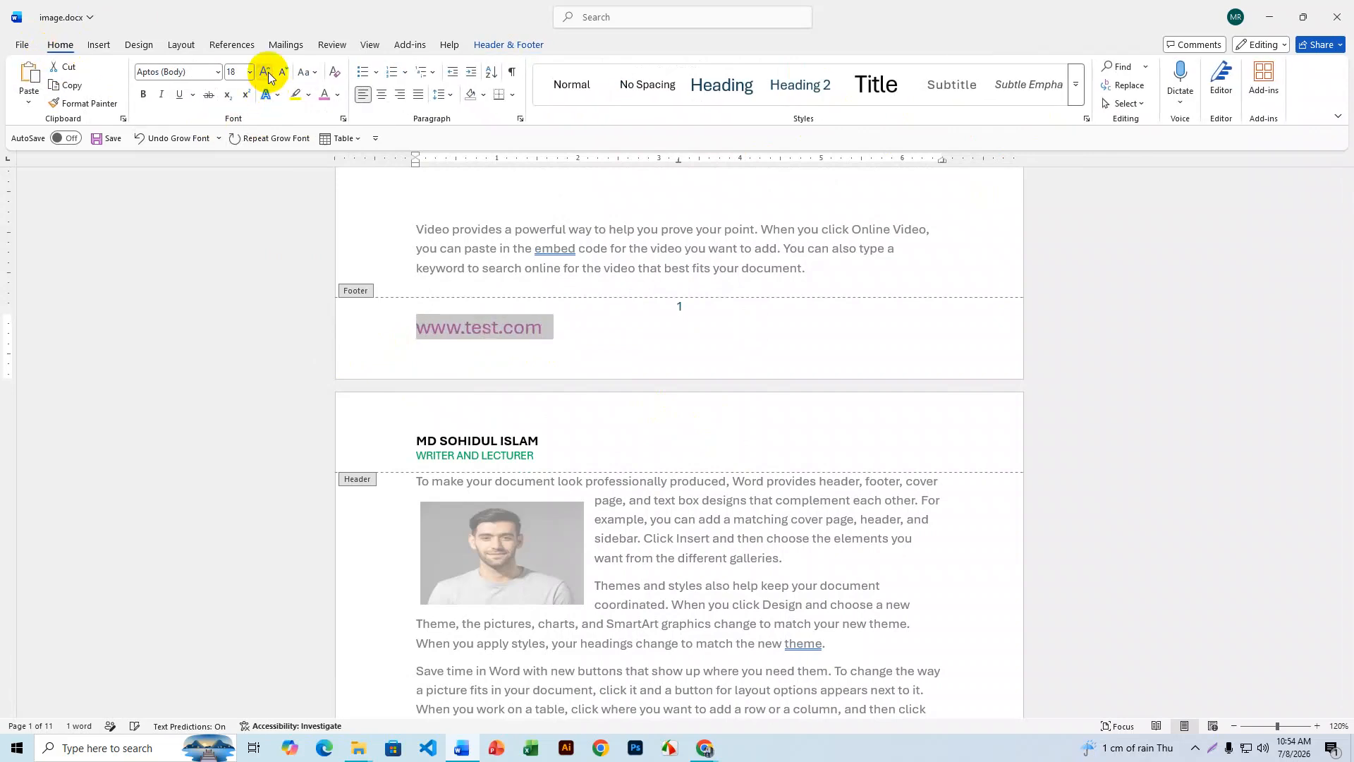
click(144, 95)
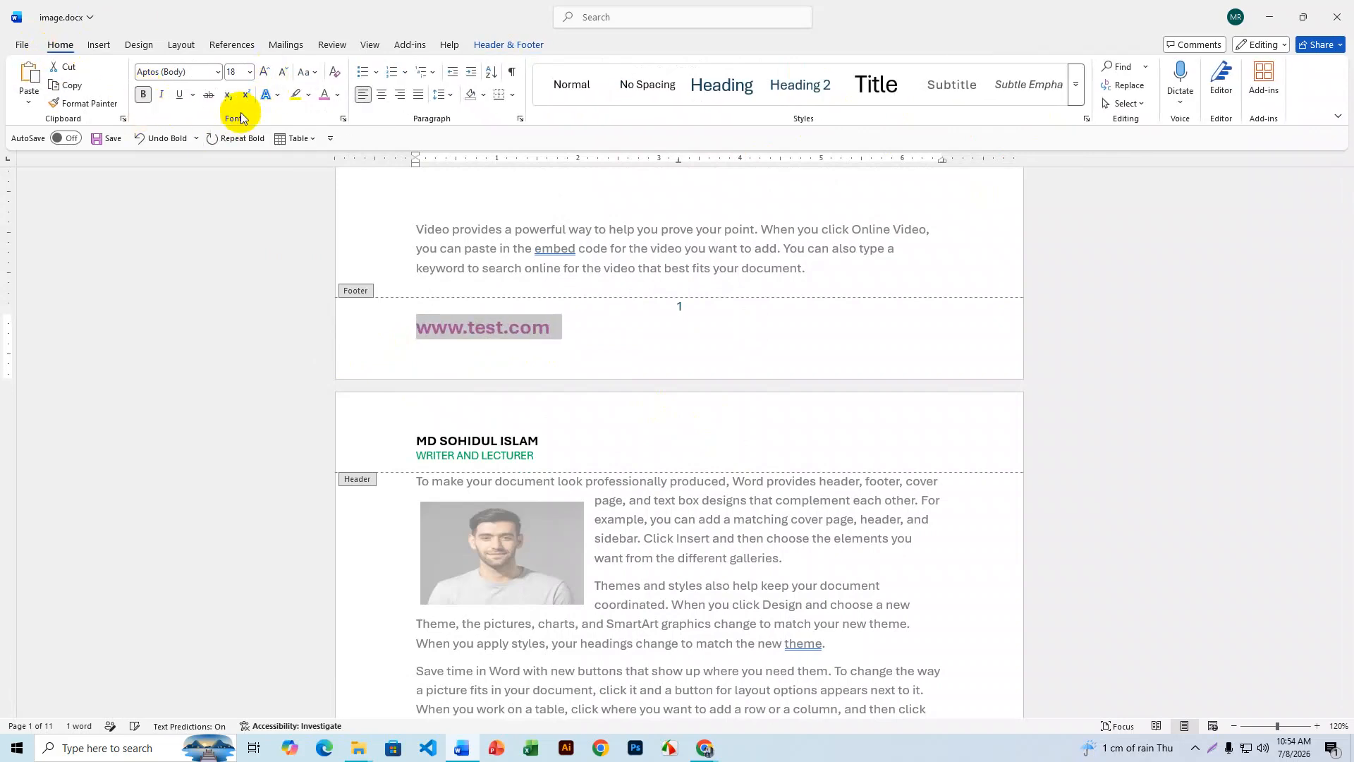
click(338, 97)
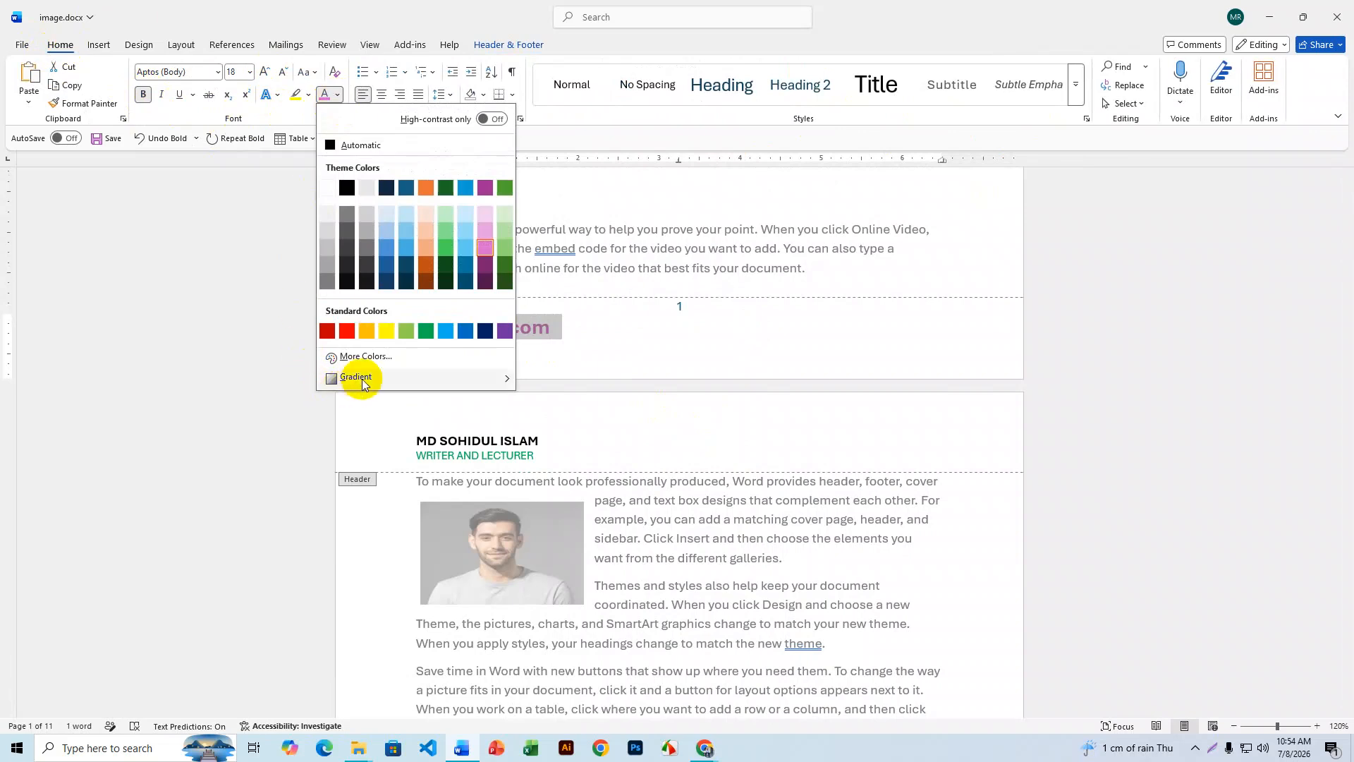
click(426, 337)
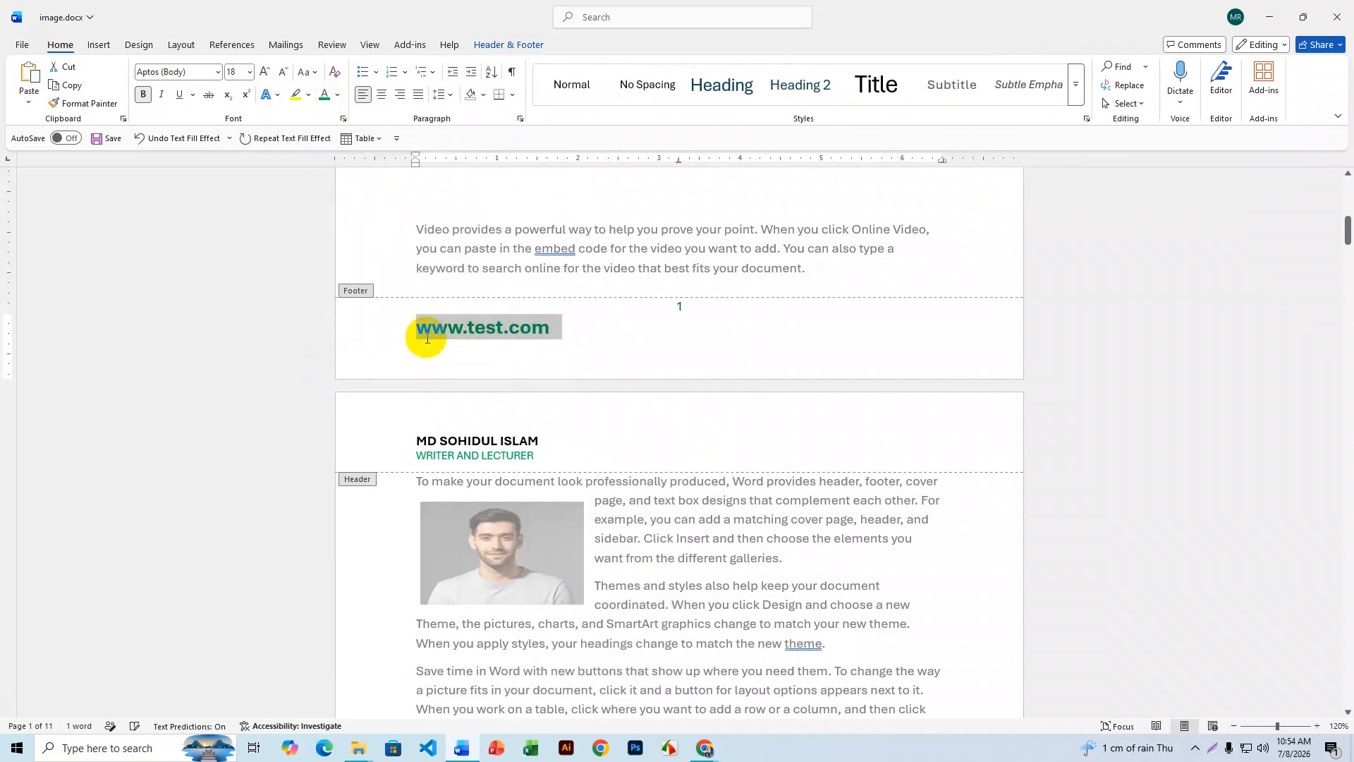
click(581, 337)
double_click(596, 257)
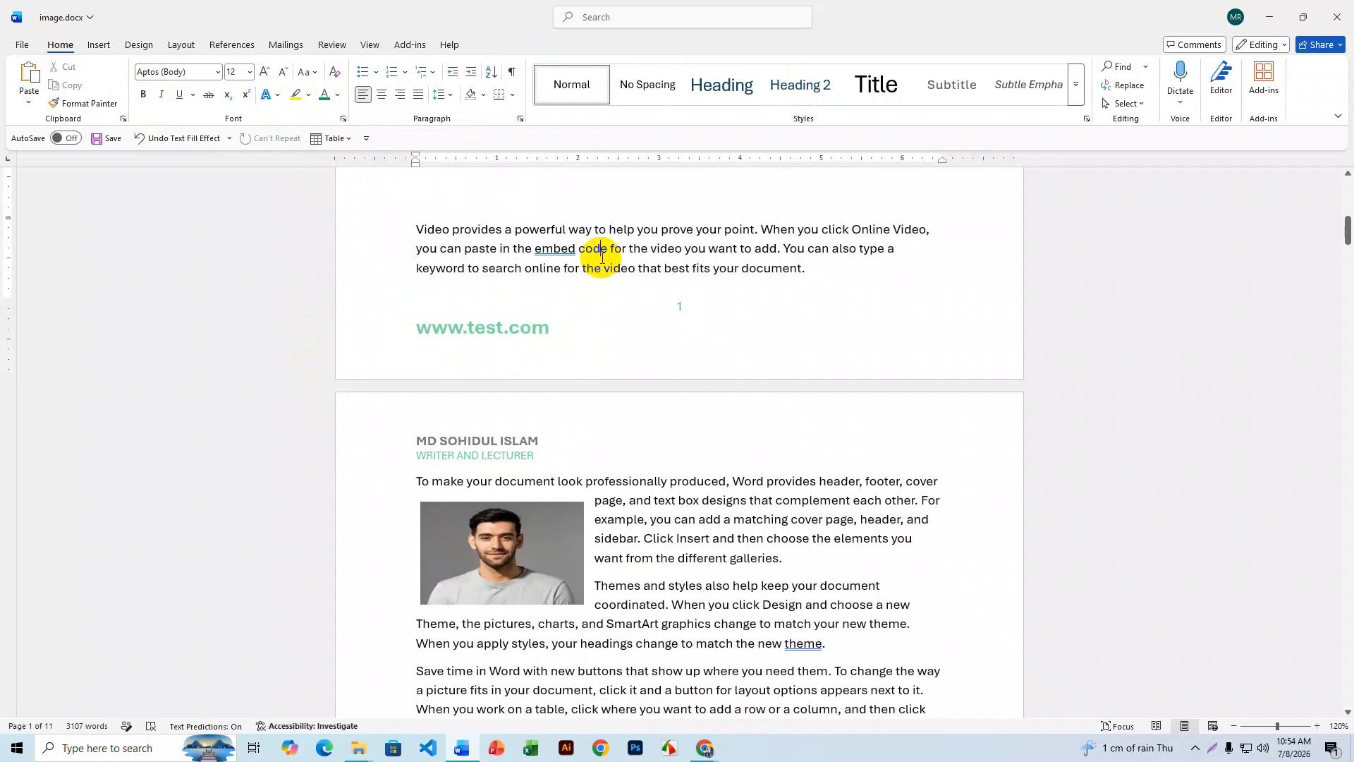
scroll(705, 437, down, 7)
scroll(707, 448, down, 10)
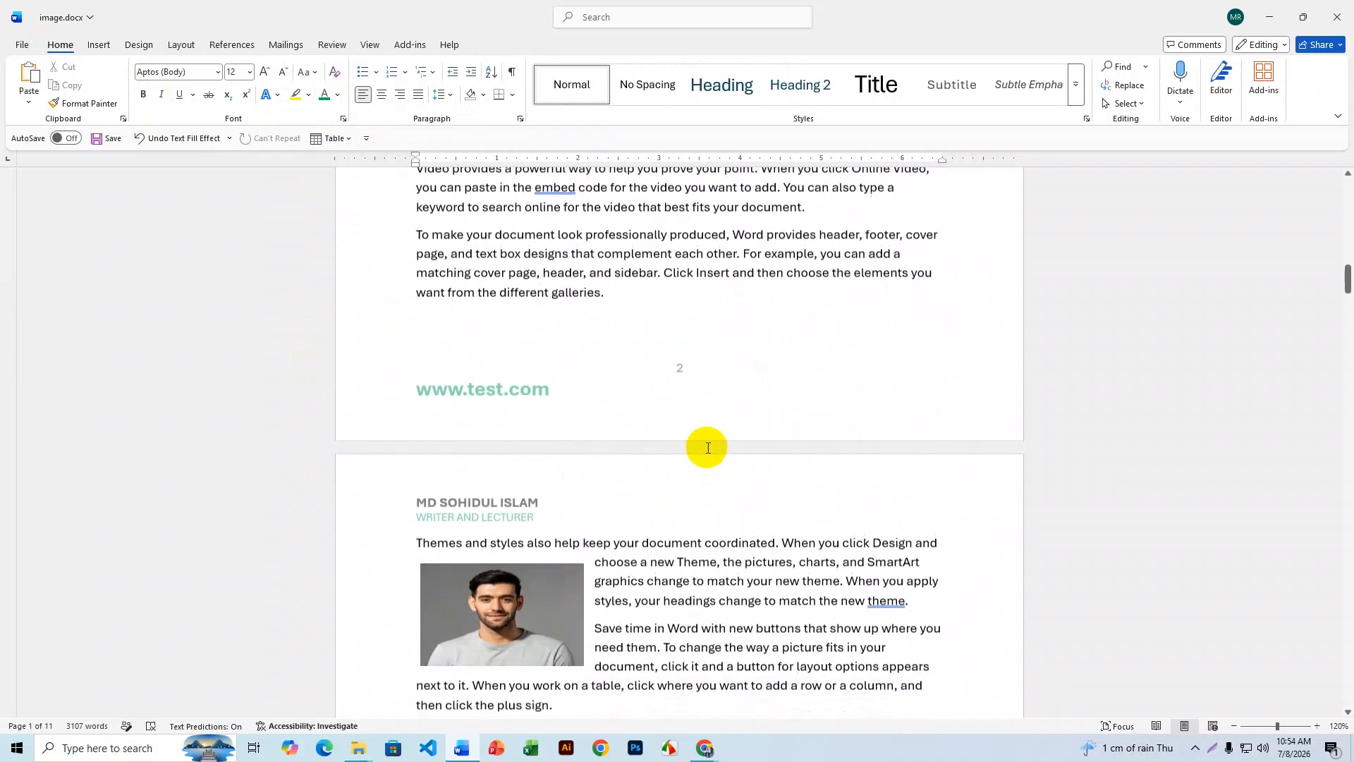
scroll(707, 448, down, 6)
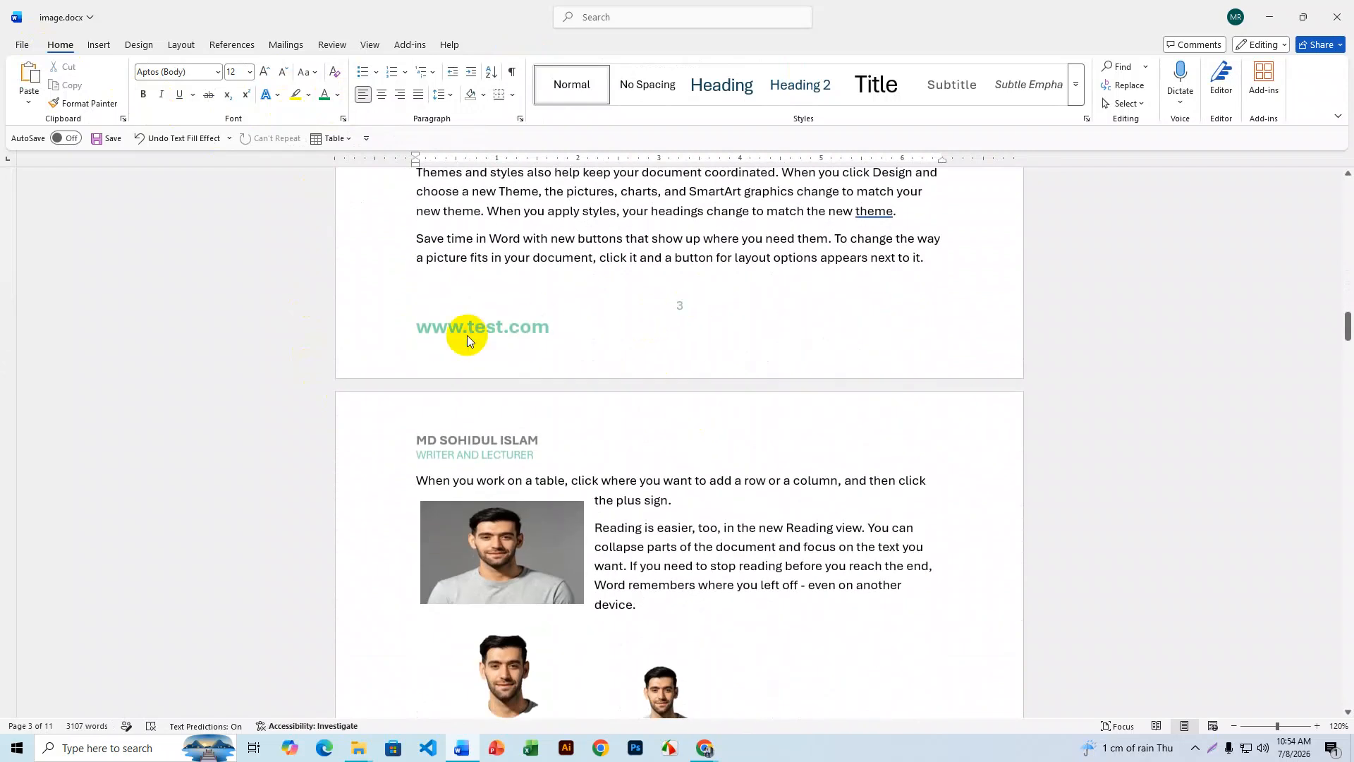
scroll(563, 437, down, 5)
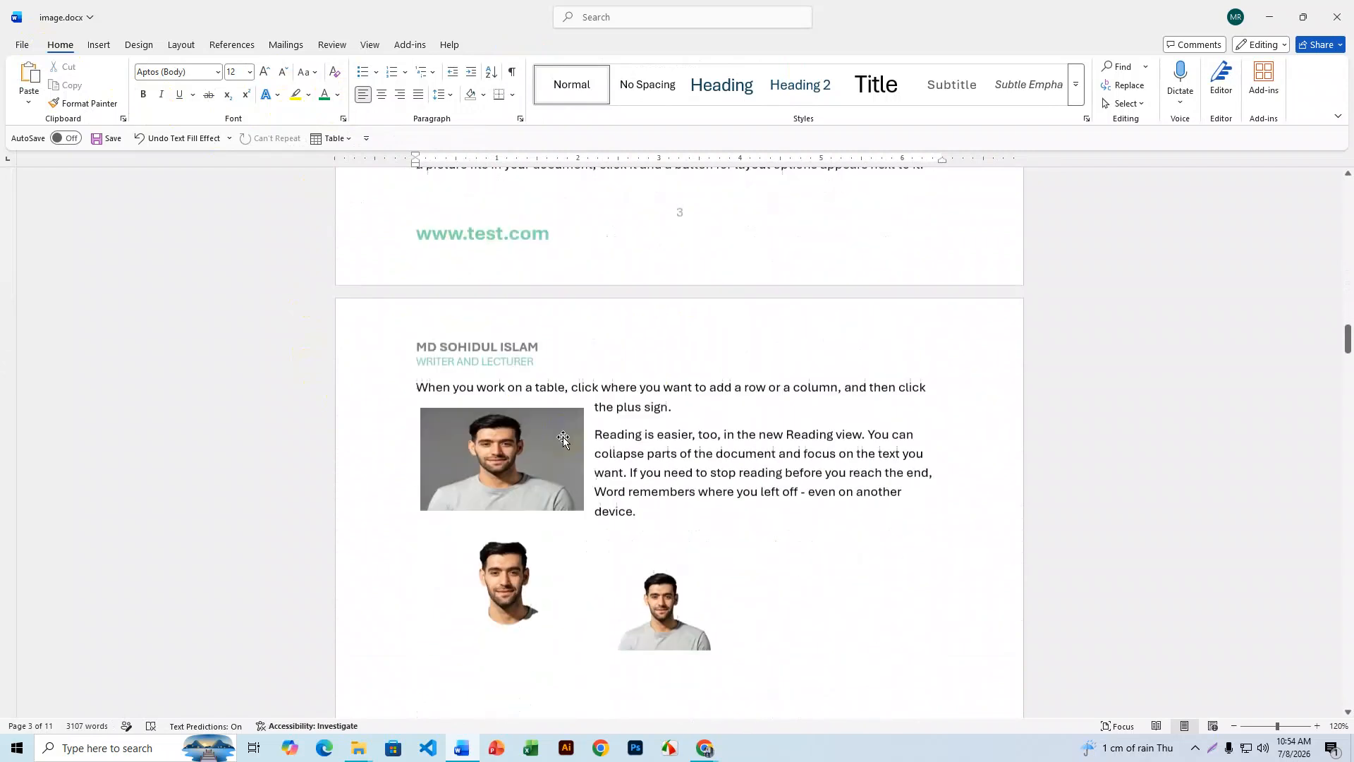
scroll(563, 438, down, 6)
scroll(563, 437, up, 11)
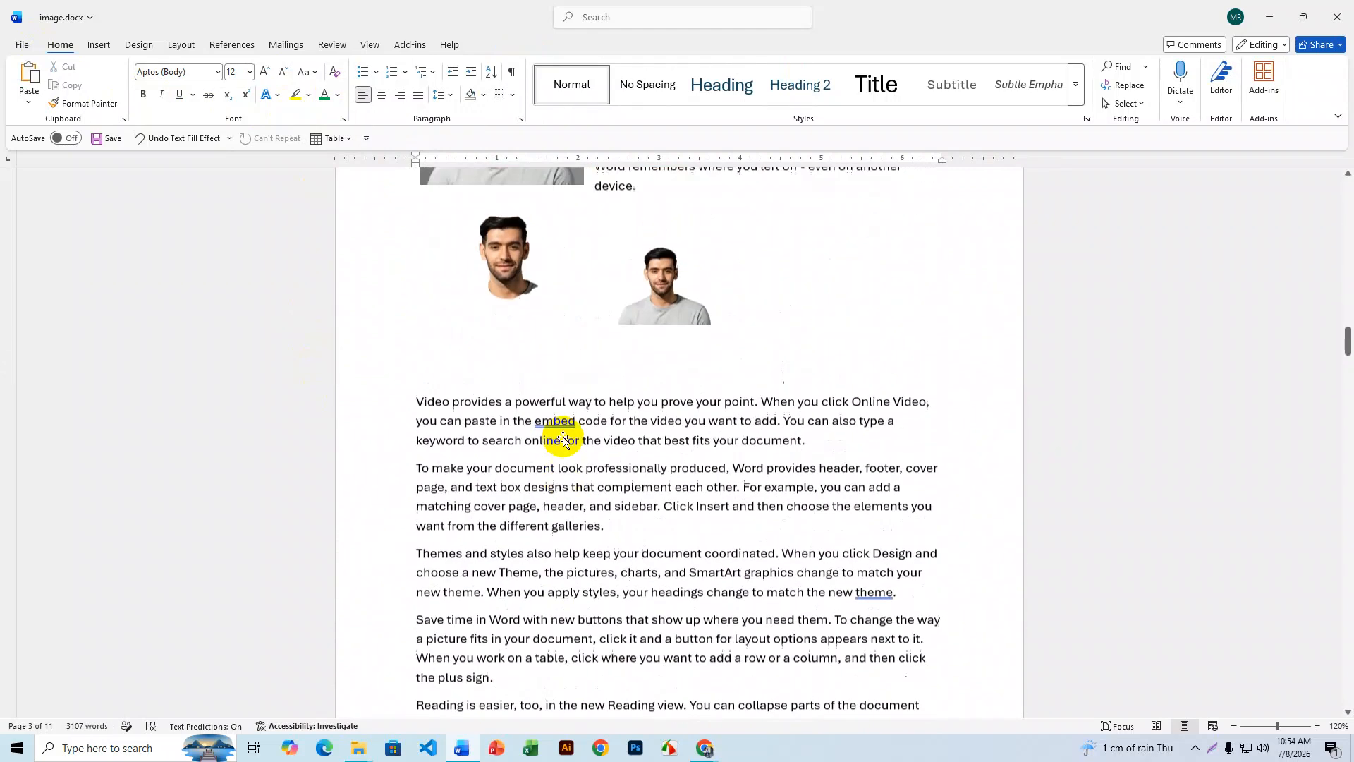
scroll(563, 437, up, 18)
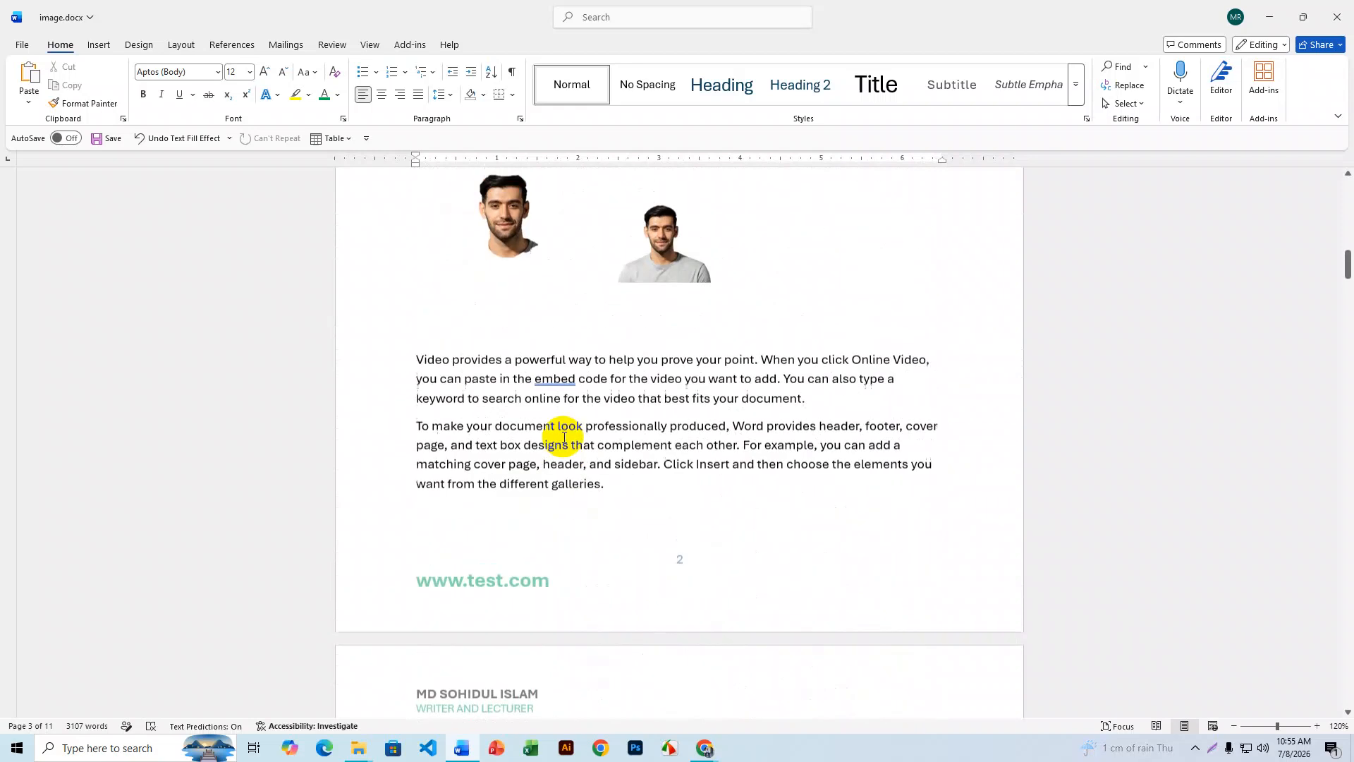
scroll(564, 438, down, 5)
scroll(564, 437, up, 8)
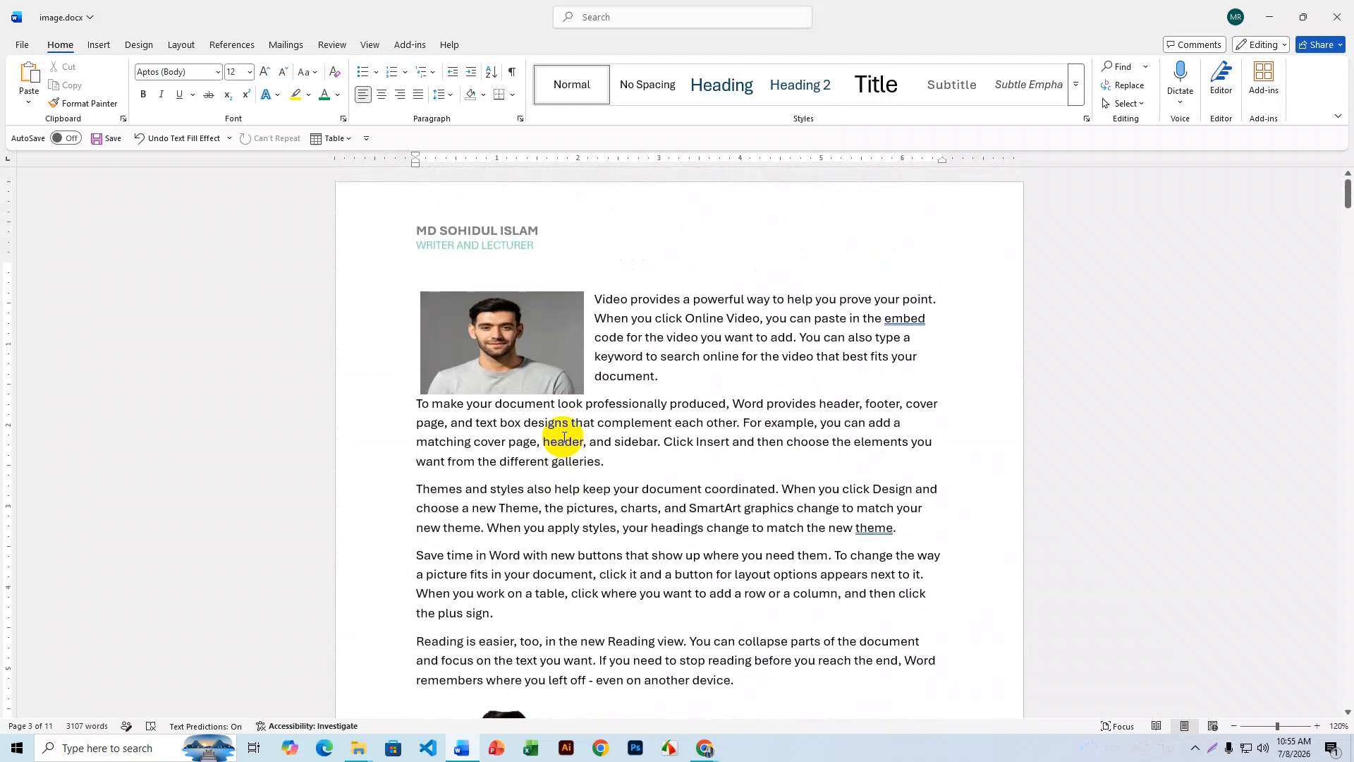
mouse_move(704, 747)
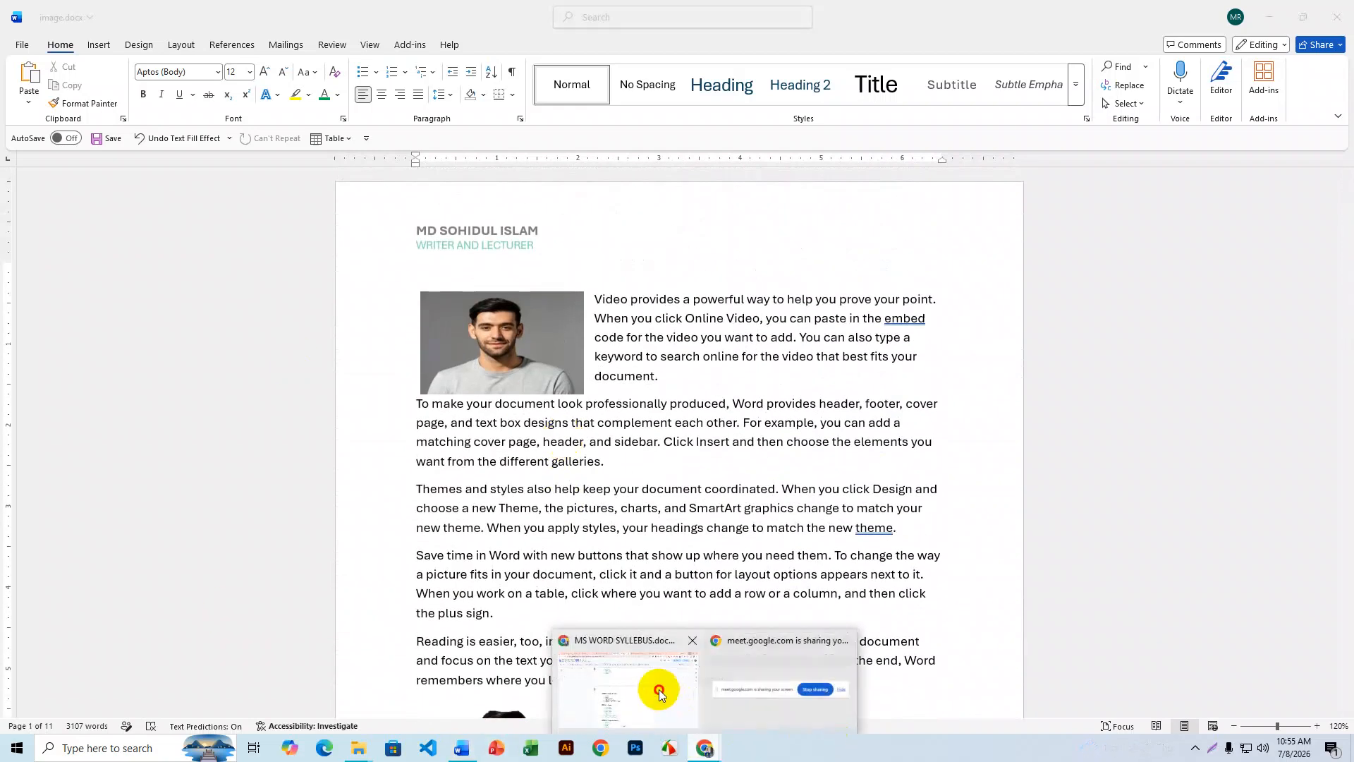
click(660, 689)
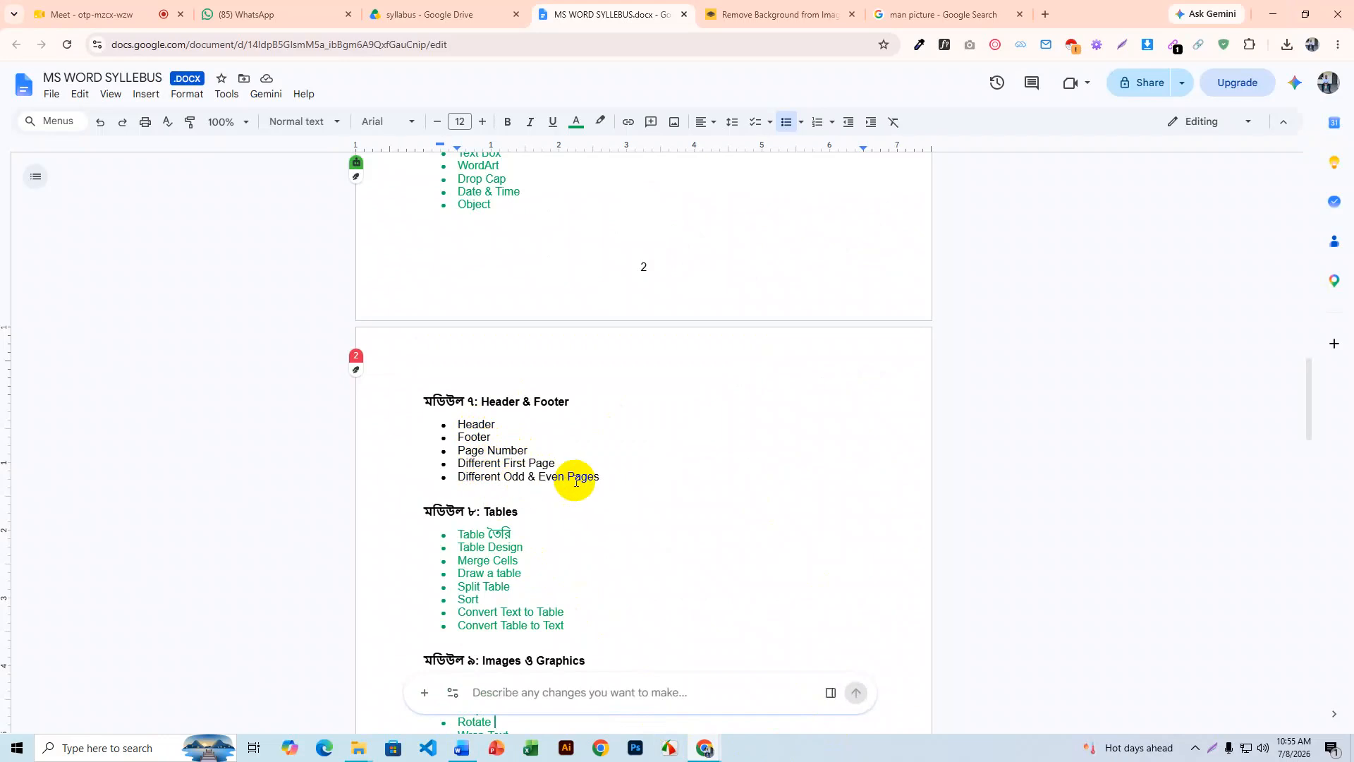
drag(480, 464, 533, 461)
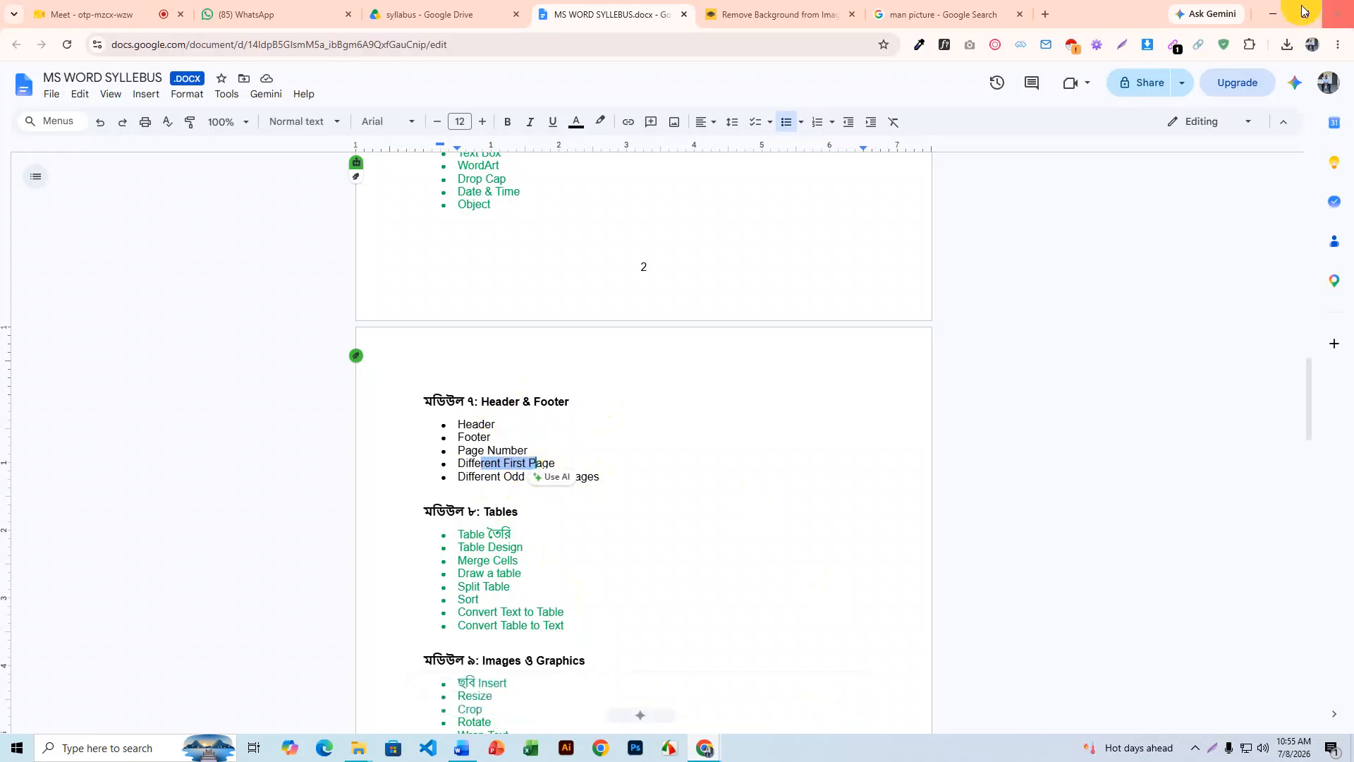
click(1273, 14)
scroll(694, 395, down, 8)
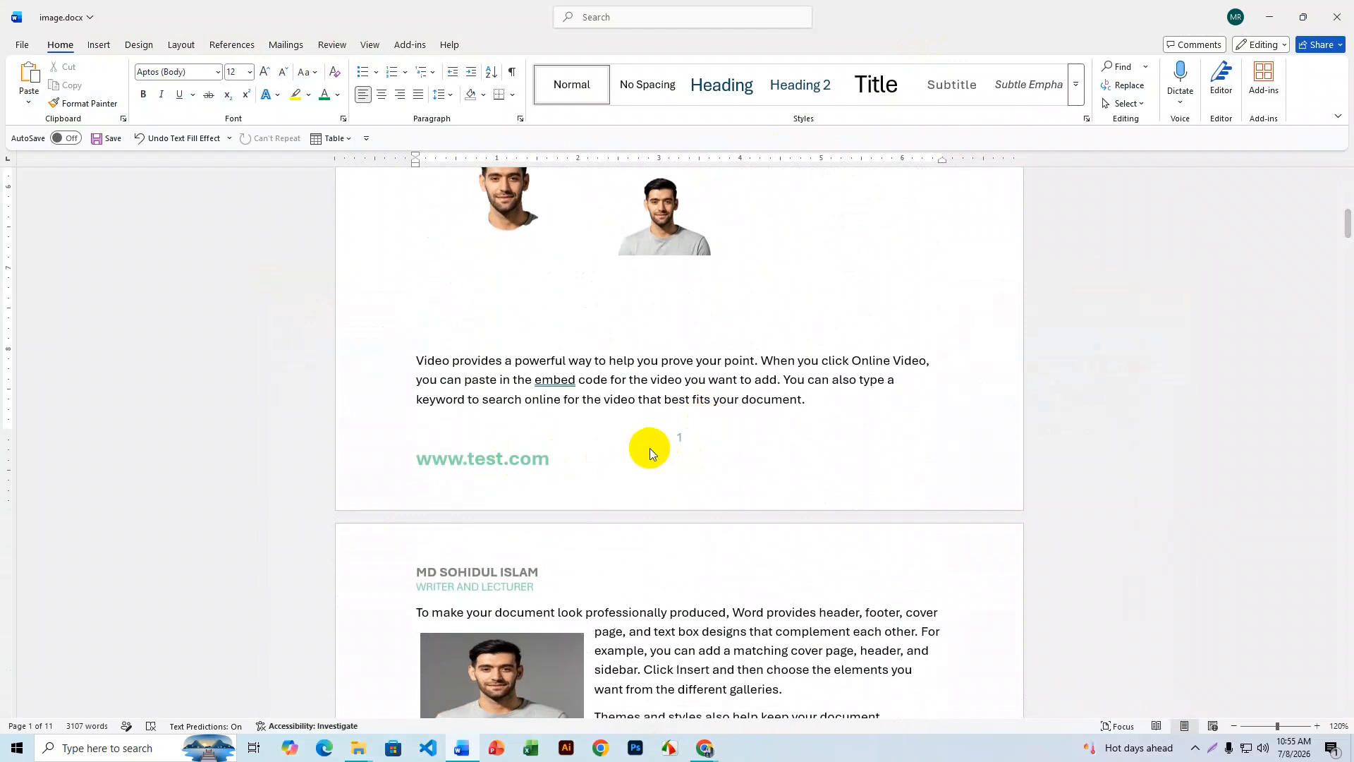
- Open page 2's footer and turn on Different First Page
scroll(650, 449, down, 9)
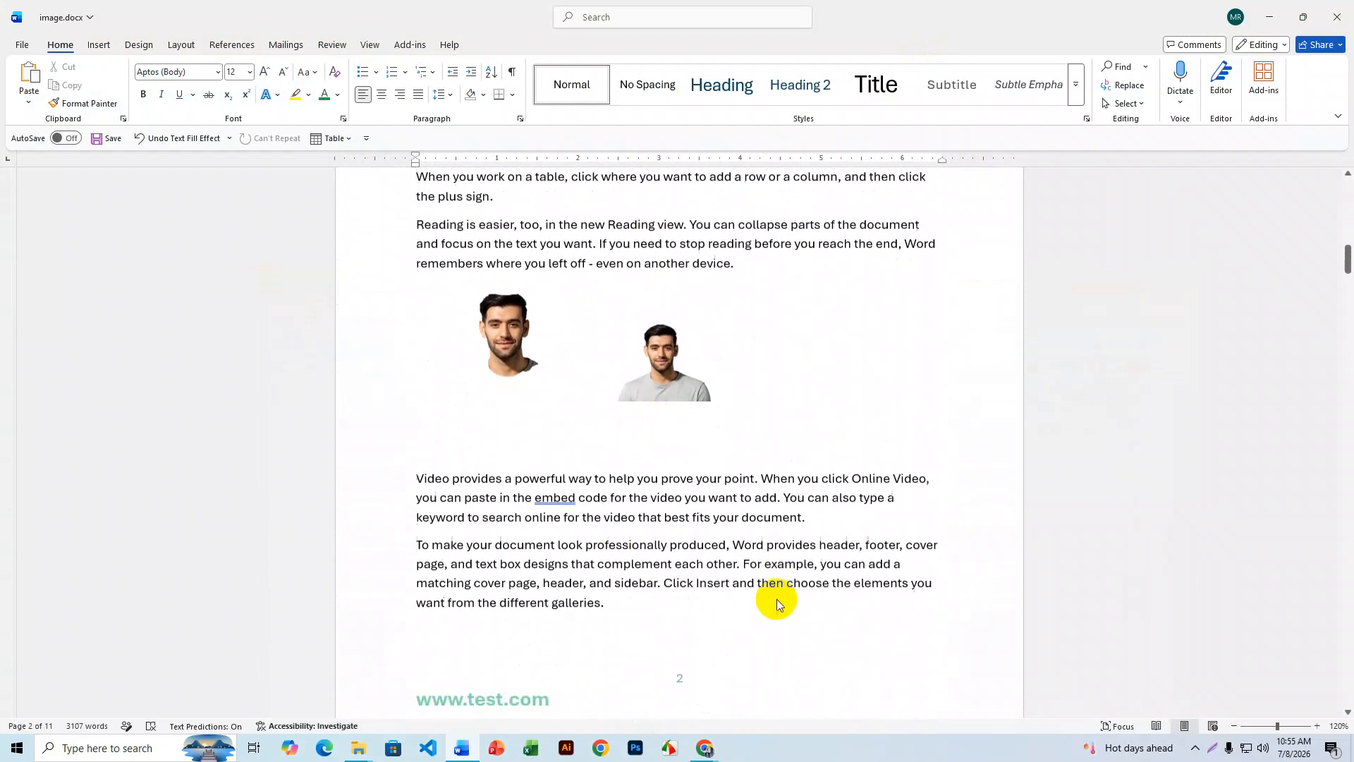
scroll(713, 612, down, 2)
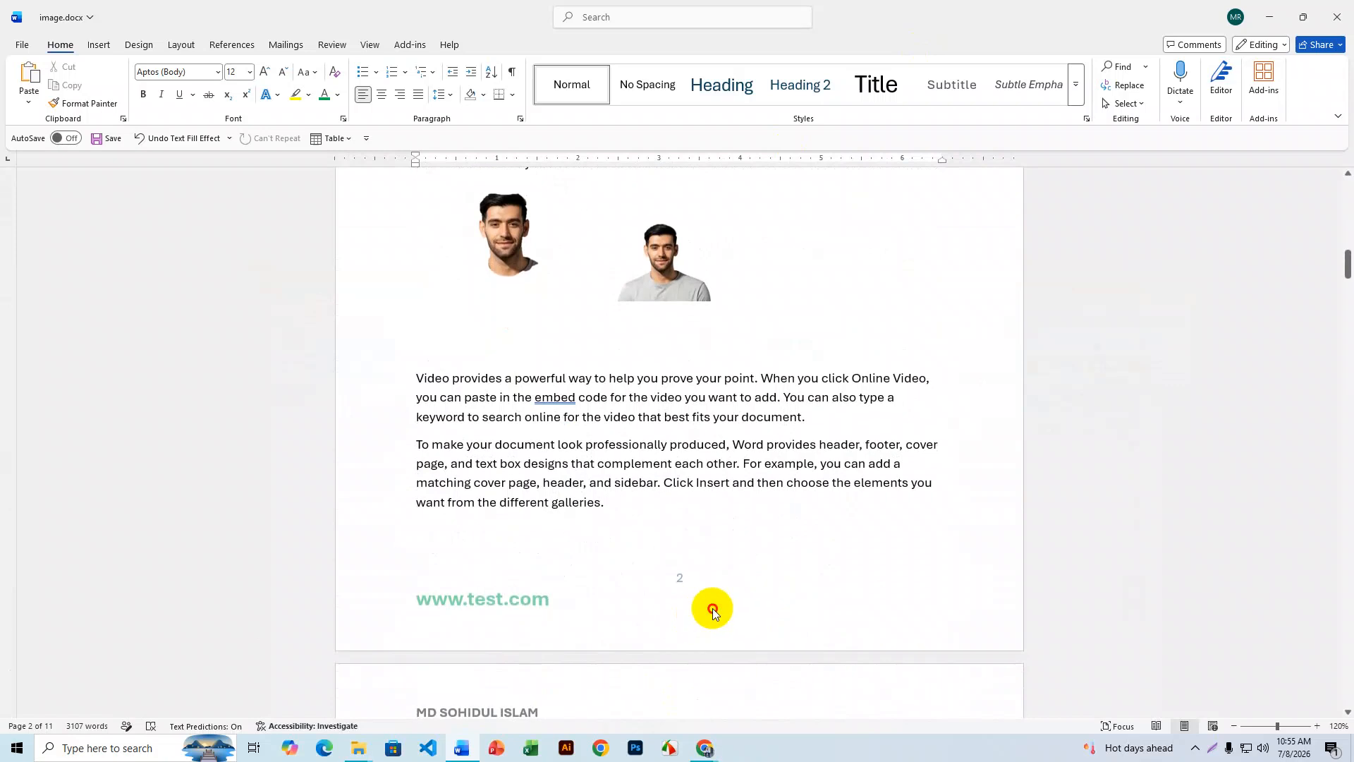
double_click(713, 608)
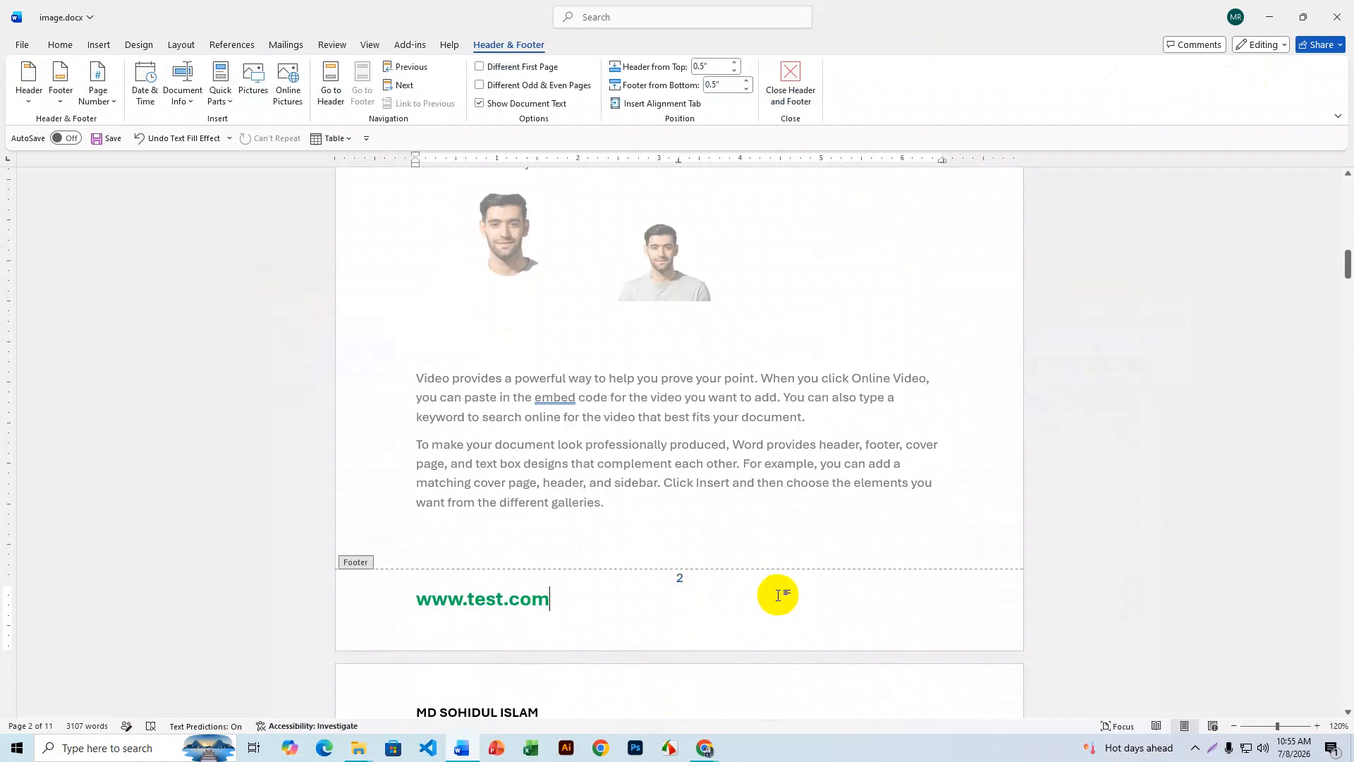
click(719, 580)
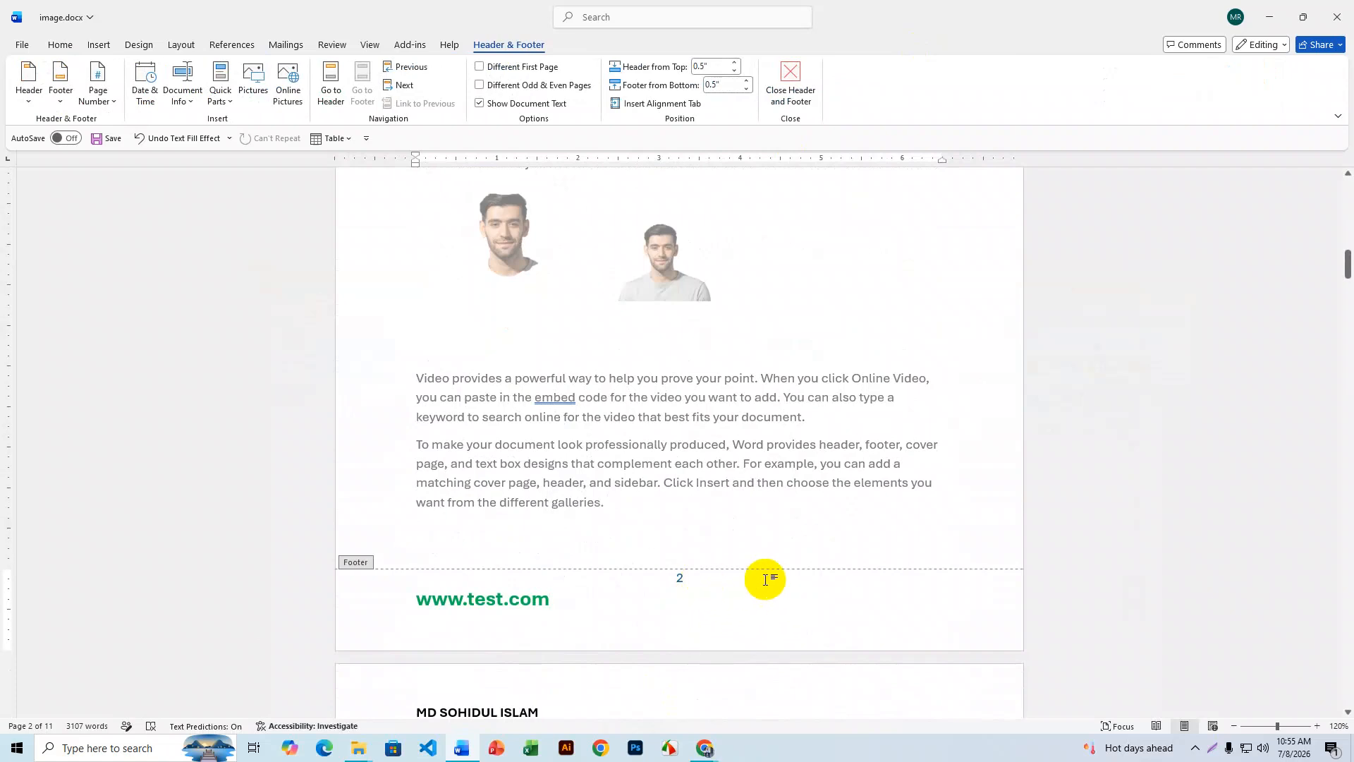
click(480, 67)
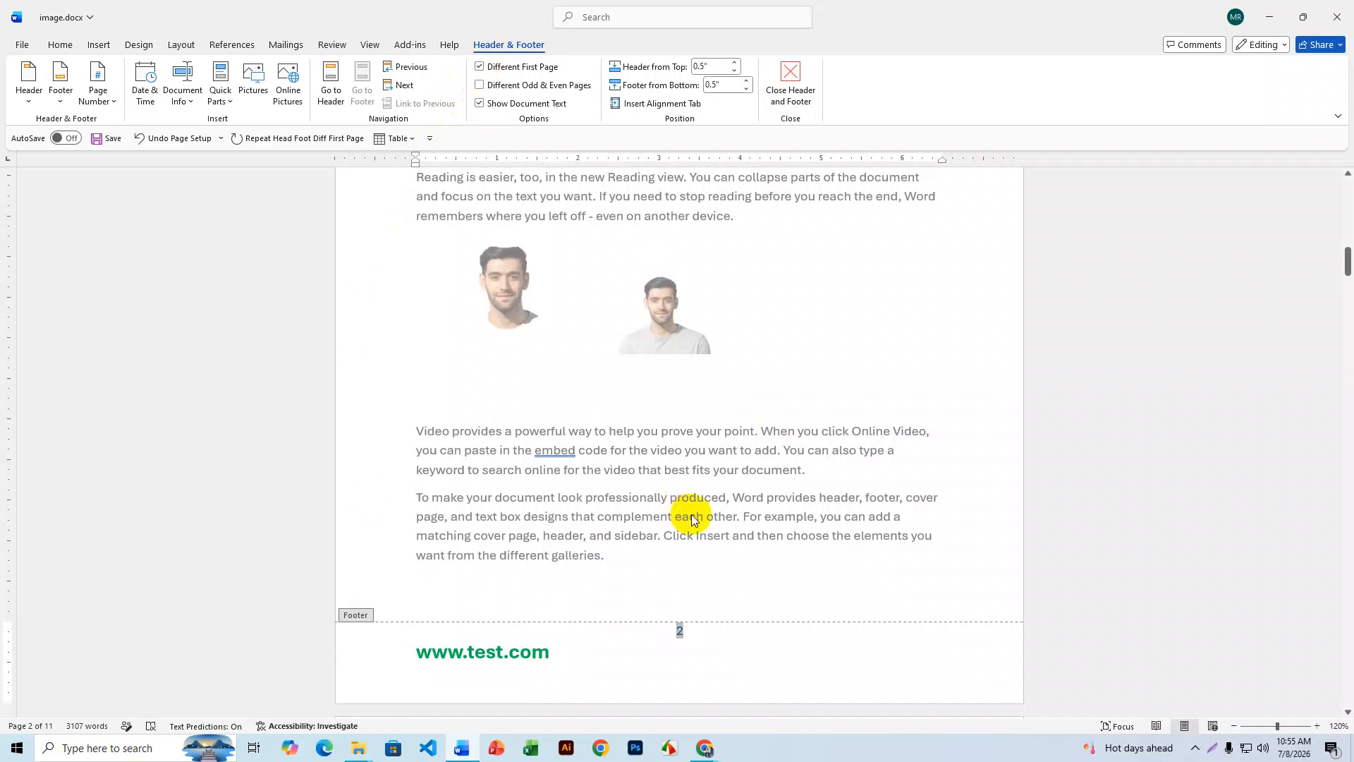
scroll(718, 470, up, 2)
scroll(718, 470, up, 15)
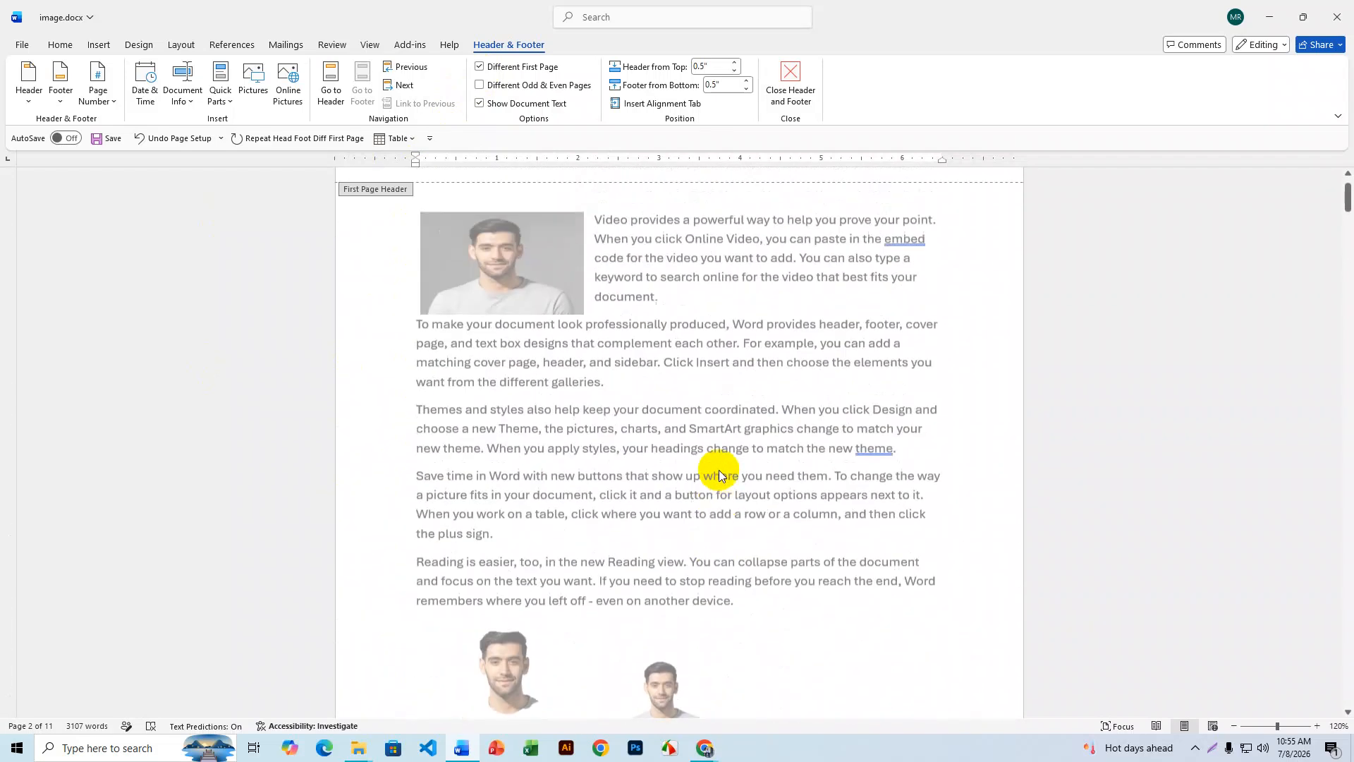
scroll(718, 470, down, 9)
scroll(719, 471, down, 10)
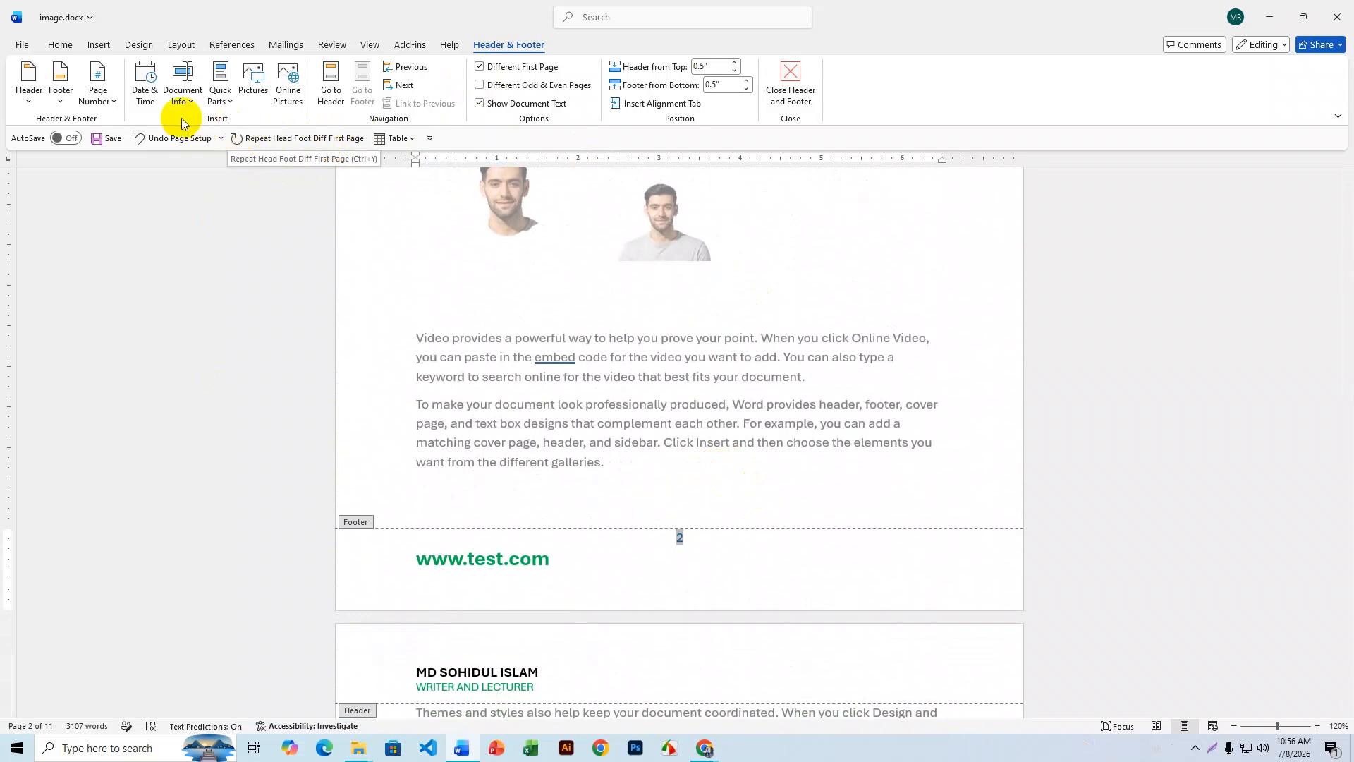
- Set the page number format to start at 1 instead of continuing from the previous section
click(60, 102)
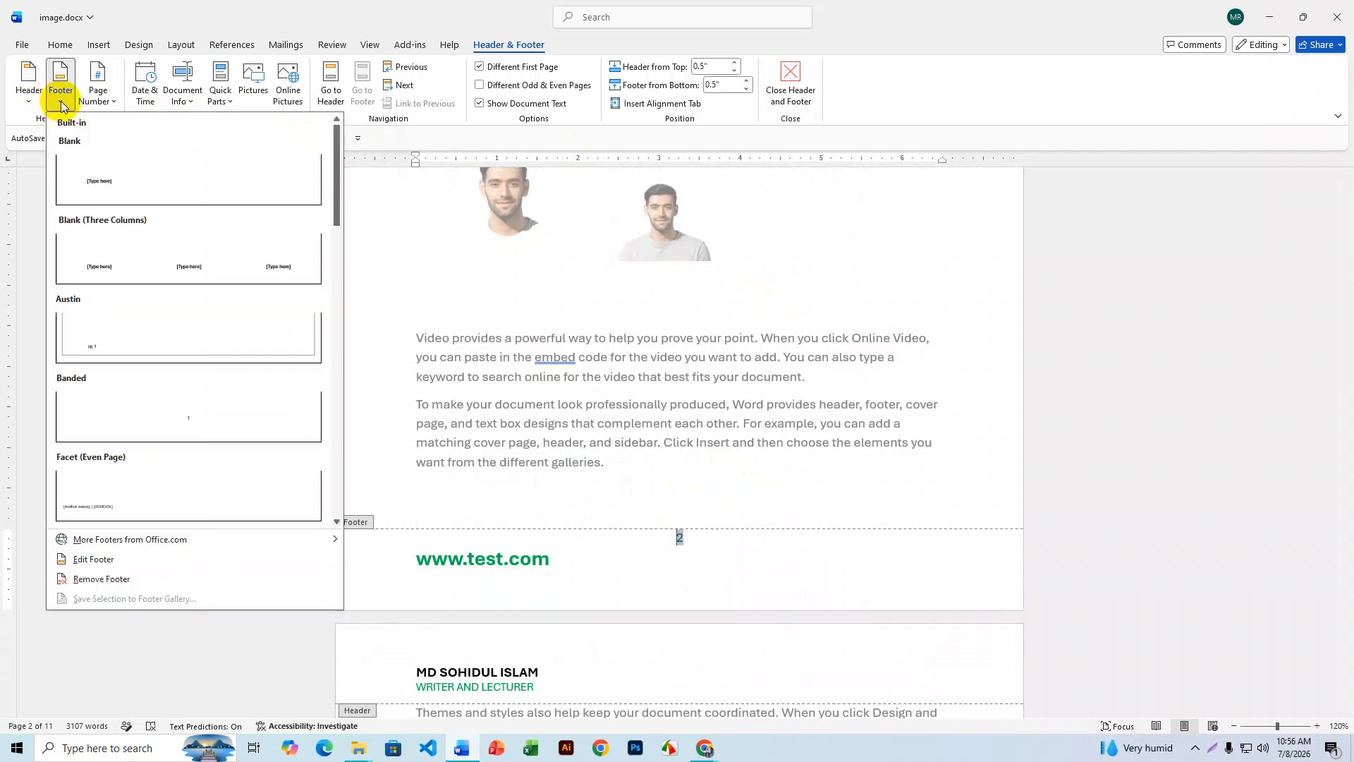
click(60, 103)
click(111, 102)
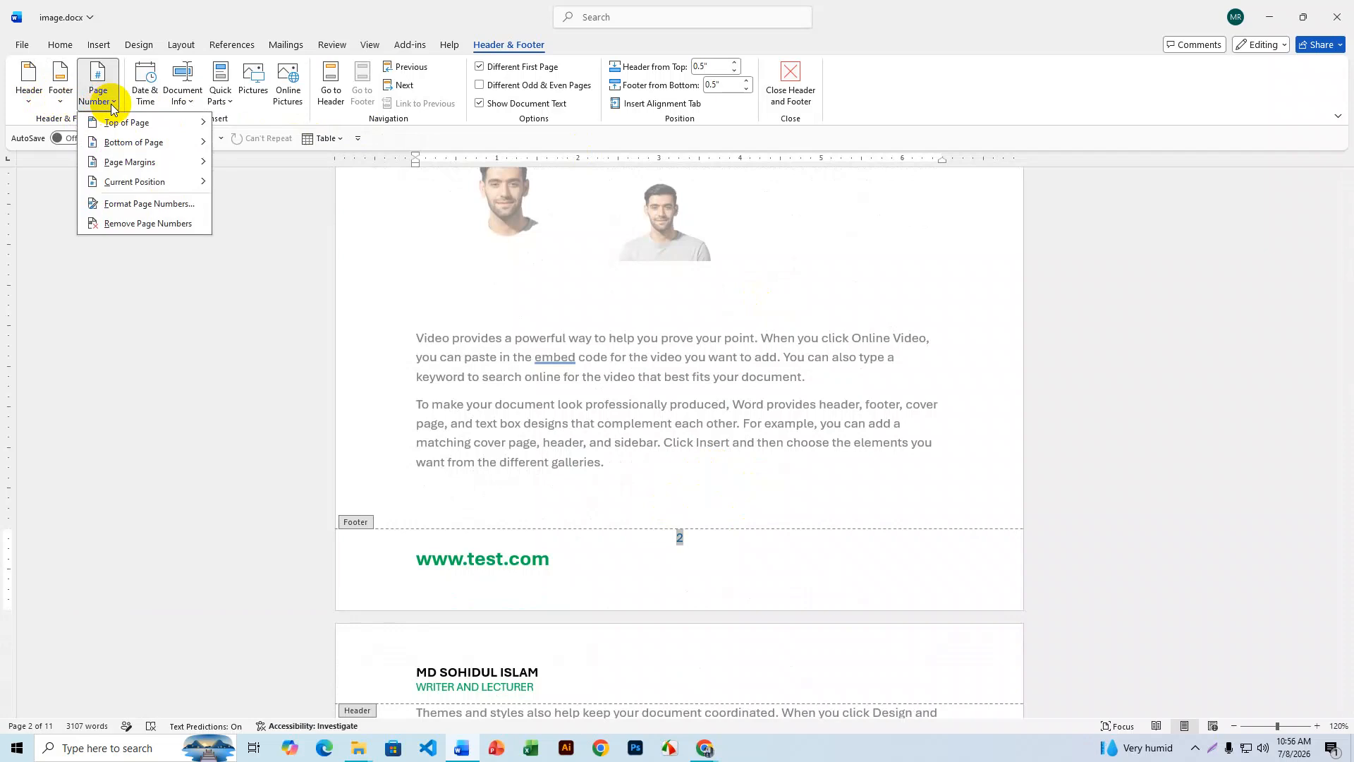
click(153, 205)
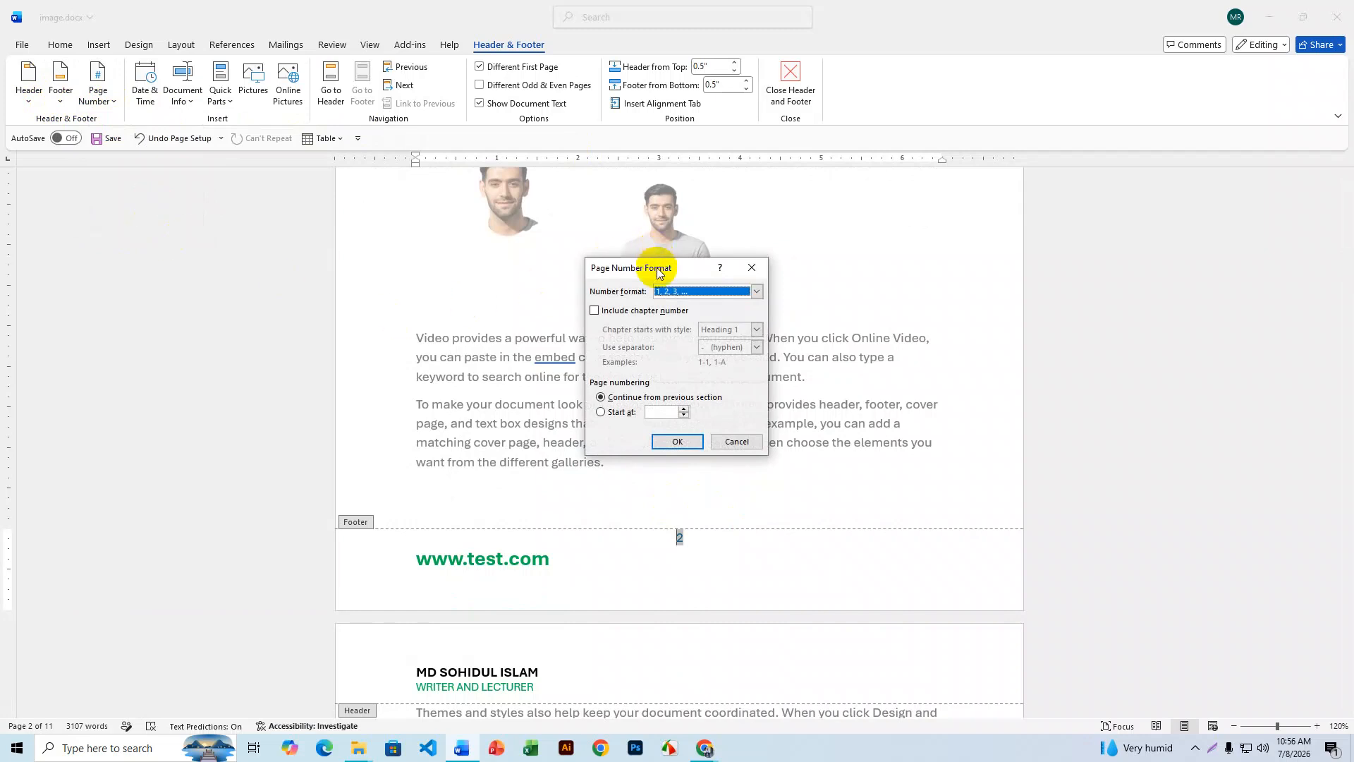
drag(610, 262, 935, 390)
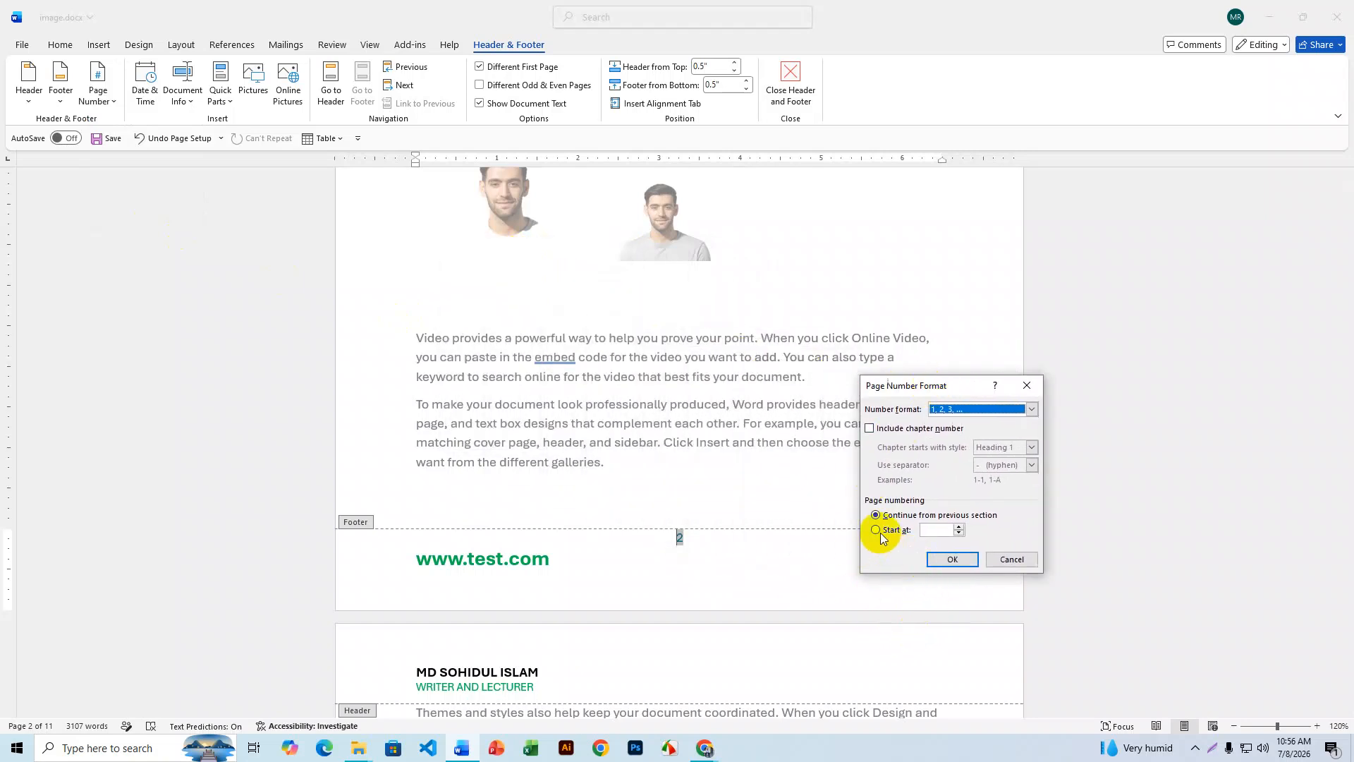
click(934, 535)
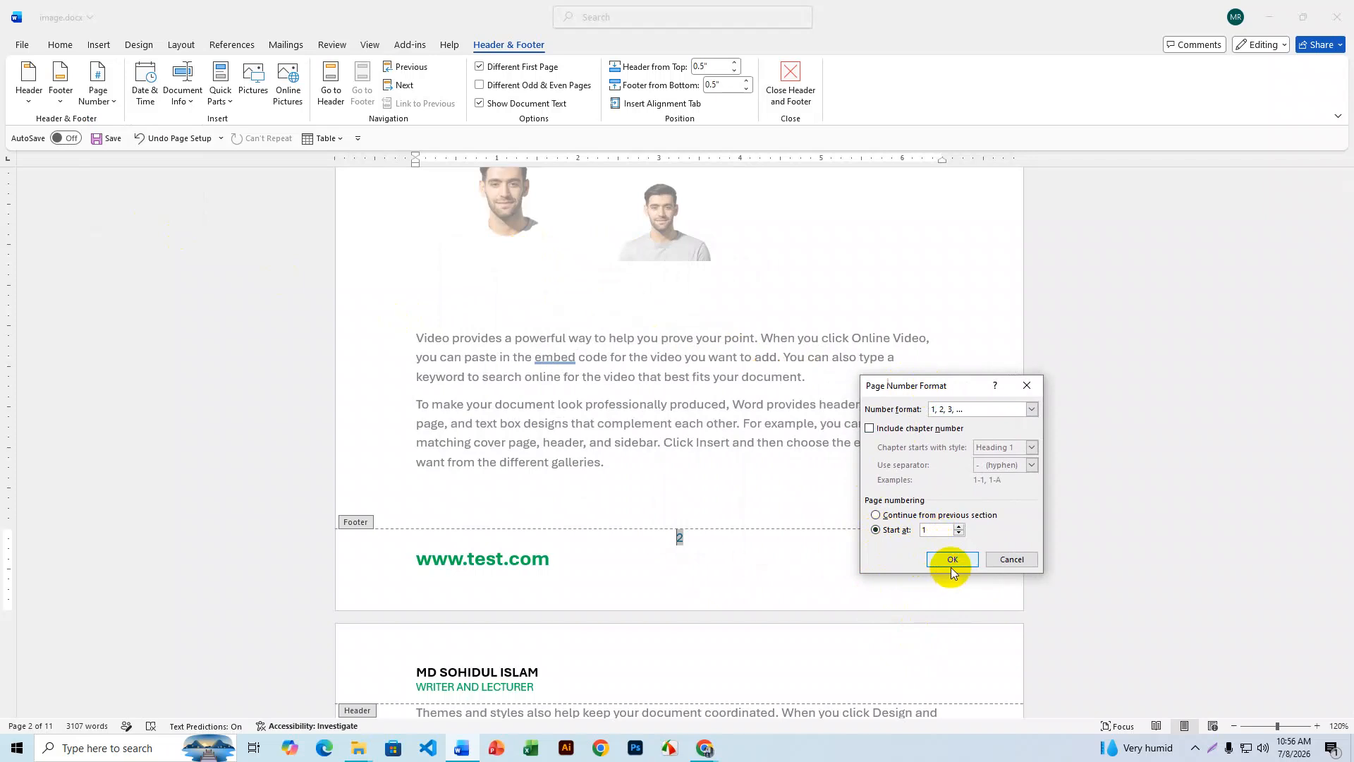
click(950, 559)
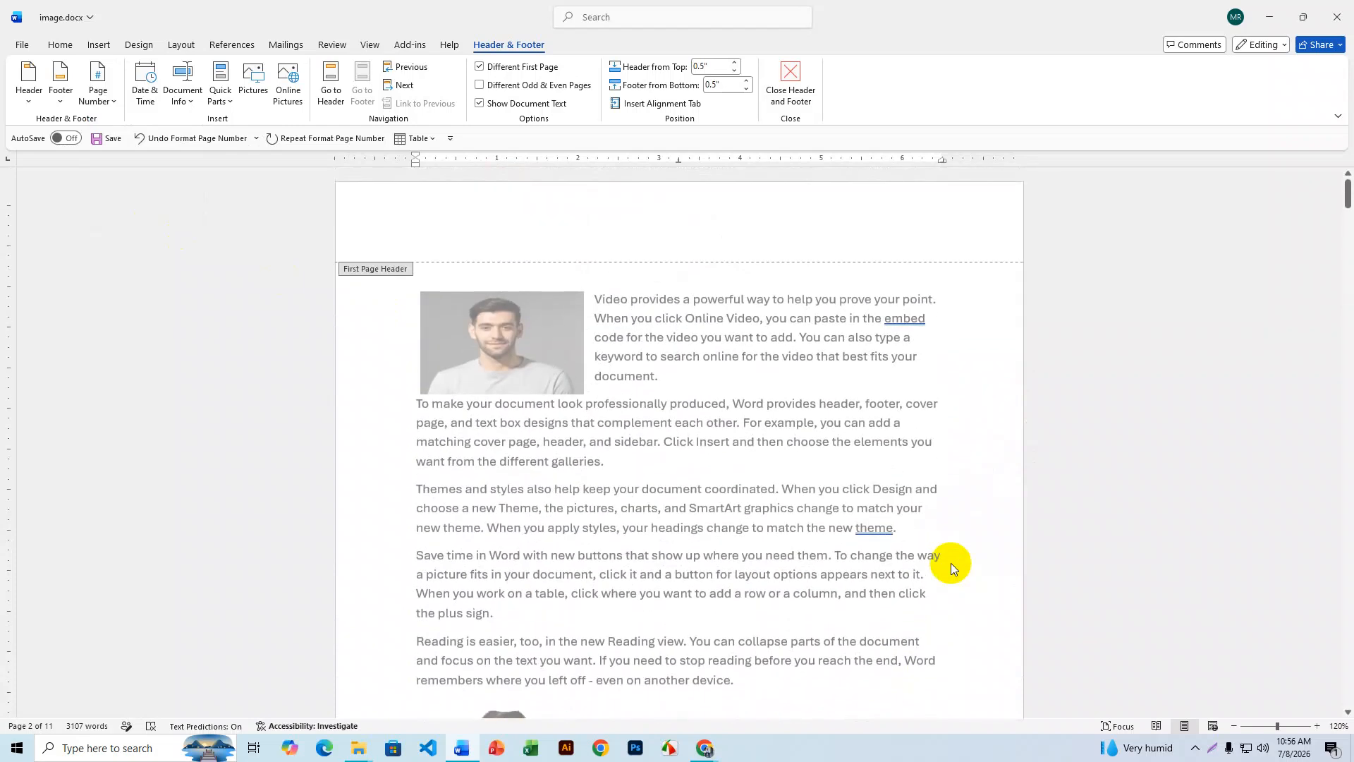
- Close header and footer editing and see pages 2 and 3 still numbered 2 and 3
click(801, 77)
scroll(777, 500, up, 8)
scroll(780, 502, up, 10)
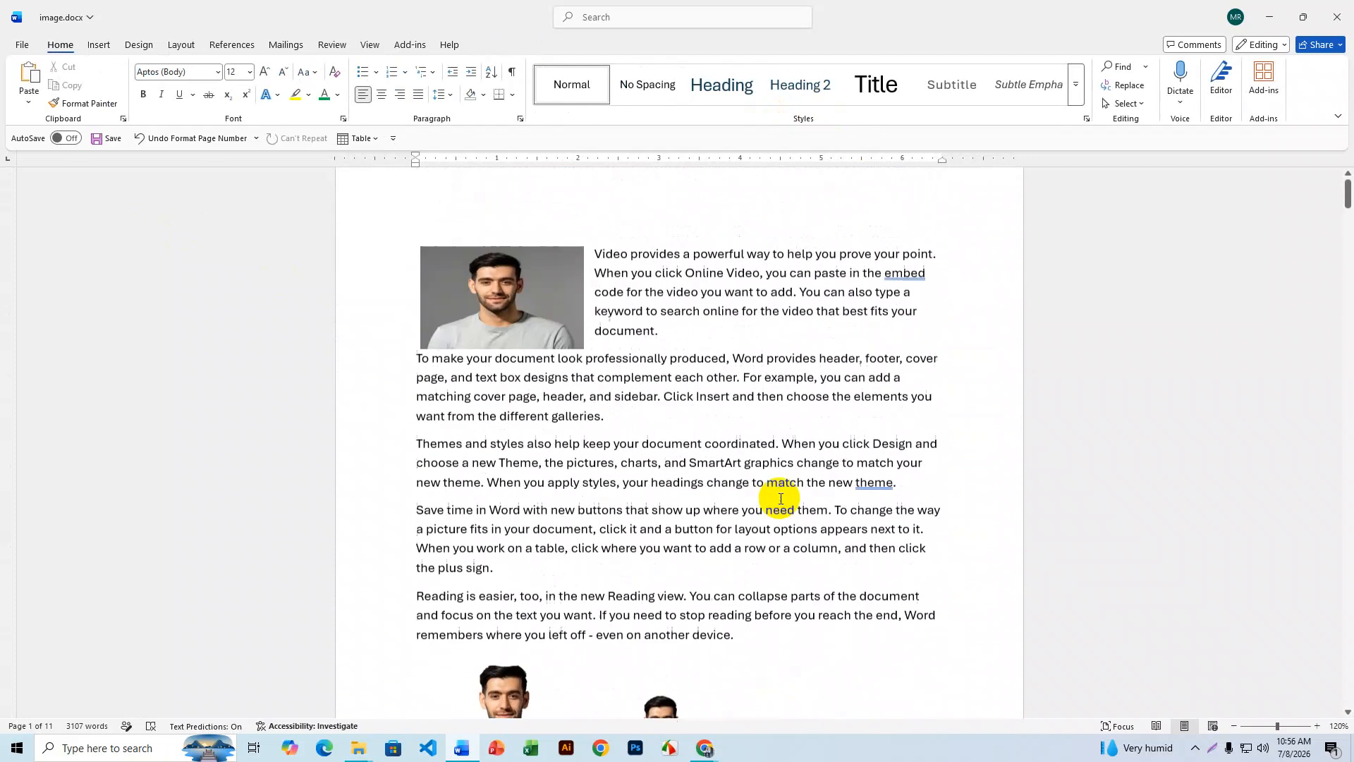
scroll(780, 496, down, 5)
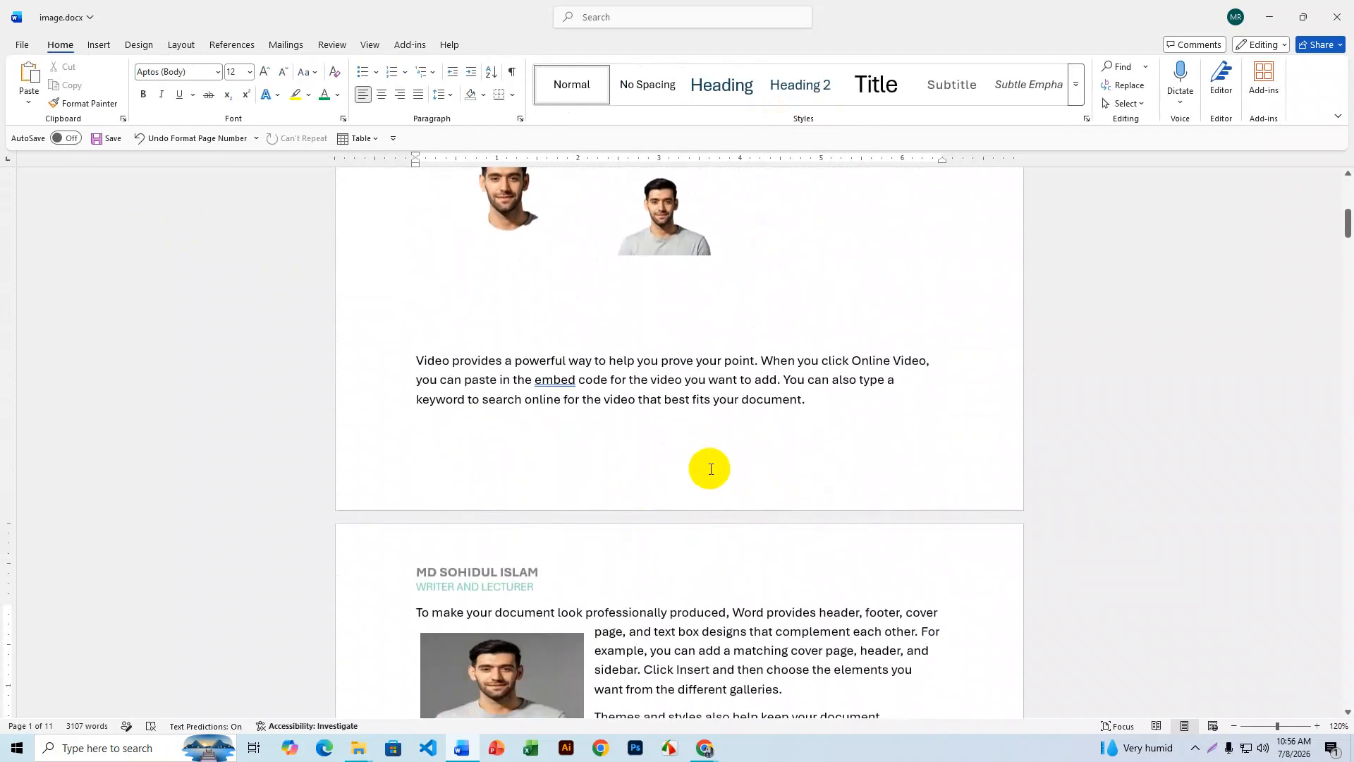
scroll(711, 469, down, 15)
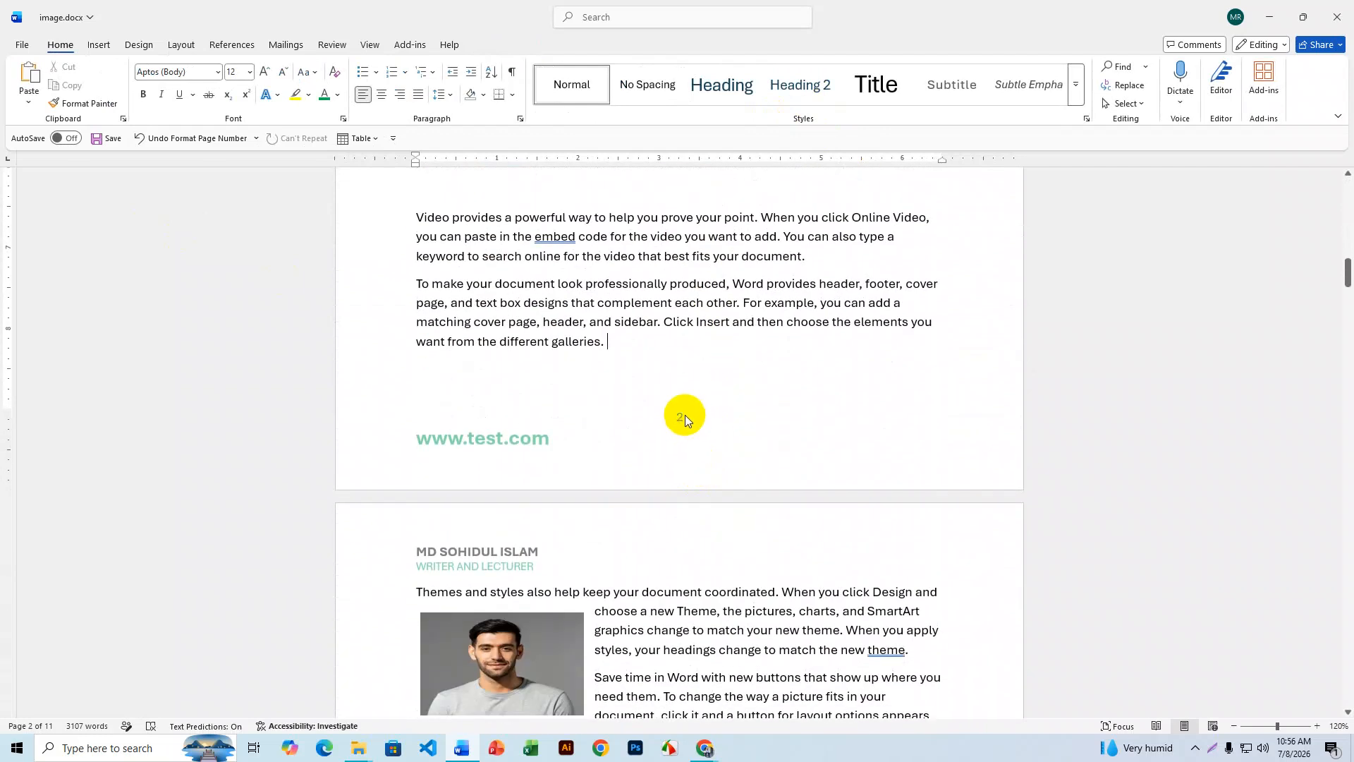
scroll(685, 418, down, 12)
scroll(684, 417, down, 12)
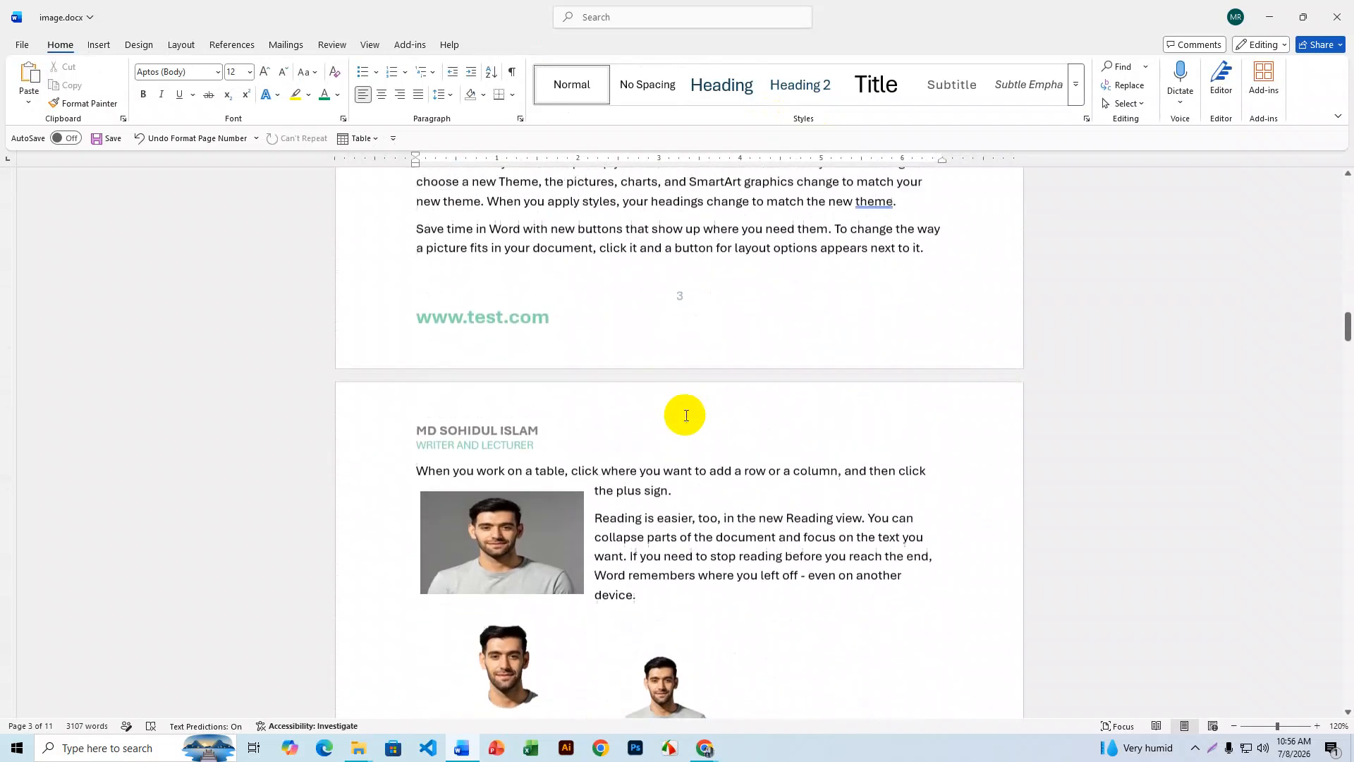
scroll(686, 415, up, 3)
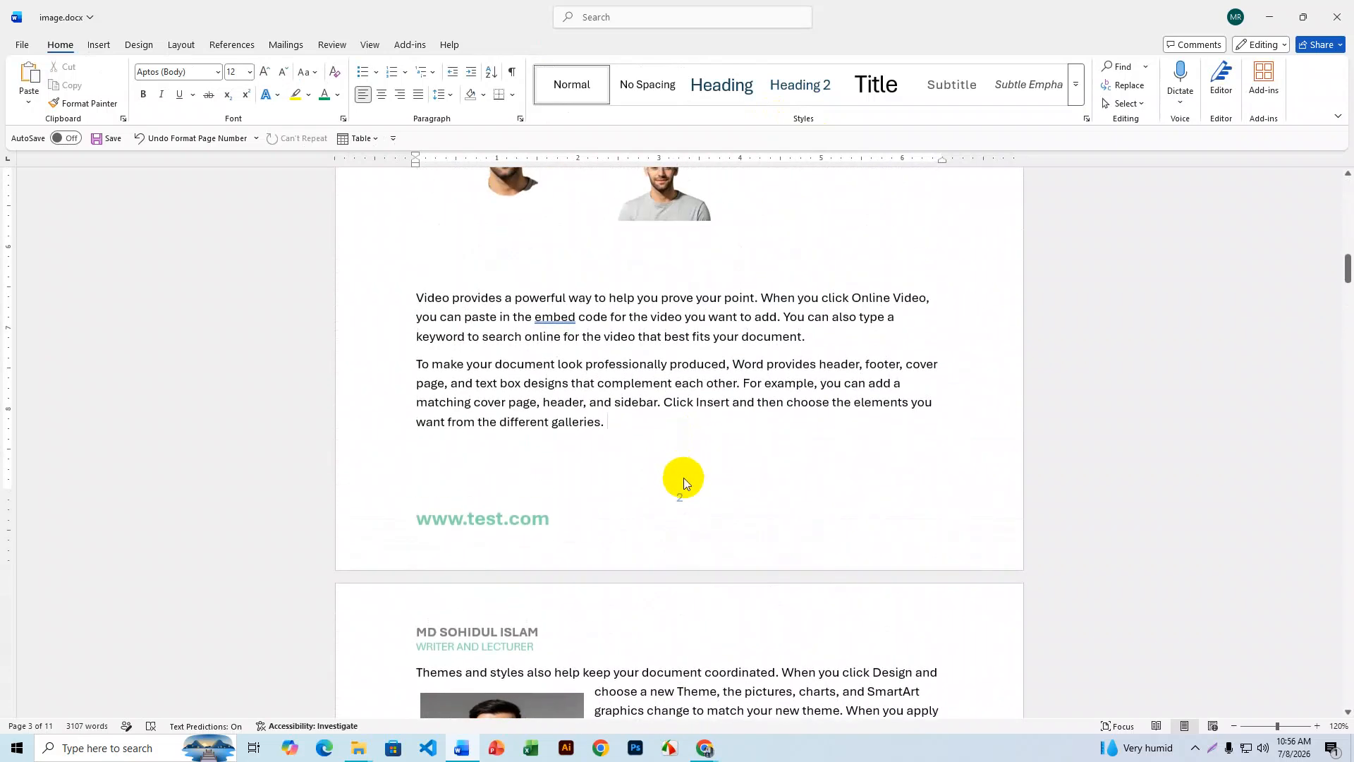
- Open page 2's footer and set page numbering to start at 1 again
double_click(691, 505)
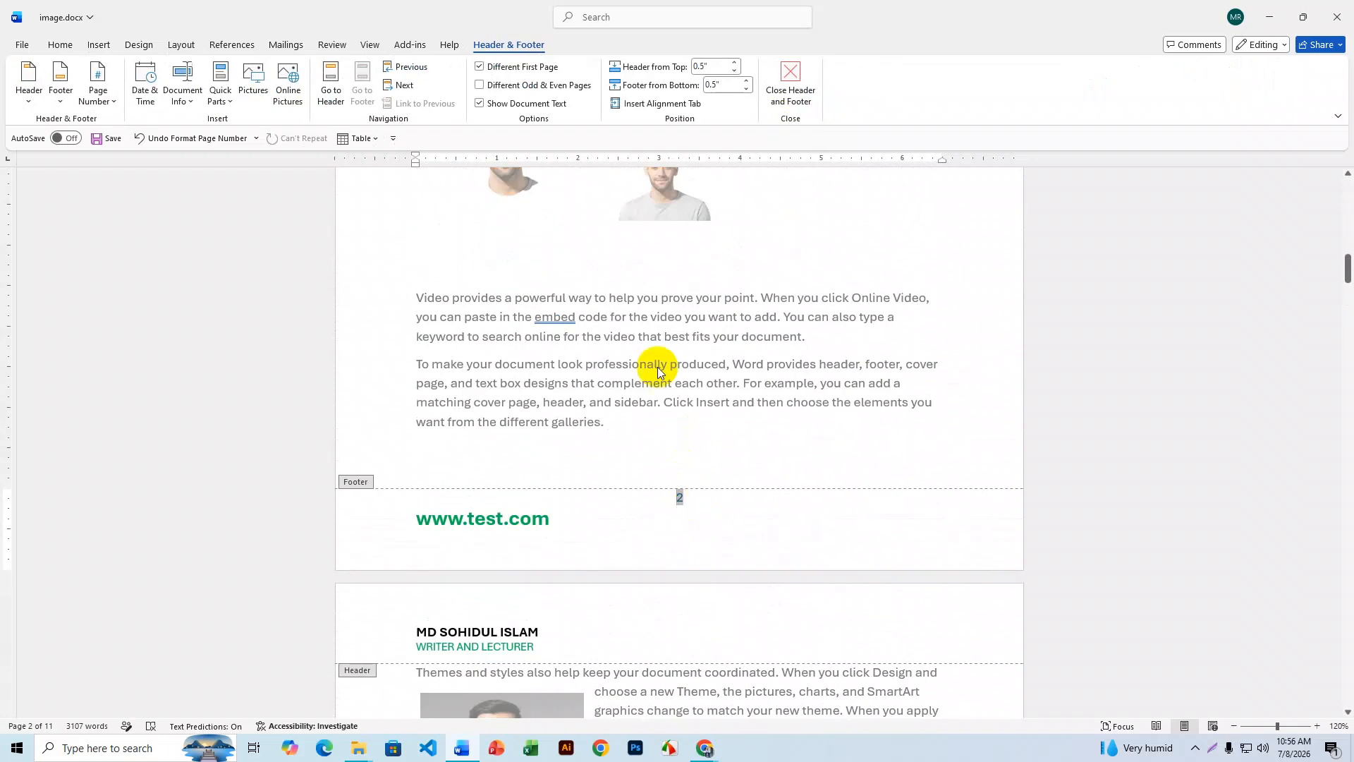
click(98, 92)
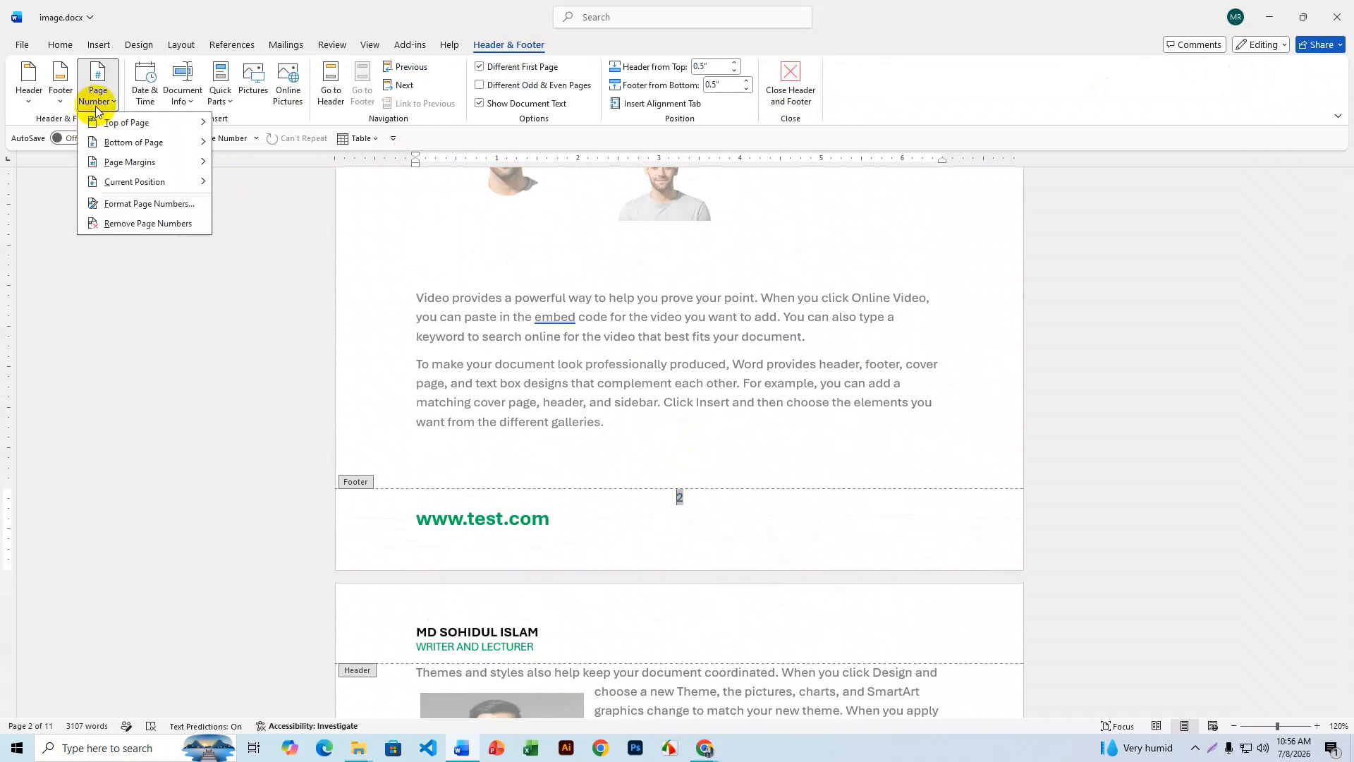
click(162, 206)
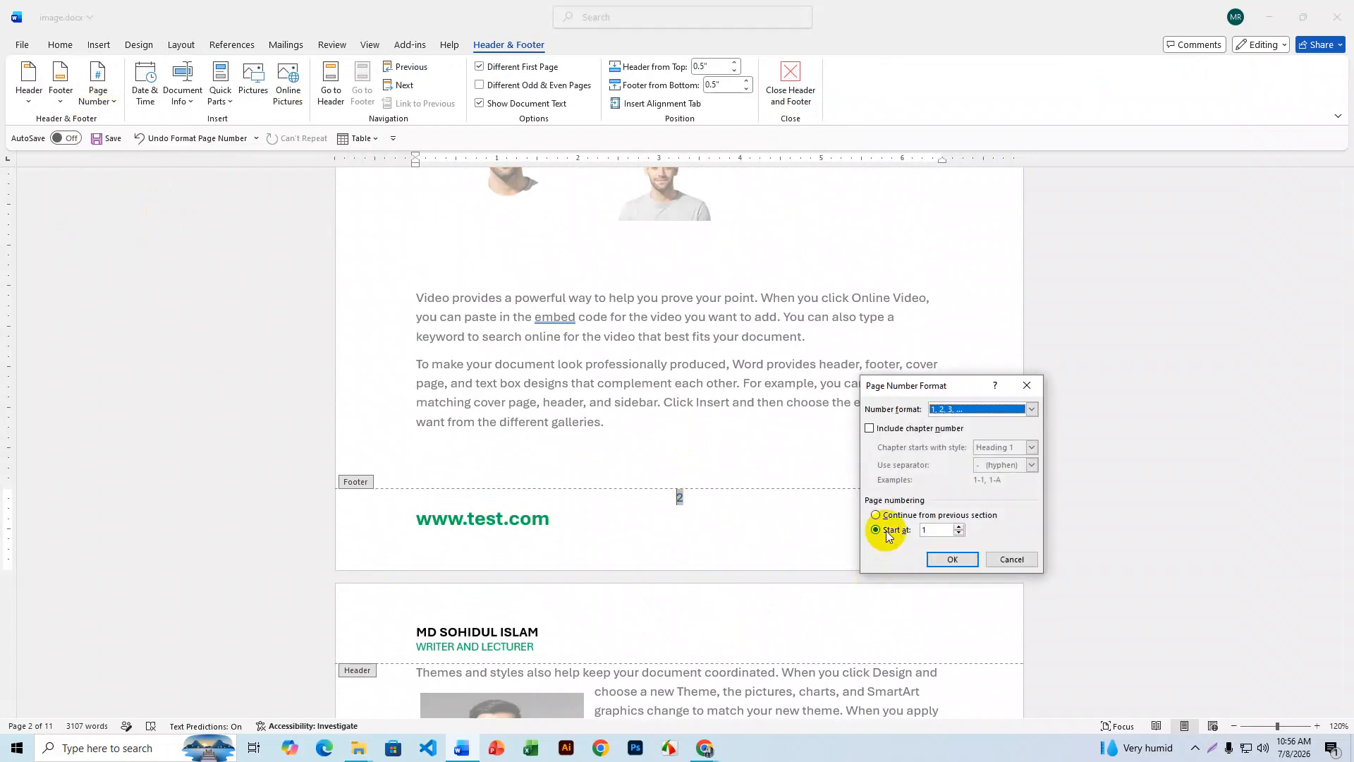
click(929, 530)
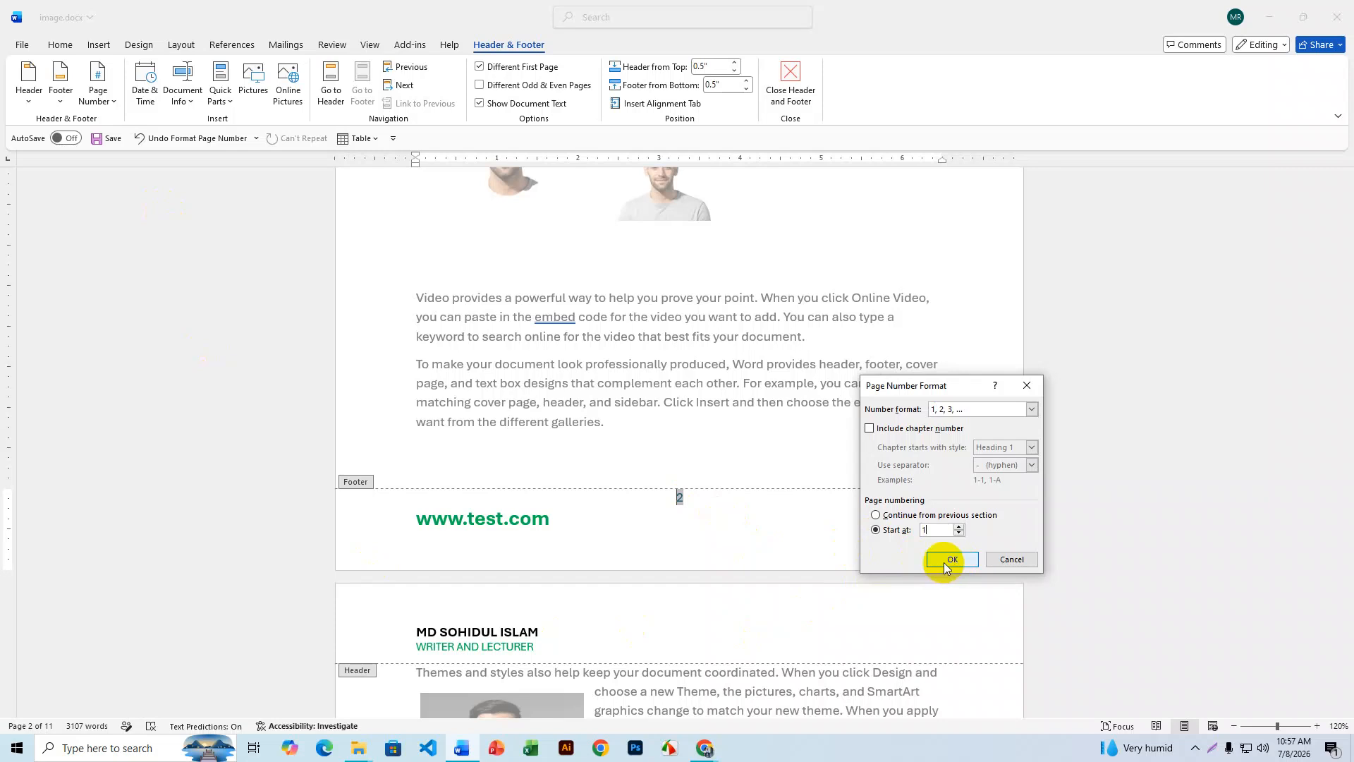
drag(941, 386, 898, 279)
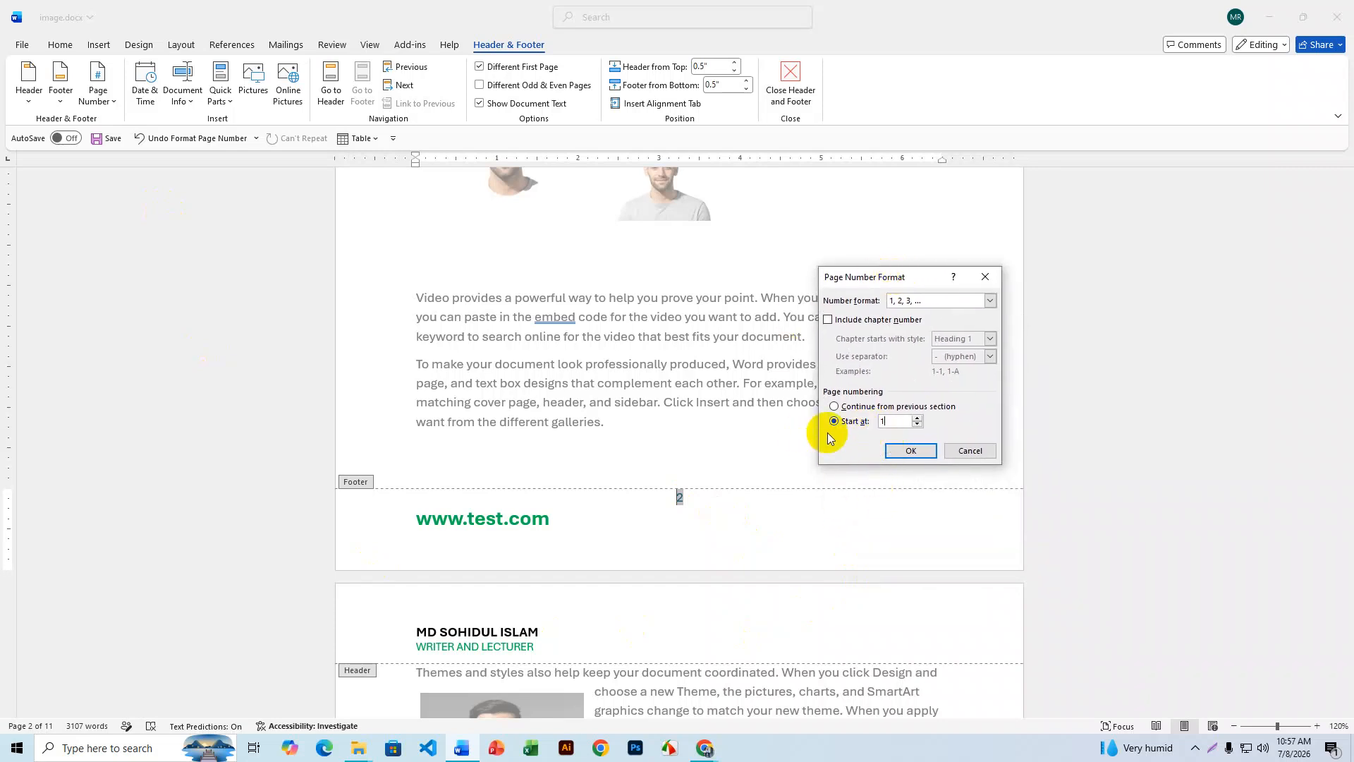
click(910, 450)
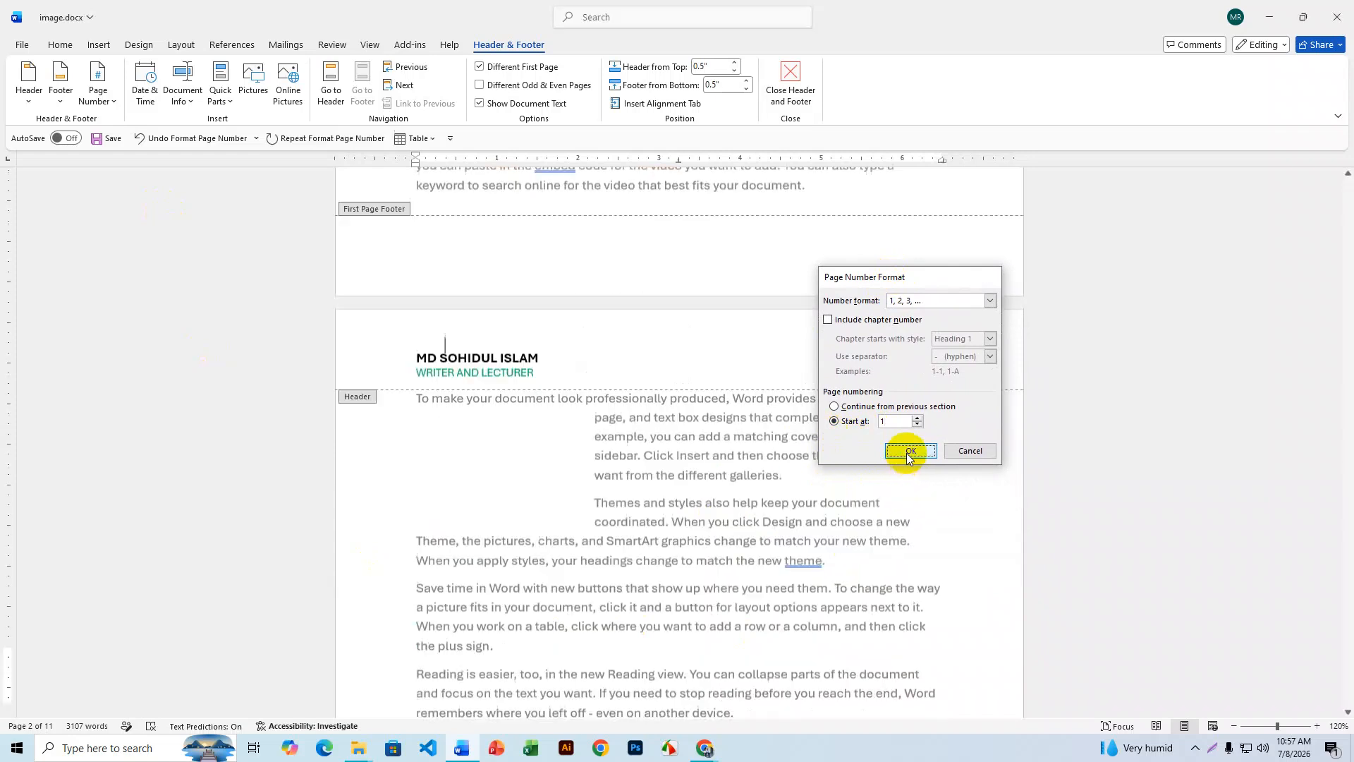
- Replace the footer's page number 2 with 1 and close footer editing
scroll(654, 546, down, 5)
scroll(655, 546, down, 10)
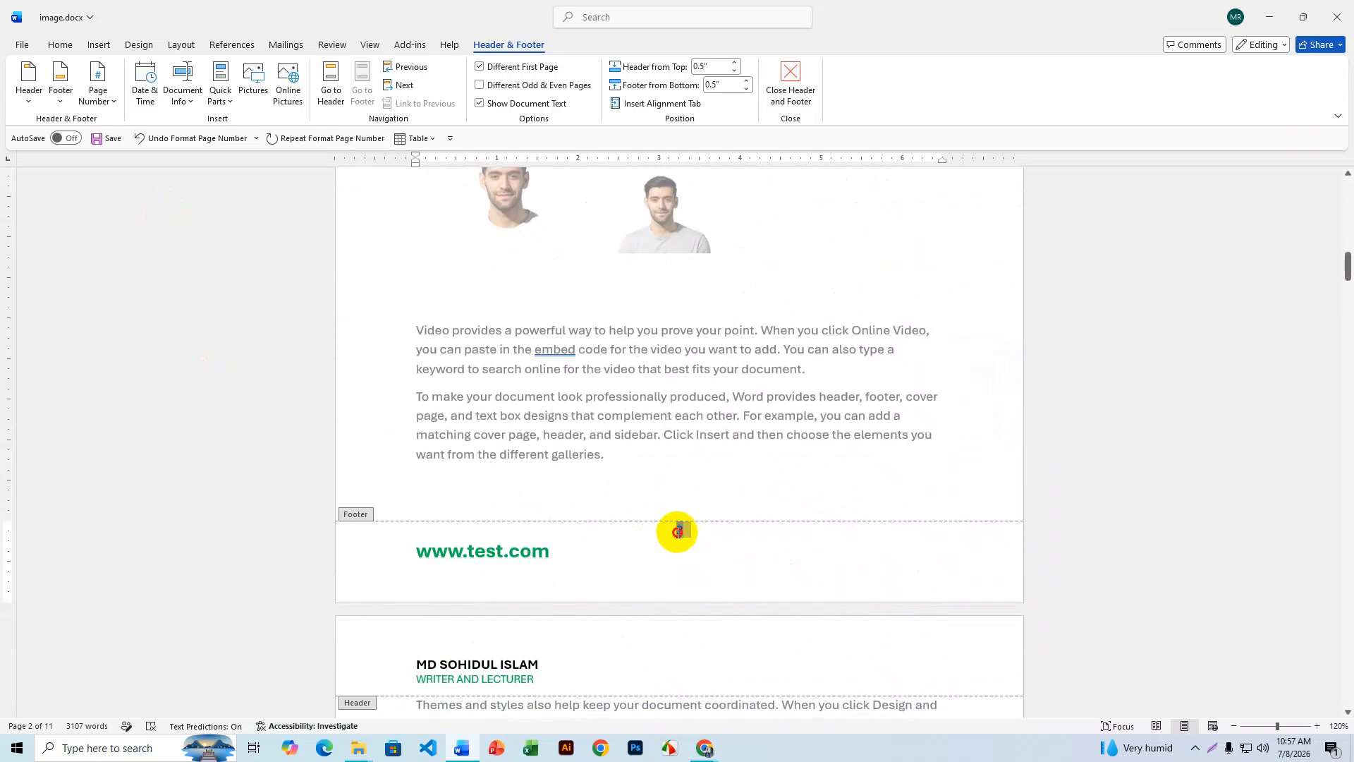
double_click(677, 531)
text(1)
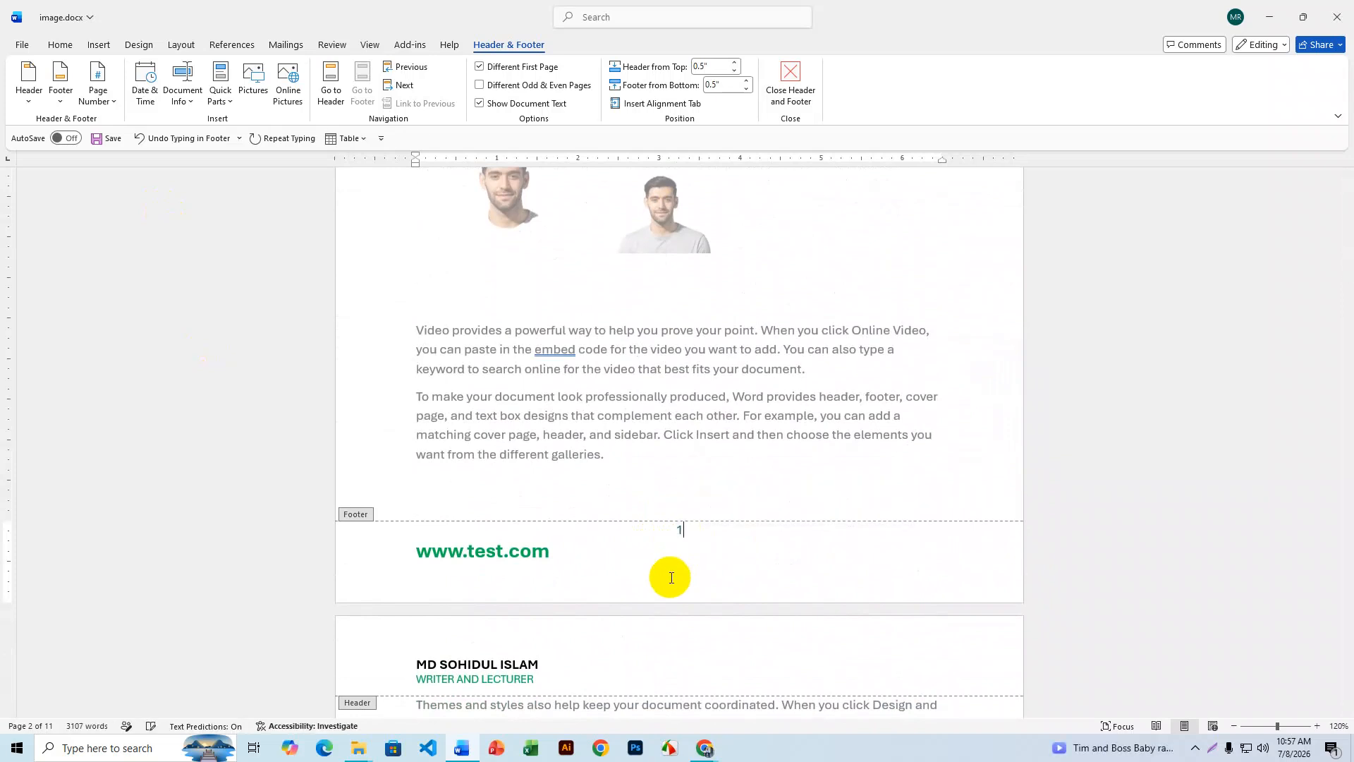
click(789, 88)
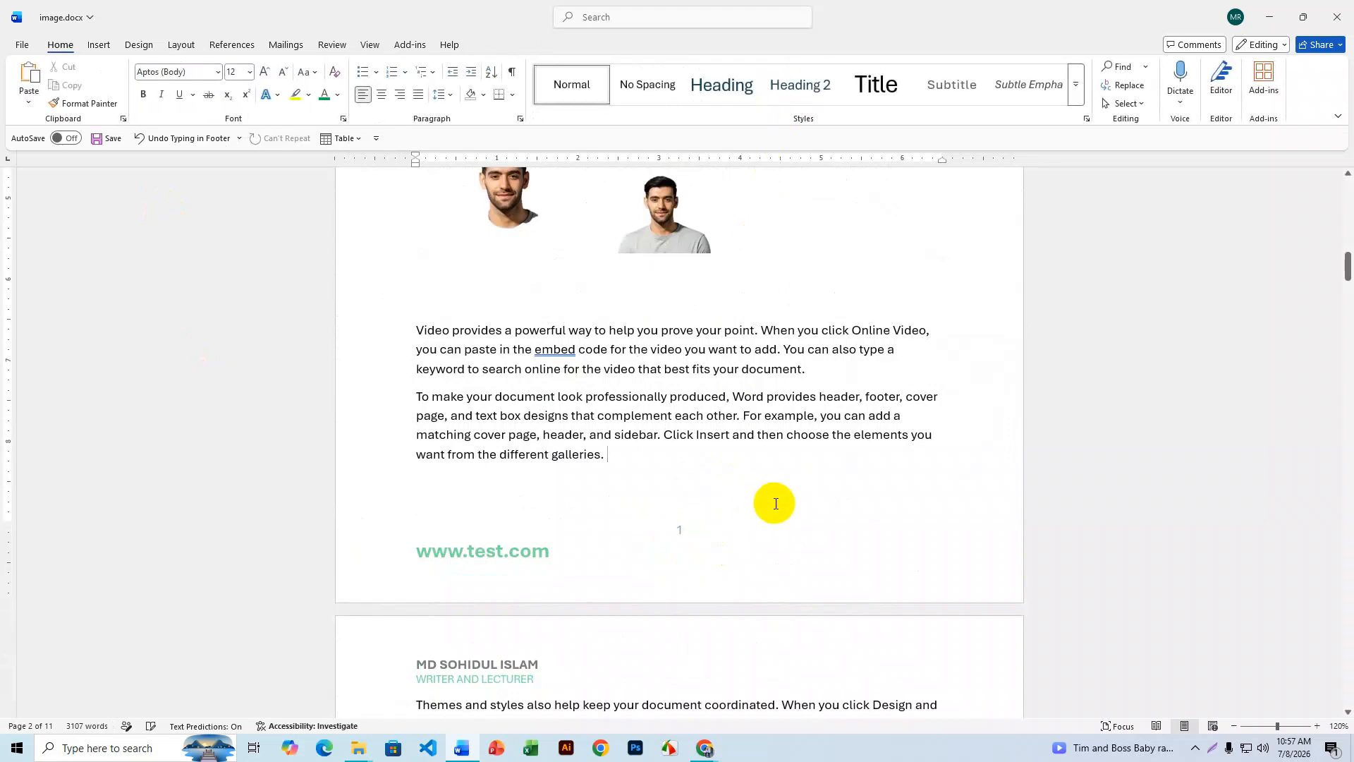
- Look over the pages, then reopen the page 2 footer showing number 1 for editing
scroll(775, 504, up, 8)
scroll(733, 378, down, 2)
scroll(733, 379, up, 5)
scroll(726, 327, down, 10)
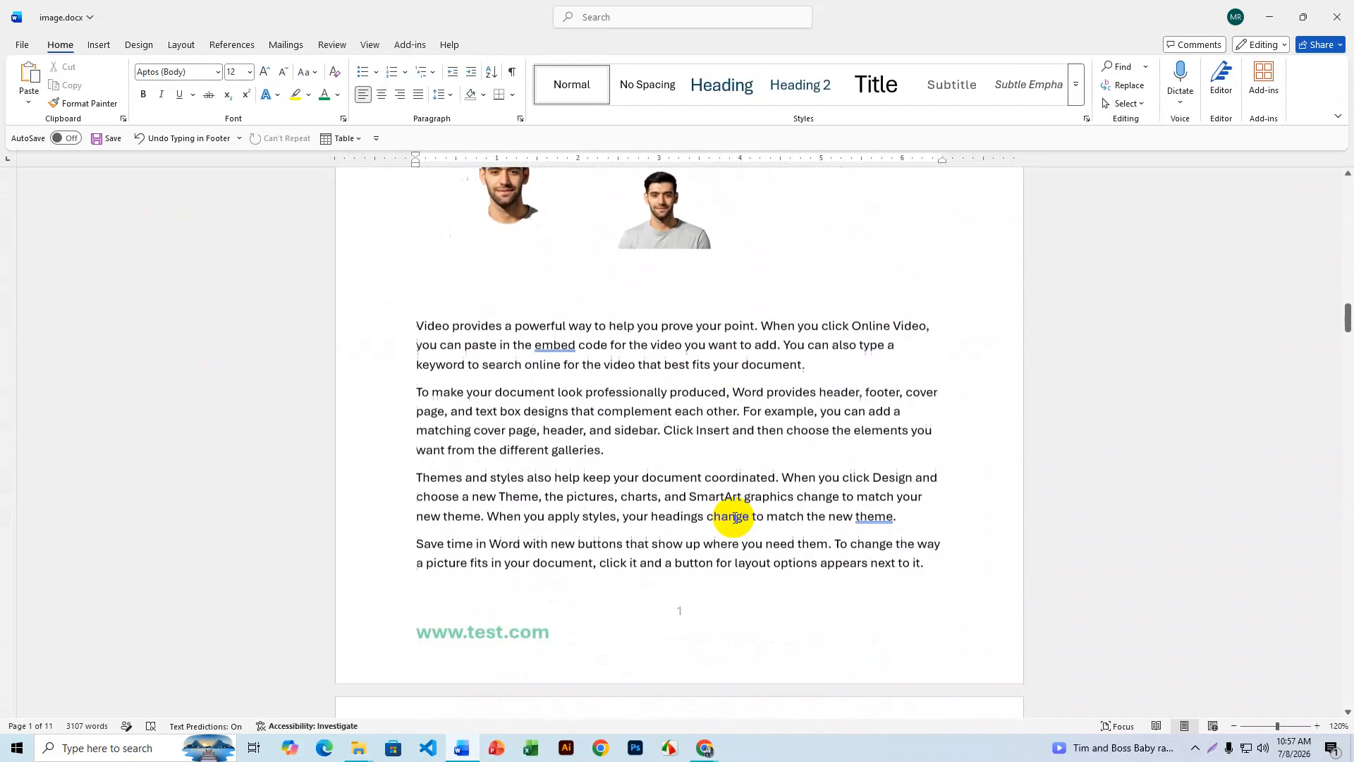
scroll(733, 517, down, 6)
scroll(720, 369, up, 1)
scroll(722, 462, down, 2)
scroll(723, 462, down, 4)
scroll(722, 462, up, 6)
scroll(723, 462, down, 4)
scroll(723, 462, up, 4)
scroll(722, 462, down, 15)
scroll(723, 462, up, 8)
scroll(723, 462, down, 8)
scroll(722, 462, up, 8)
scroll(723, 462, down, 8)
scroll(721, 462, down, 9)
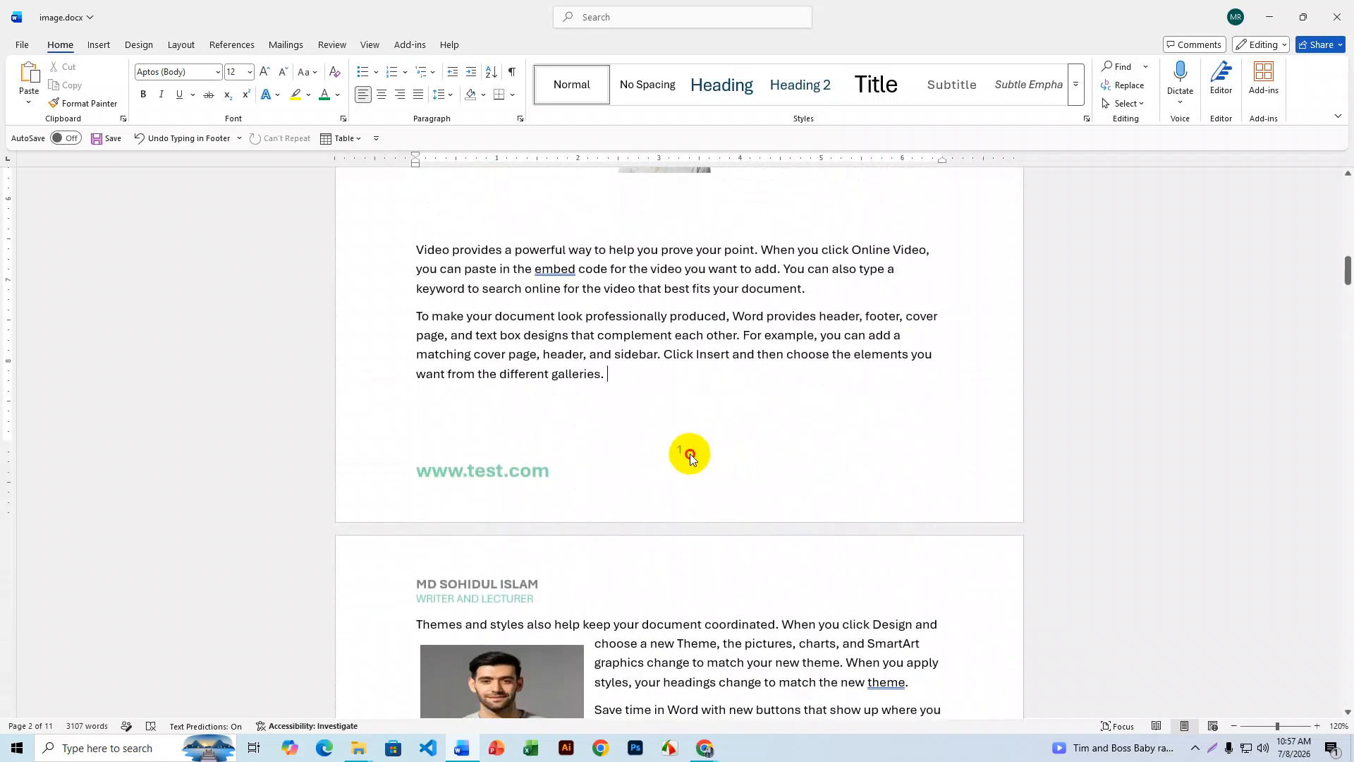
double_click(690, 454)
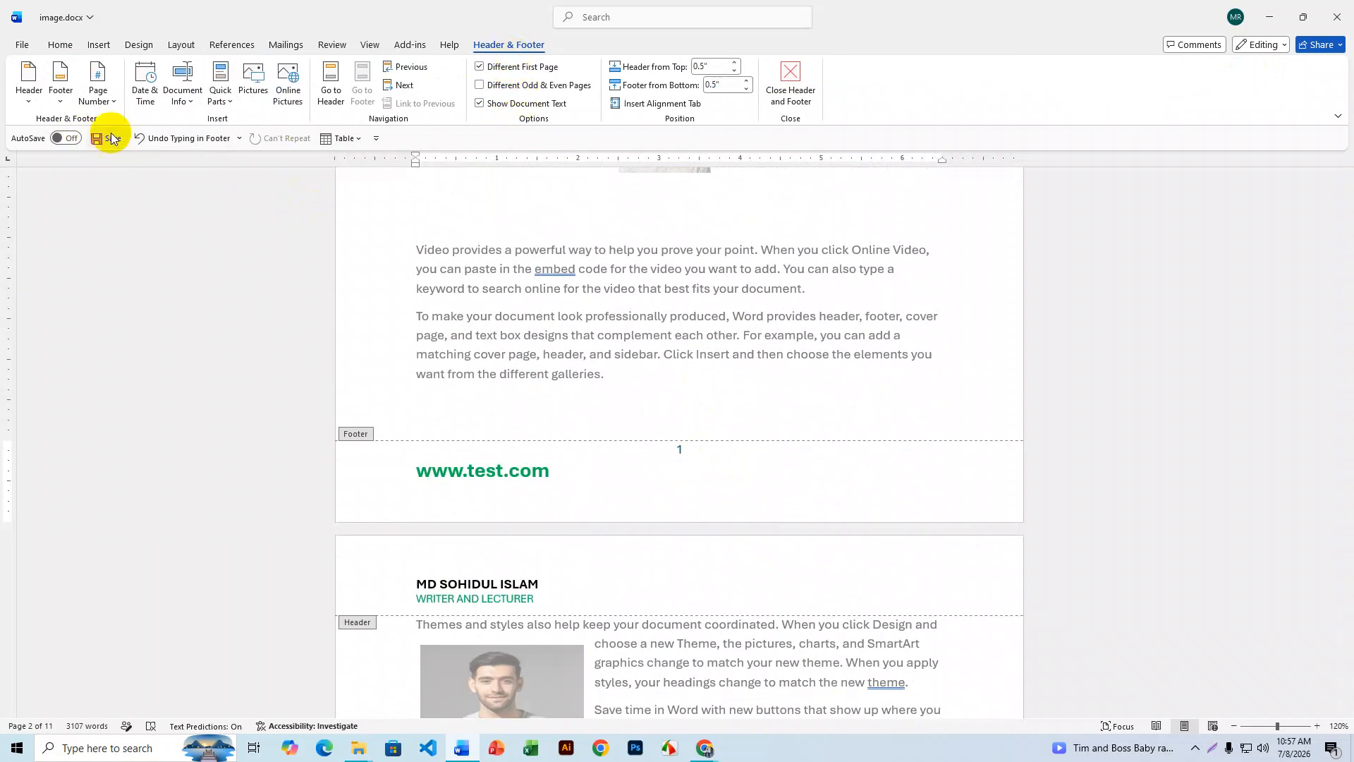
- Format the footer page numbers in the 1, 2, 3 style, starting at 1
click(98, 90)
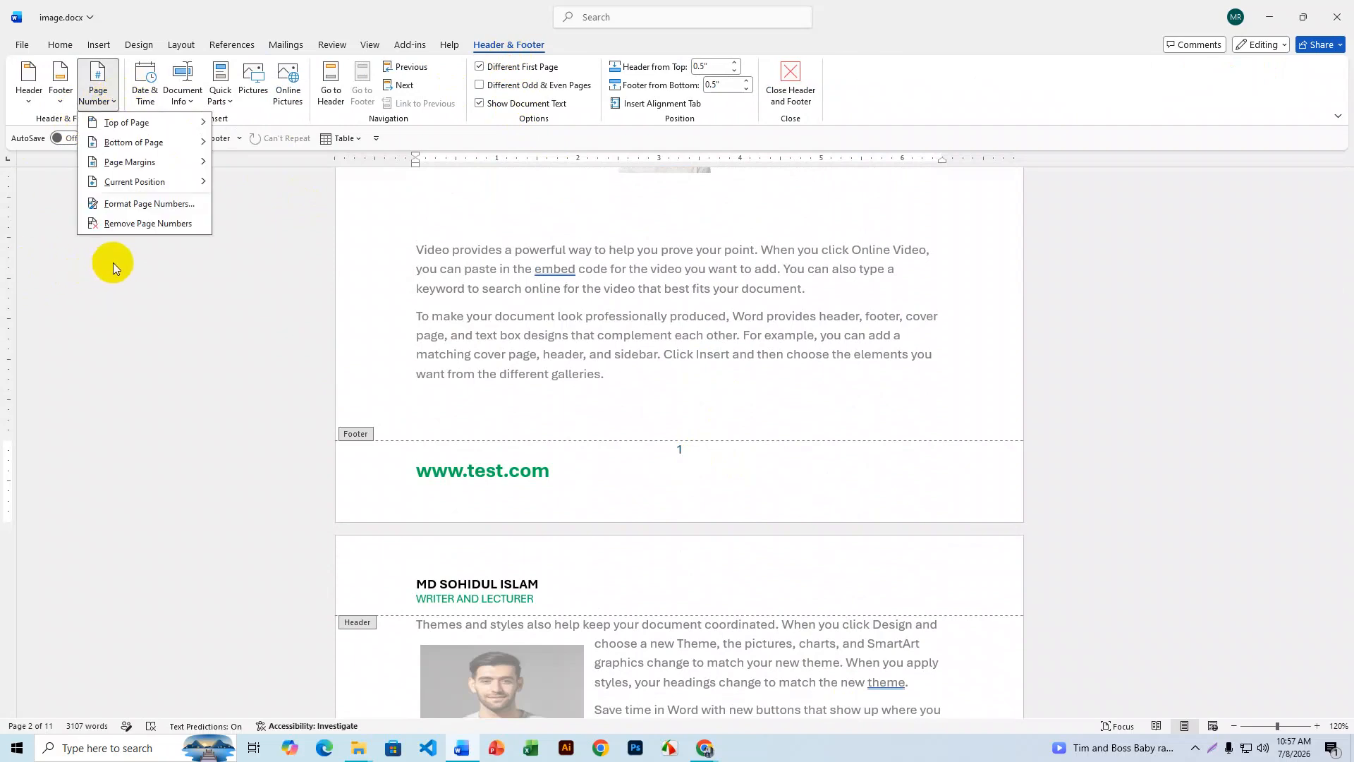
click(146, 204)
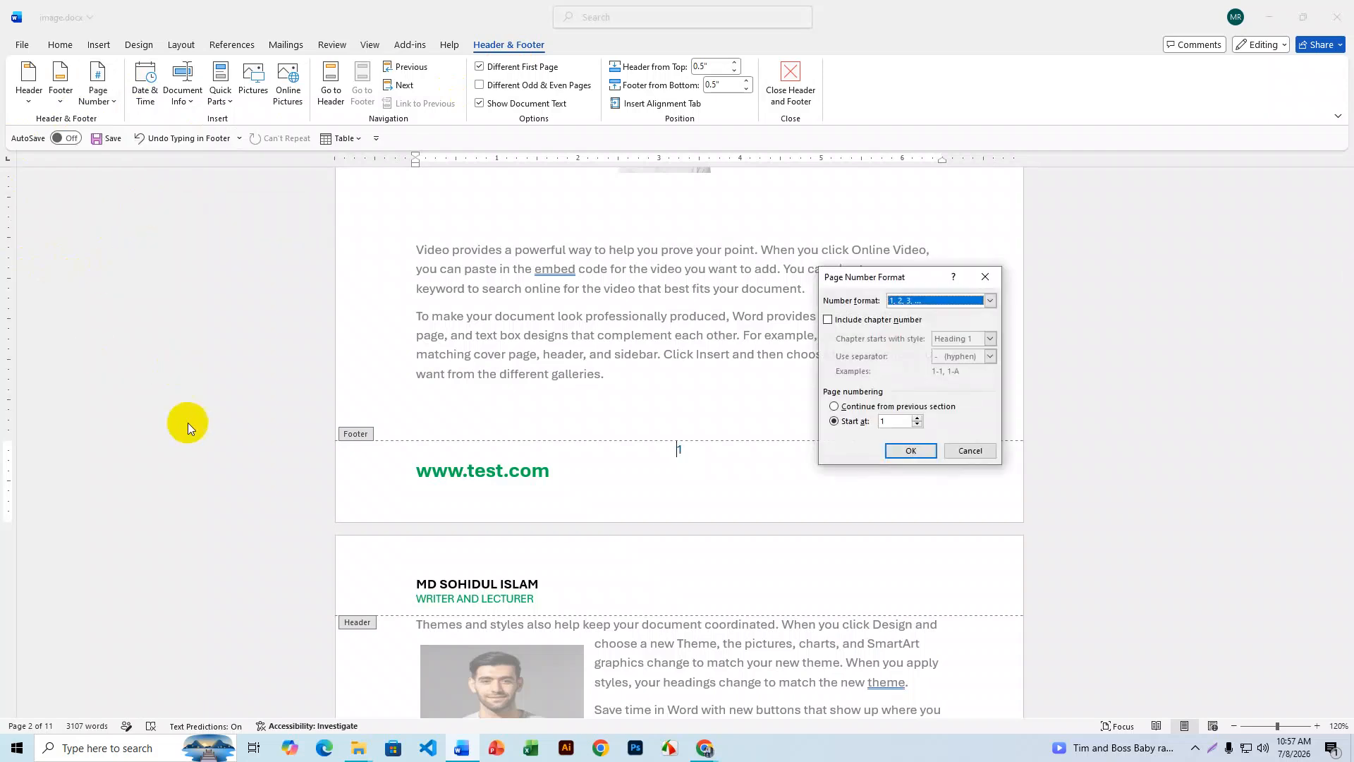
drag(869, 276, 215, 241)
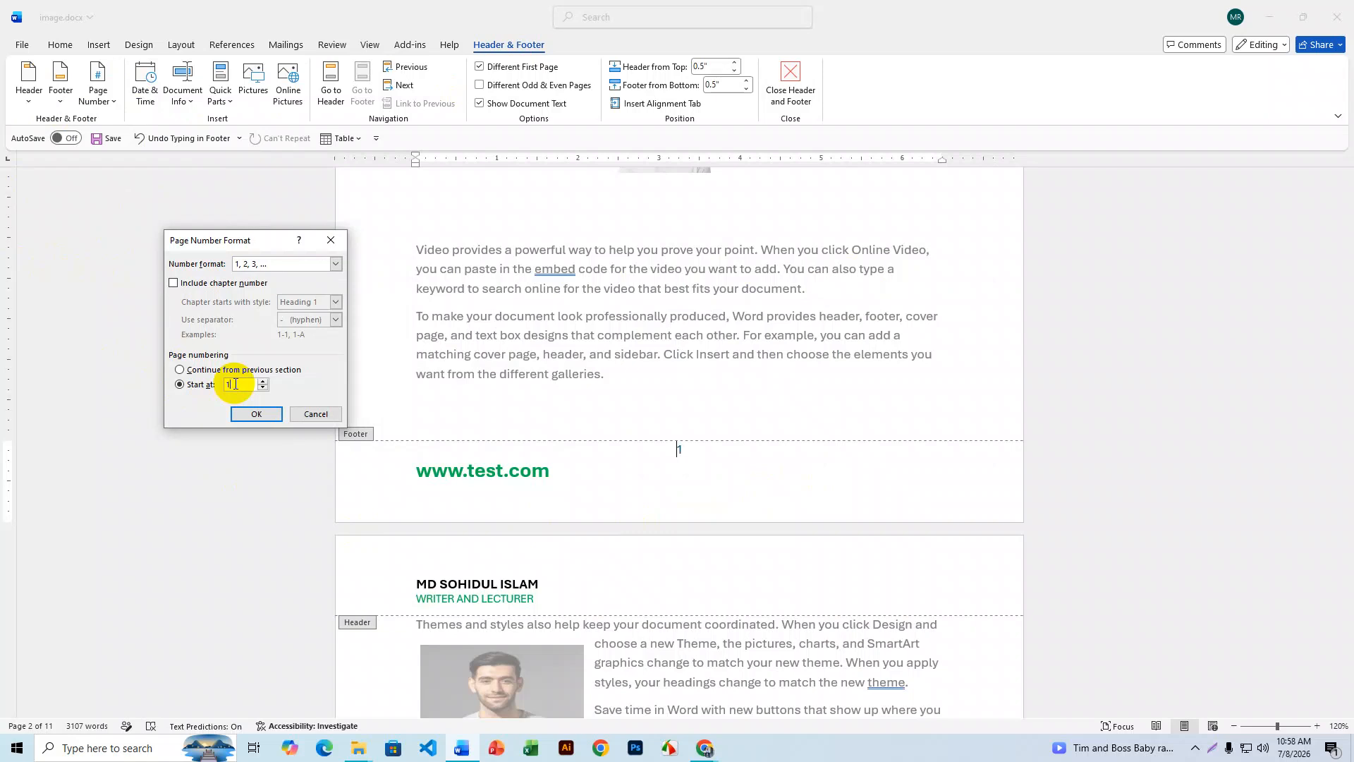
drag(268, 244, 271, 231)
click(335, 245)
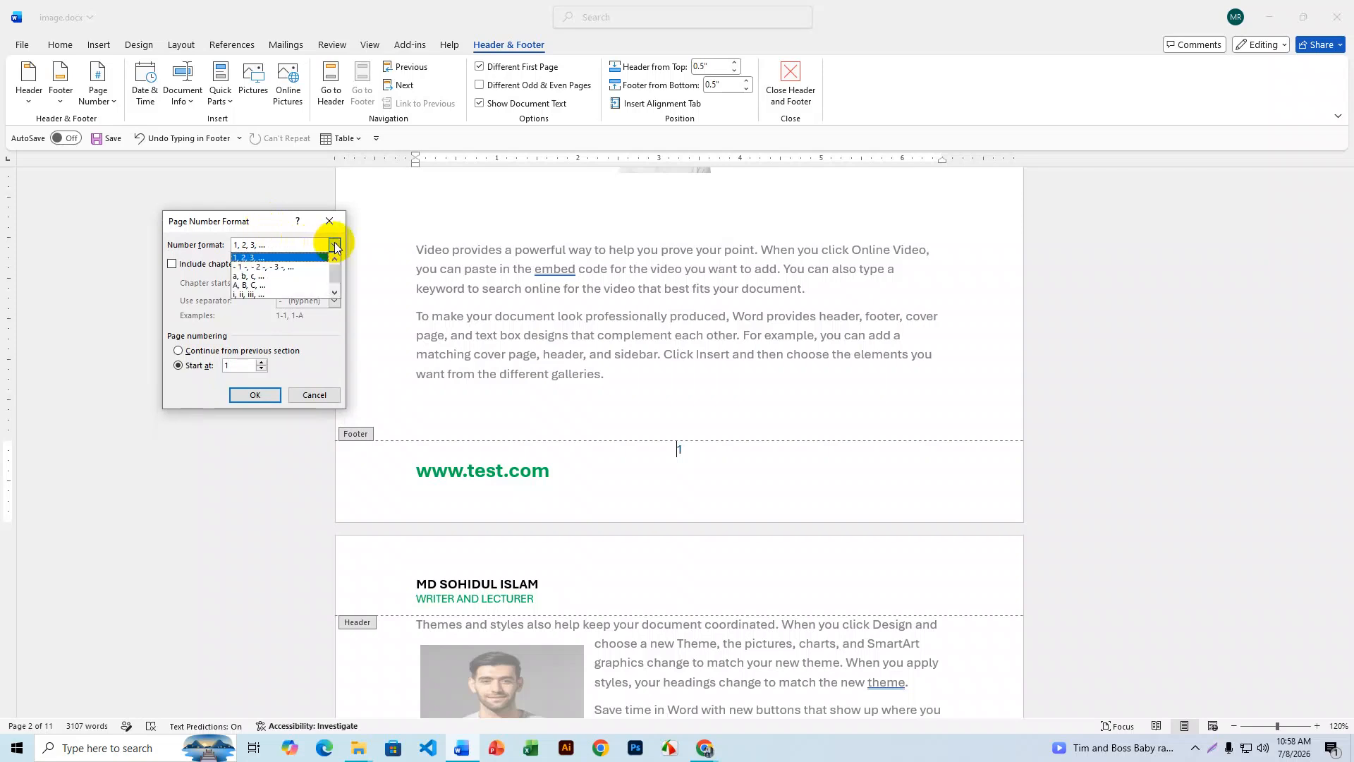
click(335, 245)
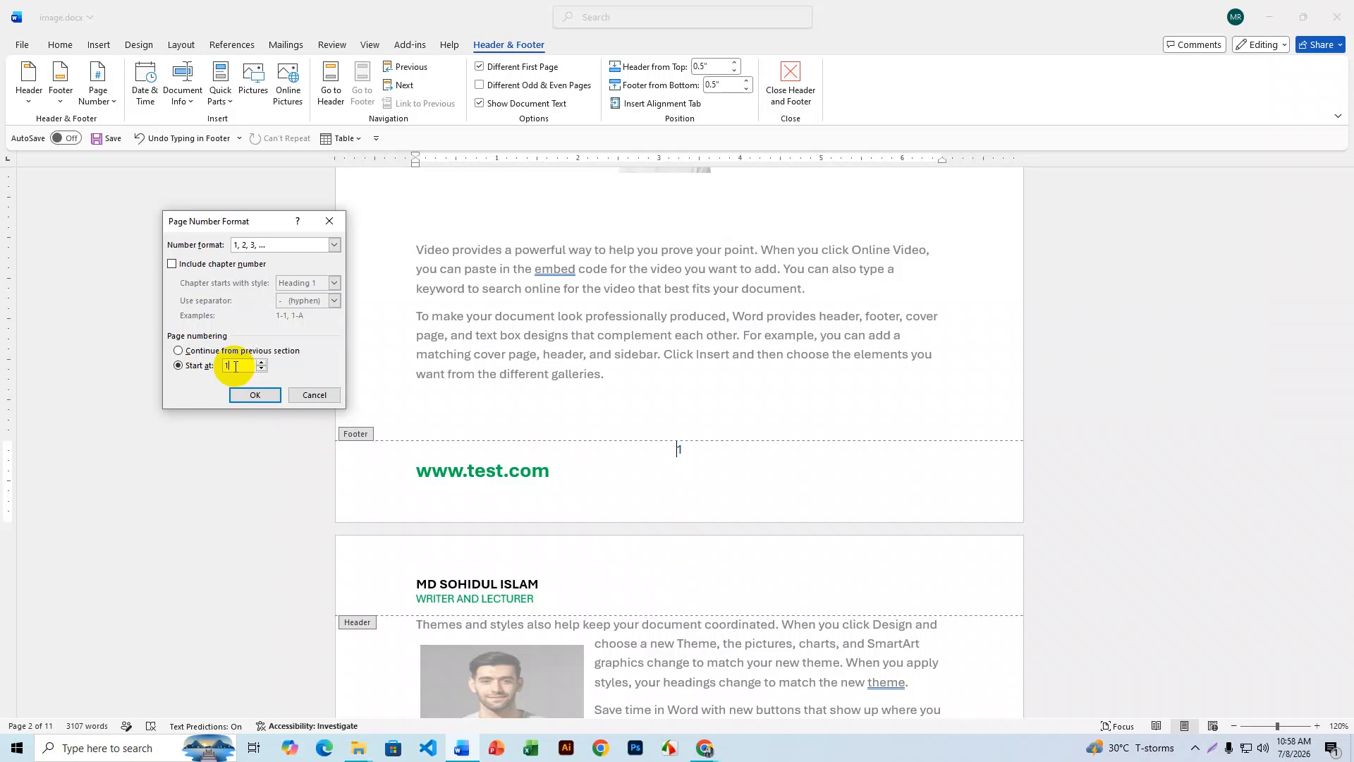
drag(232, 222, 215, 200)
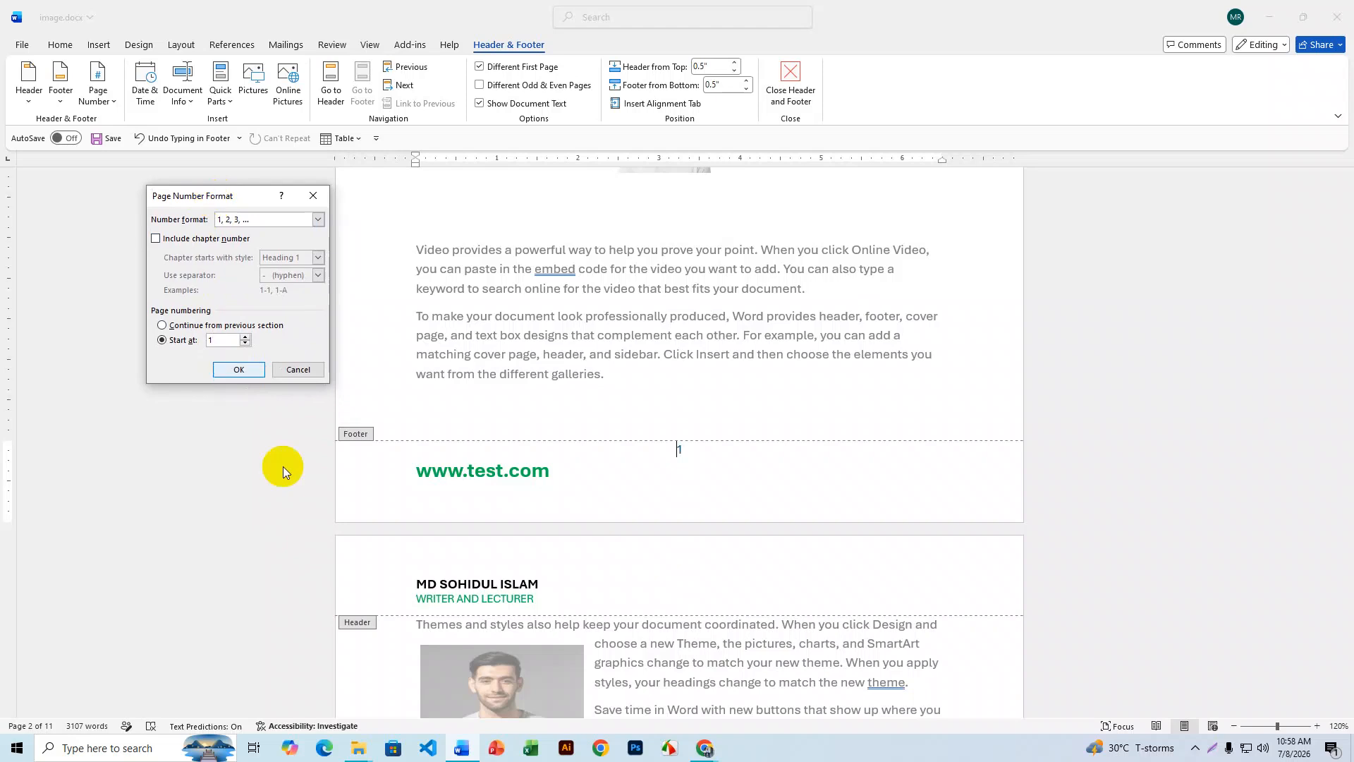
click(232, 370)
- Go through the early pages and check each footer's page number
scroll(772, 576, down, 10)
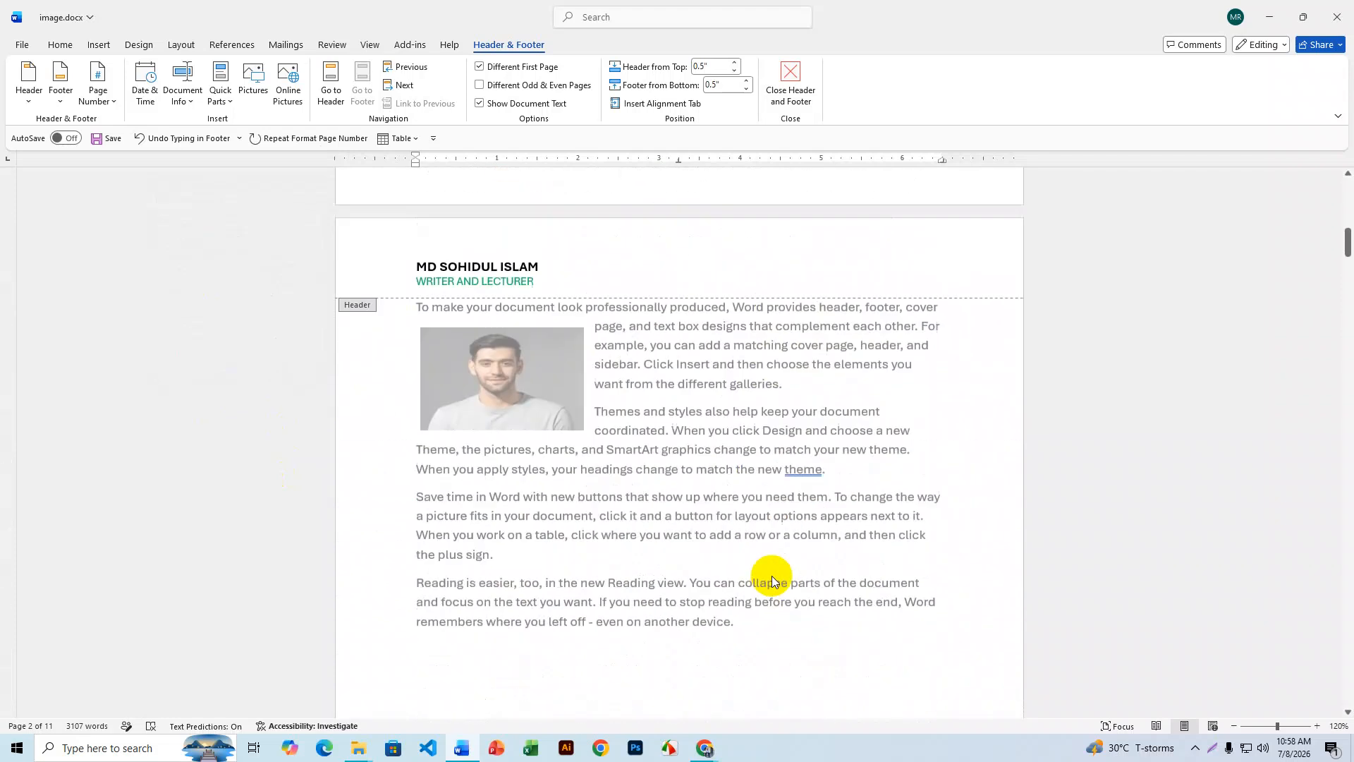
scroll(771, 575, down, 15)
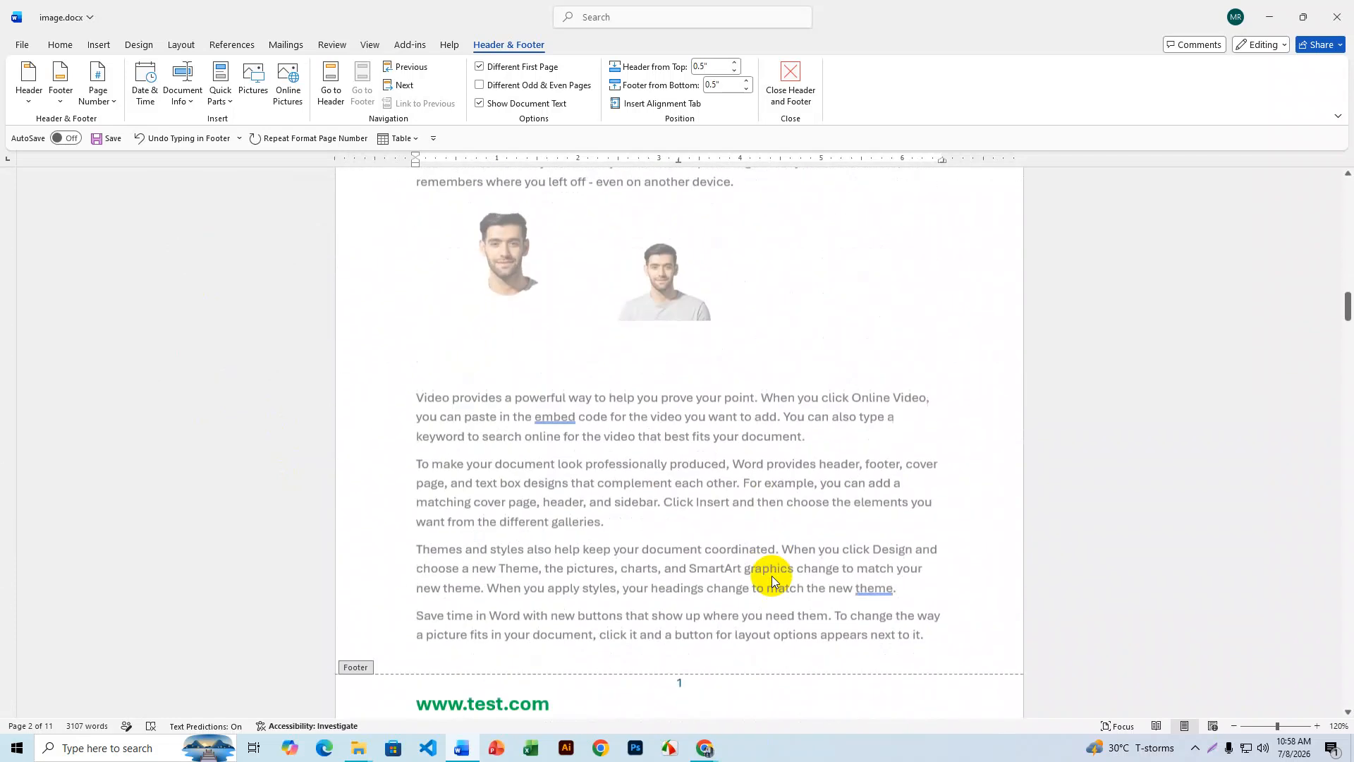
double_click(681, 389)
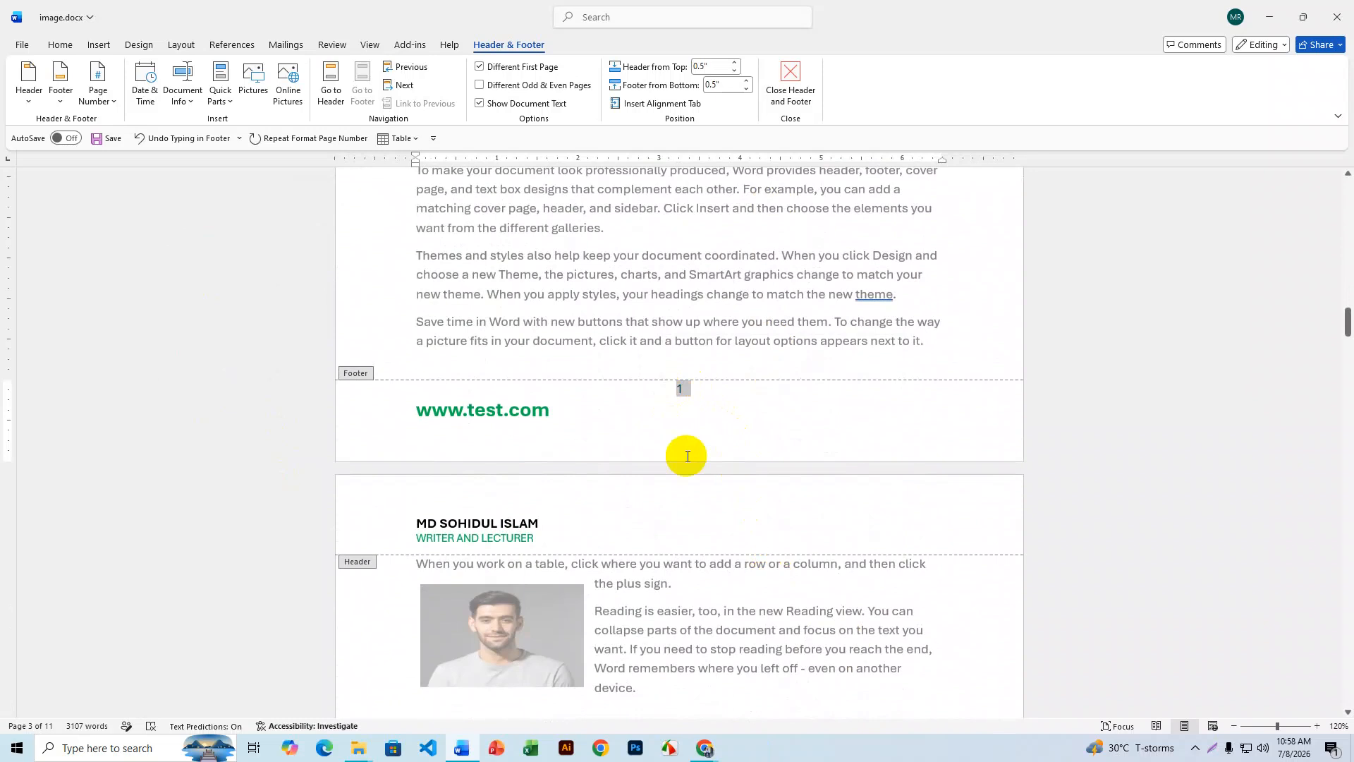
click(683, 453)
scroll(684, 455, down, 10)
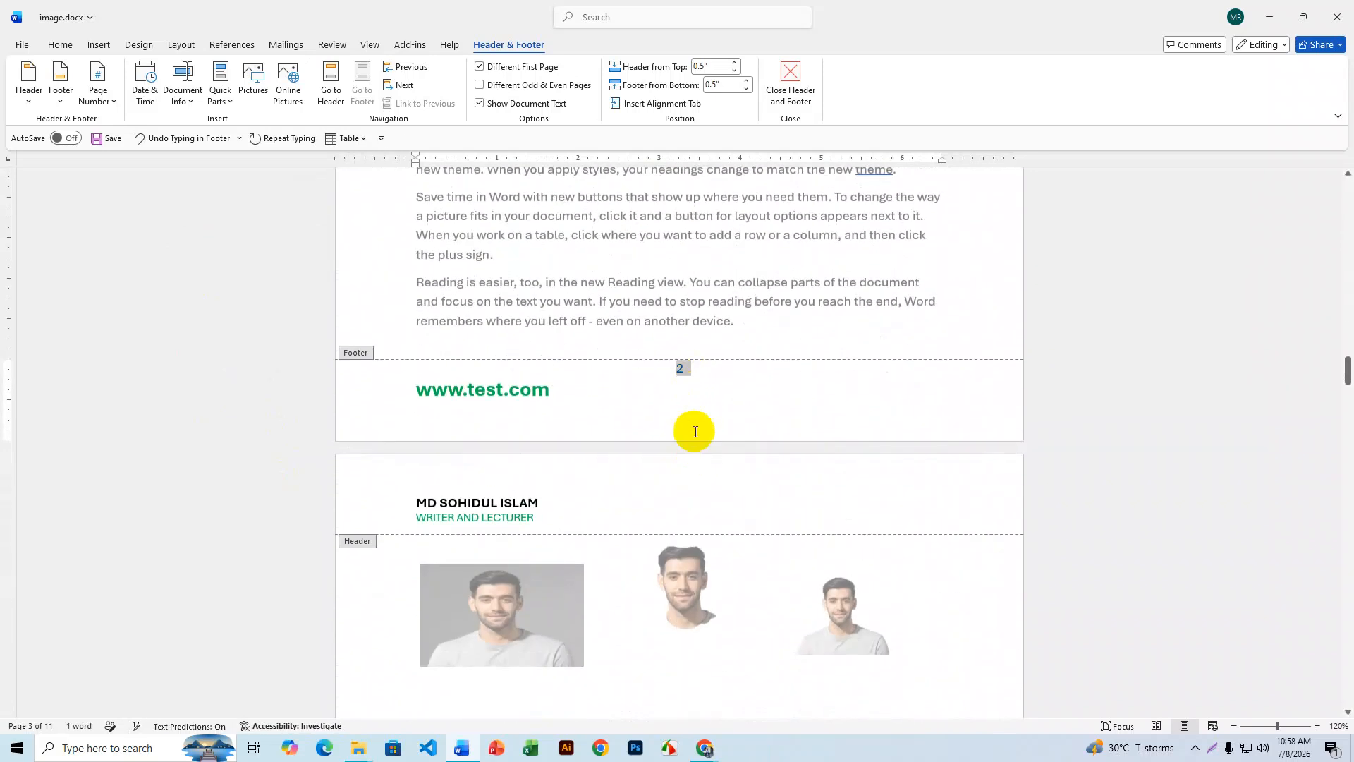
scroll(694, 430, down, 8)
scroll(695, 431, down, 5)
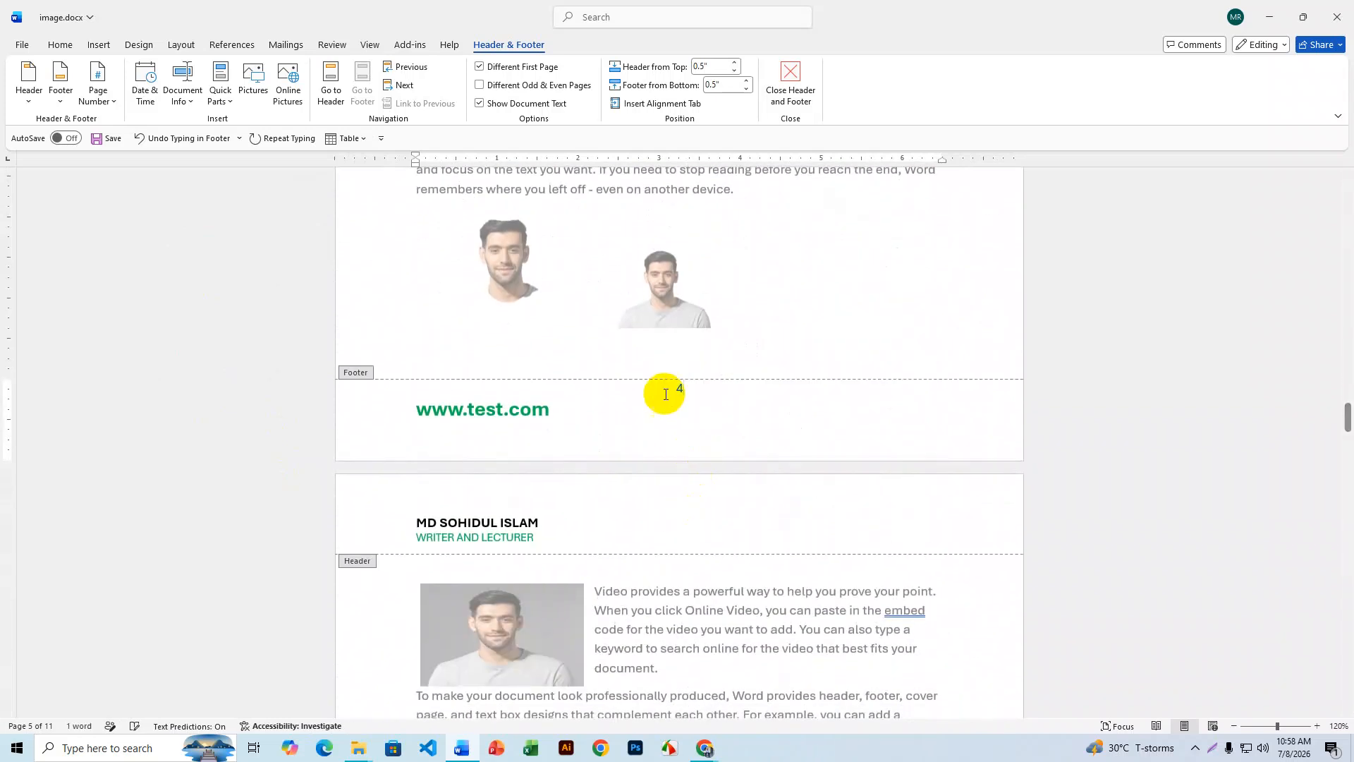
scroll(678, 451, down, 6)
scroll(680, 485, down, 10)
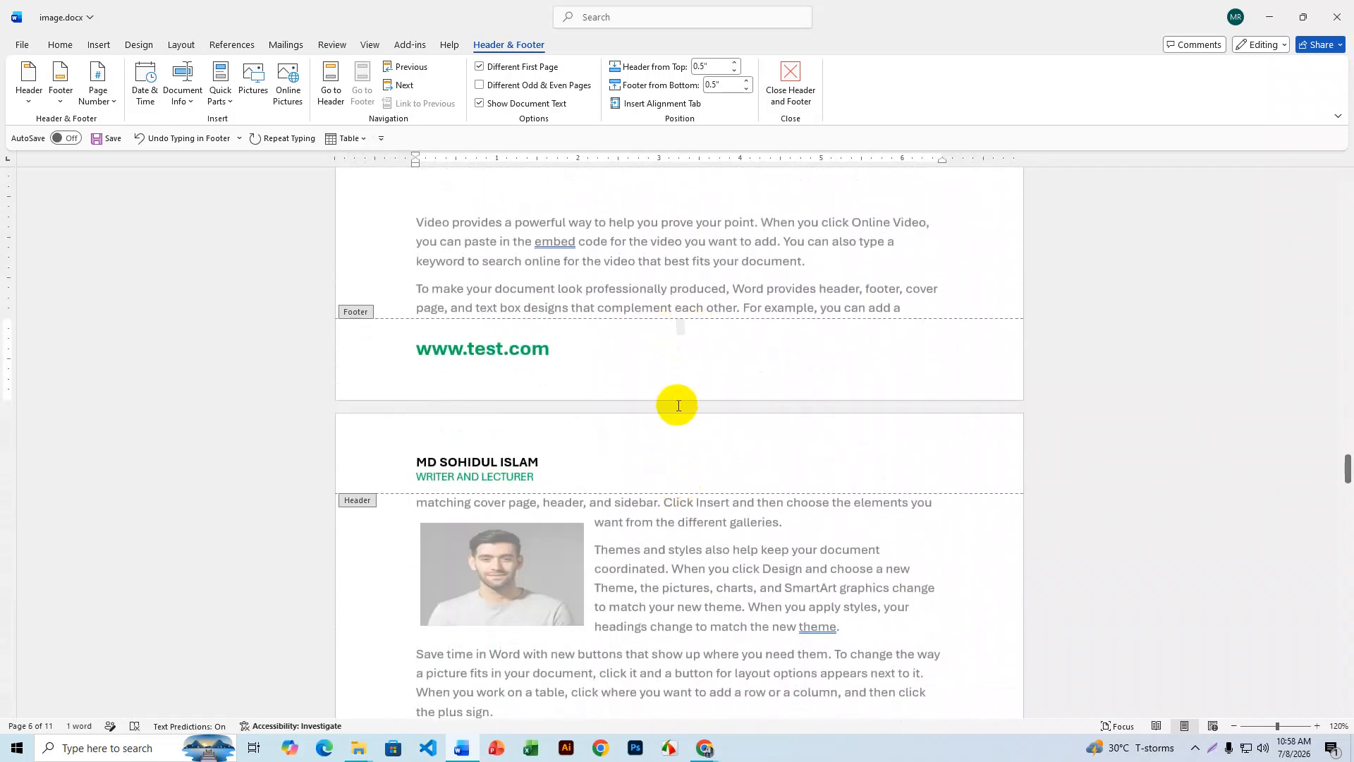
scroll(679, 406, down, 12)
scroll(677, 404, down, 14)
click(684, 325)
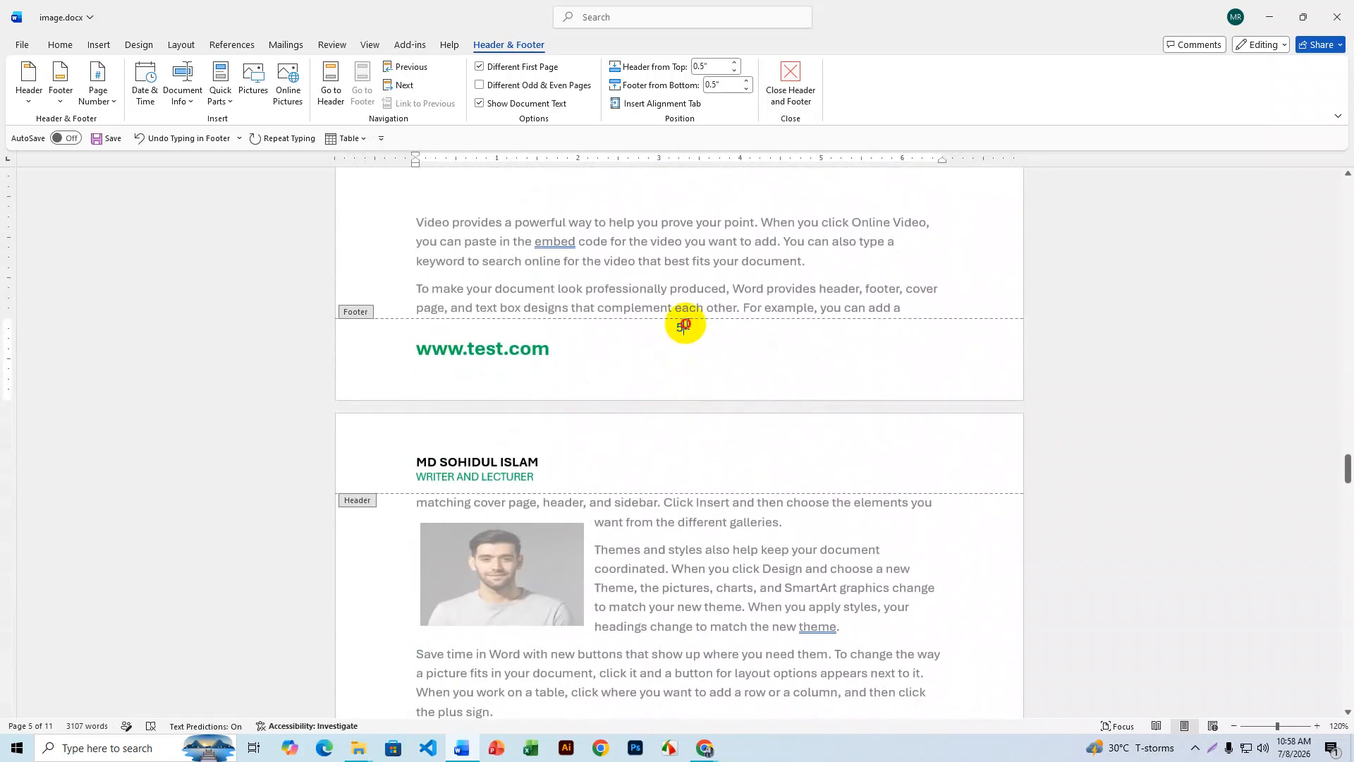
scroll(672, 395, down, 12)
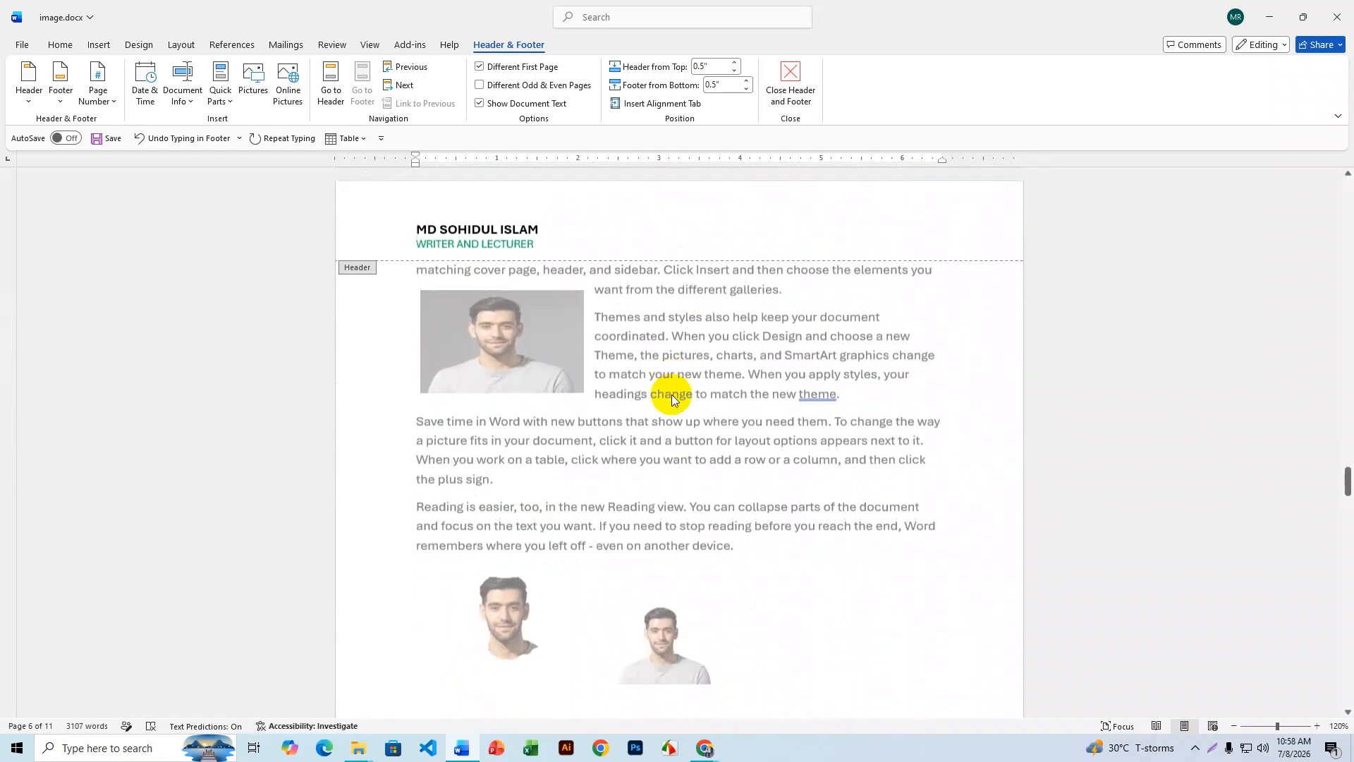
click(683, 388)
- Continue through the later pages, checking their footer page numbers
scroll(666, 395, up, 5)
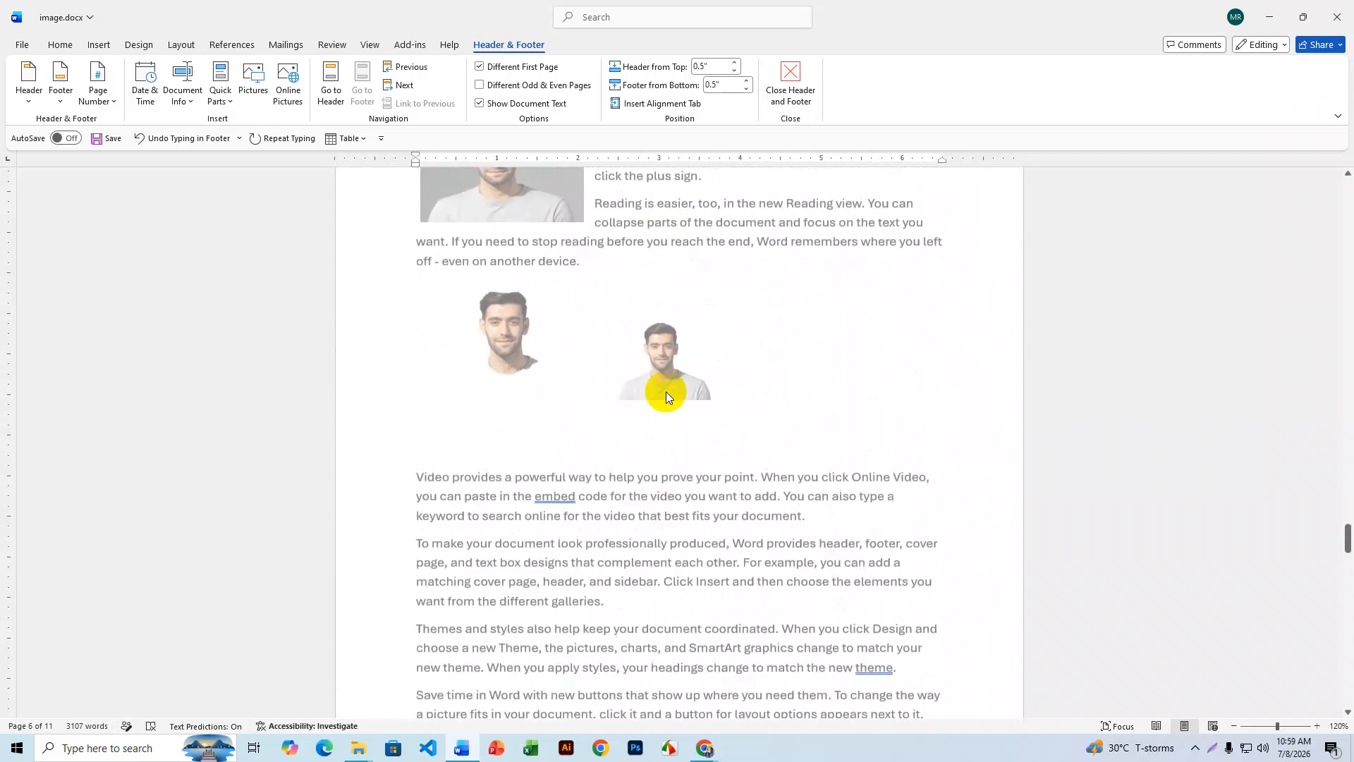
scroll(666, 392, down, 11)
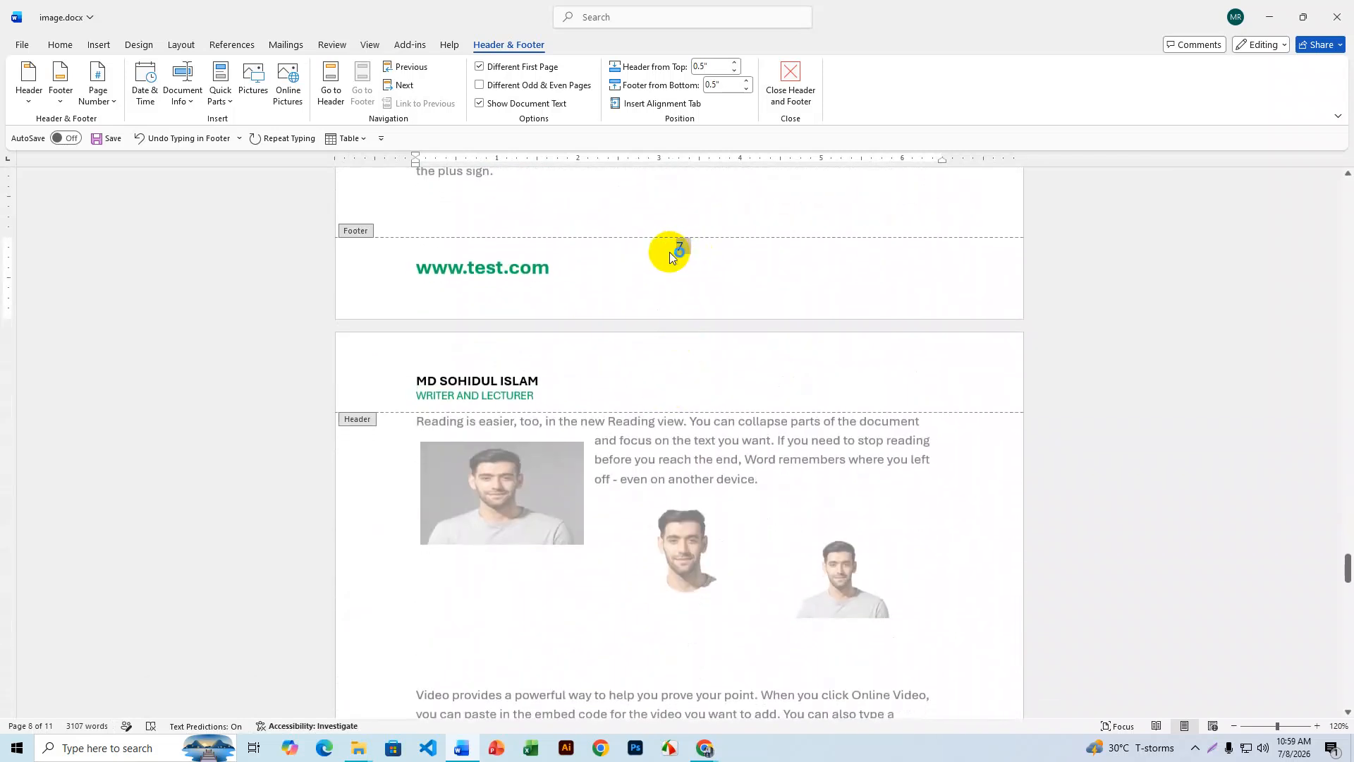
scroll(726, 535, down, 6)
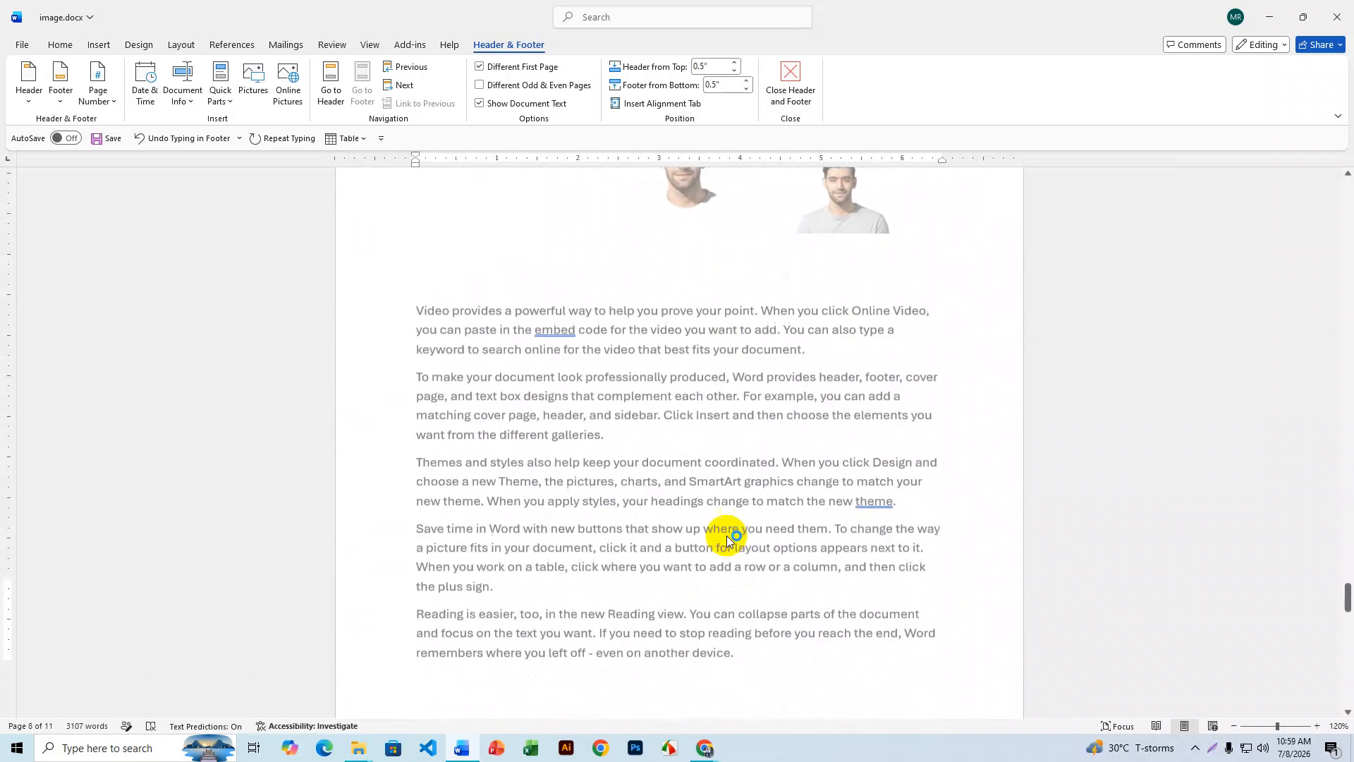
scroll(727, 535, down, 6)
double_click(670, 349)
click(669, 350)
scroll(670, 350, down, 12)
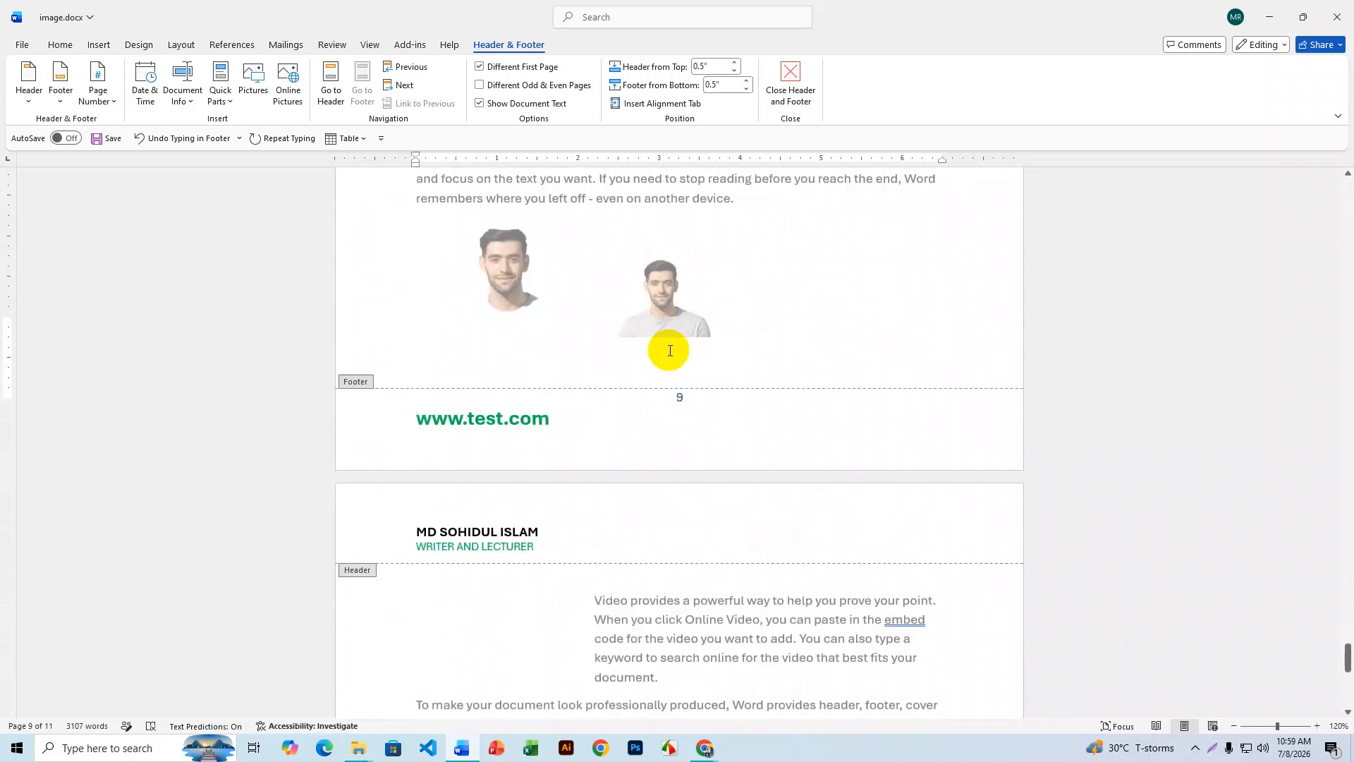
scroll(669, 350, down, 2)
double_click(681, 285)
click(682, 329)
scroll(685, 329, down, 8)
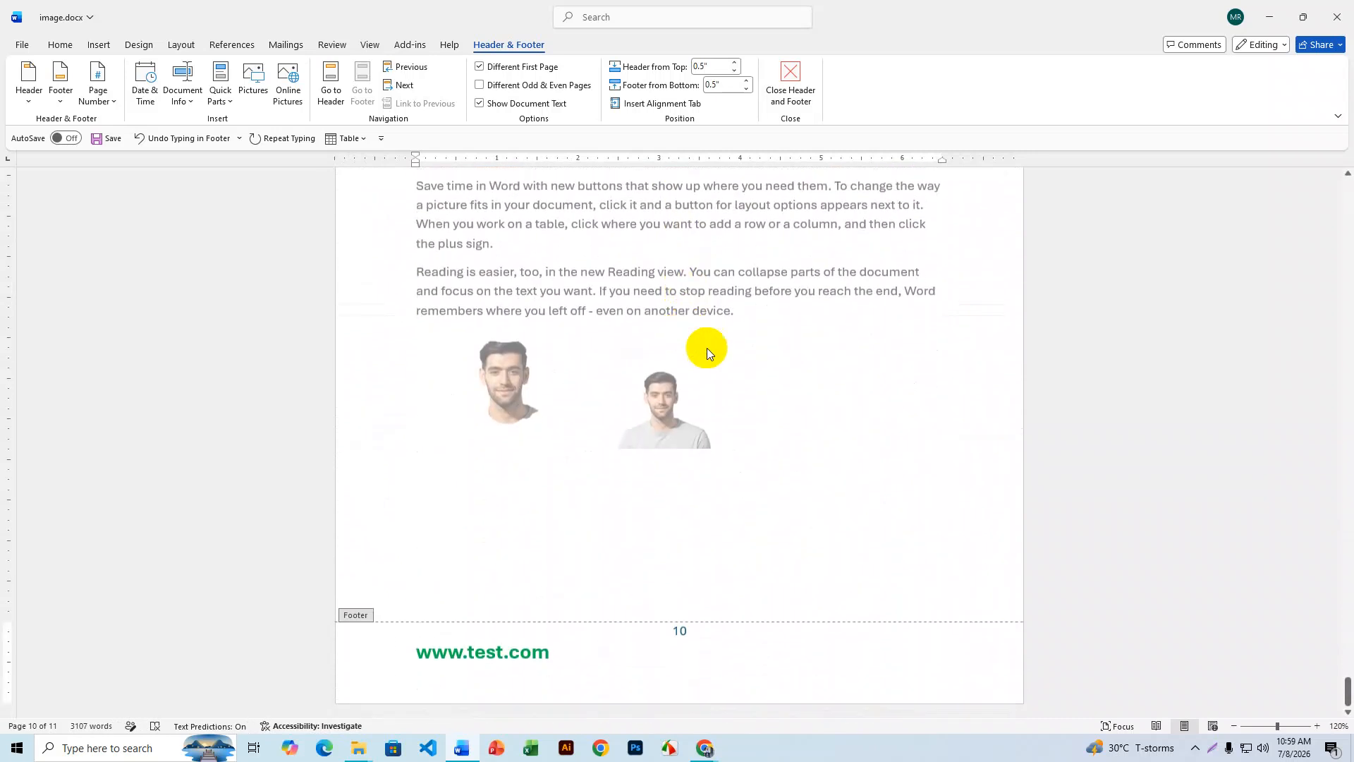
- Change the last page's footer number from 10 to 11 and leave header/footer editing
double_click(668, 632)
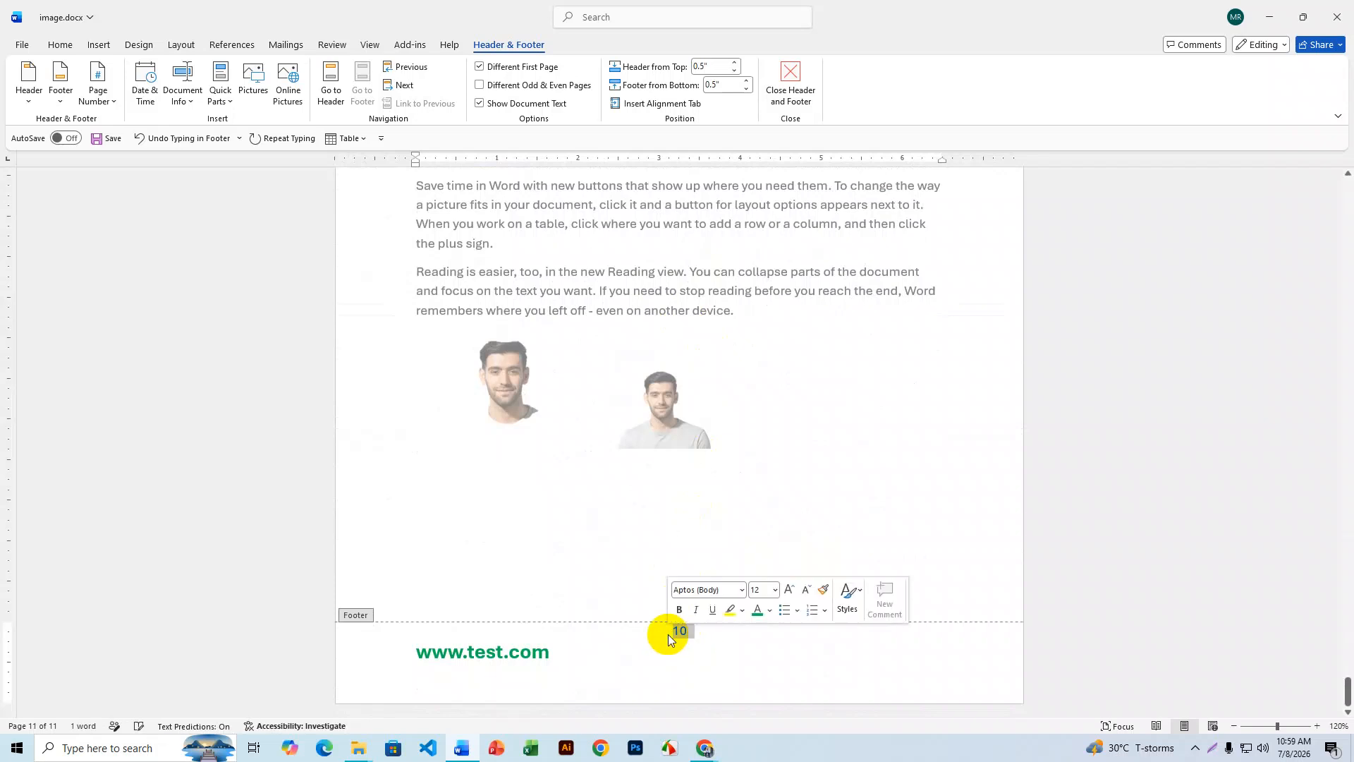
text(11)
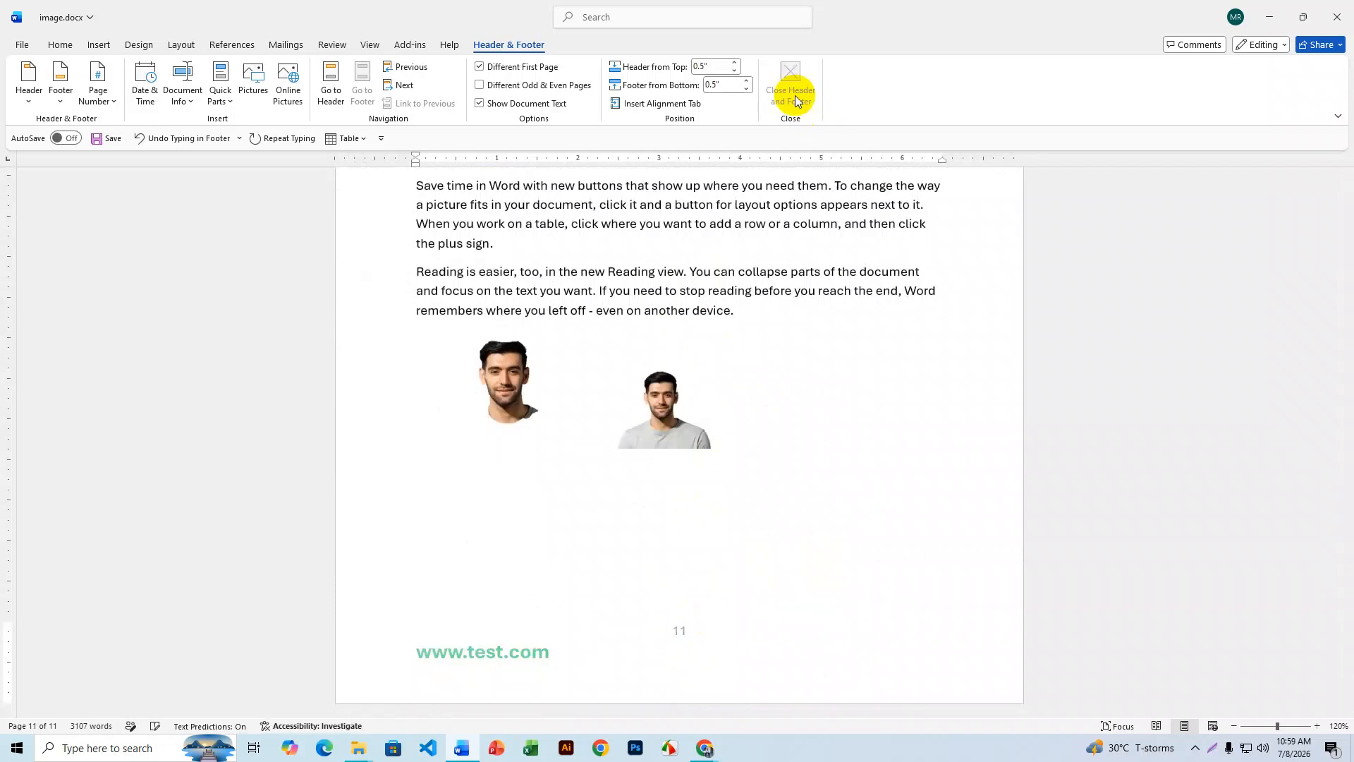
click(791, 85)
scroll(783, 522, up, 4)
scroll(790, 548, down, 6)
scroll(790, 550, up, 10)
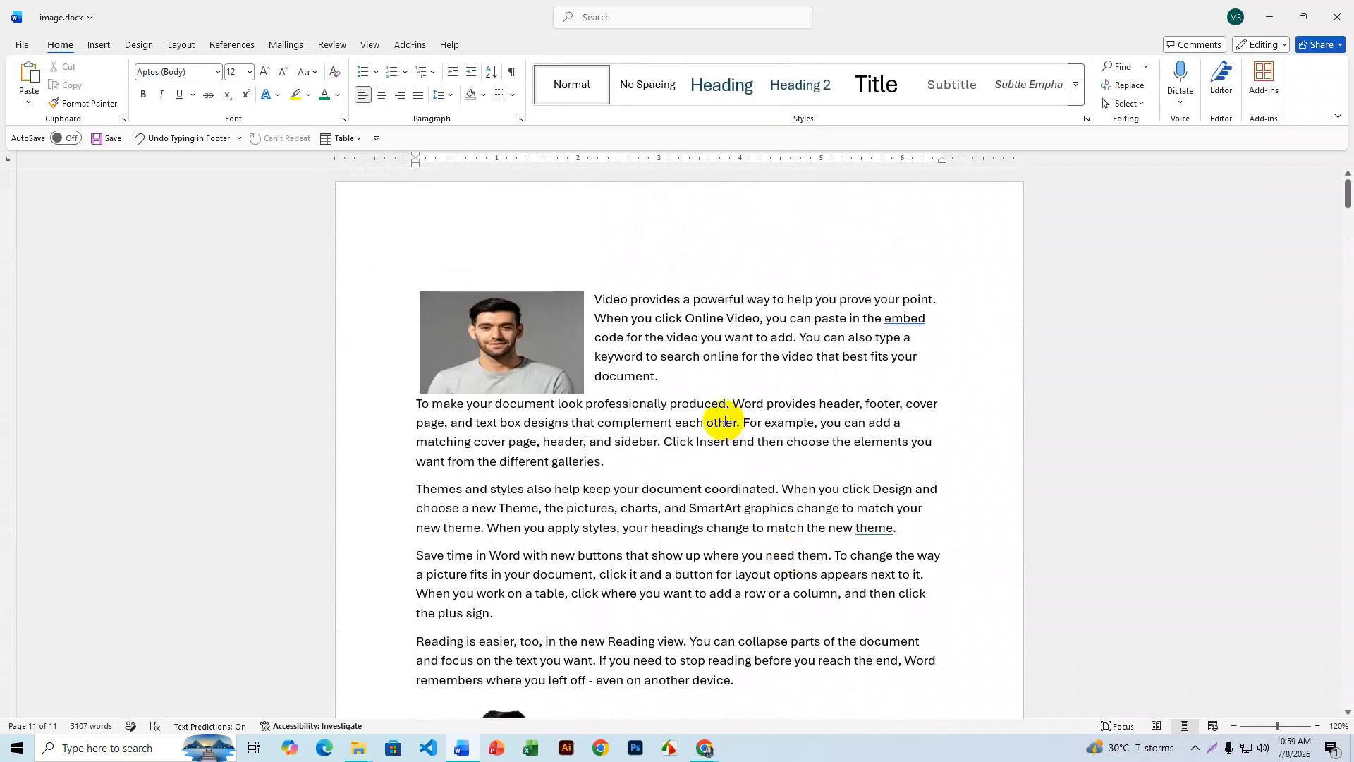
scroll(714, 420, down, 10)
scroll(712, 428, down, 15)
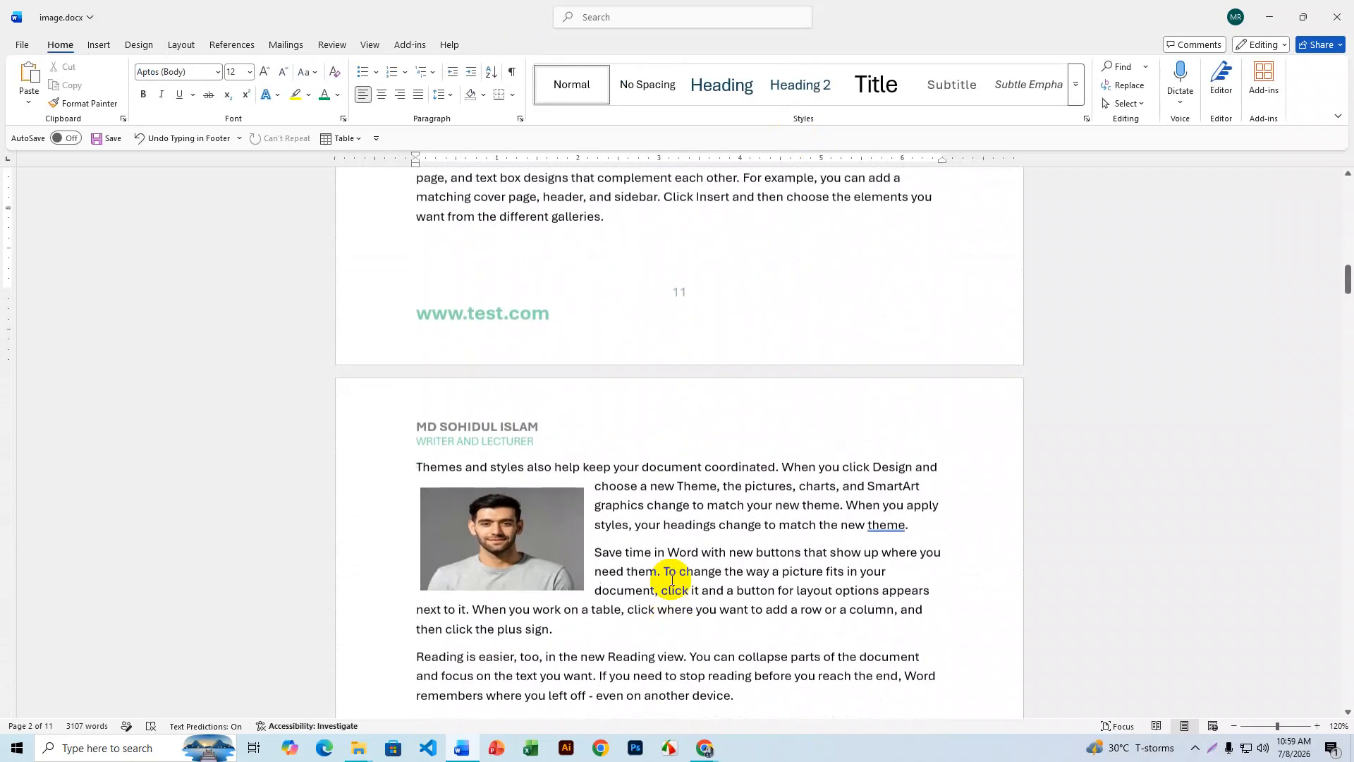
scroll(670, 578, up, 8)
scroll(670, 580, down, 10)
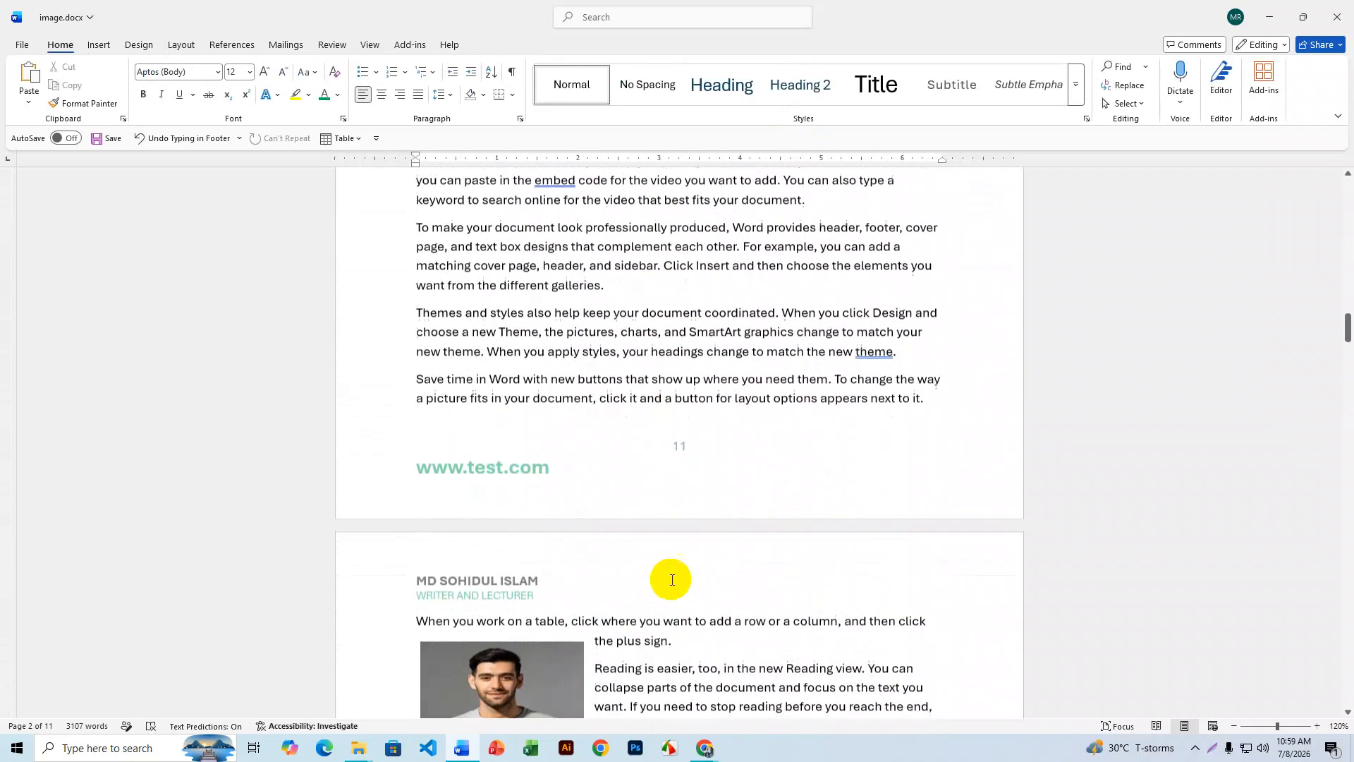
scroll(671, 580, down, 3)
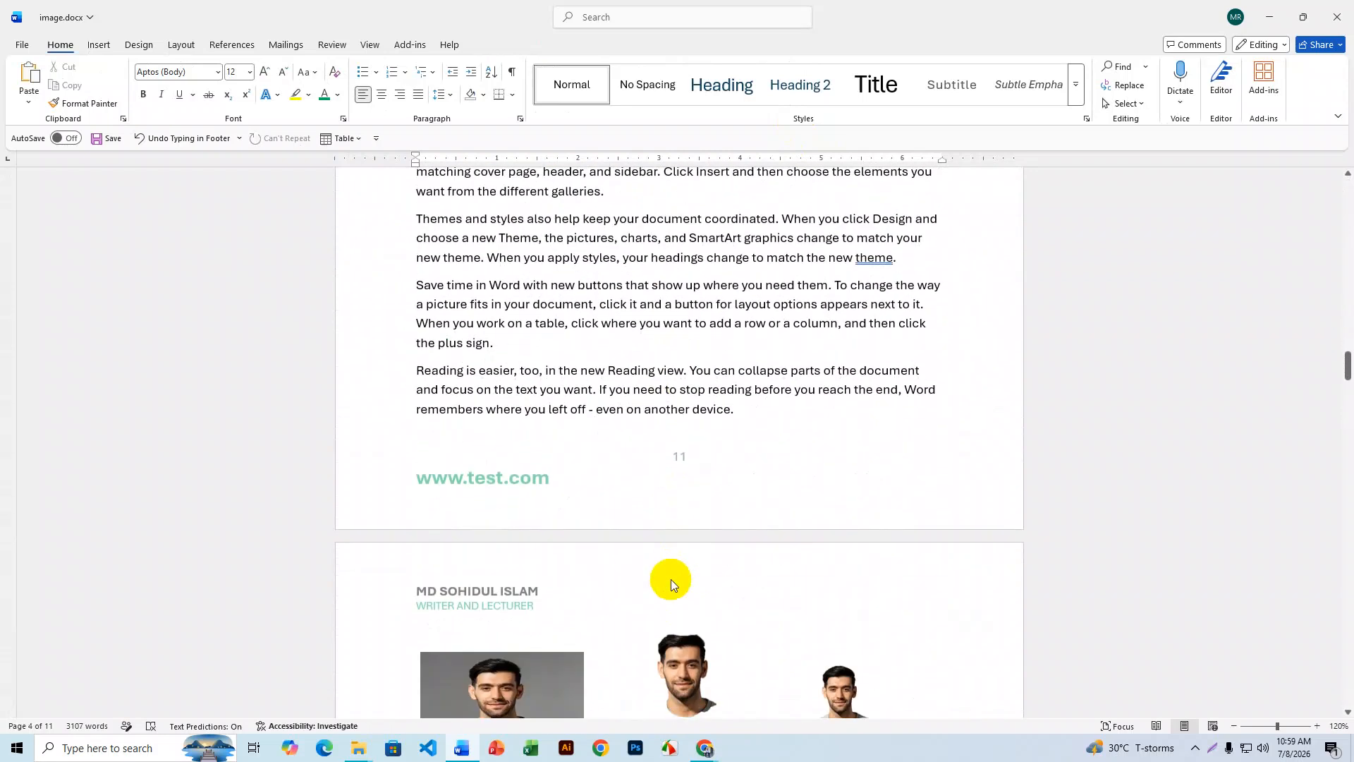
scroll(671, 578, down, 5)
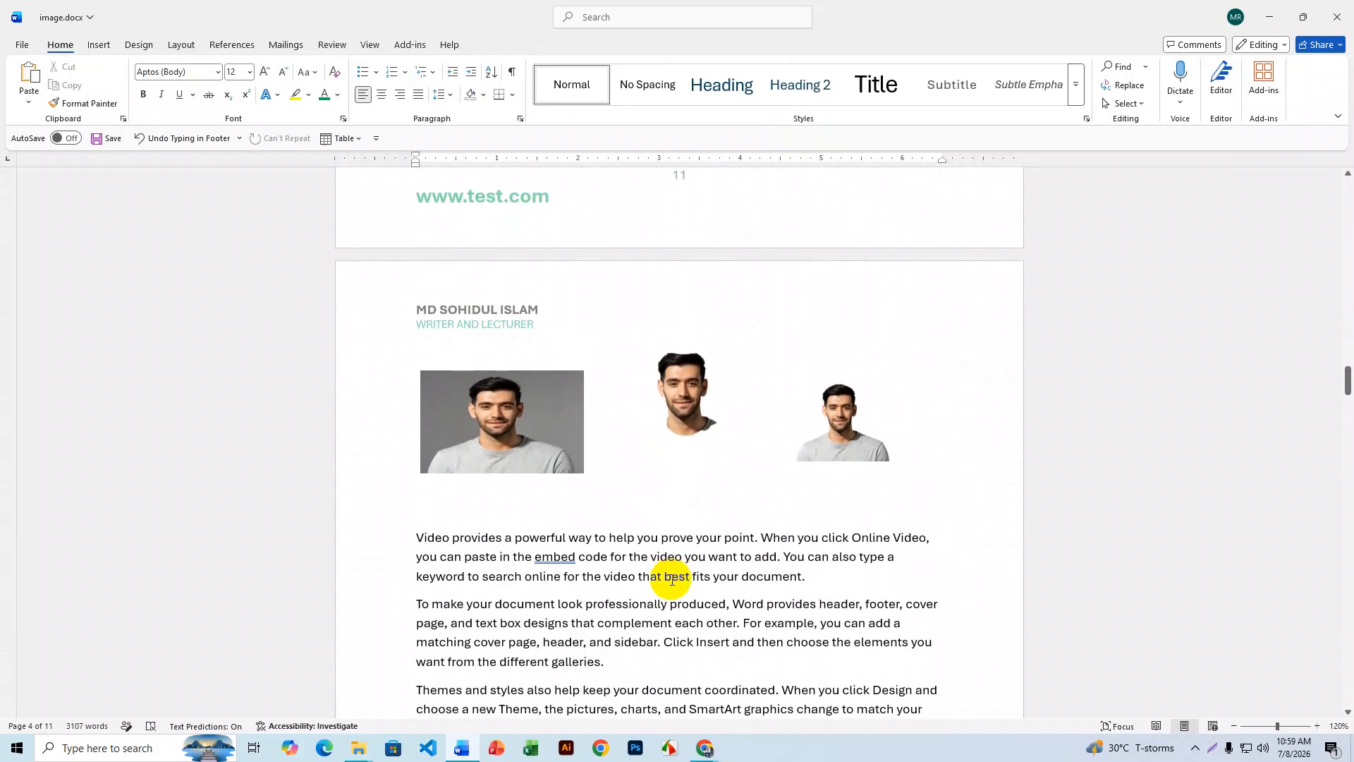
scroll(671, 578, down, 12)
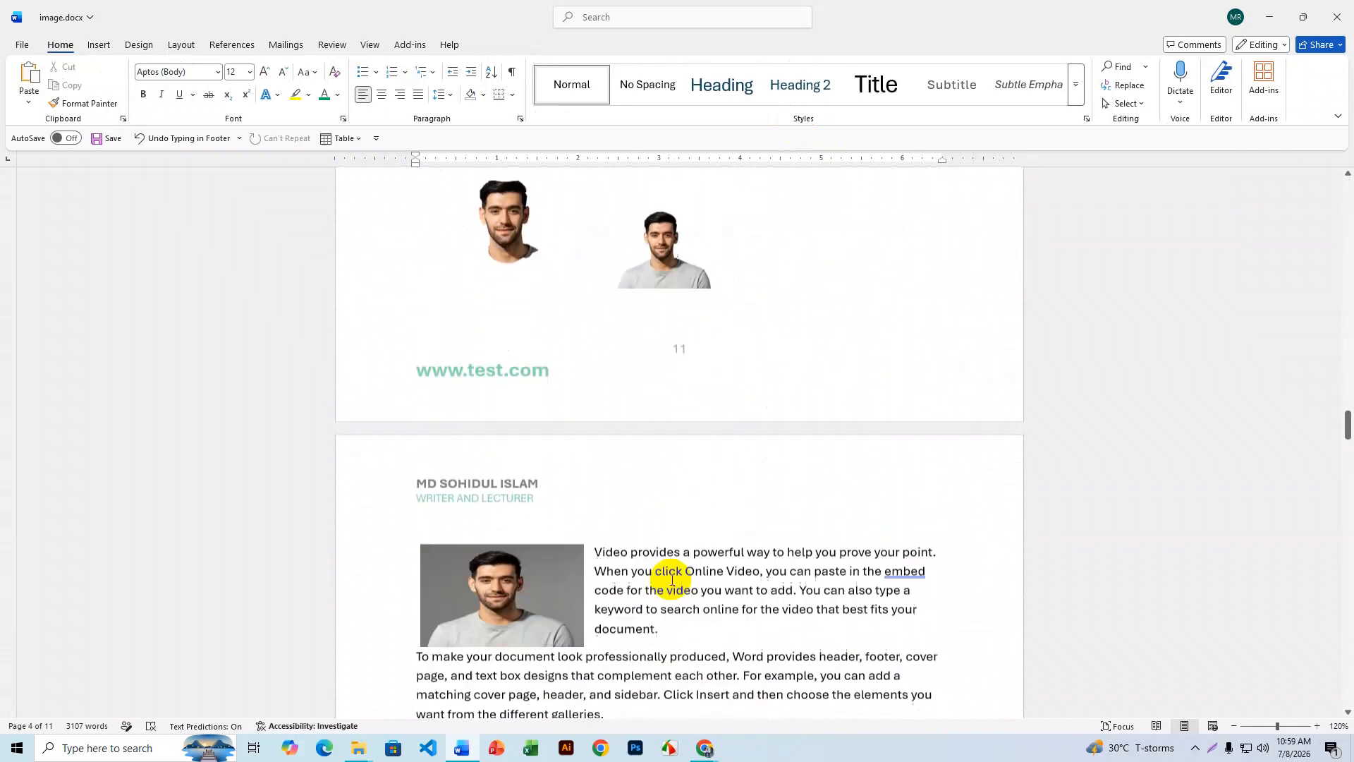
scroll(671, 580, down, 20)
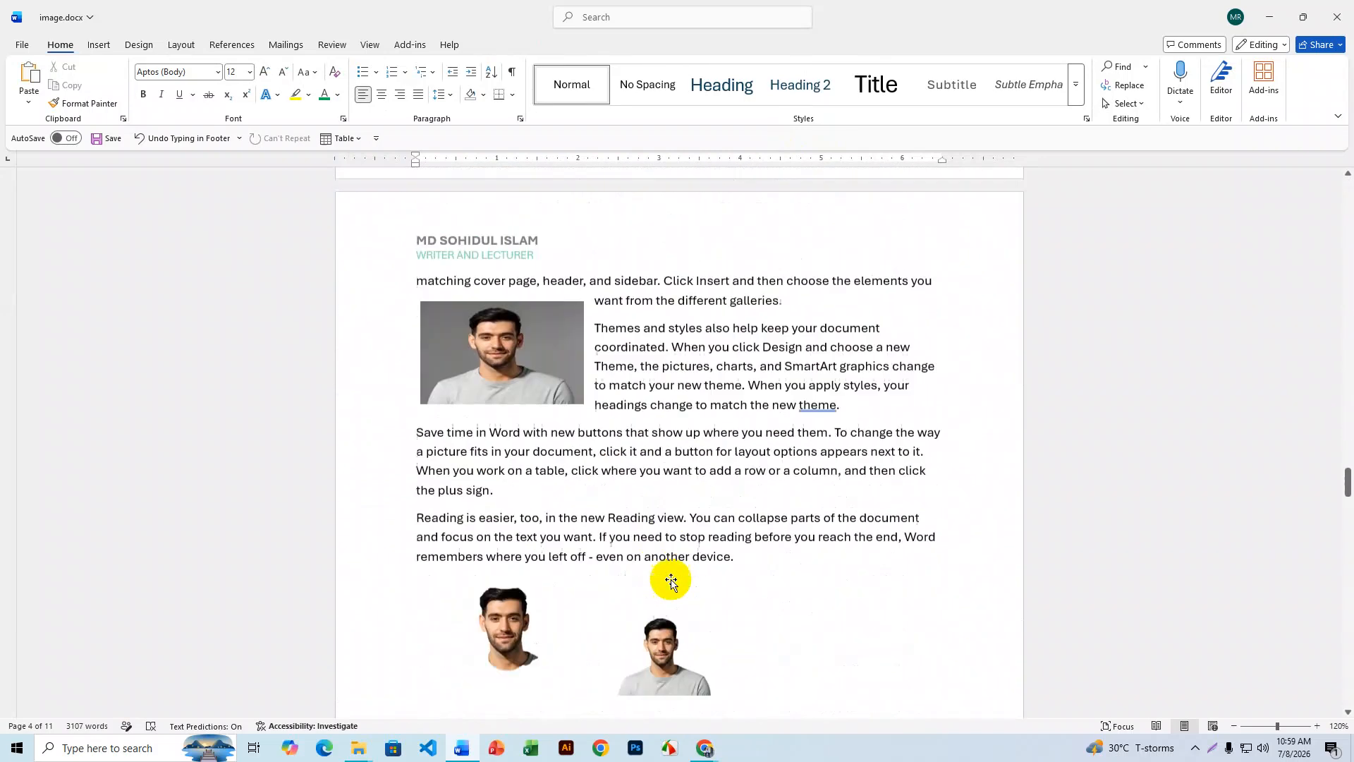
scroll(672, 579, down, 1)
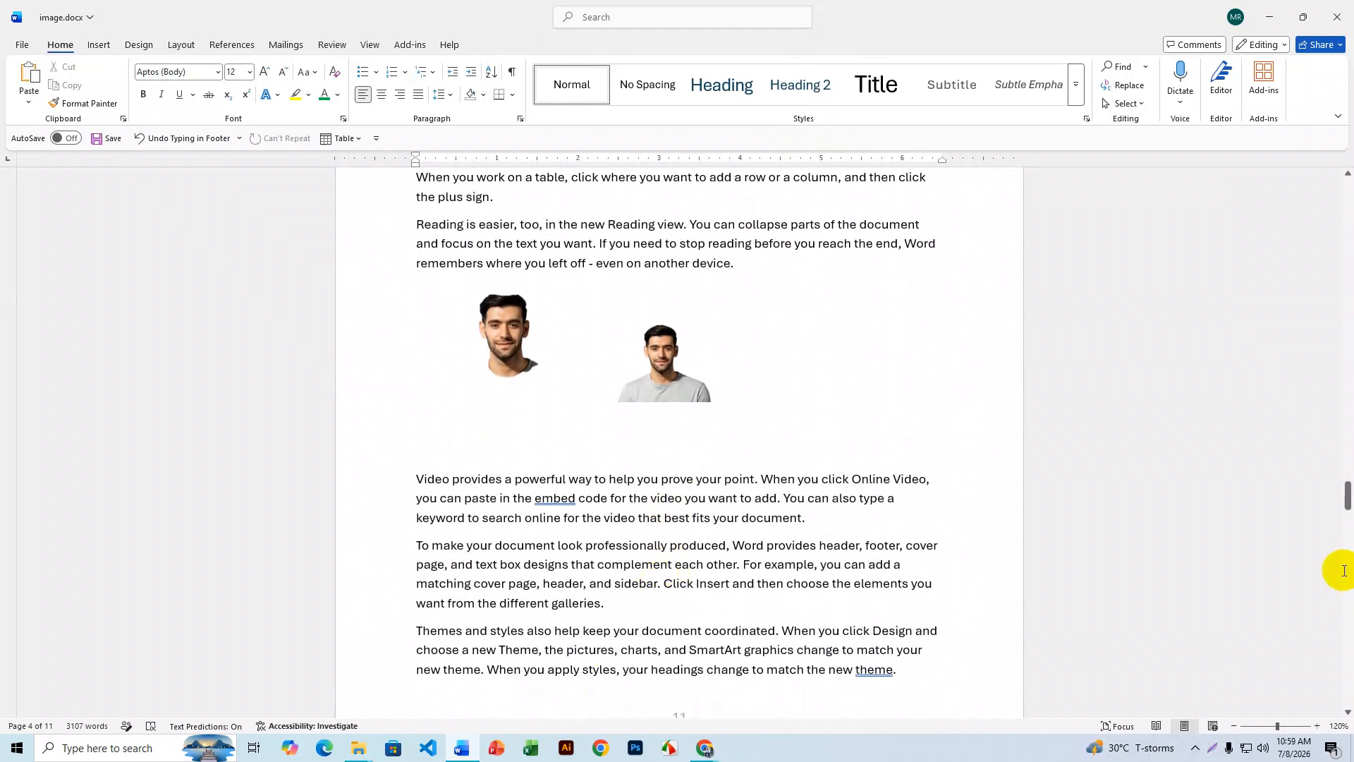